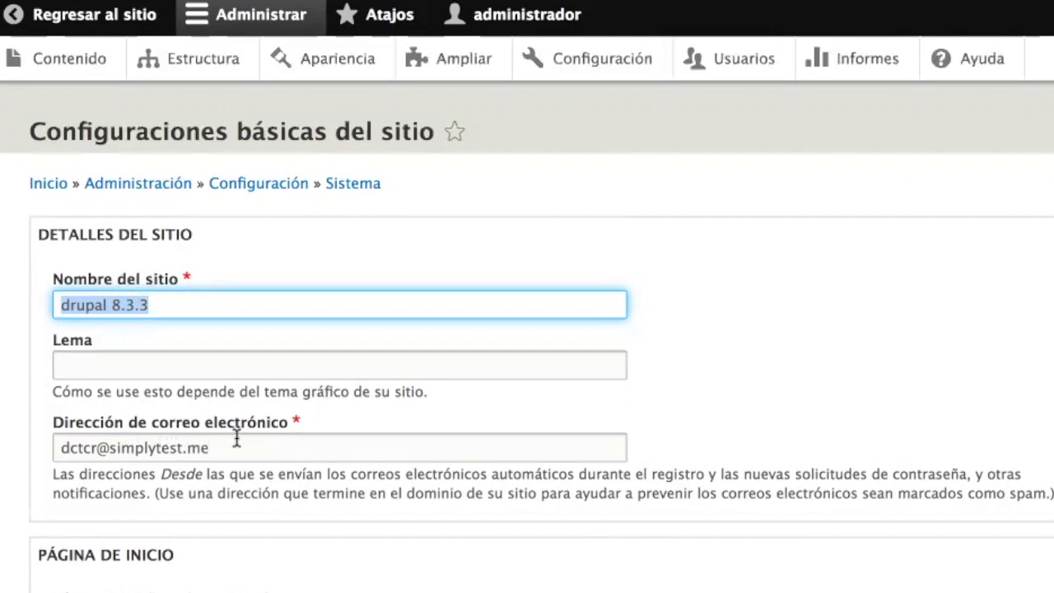
- Set the site name to 'Universidad de Drupal' and the slogan to 'El mejor lugar para aprender', then save
text(Unider)
key(BackSpace)
key(BackSpace)
key(BackSpace)
text(versidad de Drupal)
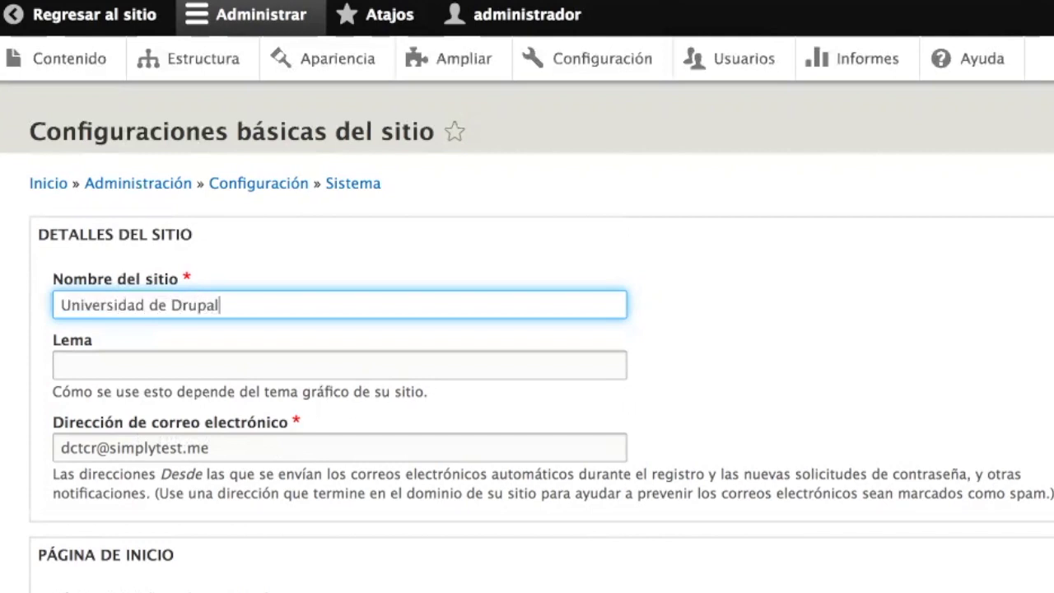
key(Tab)
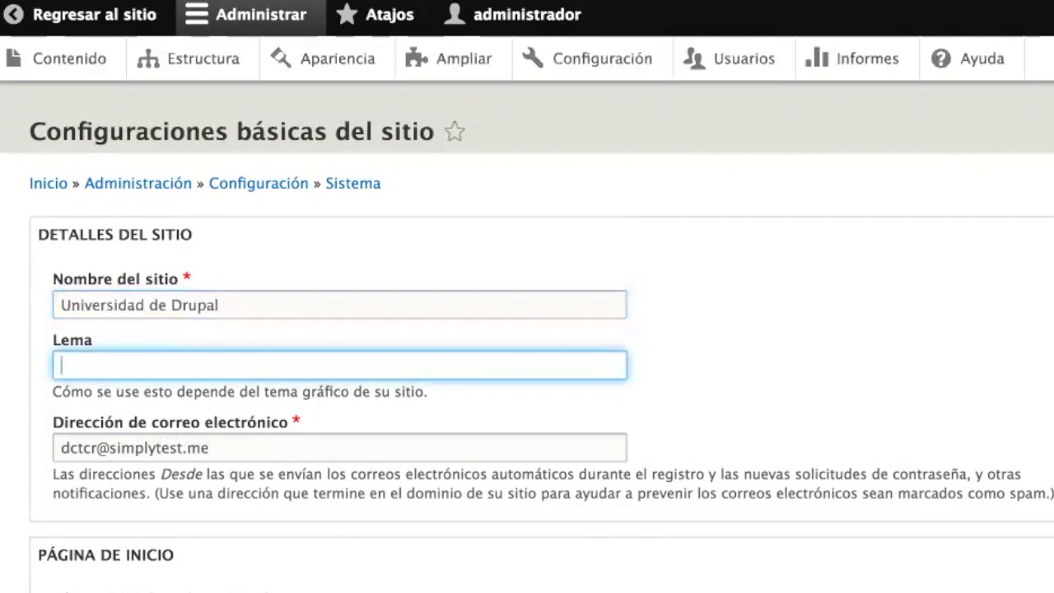
text(El mejor lugar para aprender)
scroll(290, 478, down, 1)
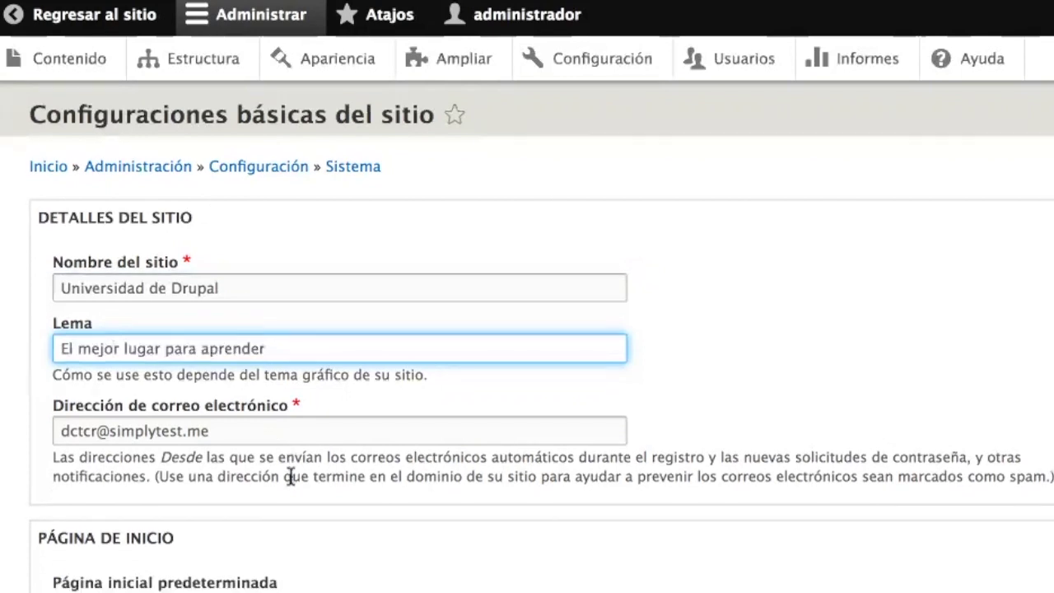
scroll(290, 478, down, 10)
click(158, 536)
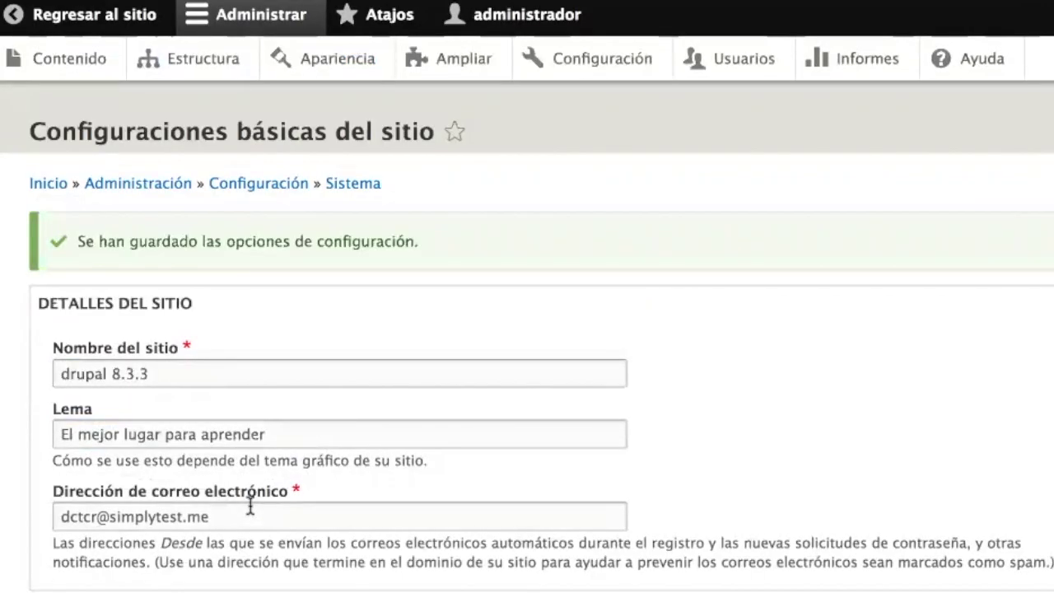
- Check the saved site name and slogan fields, then return to the site's front page
drag(177, 376, 27, 376)
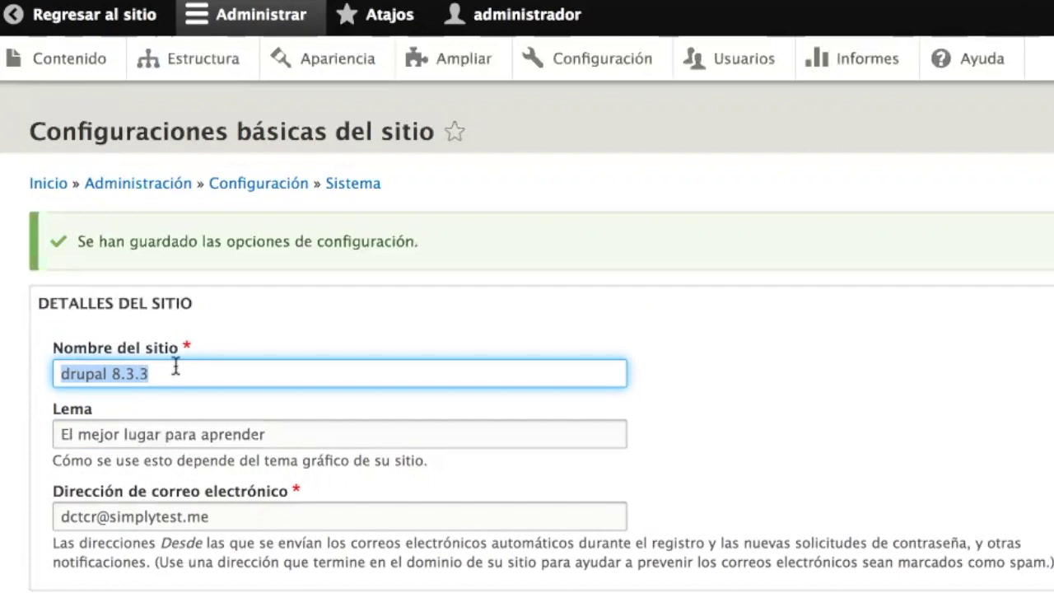
scroll(177, 368, down, 7)
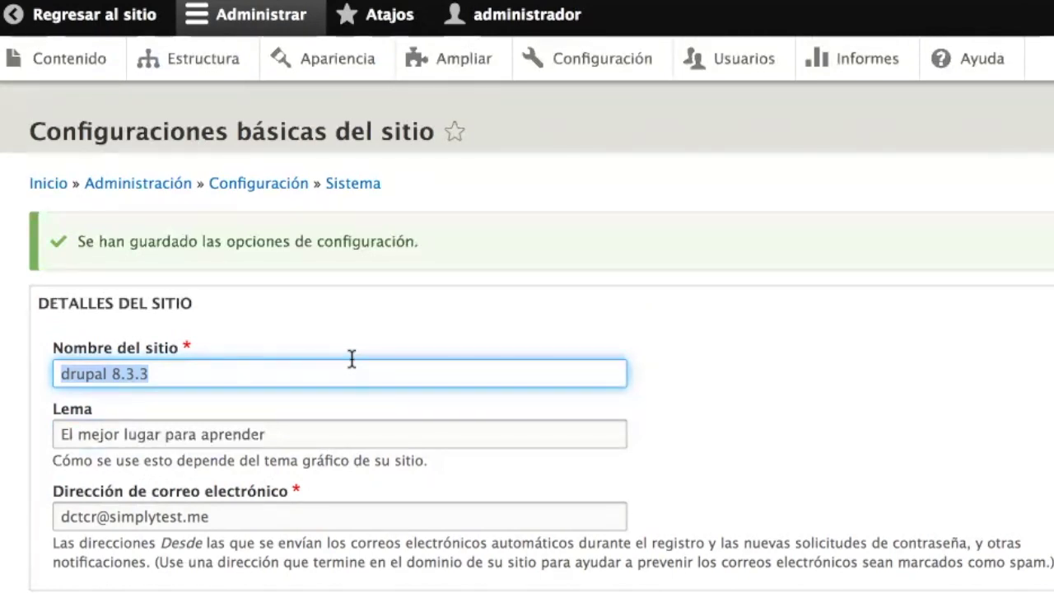
drag(280, 434, 73, 422)
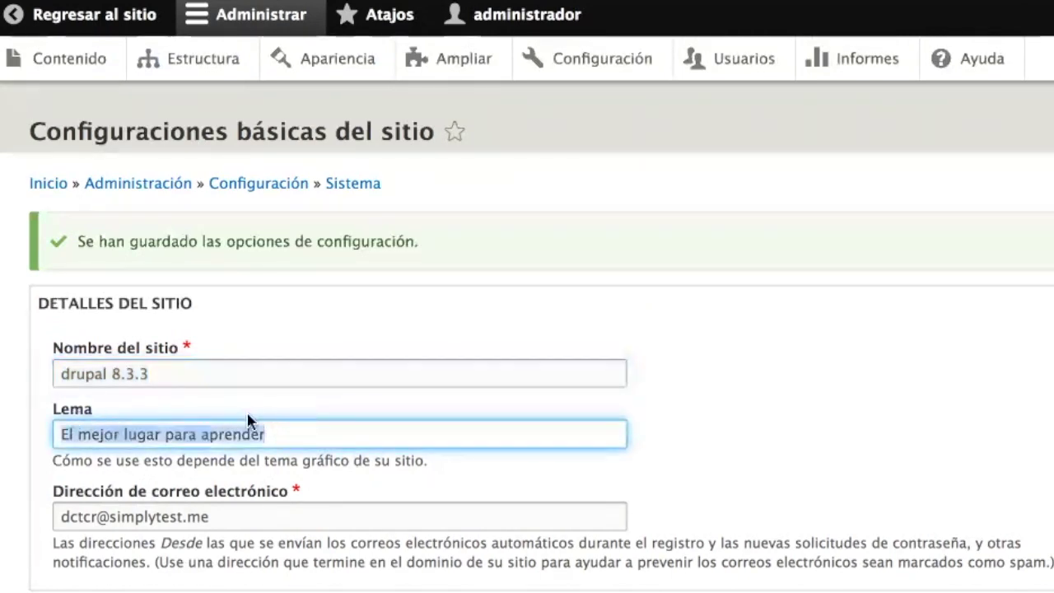
click(76, 17)
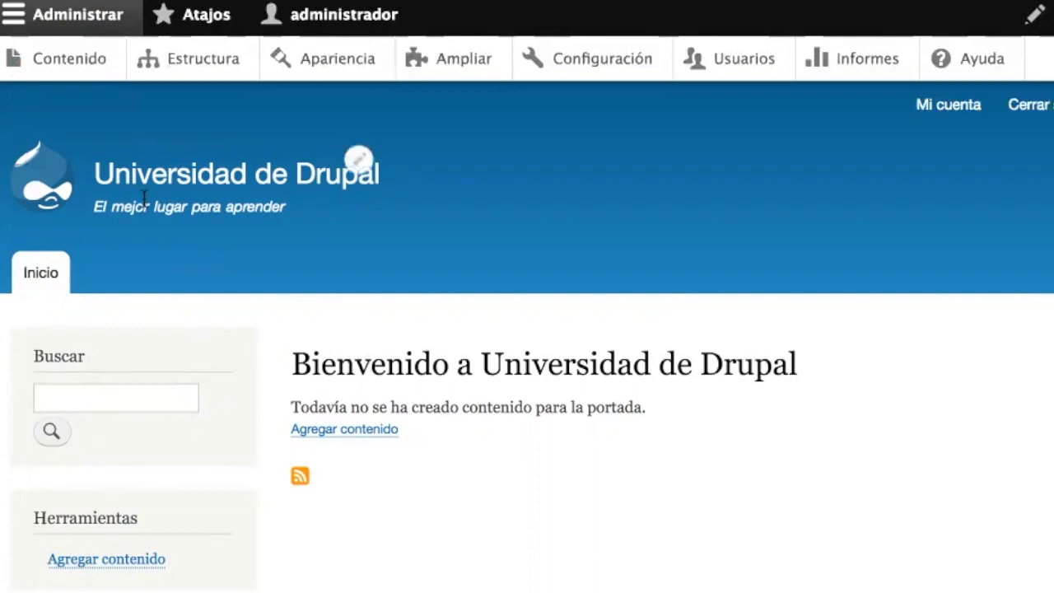
click(207, 179)
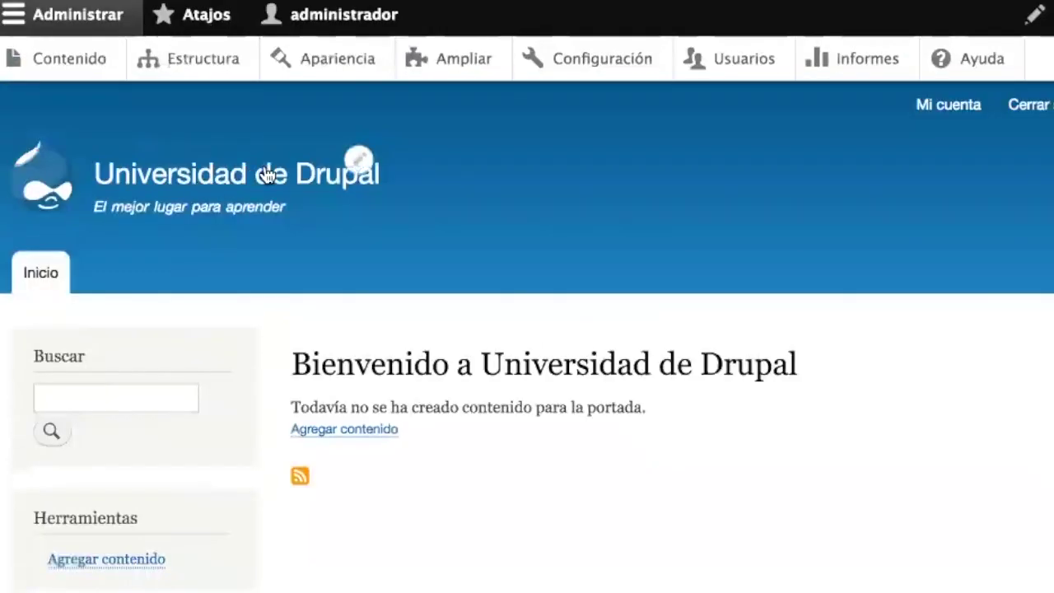
drag(284, 212, 92, 210)
click(209, 261)
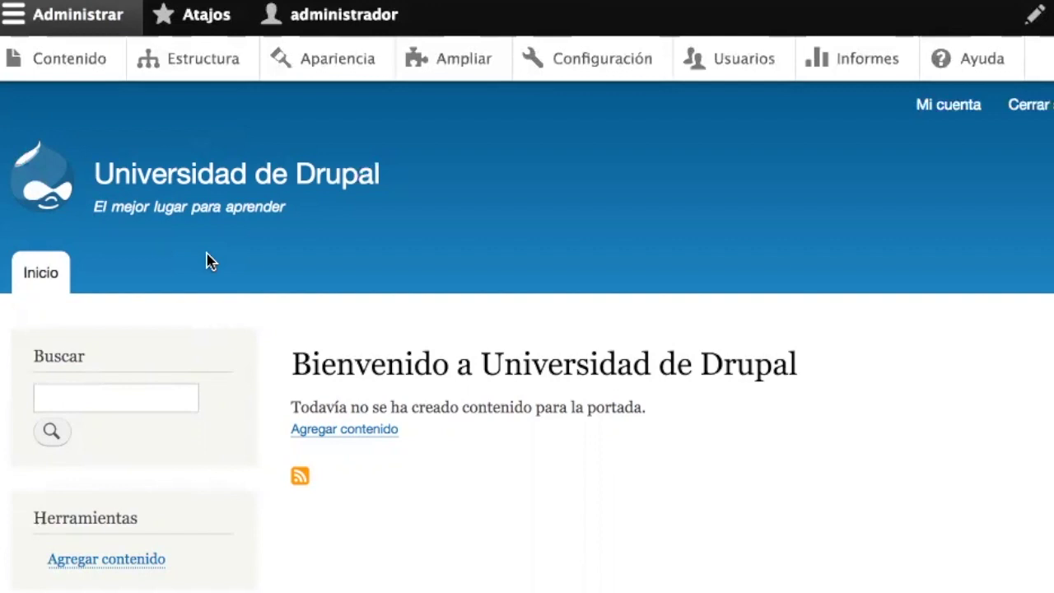
mouse_move(101, 208)
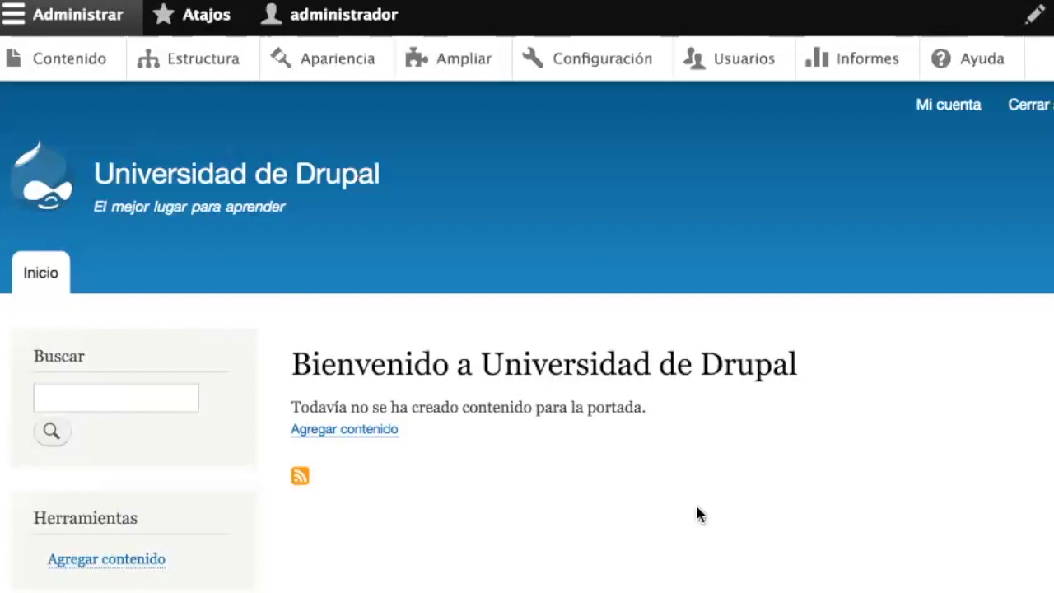
- Go to Agregar contenido from the front page
scroll(697, 507, down, 2)
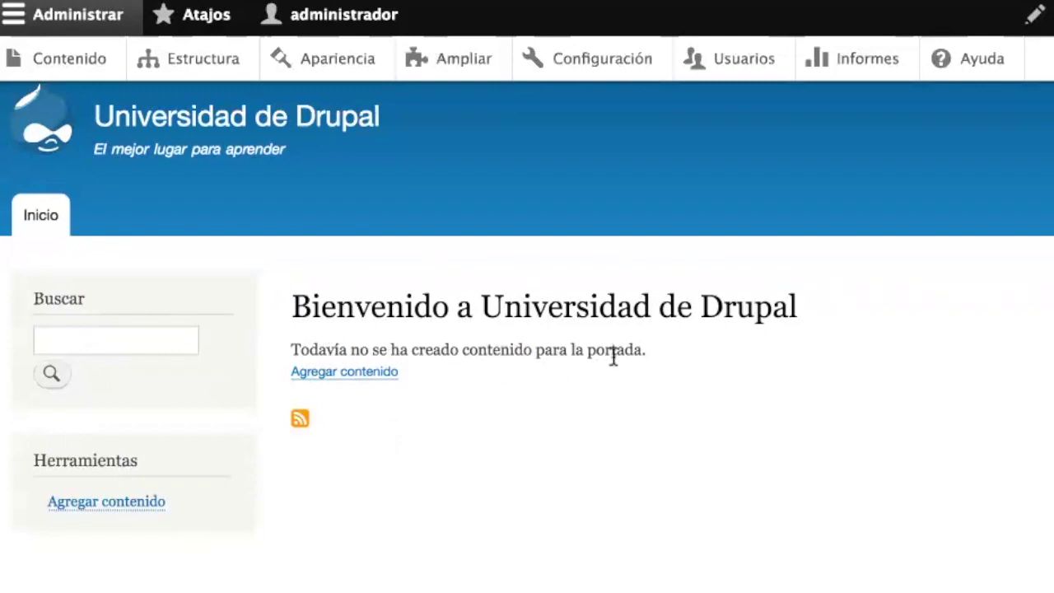
click(342, 375)
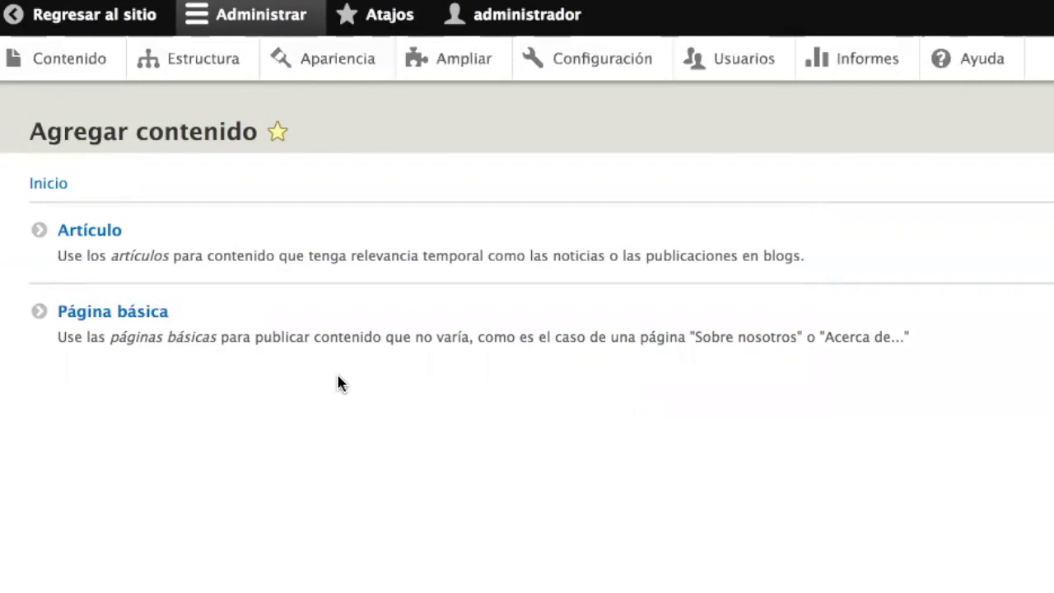
- Choose the Artículo content type to start a new article
click(103, 239)
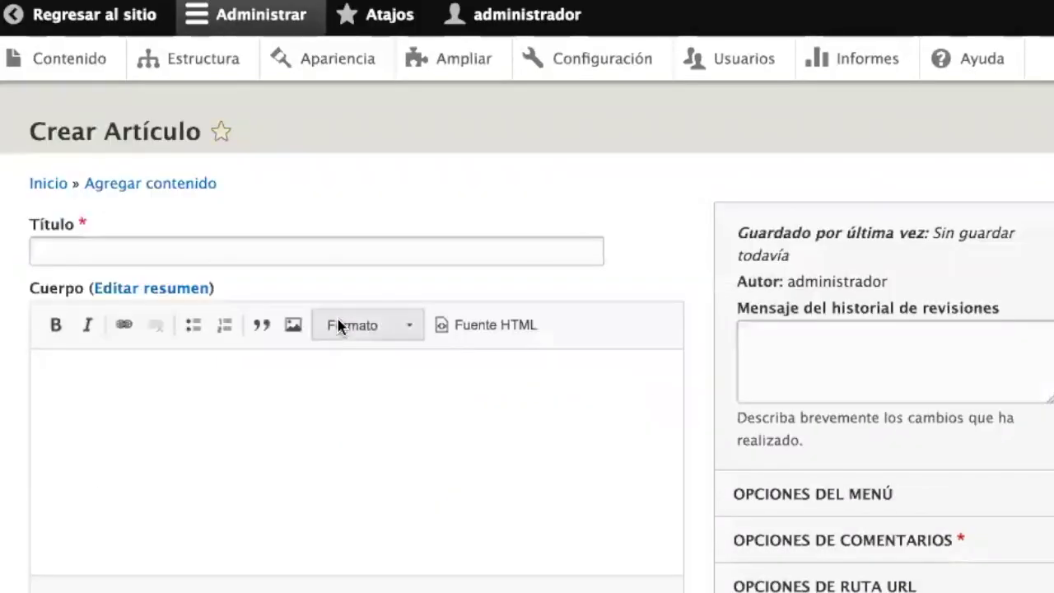
- Type the title 'Universidad de Drupal abre sus puertas en Nicaragua' into Título
click(313, 249)
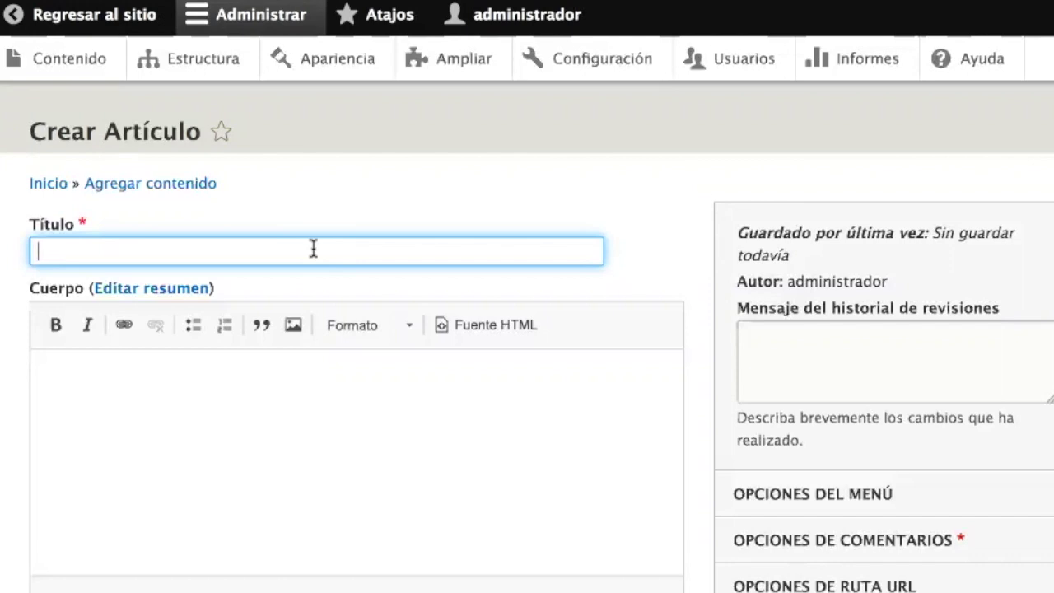
text(Unider)
key(BackSpace)
key(BackSpace)
key(BackSpace)
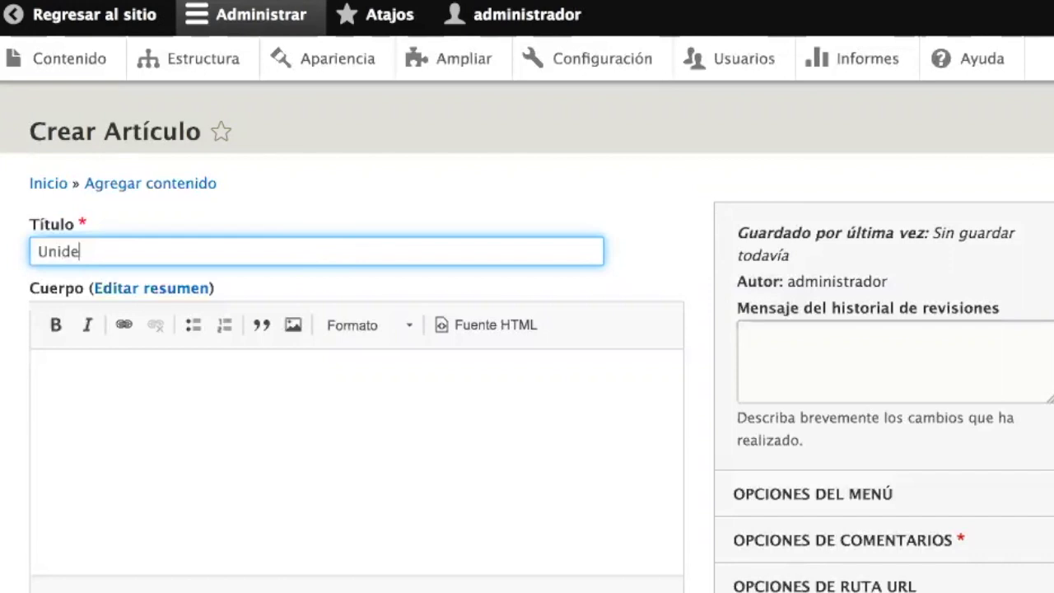
text(vi)
key(BackSpace)
text(ersidad de Drupal )
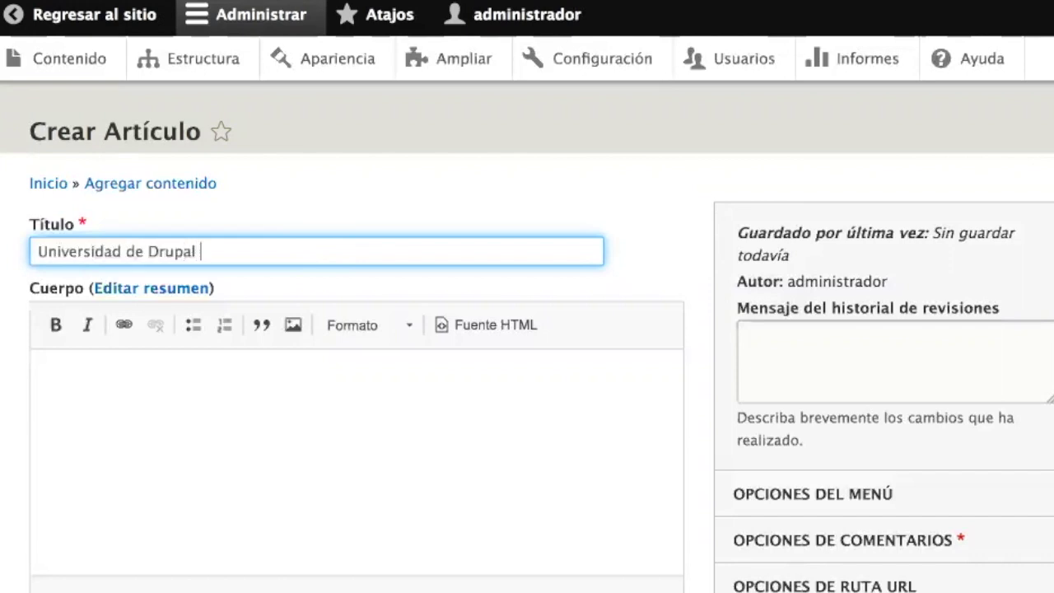
text(abre sus puertas en Nicaraga)
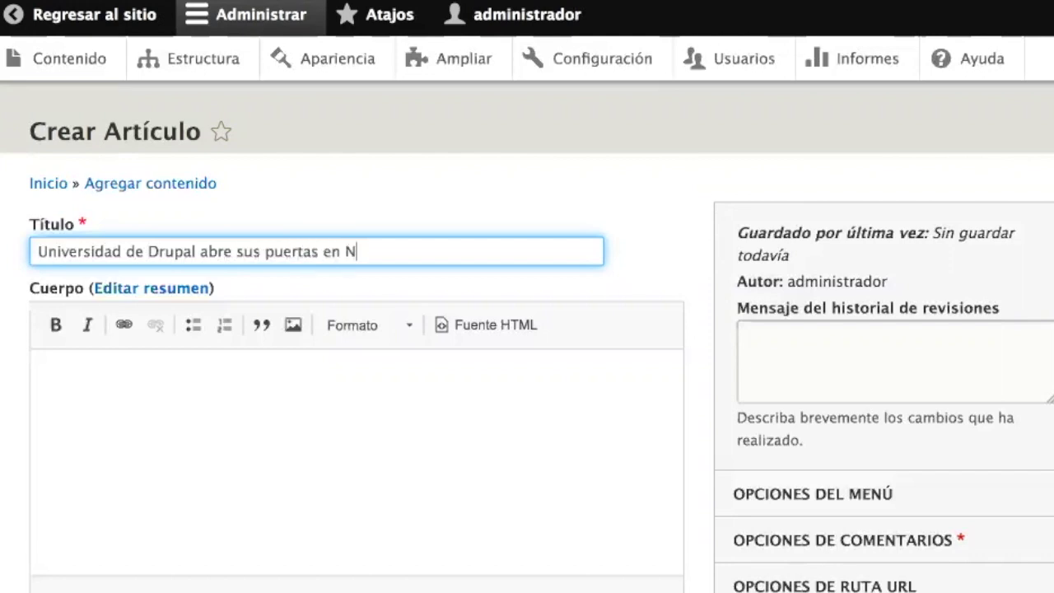
key(BackSpace)
- Finish the title and paste two lorem ipsum paragraphs into the Cuerpo editor
text(ua)
click(268, 430)
scroll(268, 432, down, 2)
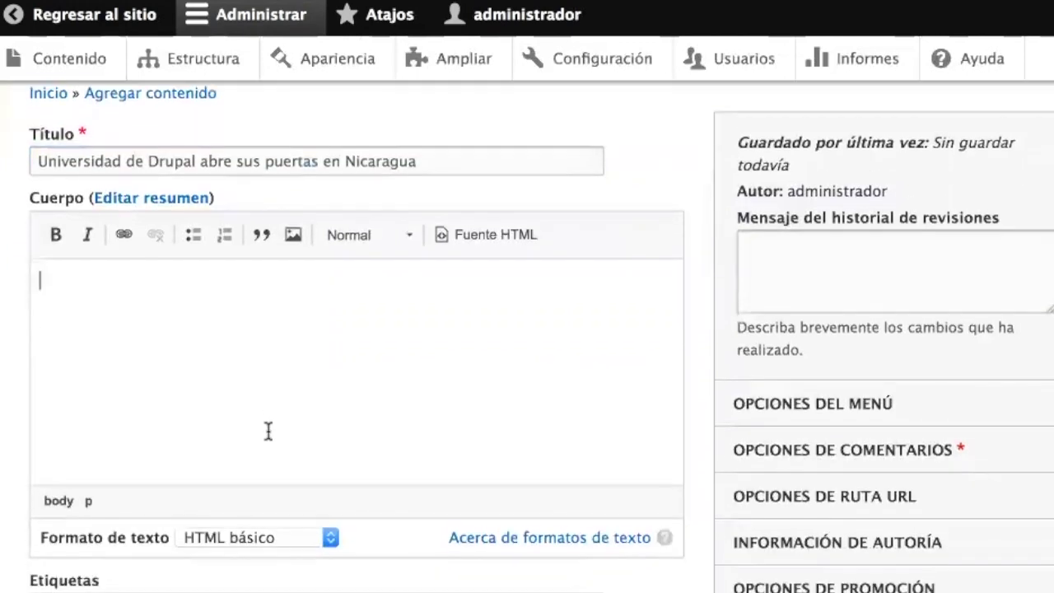
scroll(268, 430, down, 1)
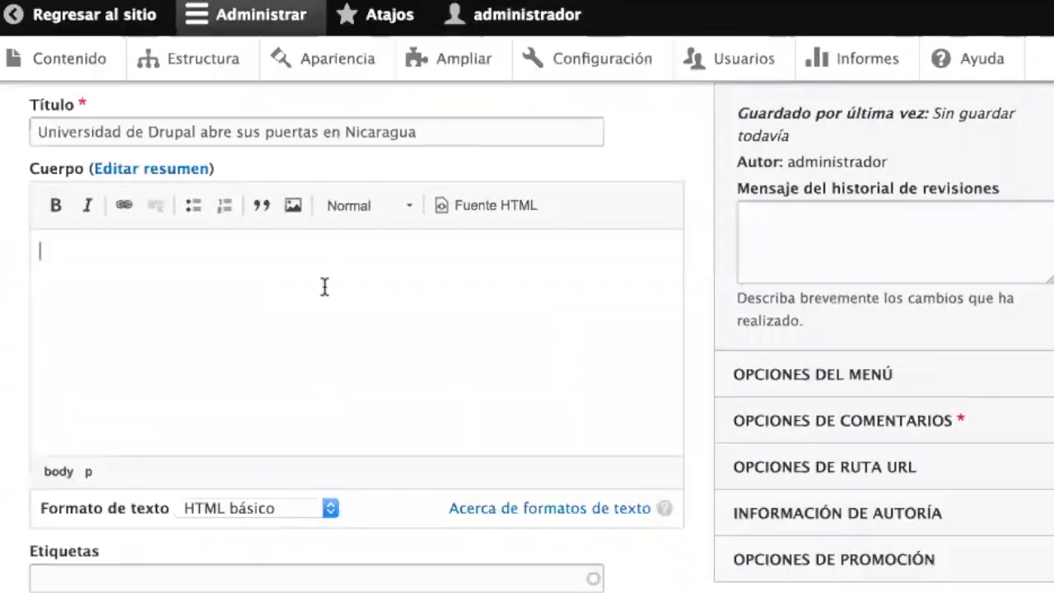
key(super+v)
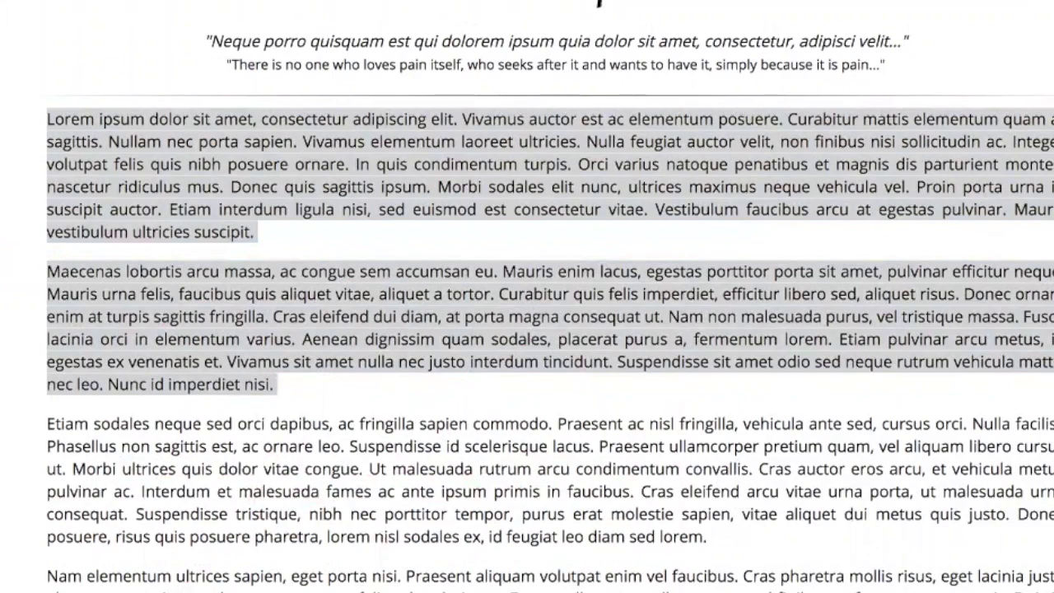
click(733, 467)
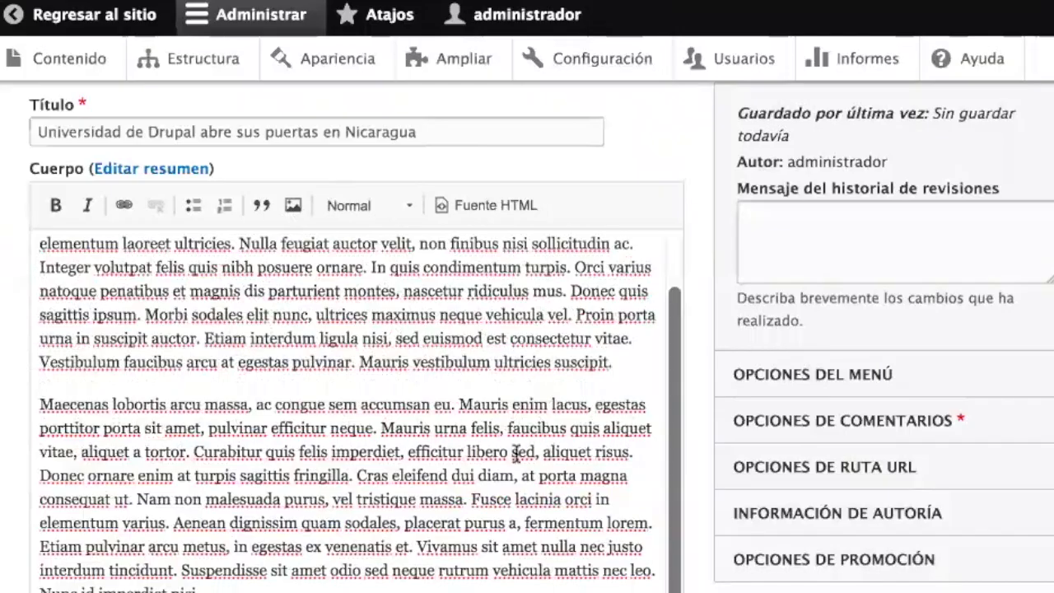
scroll(423, 302, up, 2)
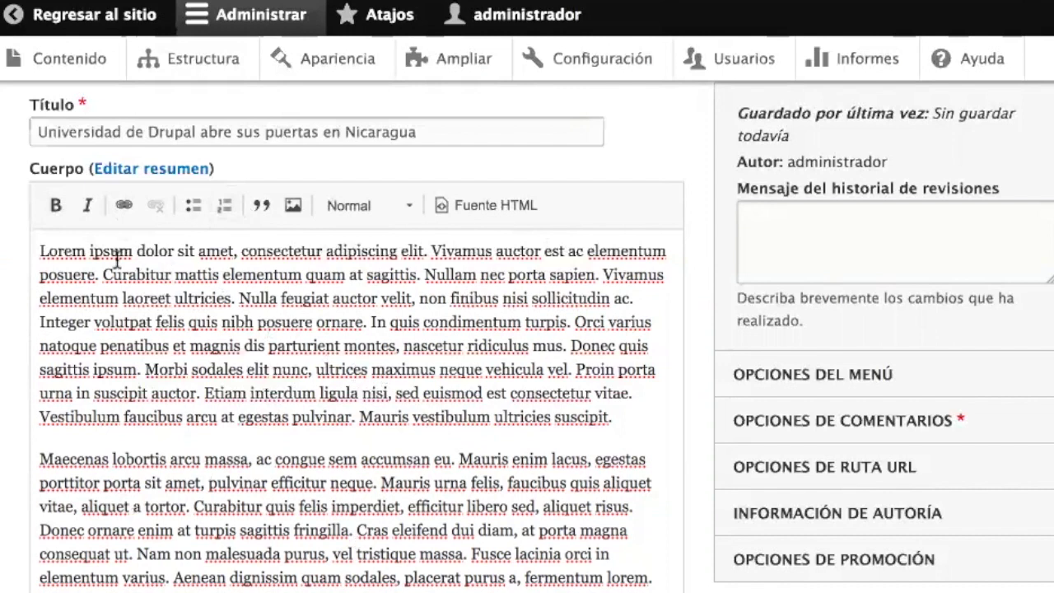
double_click(59, 250)
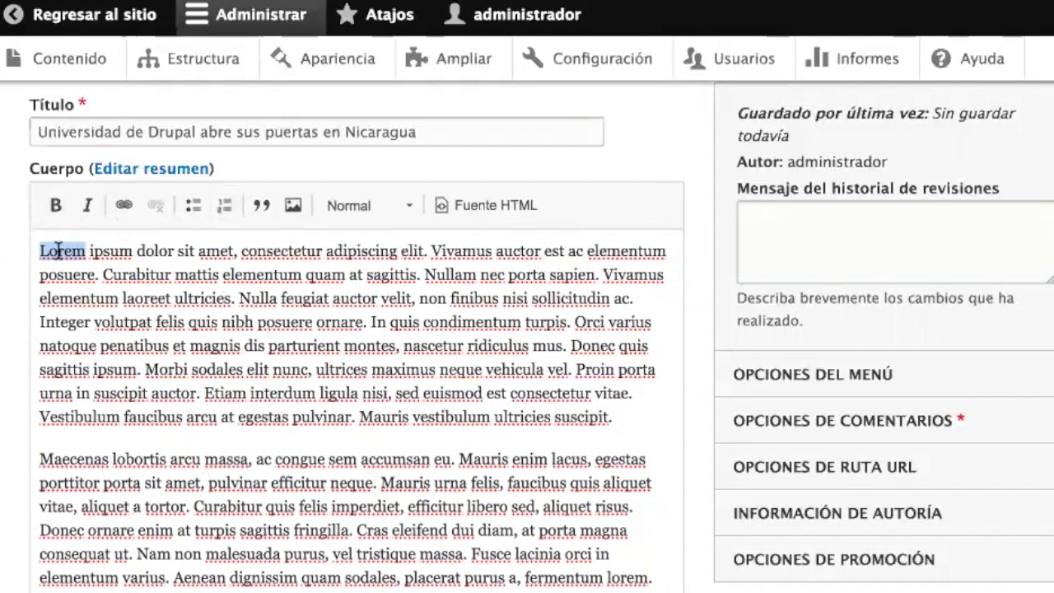
click(56, 206)
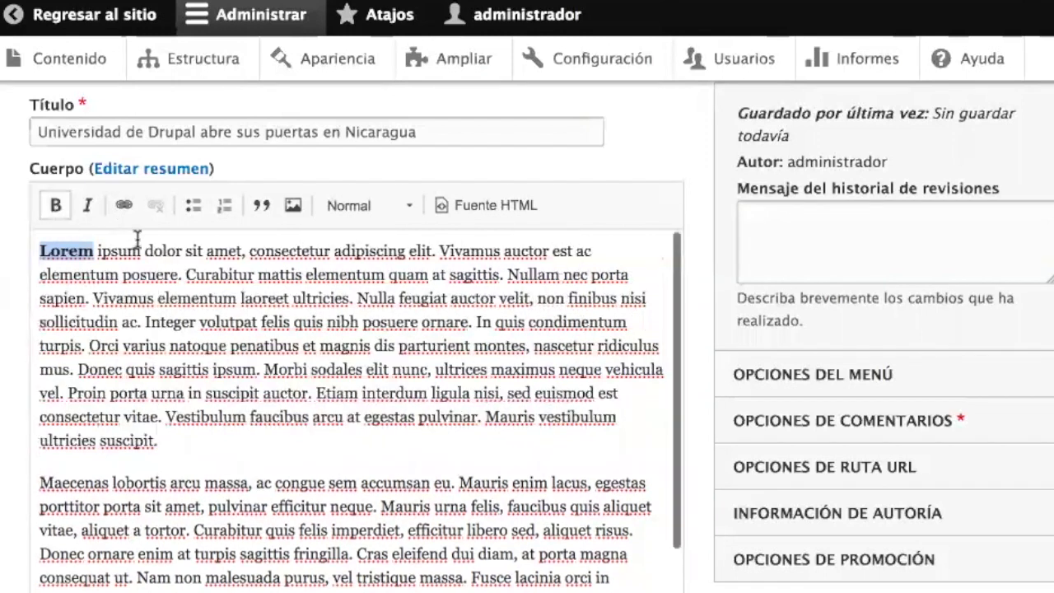
double_click(165, 249)
click(87, 206)
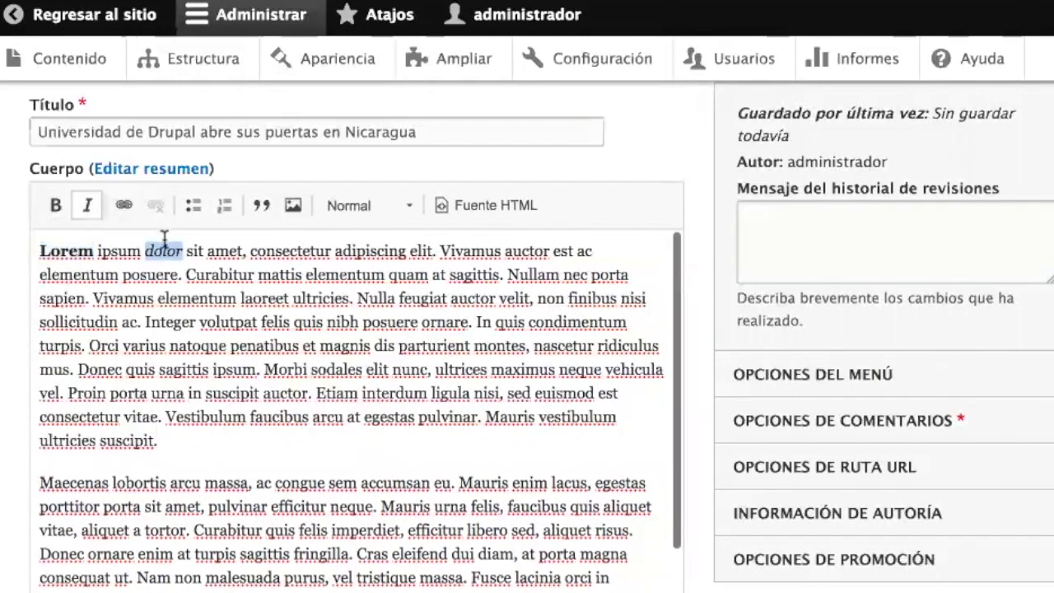
triple_click(235, 287)
double_click(214, 295)
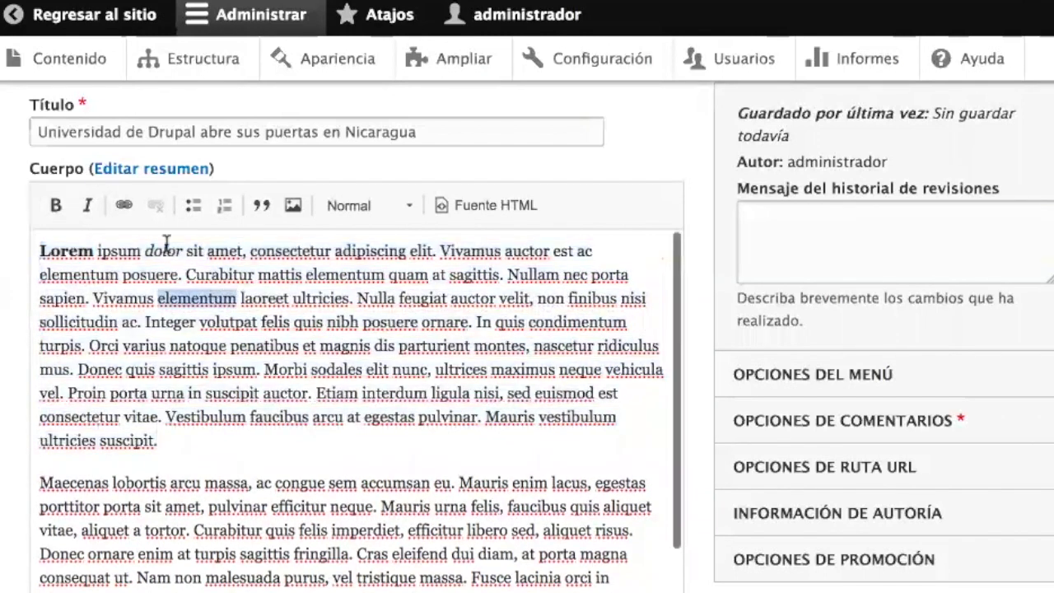
click(124, 205)
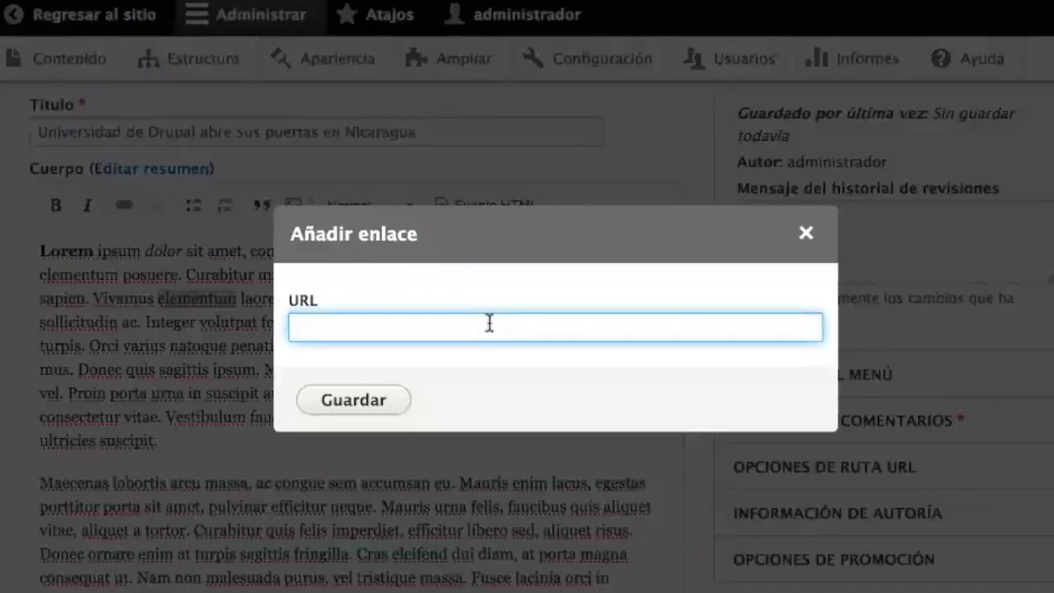
text(htto)
key(BackSpace)
text(p://drupal.org)
key(Return)
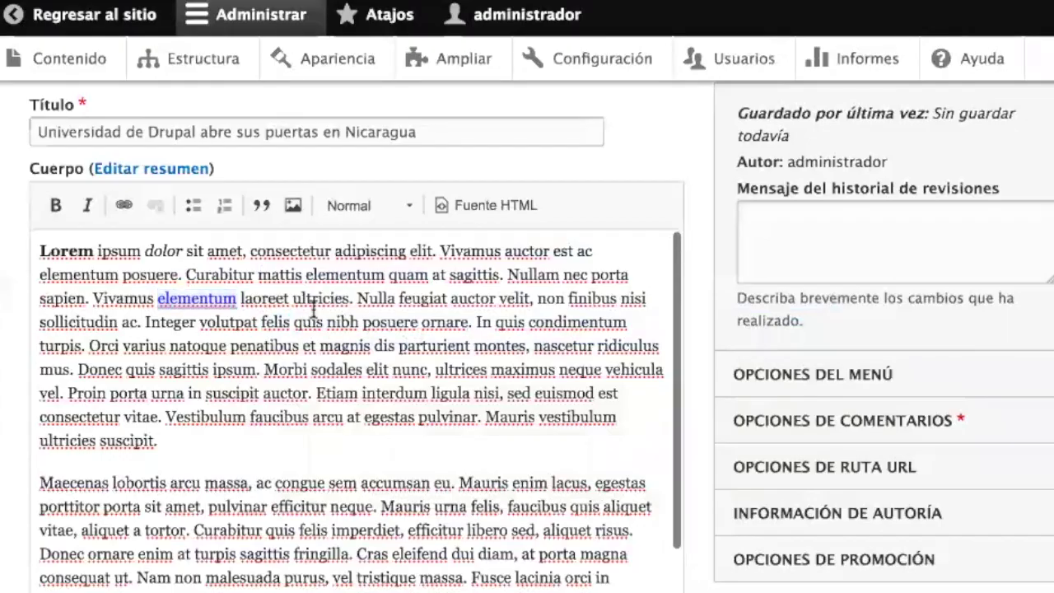
click(262, 447)
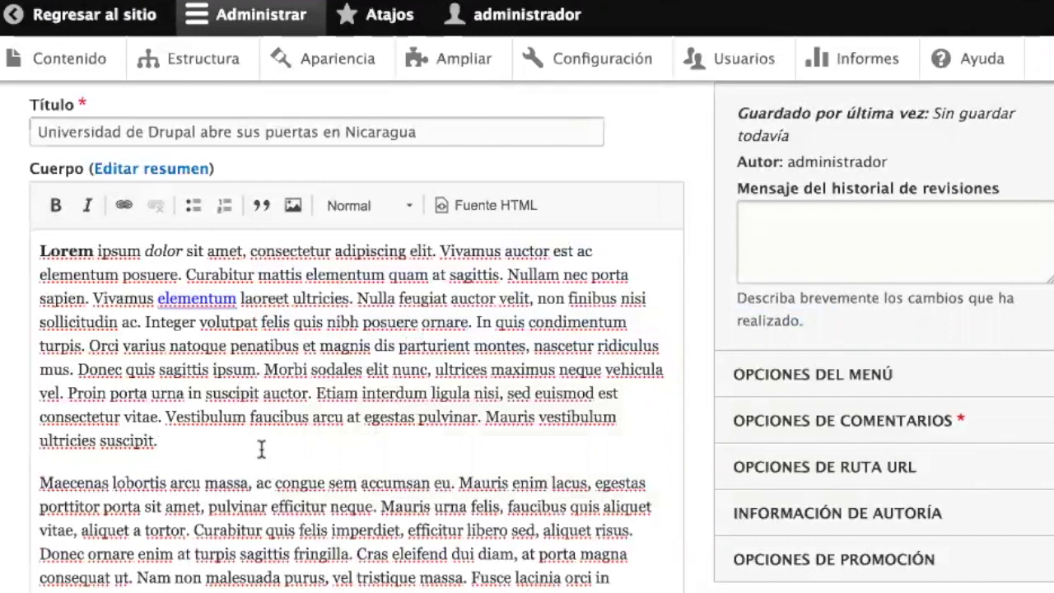
scroll(262, 449, down, 2)
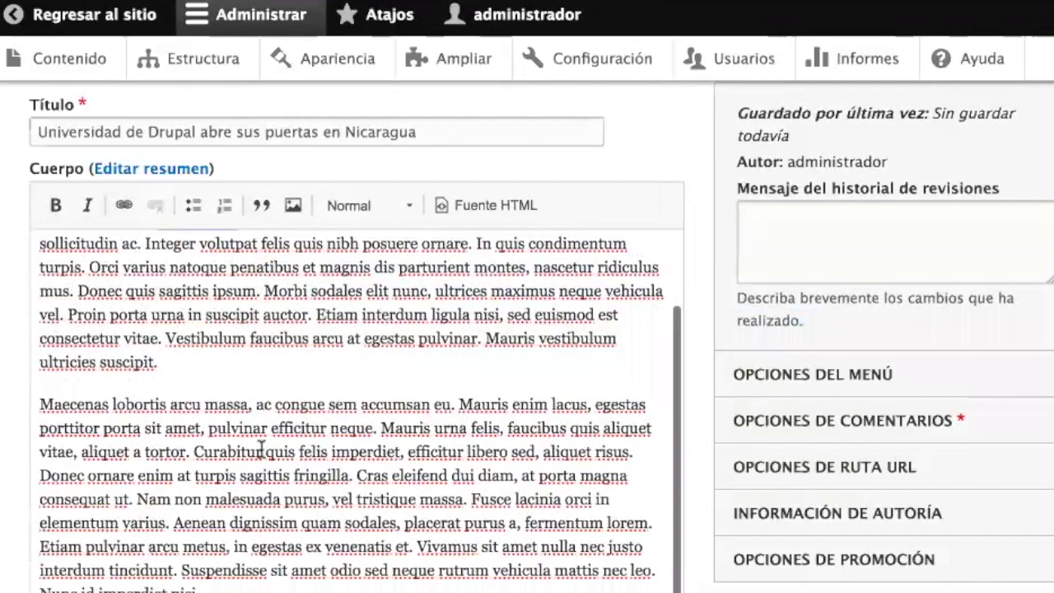
scroll(707, 458, down, 5)
- Tag the article with drupal, anuncios and promociones
scroll(708, 461, down, 5)
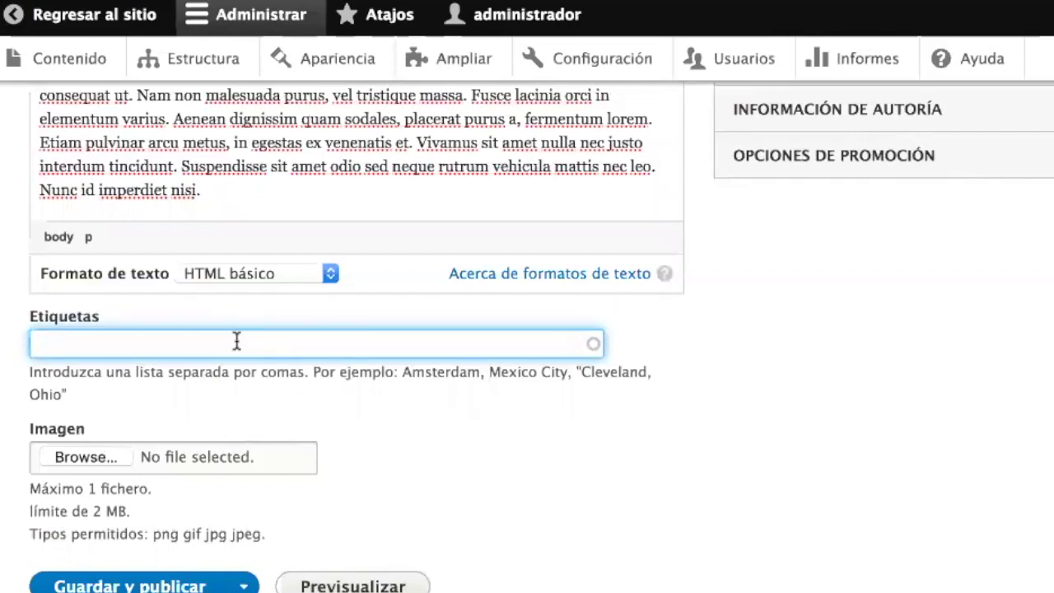
text(drupal, )
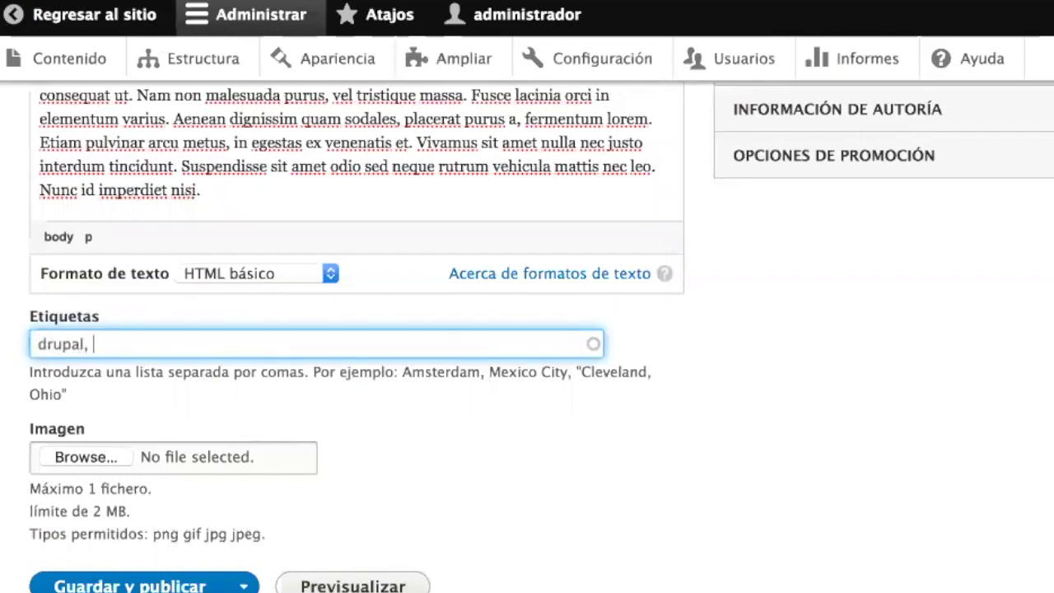
text(anuncios, ppr)
key(BackSpace)
key(BackSpace)
text(romociones)
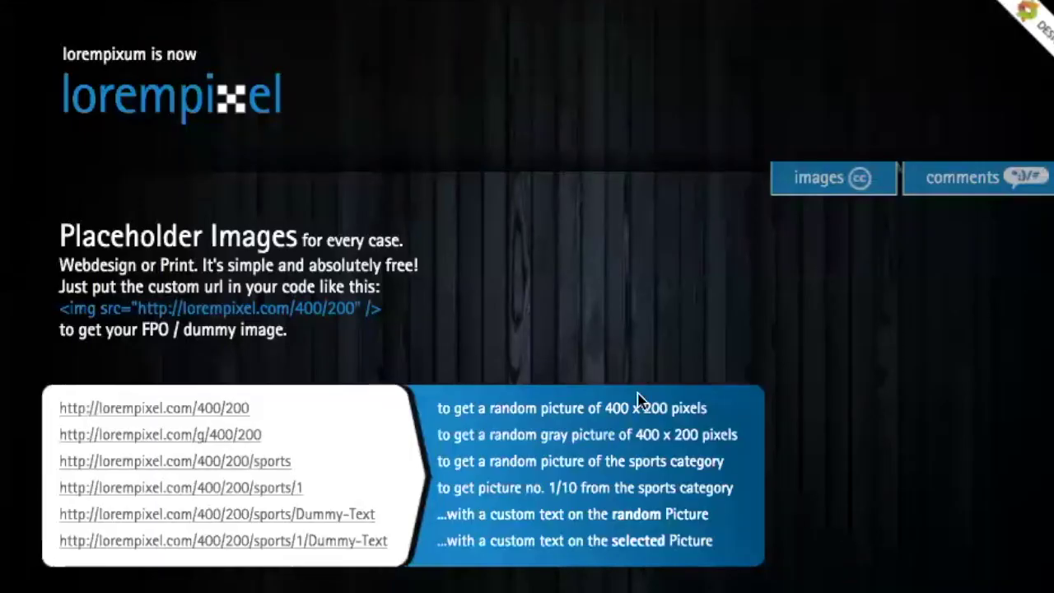
- Generate a random 640×480 colour placeholder photo on lorempixel
scroll(557, 412, down, 3)
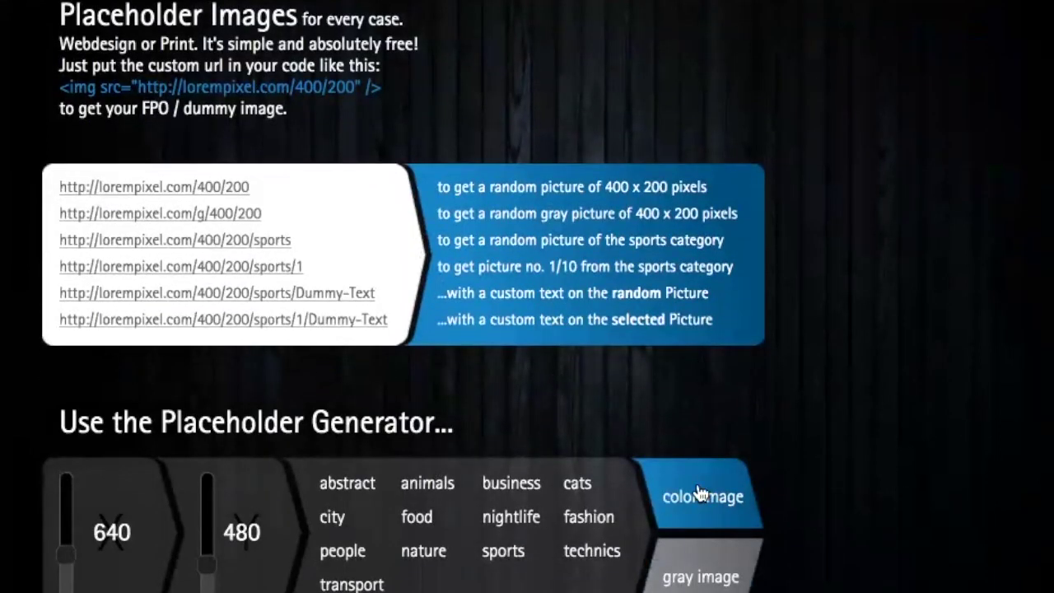
click(698, 492)
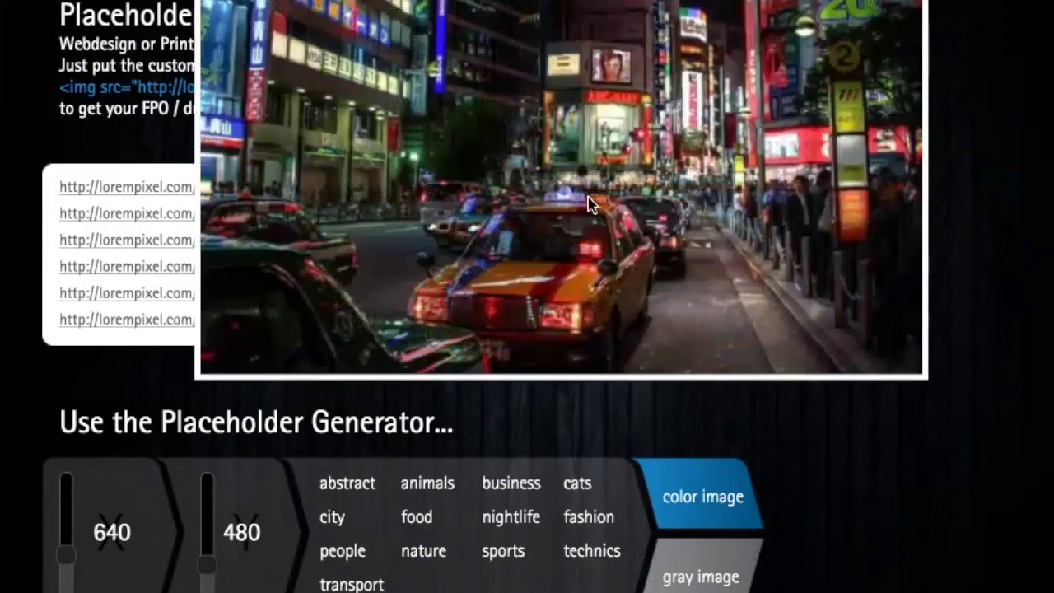
scroll(574, 159, up, 1)
scroll(574, 159, up, 2)
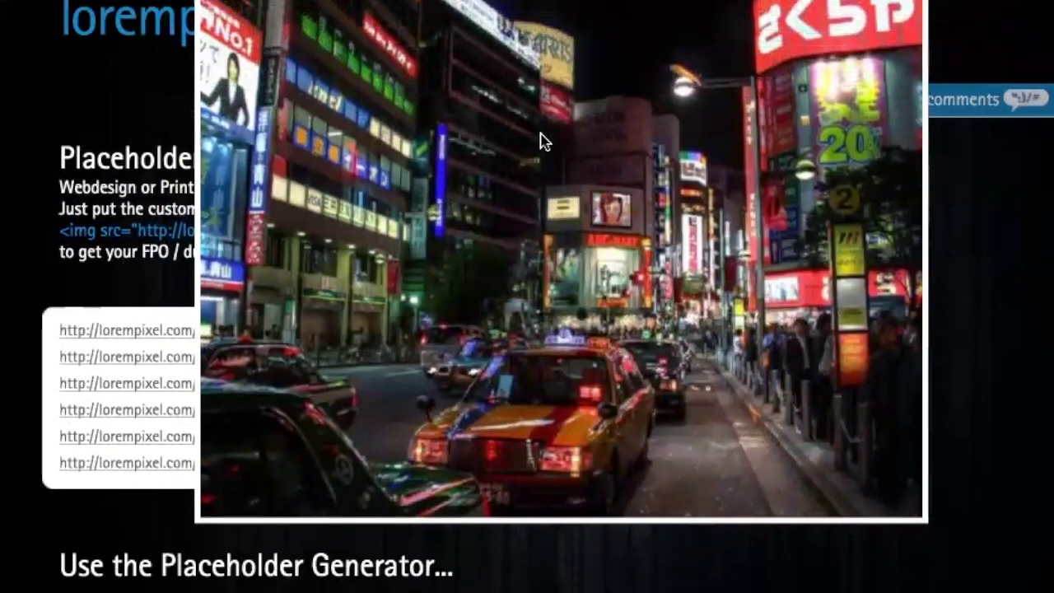
scroll(541, 140, up, 1)
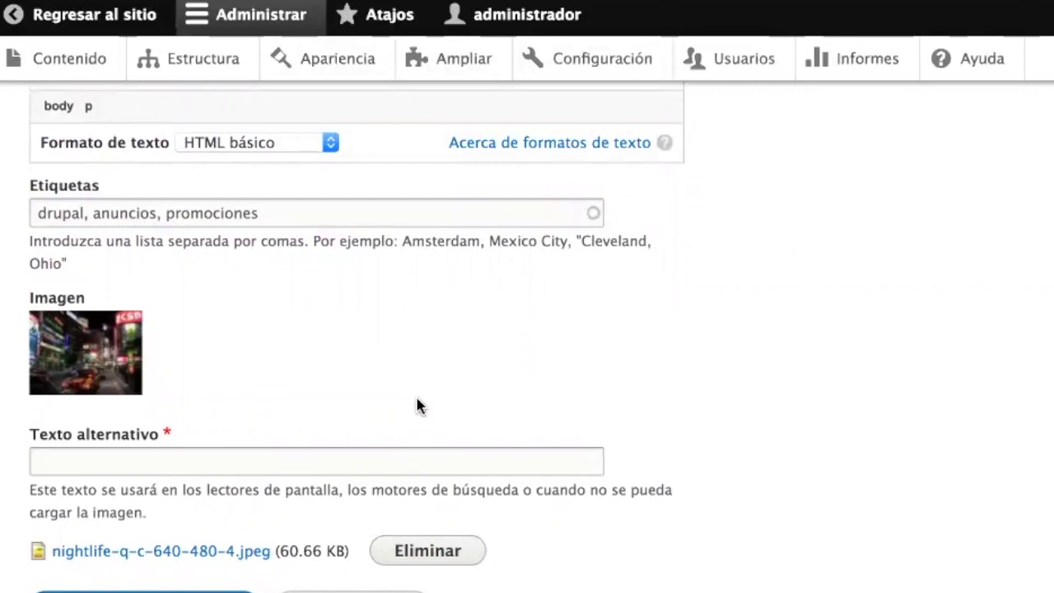
- Give the image the alt text 'Te vamos a traer hasta tu casa para que vengas a clases' and publish
click(232, 462)
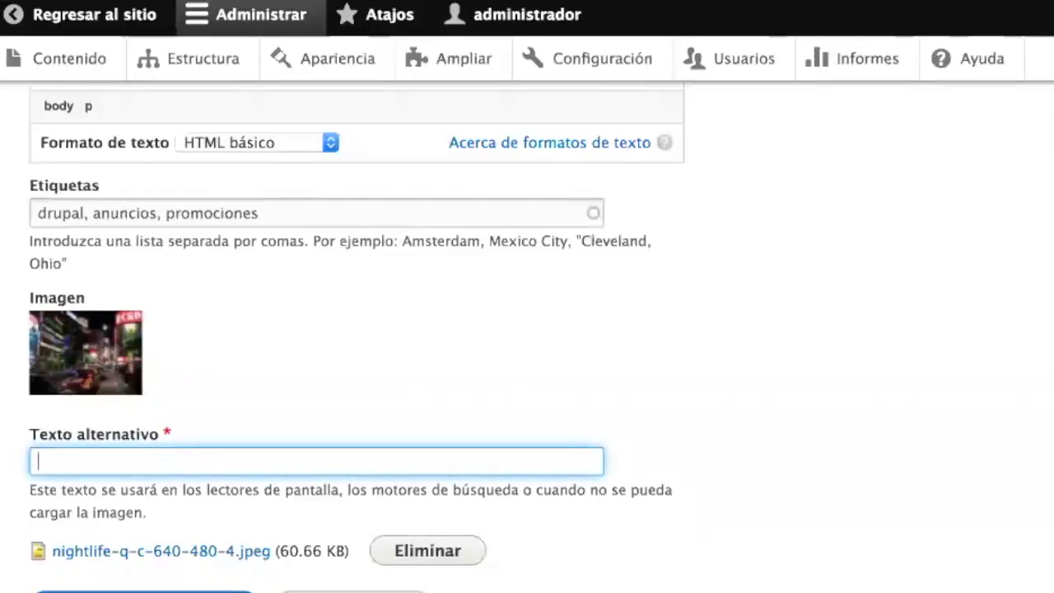
text(C)
key(BackSpace)
text(Te vamos a trae)
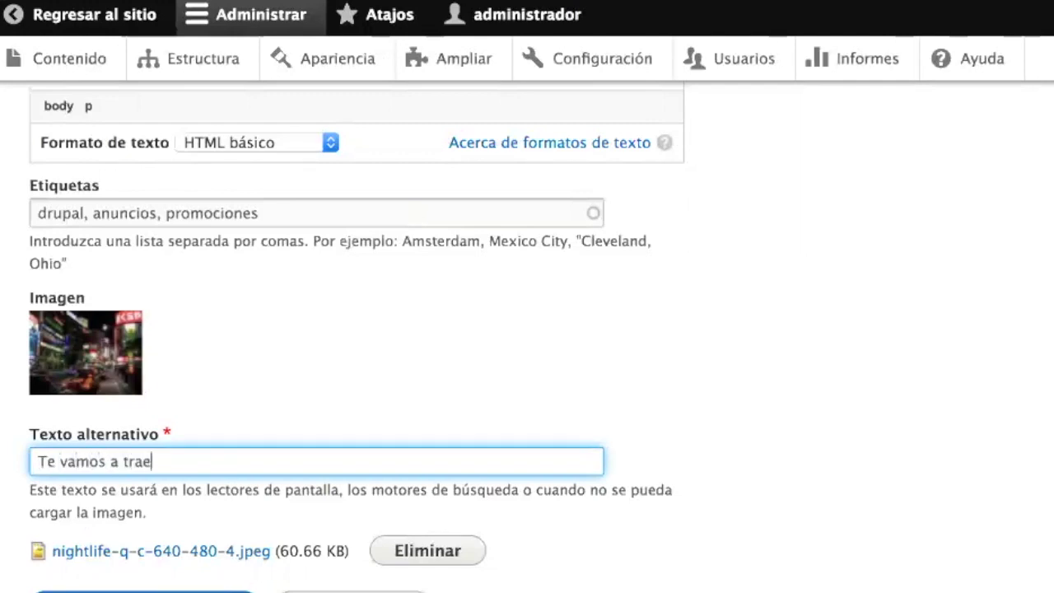
text(r hasta tu)
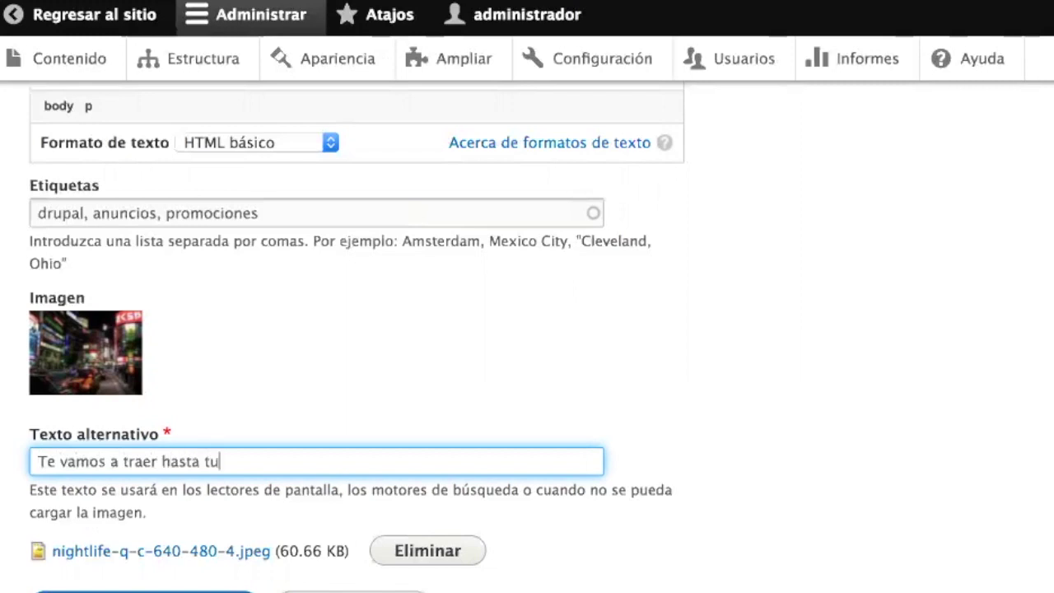
text( casa para que v)
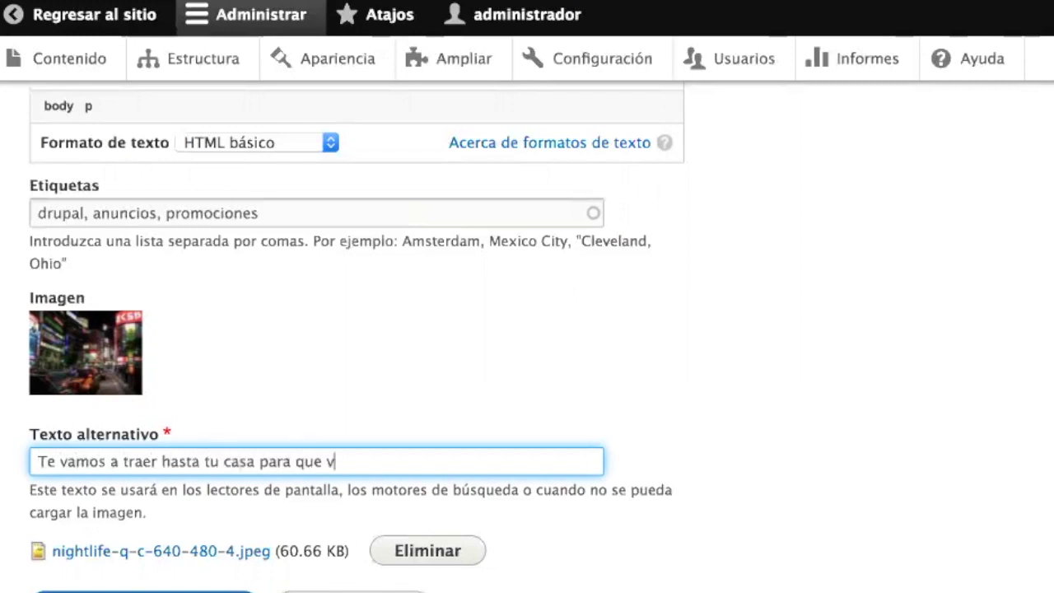
text(engas a clases)
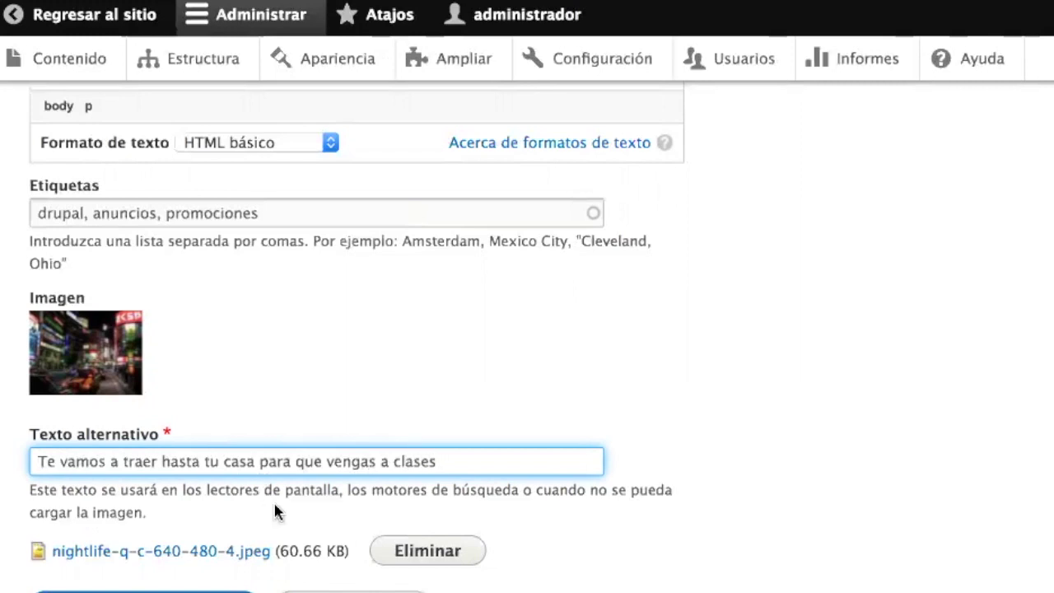
scroll(274, 504, down, 3)
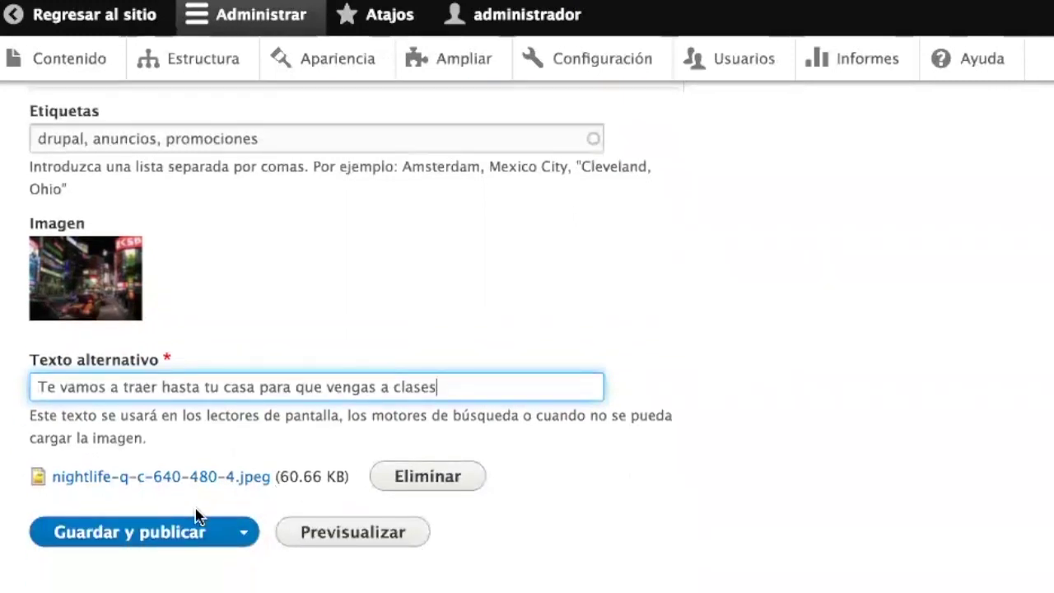
click(144, 532)
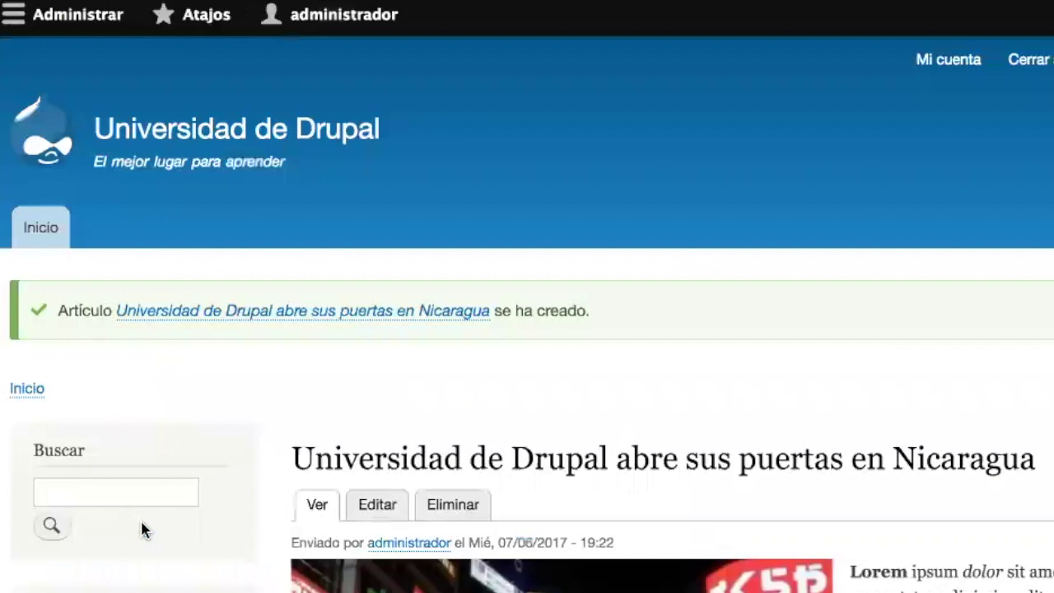
- Review the article's image, bold and italic body text, tags and comment form
scroll(679, 397, down, 5)
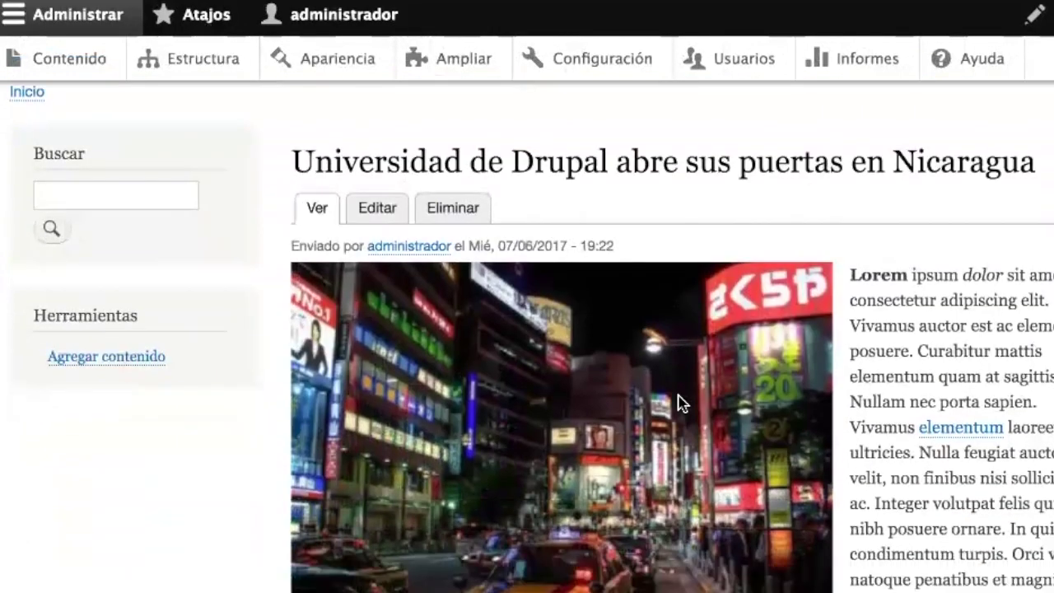
scroll(678, 402, down, 1)
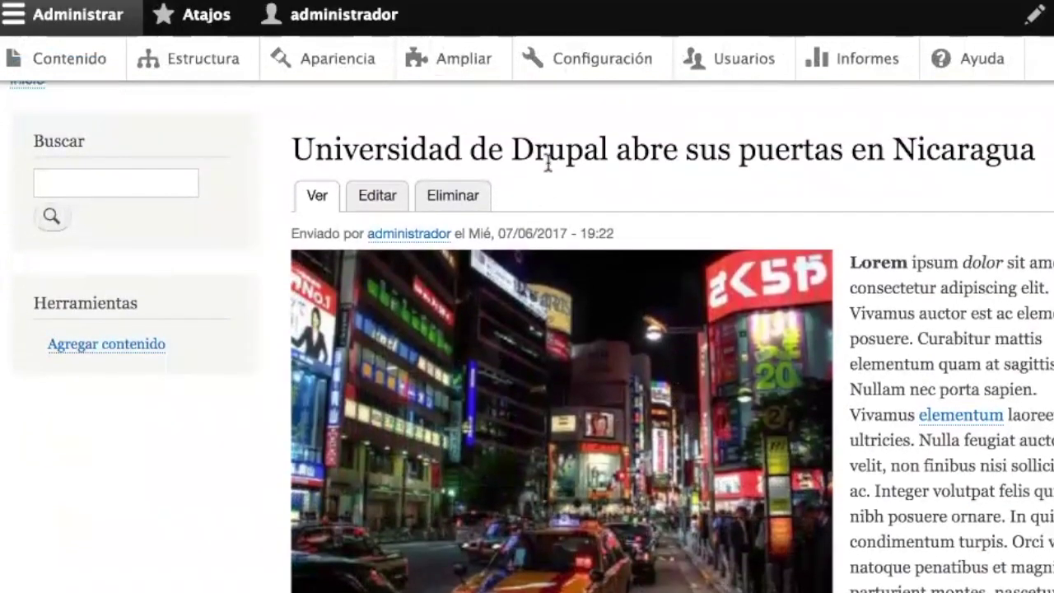
scroll(626, 399, down, 3)
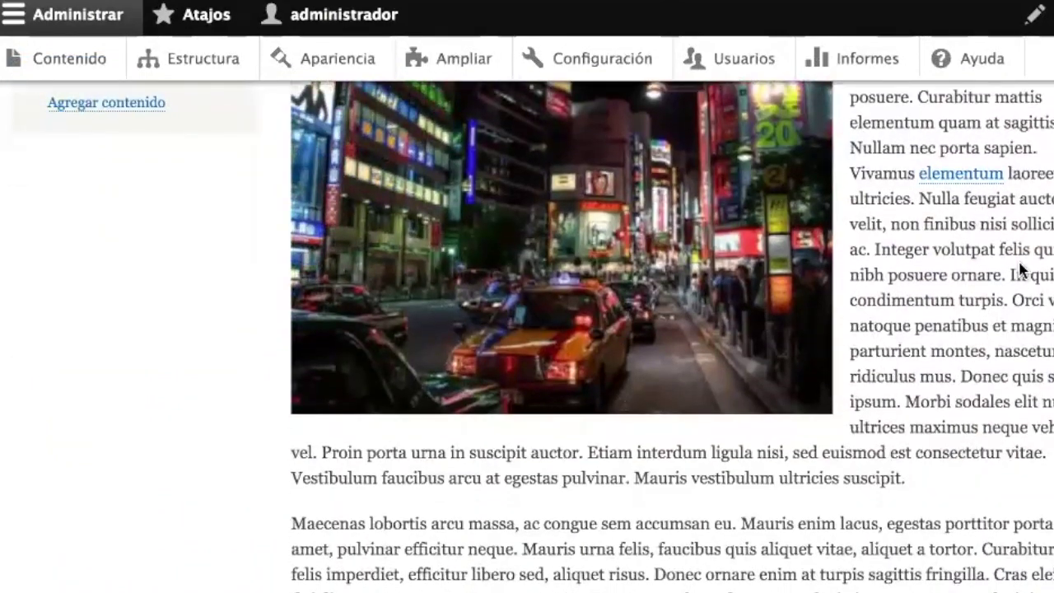
scroll(896, 483, up, 2)
double_click(872, 150)
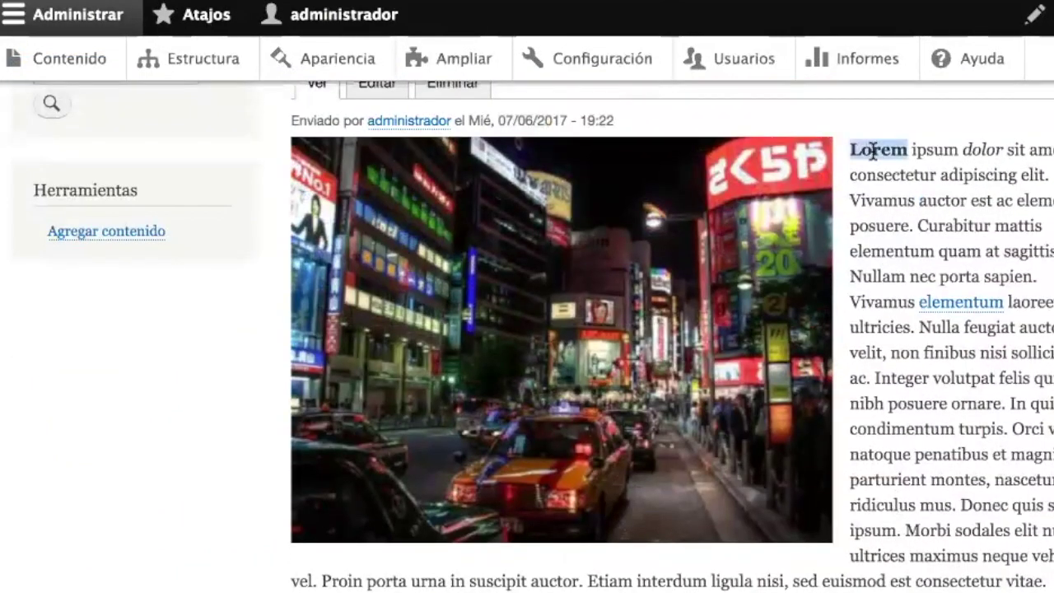
double_click(980, 150)
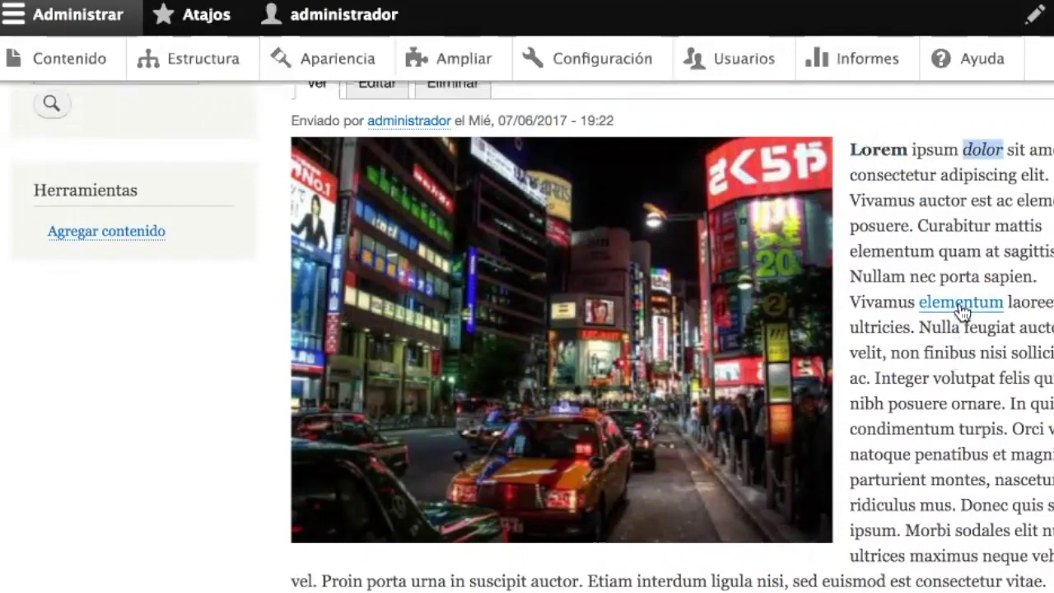
scroll(940, 429, down, 7)
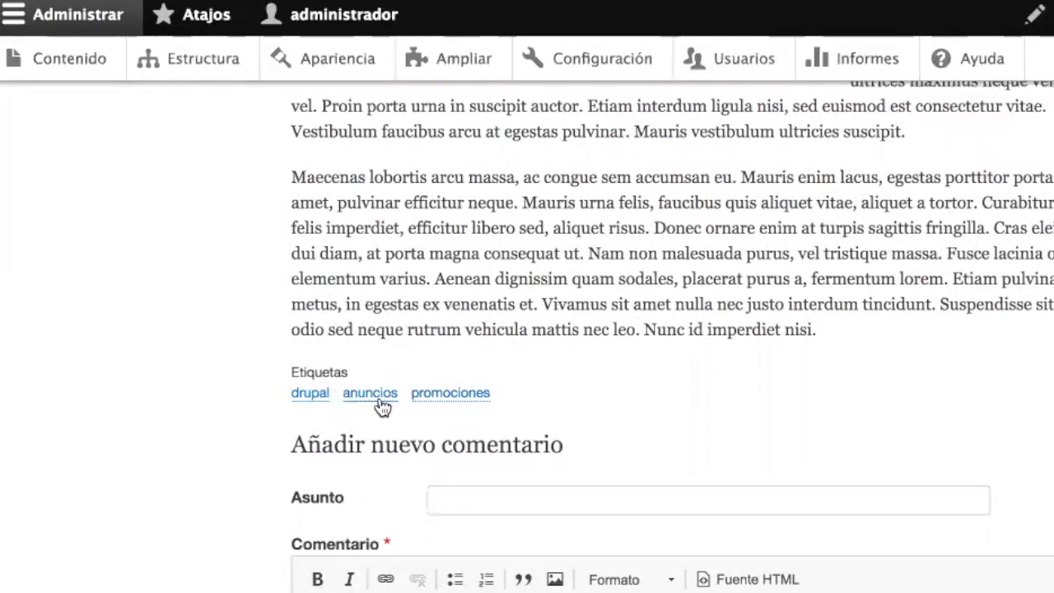
scroll(541, 239, down, 2)
click(478, 388)
scroll(692, 302, up, 10)
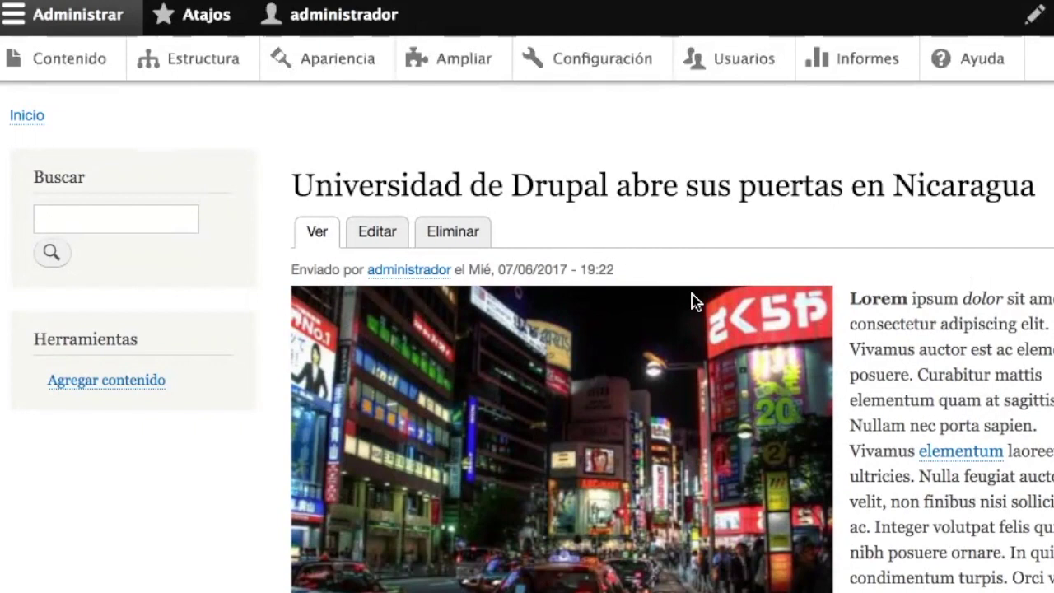
- Inspect the article title, byline and publication date, then scroll through the page again
triple_click(593, 187)
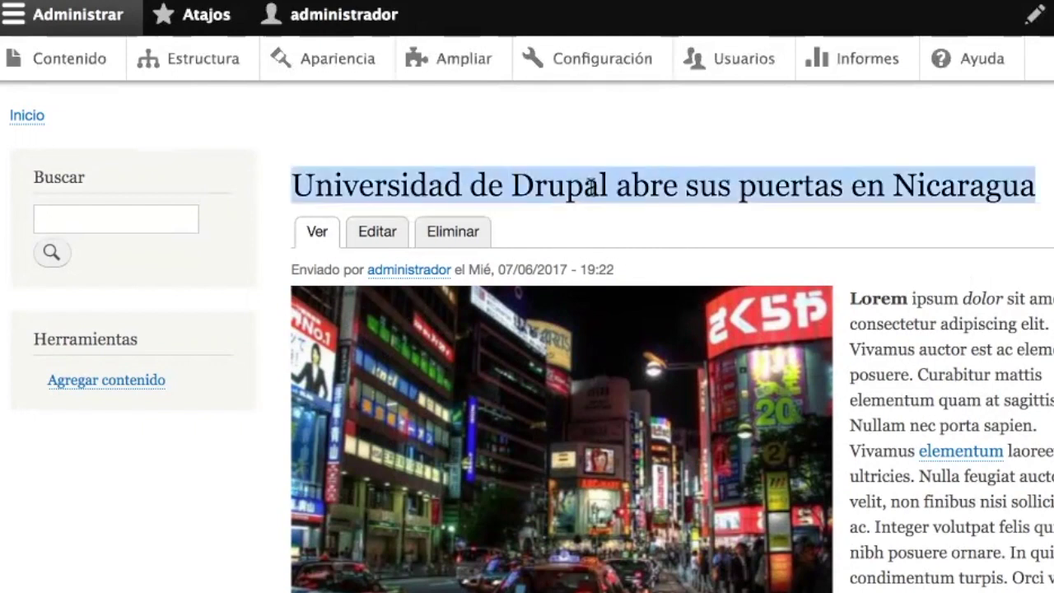
drag(614, 270, 322, 271)
click(322, 271)
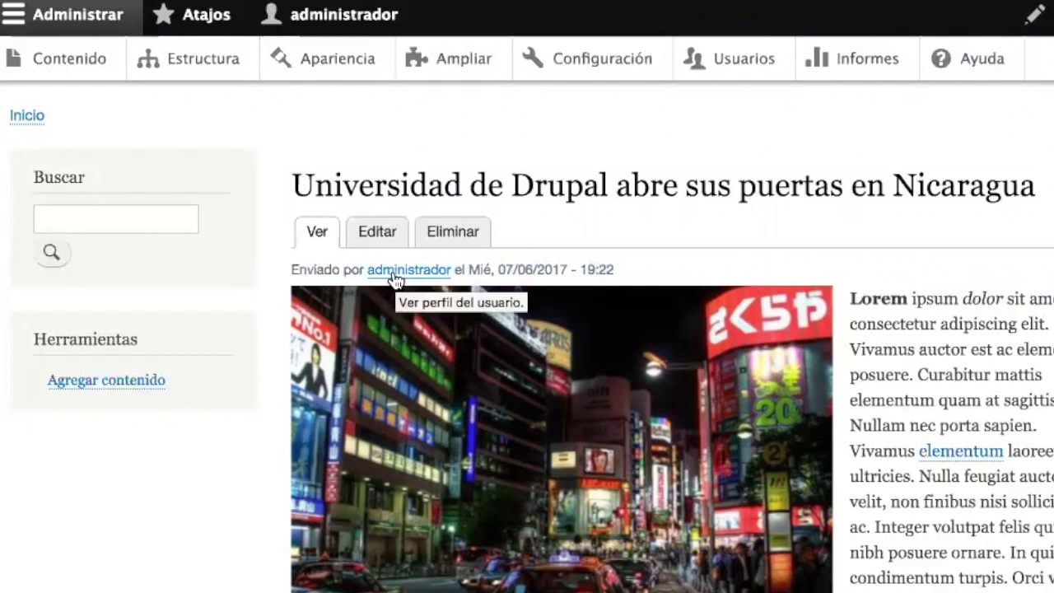
drag(470, 271, 616, 272)
click(623, 277)
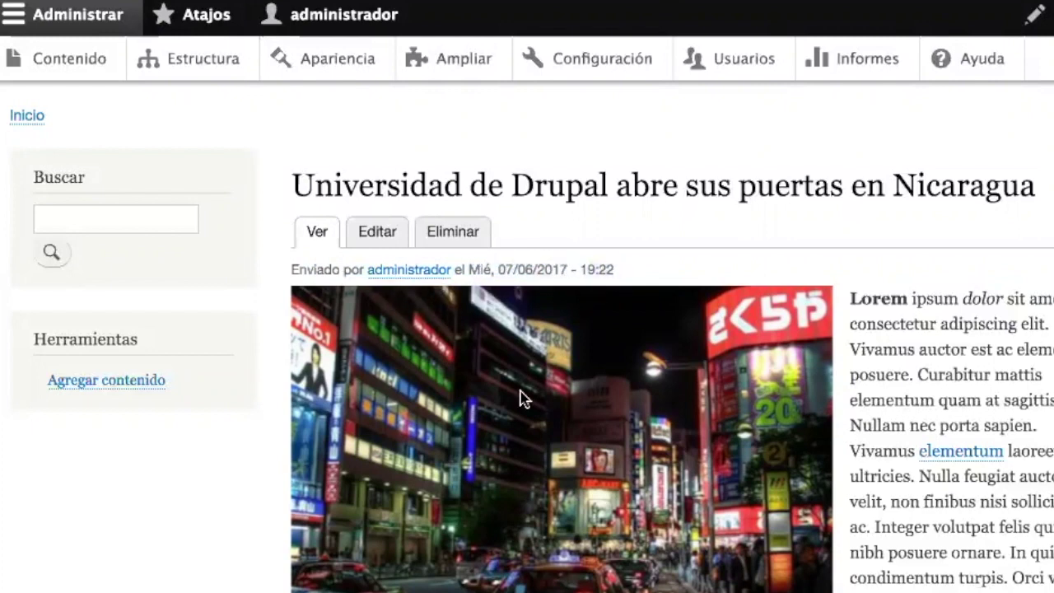
scroll(529, 418, down, 2)
scroll(530, 418, down, 3)
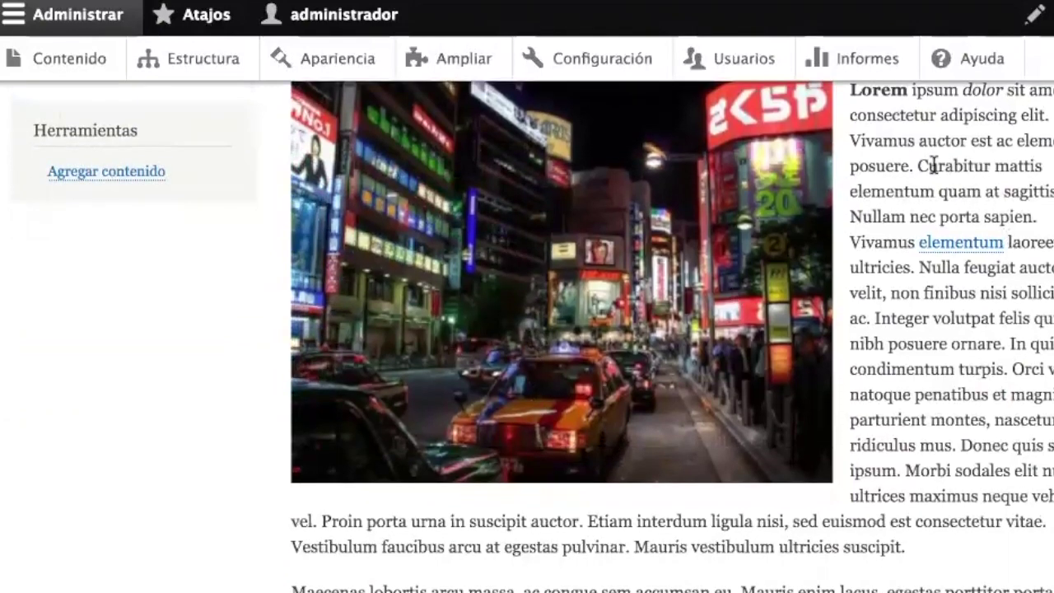
scroll(922, 165, down, 5)
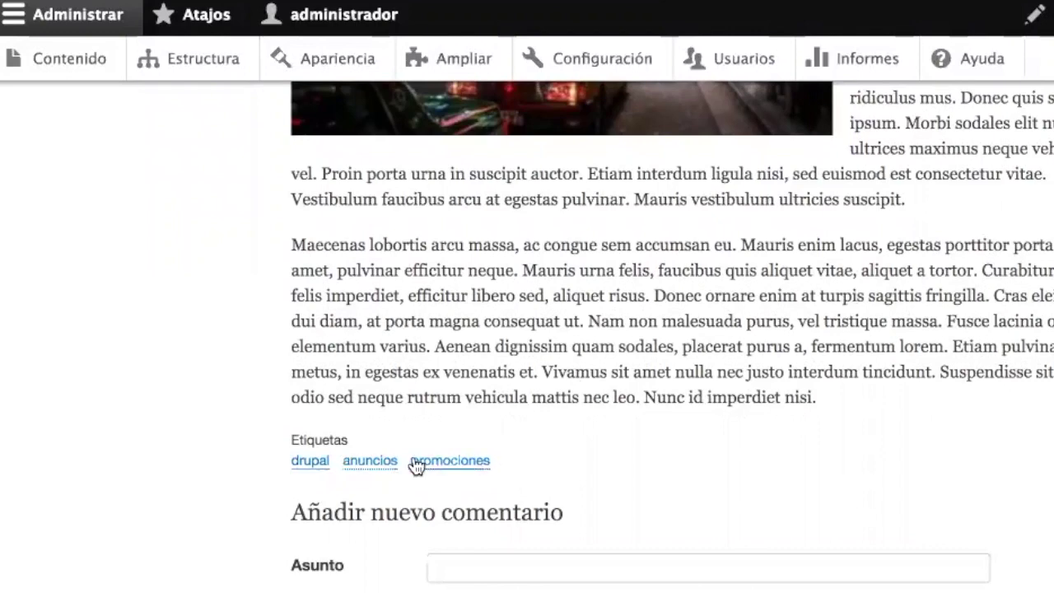
scroll(578, 467, up, 10)
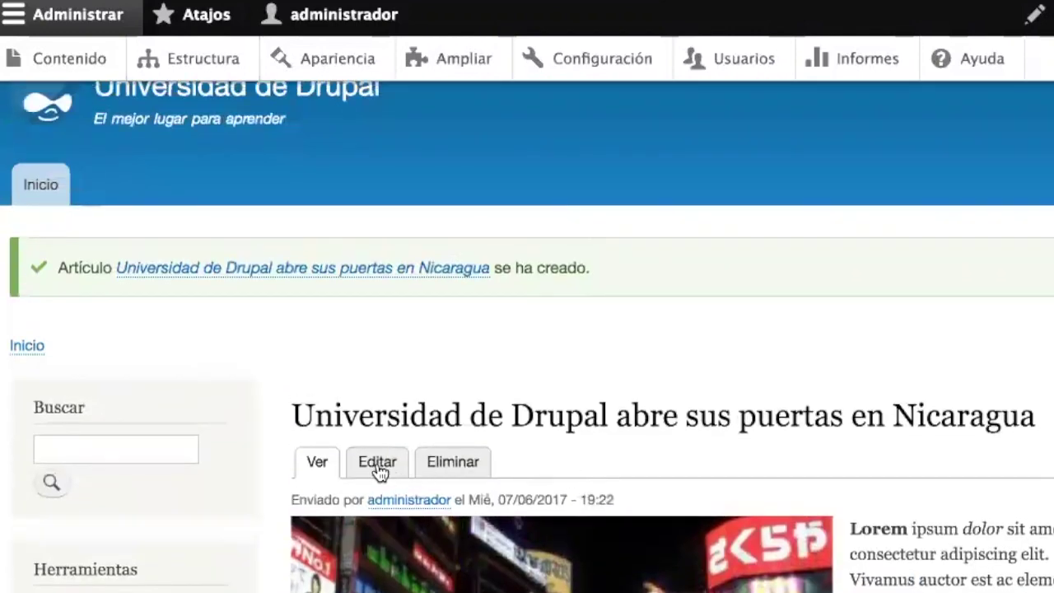
- Open the Nicaragua article's edit form and check its title, body, tags and alternative-text fields
click(377, 464)
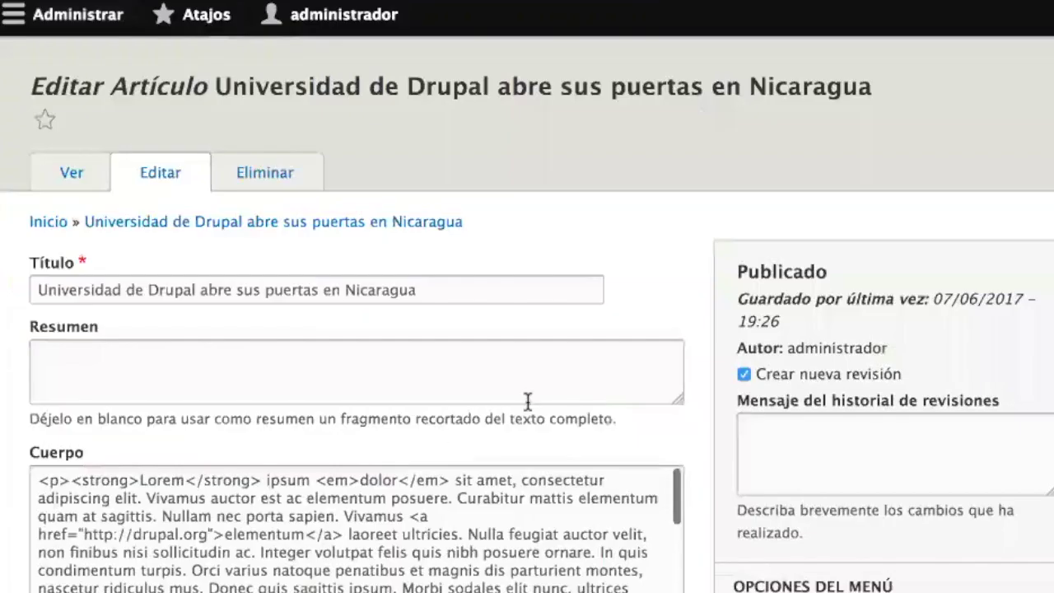
scroll(586, 317, down, 2)
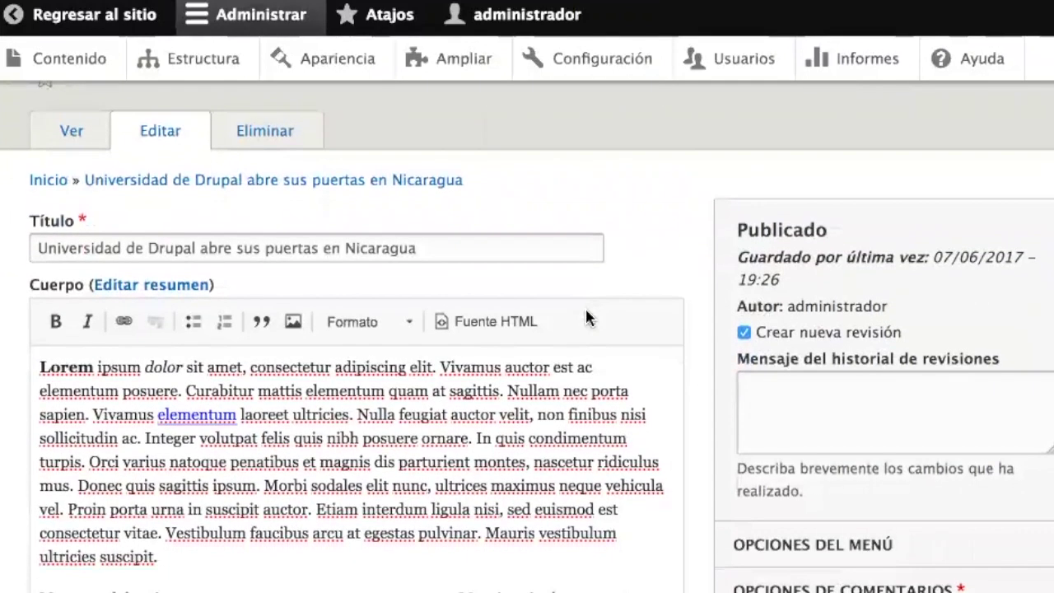
click(457, 237)
click(458, 435)
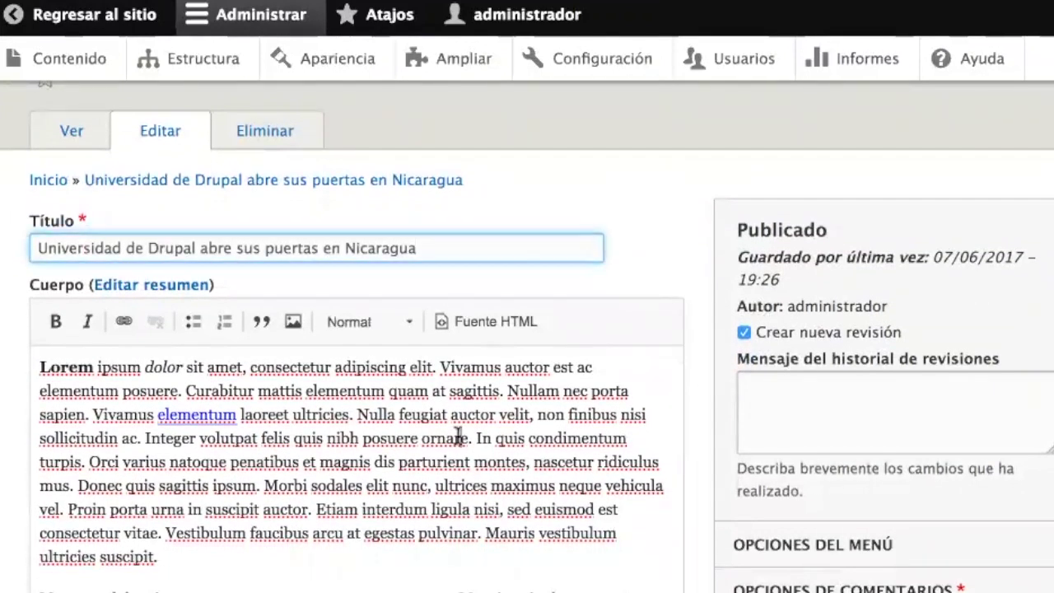
scroll(458, 435, down, 2)
scroll(700, 379, down, 10)
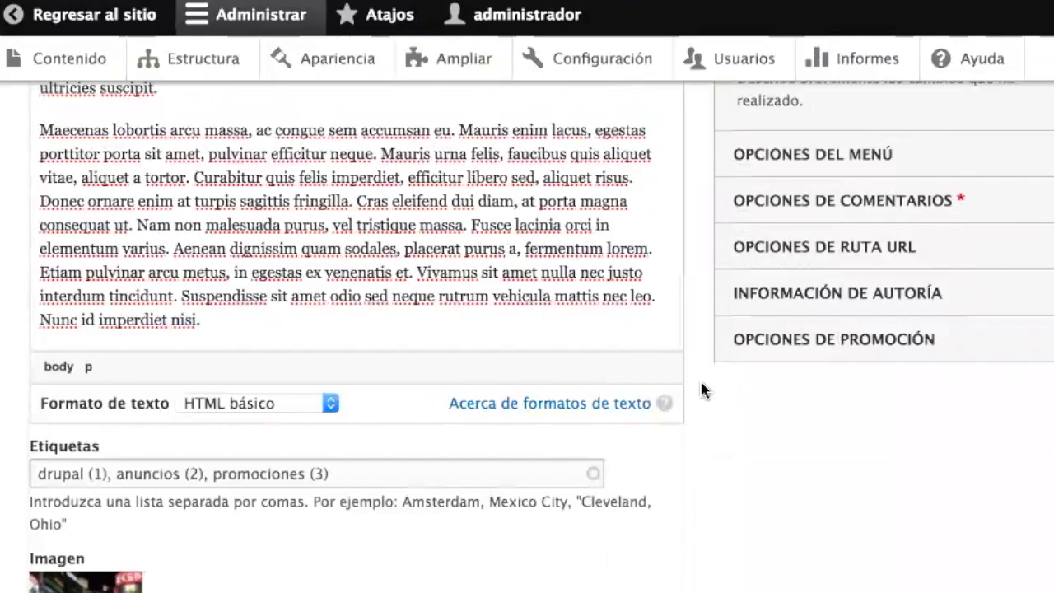
click(384, 274)
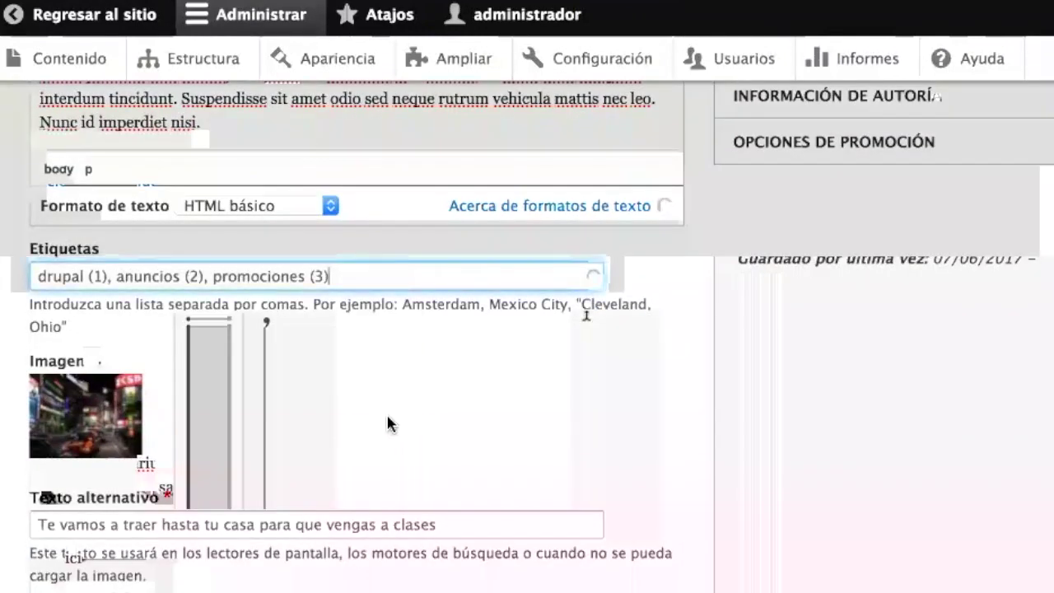
click(463, 523)
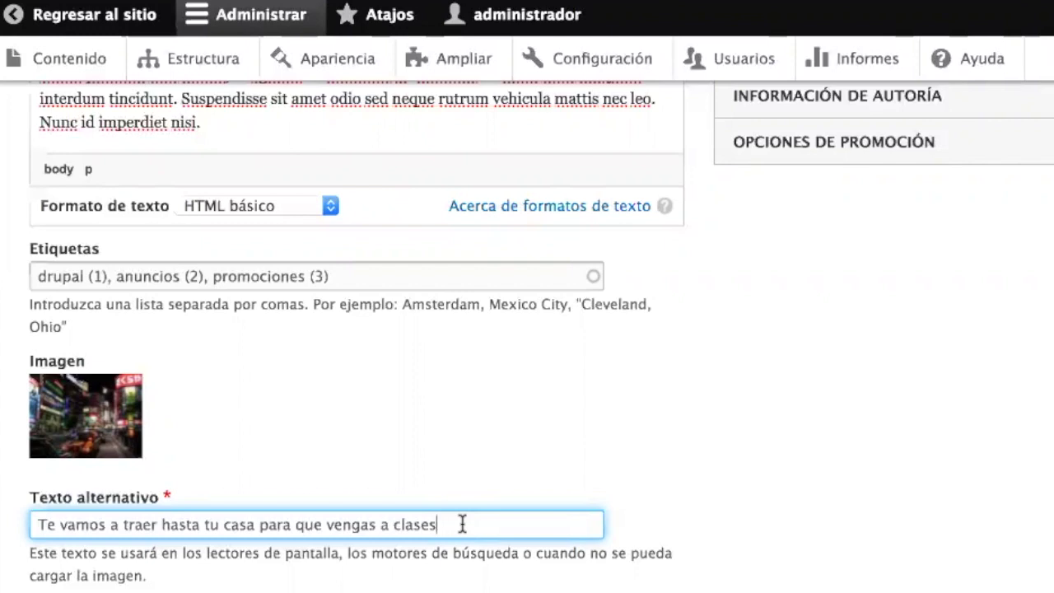
- Return to the top of the unchanged form and switch to the article's published view
scroll(462, 524, up, 1)
scroll(462, 524, up, 10)
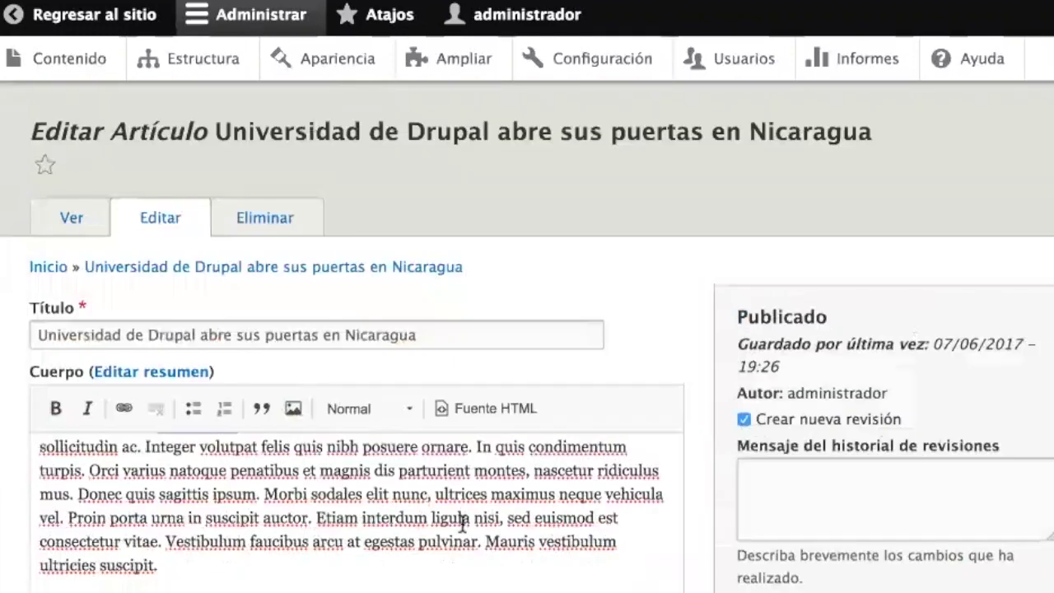
click(72, 222)
- Scroll through the published Nicaragua article to review its city image and body text
scroll(415, 365, down, 5)
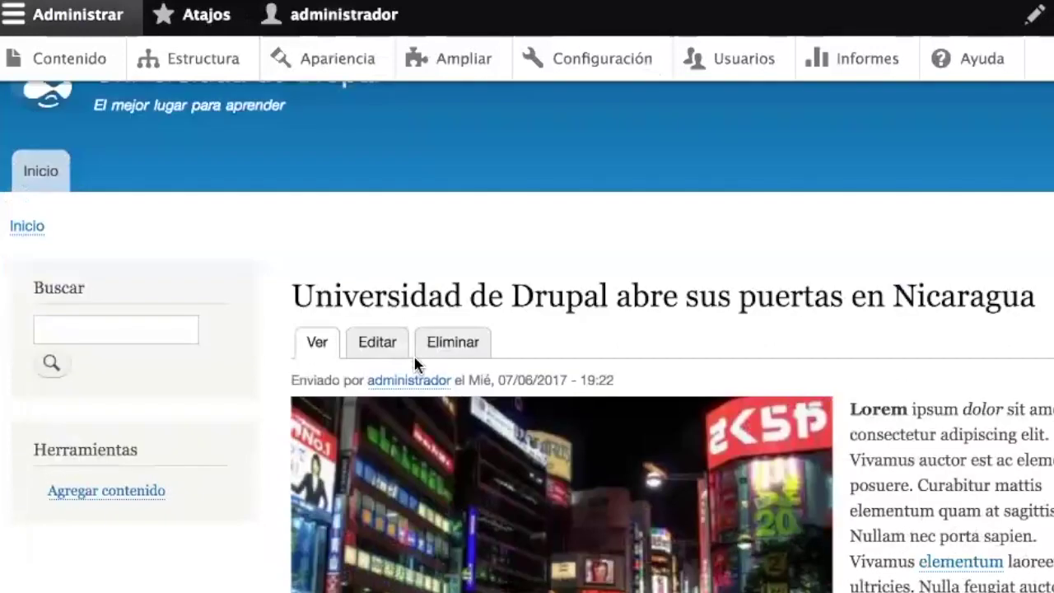
scroll(414, 365, up, 3)
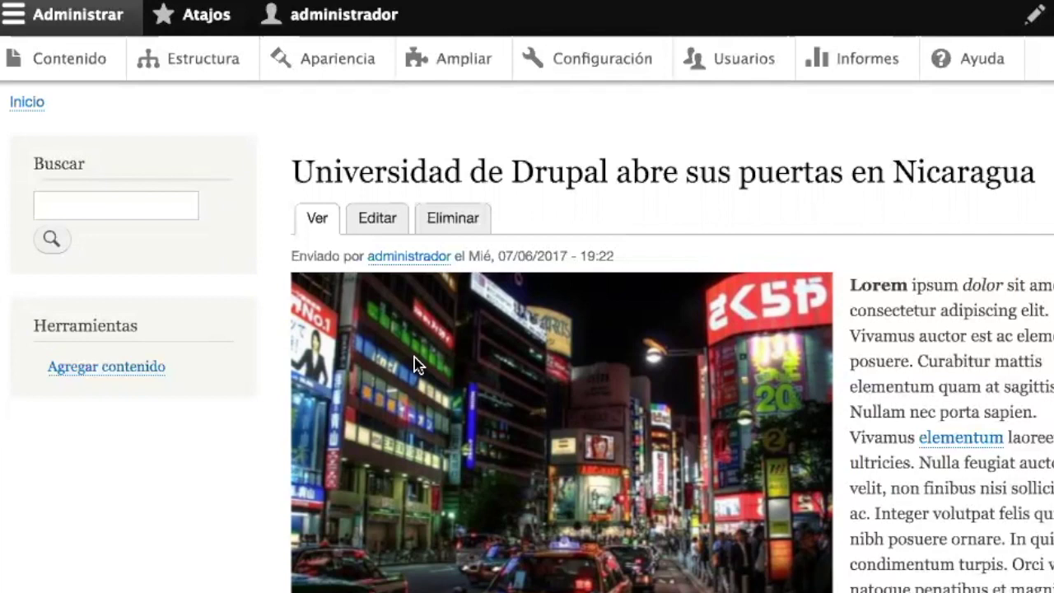
scroll(654, 129, up, 5)
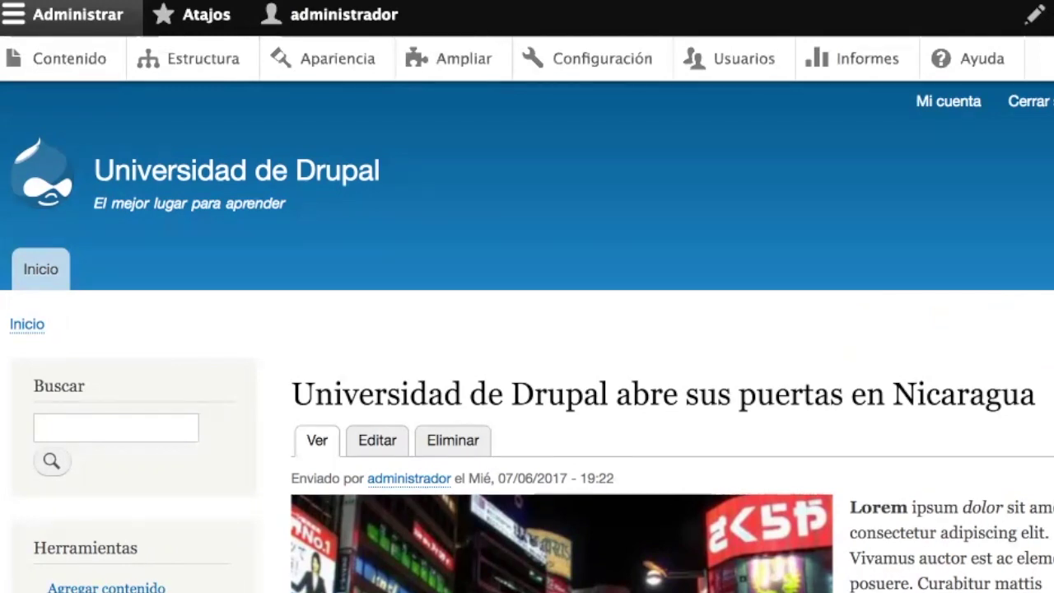
- Go to the front page and review the Nicaragua teaser with tags drupal, anuncios and promociones
scroll(496, 527, down, 5)
scroll(498, 528, up, 5)
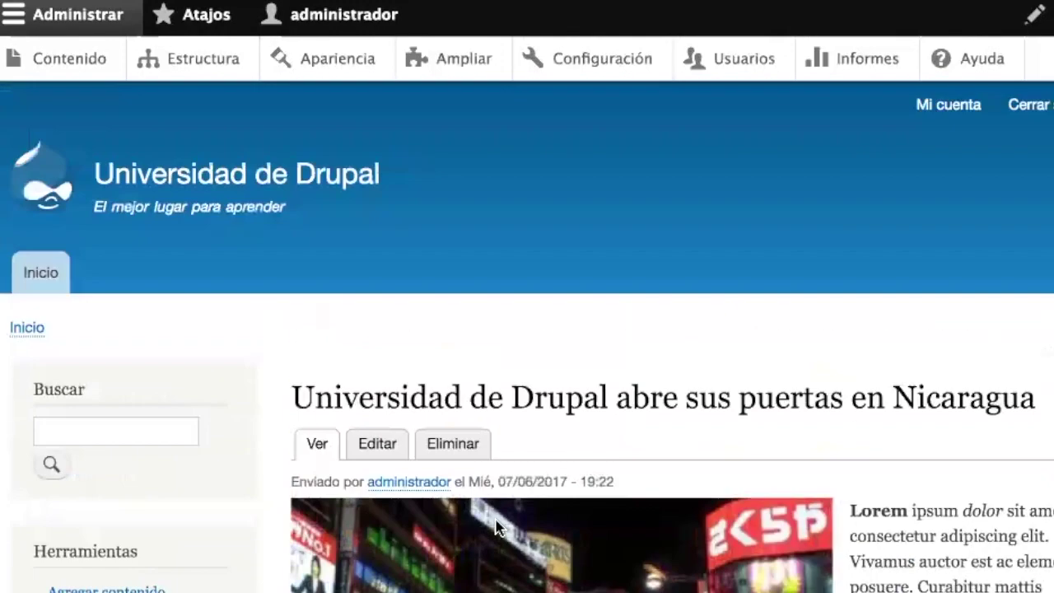
click(36, 285)
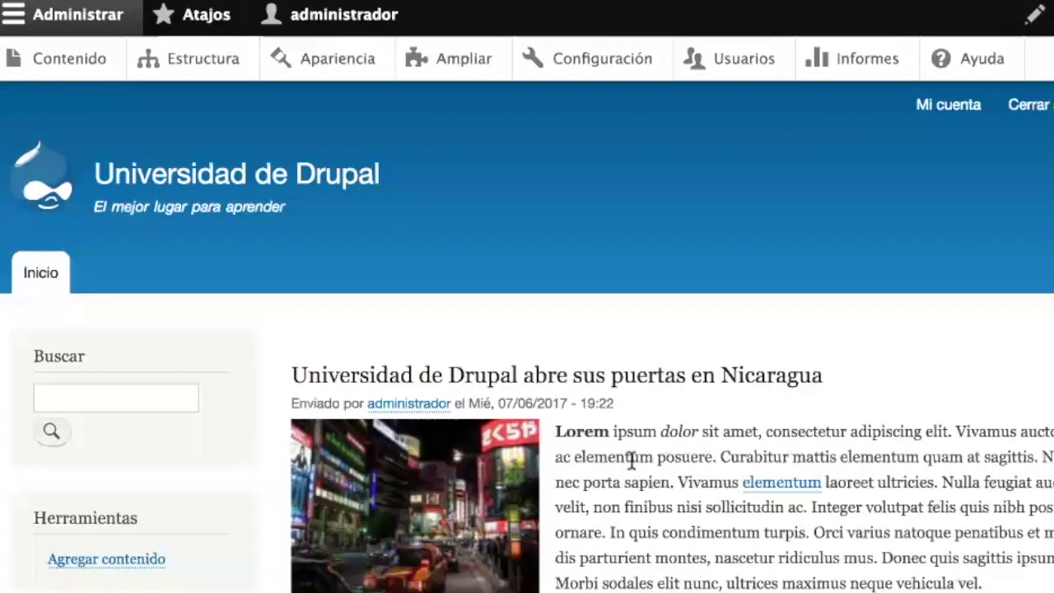
scroll(632, 462, down, 3)
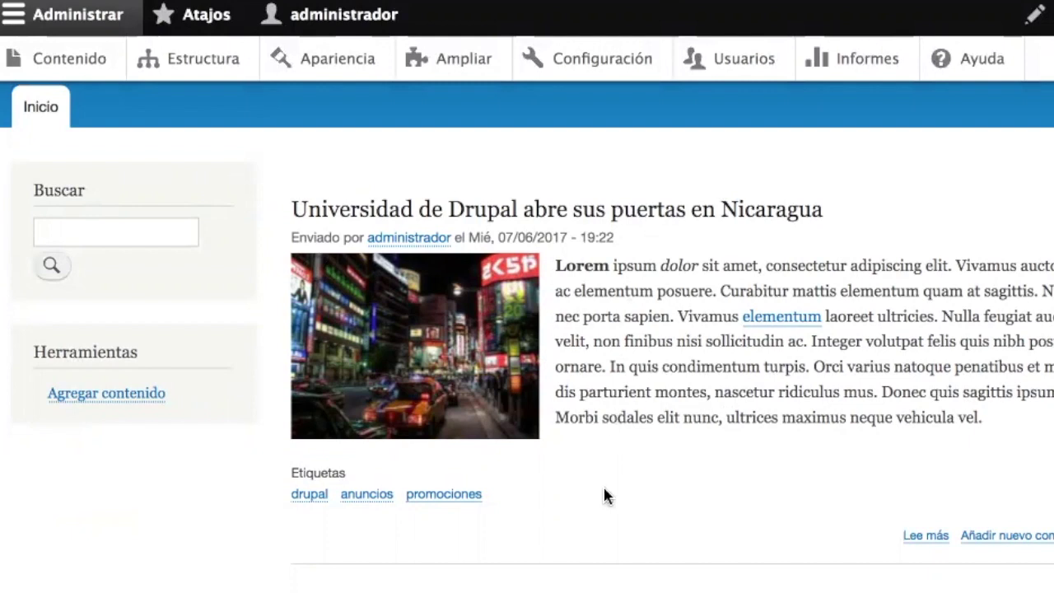
scroll(624, 493, down, 3)
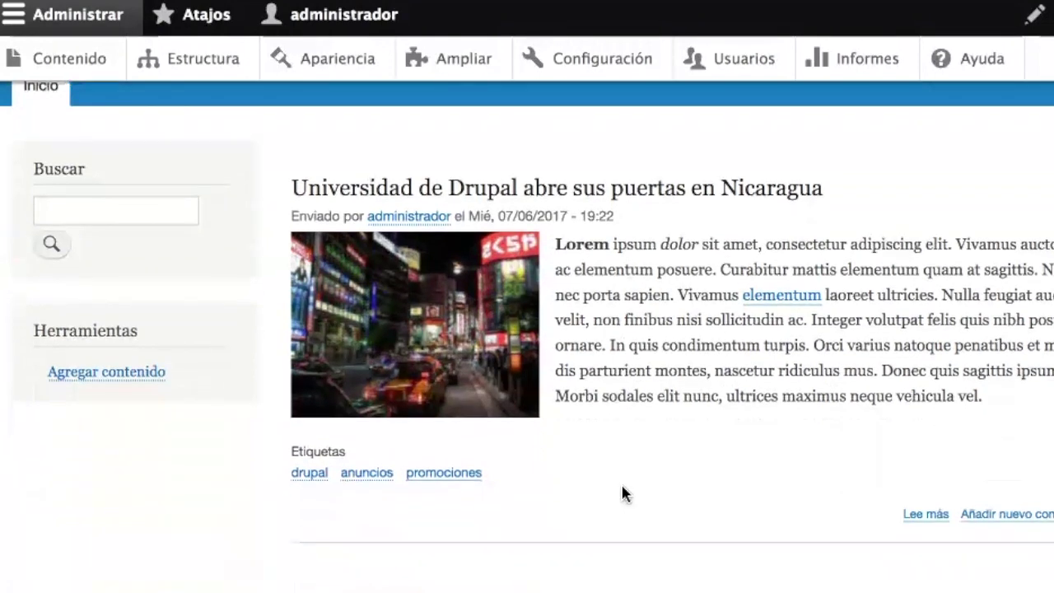
scroll(624, 492, up, 3)
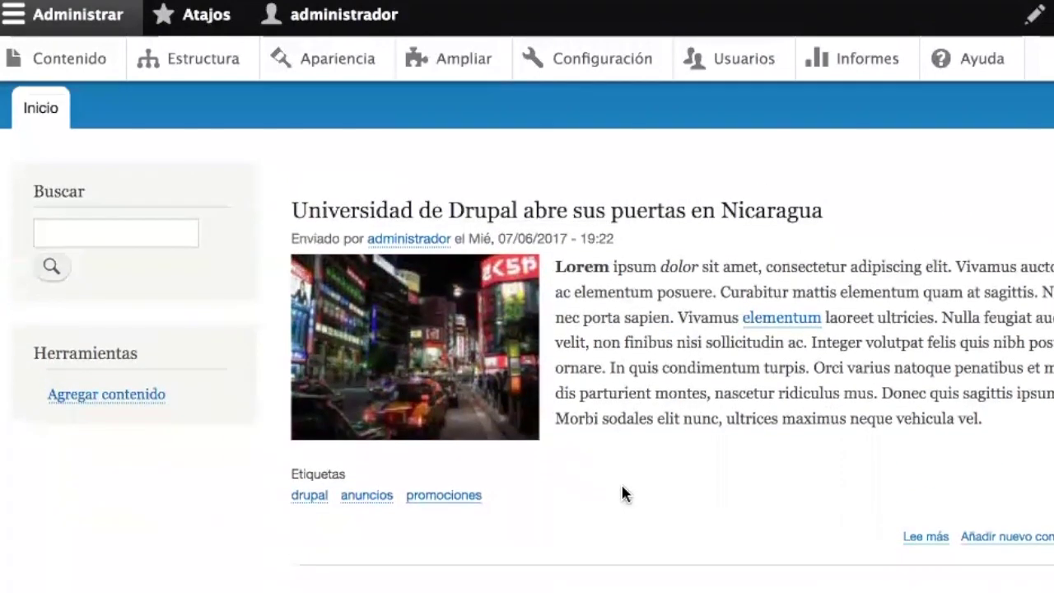
scroll(621, 492, up, 3)
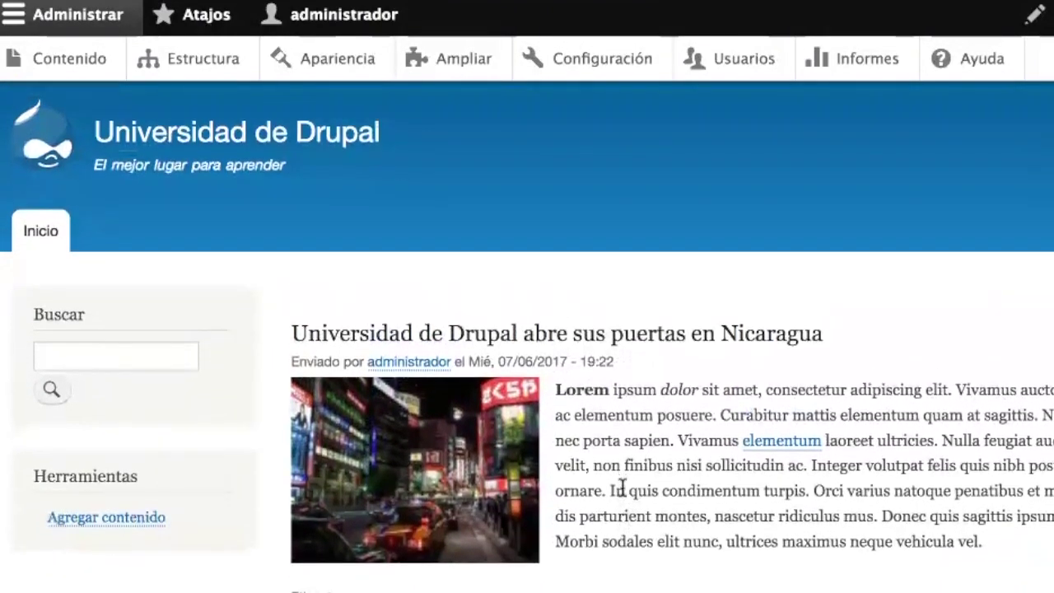
scroll(621, 488, down, 1)
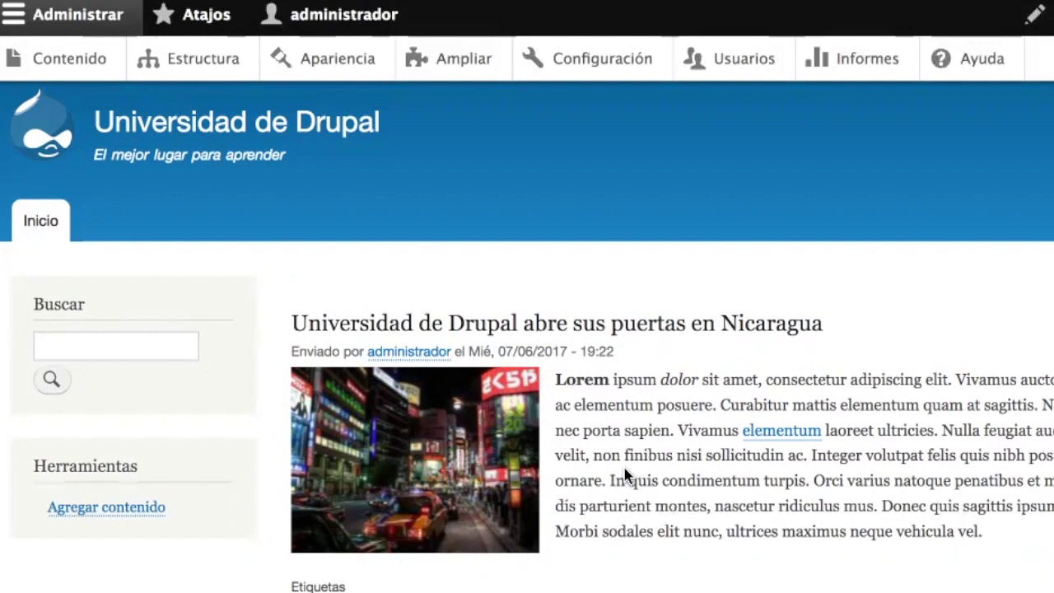
- Create a new article titled 'Articulos 2' with two pasted lorem ipsum paragraphs as body
click(107, 510)
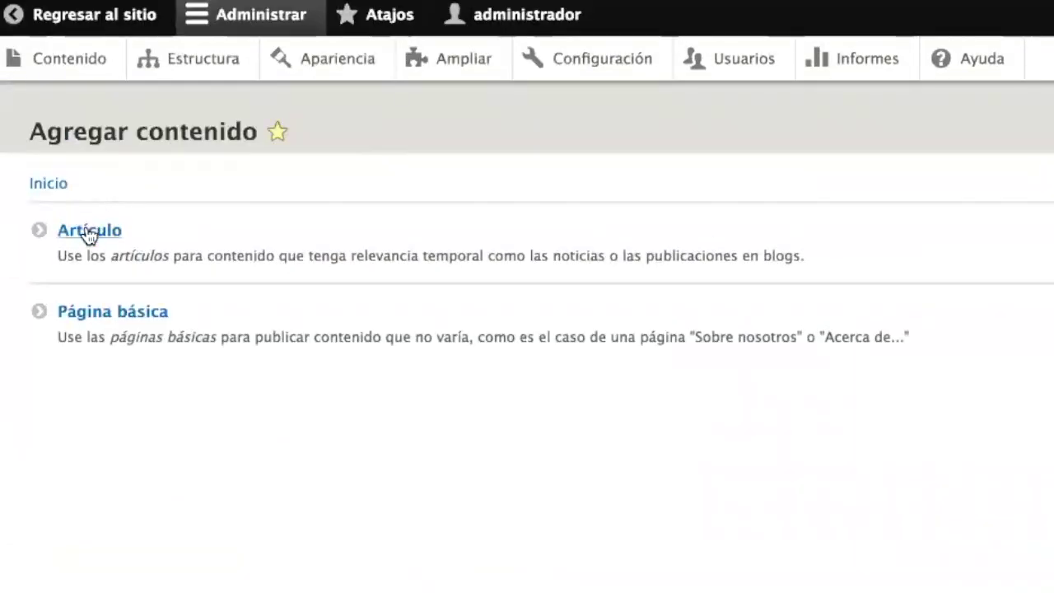
click(290, 247)
click(236, 244)
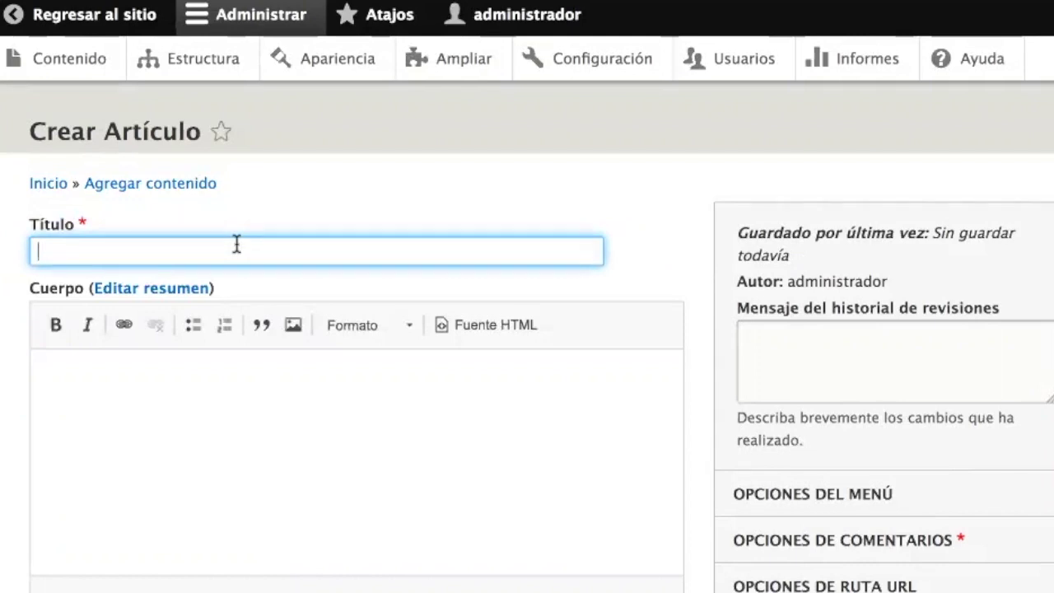
text(Articulo)
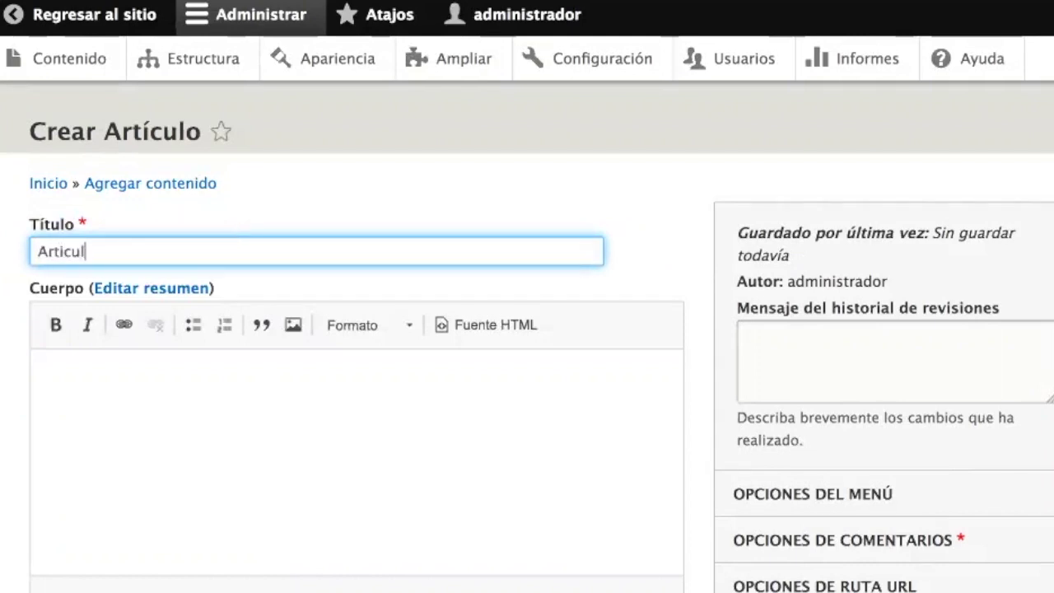
text(s)
text( 2)
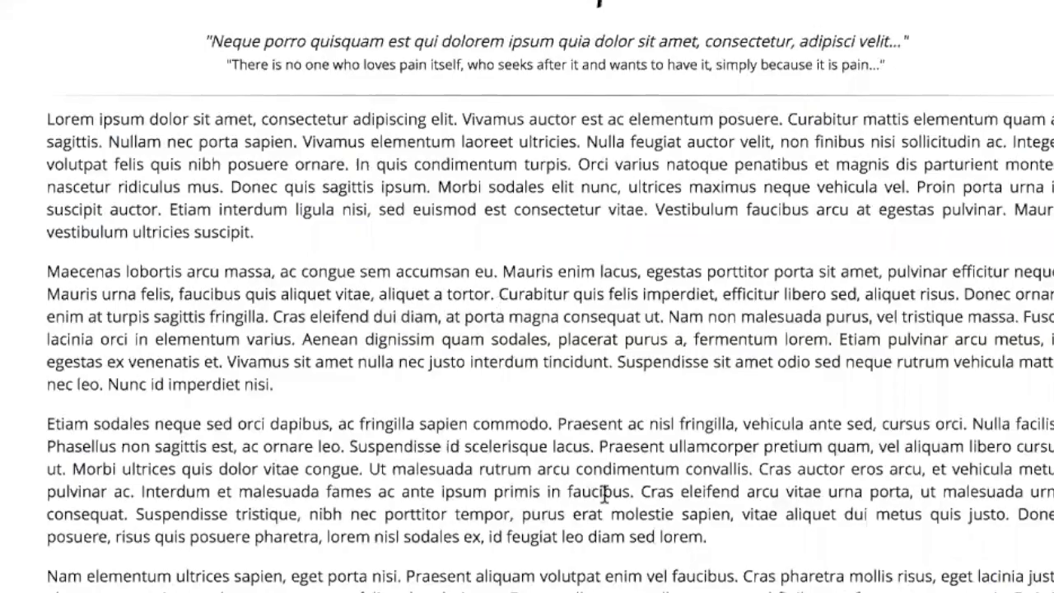
drag(709, 537, 43, 274)
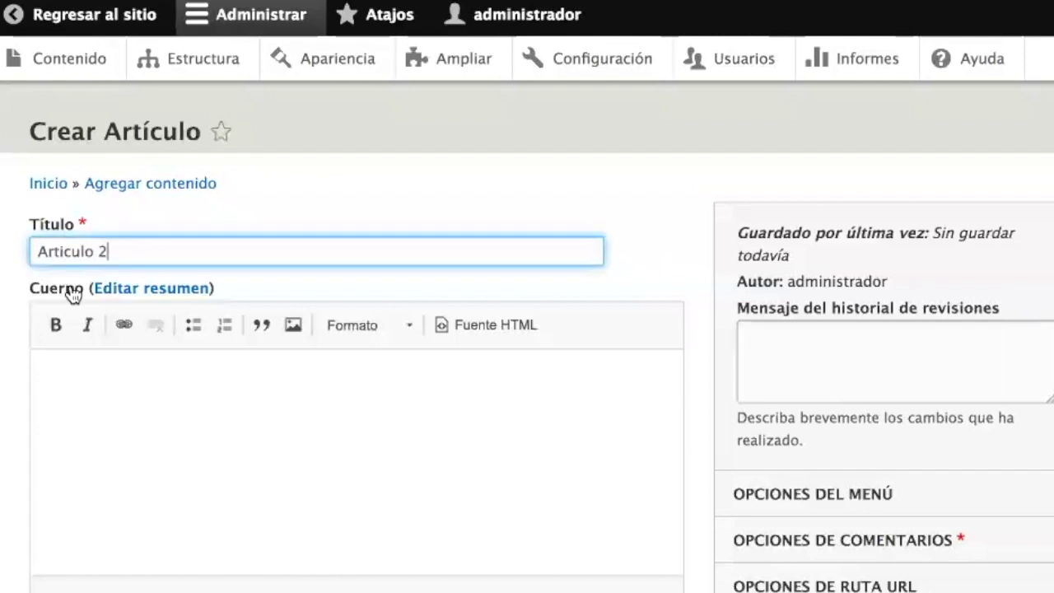
click(141, 431)
key(super+v)
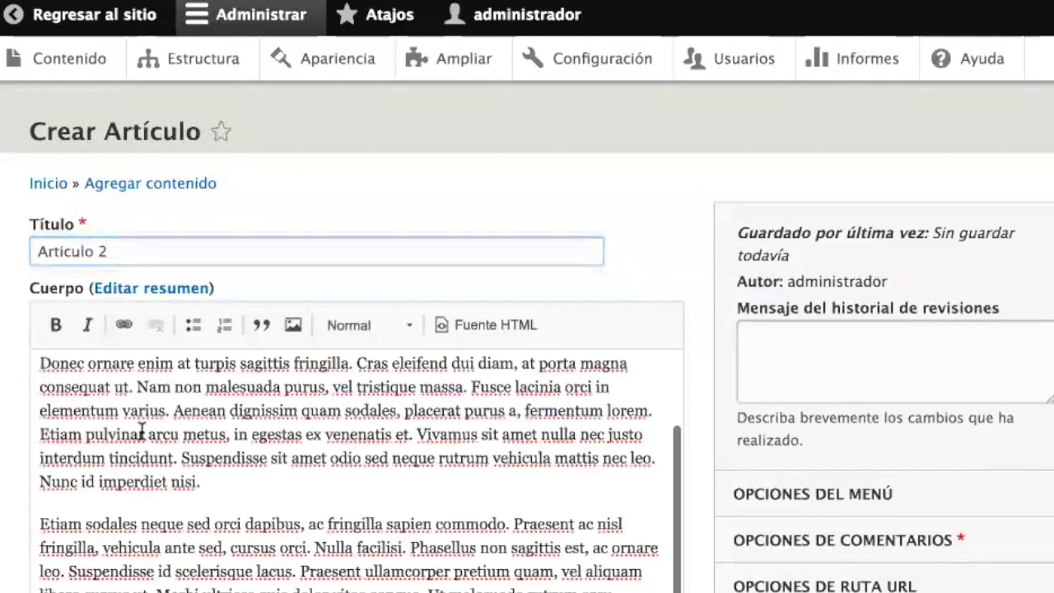
- Tag the article drupal and eventos, then save and publish it
scroll(141, 431, down, 10)
click(148, 406)
text(drup)
key(Down)
key(Return)
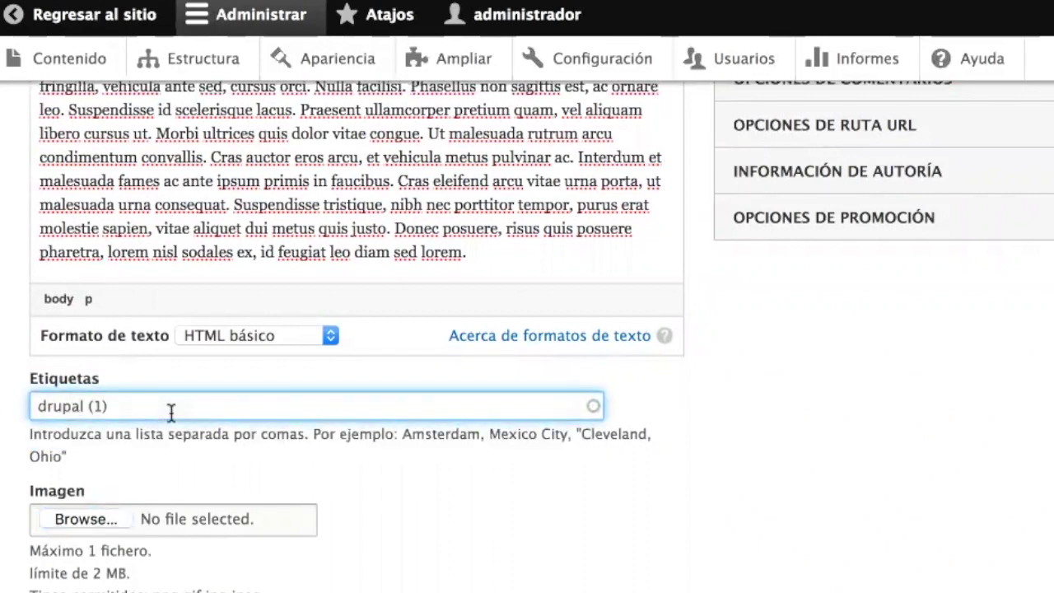
text(, eventos)
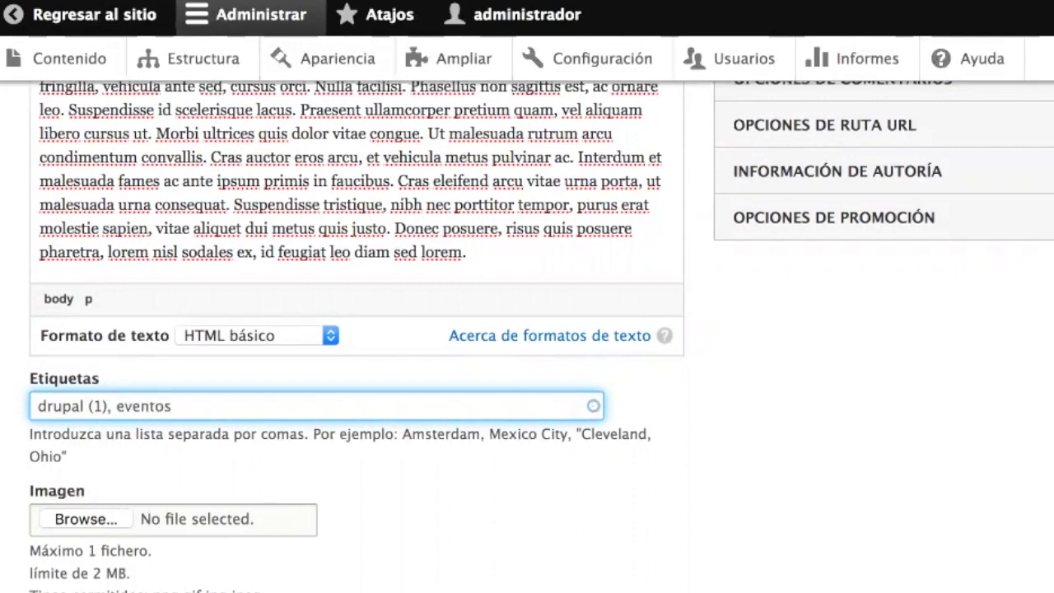
scroll(306, 348, down, 3)
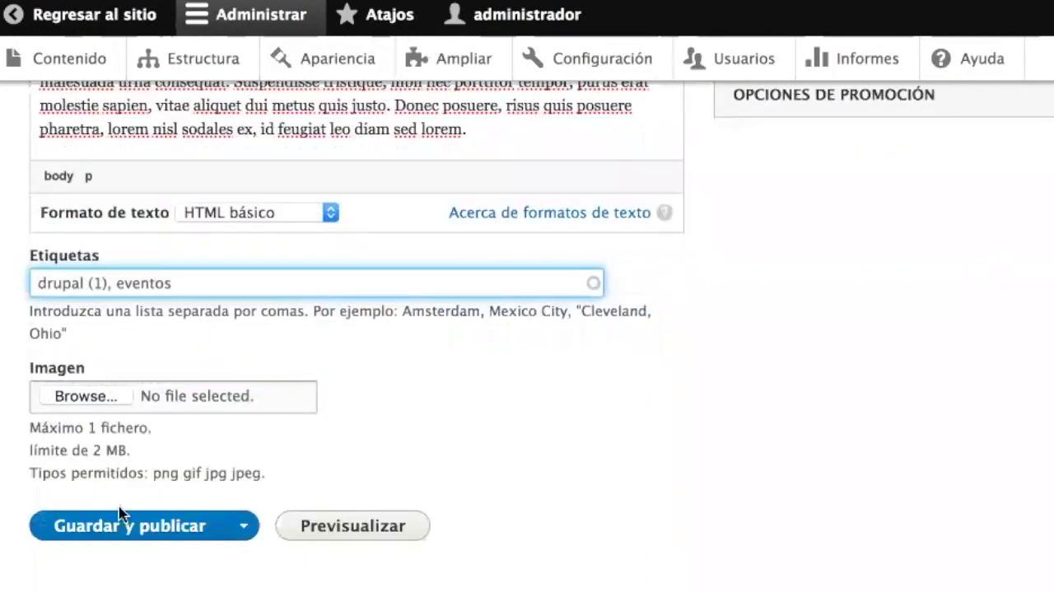
click(99, 531)
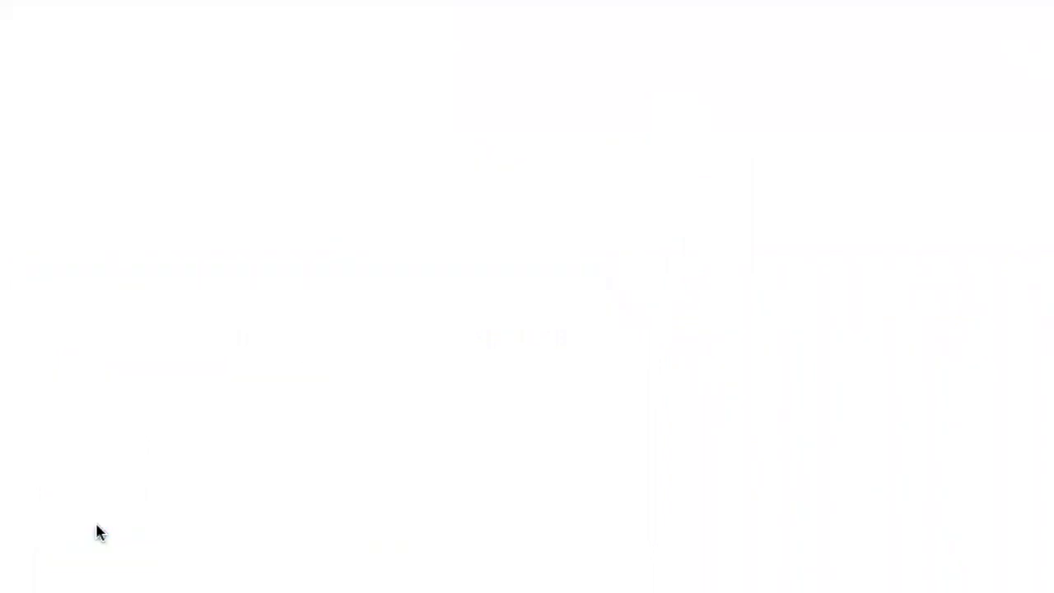
- Scroll the published article down to its drupal and eventos tags and the comment form
scroll(443, 485, down, 10)
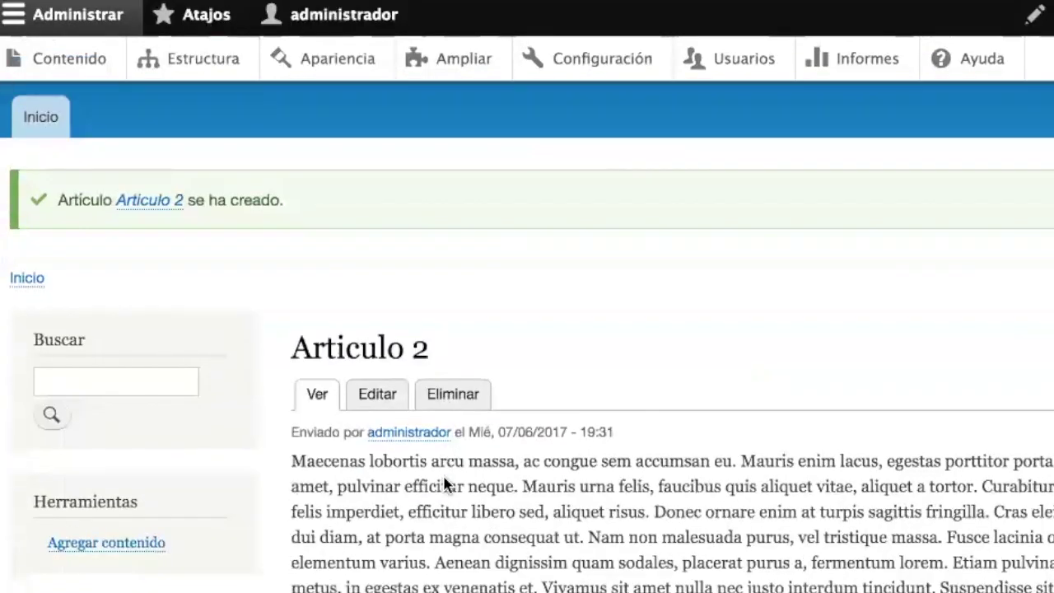
scroll(443, 484, up, 10)
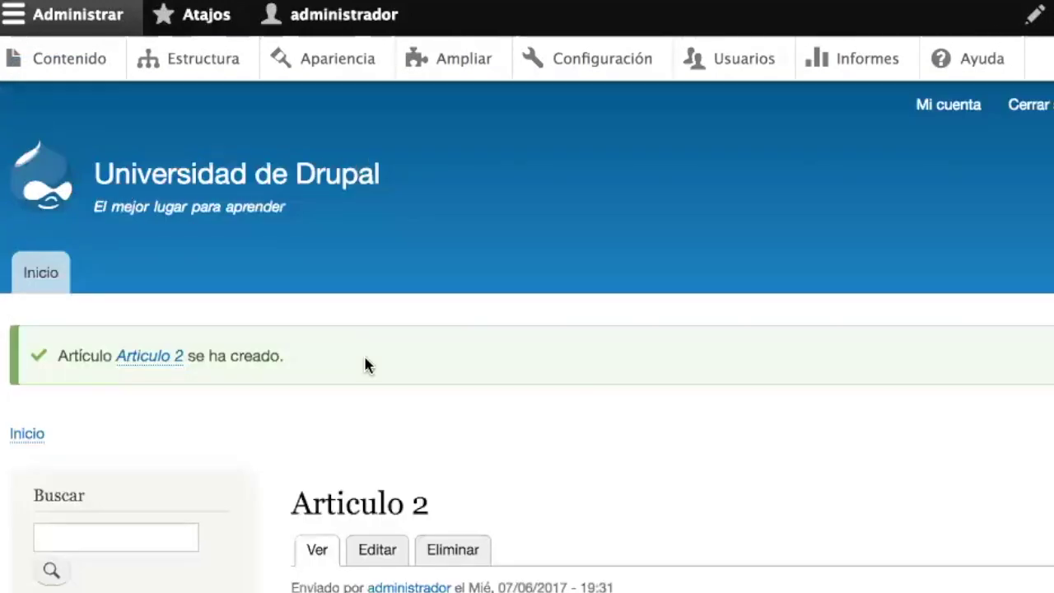
scroll(470, 448, down, 8)
scroll(470, 447, down, 1)
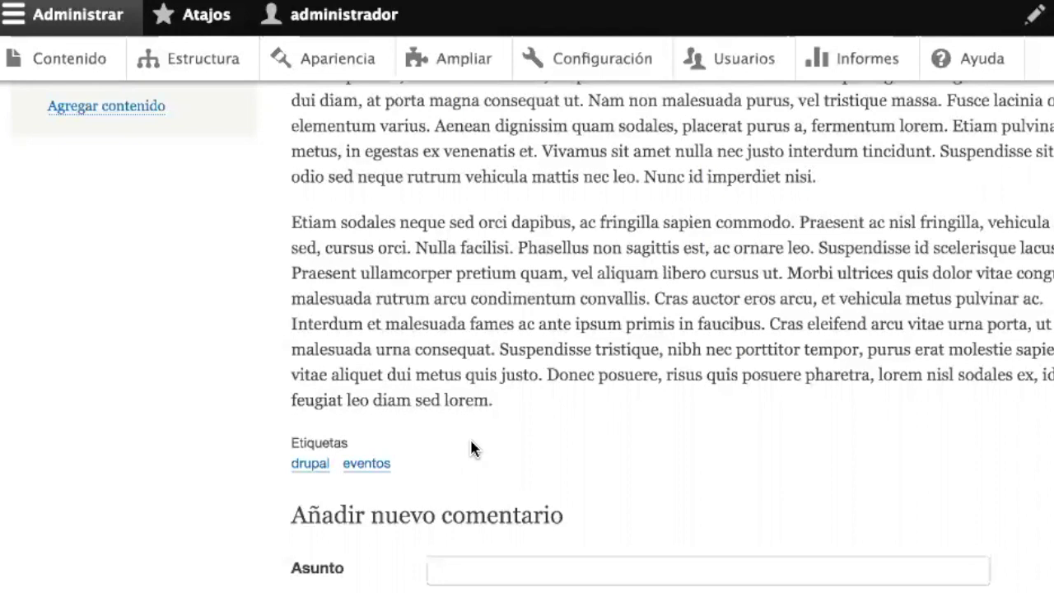
- Browse the drupal tag page listing both tagged articles, then go to the Contenido admin list
click(311, 464)
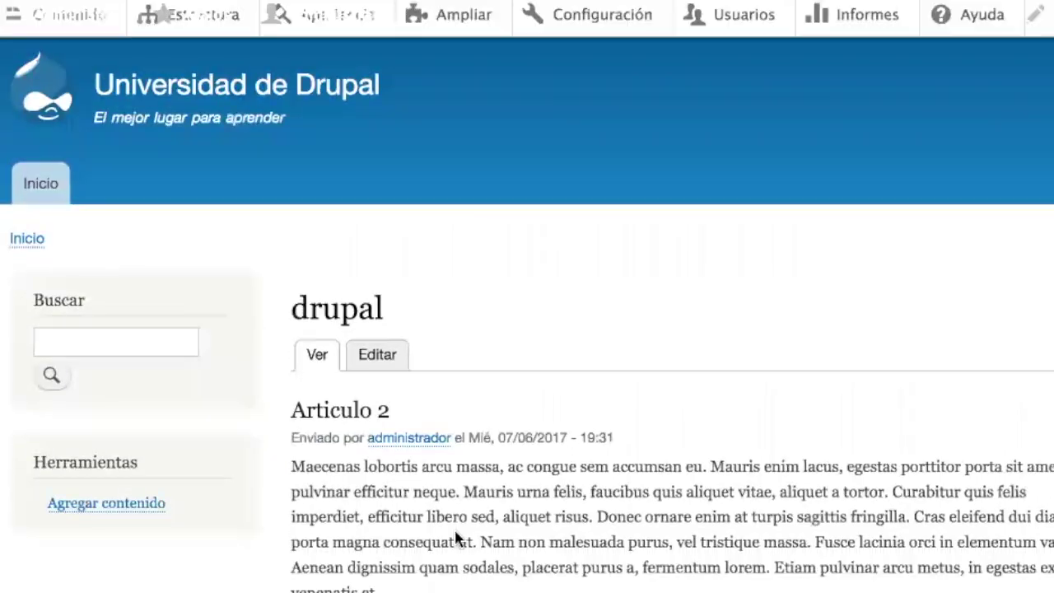
scroll(470, 546, down, 5)
scroll(470, 546, down, 3)
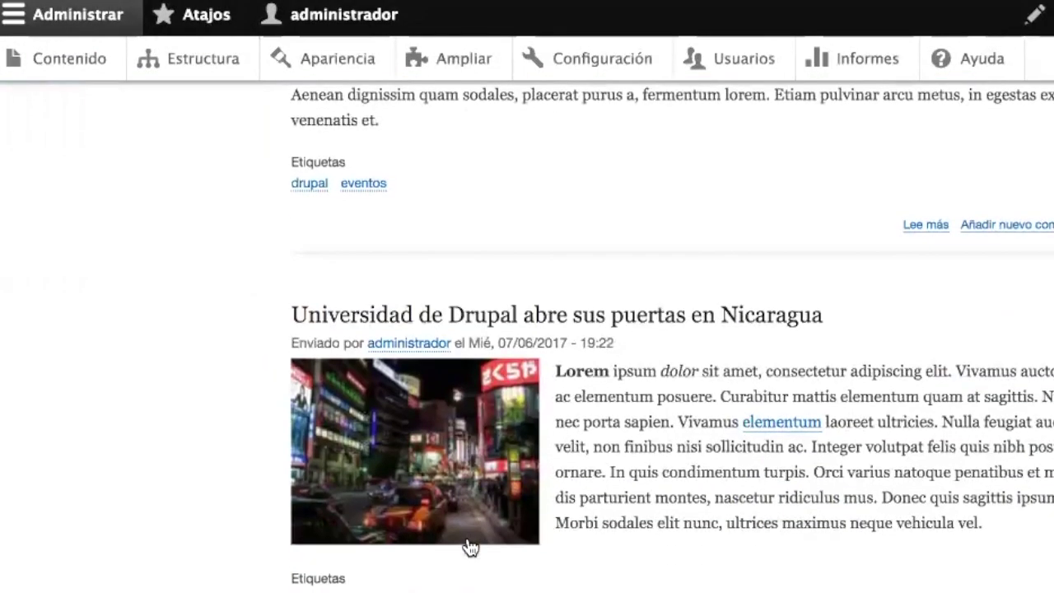
scroll(624, 540, up, 4)
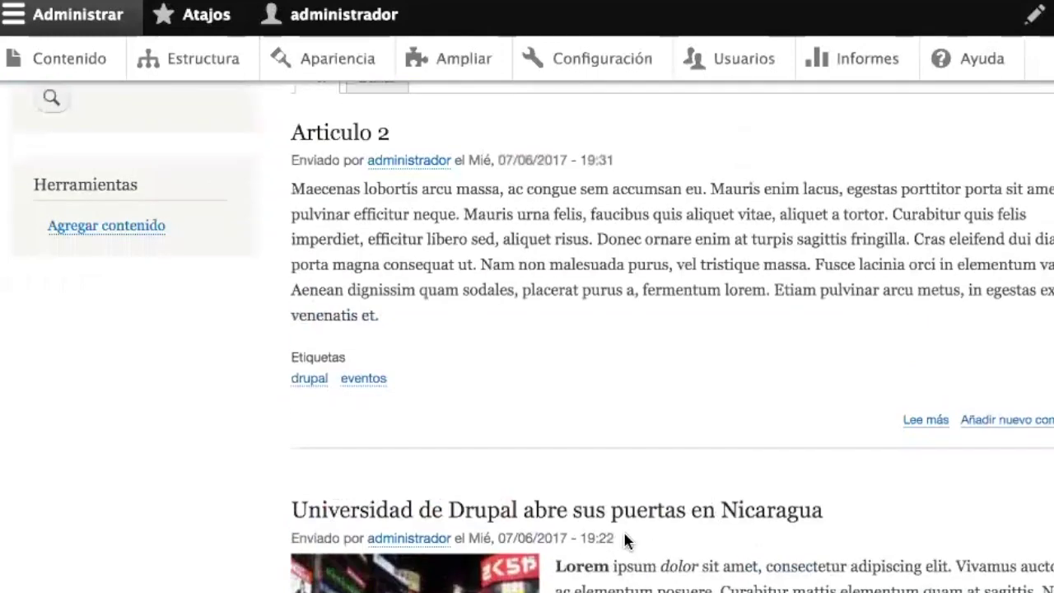
scroll(623, 540, down, 1)
scroll(624, 540, up, 4)
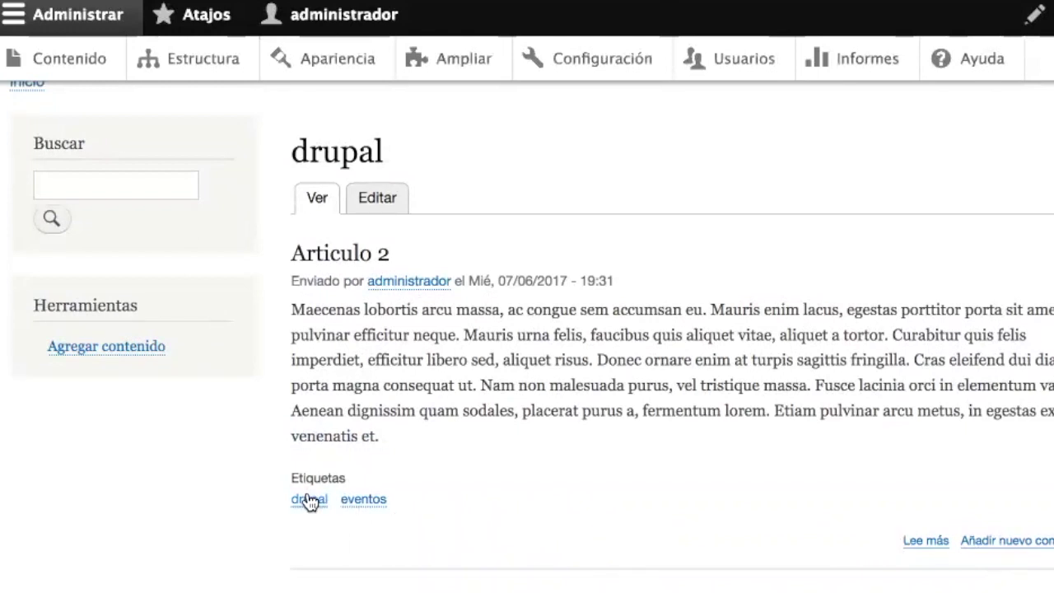
scroll(614, 510, up, 4)
scroll(614, 511, down, 10)
scroll(615, 510, down, 5)
scroll(614, 511, up, 10)
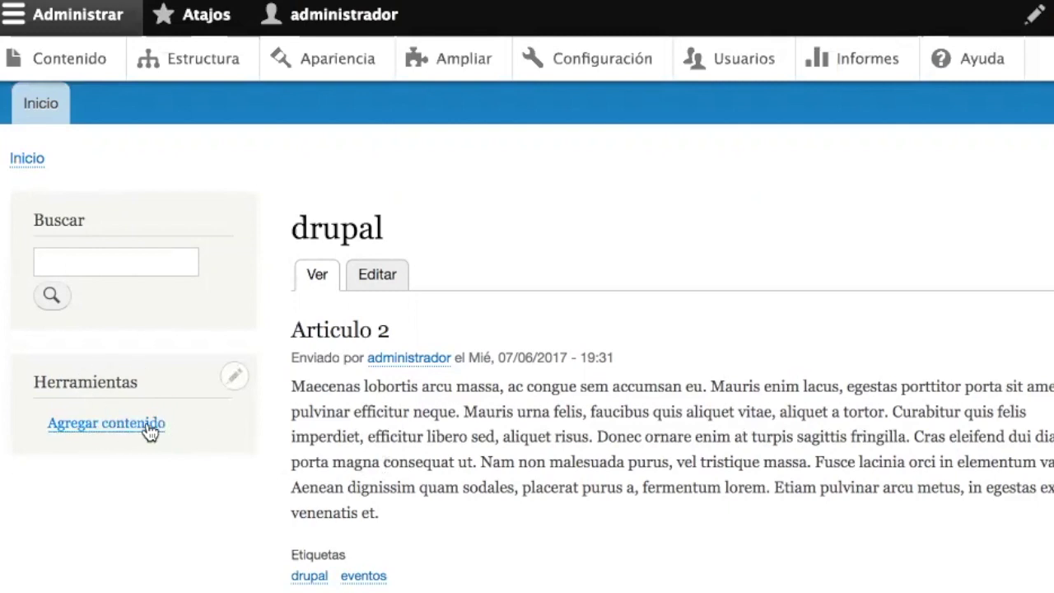
click(66, 62)
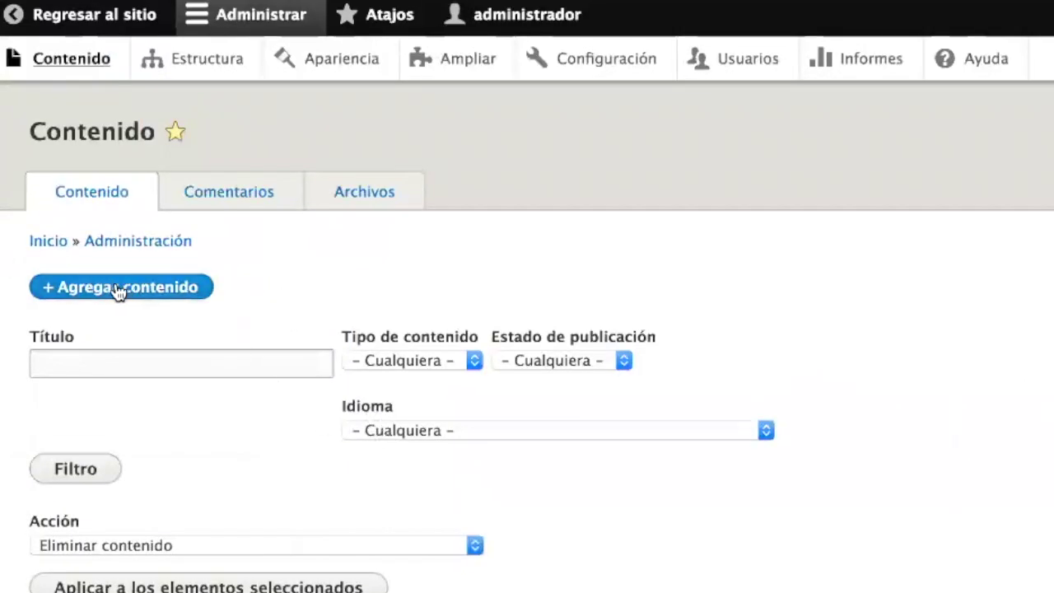
- From Contenido, choose Agregar contenido and pick Artículo to get a blank article form
click(111, 288)
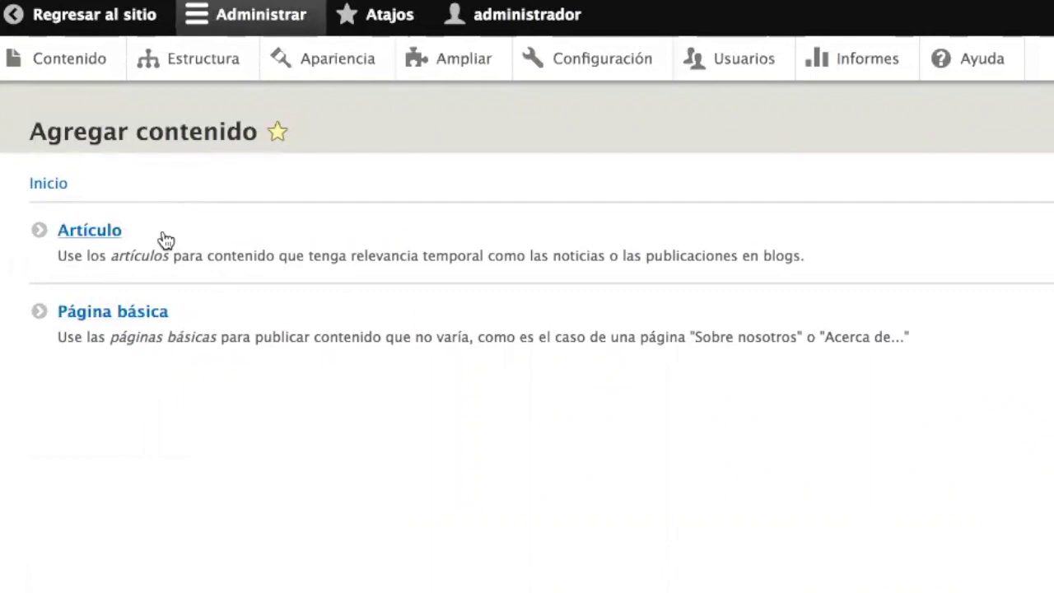
click(110, 233)
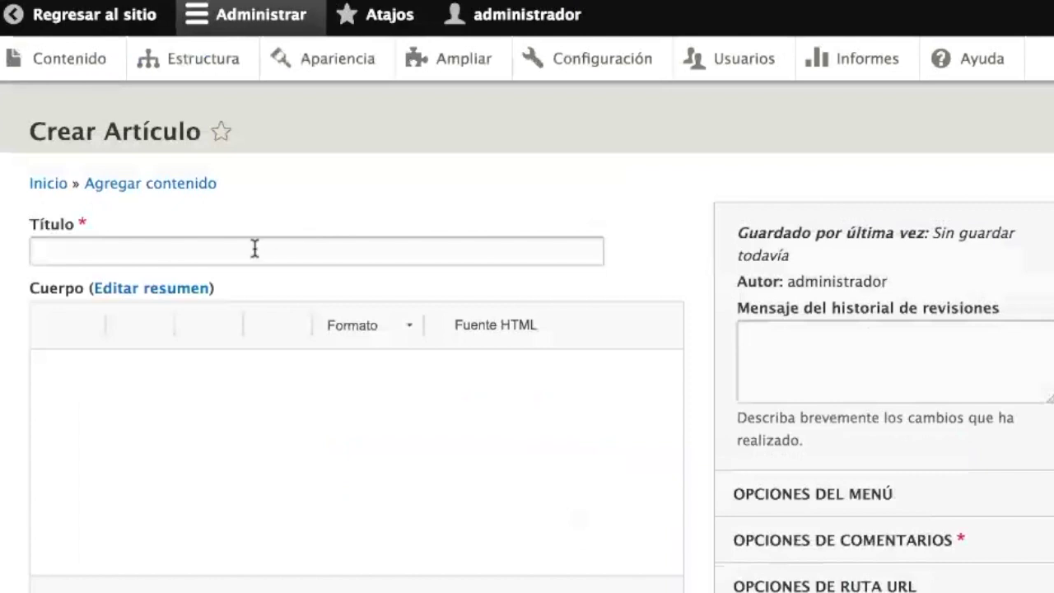
- Enter the title 'Tercer artículo', fixing the typo and the accent
click(254, 247)
text(T)
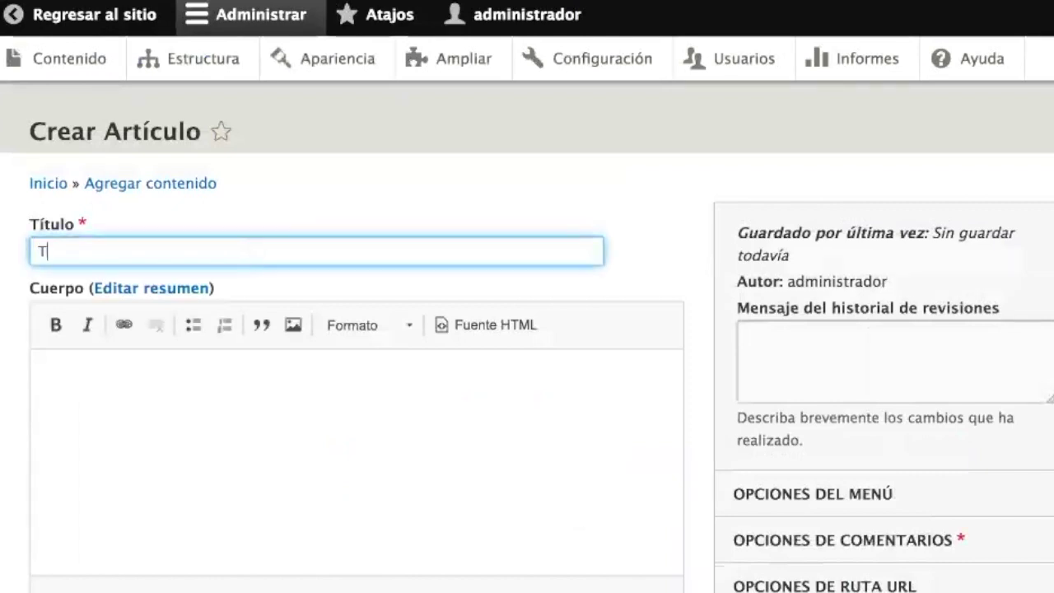
text(ercer arti)
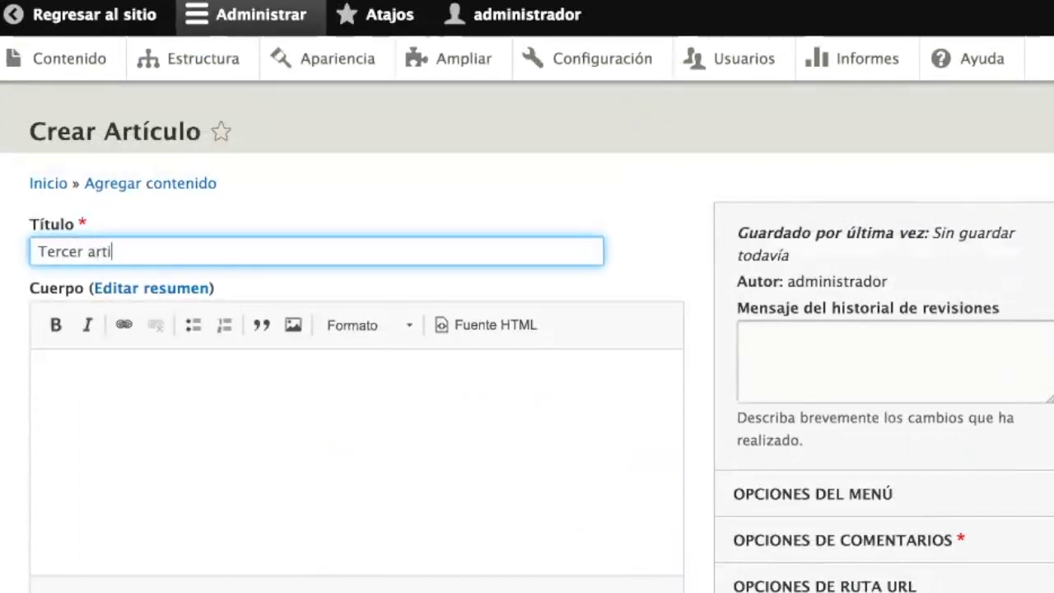
text(culo)
key(Left)
key(Left)
key(Left)
key(BackSpace)
text(í)
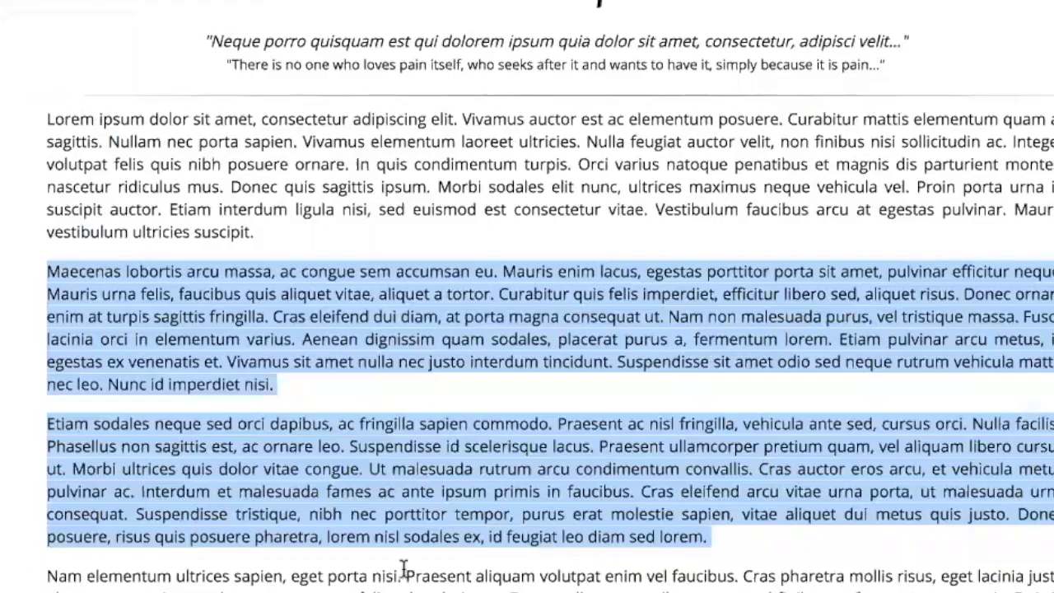
- Paste two copied Lorem Ipsum paragraphs into the body, then save and publish the article
scroll(402, 569, down, 3)
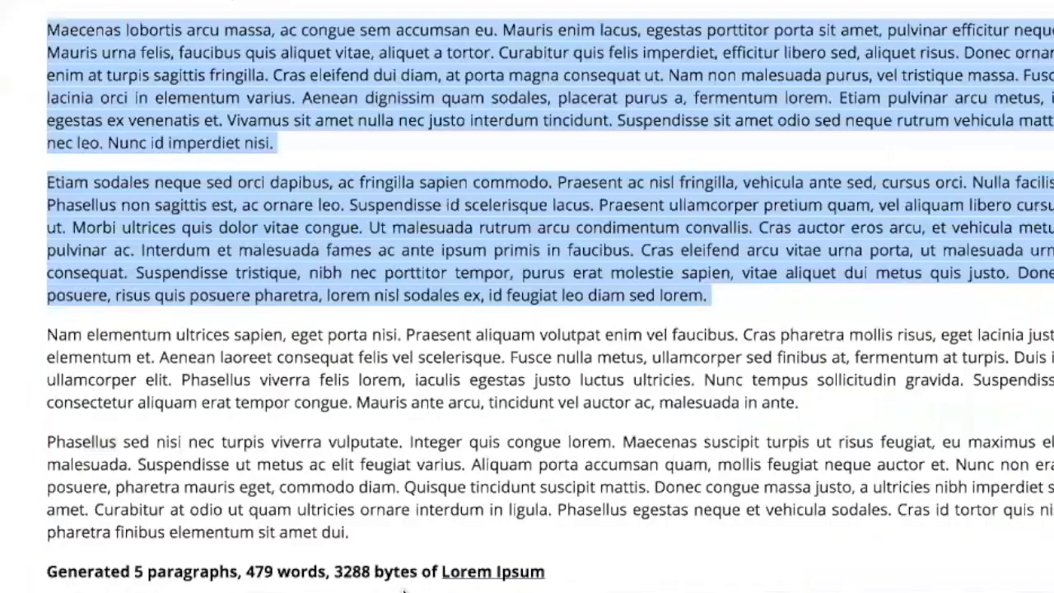
drag(344, 531, 47, 336)
click(47, 336)
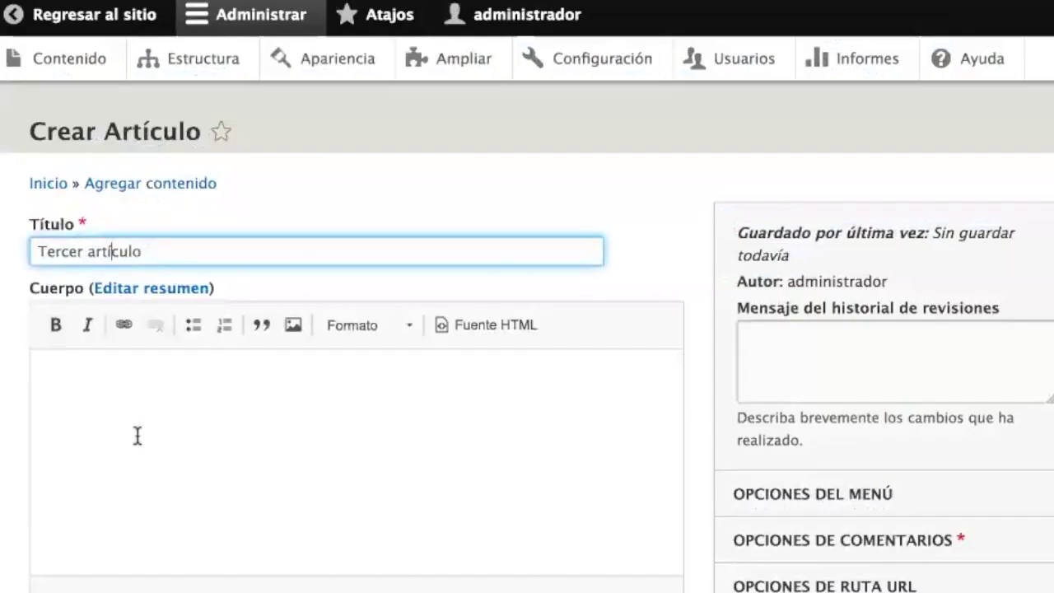
key(ctrl+v)
scroll(313, 424, down, 7)
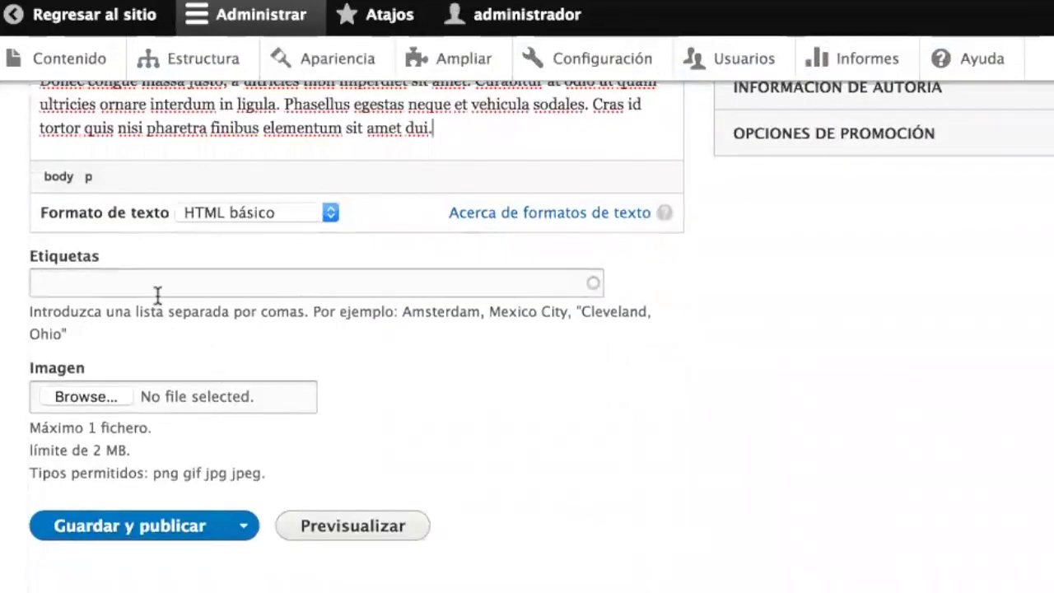
click(140, 529)
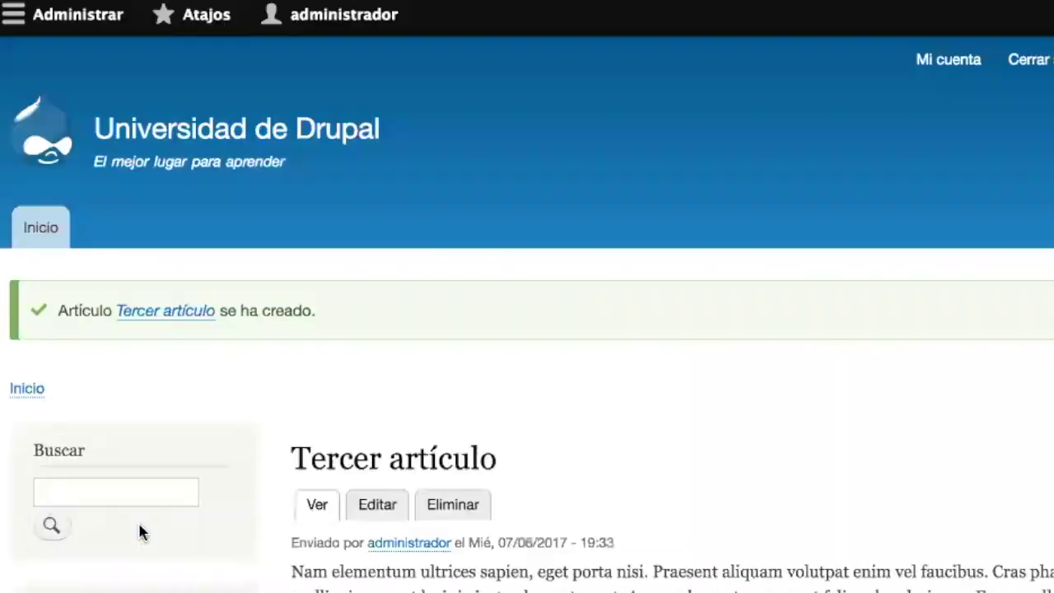
scroll(607, 541, down, 6)
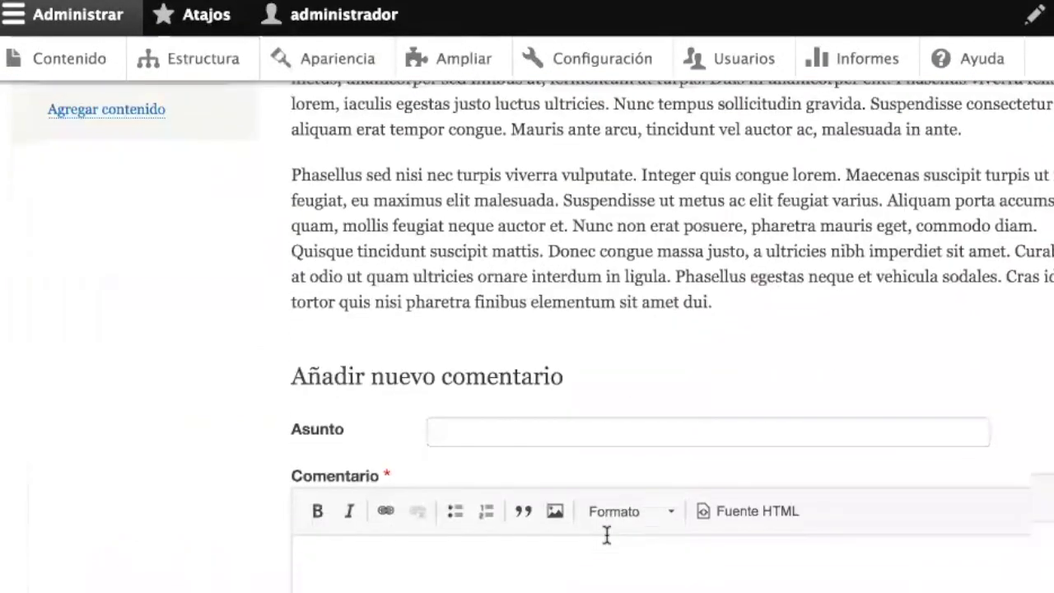
scroll(607, 535, up, 6)
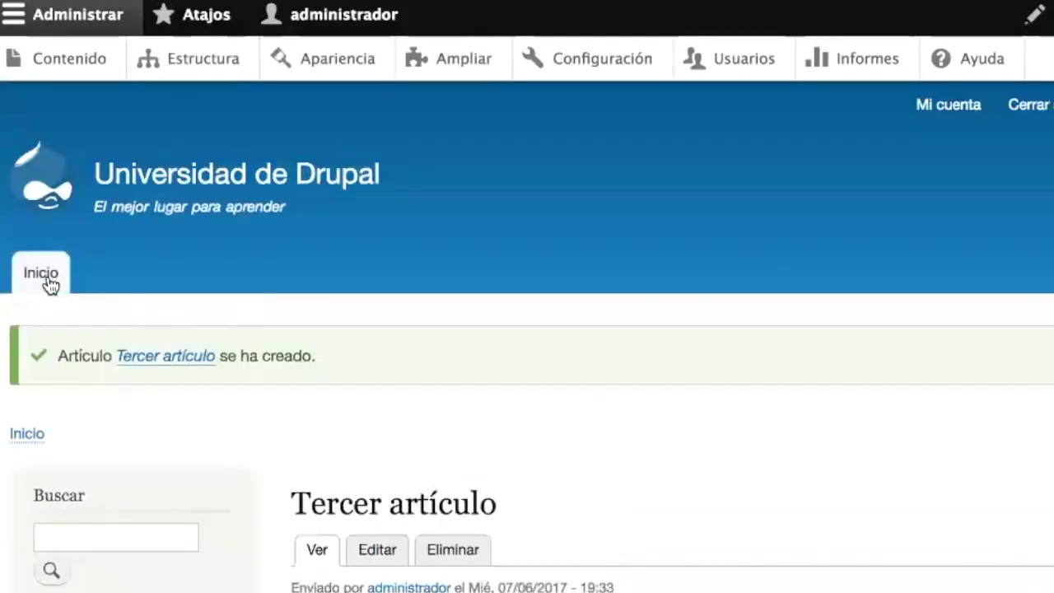
scroll(551, 418, down, 3)
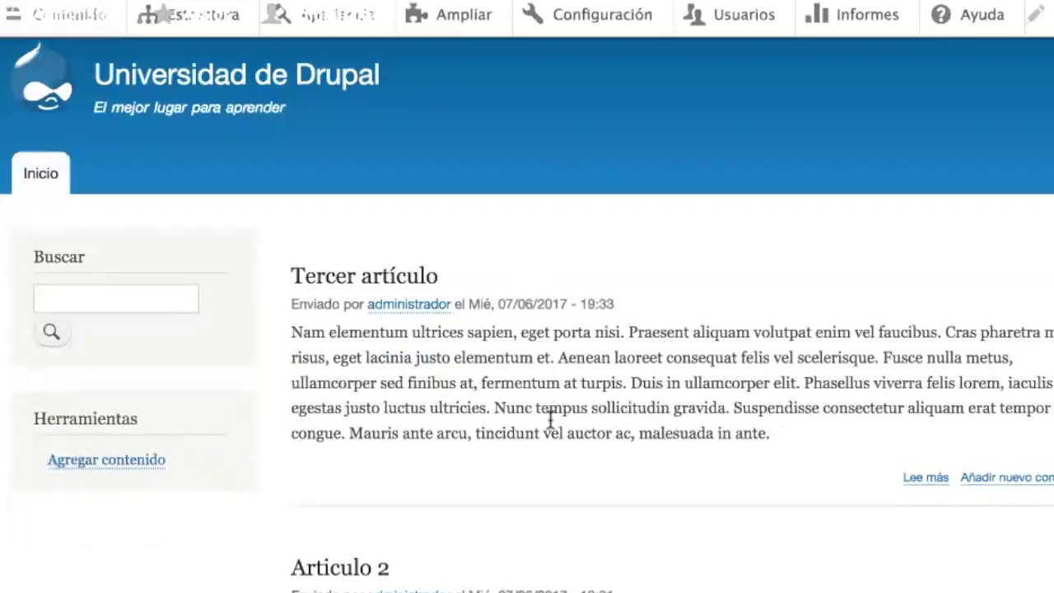
scroll(550, 418, down, 6)
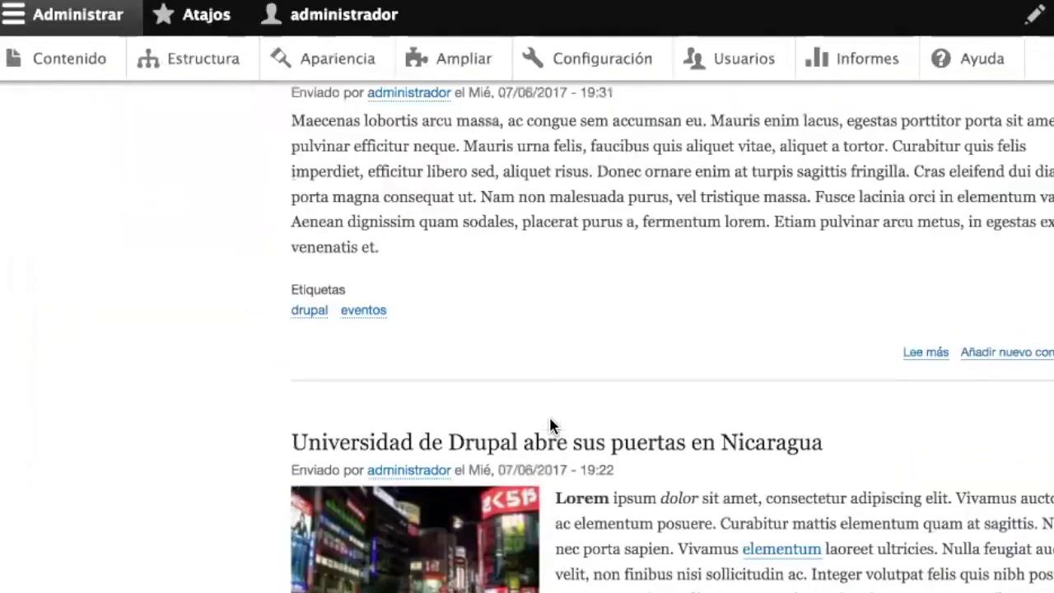
scroll(551, 422, down, 3)
scroll(551, 426, up, 5)
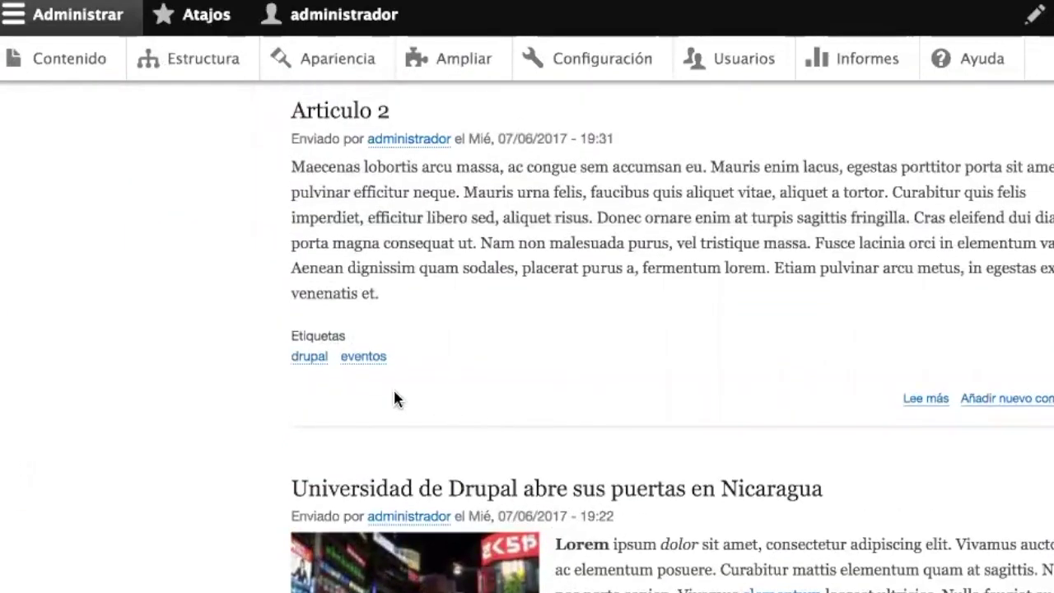
click(312, 357)
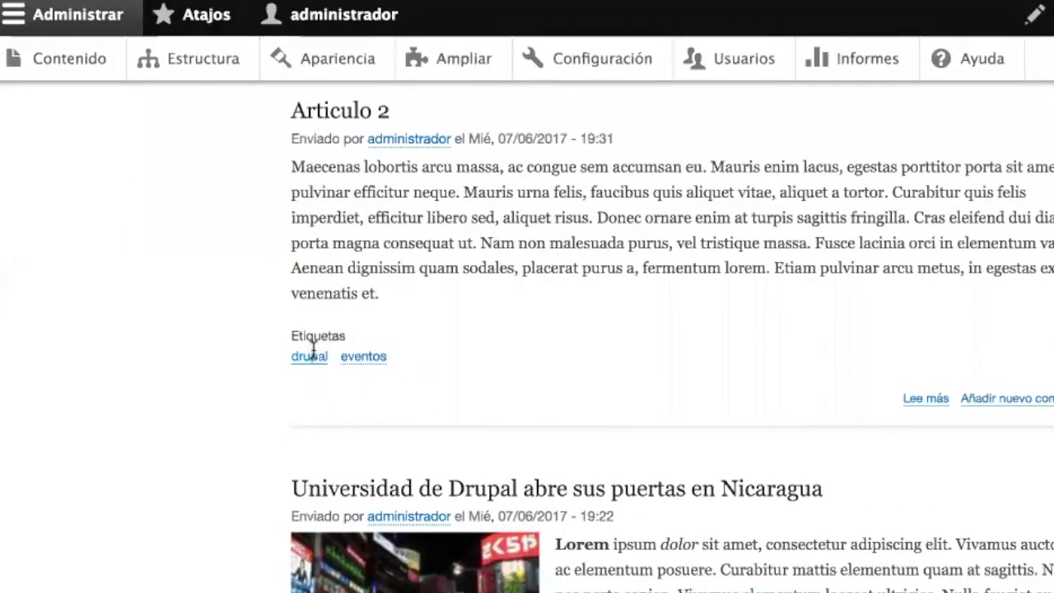
scroll(471, 517, down, 5)
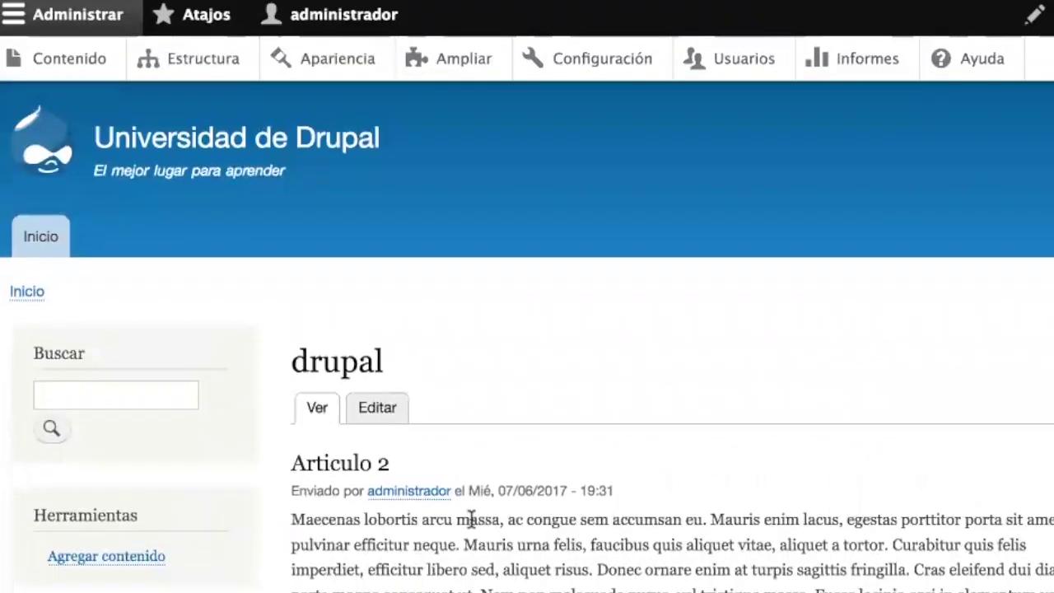
scroll(474, 527, down, 6)
scroll(471, 523, up, 11)
scroll(471, 518, down, 5)
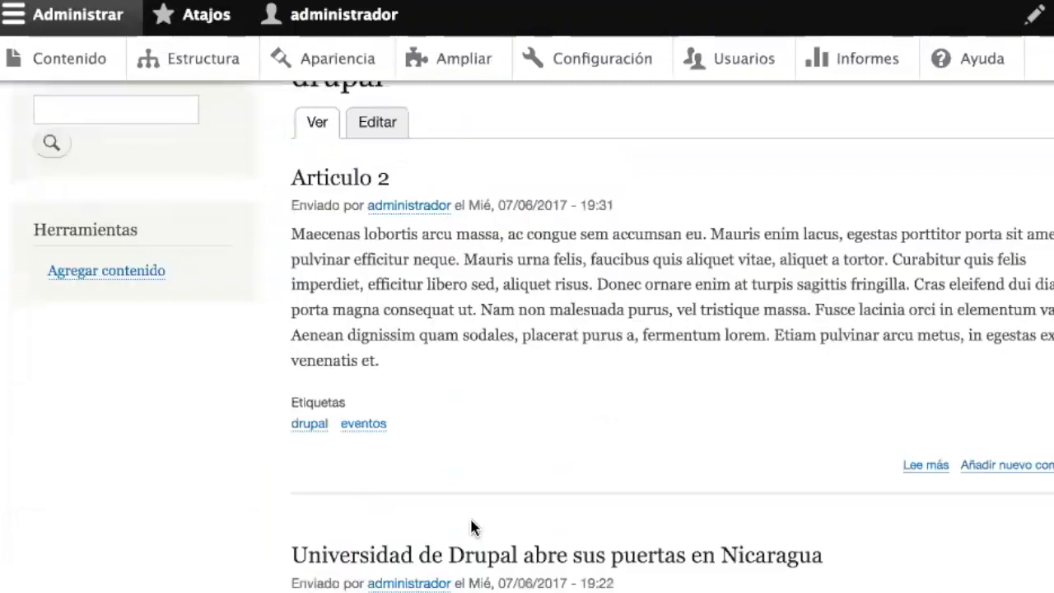
scroll(474, 527, up, 5)
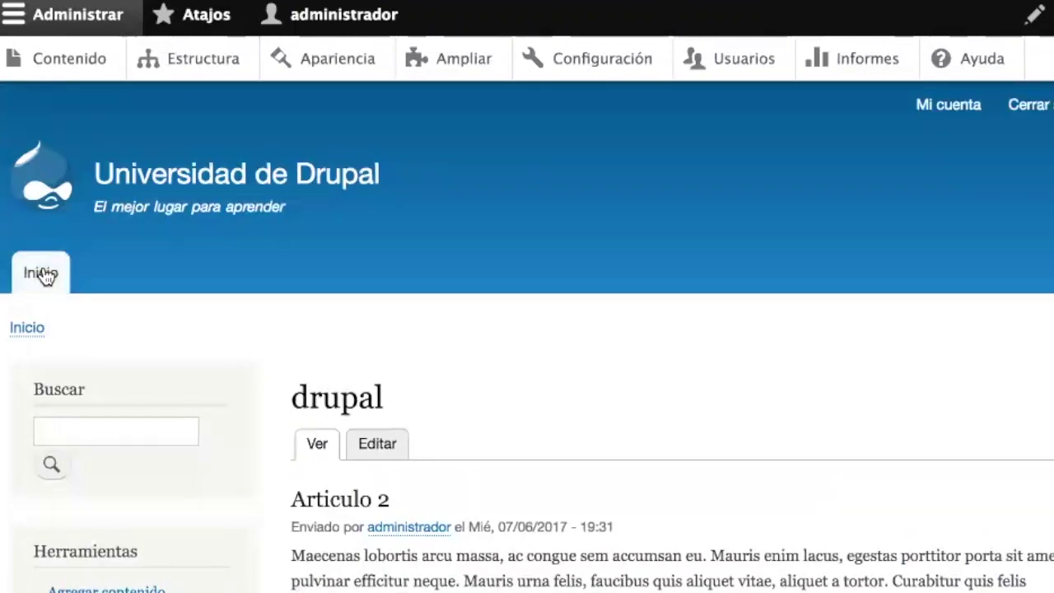
click(42, 273)
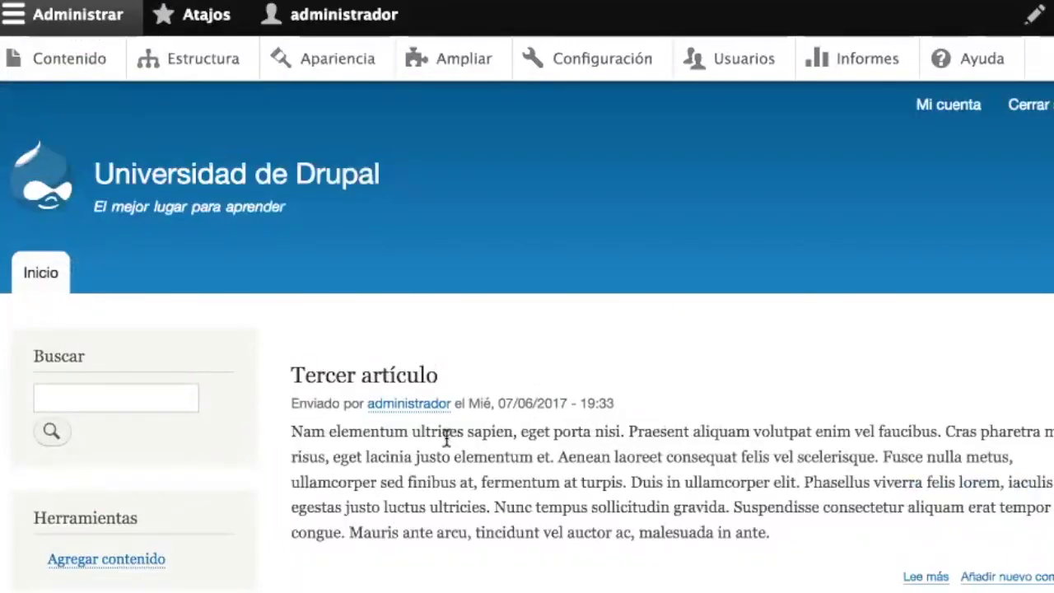
scroll(535, 535, down, 10)
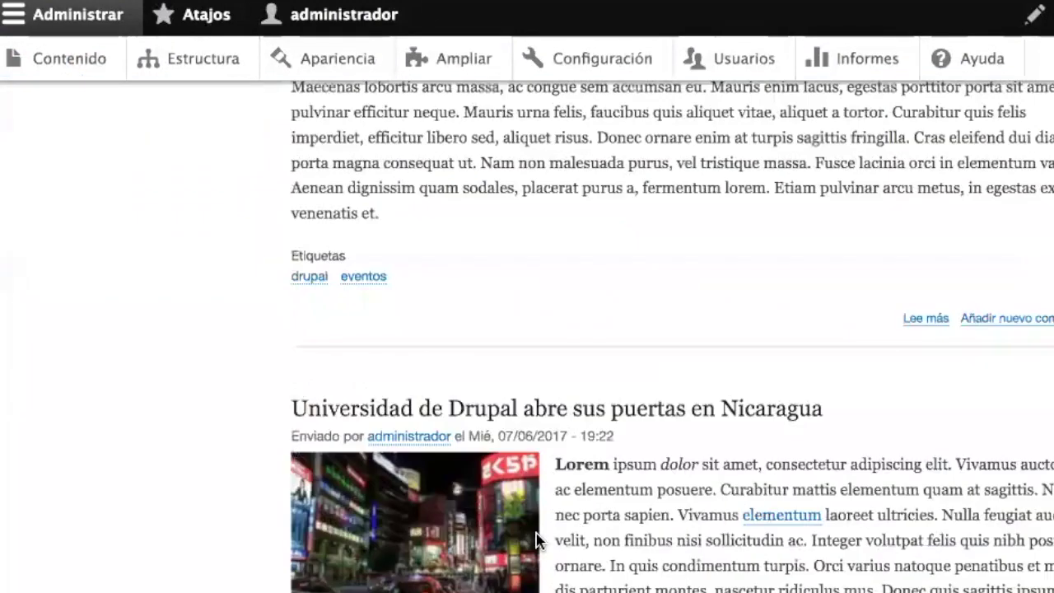
scroll(536, 541, down, 1)
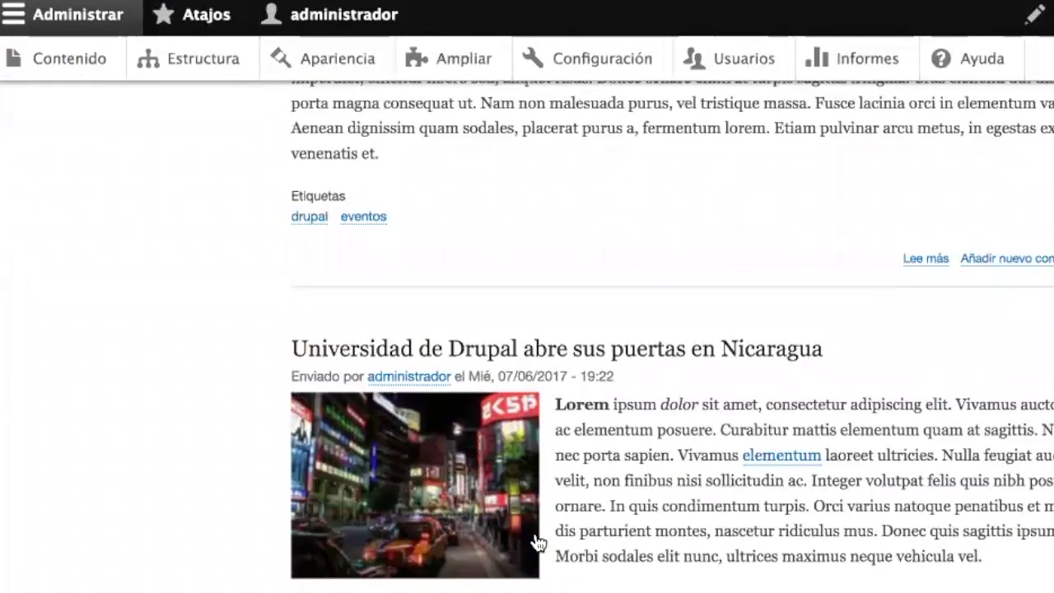
scroll(536, 541, up, 12)
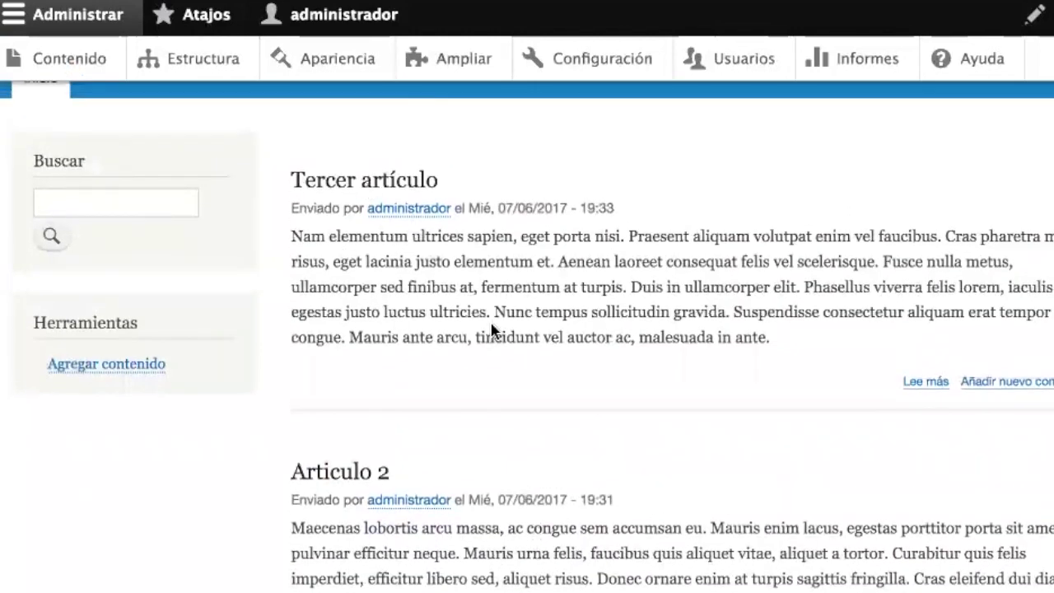
scroll(517, 251, down, 2)
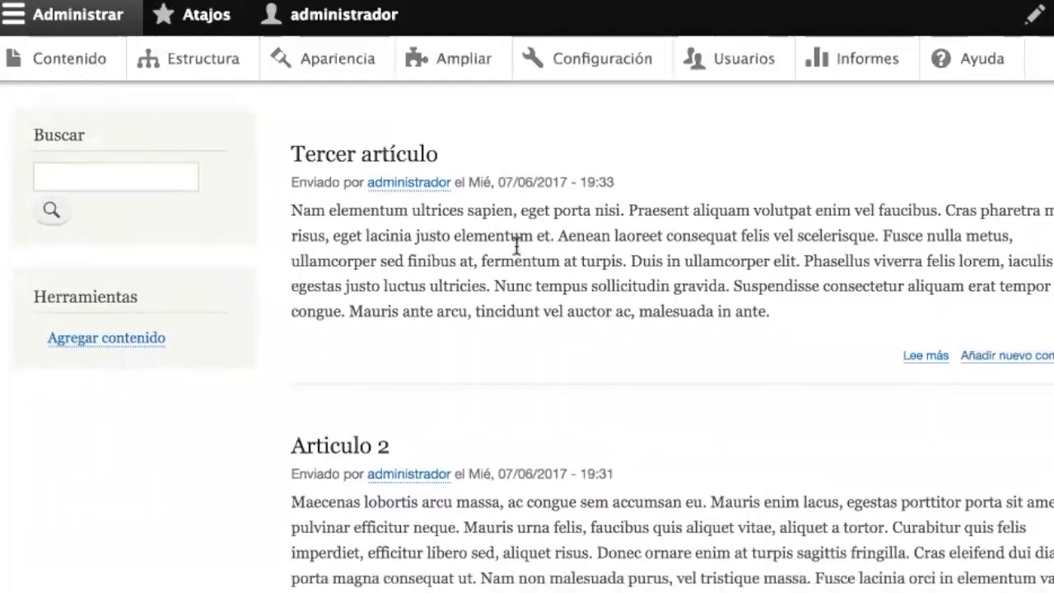
scroll(517, 247, down, 12)
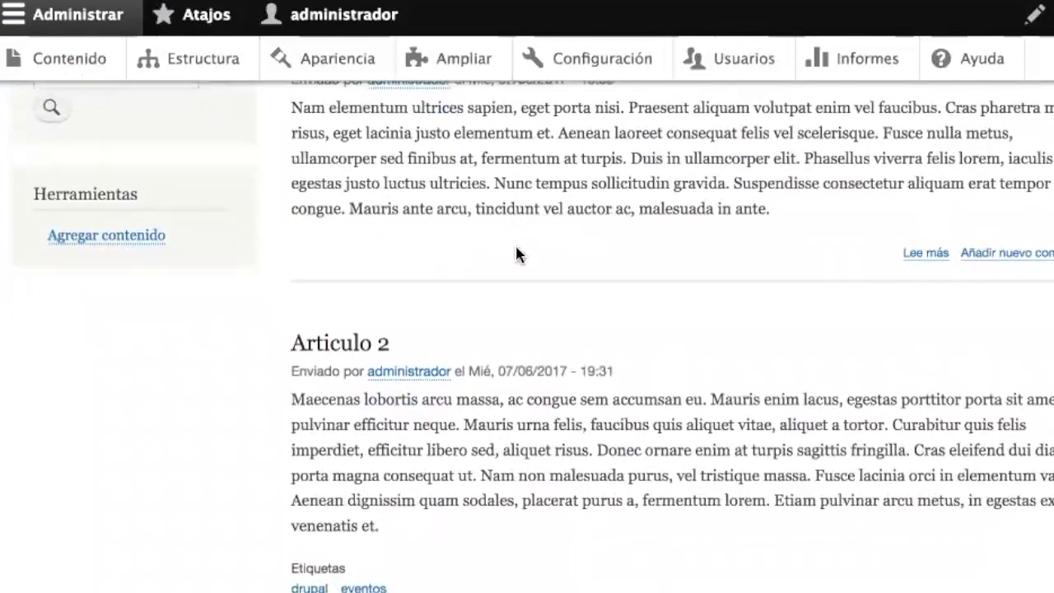
scroll(519, 254, up, 7)
scroll(518, 253, up, 7)
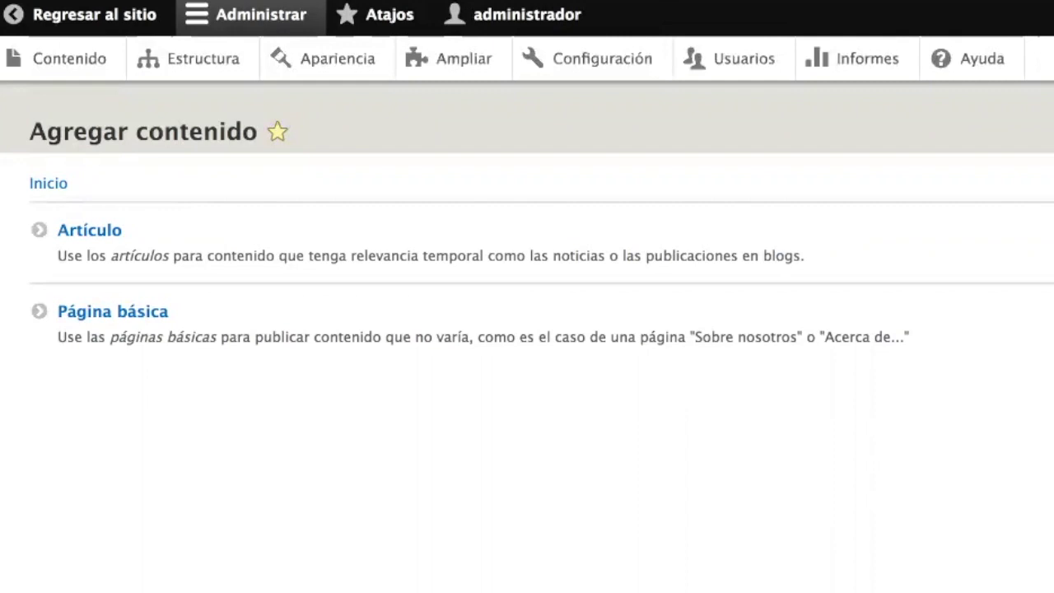
- Start a Página básica titled 'Bienvenidos a la Universidad de Drupal'
click(145, 314)
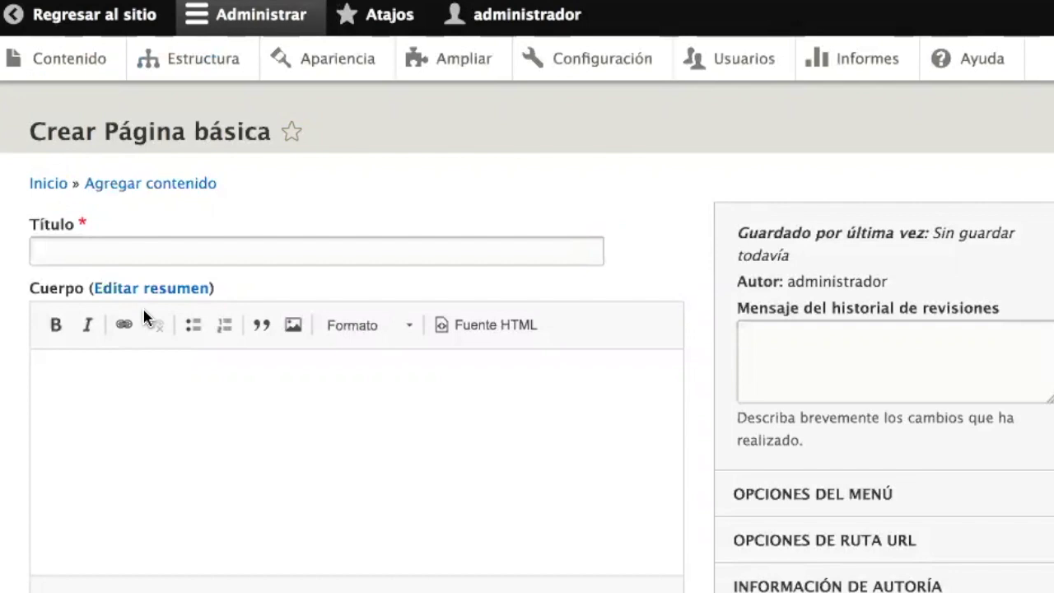
click(116, 256)
text(Bienvenido)
key(BackSpace)
text(s a la u)
key(BackSpace)
text(Universidad de Drupal)
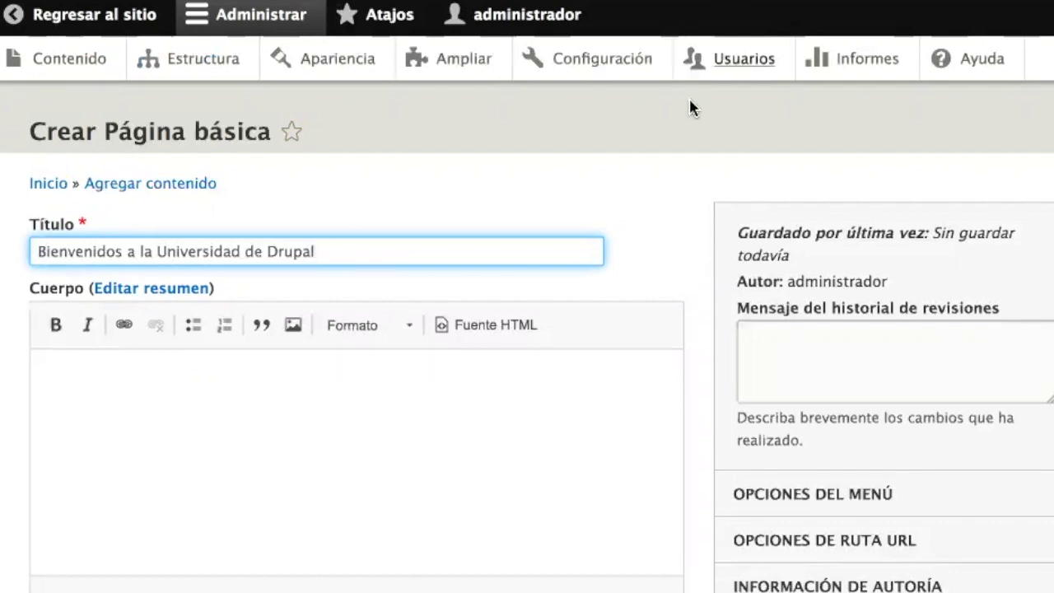
- Copy the Lorem Ipsum paragraphs from the generator tab and paste them into the page body
click(415, 375)
key(ctrl+Tab)
drag(375, 530, 329, 449)
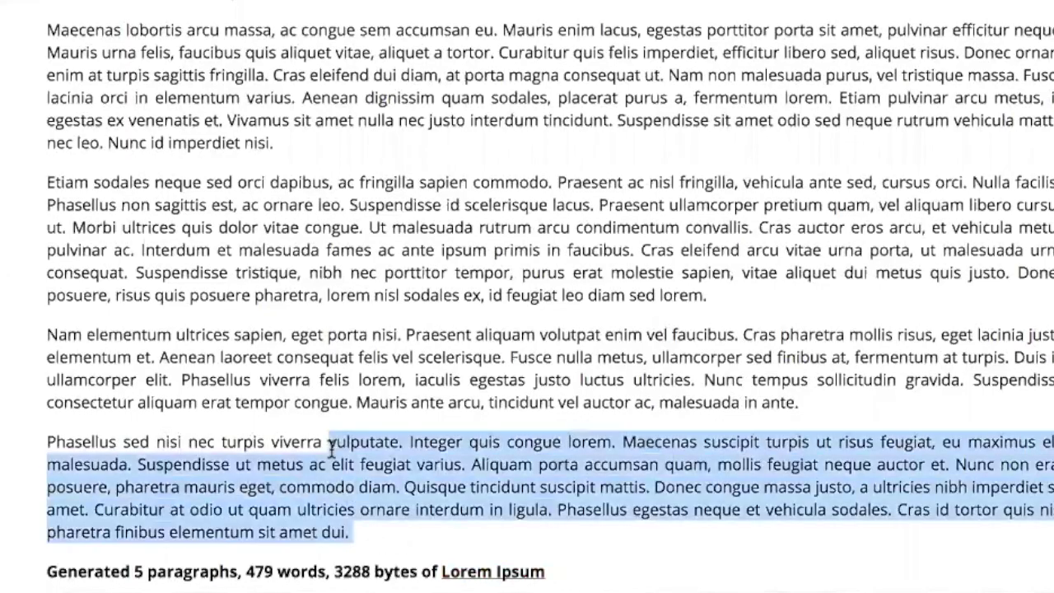
scroll(330, 449, up, 3)
shift+click(47, 144)
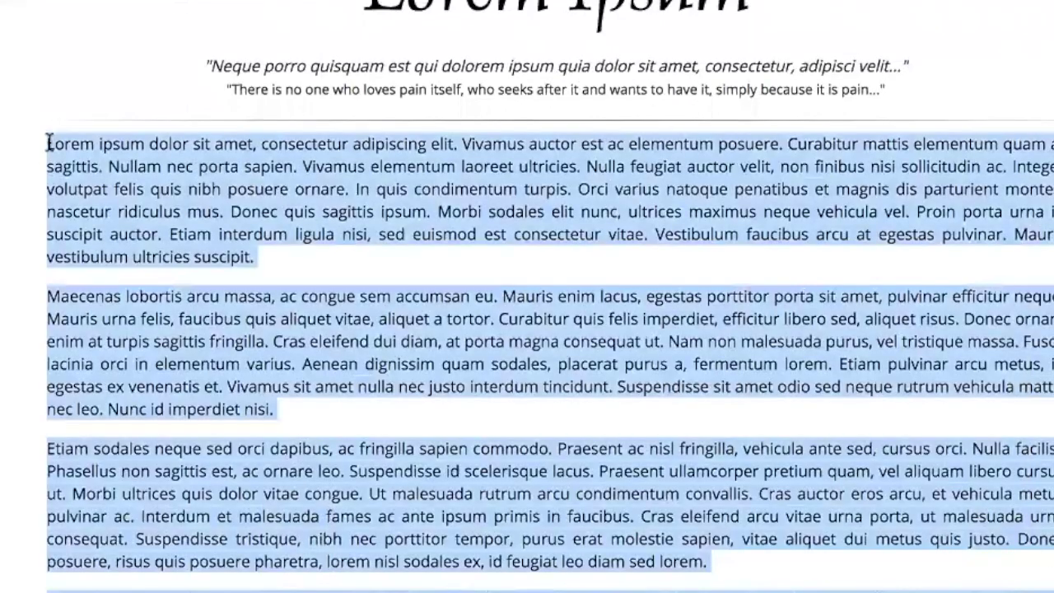
key(ctrl+Tab)
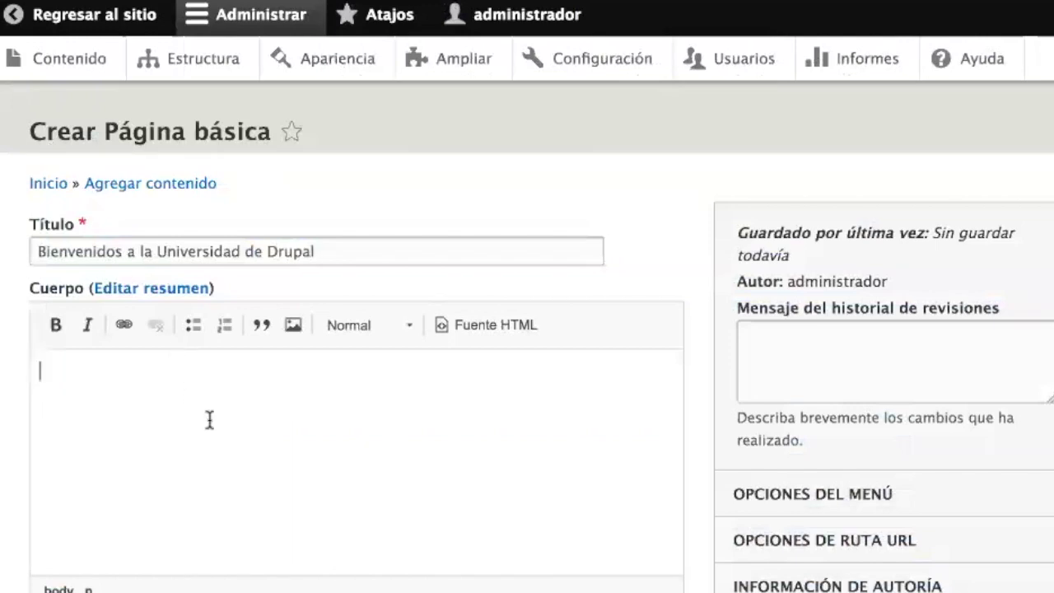
key(ctrl+v)
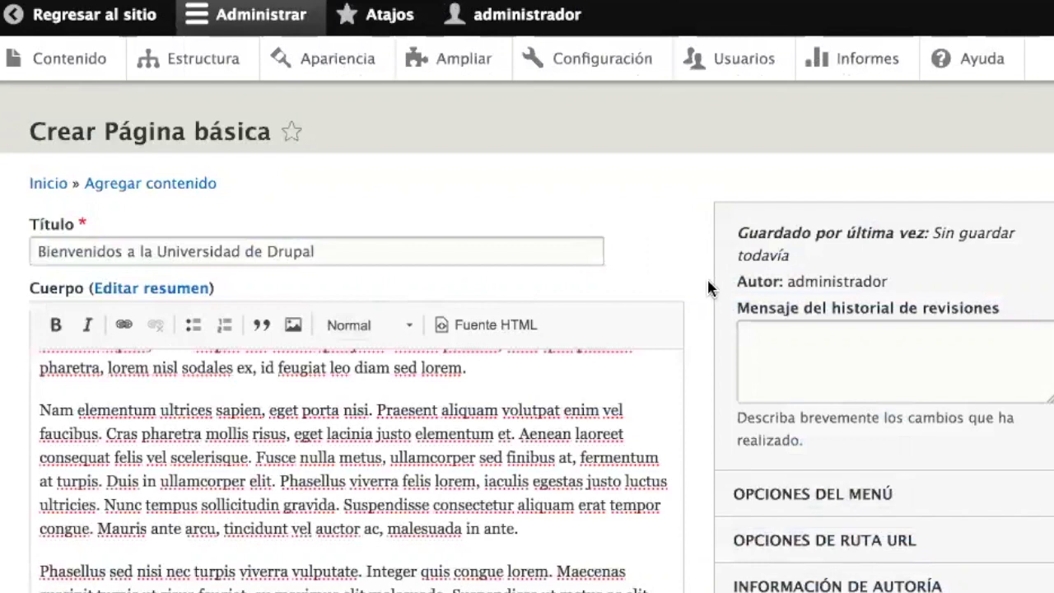
scroll(708, 282, down, 2)
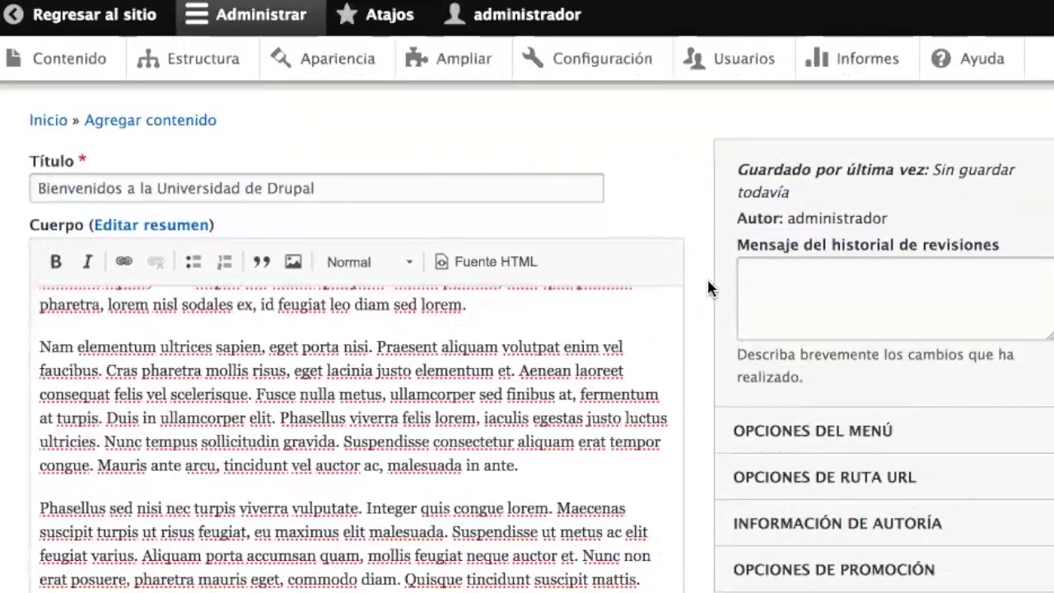
click(437, 187)
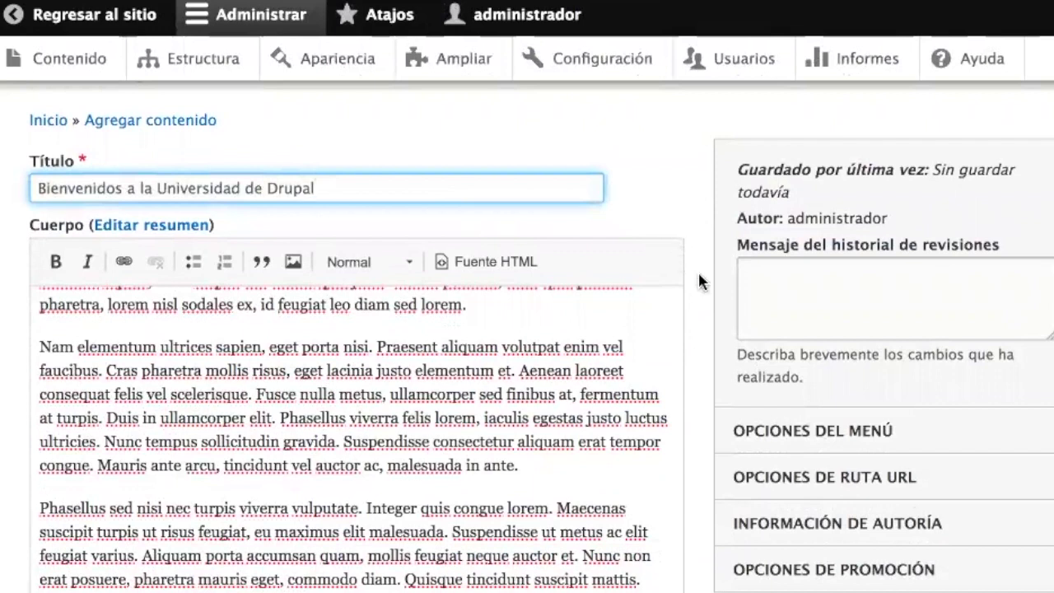
scroll(708, 288, down, 5)
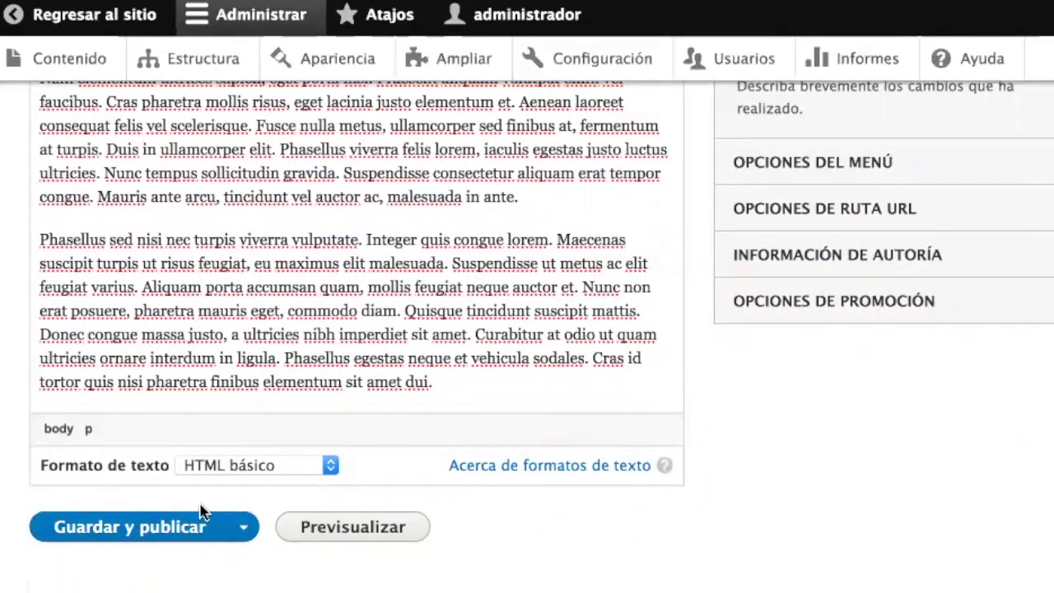
- Save and publish the basic page and scroll through the created page
click(157, 539)
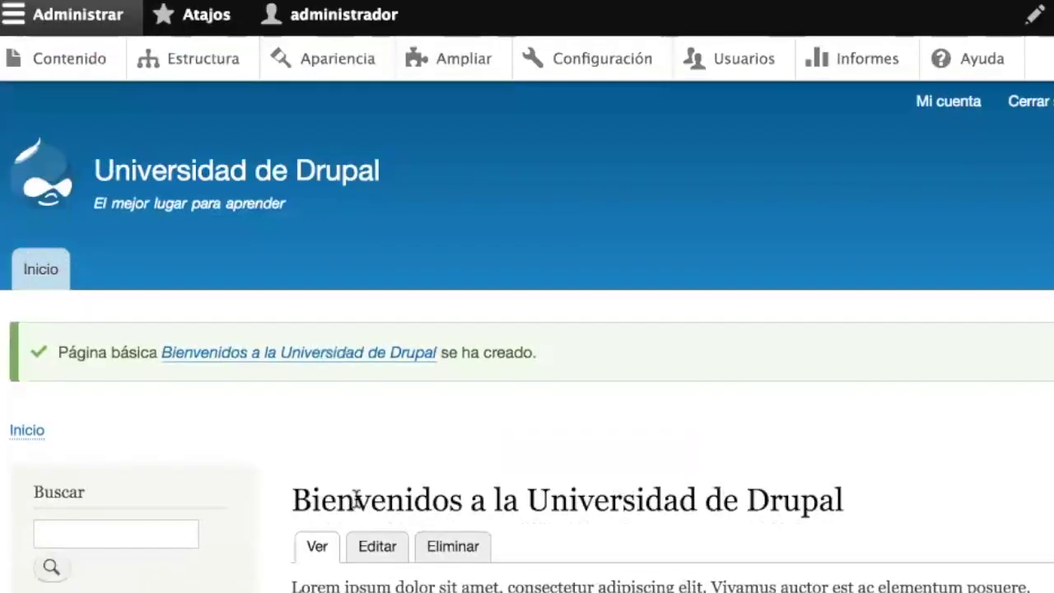
scroll(356, 498, down, 9)
scroll(356, 498, down, 5)
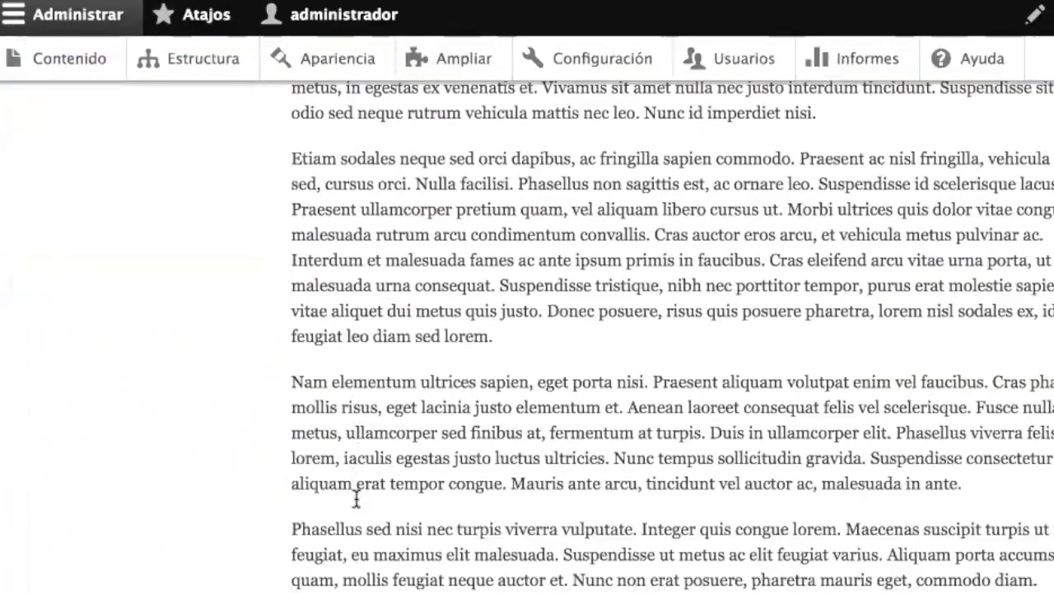
scroll(355, 501, up, 8)
scroll(356, 498, up, 6)
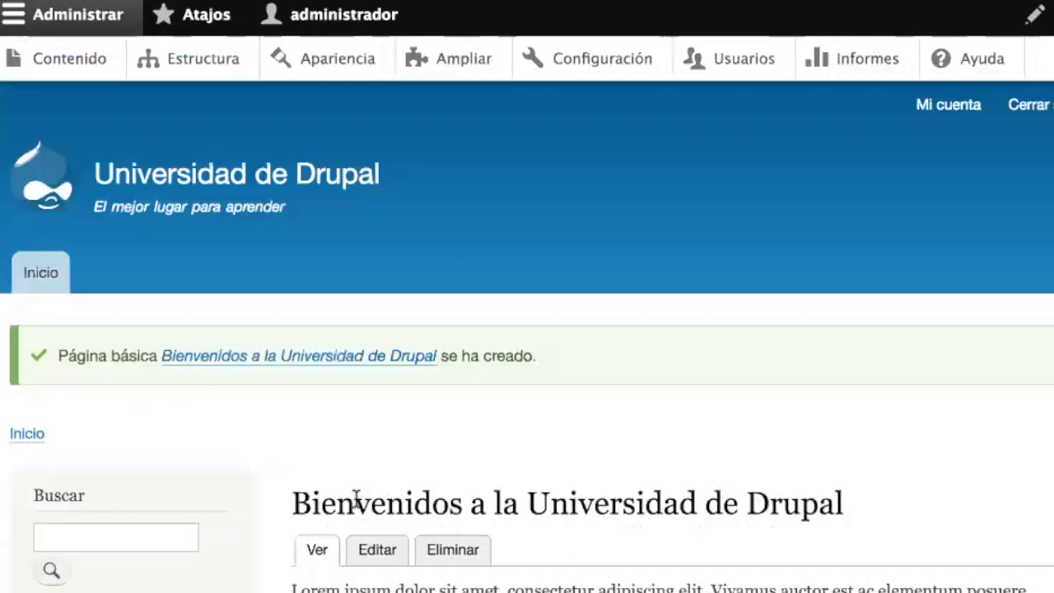
- Return to the front page and scroll its listing, now headed by 'Tercer artículo'
click(43, 278)
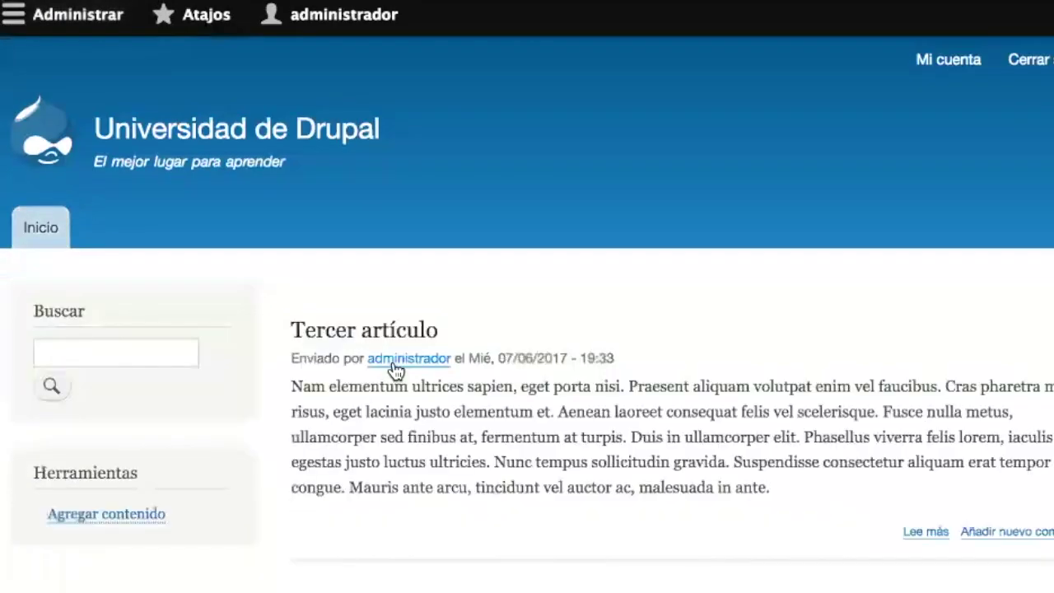
scroll(396, 371, down, 7)
scroll(395, 369, down, 6)
scroll(395, 368, up, 6)
scroll(394, 369, up, 6)
scroll(395, 364, down, 1)
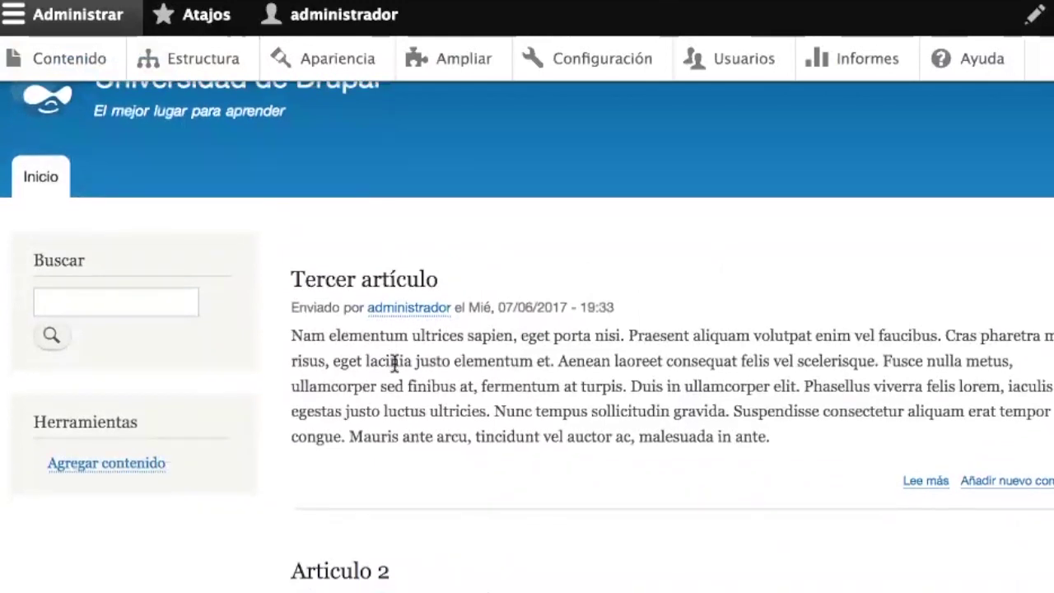
scroll(395, 364, up, 1)
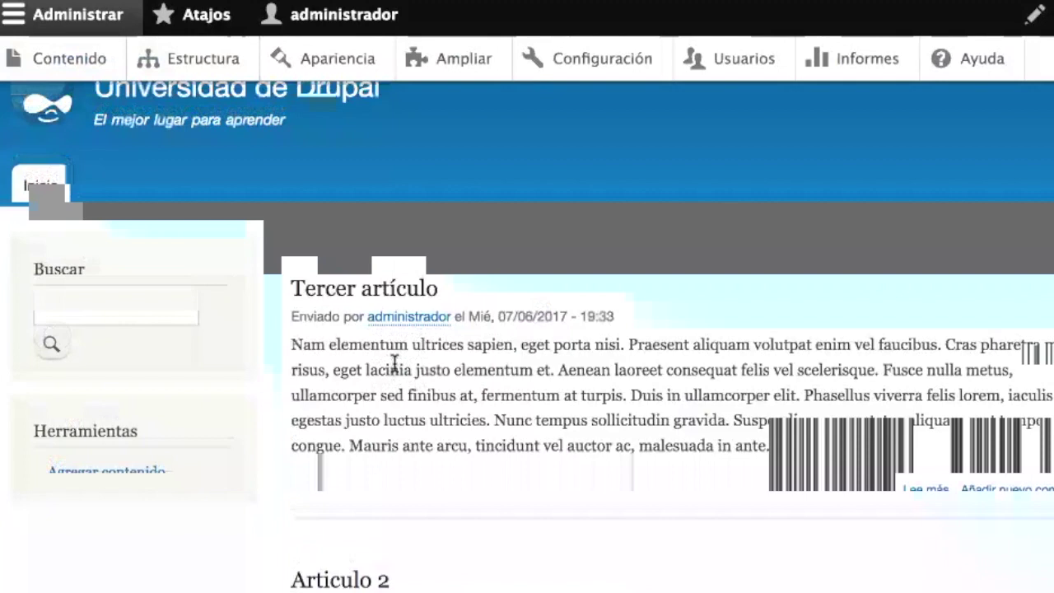
- Scroll through the front page and the Bienvenidos page's Lorem ipsum text, then go to the Contenido list
scroll(394, 364, down, 1)
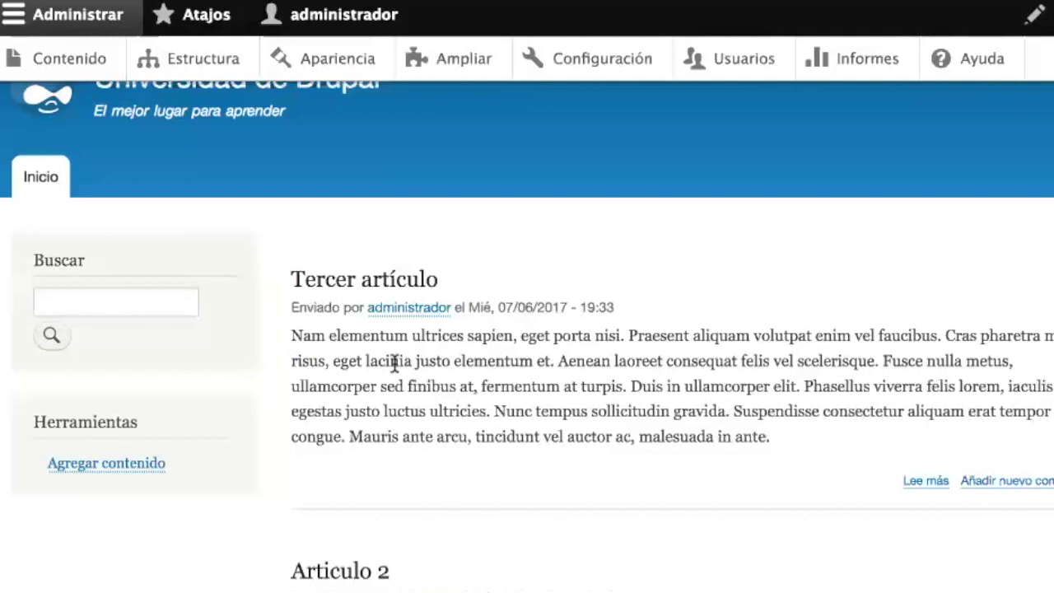
scroll(394, 363, down, 10)
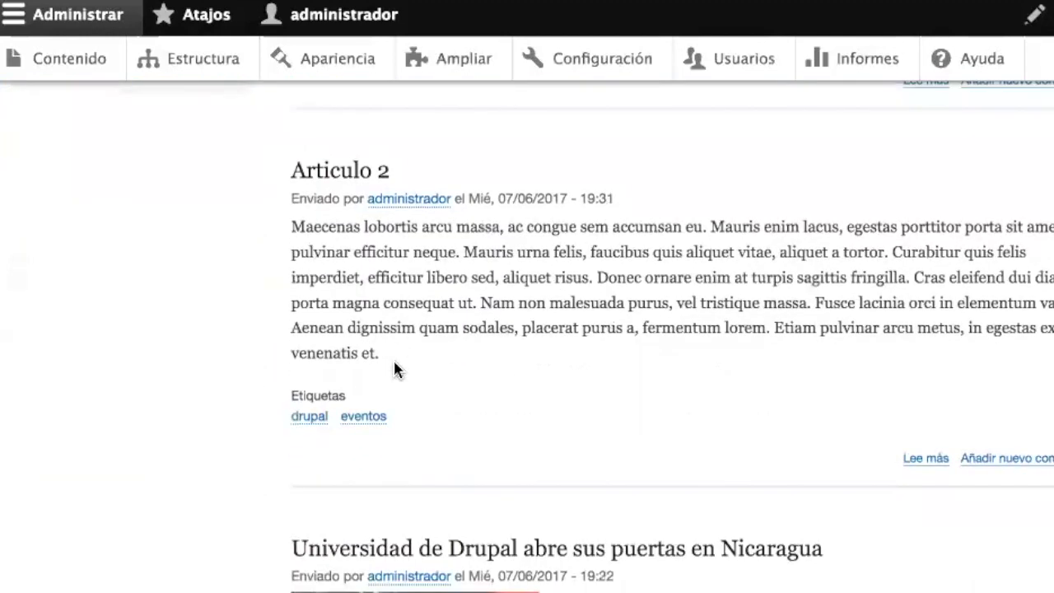
scroll(398, 370, up, 10)
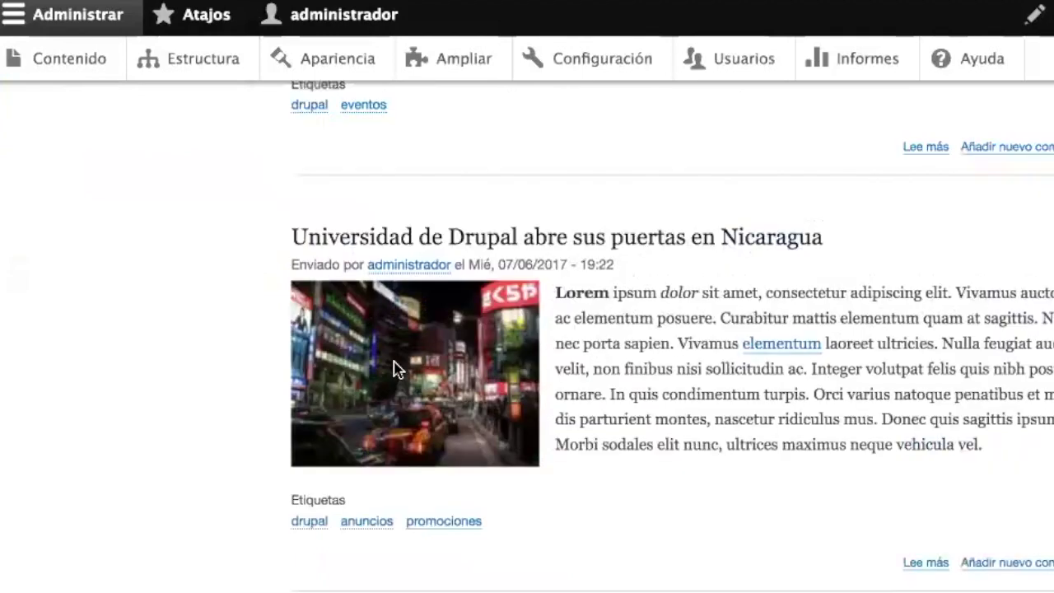
scroll(536, 482, down, 5)
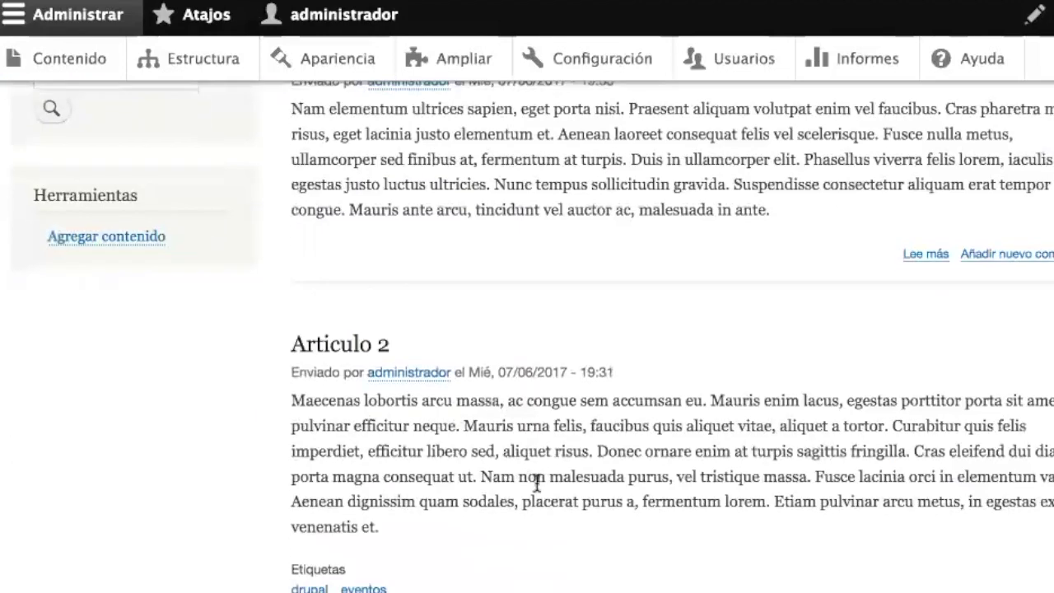
scroll(536, 489, down, 5)
scroll(537, 486, up, 12)
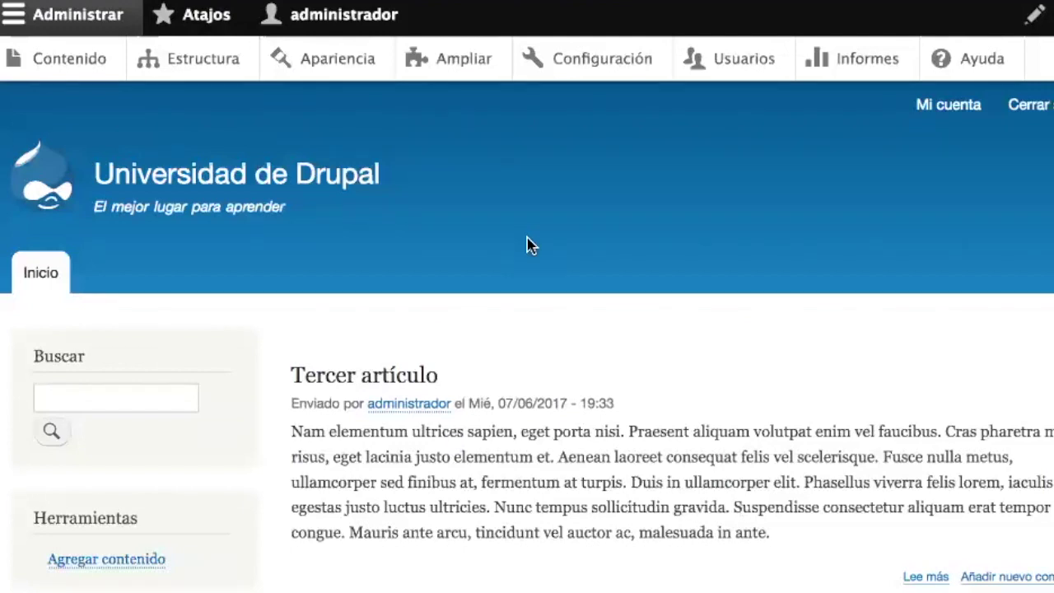
scroll(676, 390, down, 2)
scroll(676, 390, down, 6)
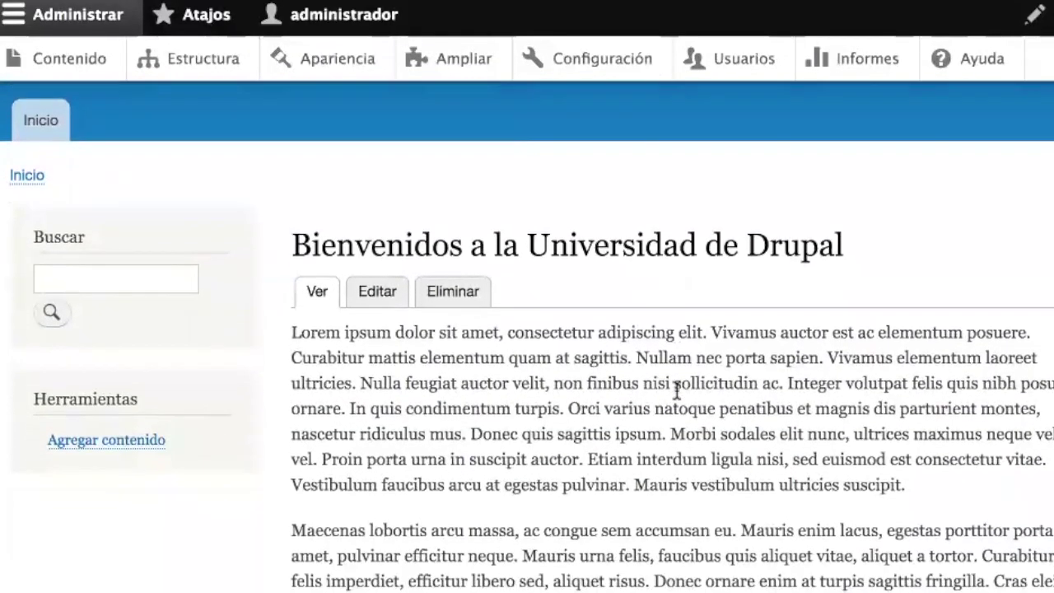
scroll(676, 387, down, 20)
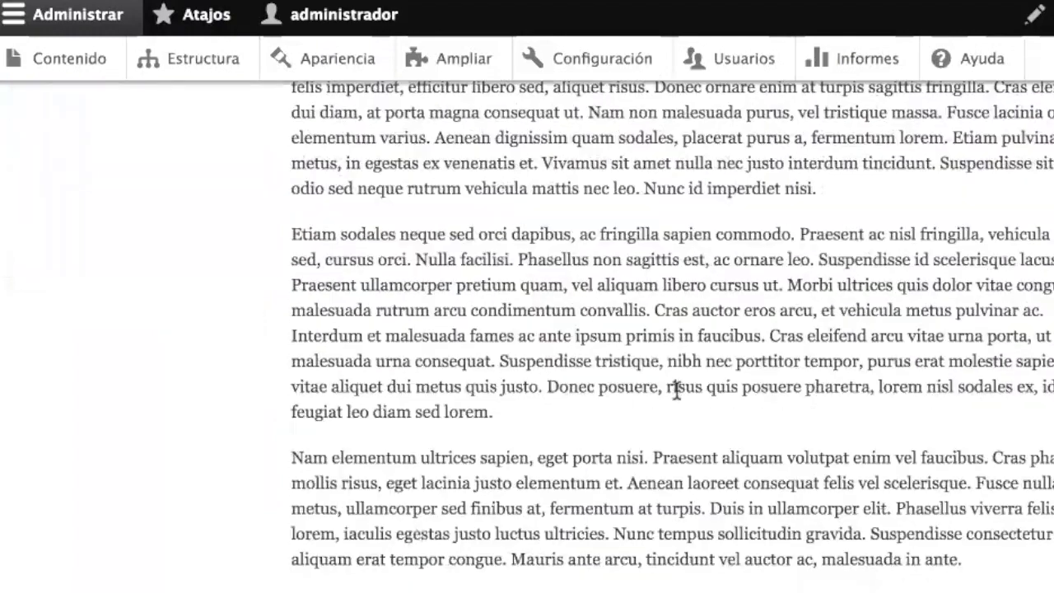
scroll(679, 398, up, 17)
scroll(676, 399, up, 10)
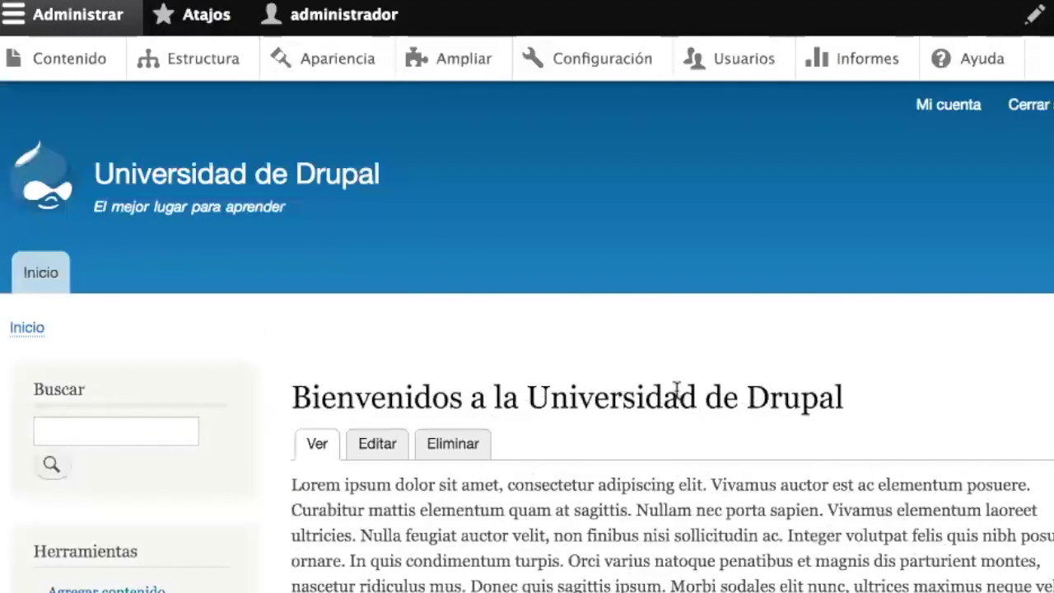
click(74, 66)
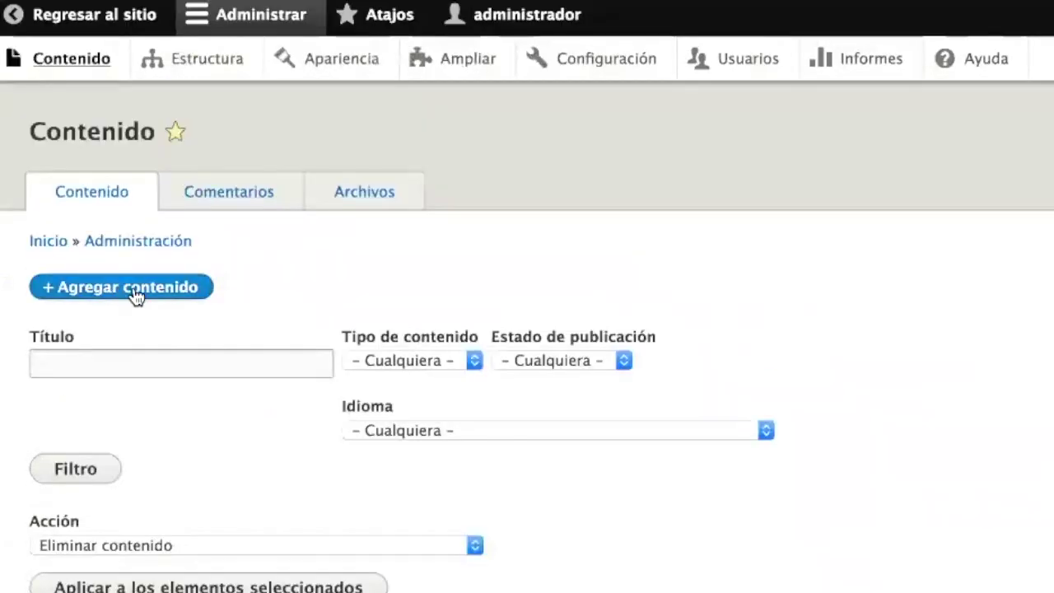
scroll(502, 430, down, 5)
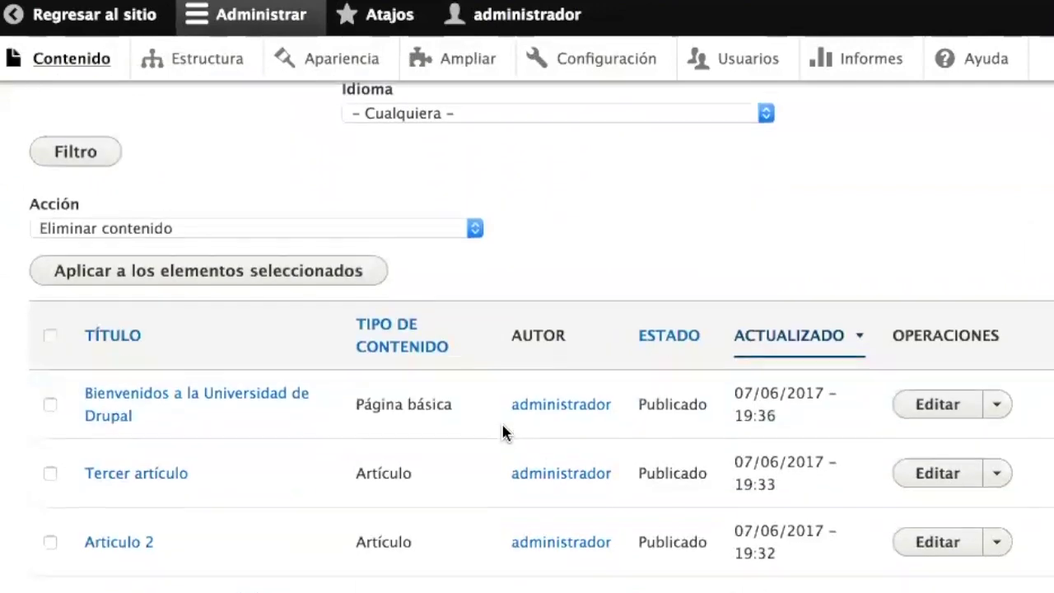
scroll(504, 432, down, 1)
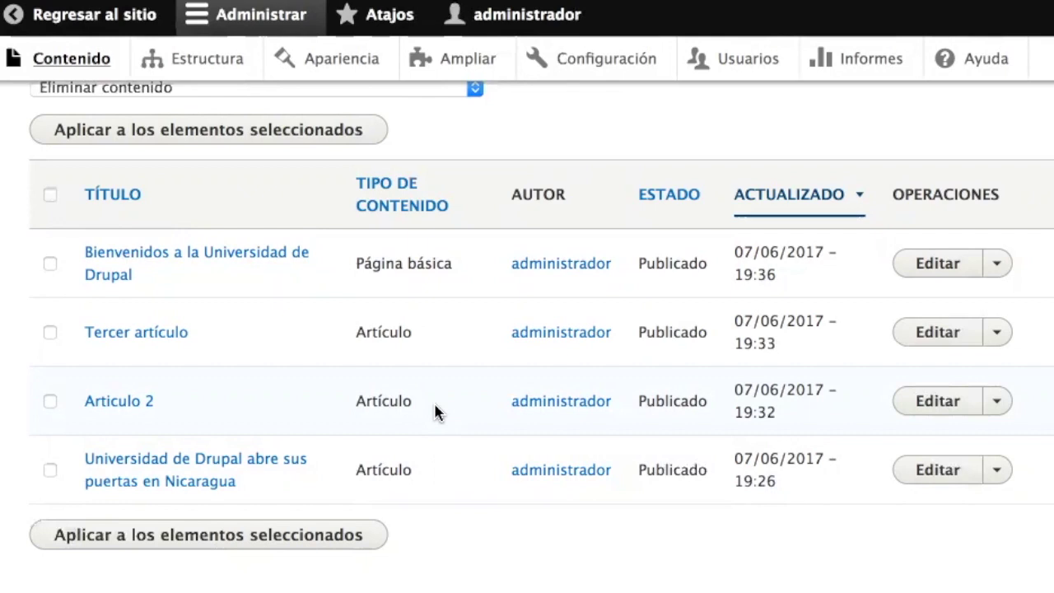
scroll(436, 411, up, 4)
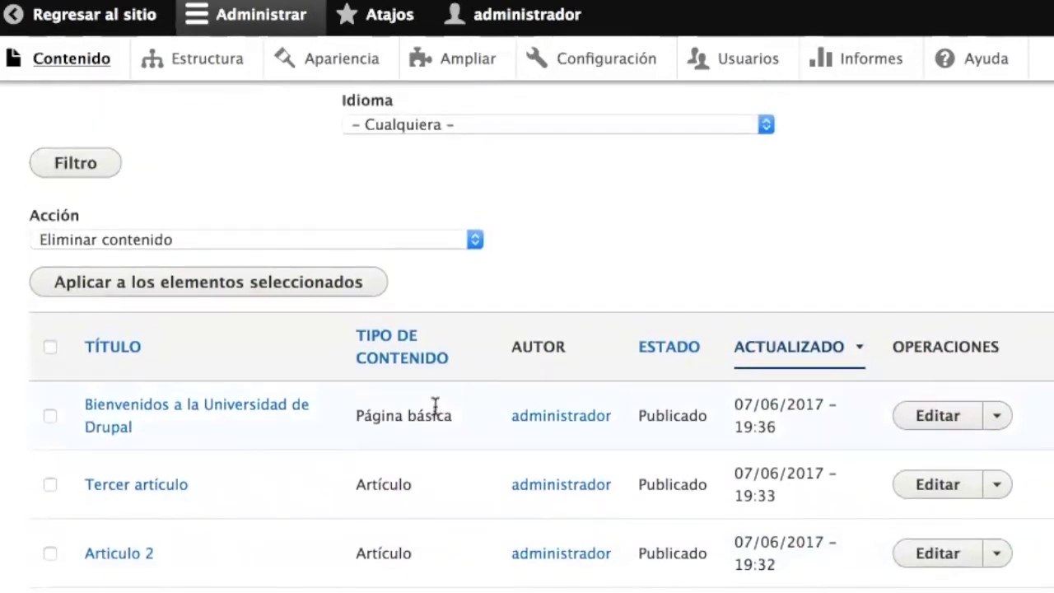
scroll(434, 405, up, 6)
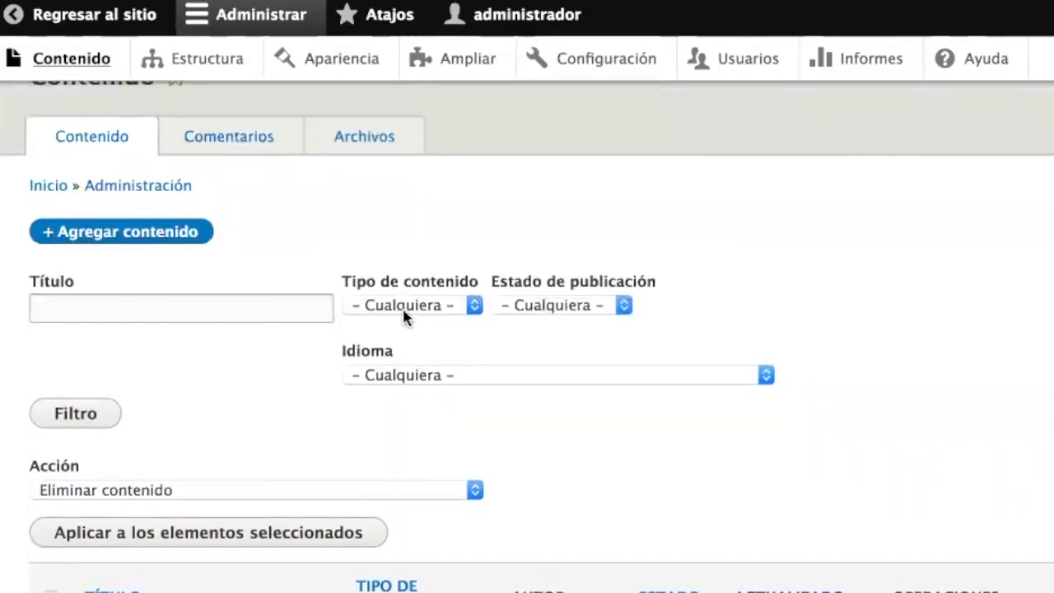
- Filter the content list to the Página básica content type
click(452, 307)
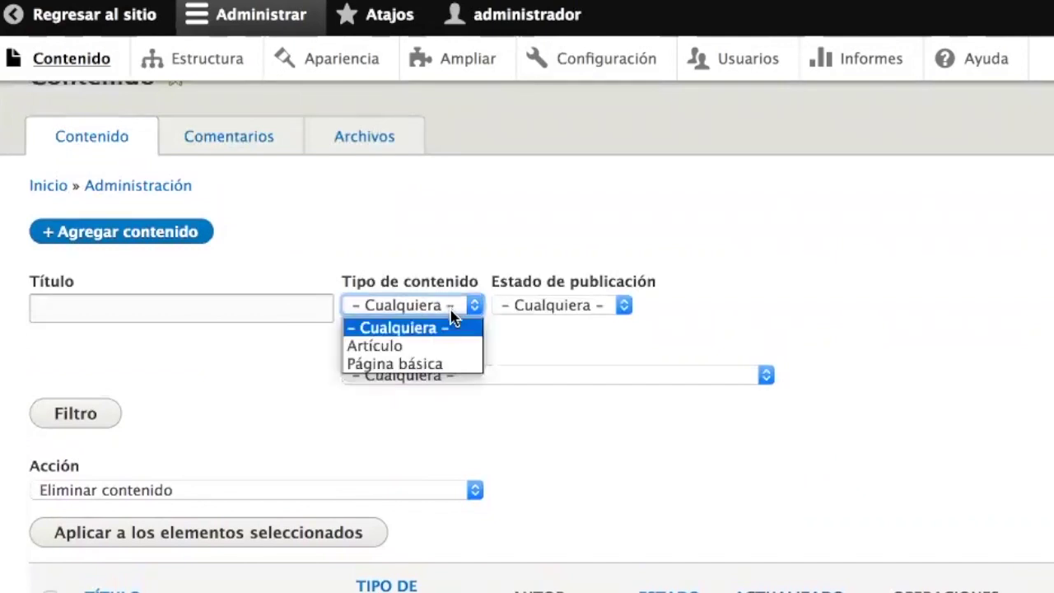
click(452, 363)
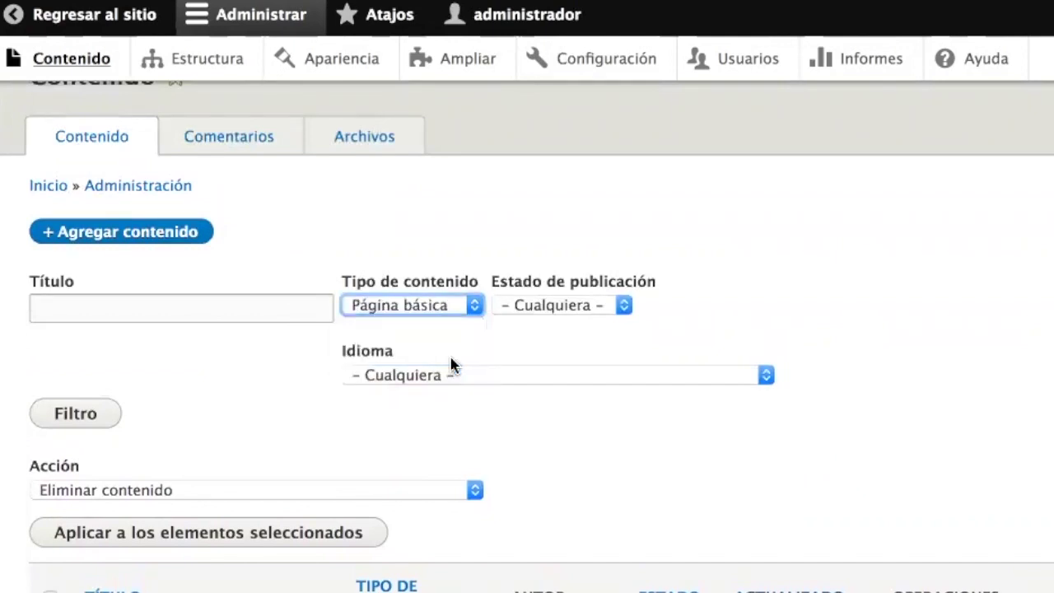
click(82, 426)
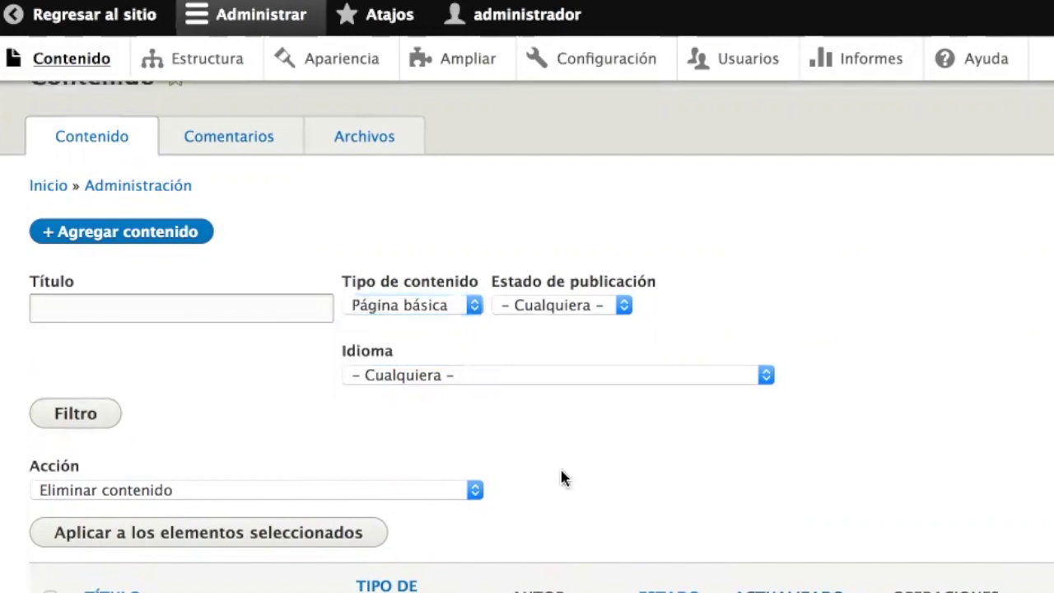
scroll(560, 478, down, 5)
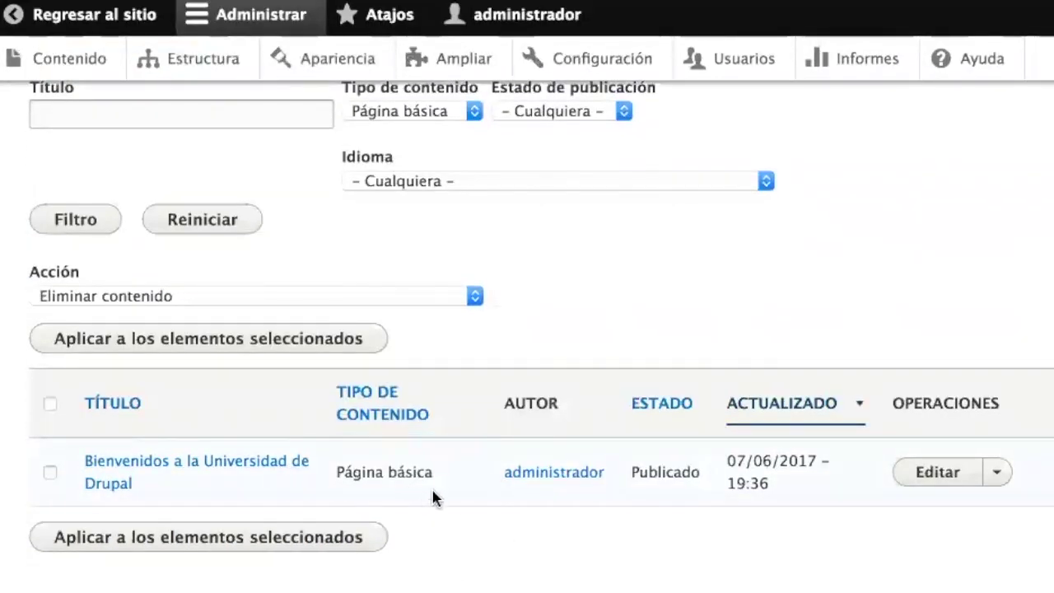
scroll(433, 492, up, 5)
- Check the publication status and content type filter options, then view all four items in the content table
click(543, 302)
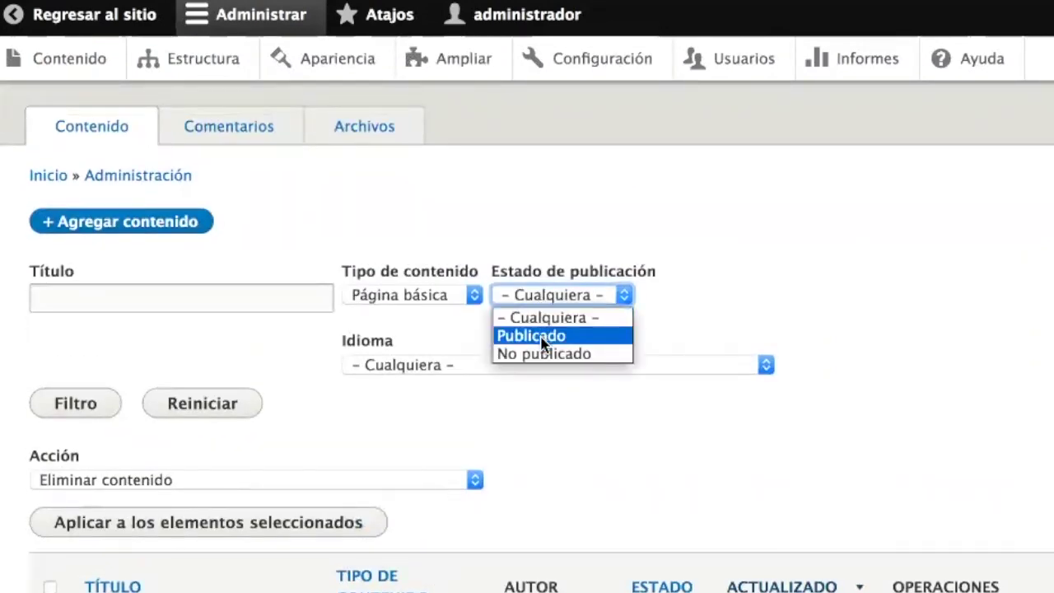
click(691, 337)
click(599, 368)
click(593, 368)
click(436, 298)
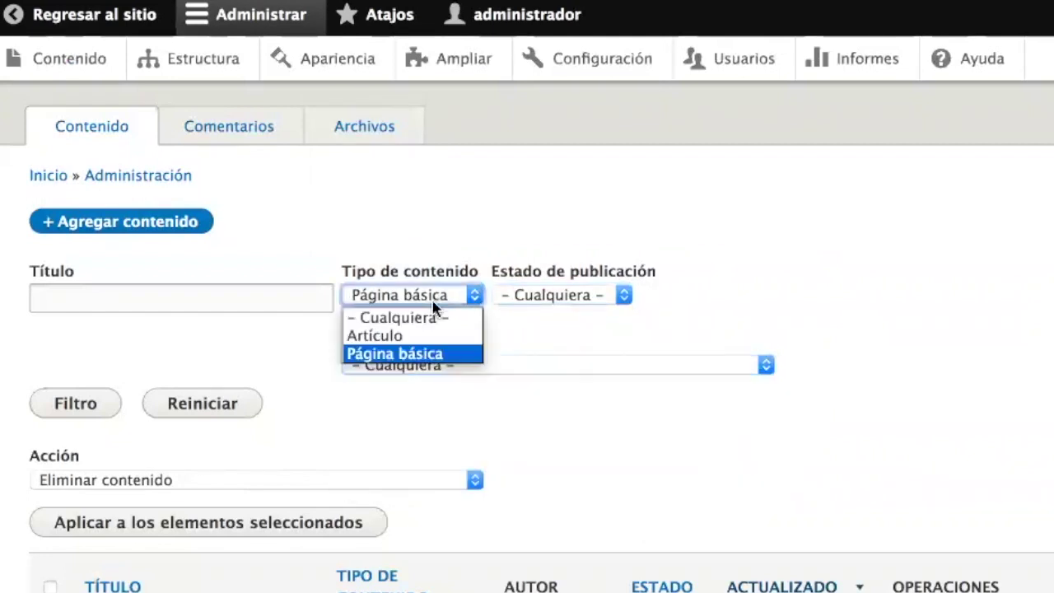
click(192, 366)
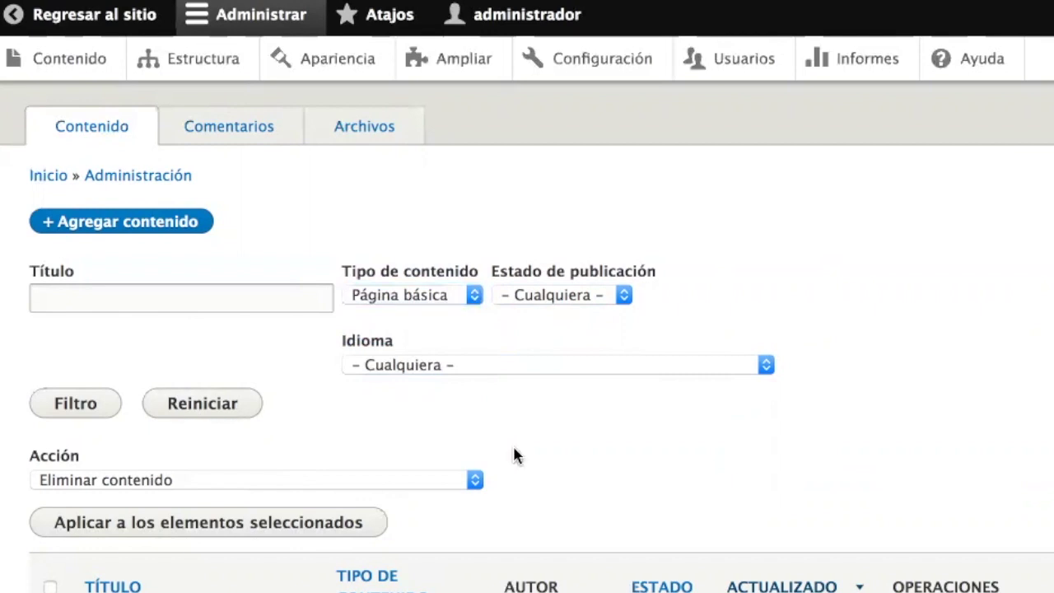
scroll(514, 455, down, 5)
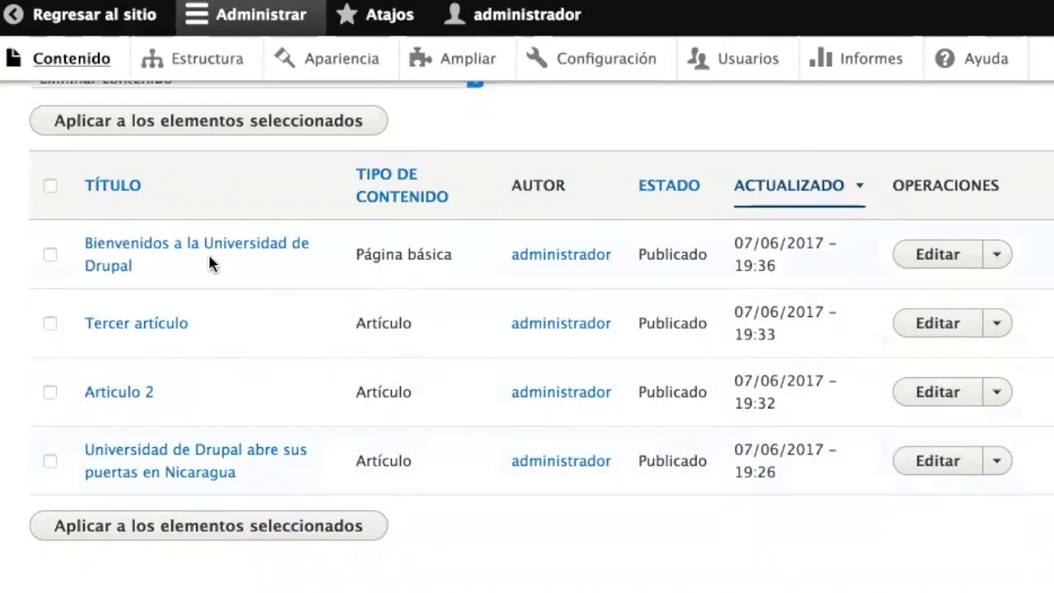
- Open the 'Bienvenidos a la Universidad de Drupal' page and its edit form
click(155, 249)
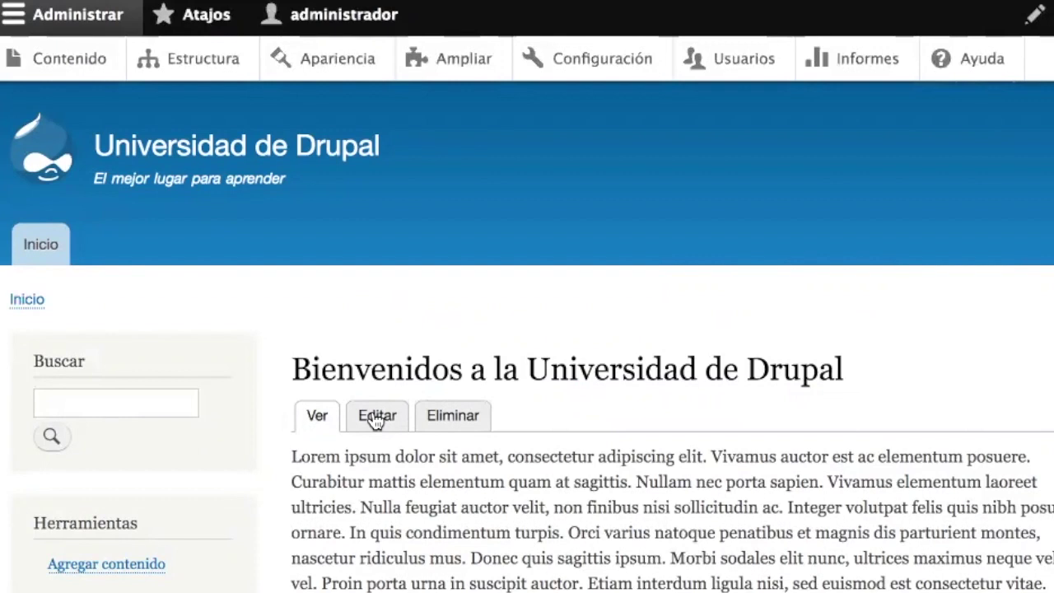
click(376, 418)
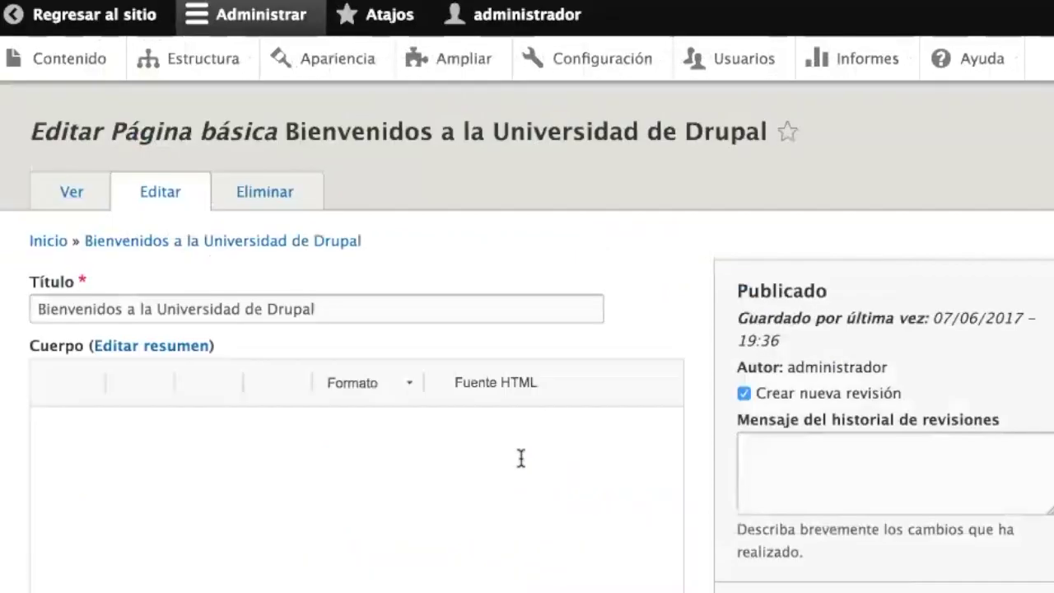
scroll(521, 459, down, 5)
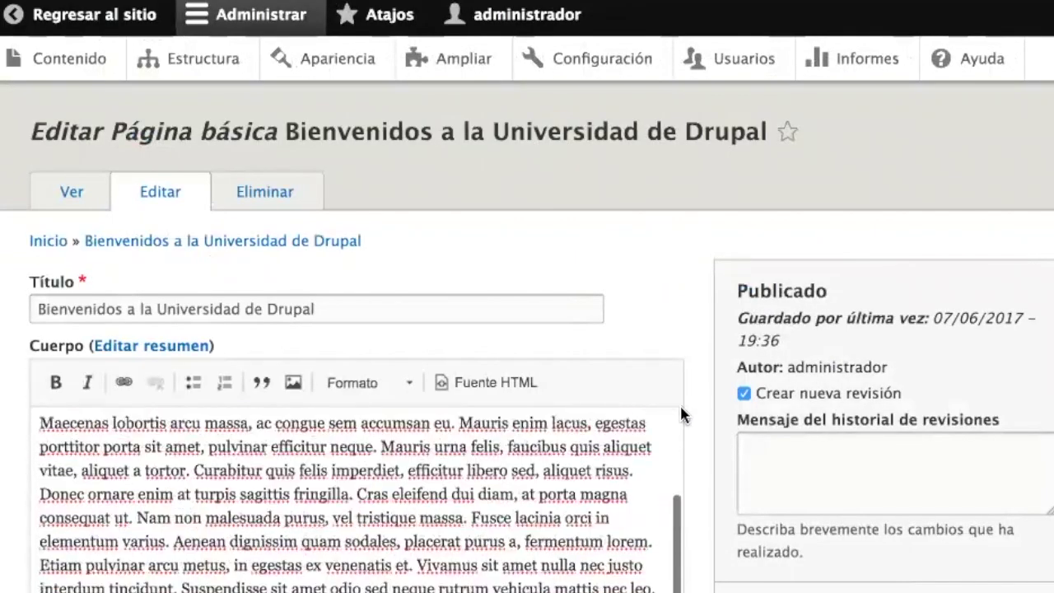
scroll(697, 426, down, 5)
scroll(697, 432, up, 8)
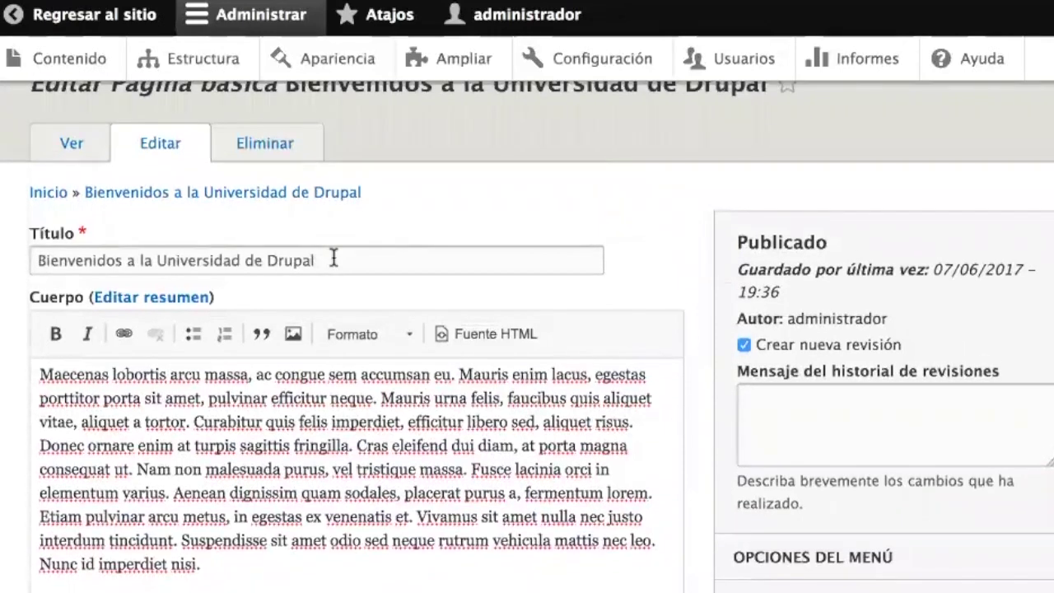
- Select the full text of the page's Título field
triple_click(244, 241)
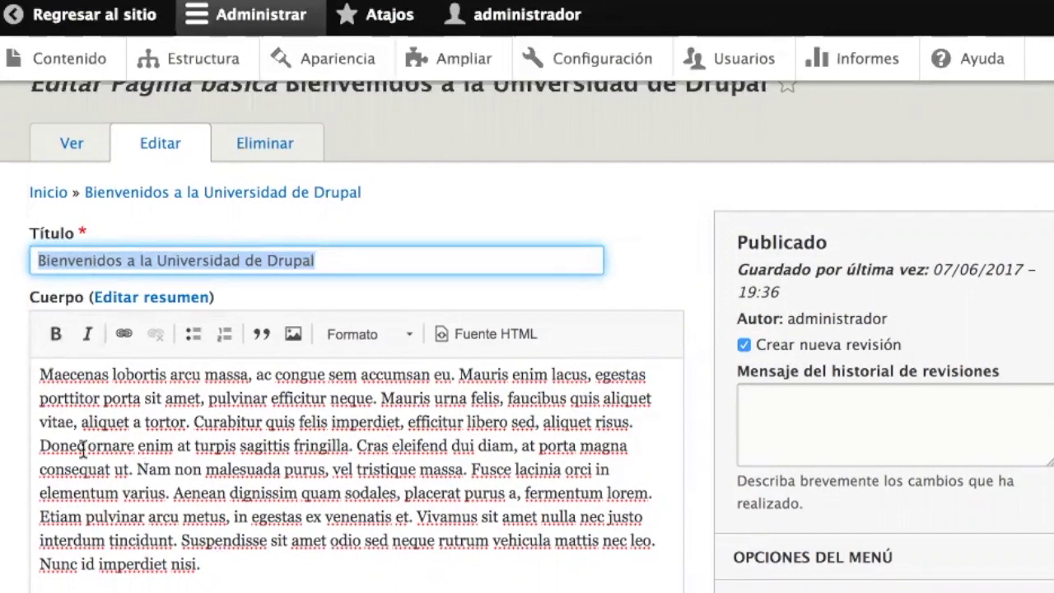
click(700, 486)
scroll(701, 486, down, 5)
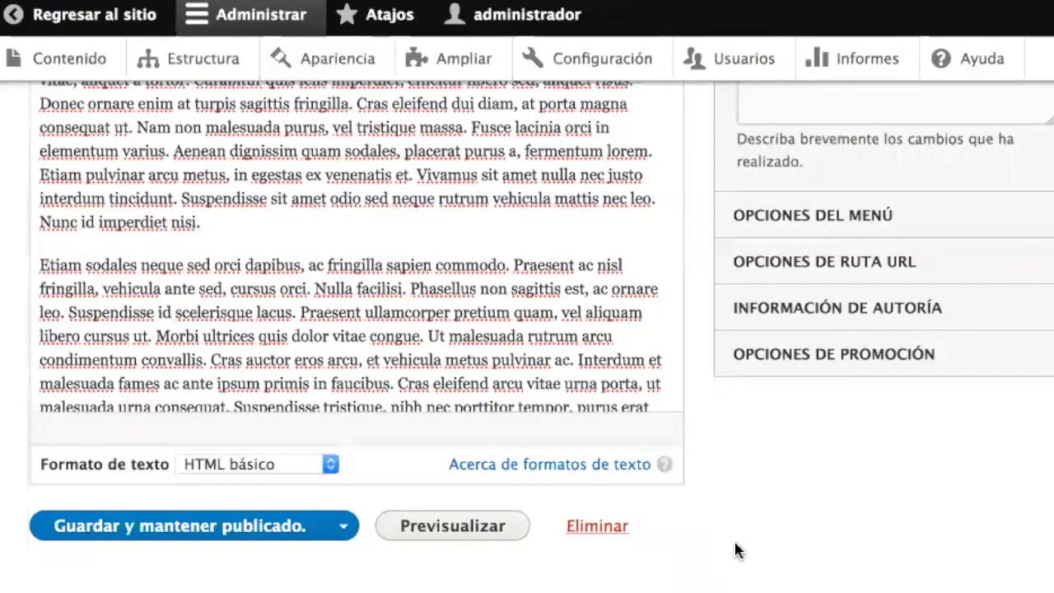
scroll(700, 442, up, 5)
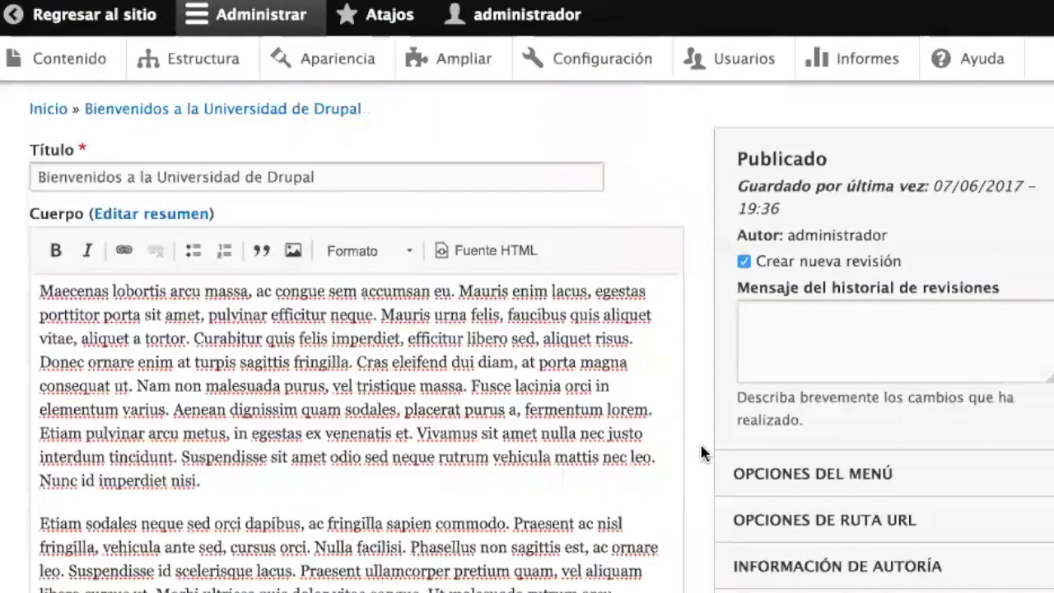
triple_click(381, 310)
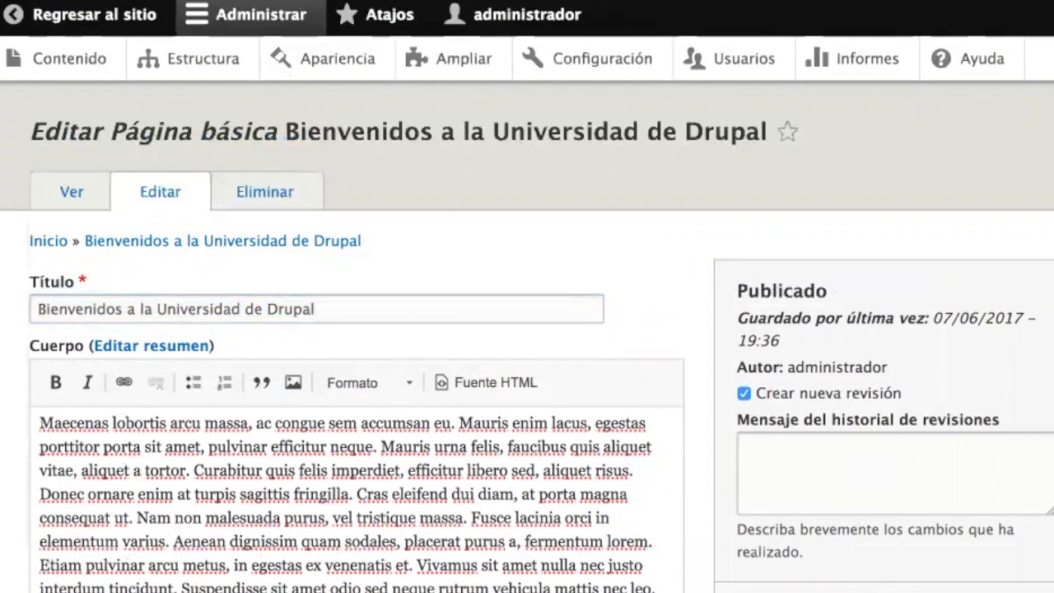
- Give the page the URL alias /bienvenidos and save it, keeping it published
scroll(663, 280, down, 5)
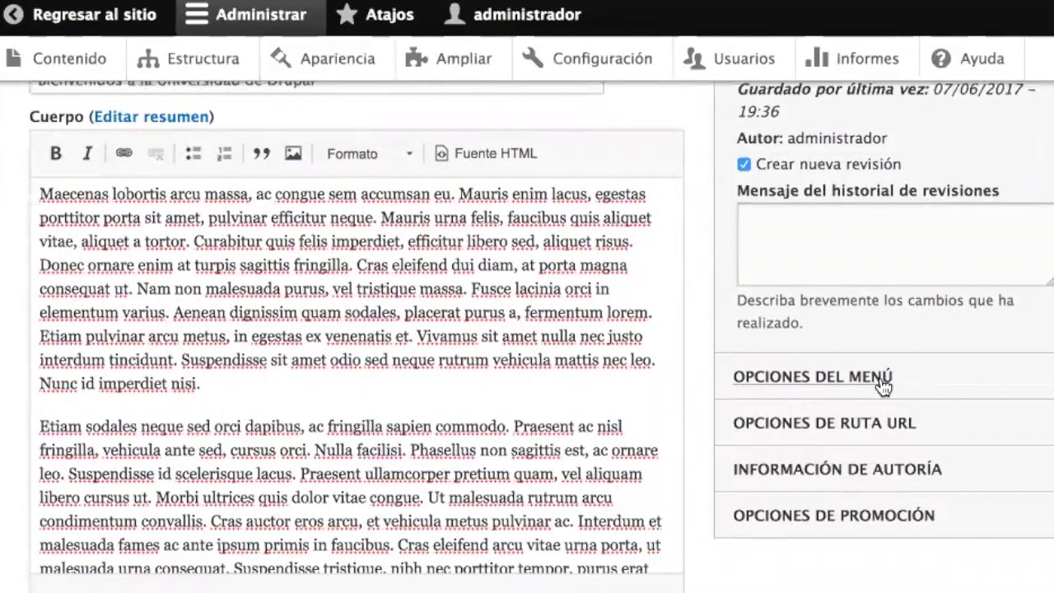
click(880, 419)
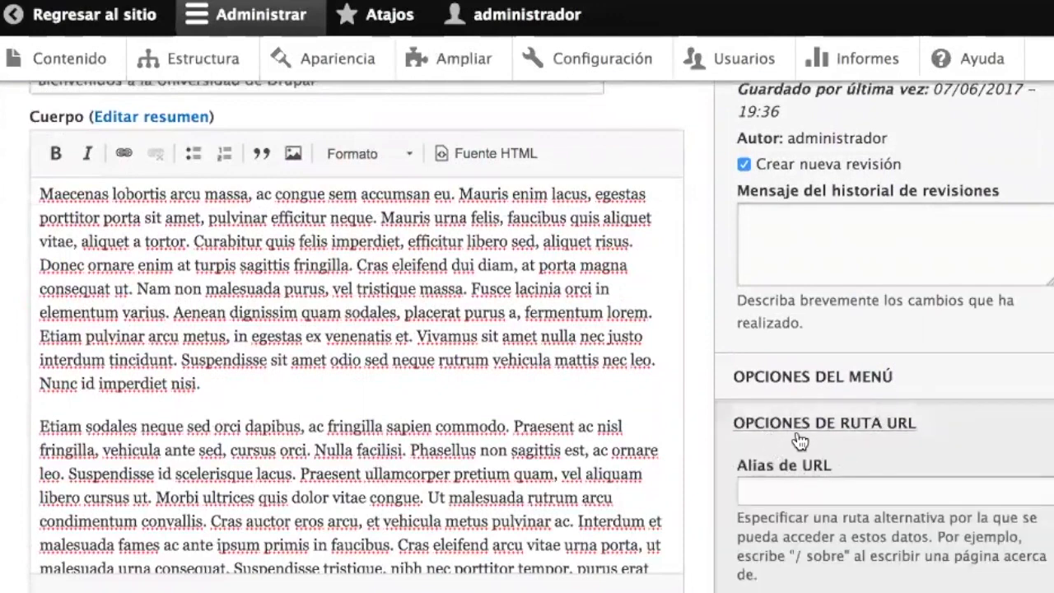
scroll(964, 353, up, 3)
scroll(967, 360, down, 2)
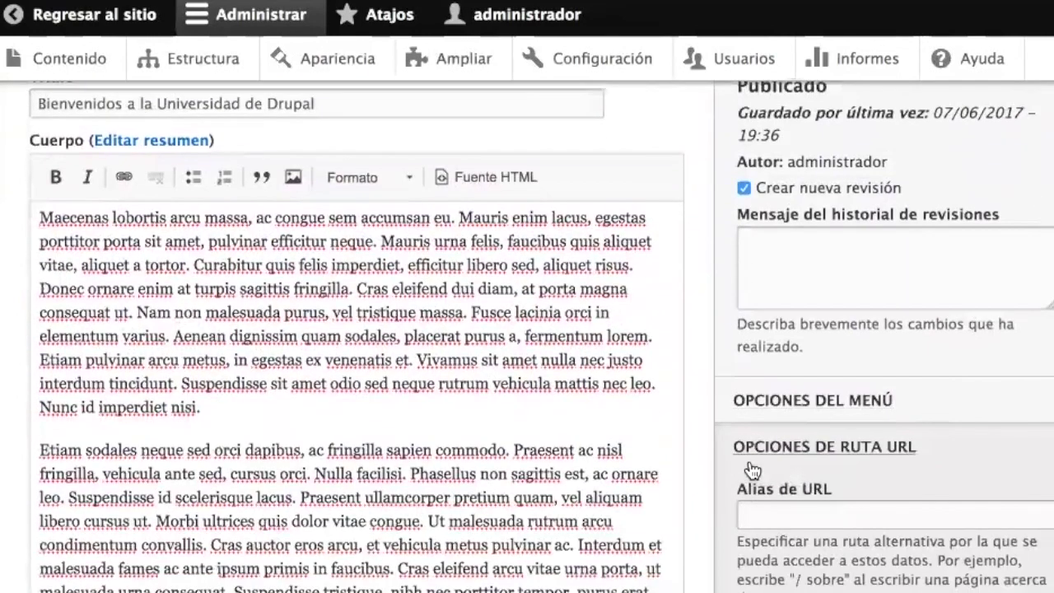
click(839, 511)
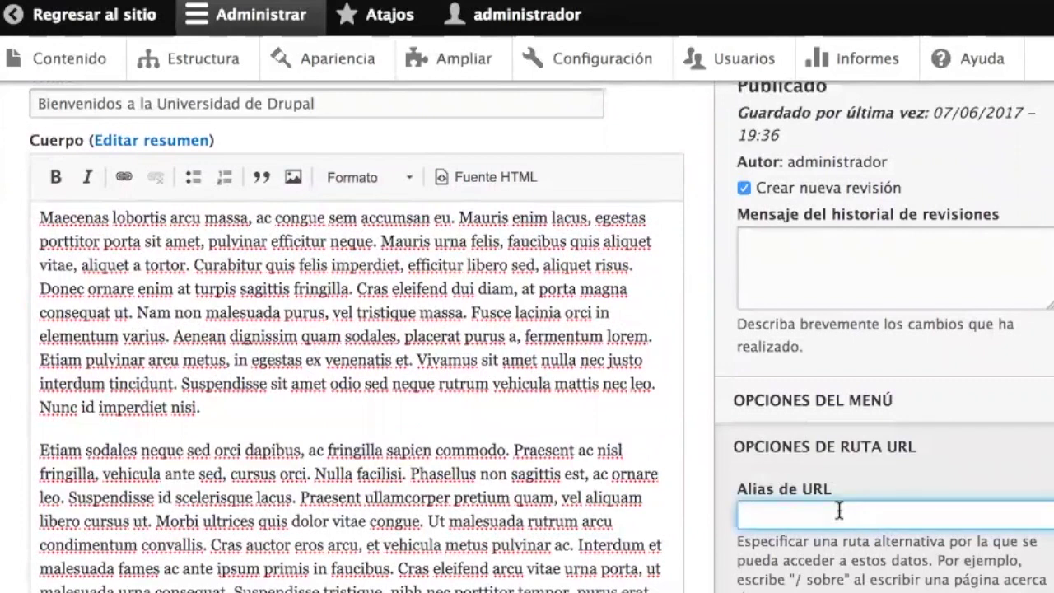
scroll(840, 512, down, 3)
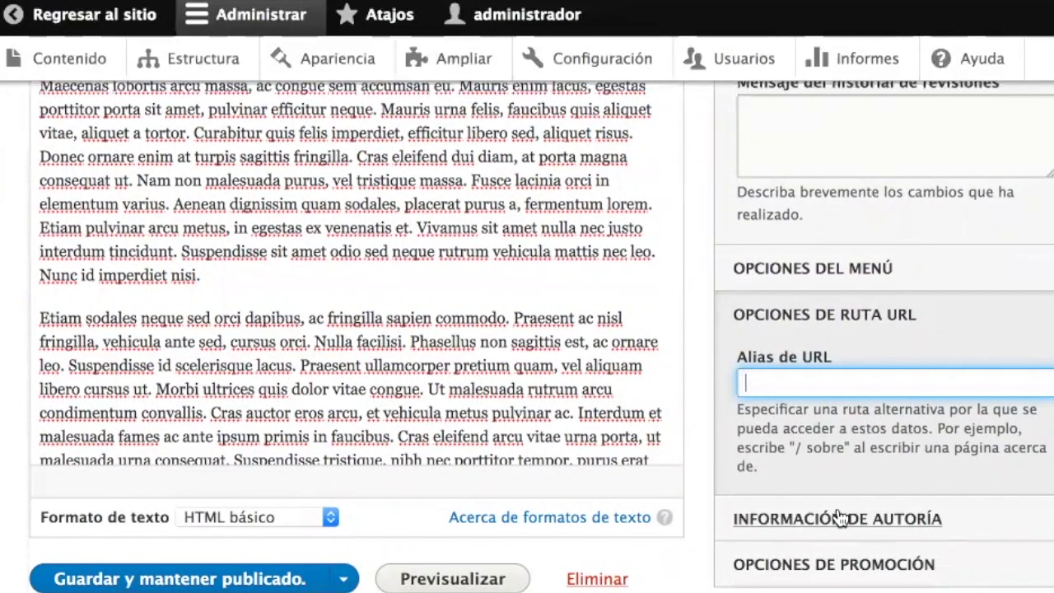
text(/bienvenidos)
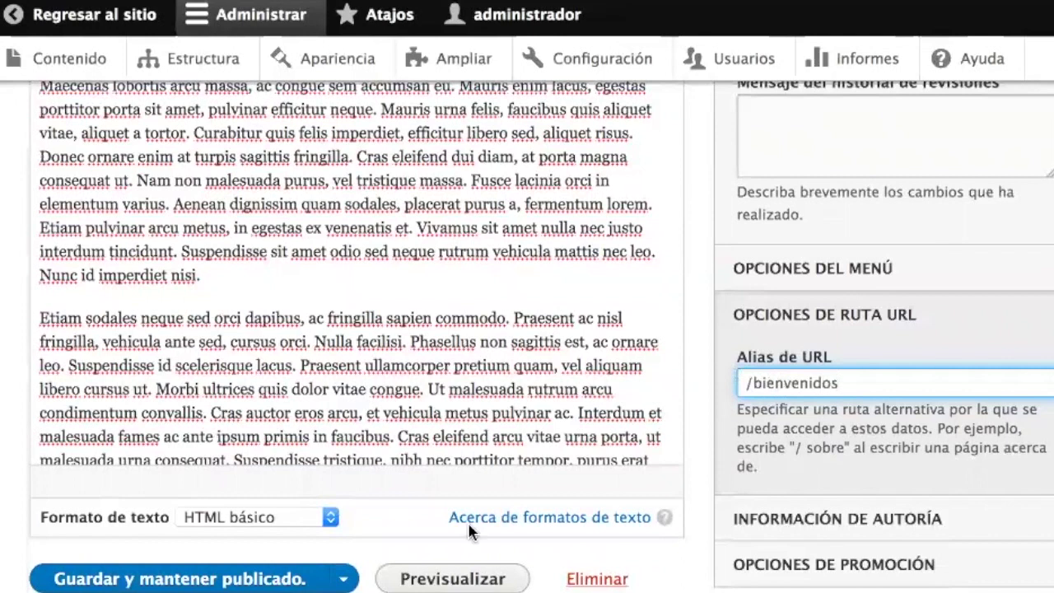
click(148, 579)
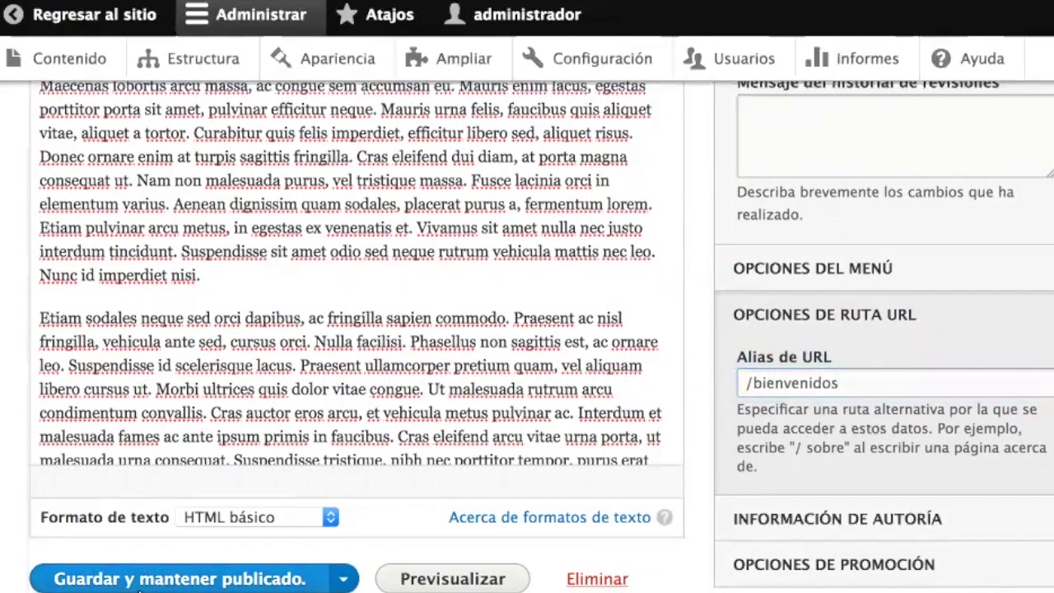
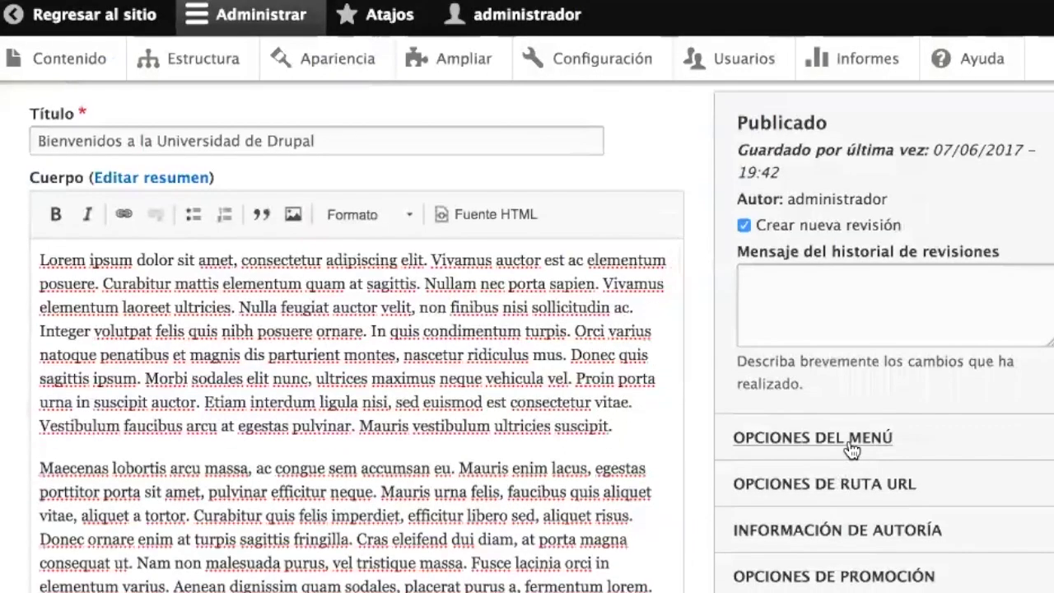
- Give the welcome page a menu link titled 'Bienvenidos' and save it
click(850, 443)
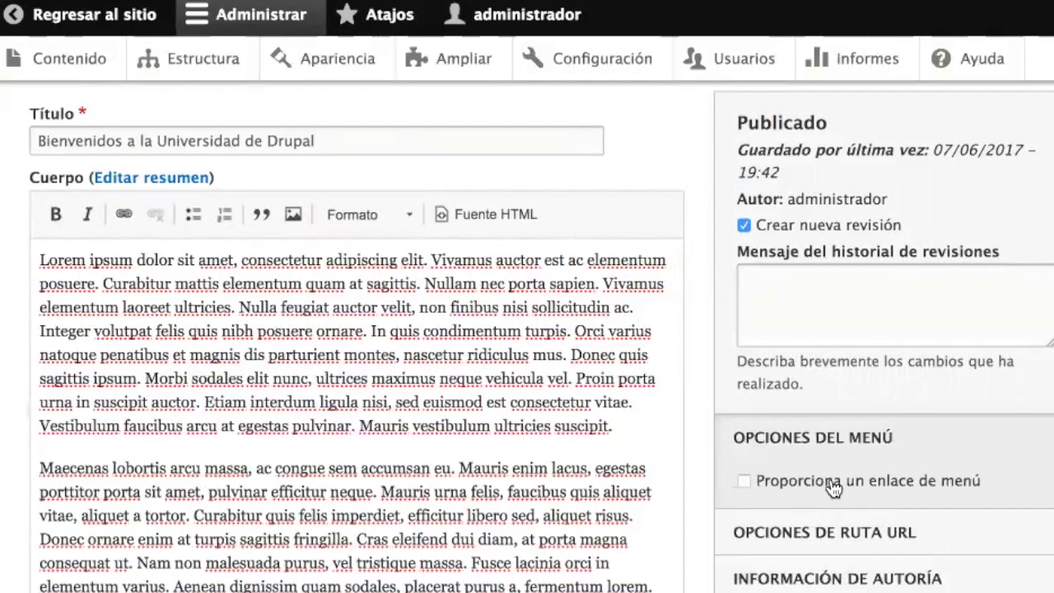
scroll(801, 445, down, 2)
click(815, 421)
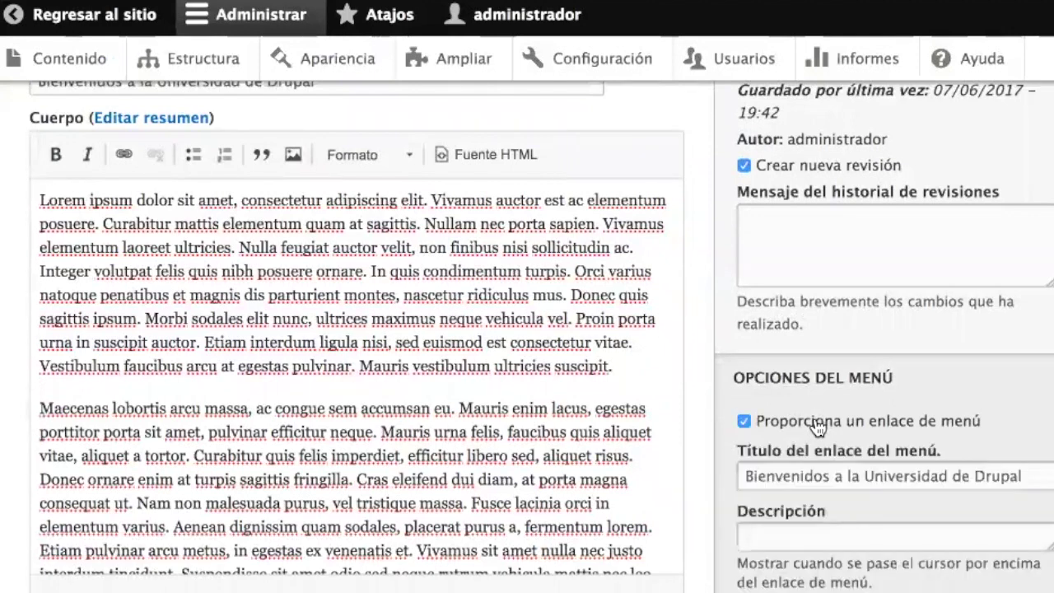
drag(830, 475, 970, 583)
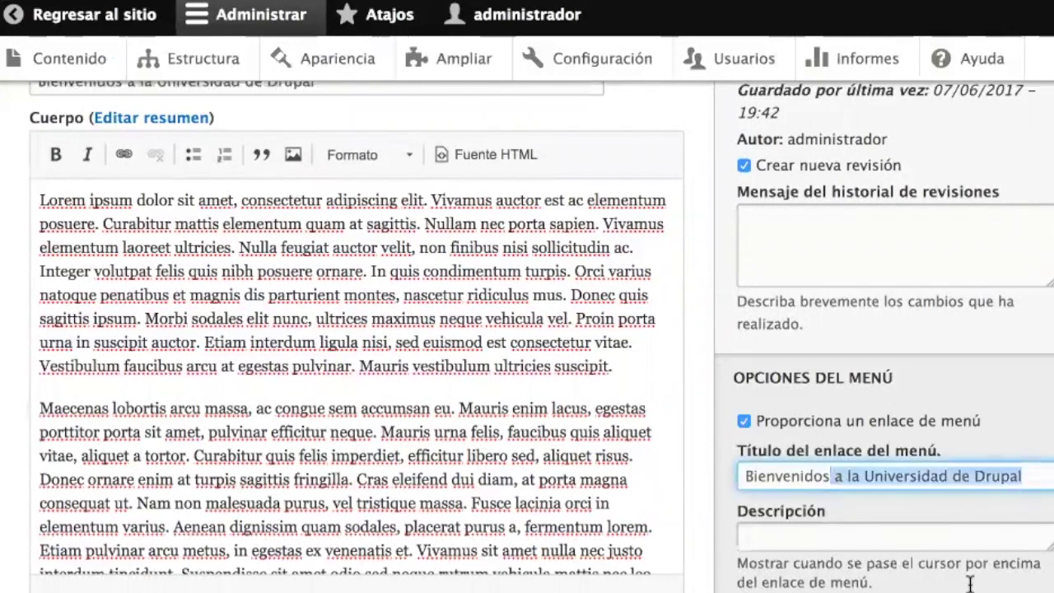
key(BackSpace)
scroll(952, 546, down, 4)
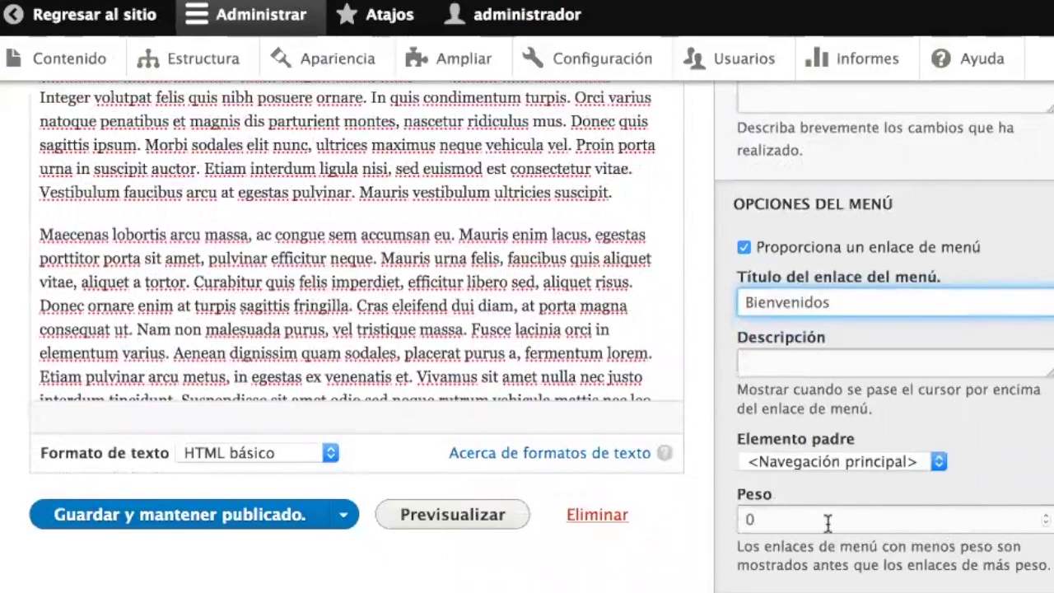
scroll(829, 540, down, 4)
click(140, 342)
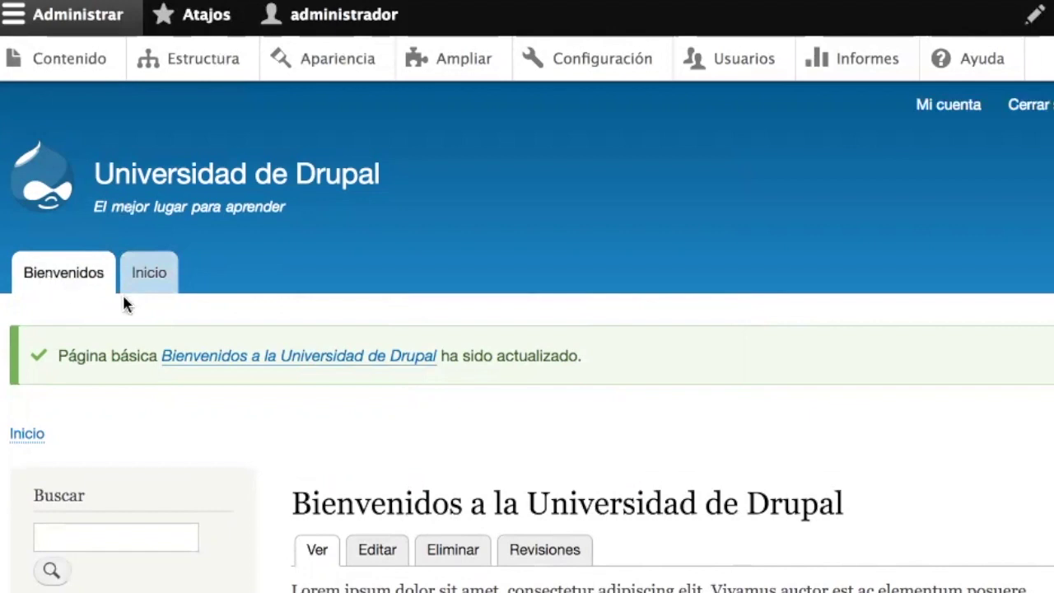
click(383, 550)
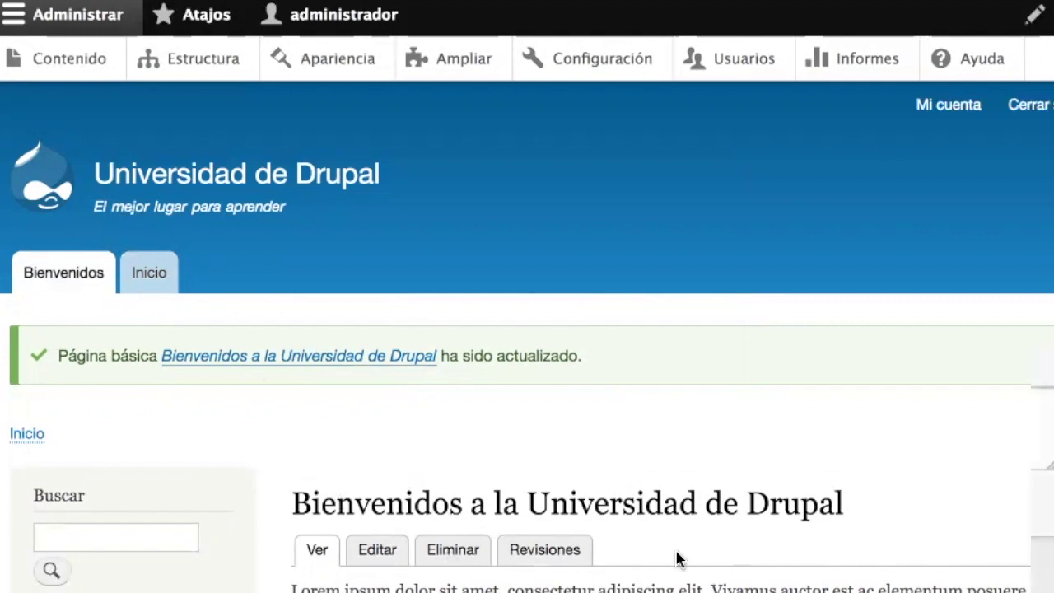
scroll(527, 330, down, 5)
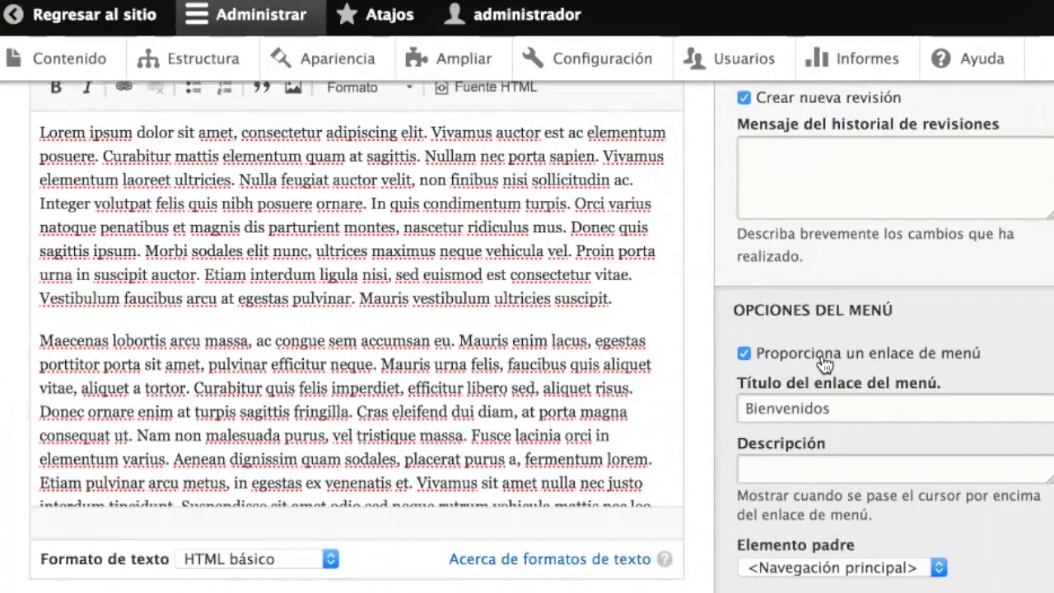
scroll(824, 365, down, 4)
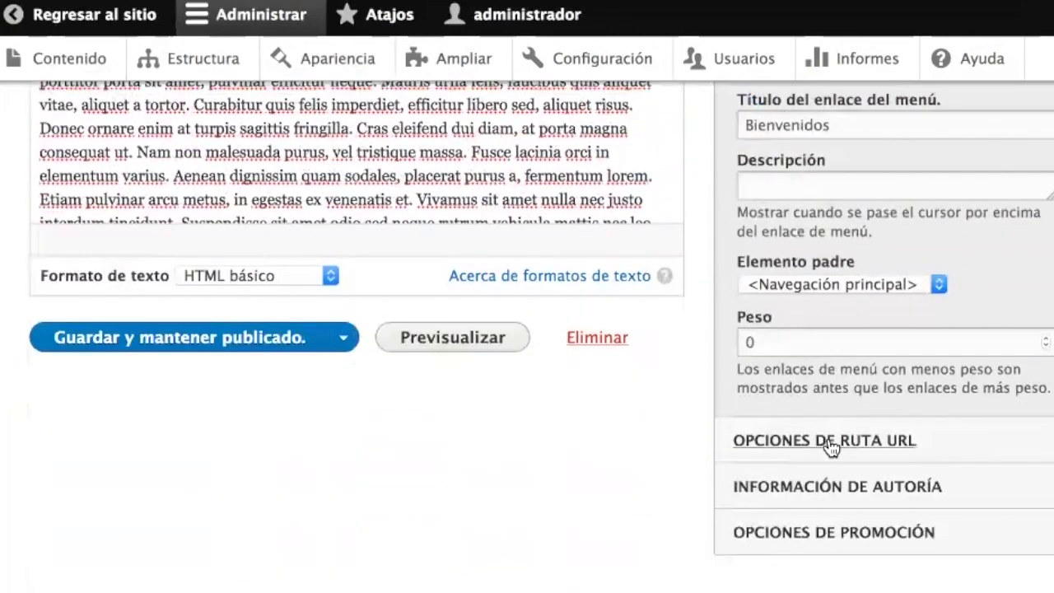
click(830, 447)
scroll(830, 444, up, 6)
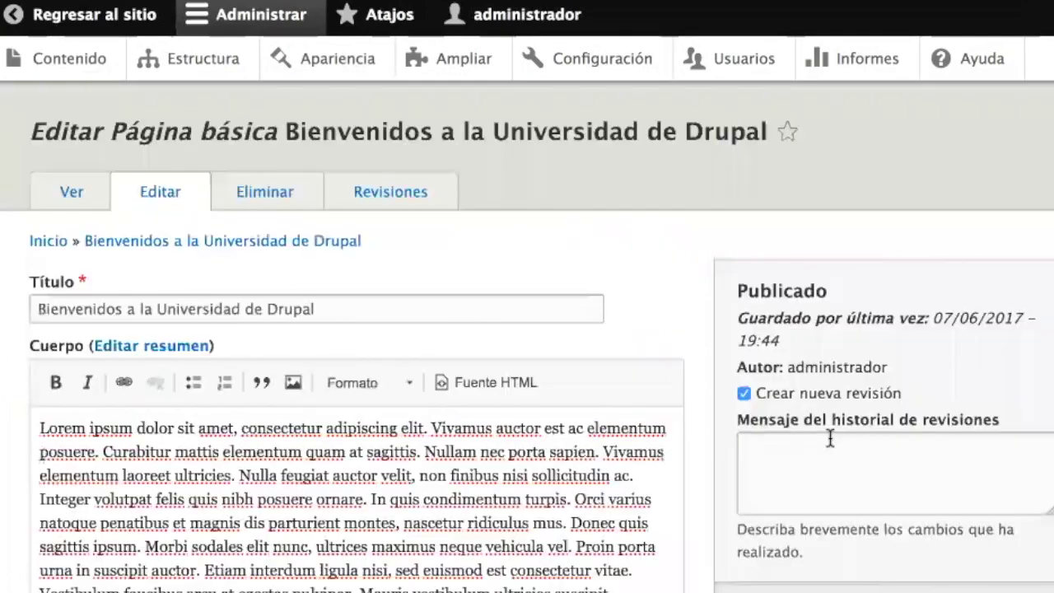
click(86, 17)
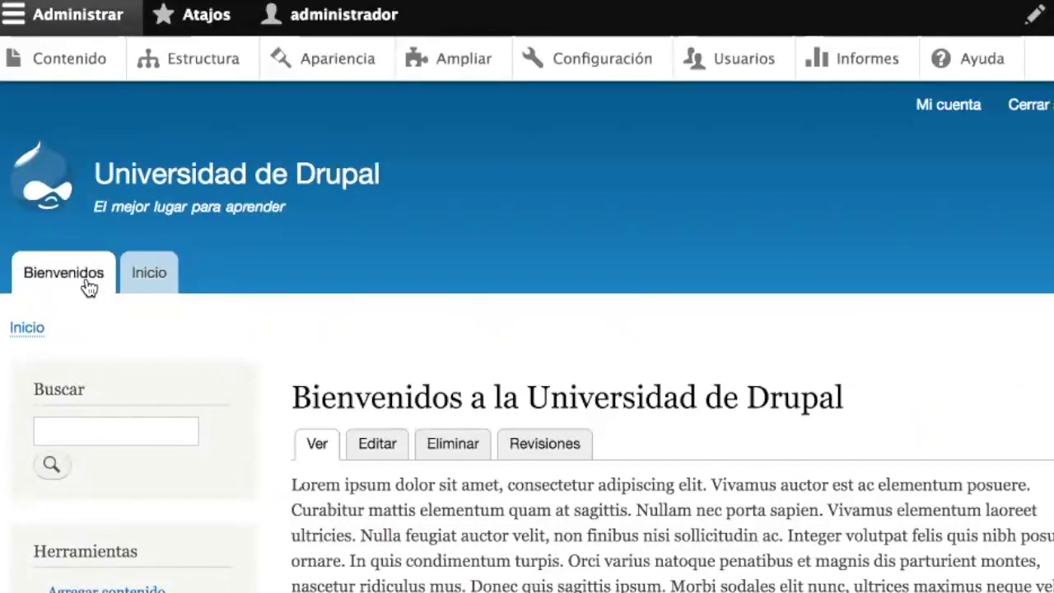
- Browse the Inicio front page articles, starting with Tercer artículo, and return to the top
mouse_move(322, 270)
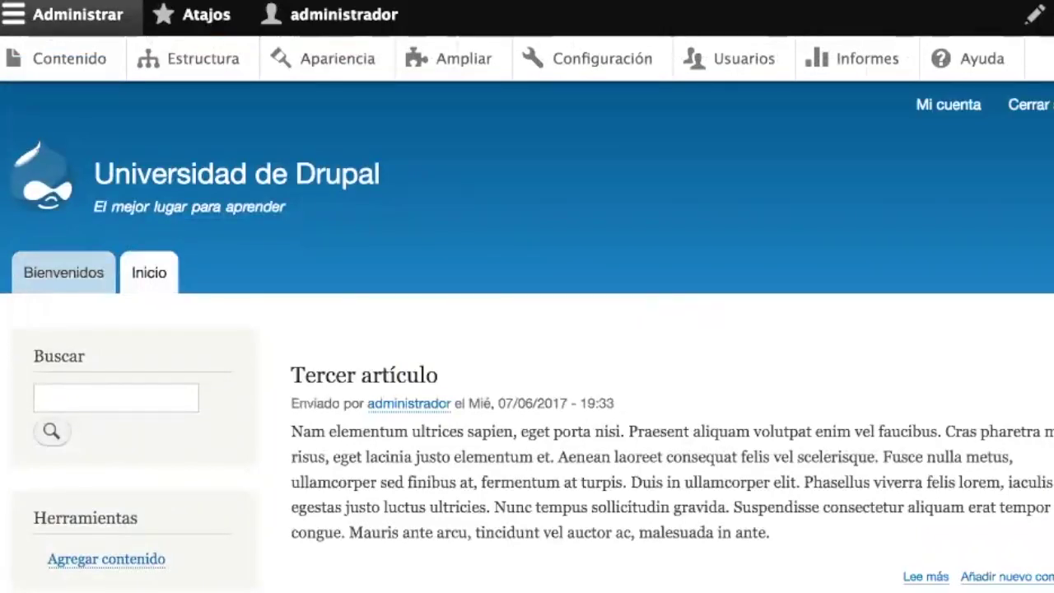
scroll(482, 387, down, 15)
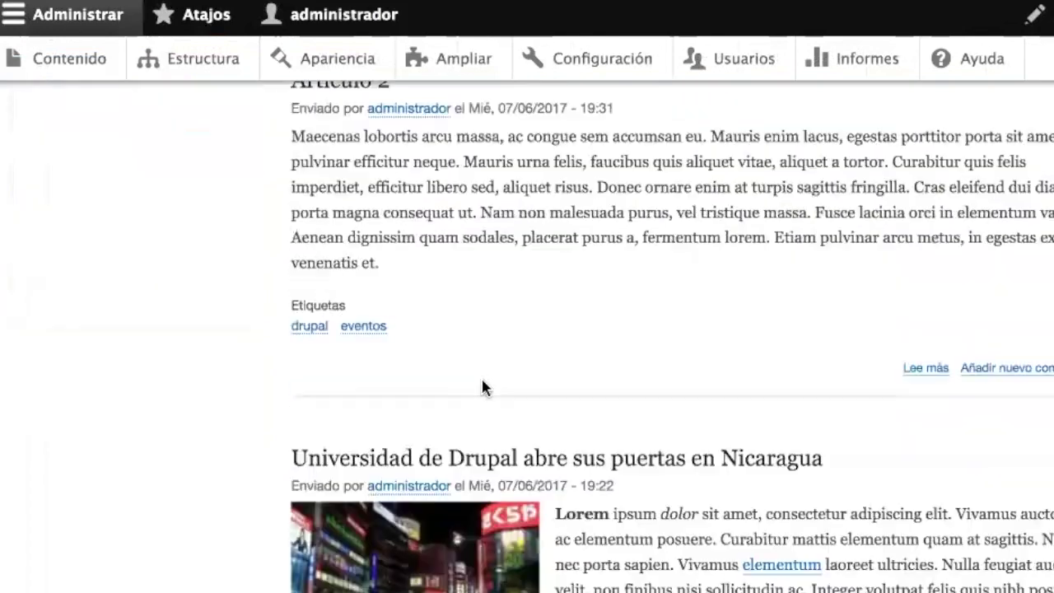
scroll(482, 387, up, 15)
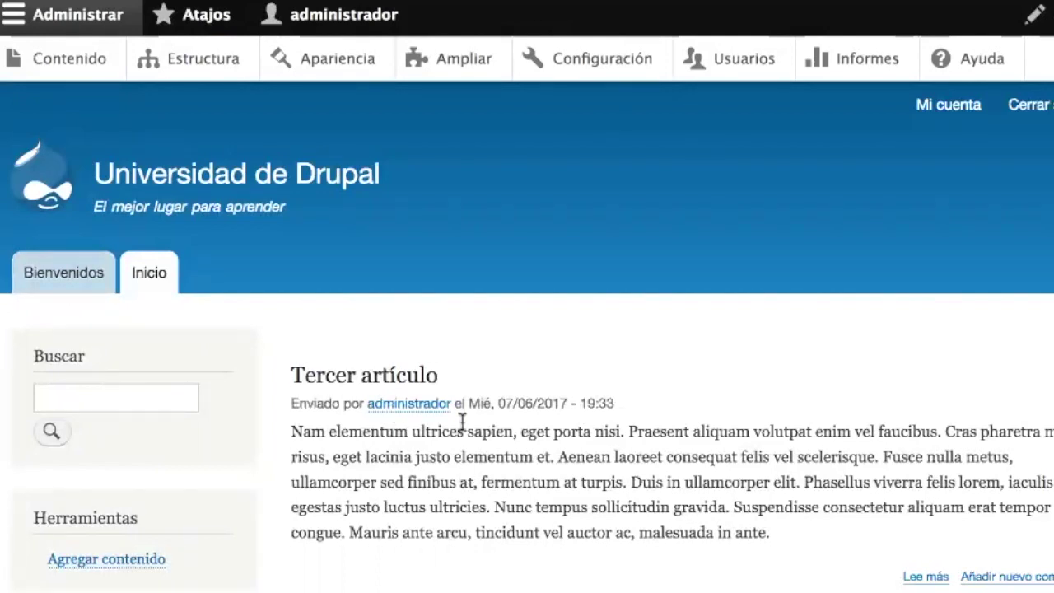
drag(94, 174, 346, 177)
click(382, 174)
- In the basic site settings, rename the site to 'Universidad de Drupal'
click(604, 66)
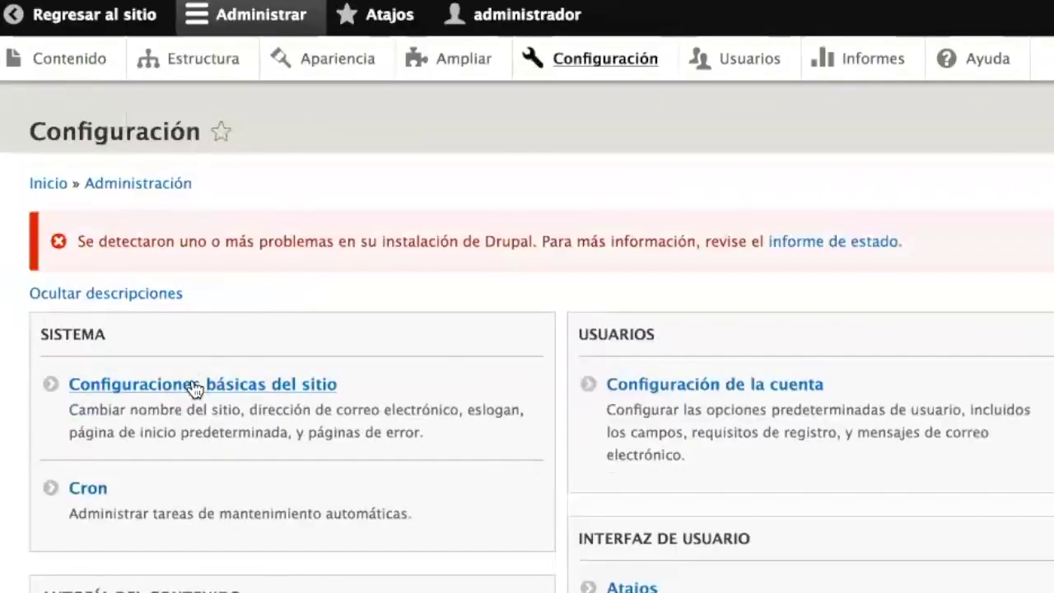
click(193, 383)
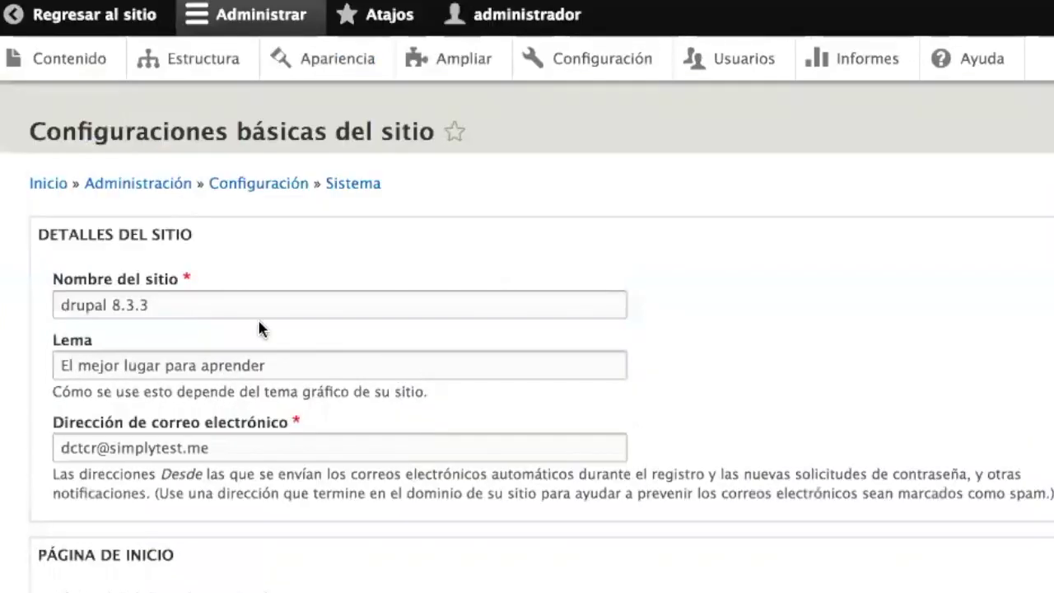
click(218, 304)
drag(149, 305, 62, 304)
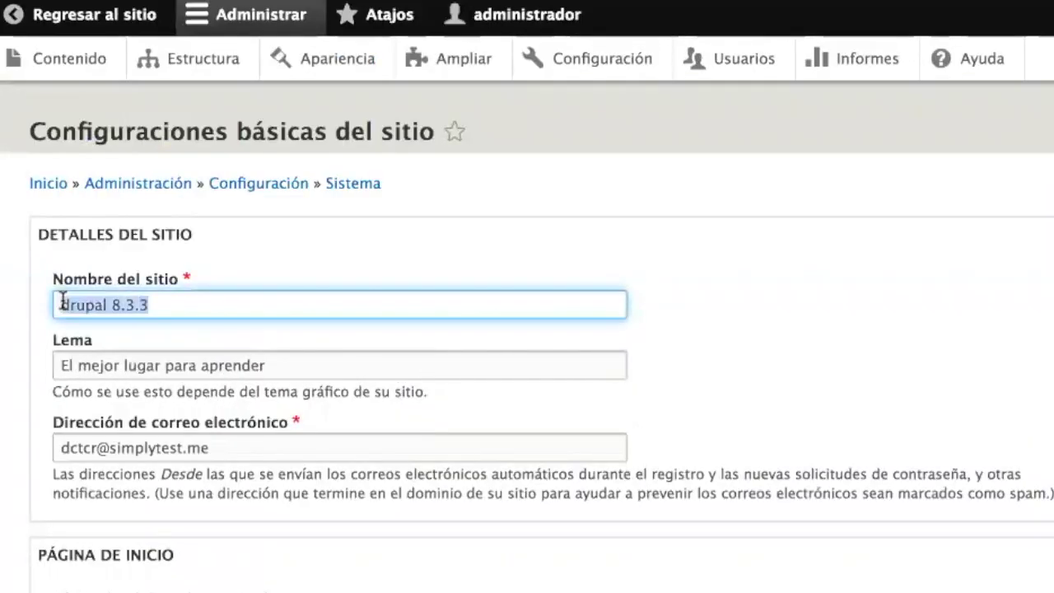
text(Drupal)
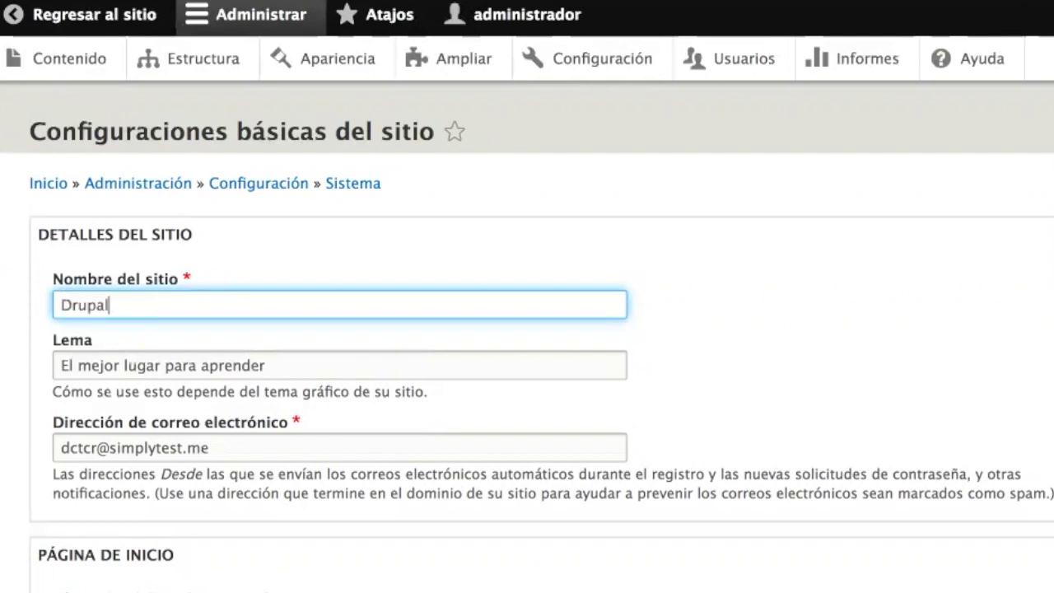
key(super+a)
text(Universidad de Drupal)
- Change the default front page path to /bienvenidos and save the configuration
scroll(225, 386, down, 2)
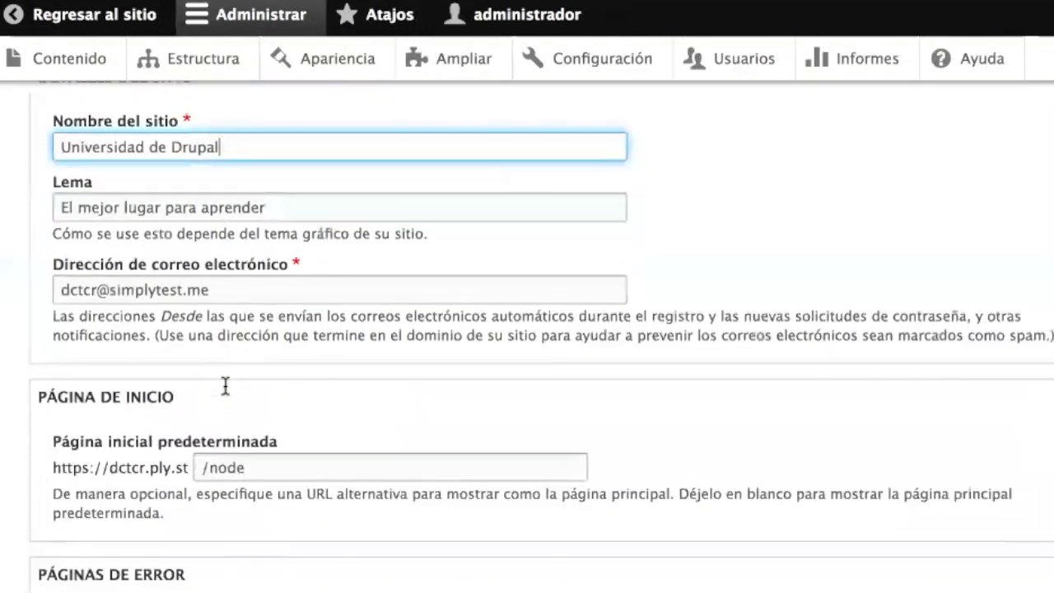
scroll(225, 387, down, 1)
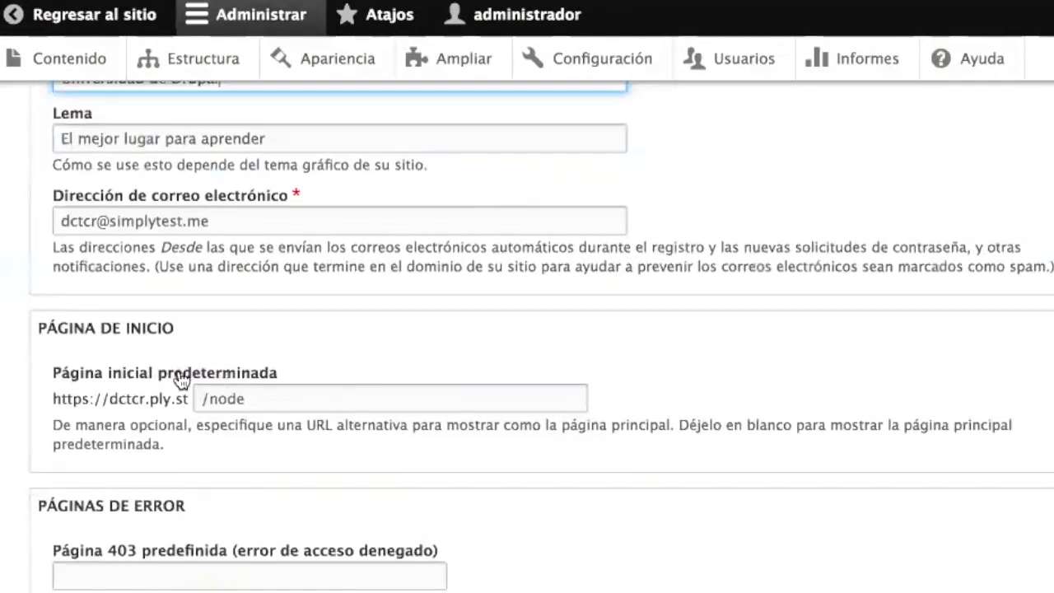
triple_click(277, 399)
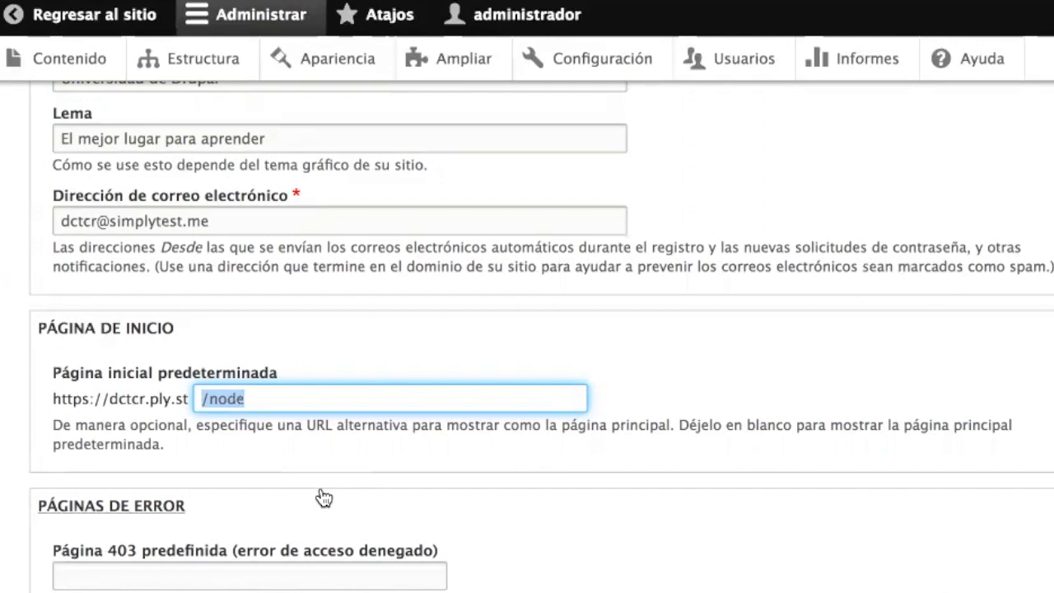
key(Right)
text(/4)
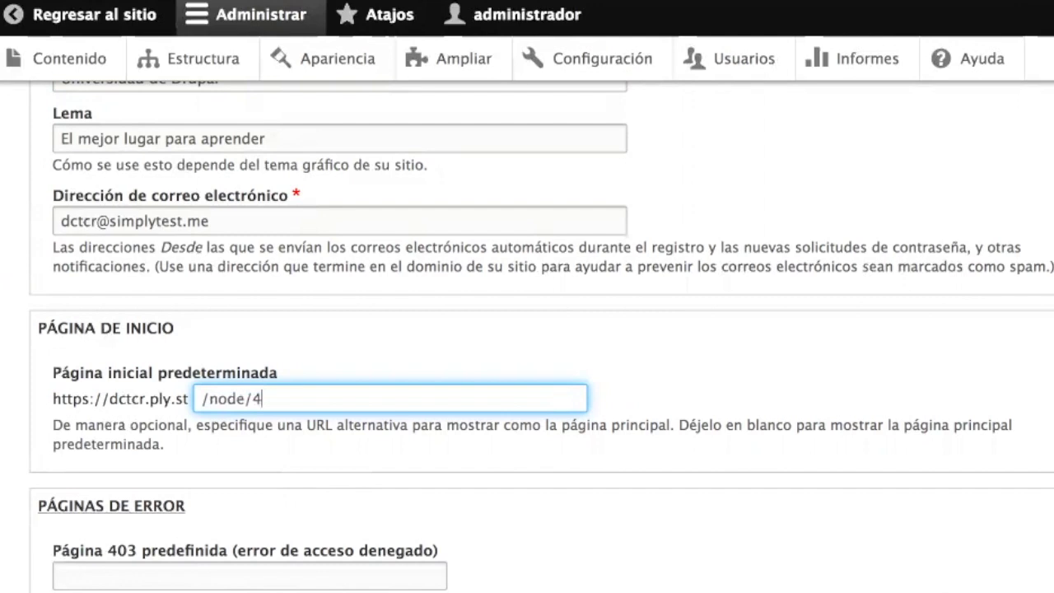
key(shift+Left)
key(shift+Left)
key(shift+Left)
key(shift+Left)
key(shift+Left)
key(shift+Left)
text(bienvenid)
key(BackSpace)
key(BackSpace)
text(idos)
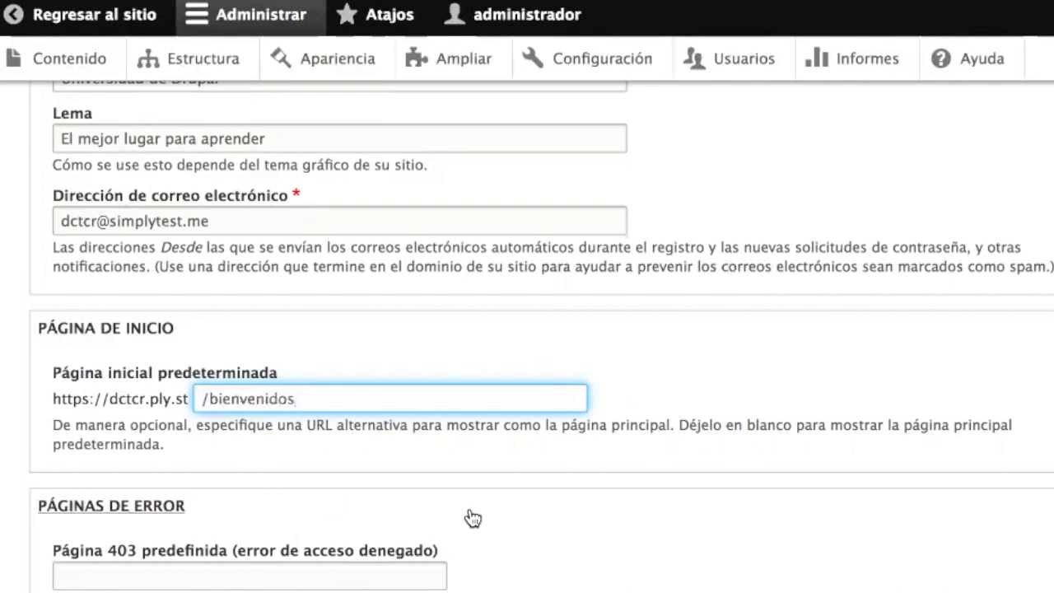
scroll(473, 517, down, 5)
click(144, 536)
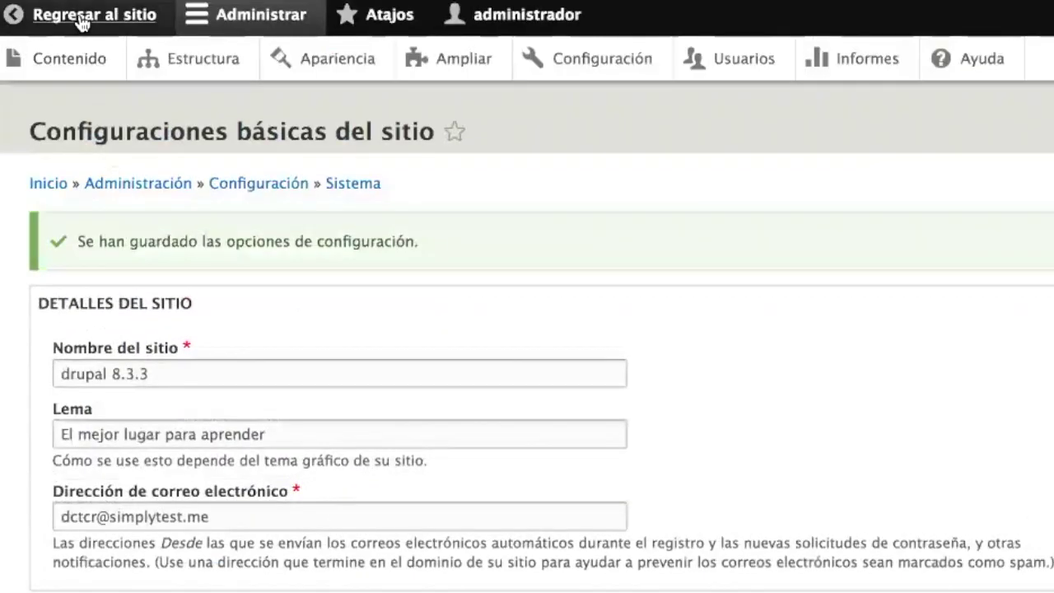
- Return to the public site and scroll through the new Bienvenidos front page
click(83, 19)
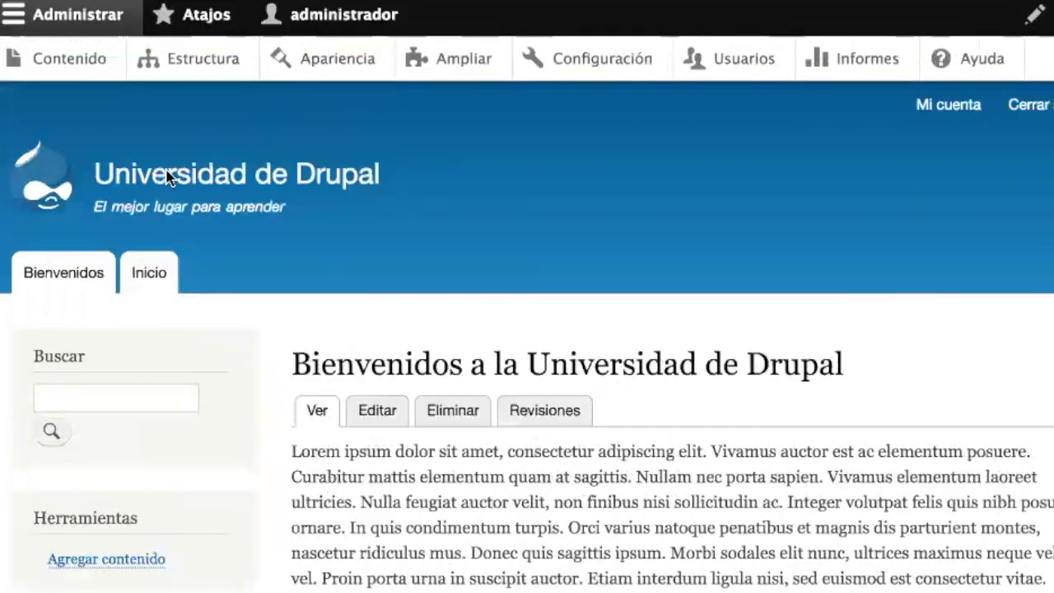
mouse_move(116, 181)
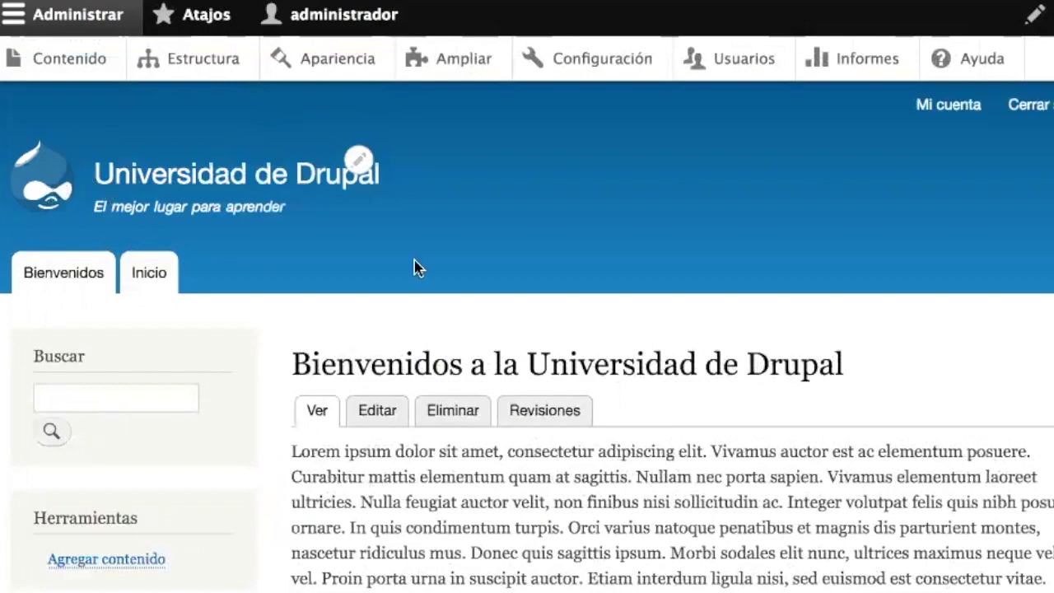
scroll(637, 387, down, 8)
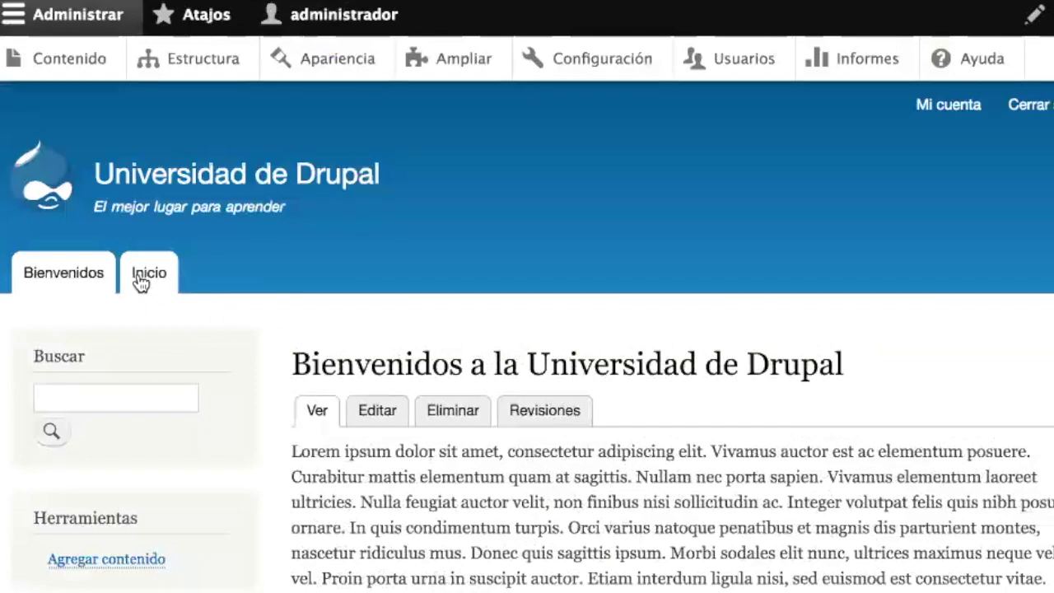
scroll(453, 365, down, 2)
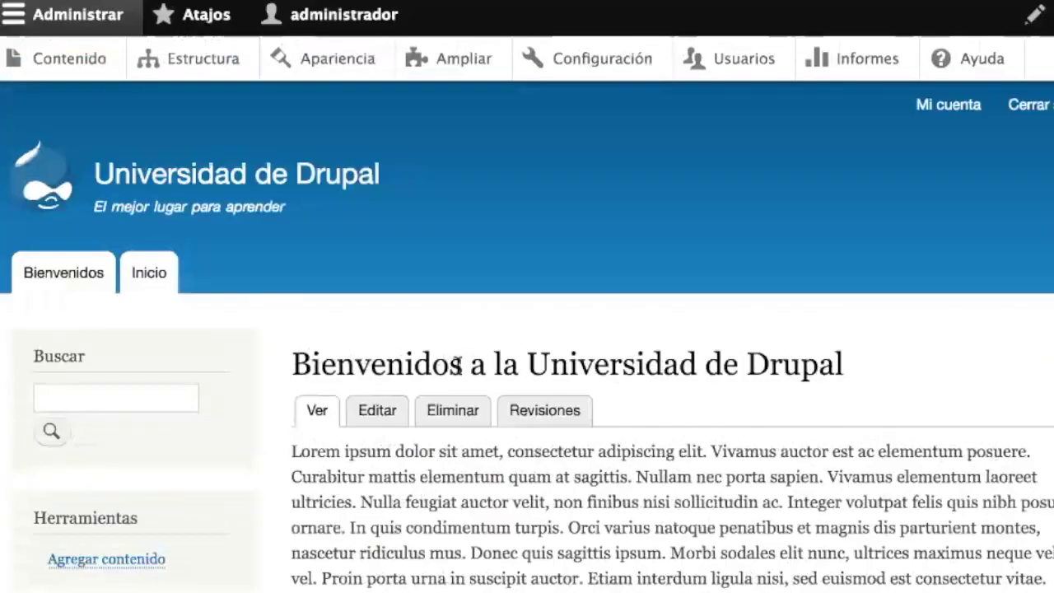
scroll(402, 355, down, 5)
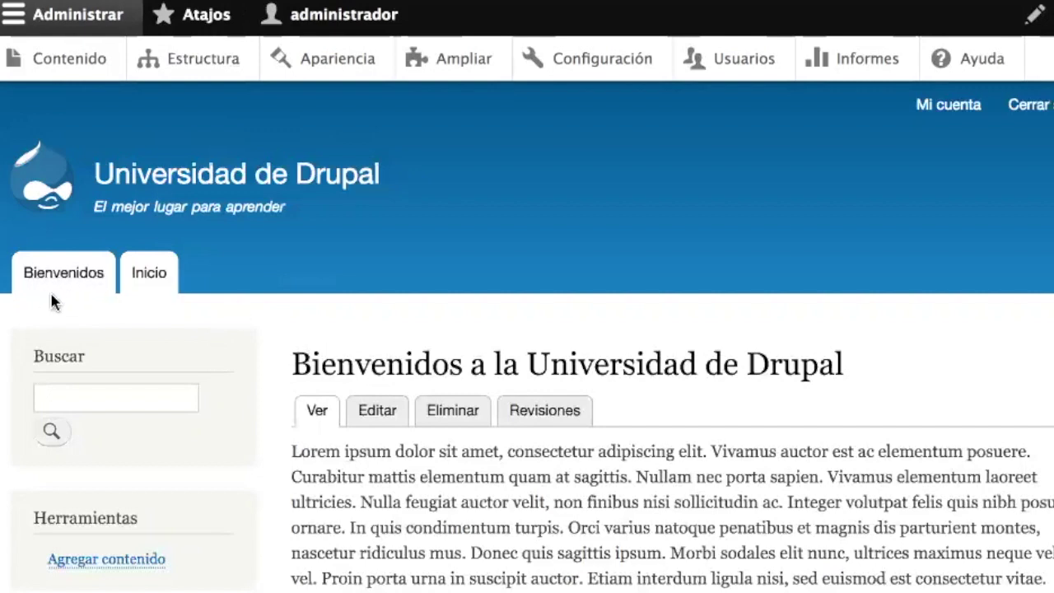
- Remove the welcome page's menu link, review its promotion options, and save it published
click(383, 419)
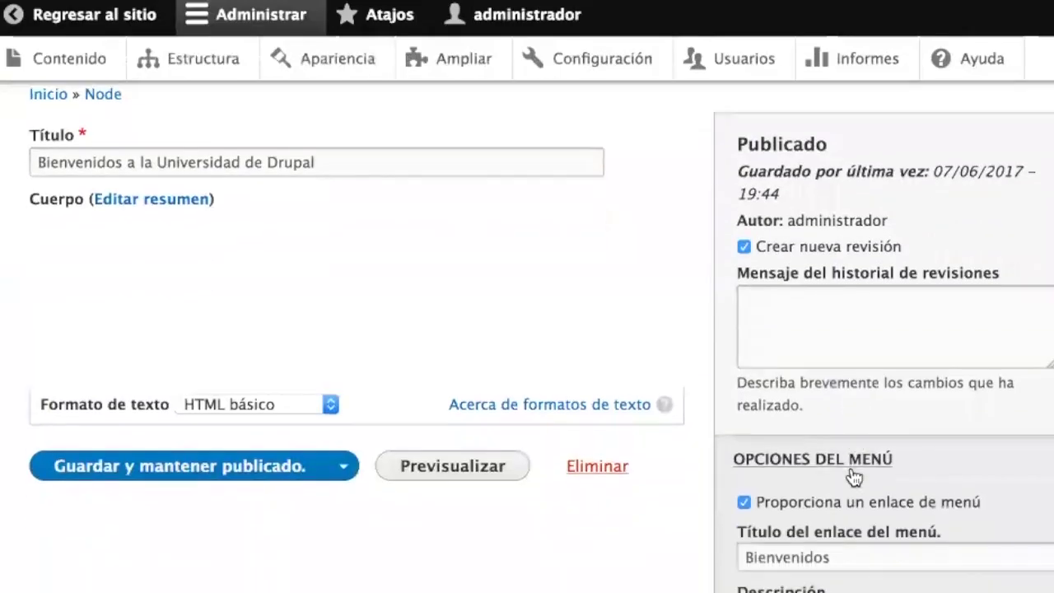
click(784, 505)
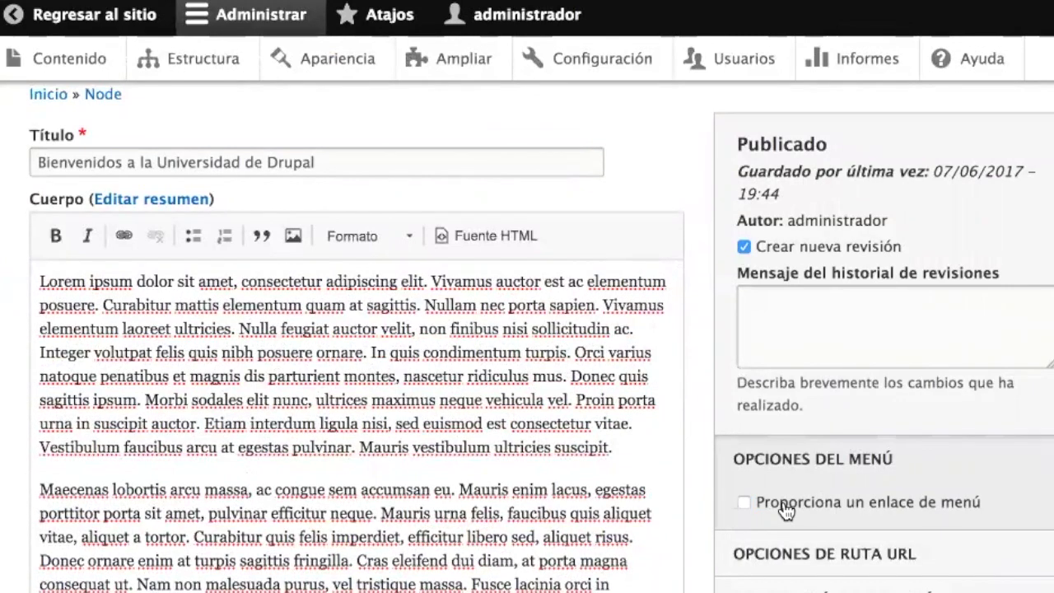
scroll(787, 511, down, 5)
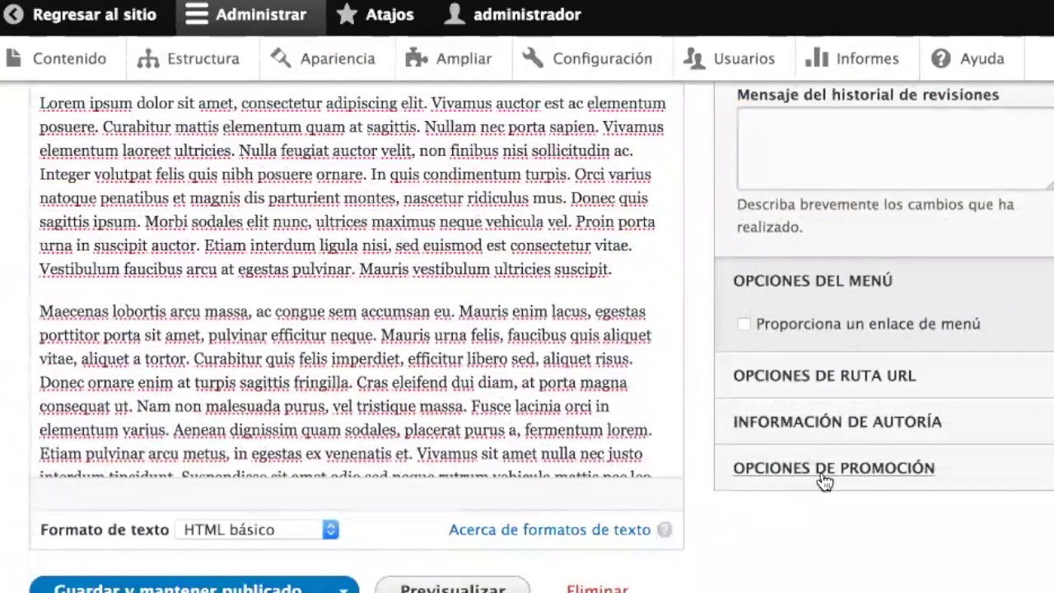
click(831, 469)
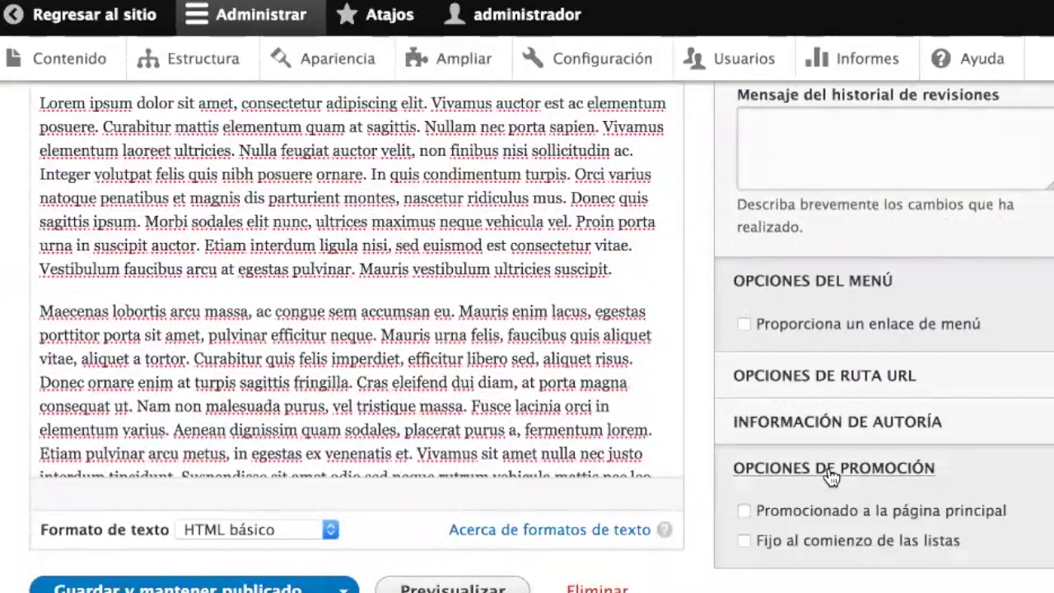
scroll(828, 478, down, 1)
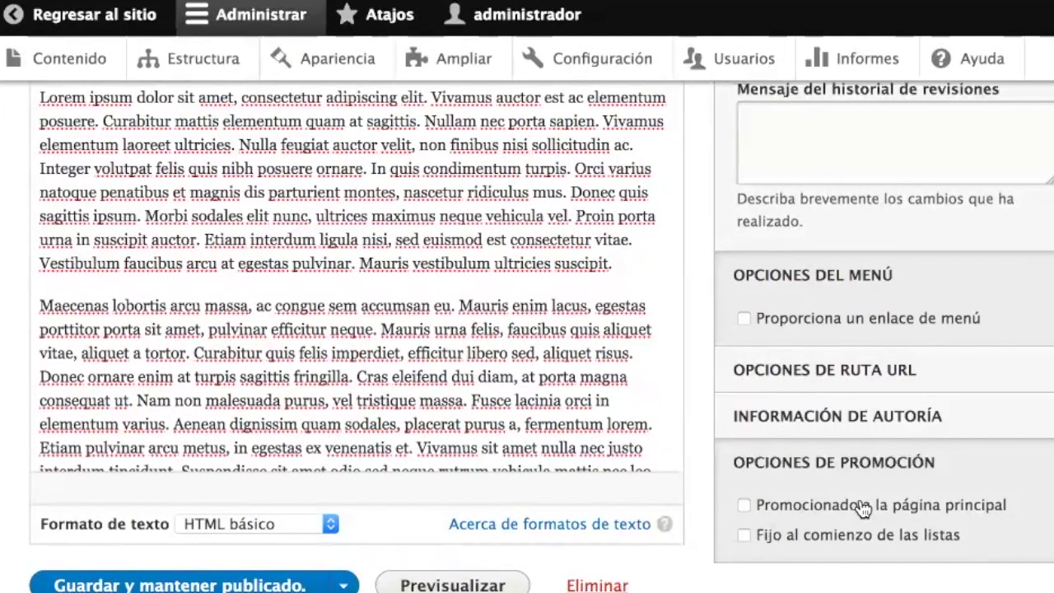
click(184, 586)
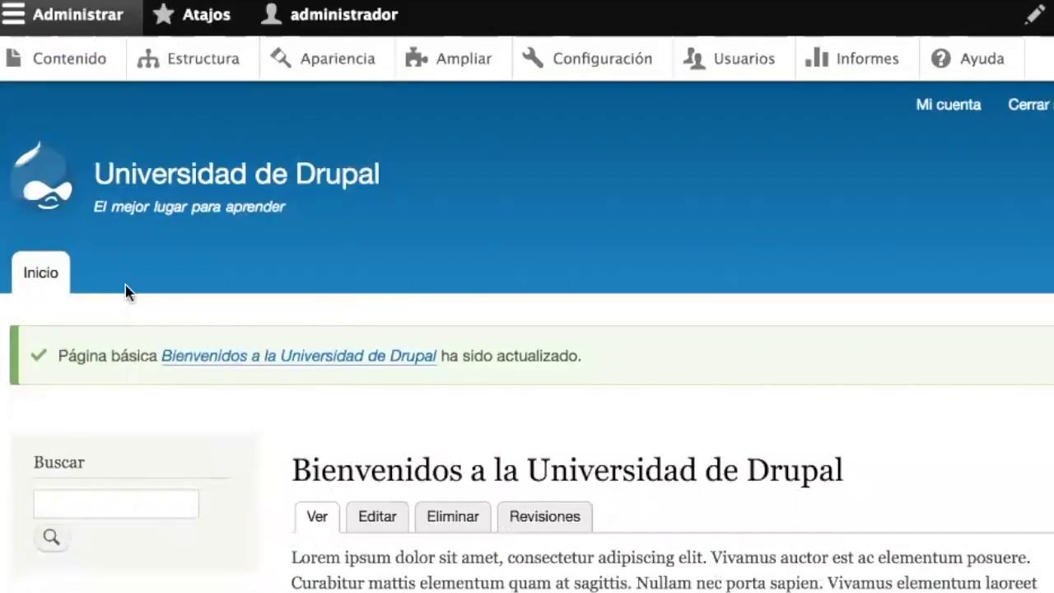
- Reload the home page to confirm the welcome page shows, then go to the content listing
click(45, 276)
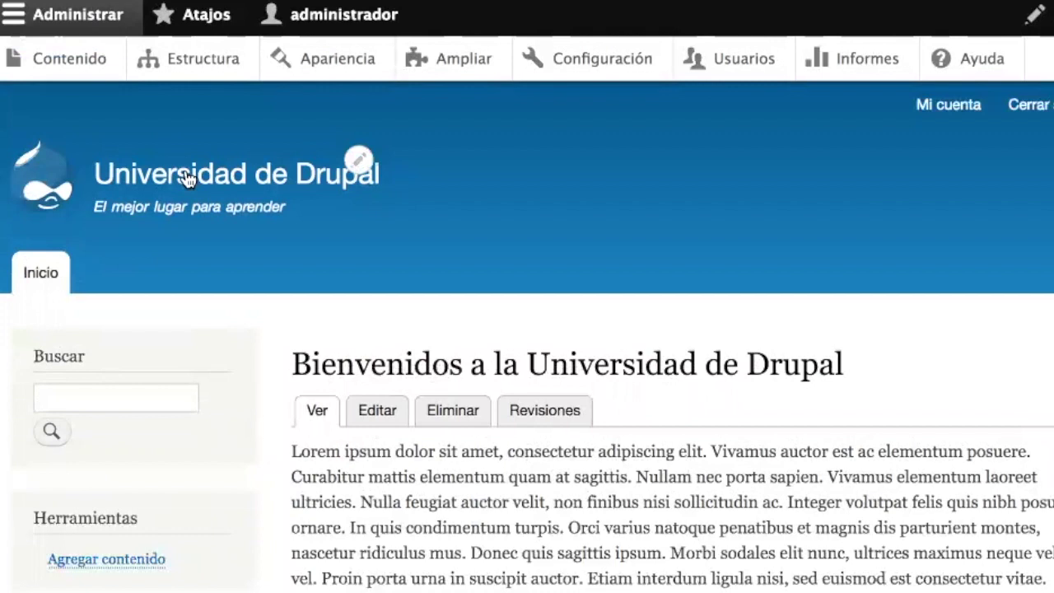
click(49, 183)
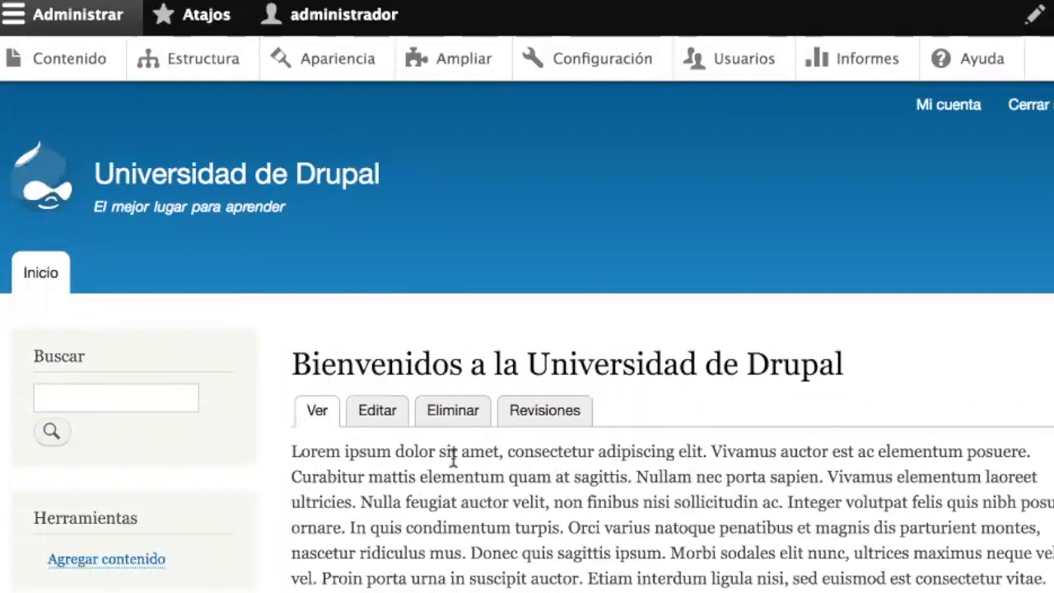
scroll(453, 457, down, 1)
scroll(453, 457, down, 4)
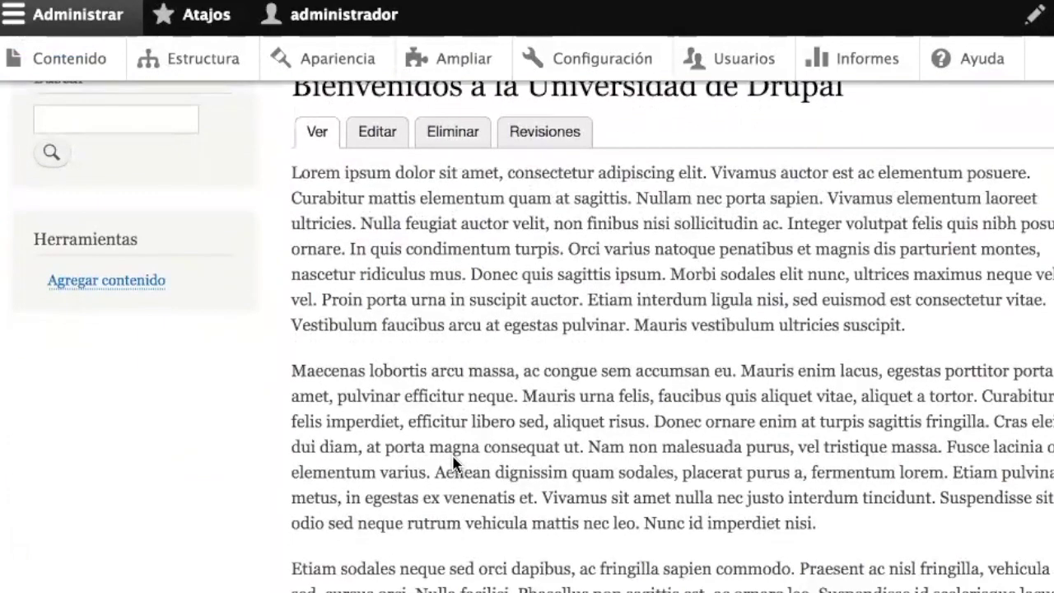
scroll(453, 461, down, 5)
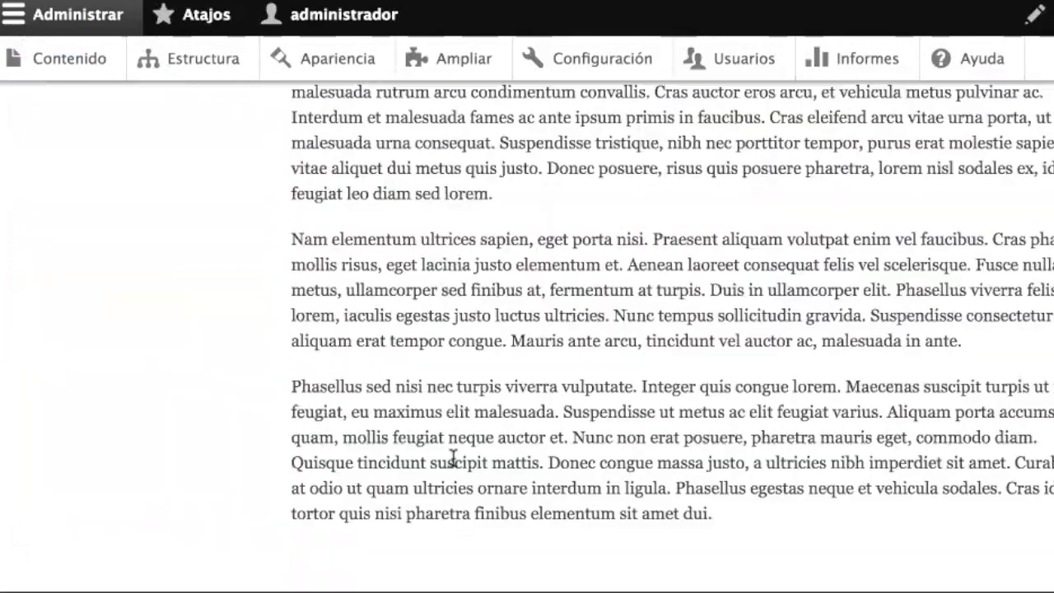
scroll(453, 461, up, 10)
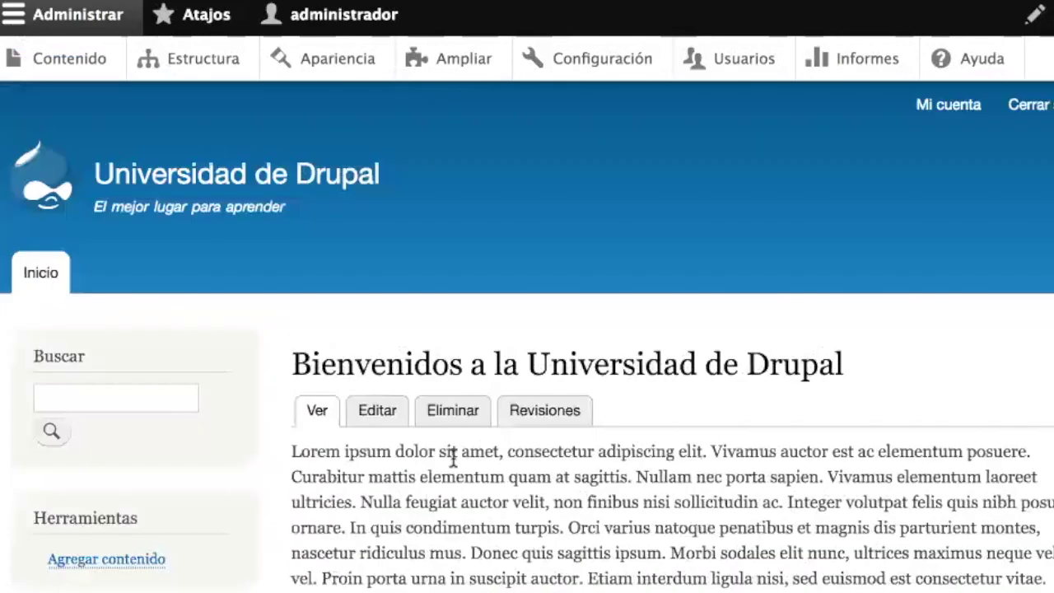
click(70, 60)
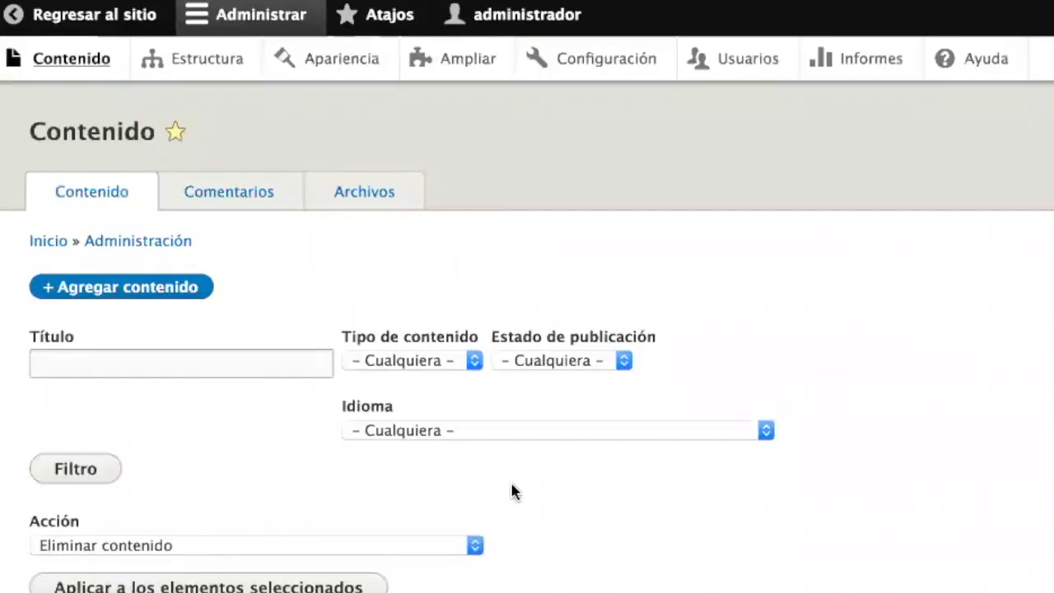
- Scroll the content list, return to the public site, and go to Agregar contenido
scroll(513, 489, down, 3)
scroll(565, 507, down, 3)
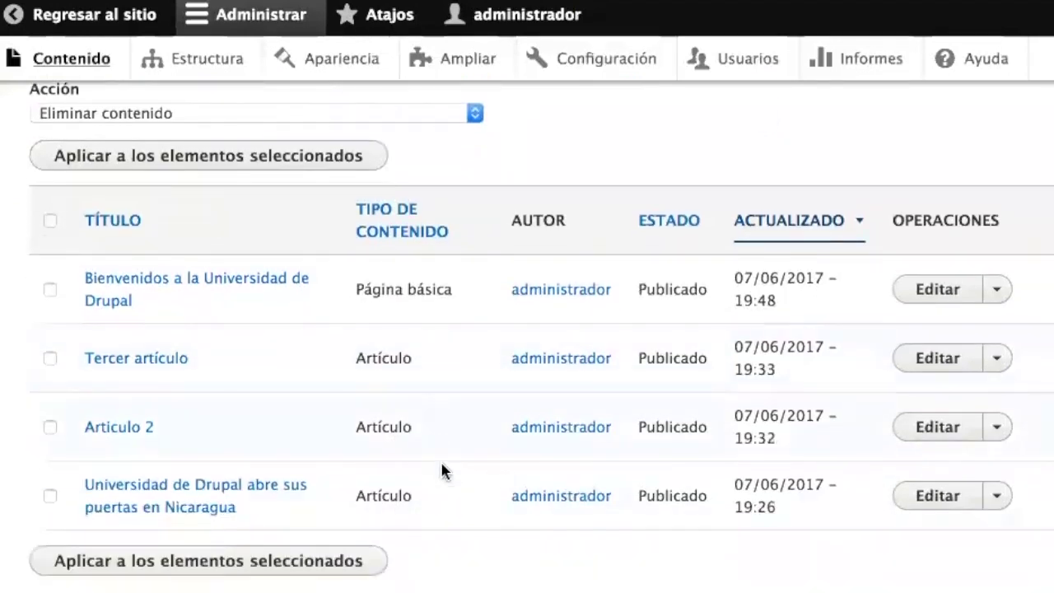
scroll(313, 231, up, 5)
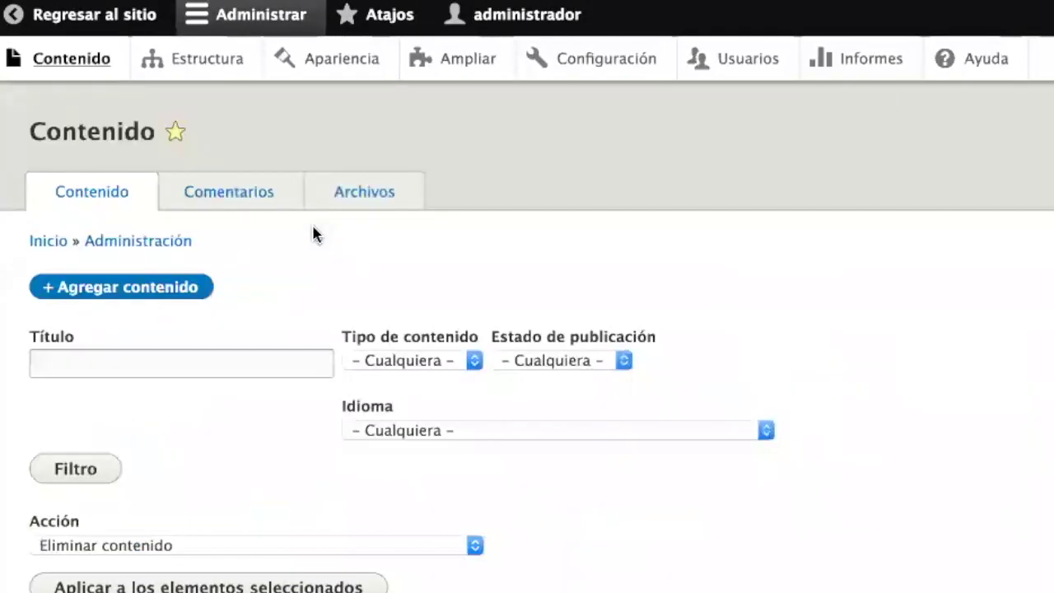
click(67, 29)
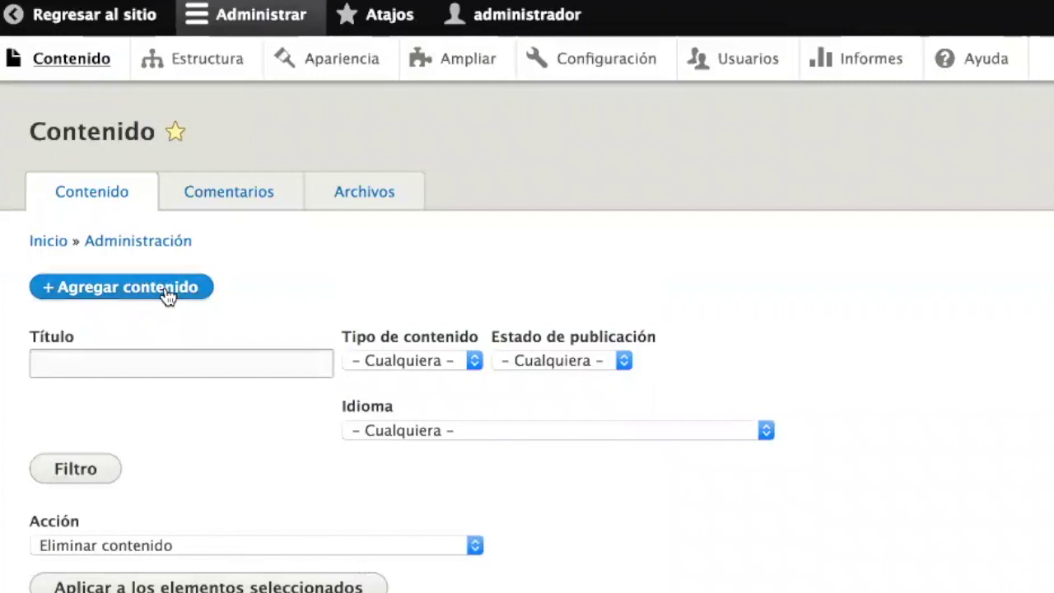
click(167, 295)
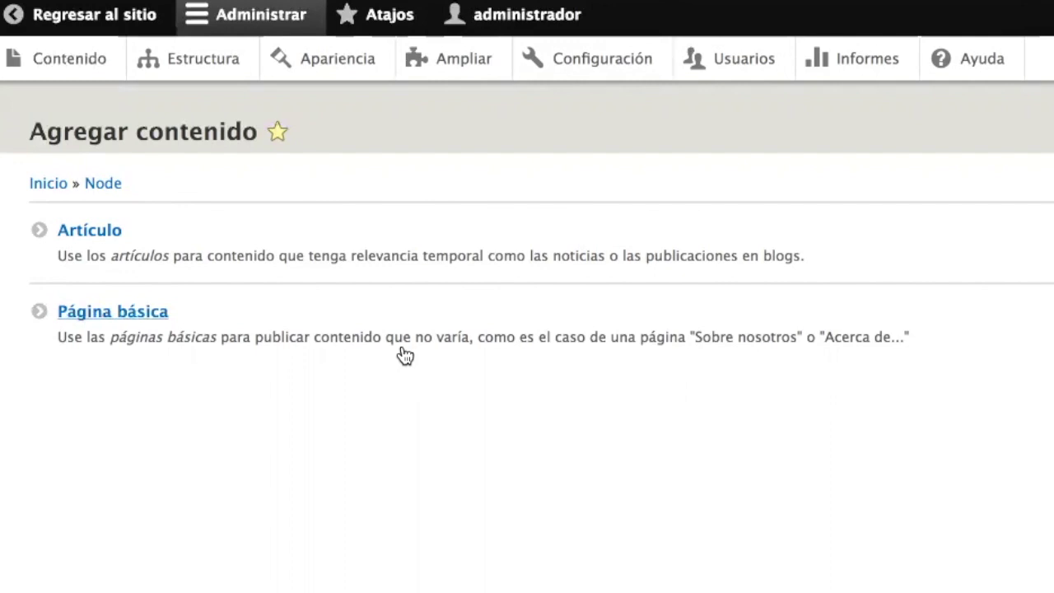
- Go through Estructura > Tipos de contenido to edit the Artículo content type
click(191, 63)
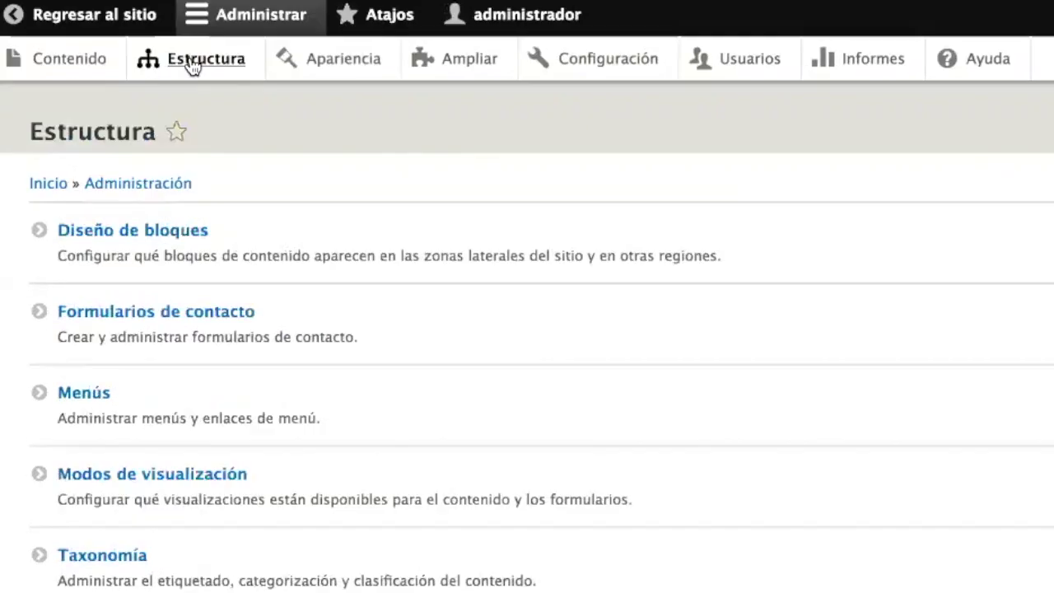
scroll(318, 353, down, 5)
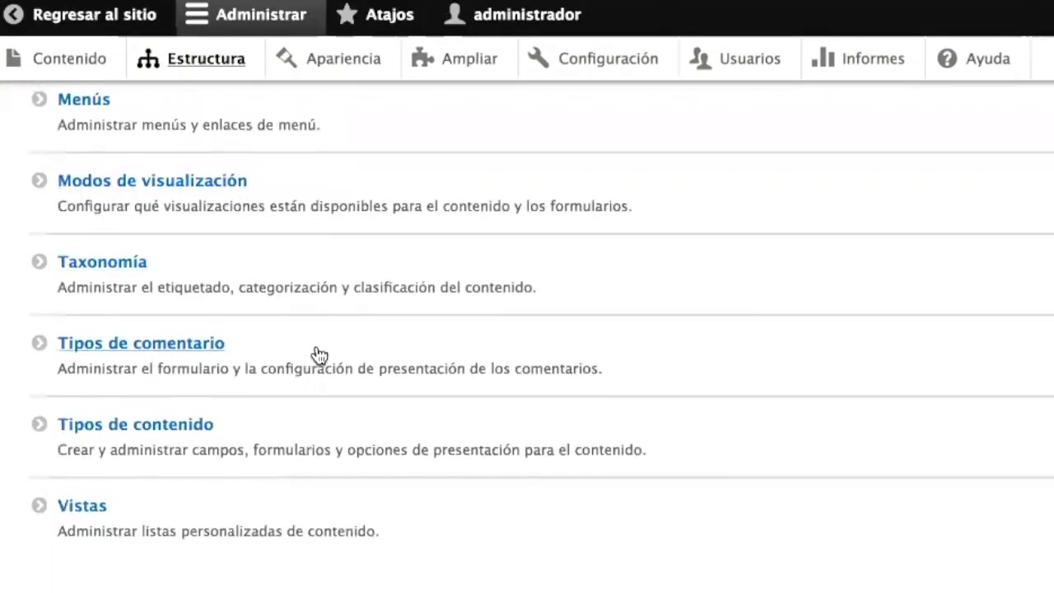
click(146, 427)
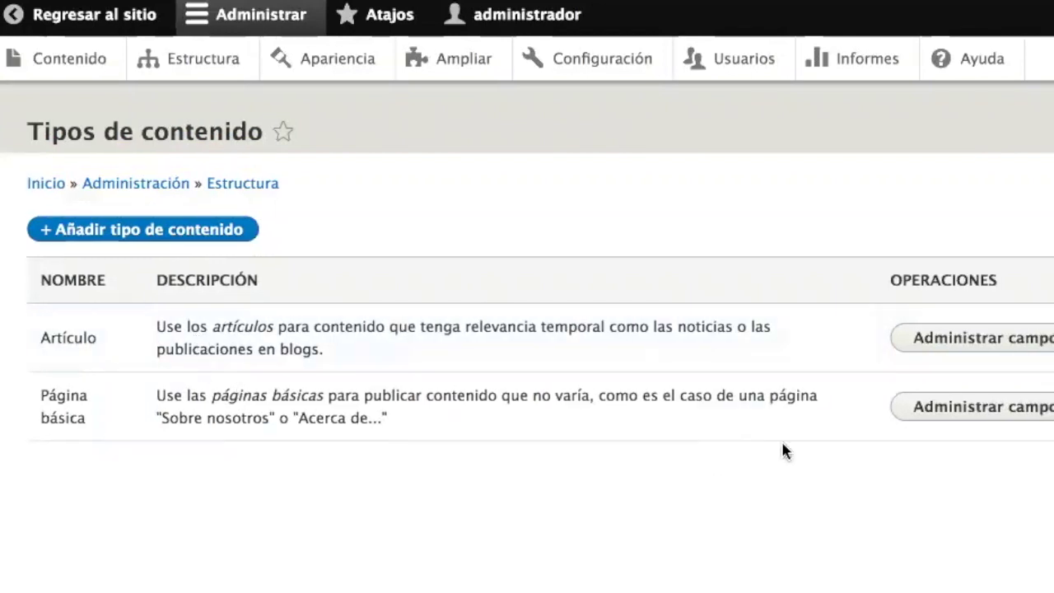
click(931, 346)
click(934, 410)
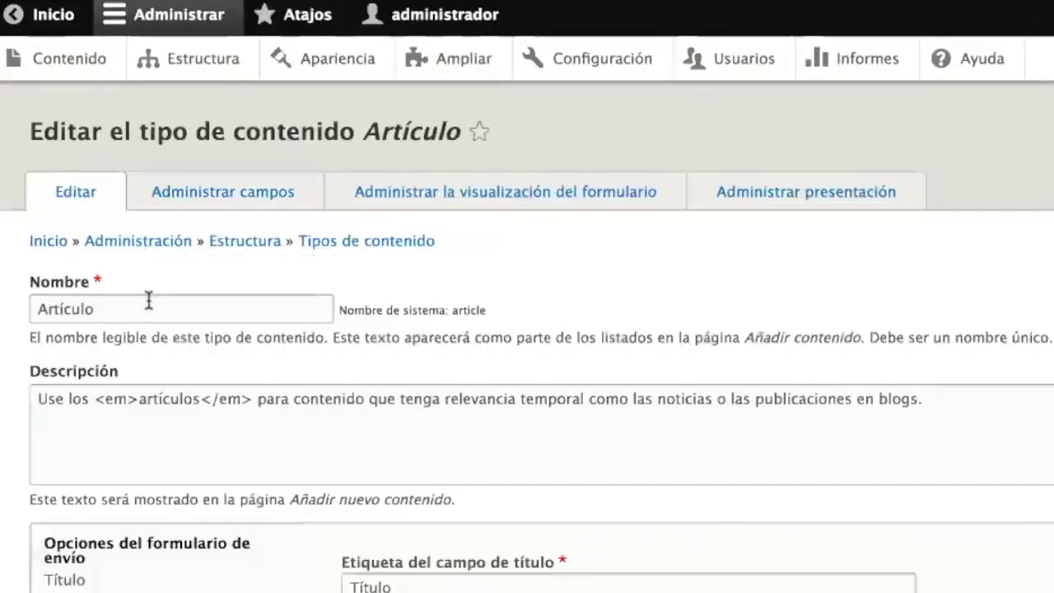
- Review the Publicado and Crear nueva revisión defaults for Artículo and Página básica
click(148, 301)
scroll(268, 348, down, 5)
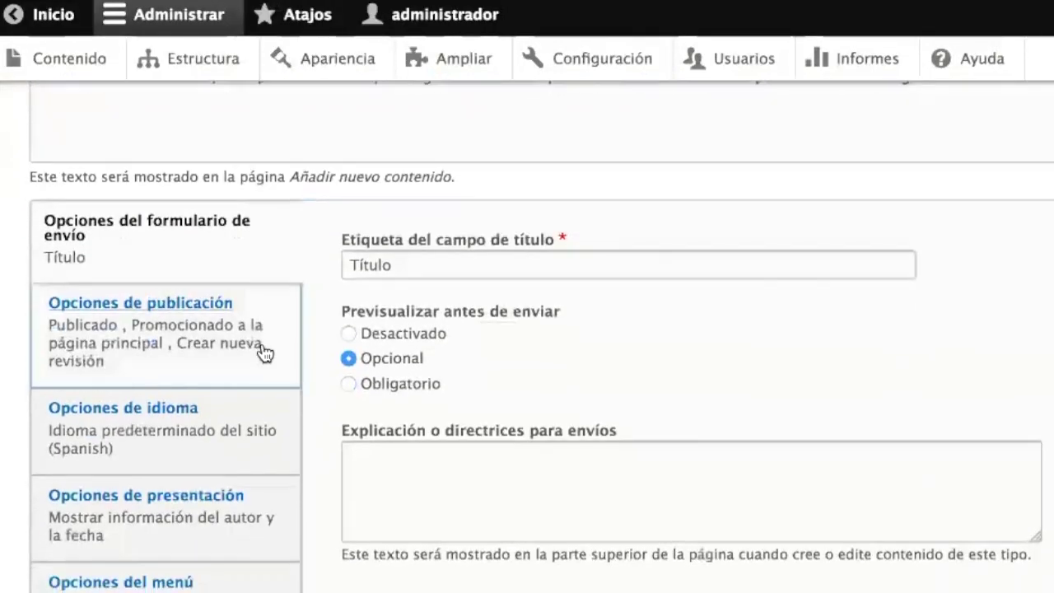
scroll(184, 344, down, 1)
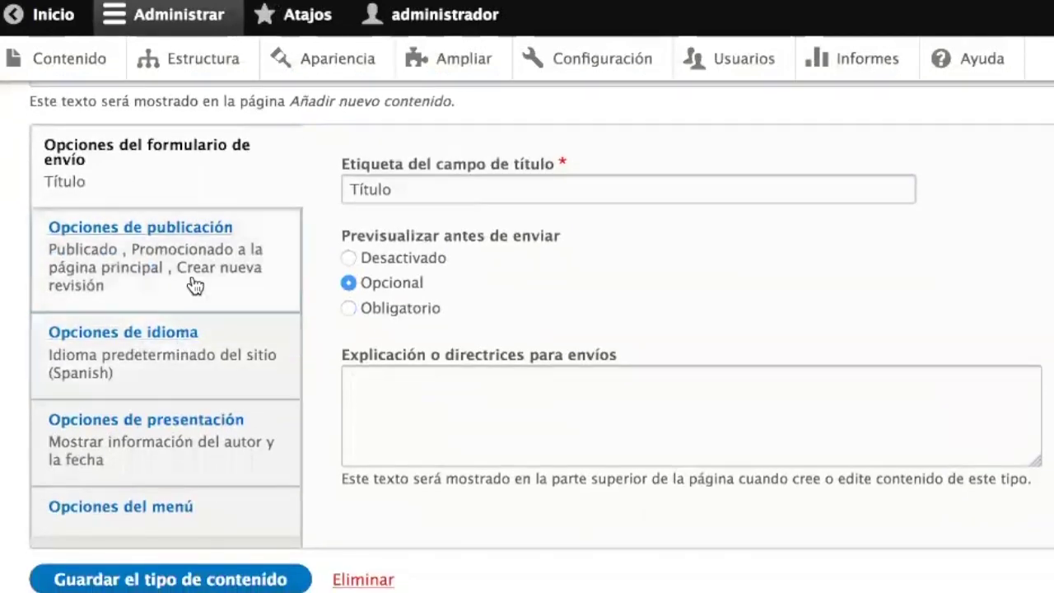
click(194, 285)
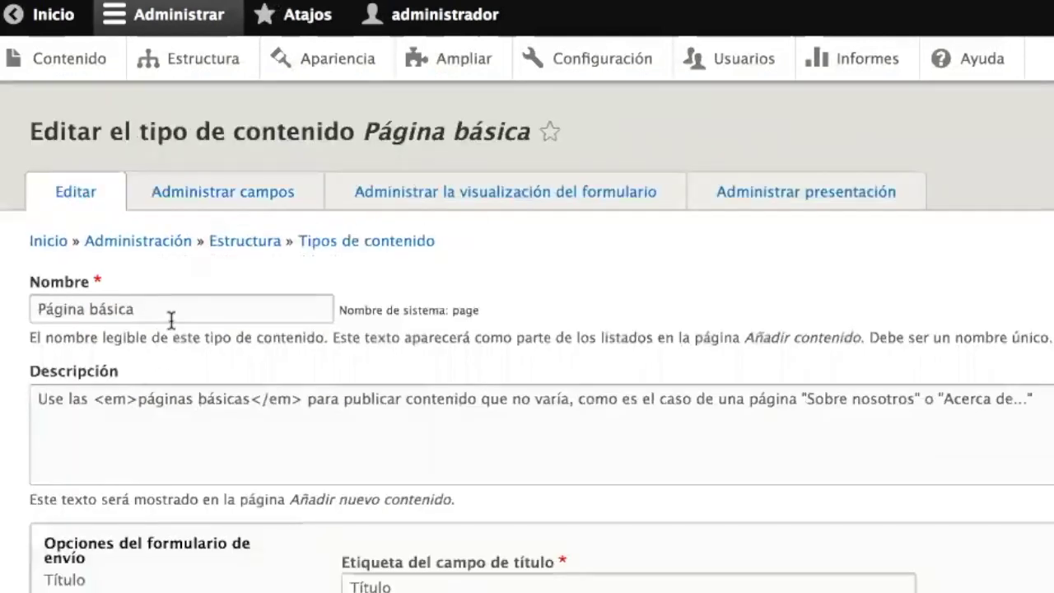
scroll(173, 313, down, 3)
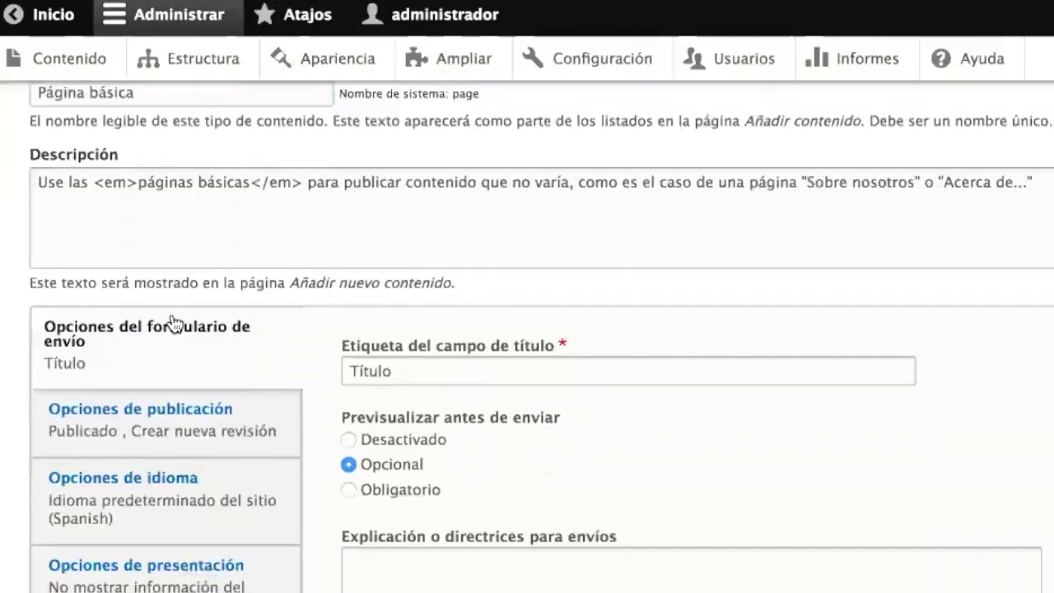
click(122, 429)
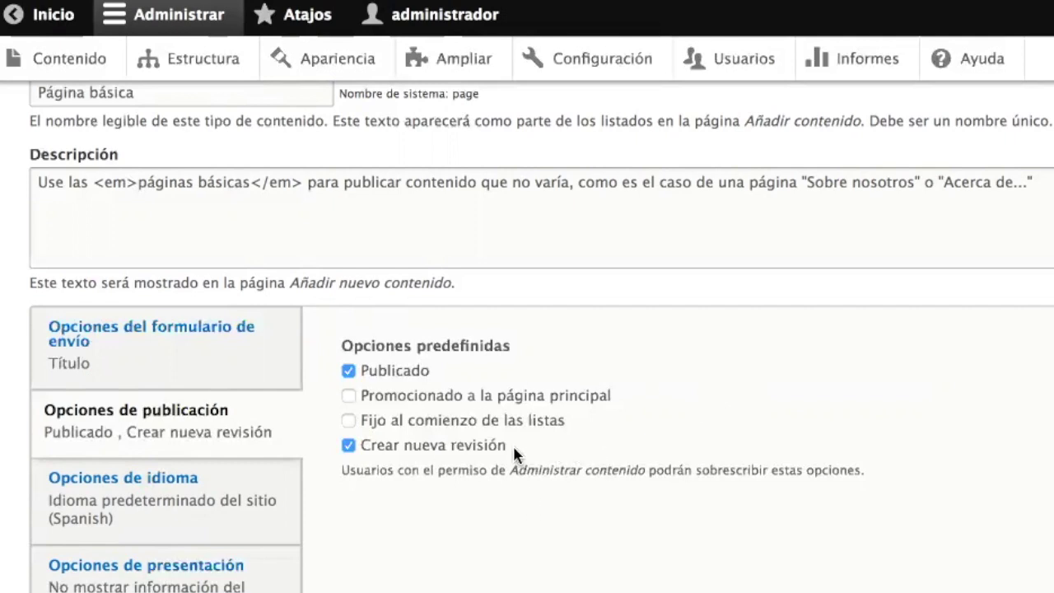
drag(511, 451, 365, 458)
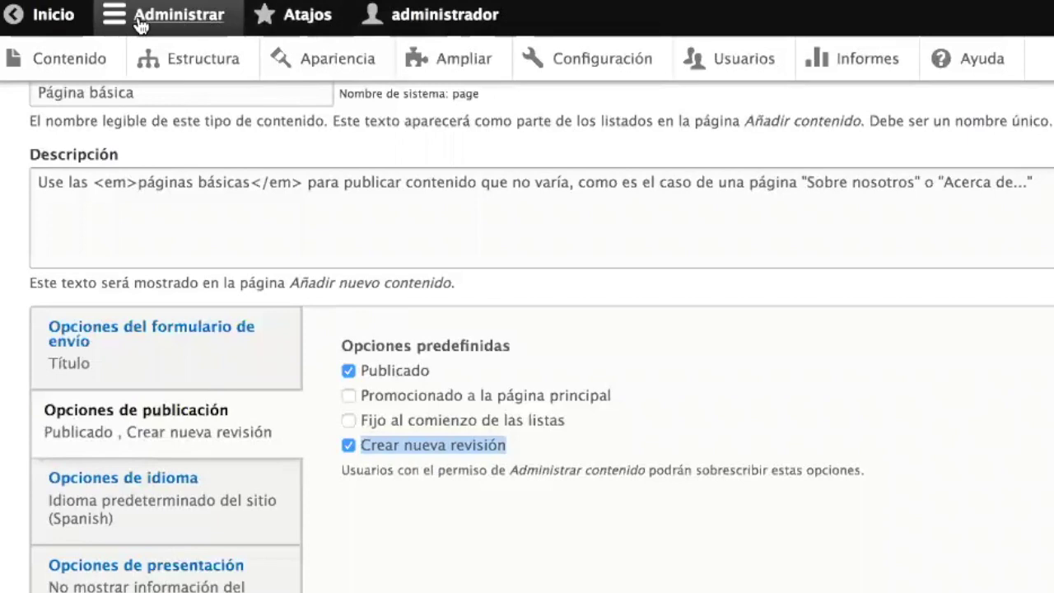
click(56, 70)
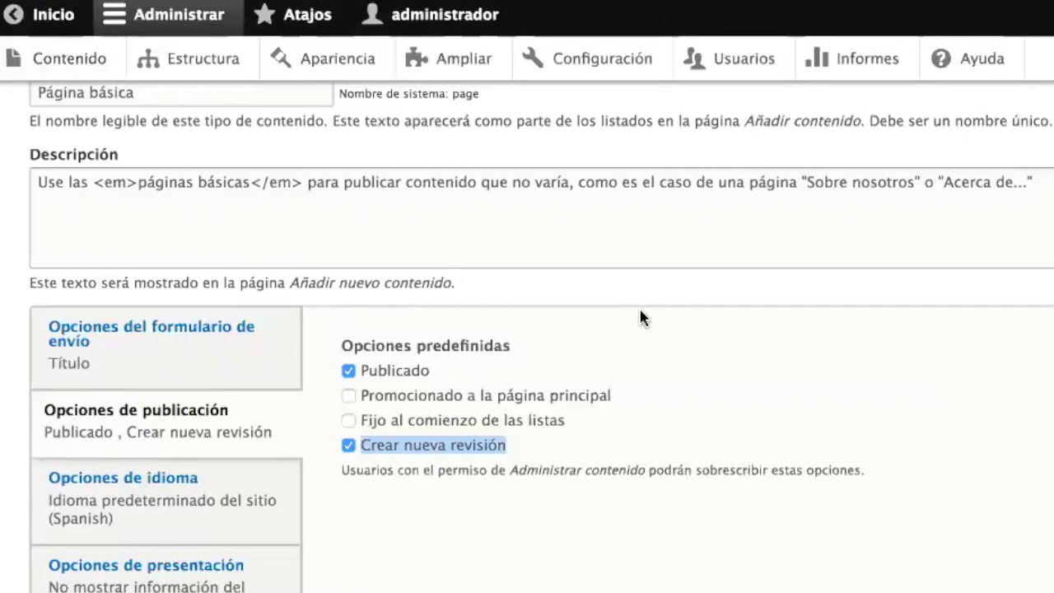
scroll(531, 442, down, 5)
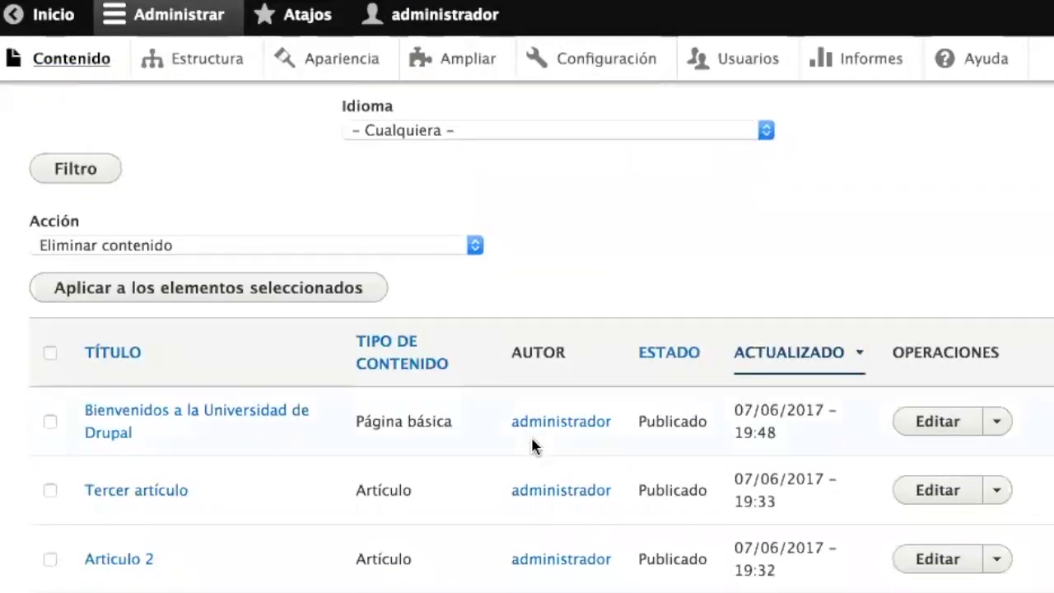
- Delete the welcome page's opening paragraphs through 'ante.', keeping only the Phasellus paragraph, and save
click(165, 423)
scroll(466, 486, down, 4)
scroll(386, 205, down, 1)
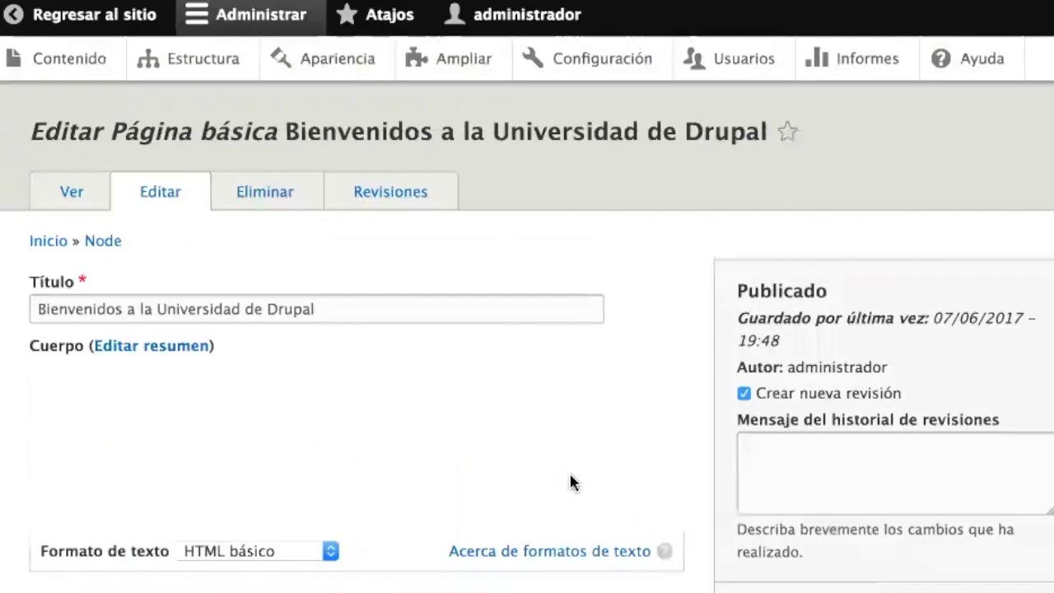
scroll(571, 477, down, 10)
scroll(570, 476, down, 2)
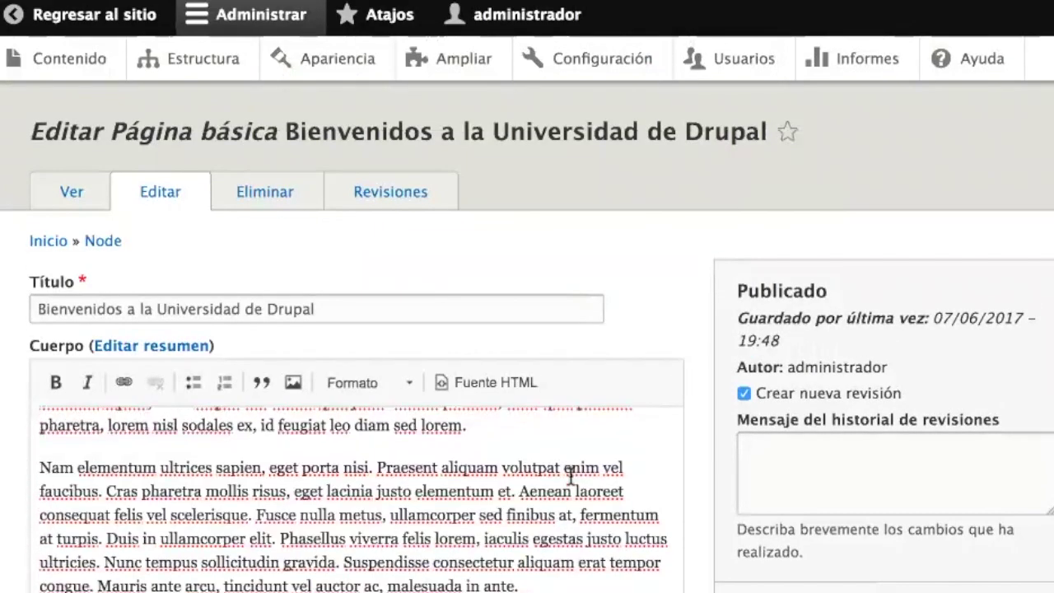
scroll(748, 569, down, 5)
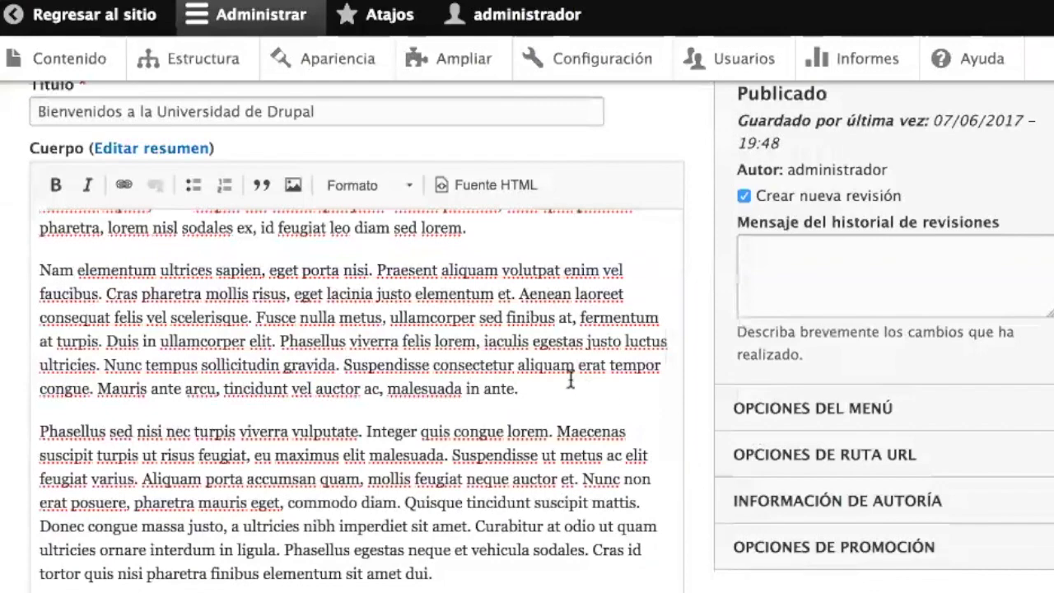
click(546, 391)
scroll(546, 391, up, 5)
scroll(546, 391, up, 5)
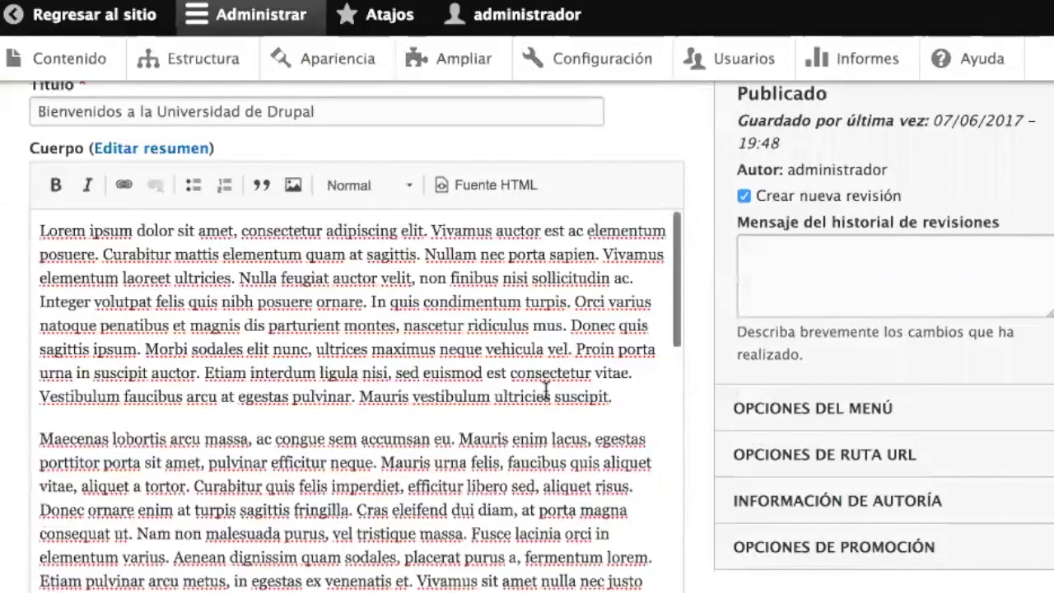
shift+click(65, 231)
key(BackSpace)
key(BackSpace)
key(BackSpace)
key(Down)
key(Down)
key(Up)
key(BackSpace)
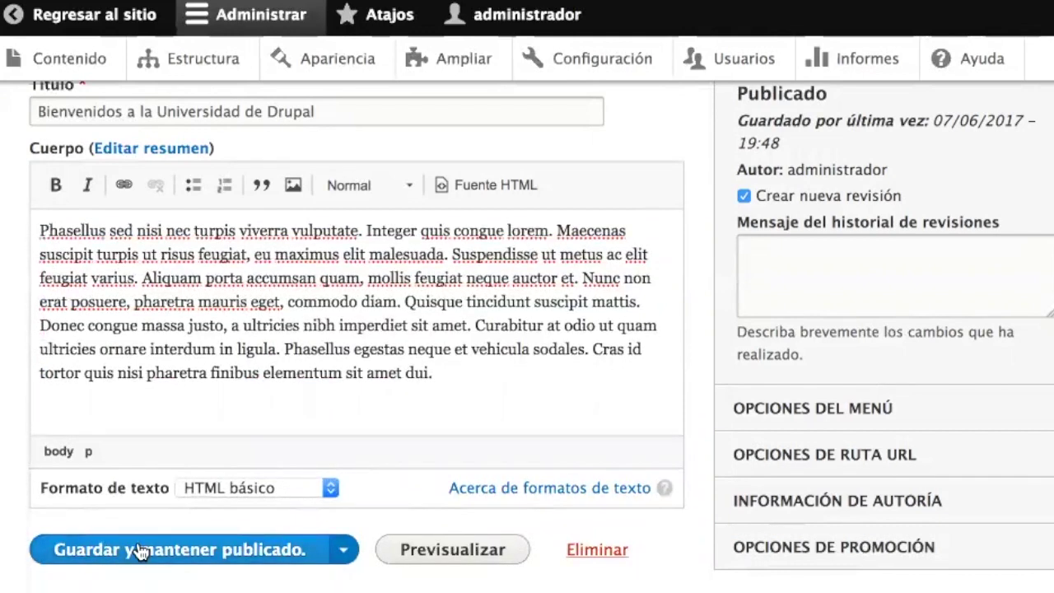
click(140, 551)
scroll(379, 553, down, 5)
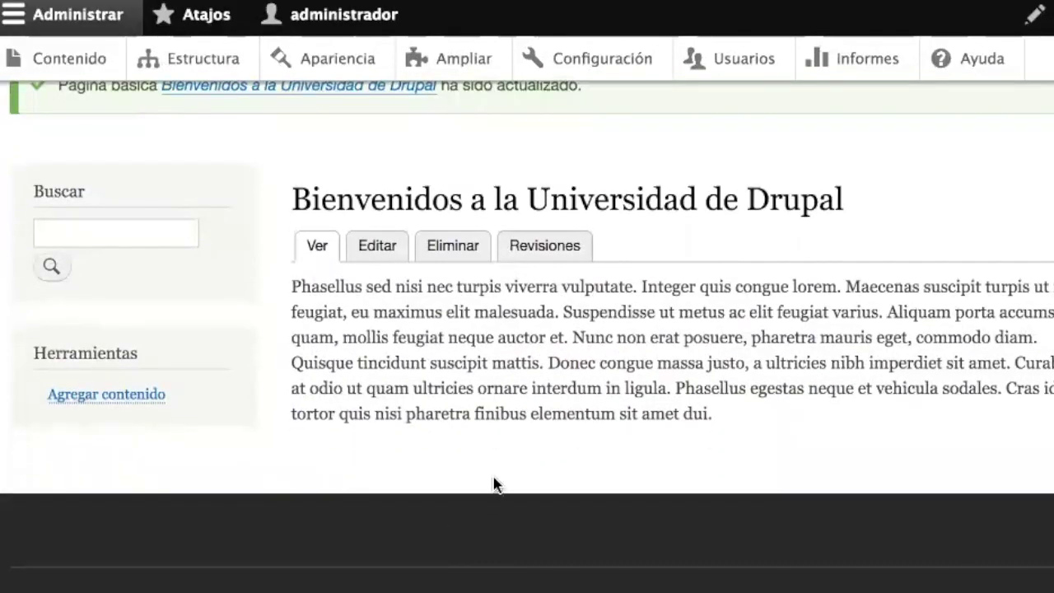
- Revert the welcome page to its 07/06/2017 19:36 revision and view the restored body
click(544, 247)
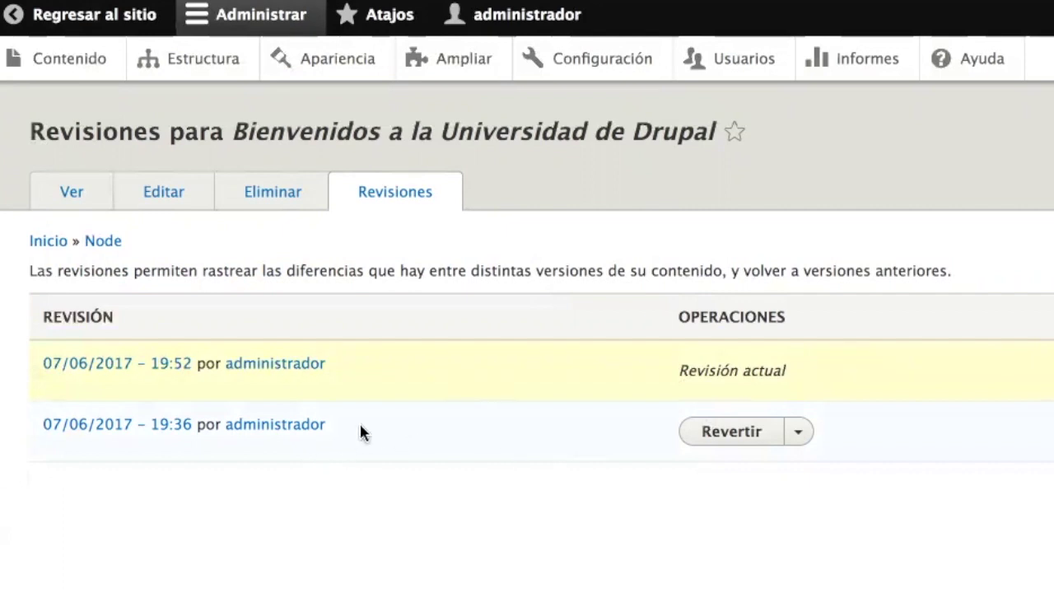
click(799, 435)
click(801, 438)
click(715, 437)
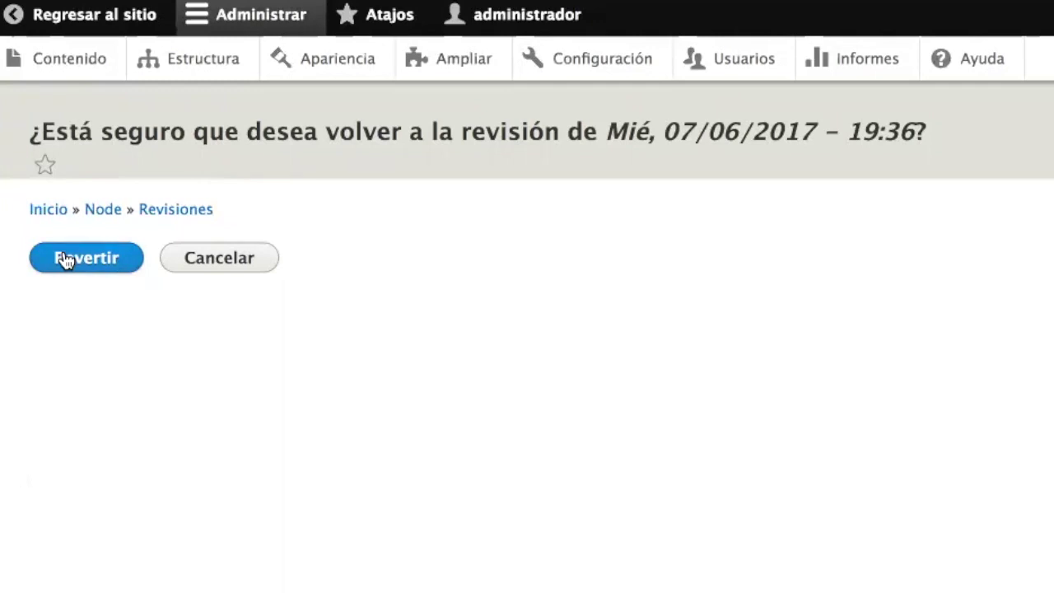
click(66, 260)
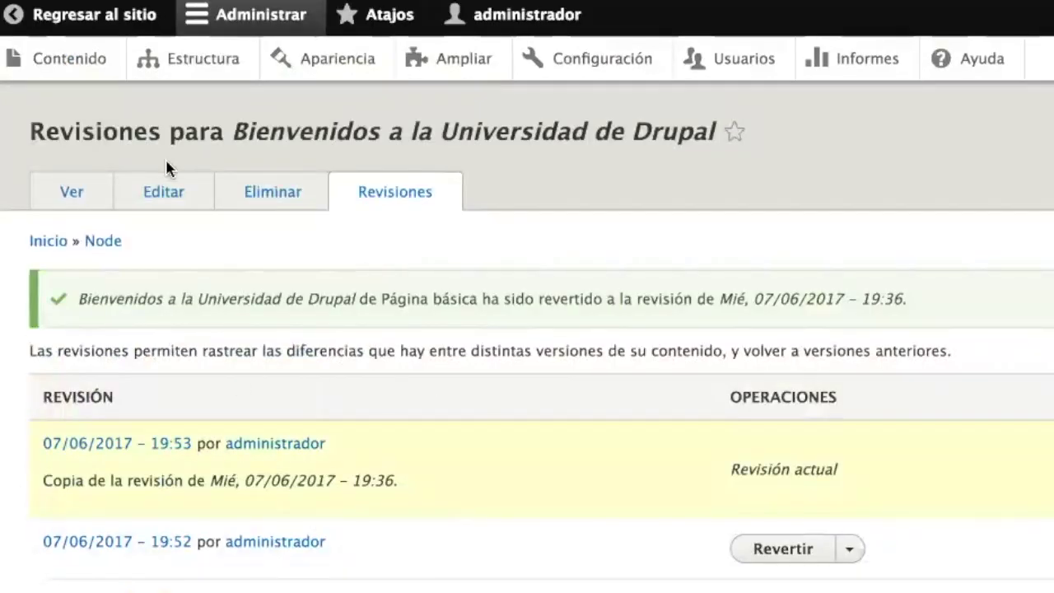
click(73, 192)
scroll(474, 448, down, 5)
scroll(473, 451, down, 3)
scroll(471, 454, up, 10)
- Look over the Estructura overview, then go back to the Tipos de contenido list
scroll(473, 457, down, 10)
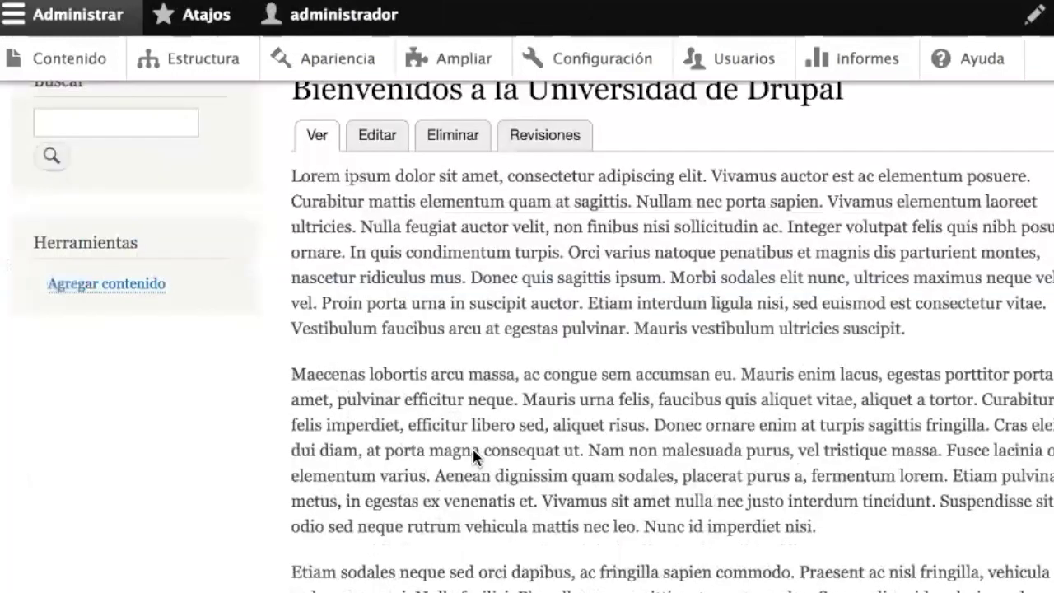
scroll(473, 453, up, 7)
scroll(474, 452, up, 3)
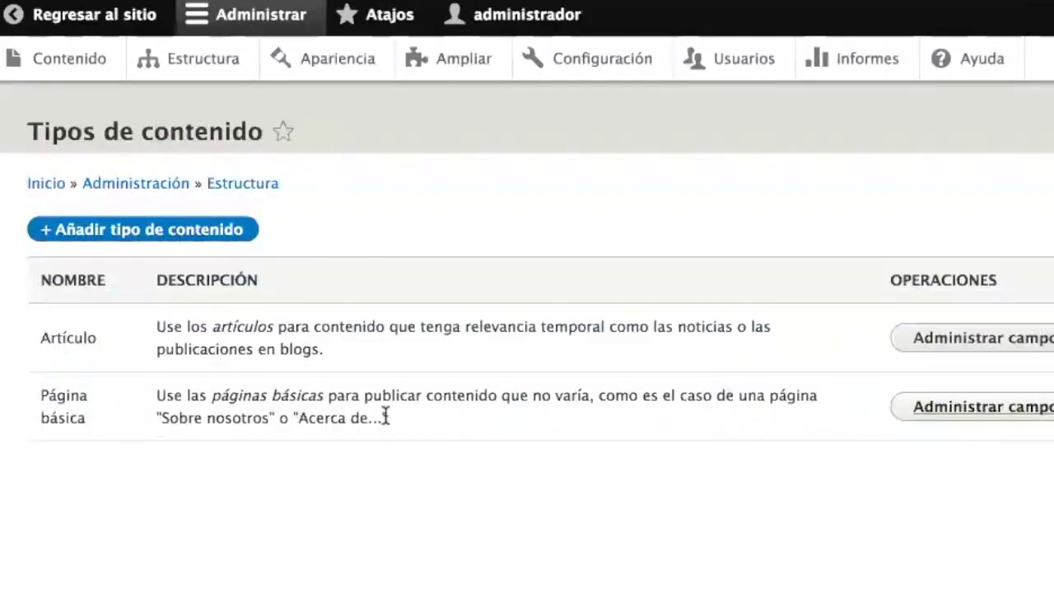
click(206, 83)
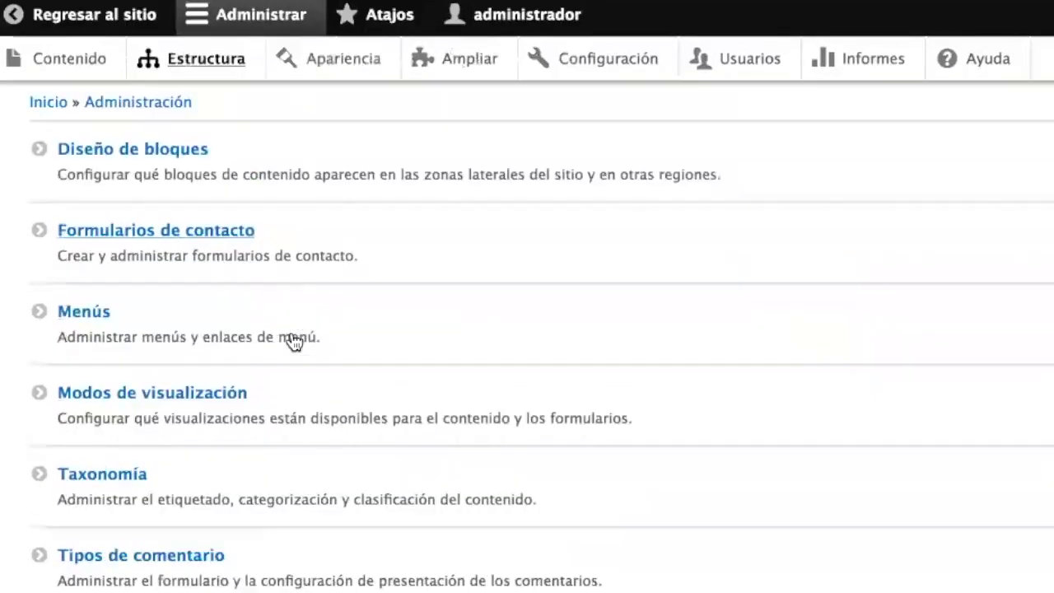
scroll(271, 370, down, 2)
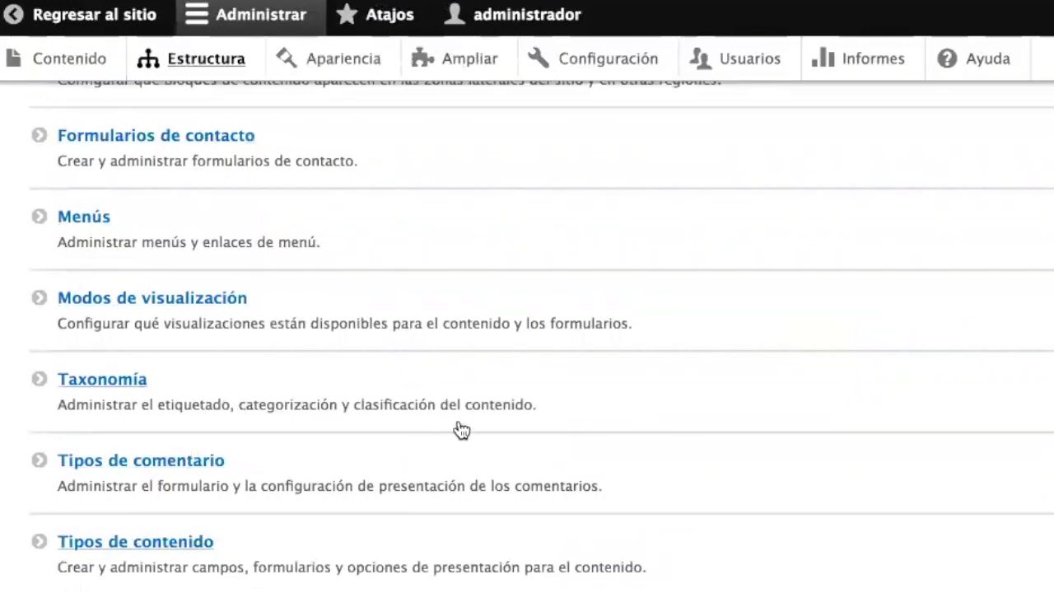
key(alt+Left)
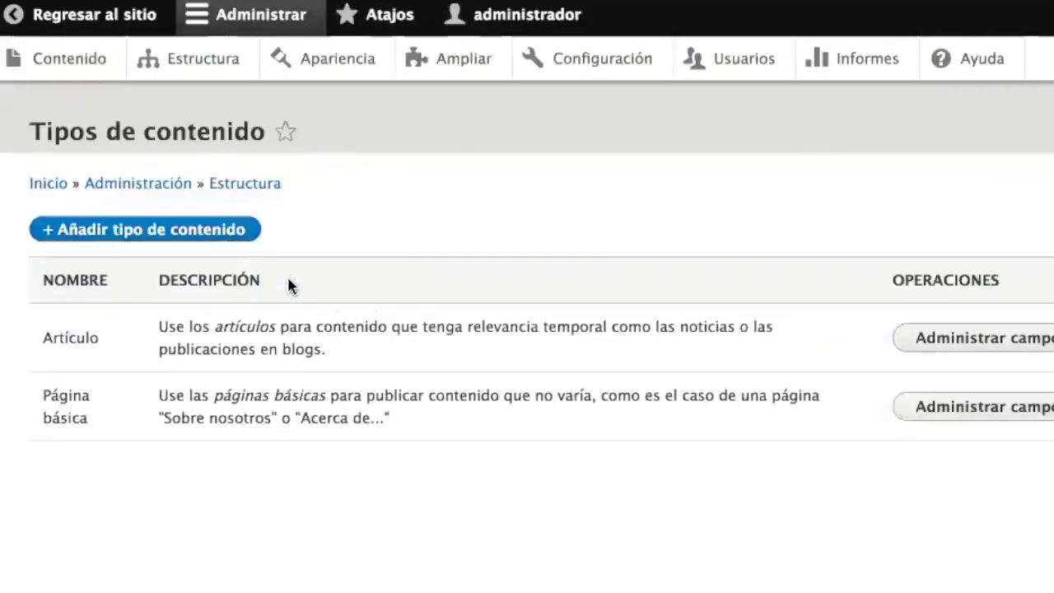
- Start a new content type named 'Profesor'
click(141, 237)
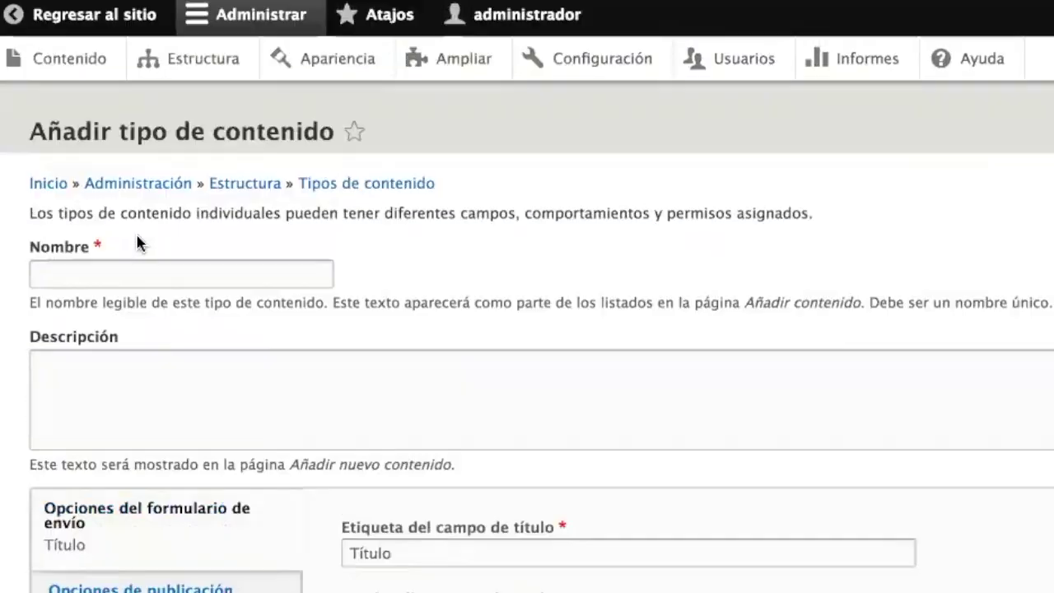
click(90, 271)
text(Profe)
text(sir)
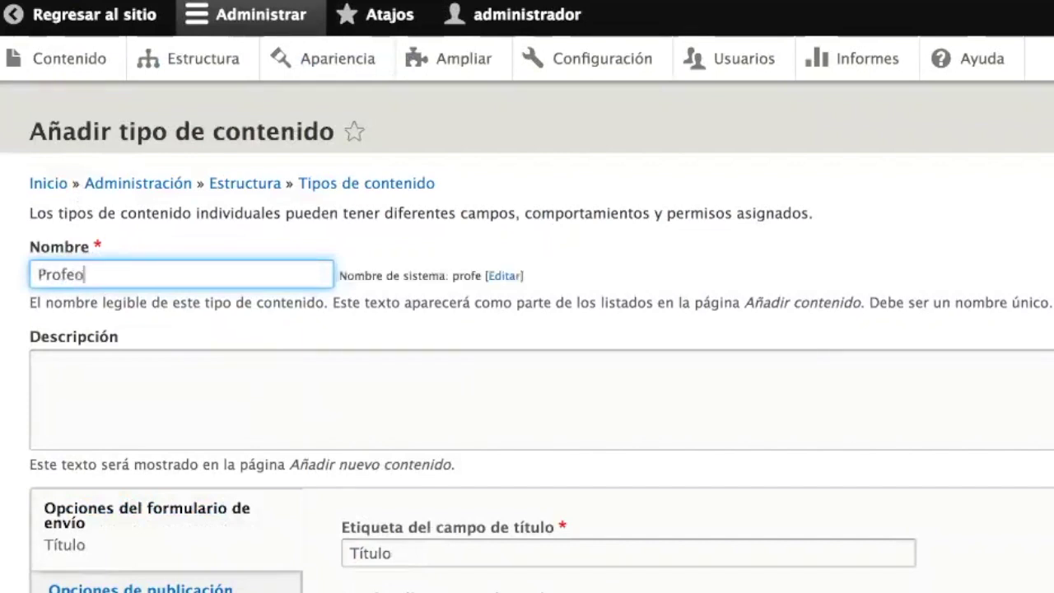
key(BackSpace)
key(BackSpace)
text(or)
scroll(492, 417, down, 4)
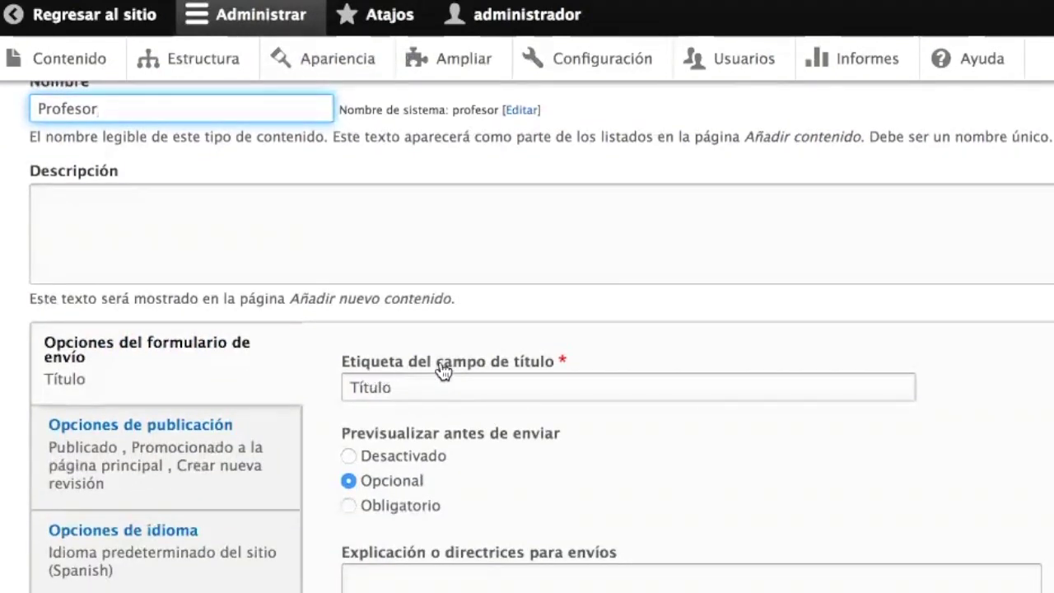
- Change the title field label from 'Título' to 'Nombre del profesor'
drag(392, 387, 342, 375)
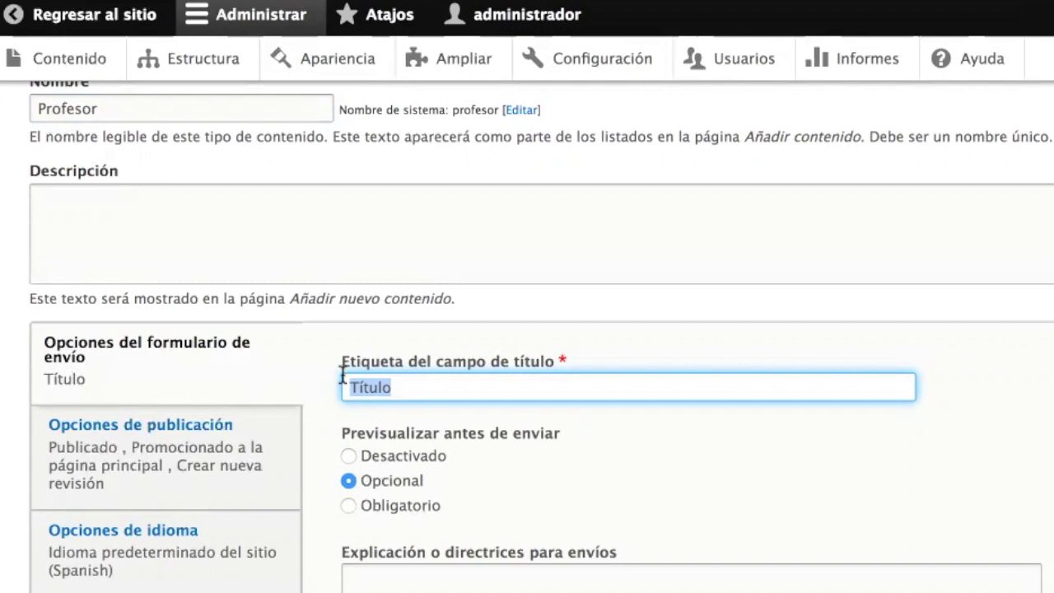
click(404, 390)
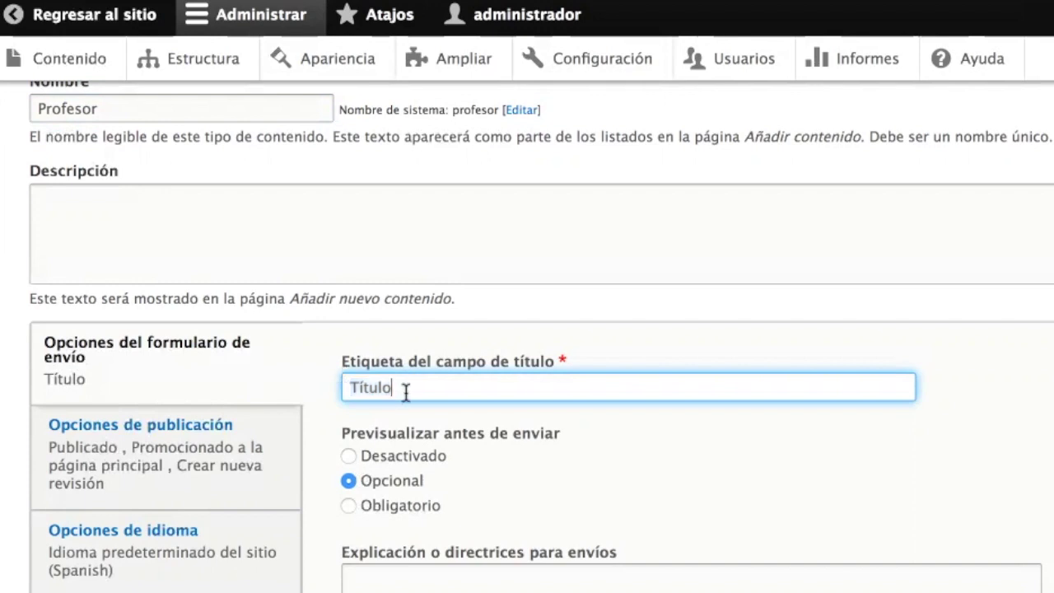
drag(417, 389, 329, 383)
text(No)
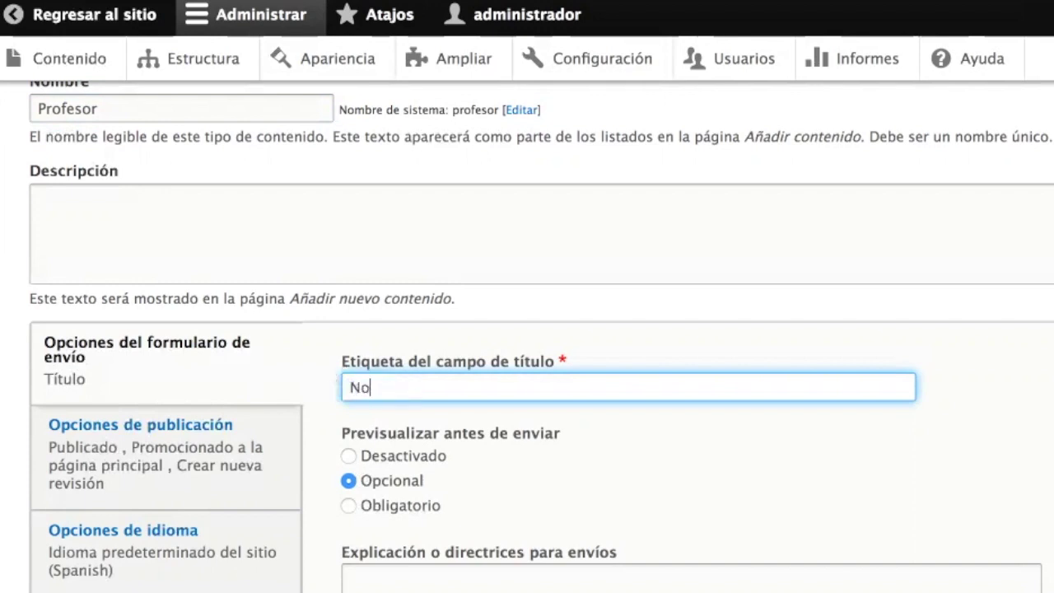
text(mbre del profero)
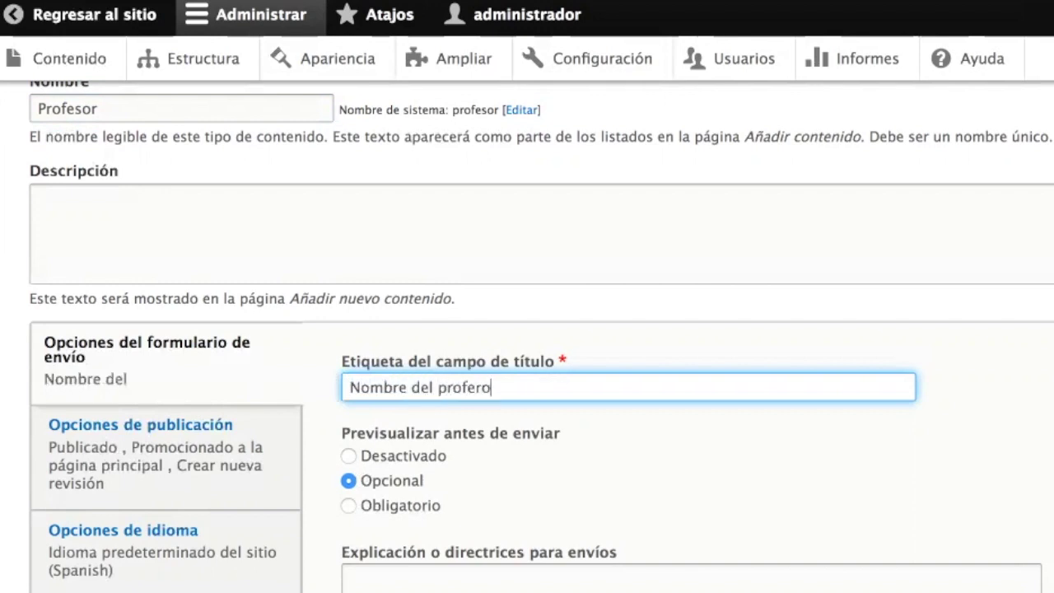
key(BackSpace)
text(sor)
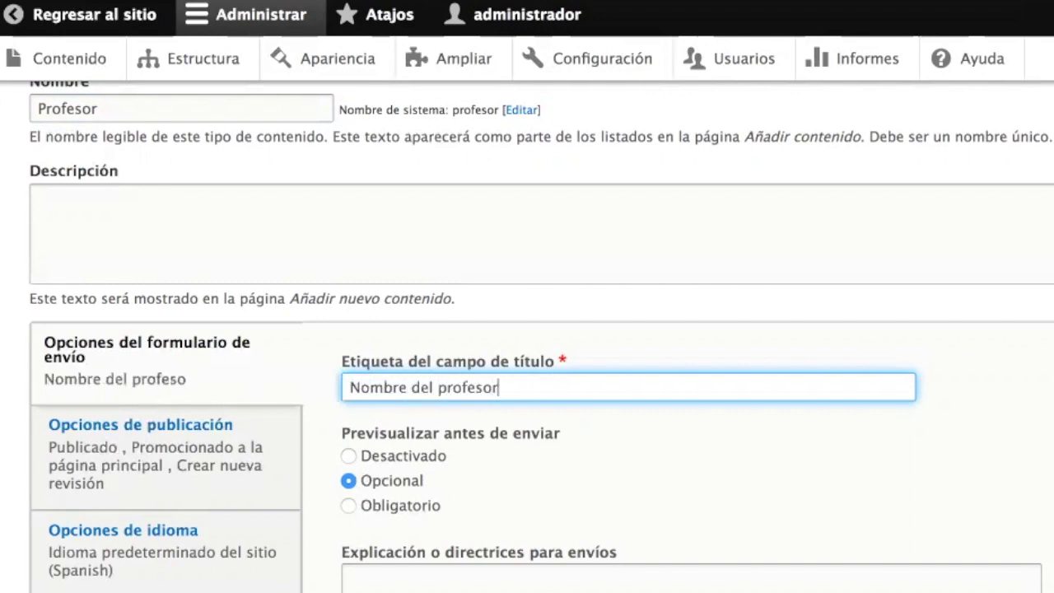
- Turn off Promocionado a la página principal in the default publishing options
click(206, 459)
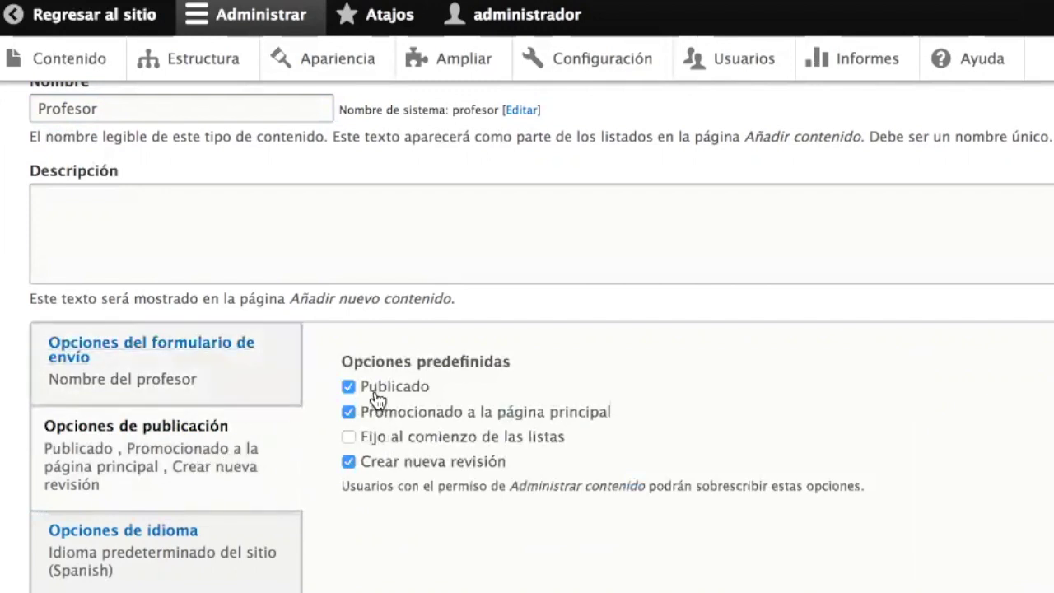
click(403, 418)
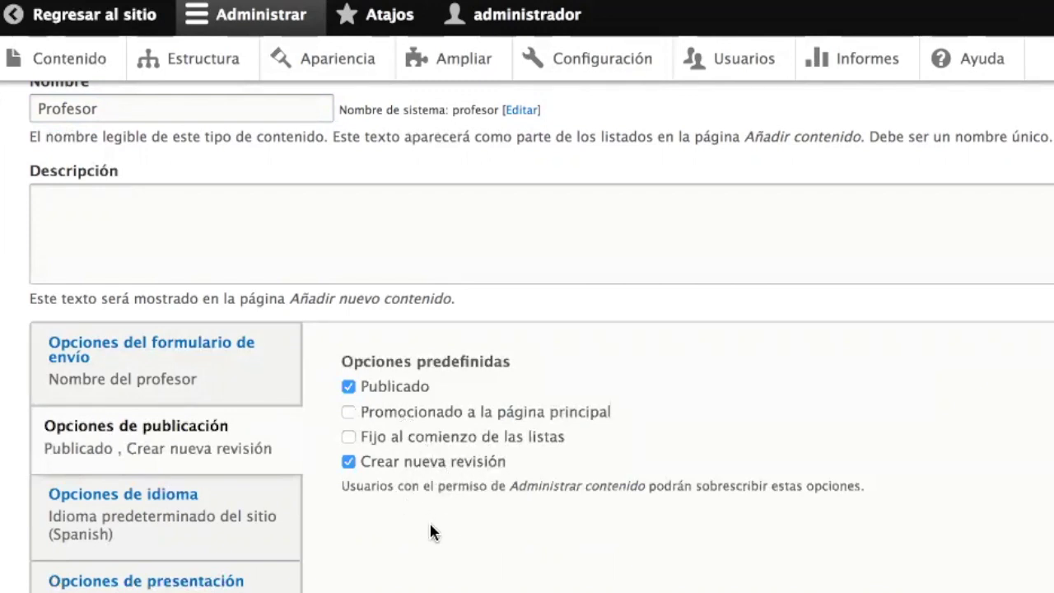
scroll(376, 541, down, 3)
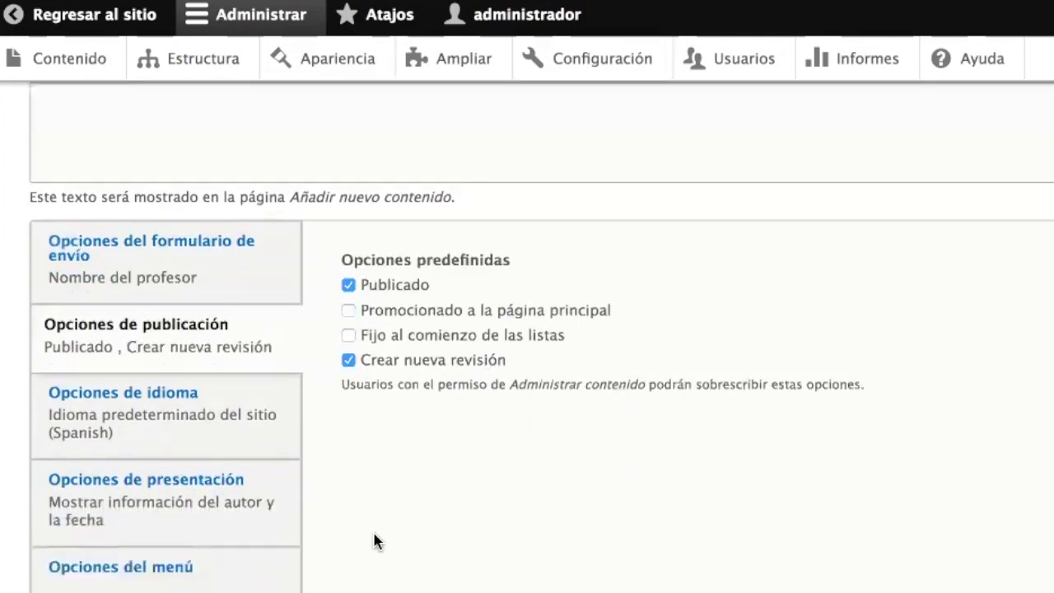
scroll(370, 494, down, 2)
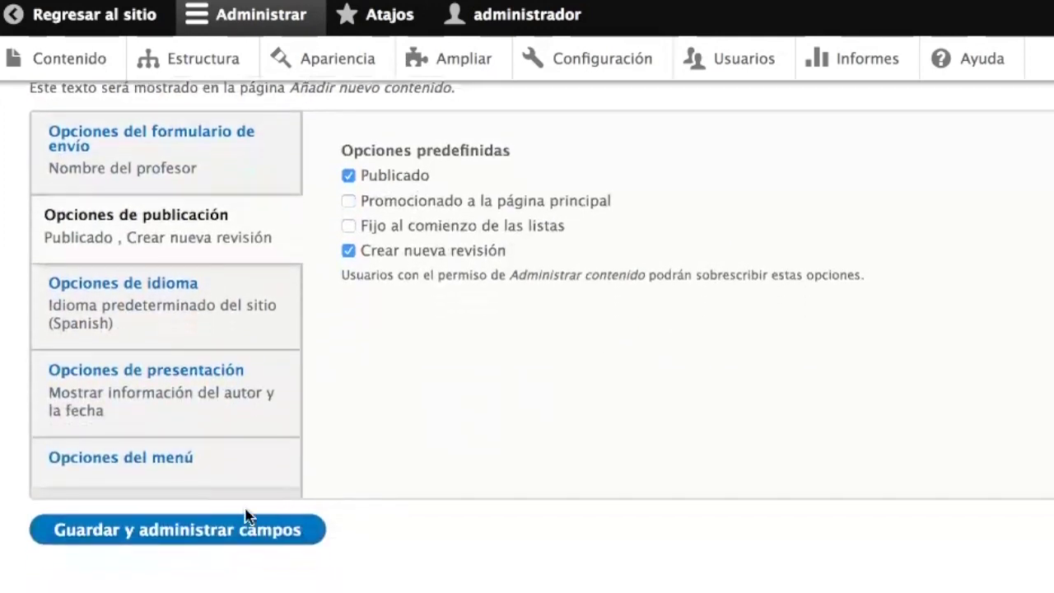
- Save the Profesor content type and open its field list showing the Body field
click(167, 532)
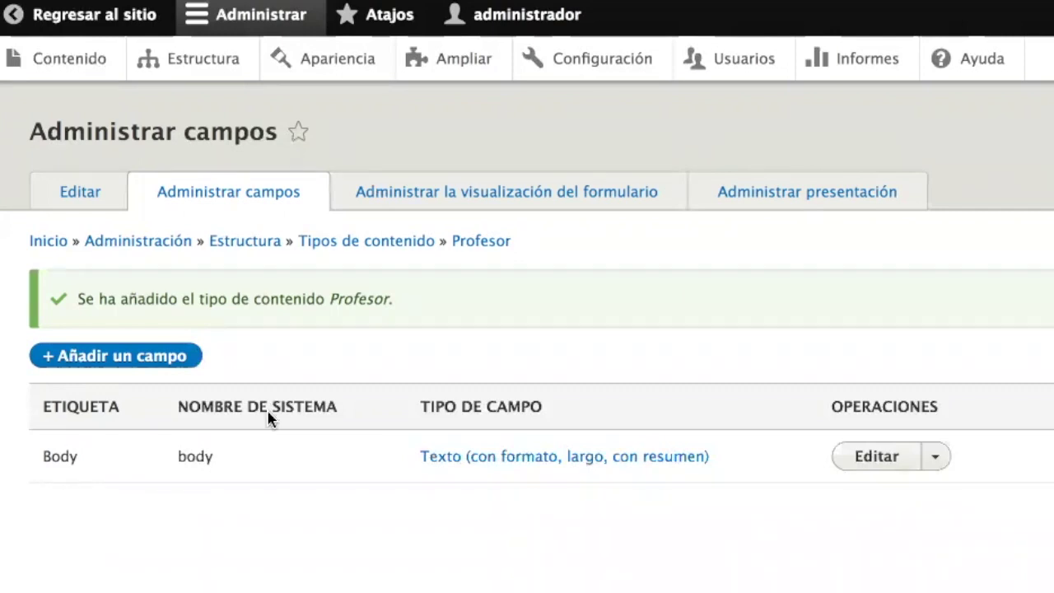
double_click(53, 453)
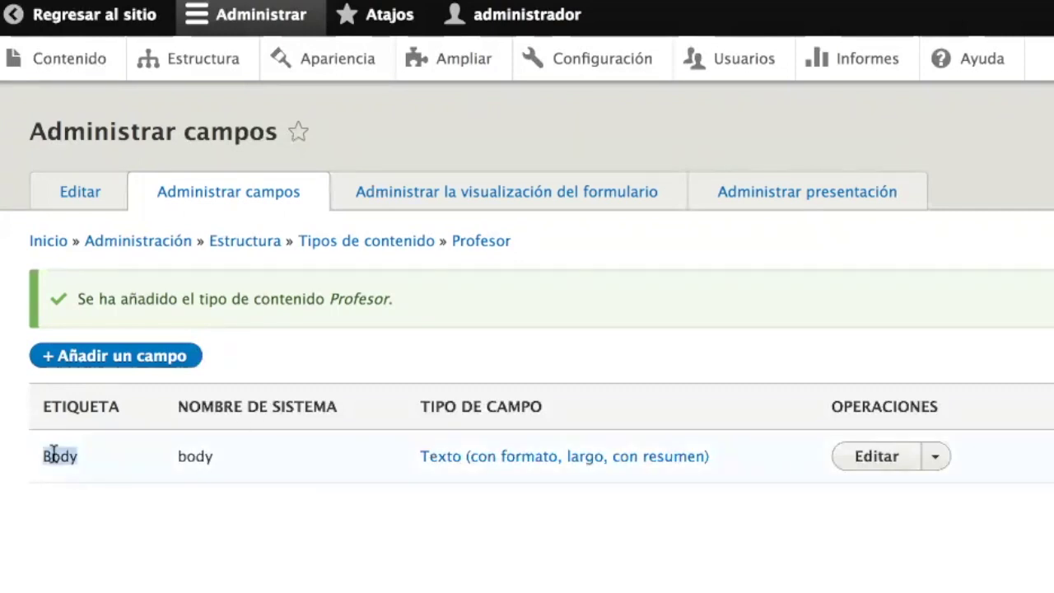
- Relabel the Profesor Body field as 'Biografía' and save it
click(878, 454)
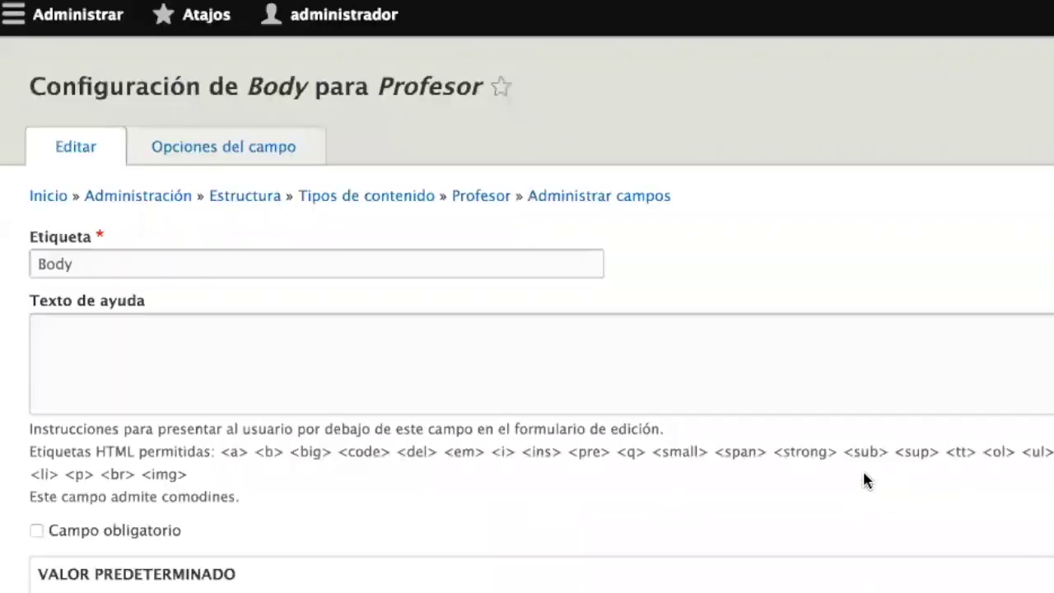
drag(146, 304, 7, 305)
text(Des)
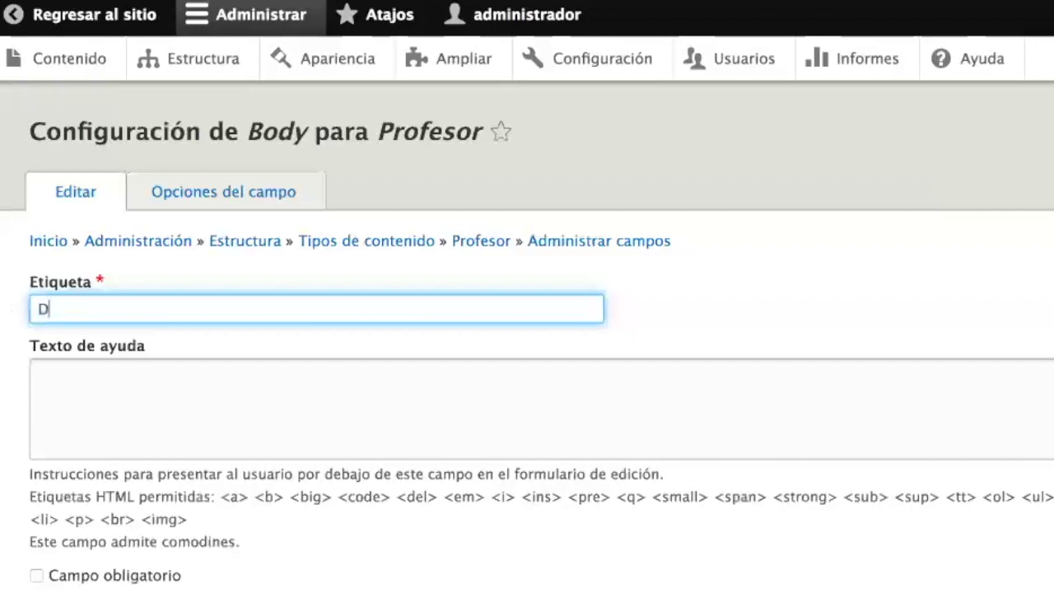
key(BackSpace)
key(BackSpace)
key(BackSpace)
text(Biografía)
scroll(120, 452, down, 1)
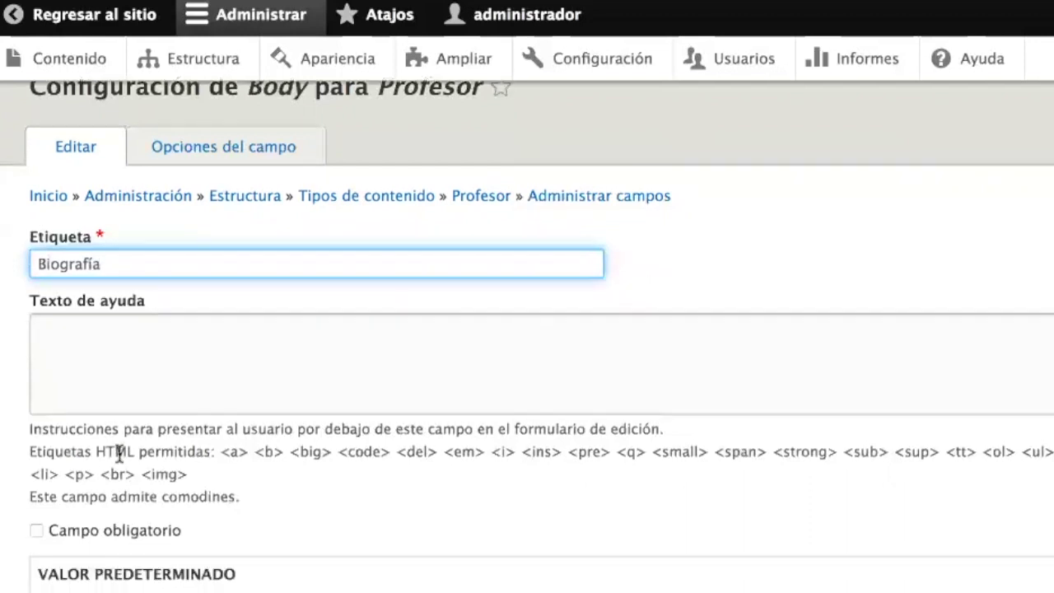
scroll(119, 453, down, 10)
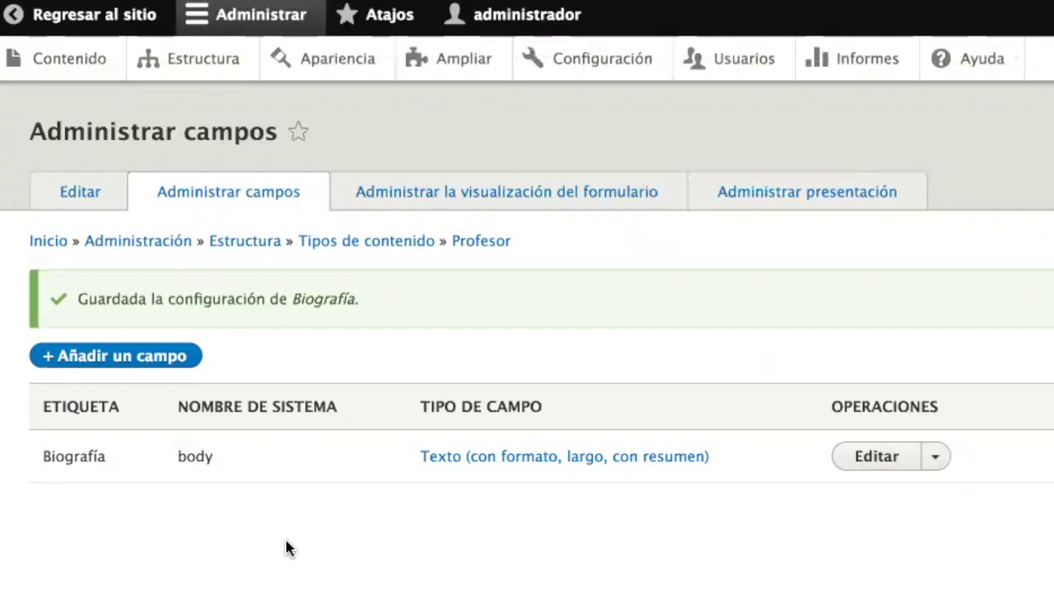
click(72, 60)
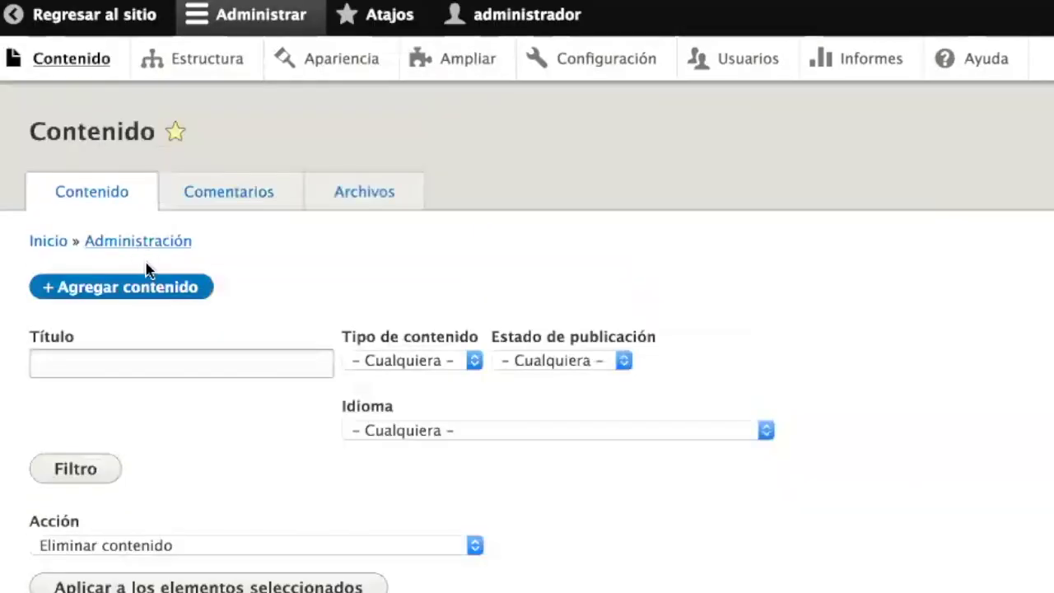
- Start a new Profesor item titled 'Juan Pérez'
click(162, 300)
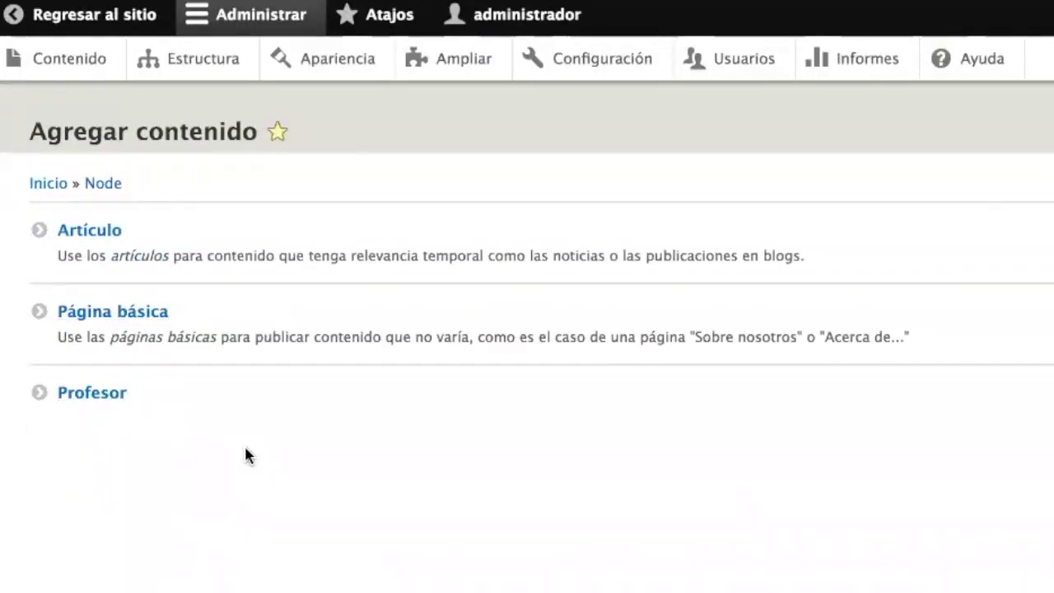
click(63, 396)
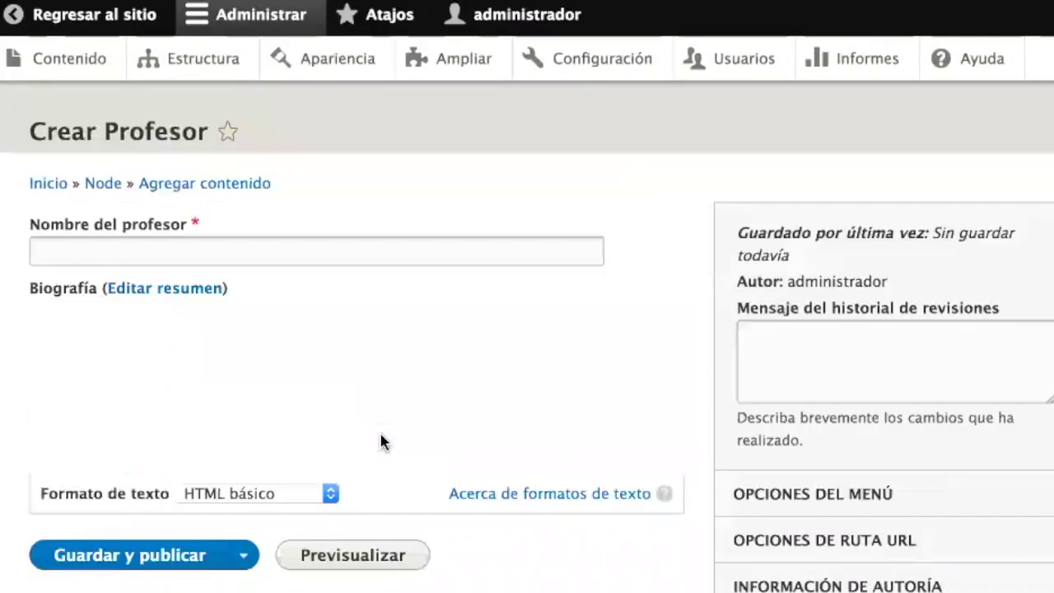
click(139, 247)
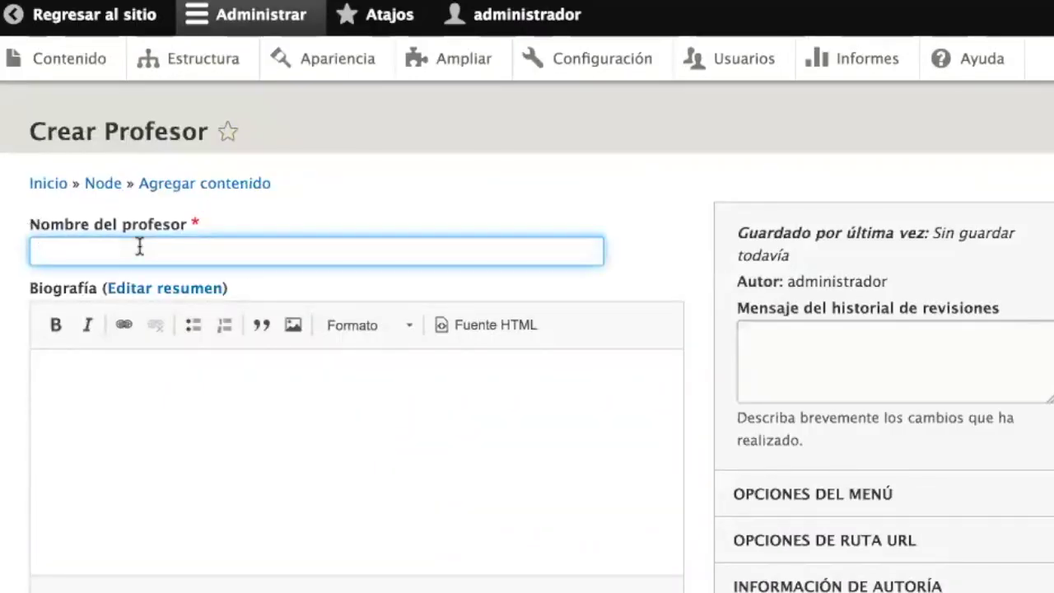
text(Juan Perez)
key(Left)
key(Left)
key(Left)
key(BackSpace)
text(é)
- Paste the Lorem Ipsum Maecenas paragraph as the biography and save the page
click(248, 452)
key(ctrl+Tab)
click(280, 385)
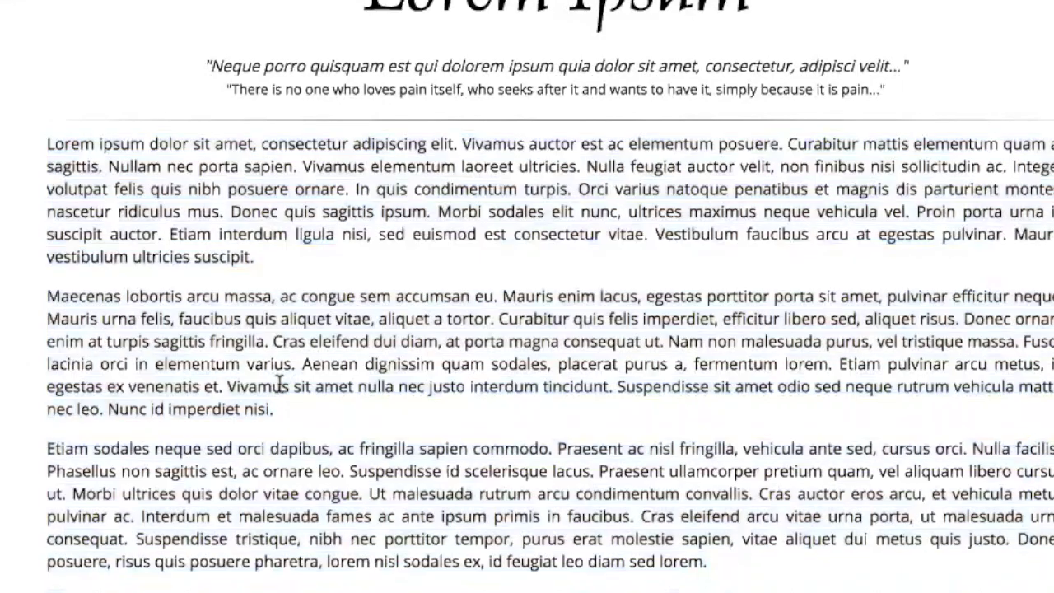
drag(290, 409, 47, 296)
key(ctrl+Tab)
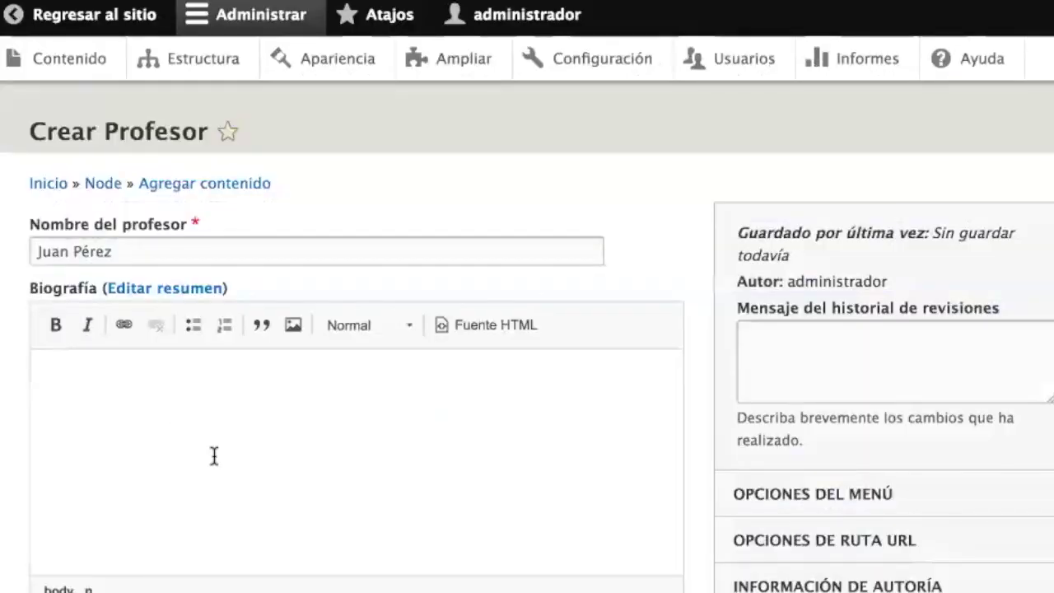
text(Maecenas lobortis arcu massa, ac congue sem accumsan eu. Mauris enim lacus, egestas porttitor porta sit amet, pulvinar efficitur neque. Mauris urna felis, faucibus quis aliquet vitae, aliquet a tortor. Curabitur quis felis imperdiet, efficitur libero sed, aliquet risus. Donec ornare enim at turpis sagittis fringilla. Cras eleifend dui diam, at porta magna consequat ut. Nam non malesuada purus, vel tristique massa. Fusce lacinia orci in elementum varius. Aenean dignissim quam sodales, placerat purus a, fermentum lorem. Etiam pulvinar arcu metus, in egestas ex venenatis et. Vivamus sit amet nulla nec justo interdum tincidunt. Suspendisse sit amet odio sed neque rutrum vehicula mattis nec leo. Nunc id imperdiet nisi.)
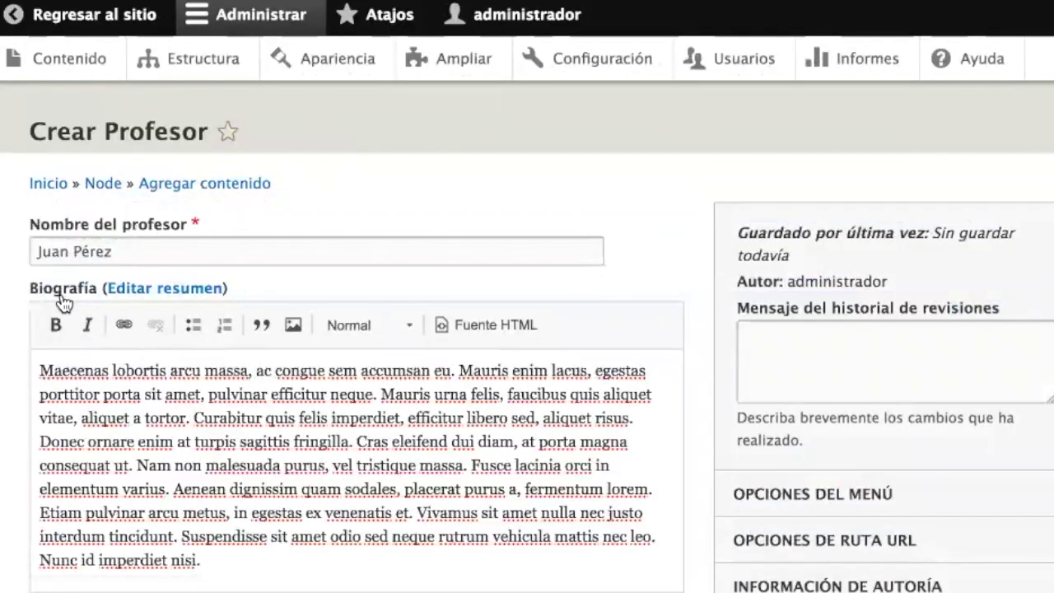
scroll(709, 354, down, 4)
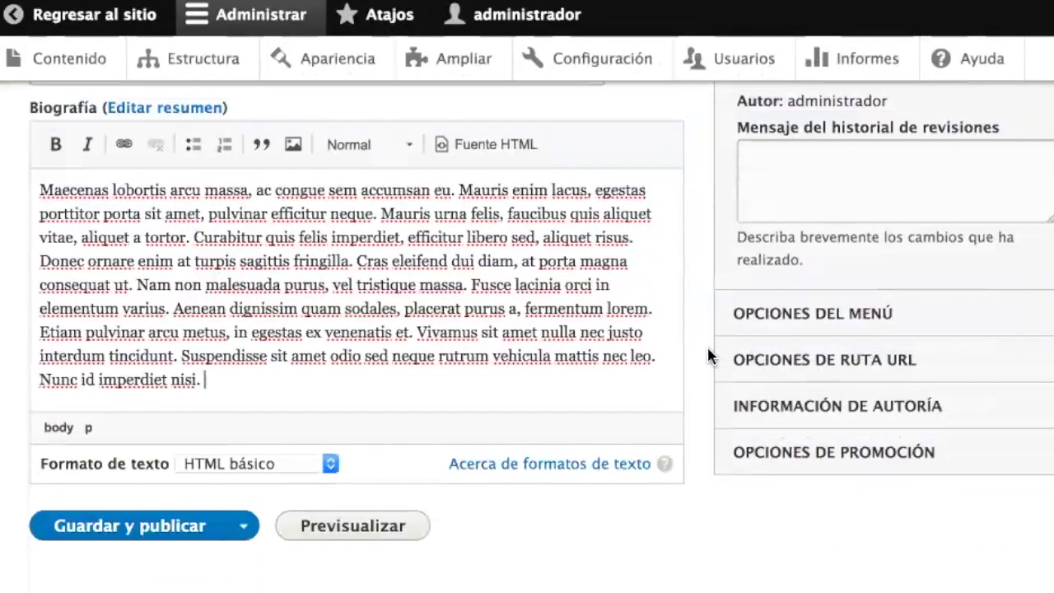
click(134, 527)
scroll(360, 461, down, 5)
scroll(429, 420, up, 3)
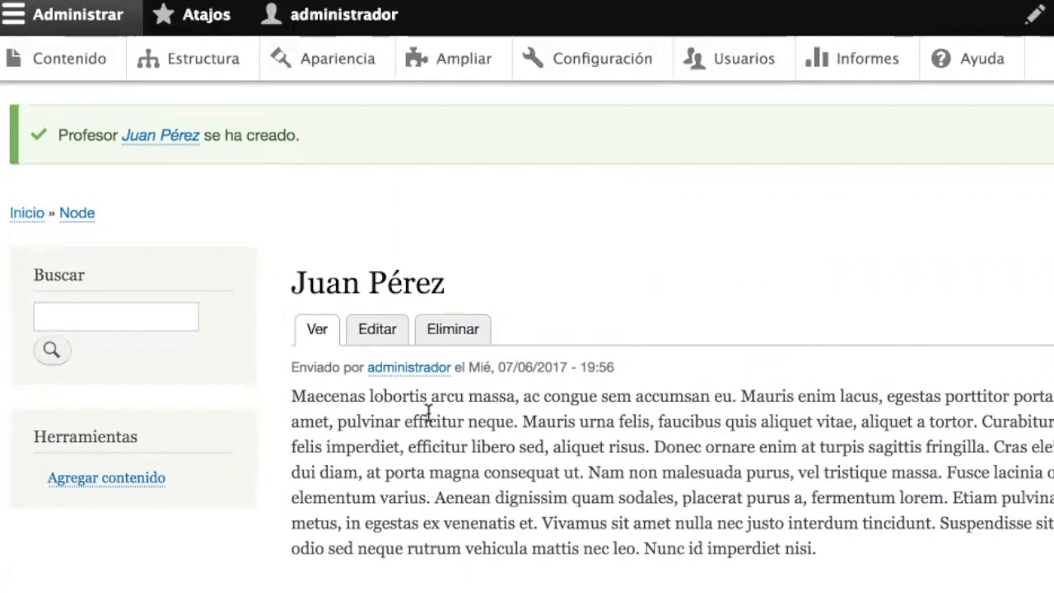
- Edit Juan Pérez's page, add trial 'Correo:' and 'Telefono:' lines to the biography, then delete them
click(396, 326)
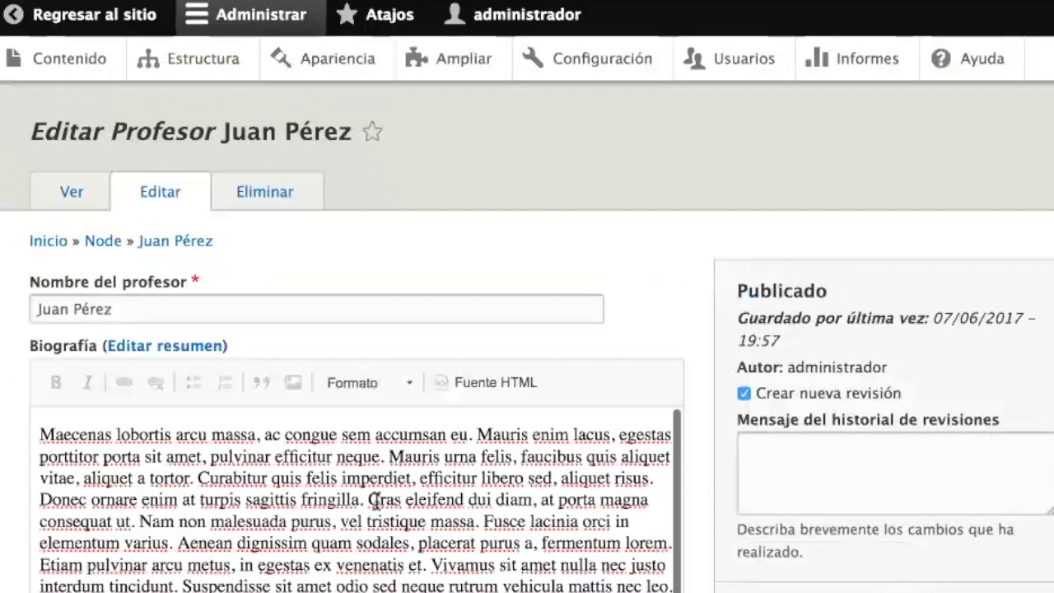
scroll(371, 544, down, 5)
click(275, 419)
key(Return)
key(Return)
text(rreo: as)
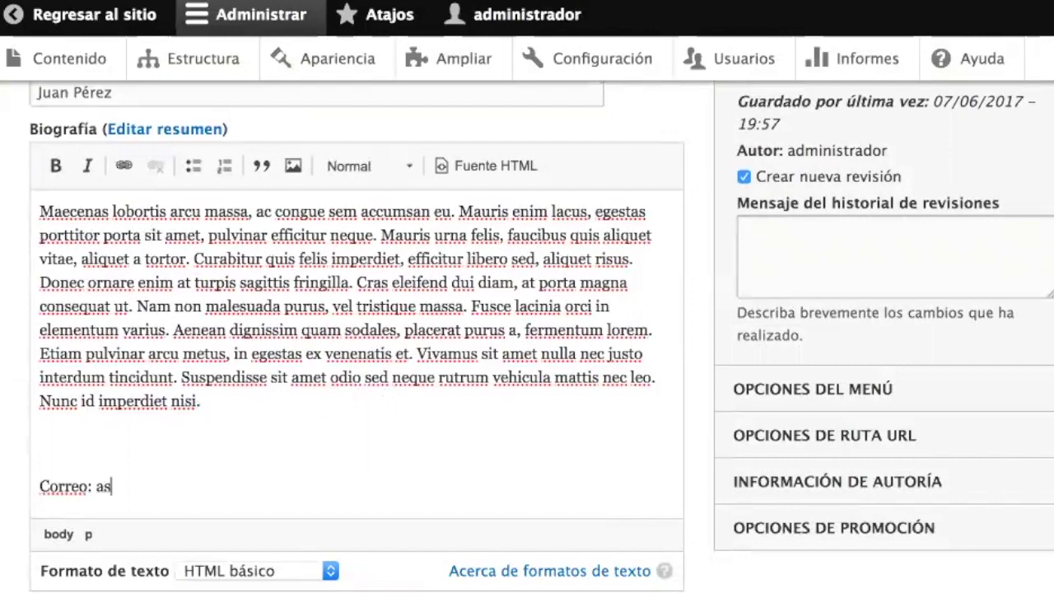
key(Return)
text(Telefon)
text(o: as)
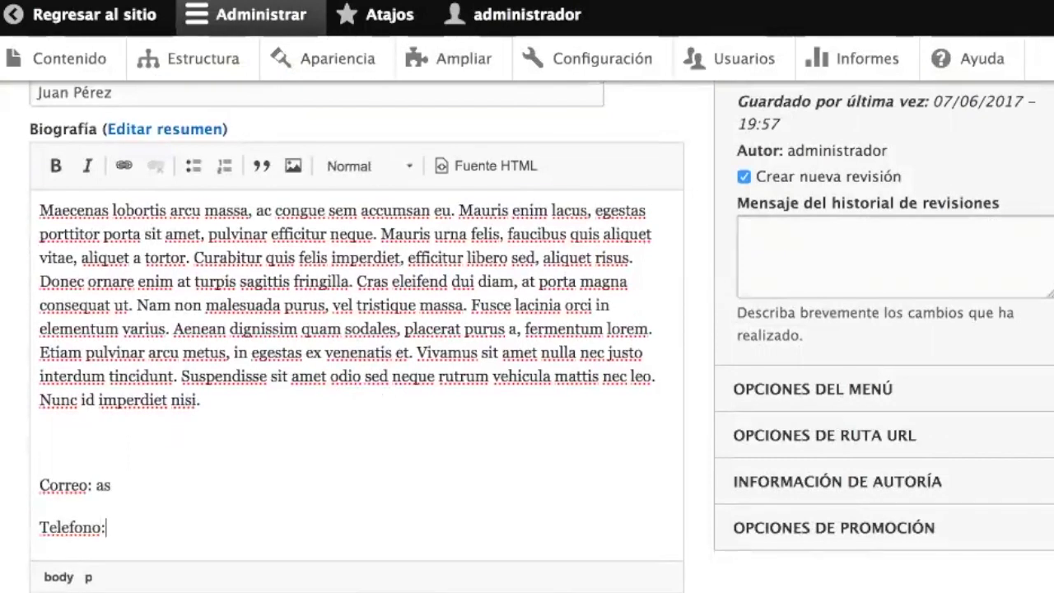
key(shift+Up)
key(shift+Up)
key(shift+Up)
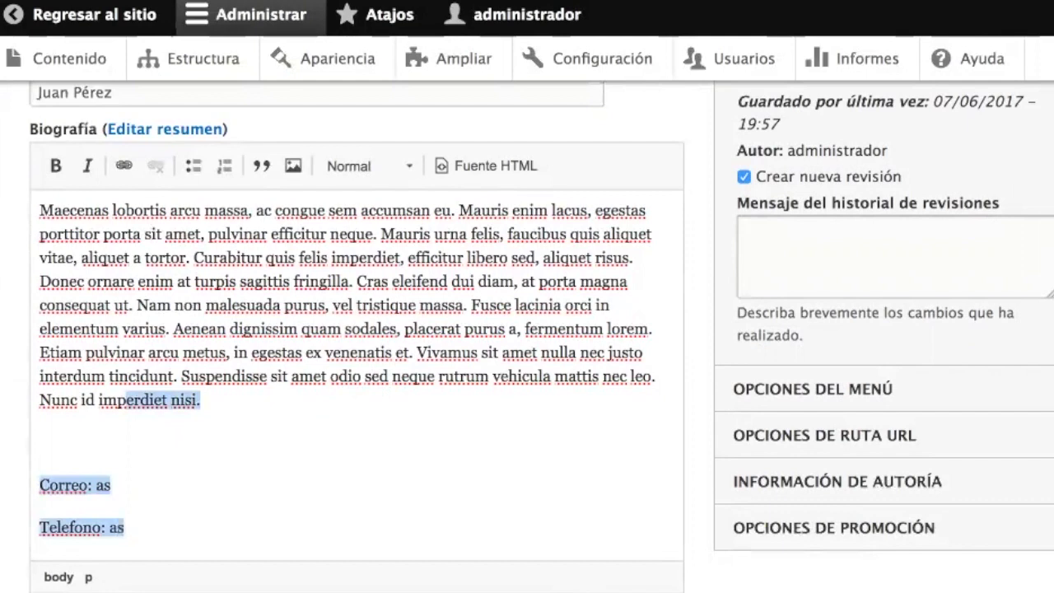
key(shift+Right)
key(shift+Right)
key(shift+Right)
key(shift+Right)
key(shift+Right)
key(shift+Right)
key(shift+Right)
key(shift+Right)
key(shift+Right)
key(shift+Right)
key(shift+Right)
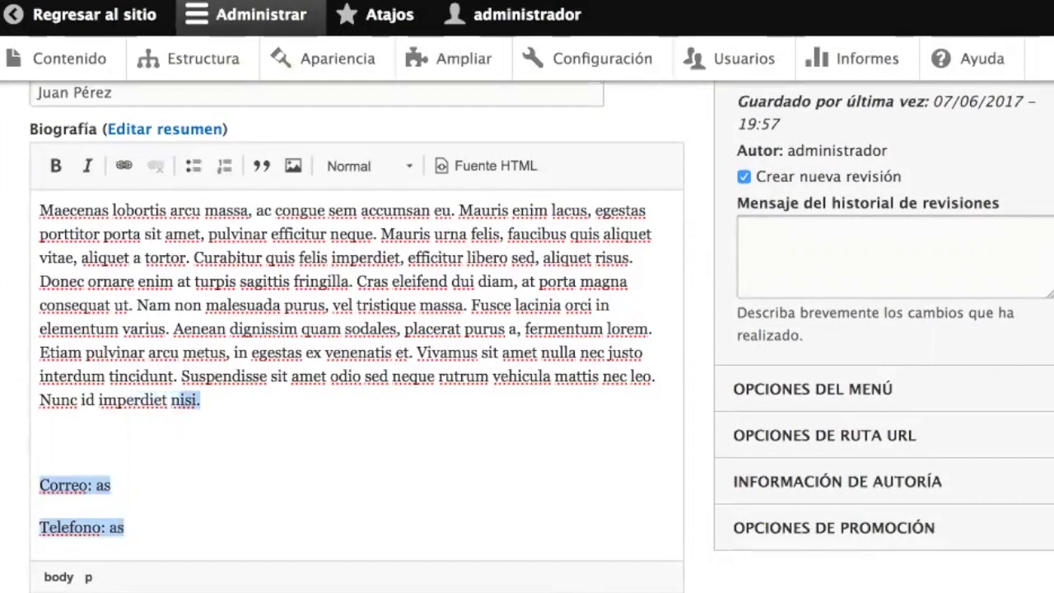
key(BackSpace)
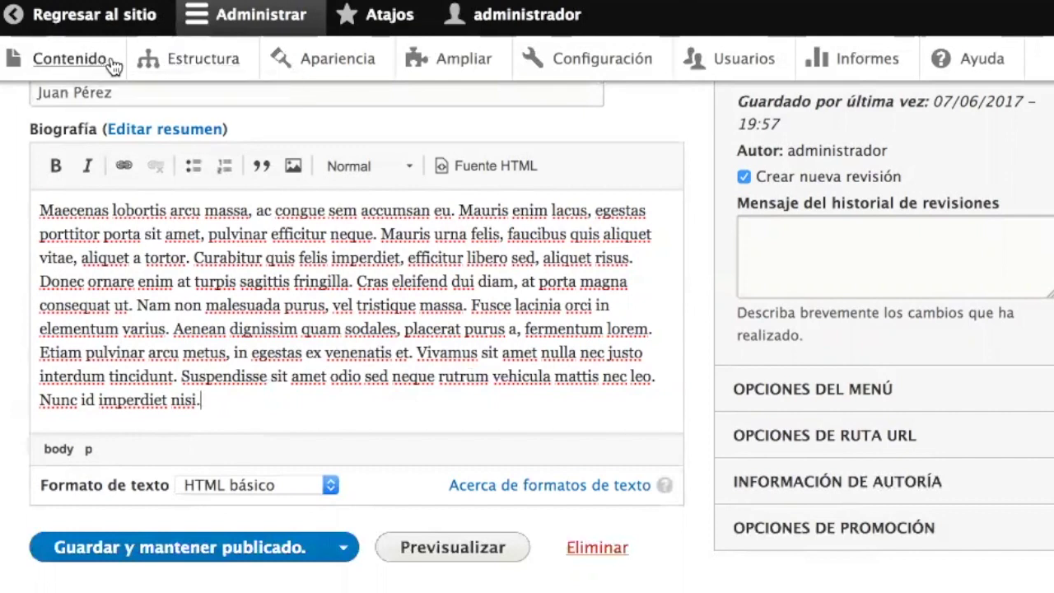
- Go to the Profesor content type's Administrar campos and start adding a field
click(192, 65)
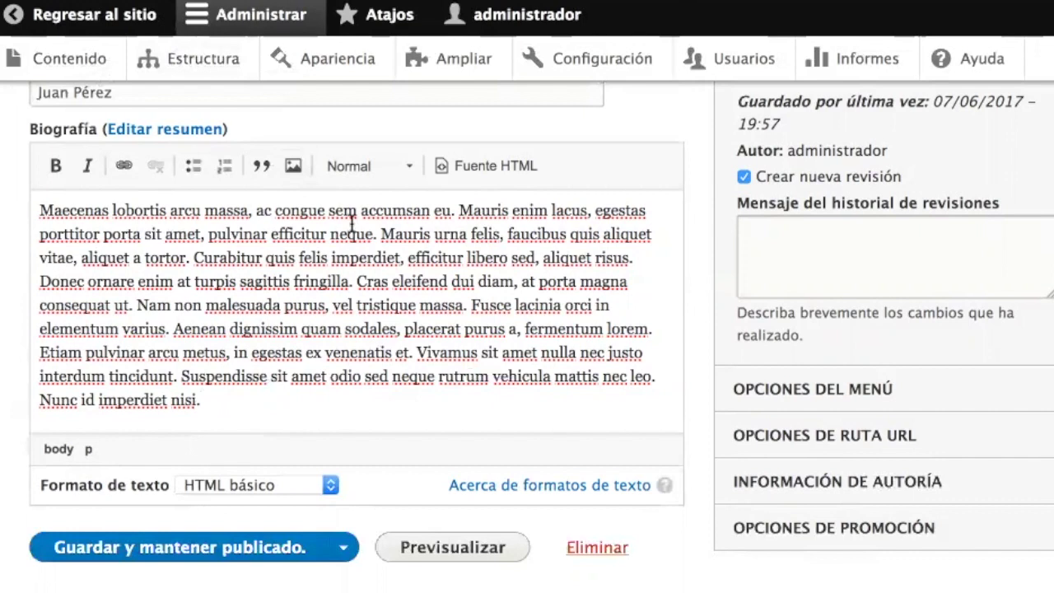
scroll(348, 228, down, 3)
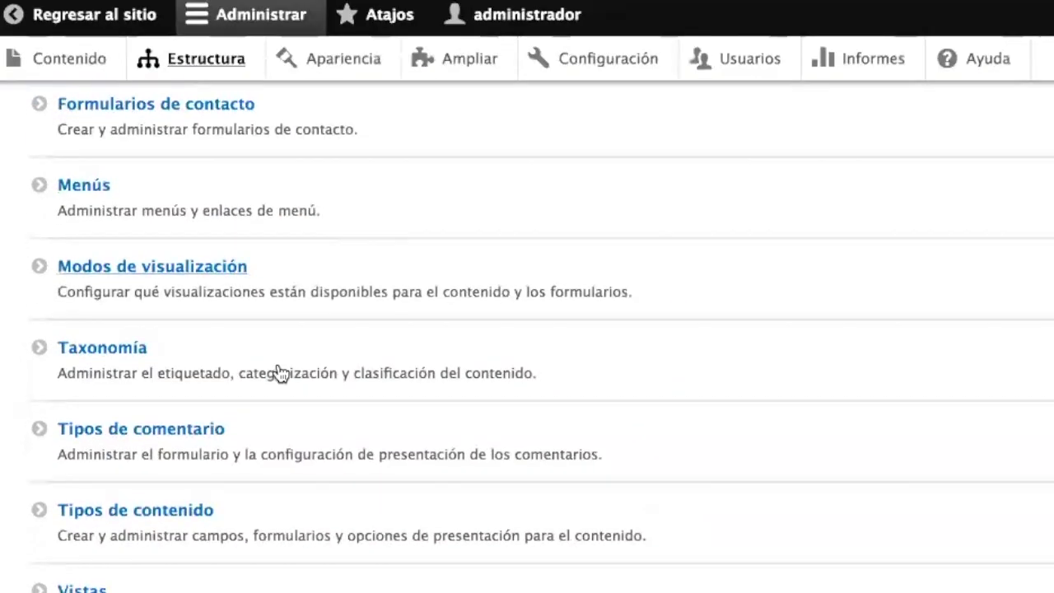
click(417, 529)
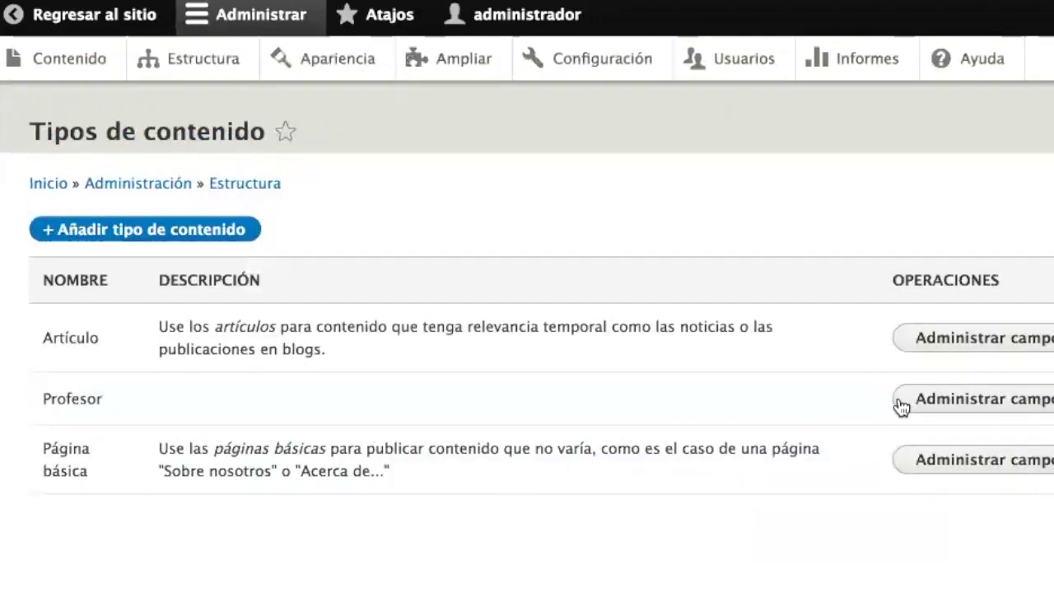
click(953, 407)
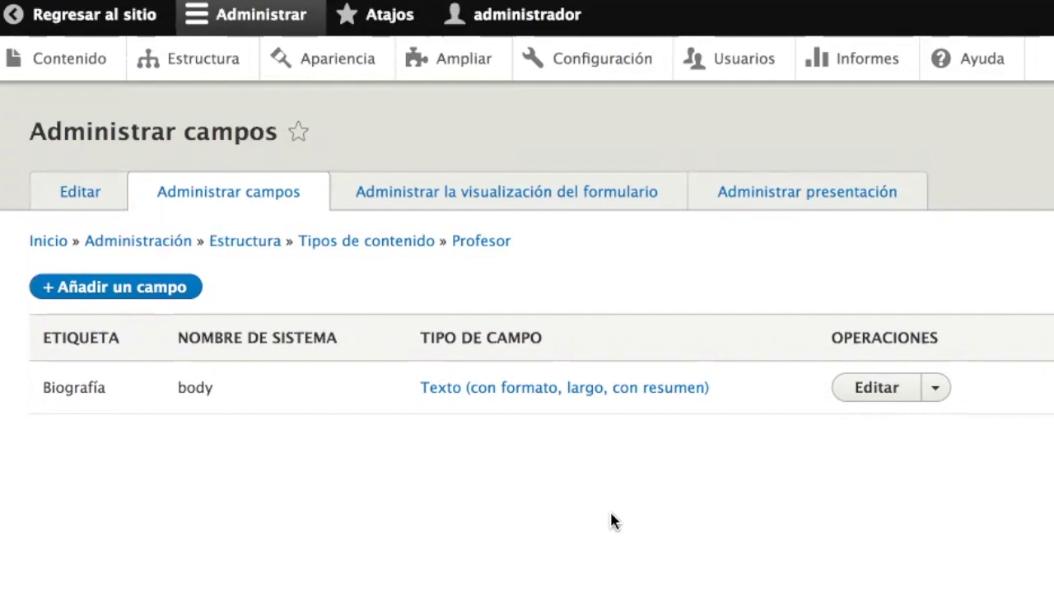
click(145, 296)
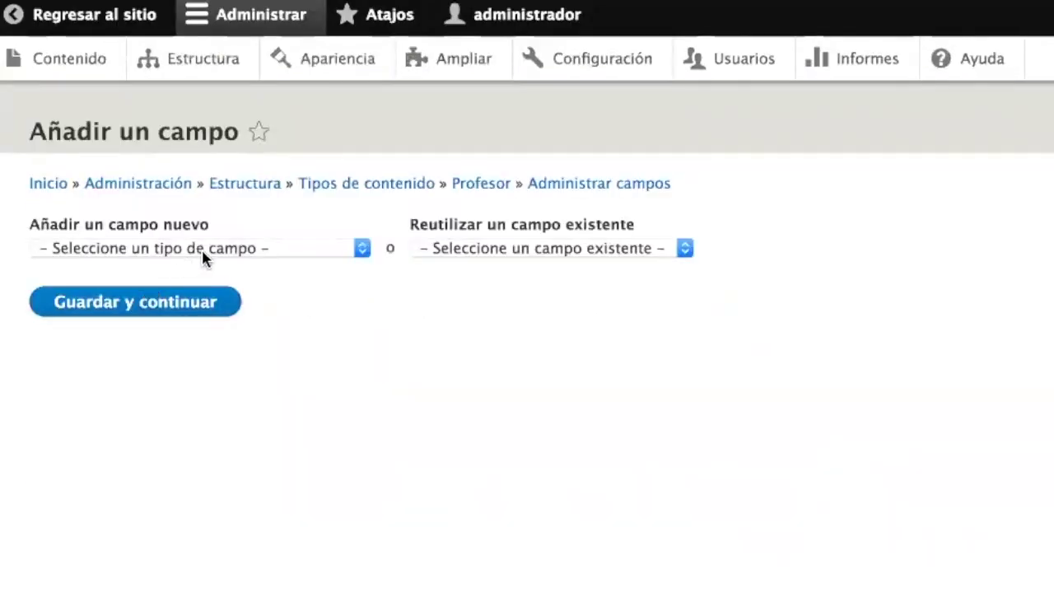
- Add a Correo electrónico type field labelled 'Correo electrónico' and continue
click(150, 248)
scroll(157, 357, down, 4)
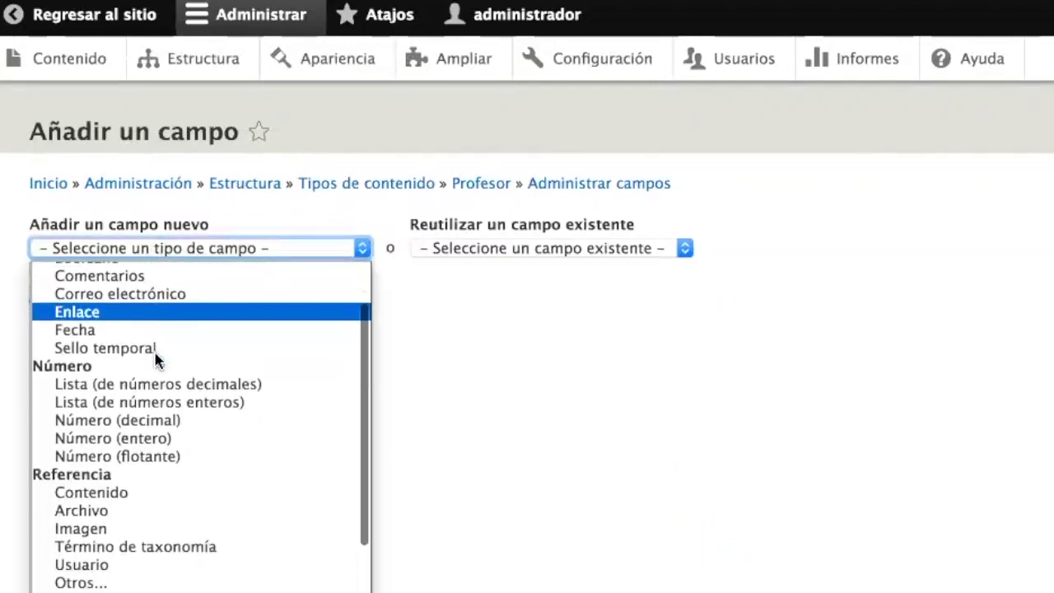
scroll(157, 360, up, 4)
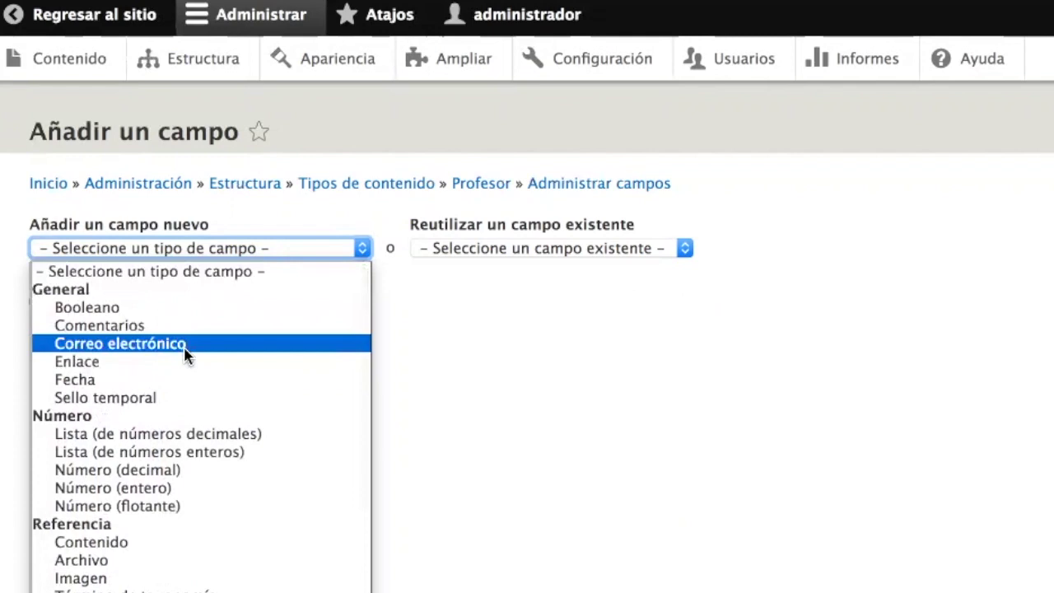
click(185, 347)
click(141, 328)
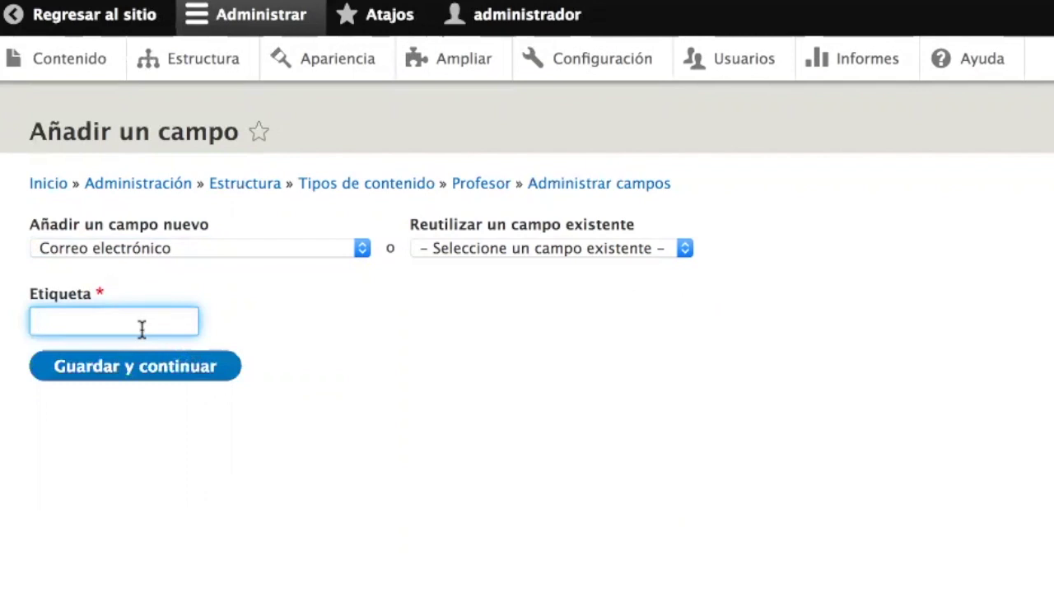
text(Correo electrónico)
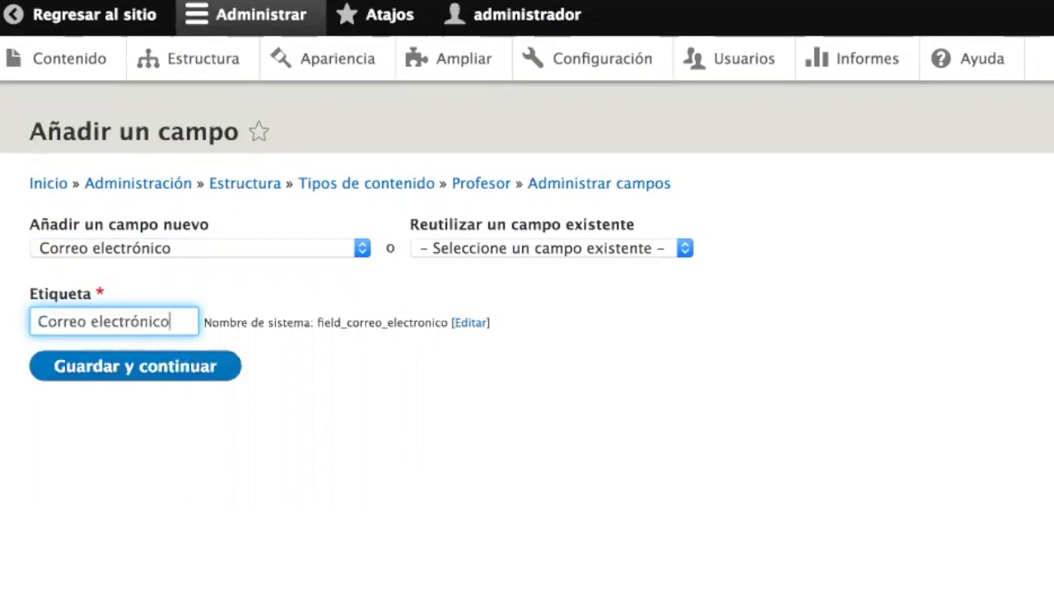
triple_click(81, 322)
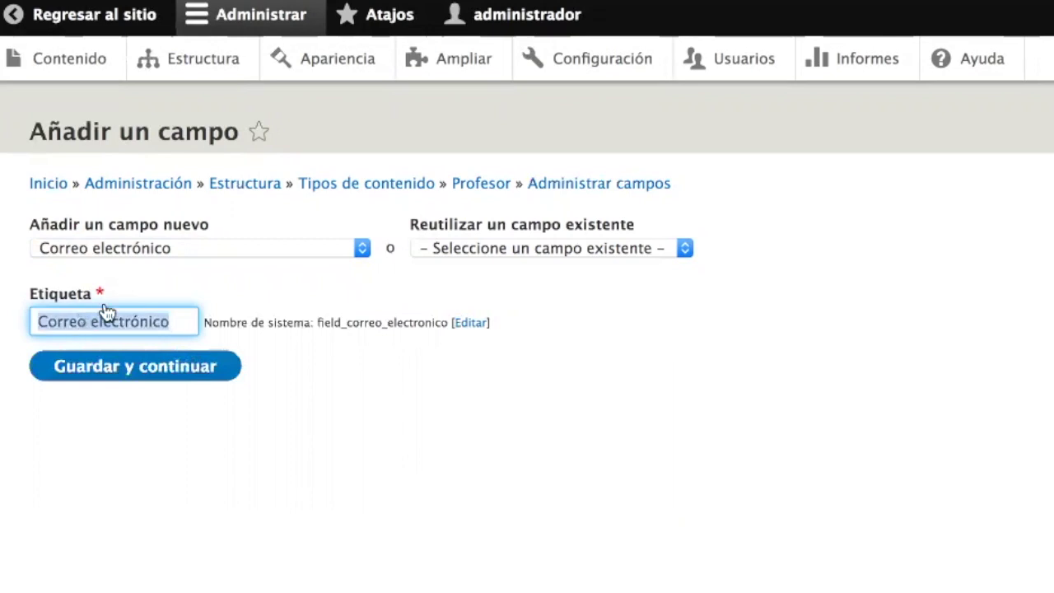
click(116, 252)
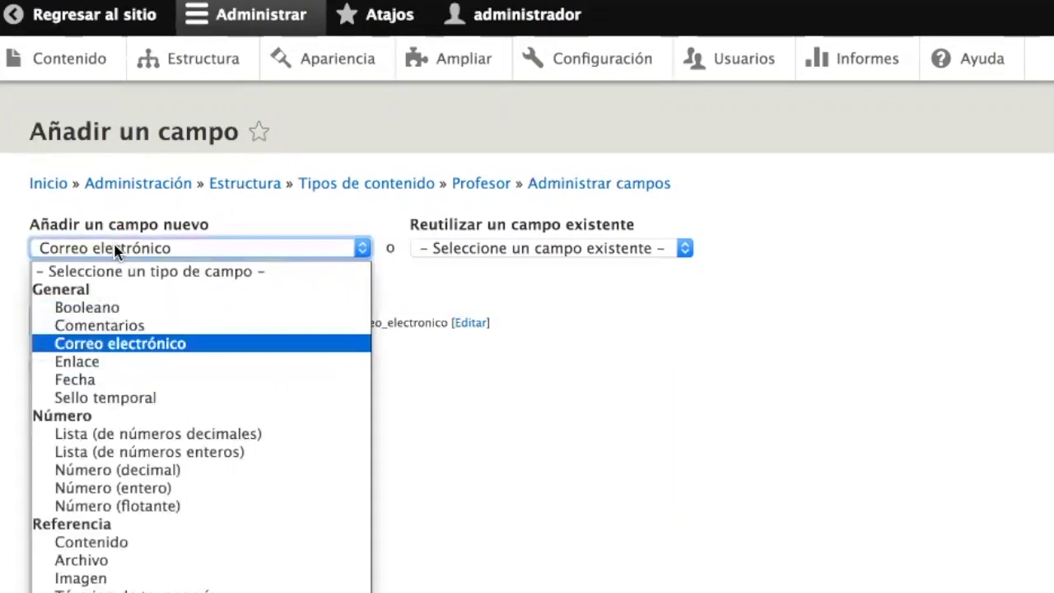
click(116, 252)
click(176, 321)
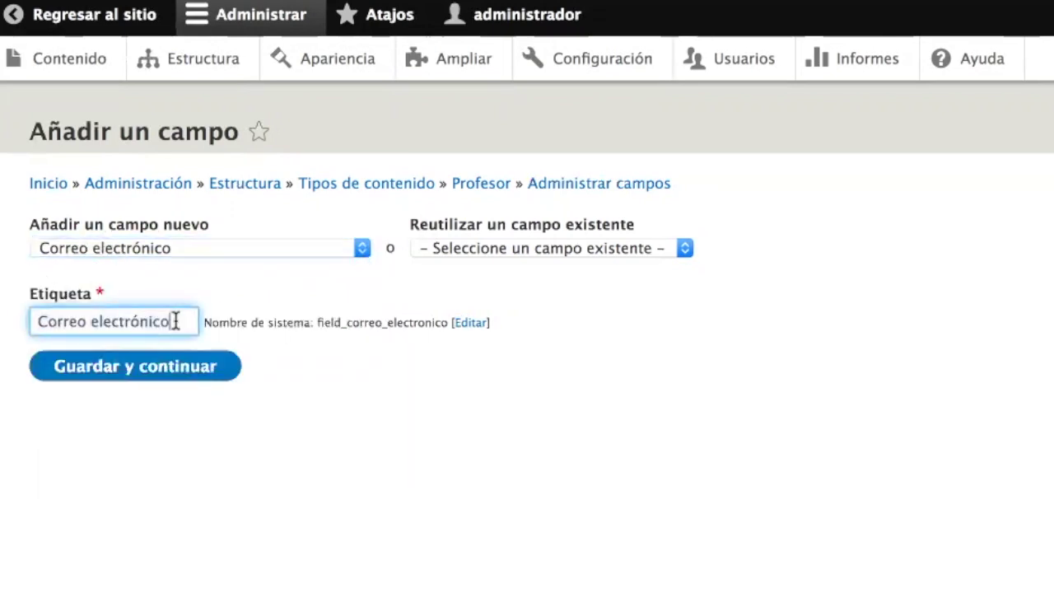
click(144, 375)
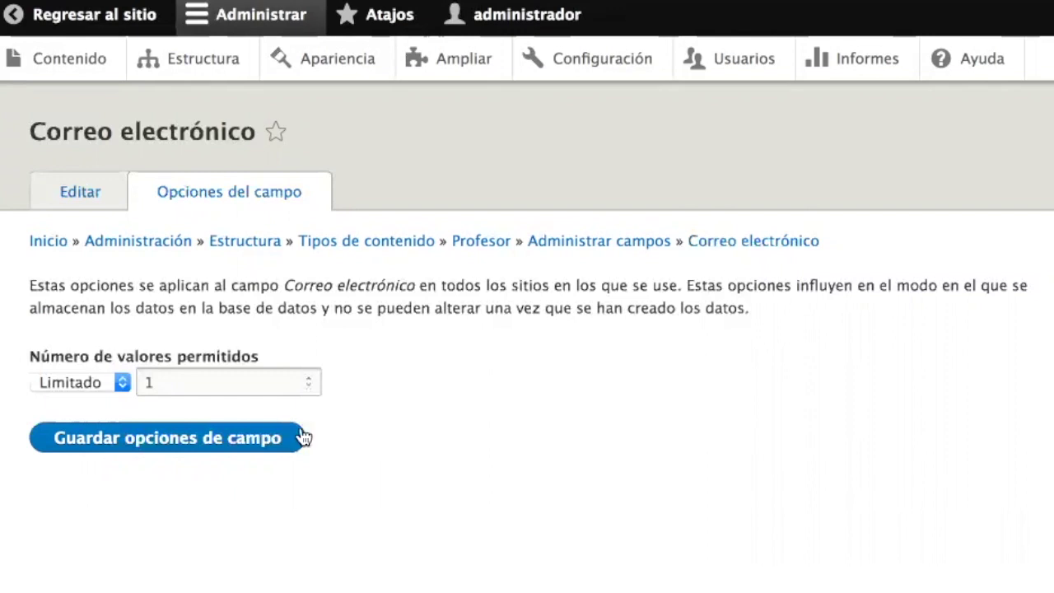
- Keep the Correo electrónico field limited to 1 allowed value and save the storage options
click(309, 378)
click(308, 378)
click(309, 386)
click(309, 386)
click(100, 385)
click(105, 424)
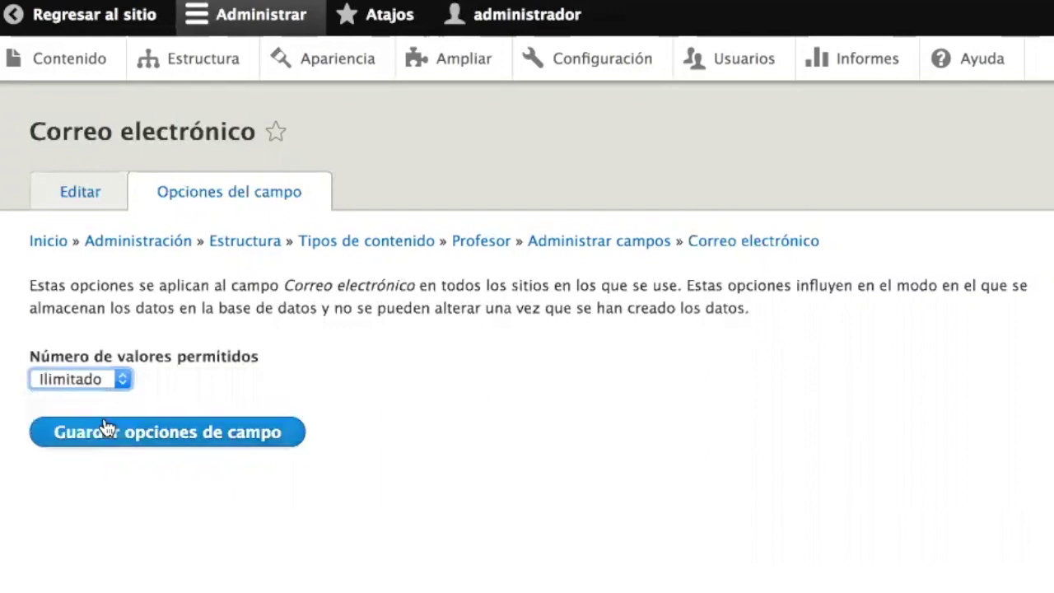
click(99, 384)
click(93, 403)
click(168, 383)
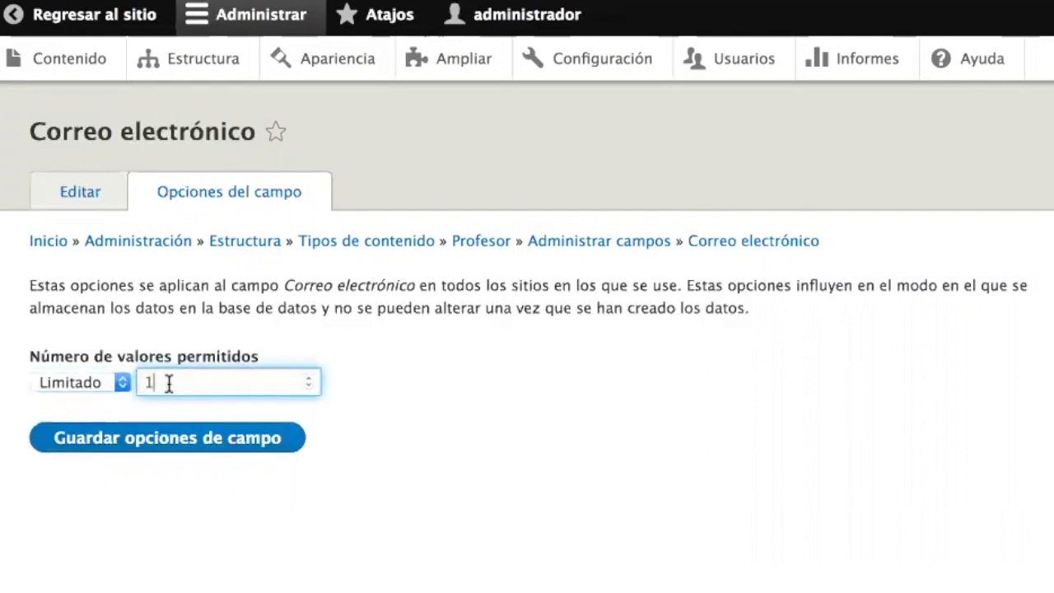
click(169, 441)
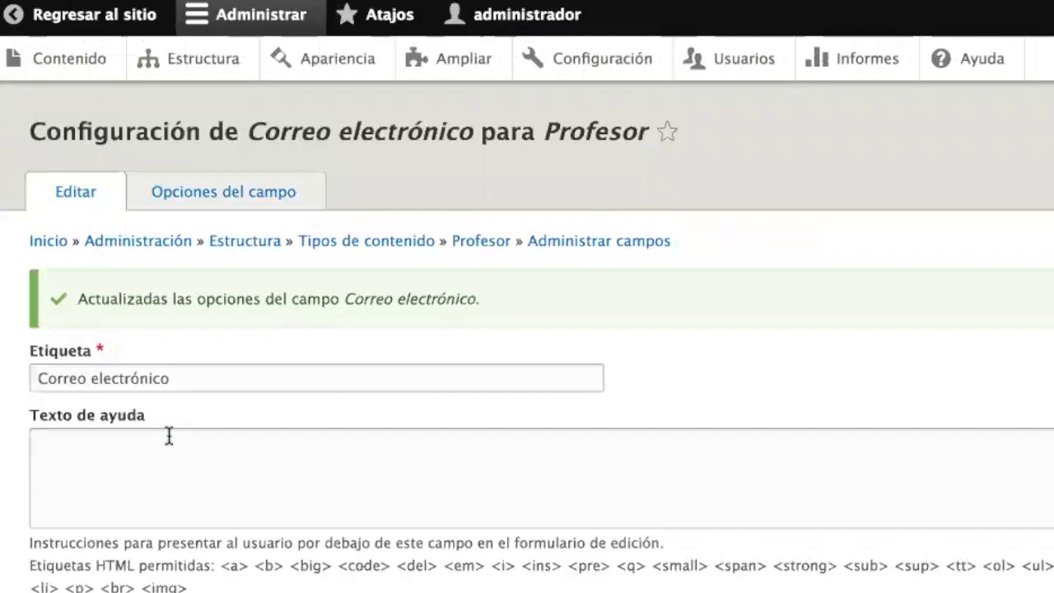
- Mark Correo electrónico as a required field and save its configuration
scroll(169, 436, down, 5)
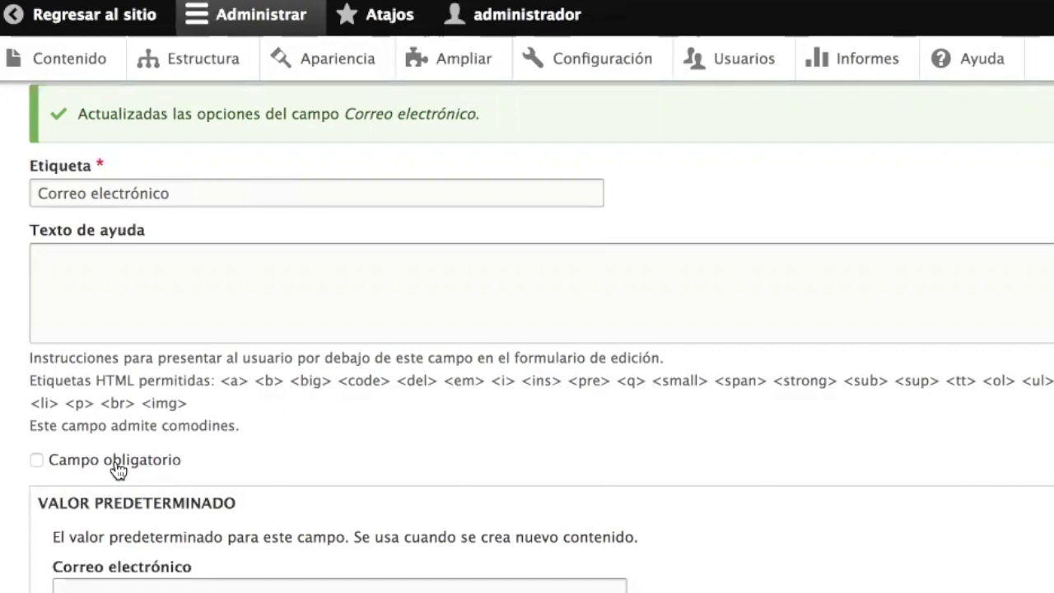
click(116, 466)
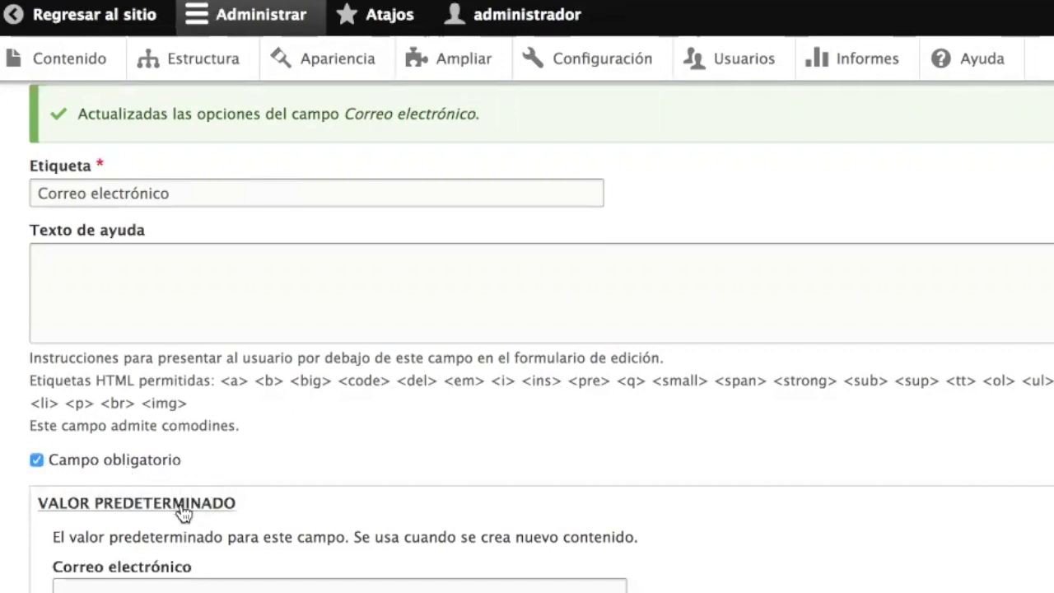
scroll(180, 501, down, 3)
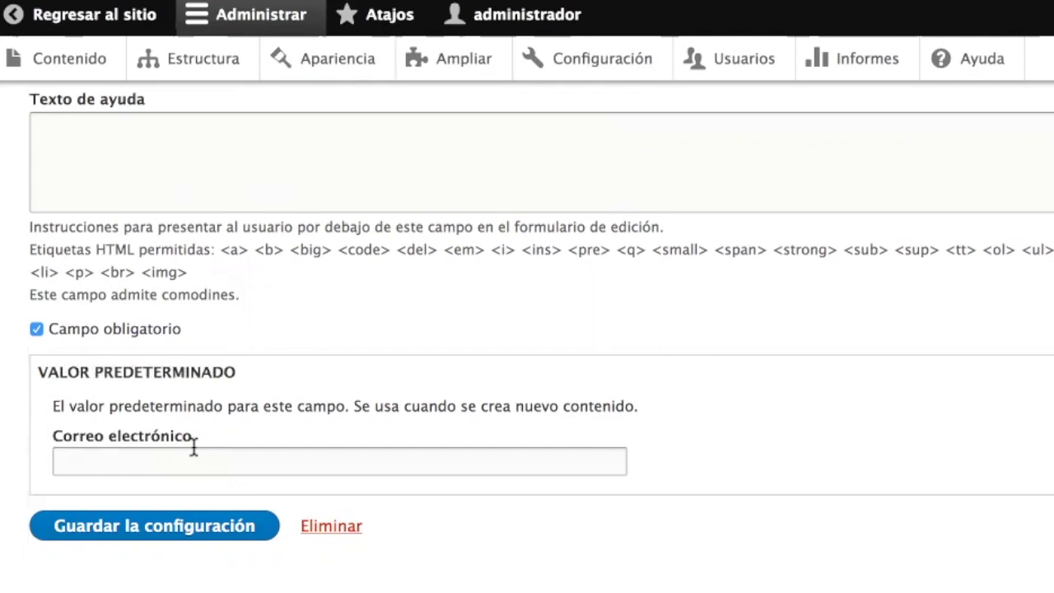
click(177, 528)
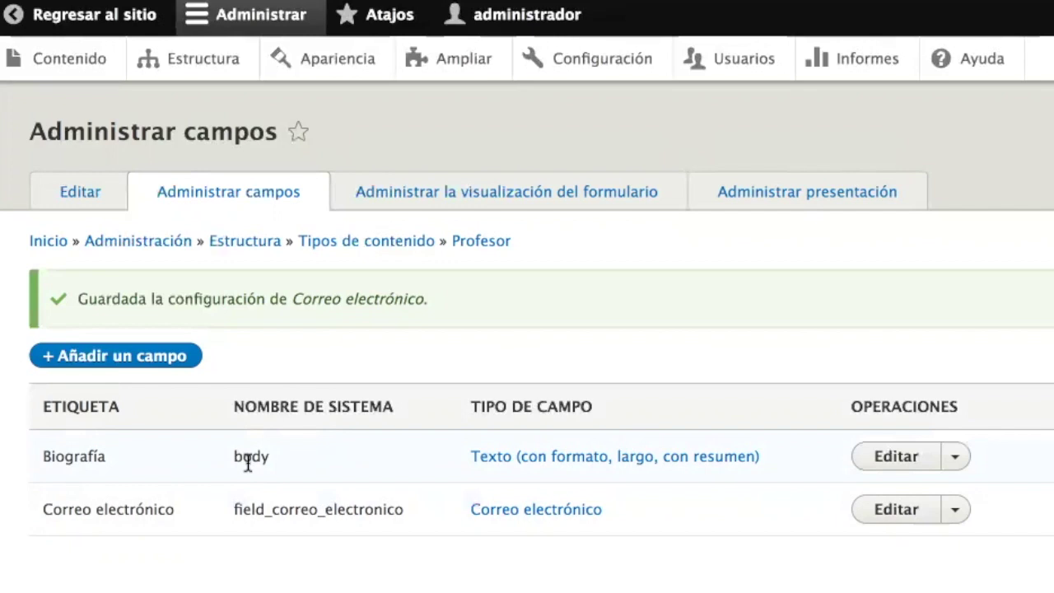
click(131, 356)
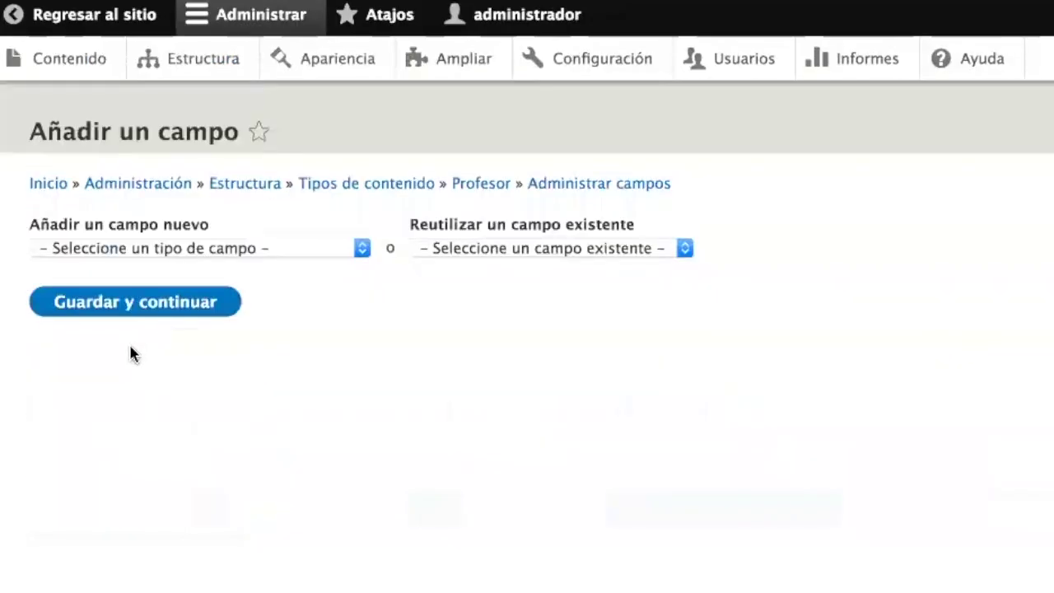
click(167, 250)
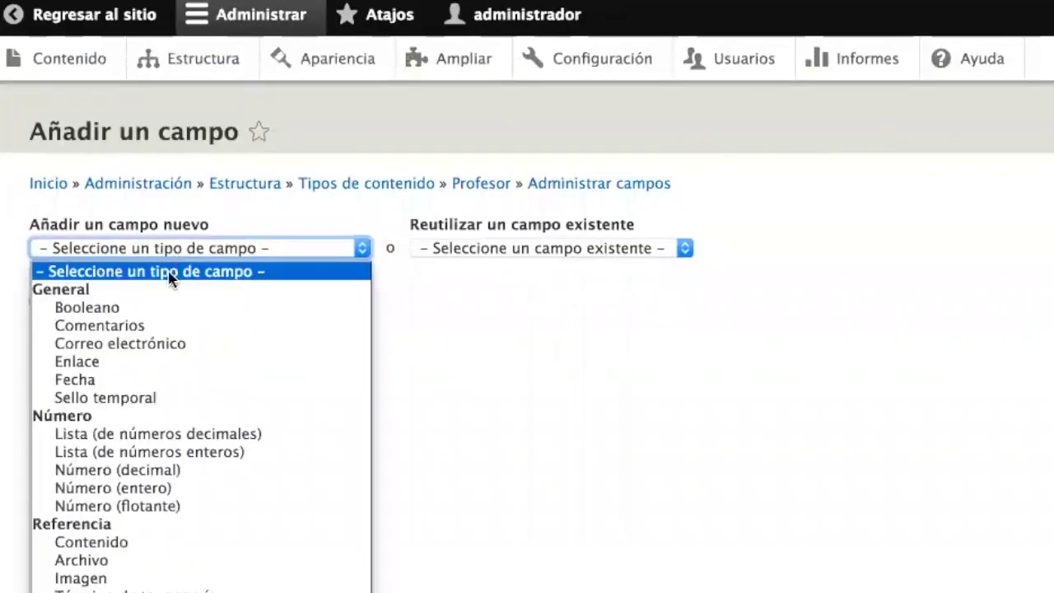
scroll(175, 342, down, 3)
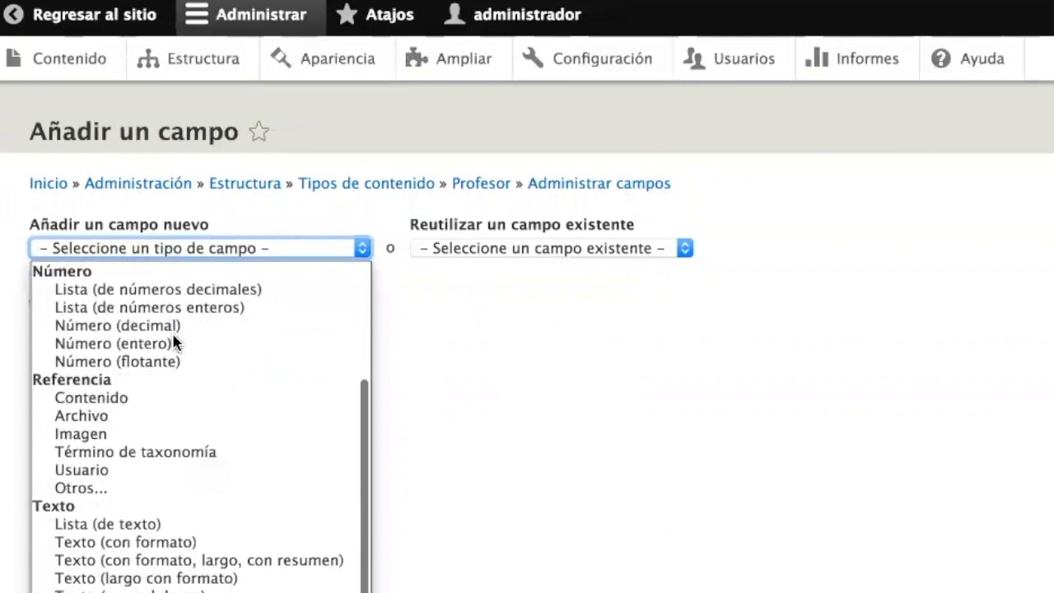
scroll(173, 341, up, 3)
scroll(172, 341, down, 4)
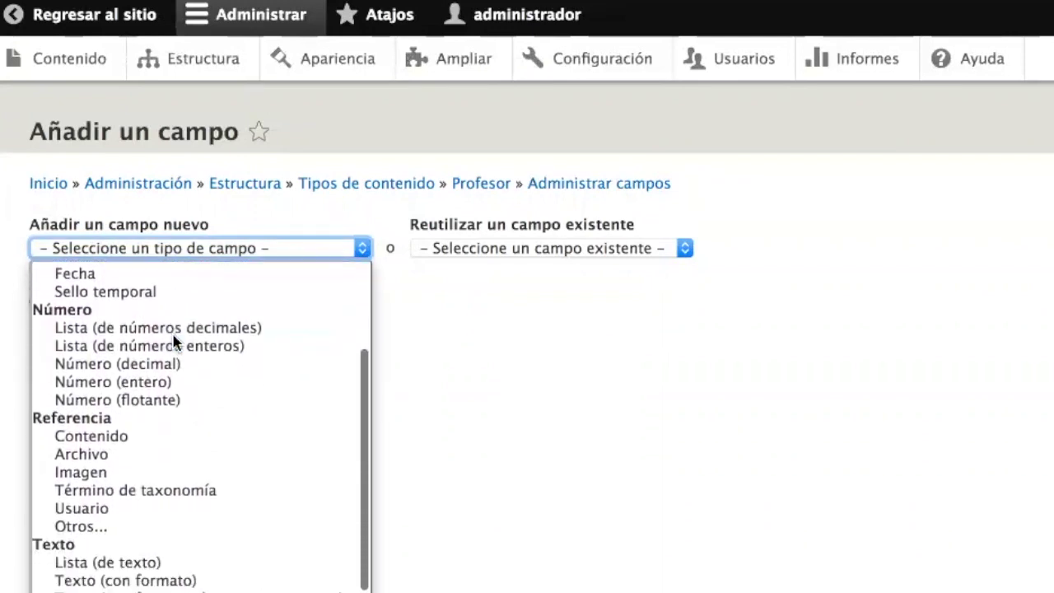
scroll(174, 341, up, 4)
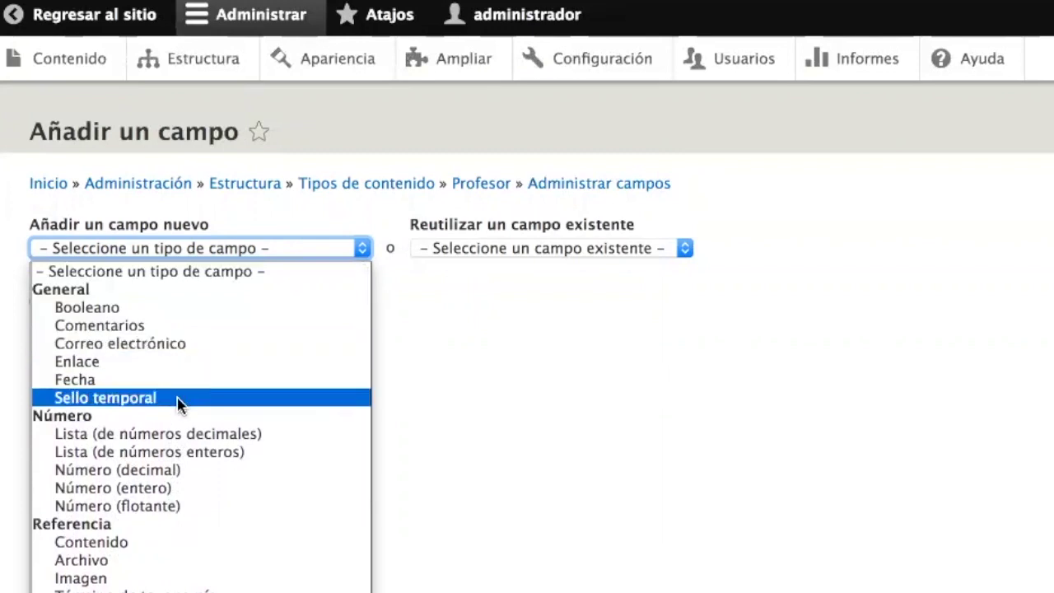
scroll(194, 474, down, 5)
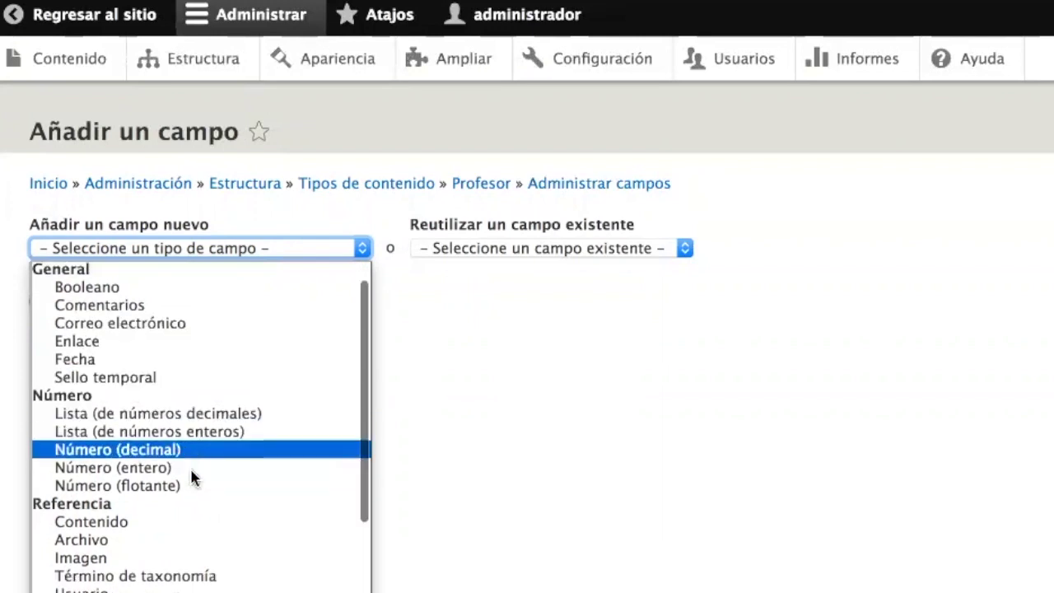
scroll(191, 478, up, 5)
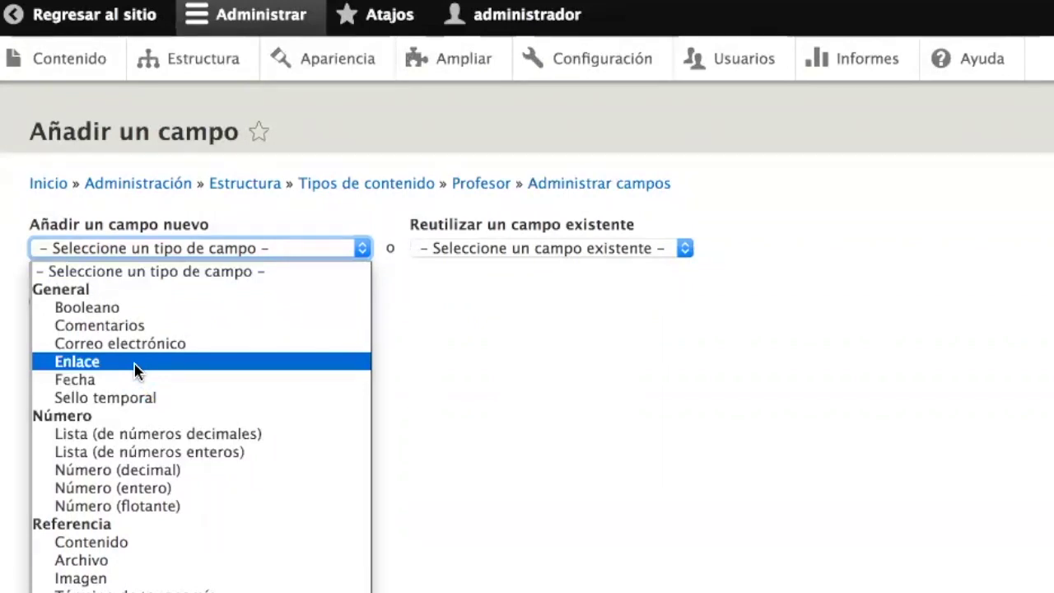
scroll(136, 370, down, 4)
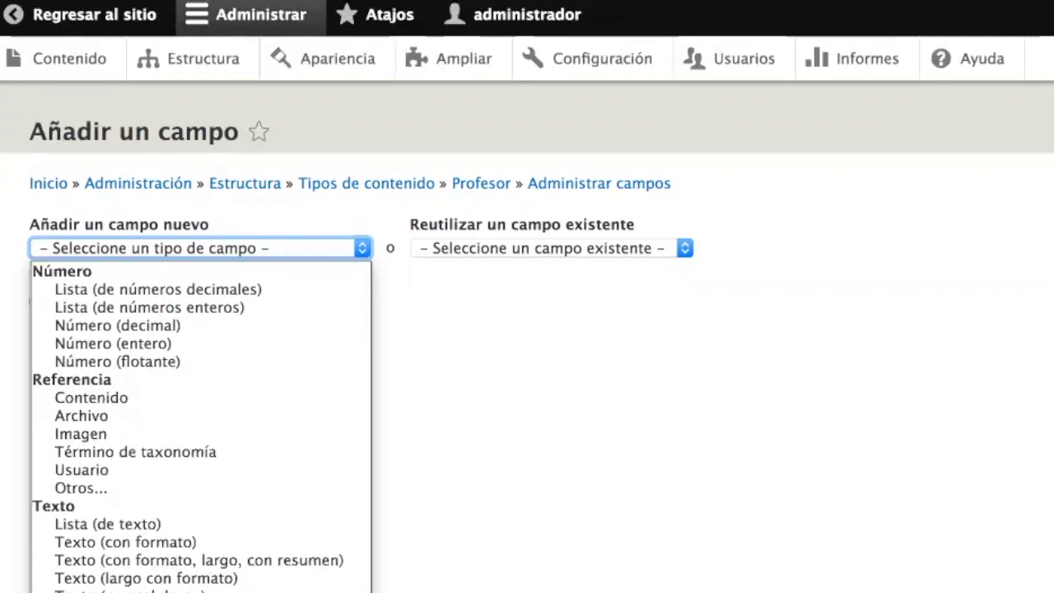
scroll(162, 401, up, 3)
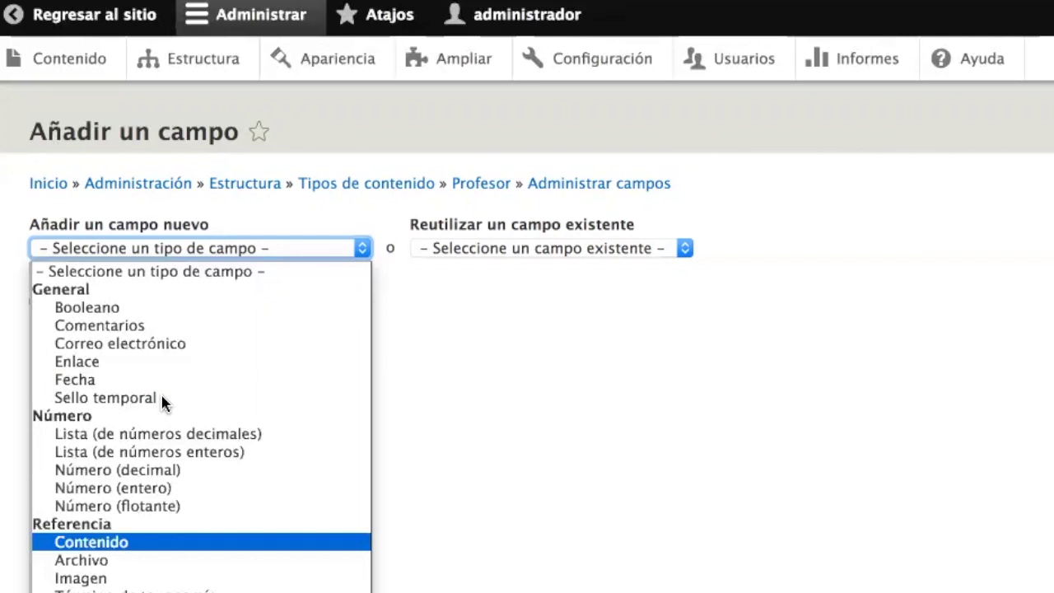
click(423, 317)
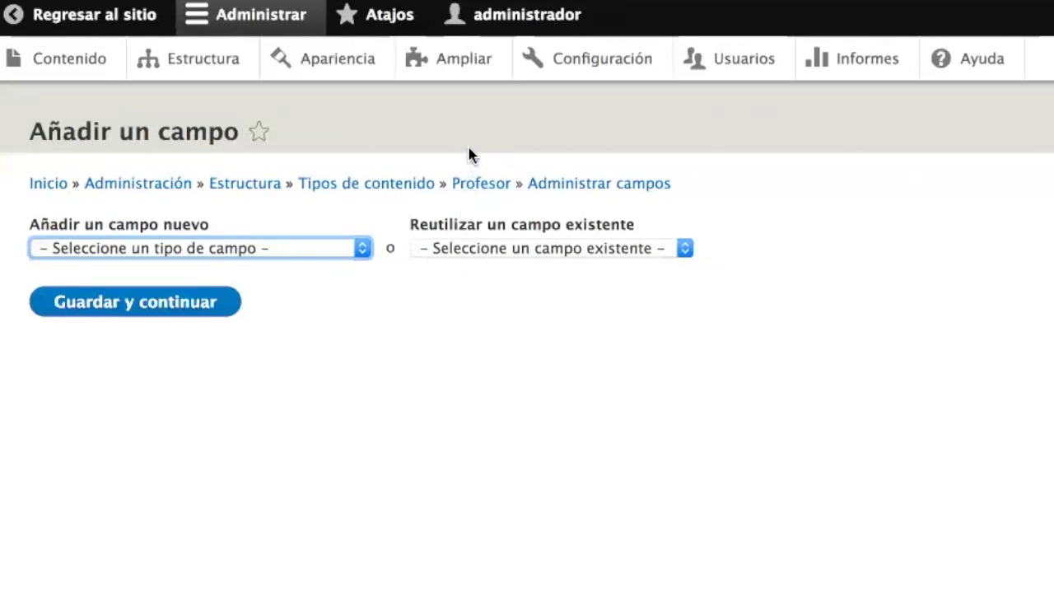
- On the Ampliar page, select the Telephone module under TIPOS DE CAMPO and install it
click(462, 71)
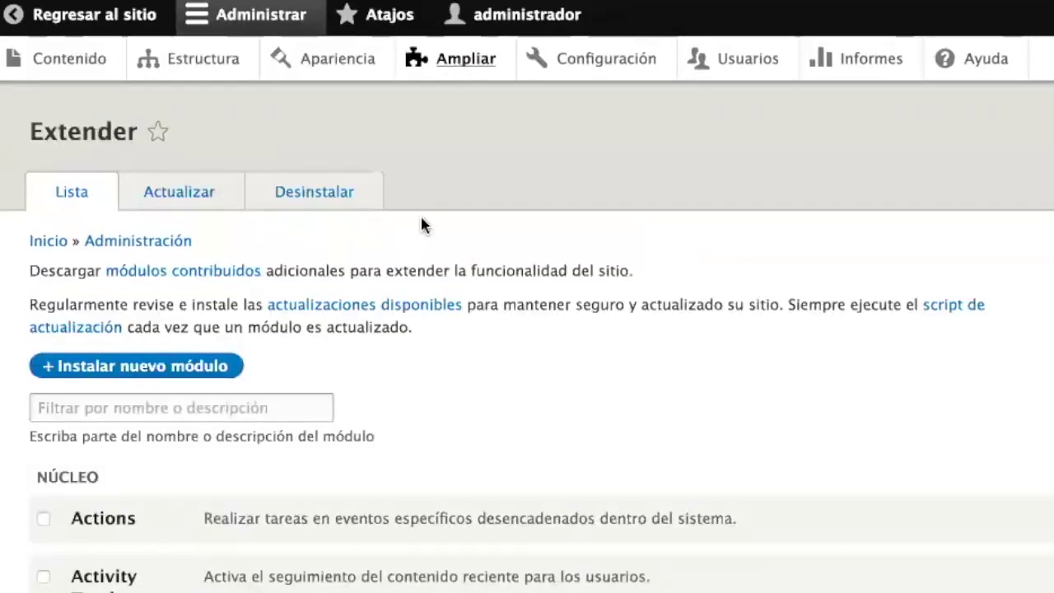
scroll(412, 358, down, 3)
scroll(412, 360, down, 13)
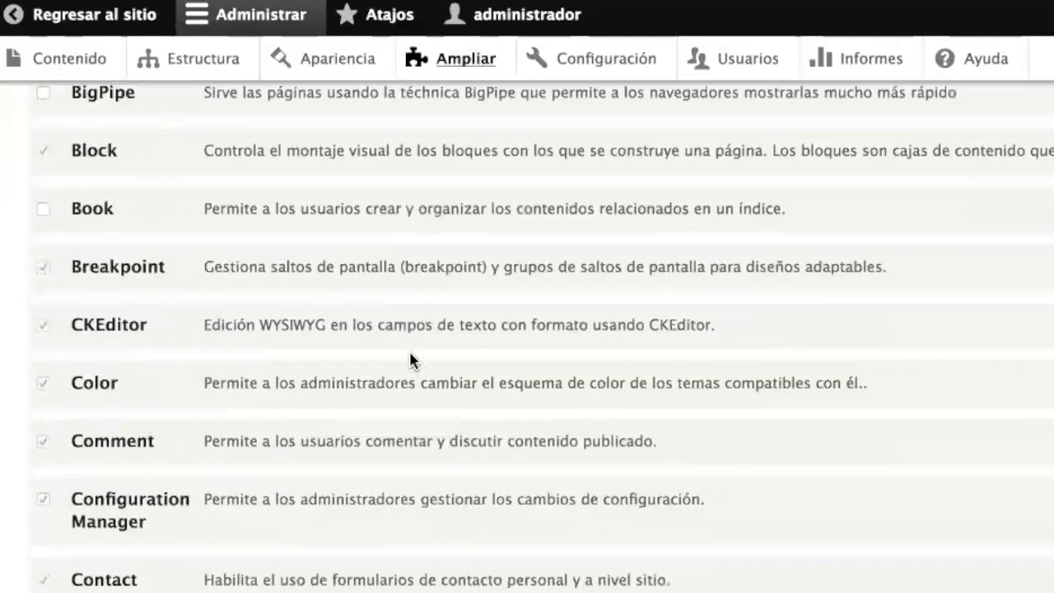
scroll(412, 360, down, 15)
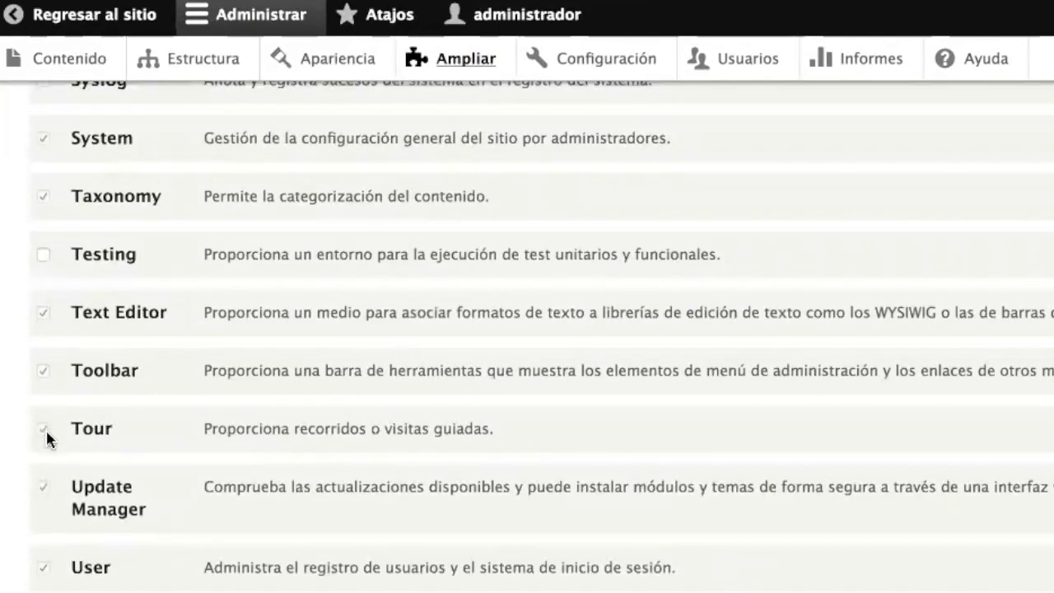
scroll(238, 440, down, 5)
scroll(238, 441, down, 1)
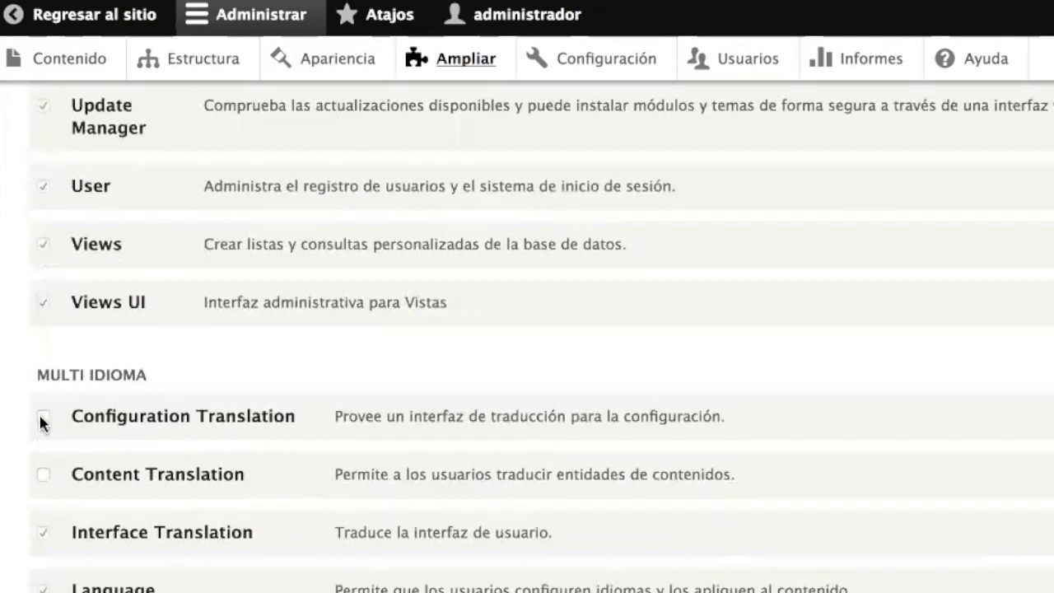
scroll(140, 440, down, 1)
scroll(151, 447, down, 20)
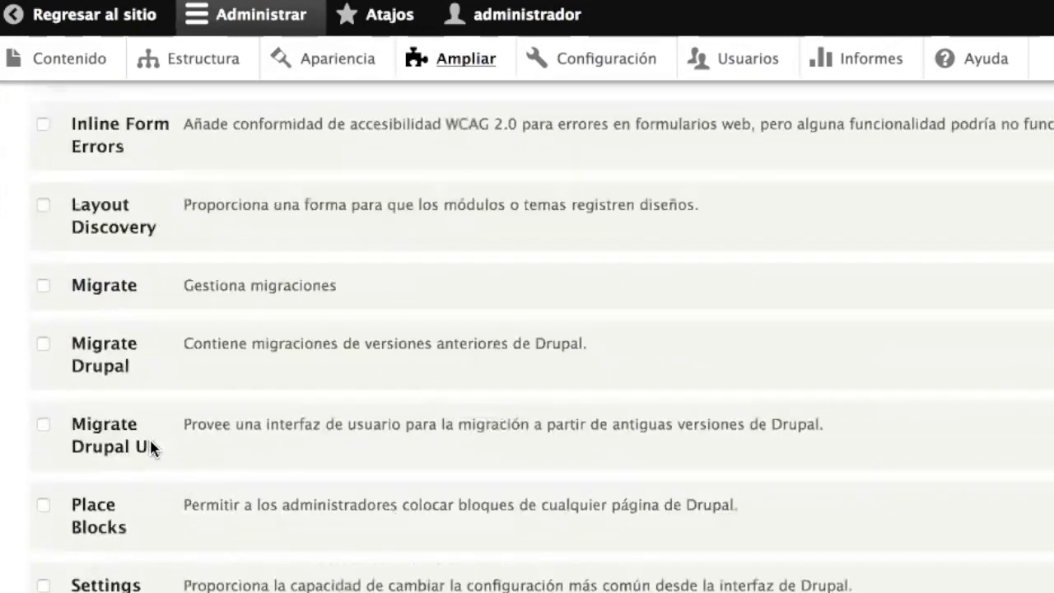
scroll(151, 447, down, 4)
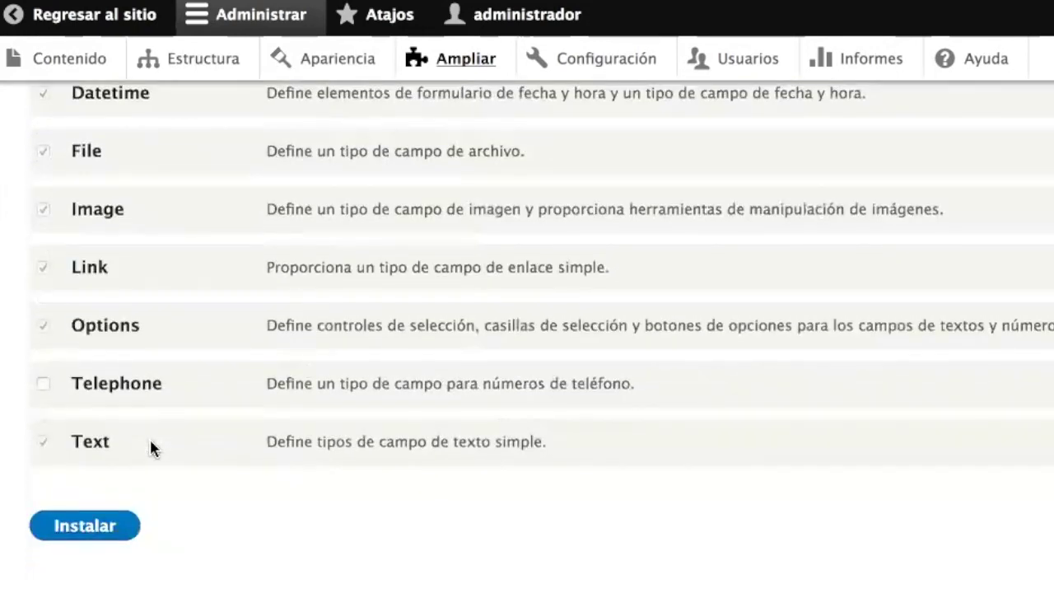
scroll(151, 447, up, 6)
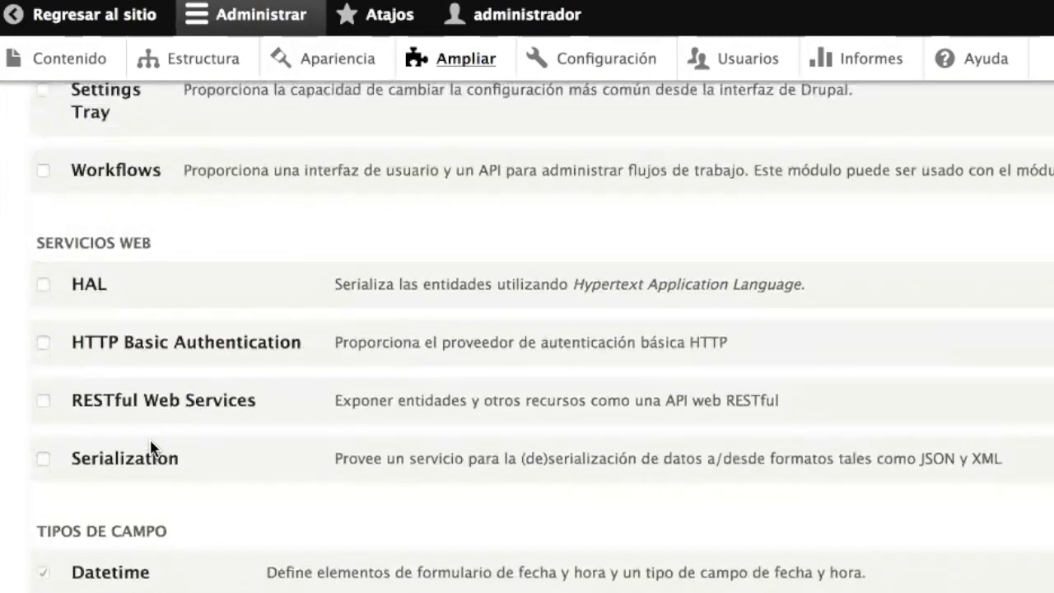
scroll(151, 447, down, 5)
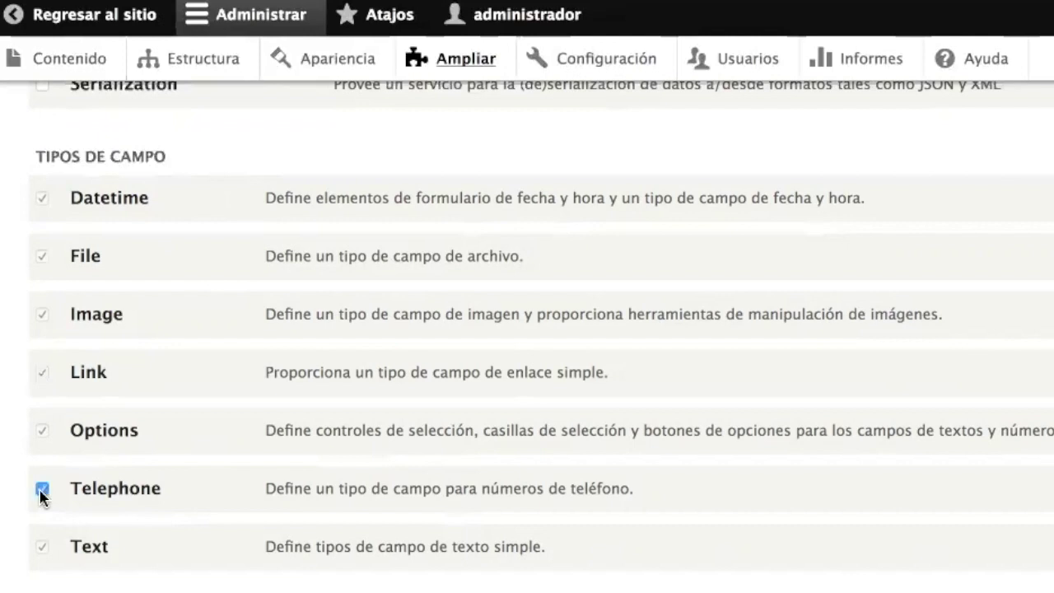
scroll(90, 494, down, 2)
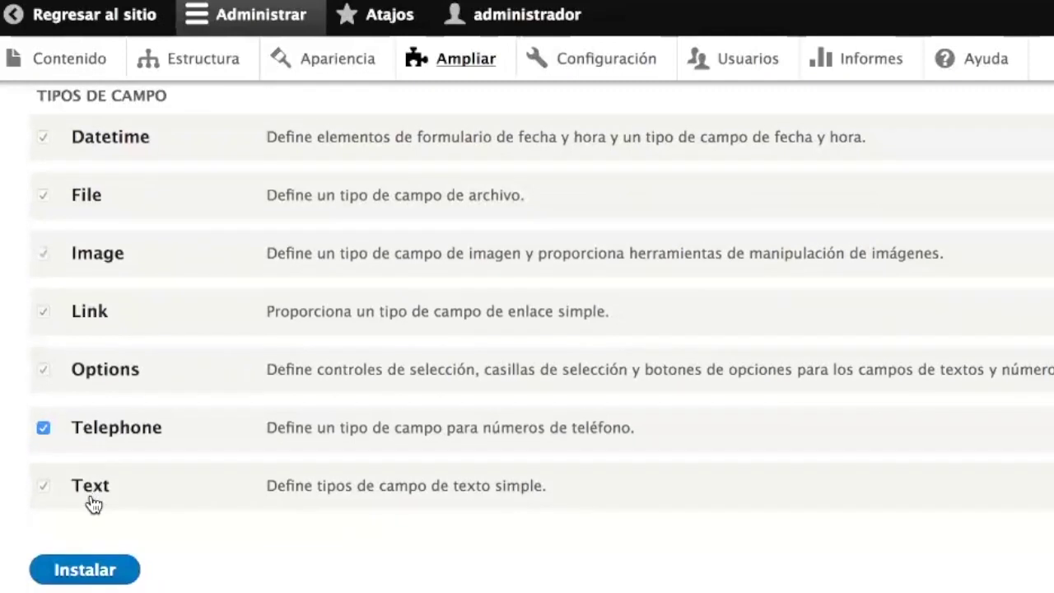
click(83, 570)
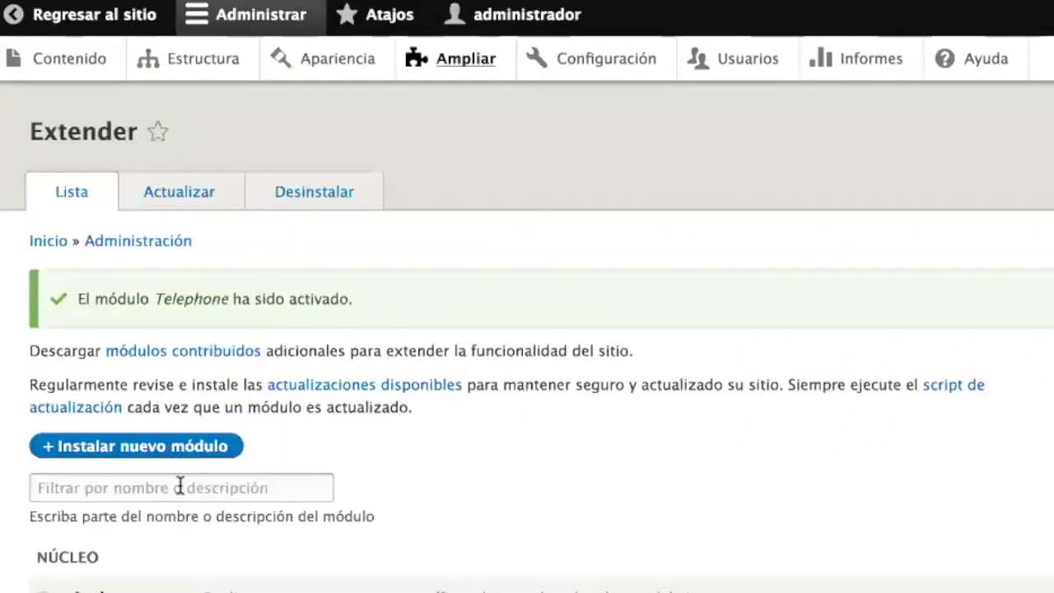
- Filter the Extender module list by 'Tel' to show only the Telephone module
scroll(179, 486, down, 10)
scroll(181, 486, up, 10)
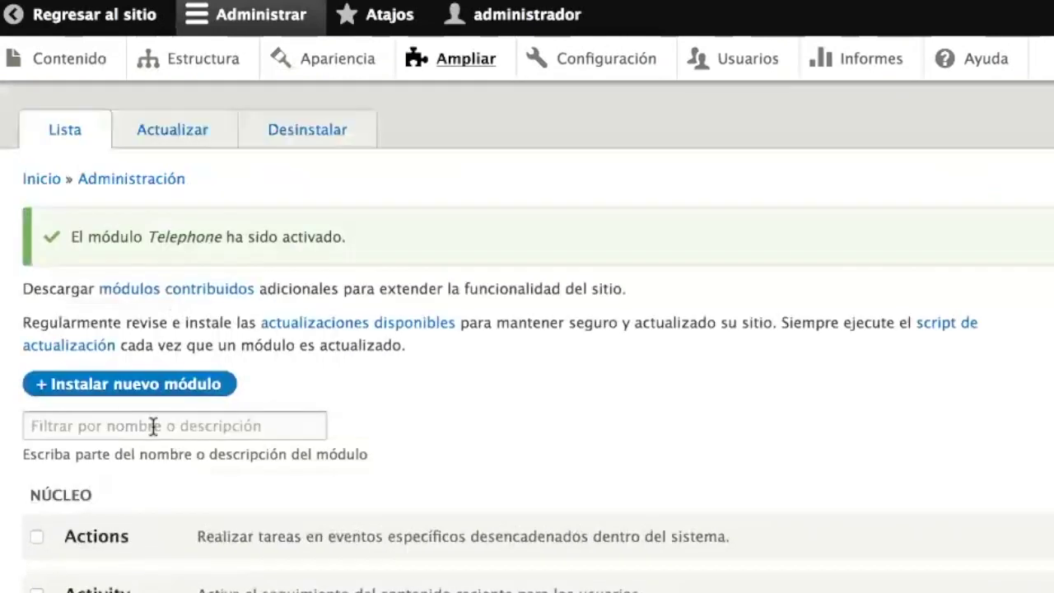
click(153, 425)
text(Te)
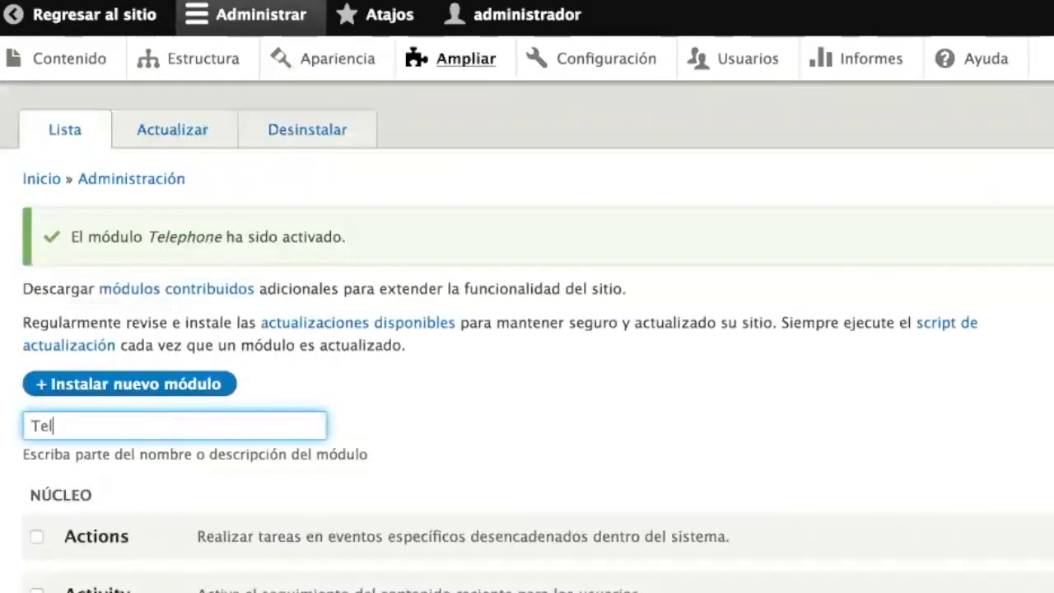
text(l)
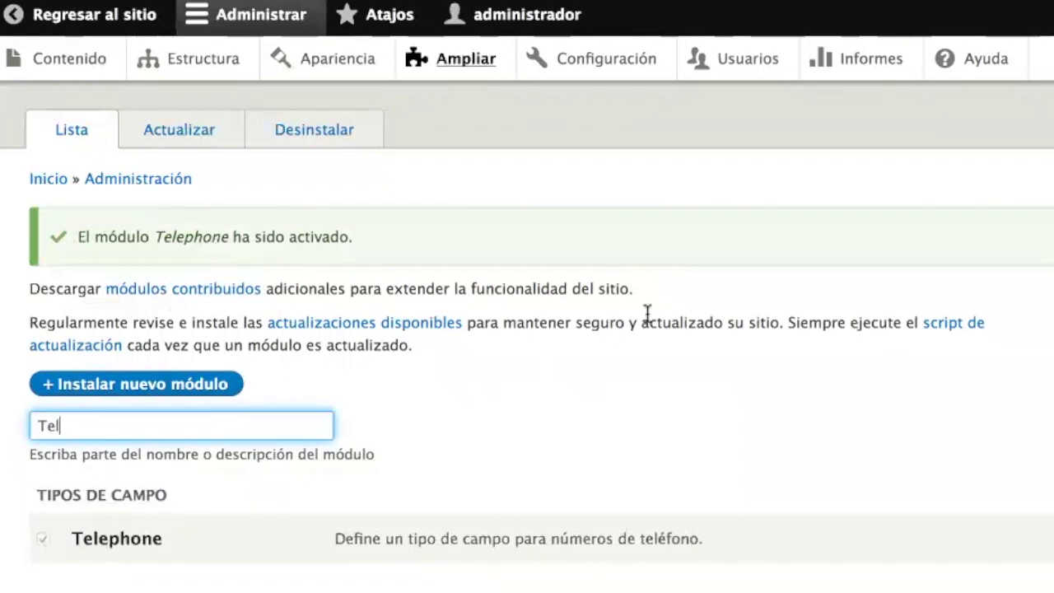
- From Estructura > Tipos de contenido, open Profesor's fields and start adding a new field
click(204, 75)
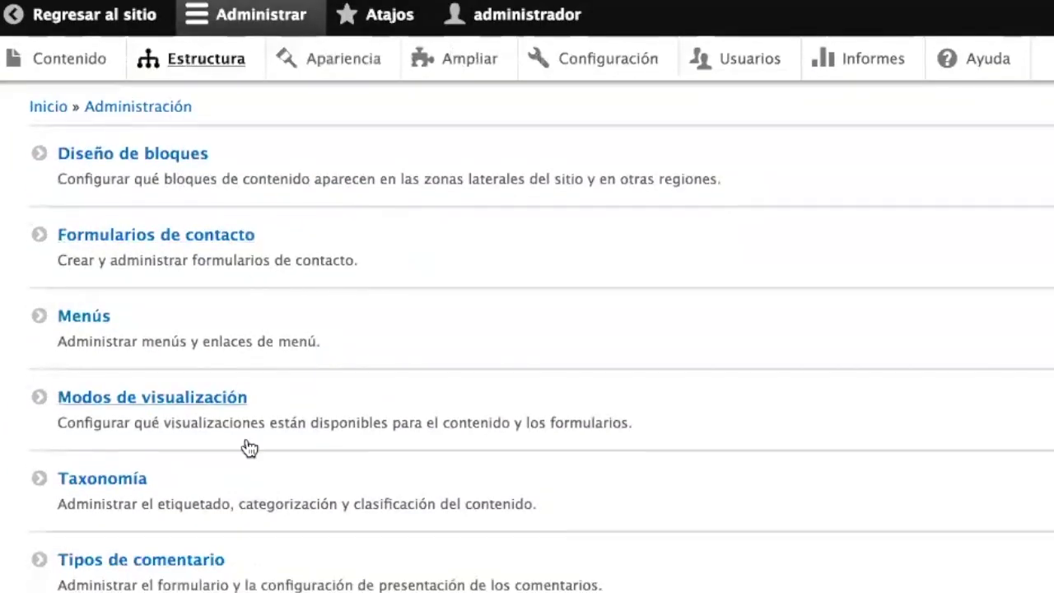
scroll(247, 442, down, 2)
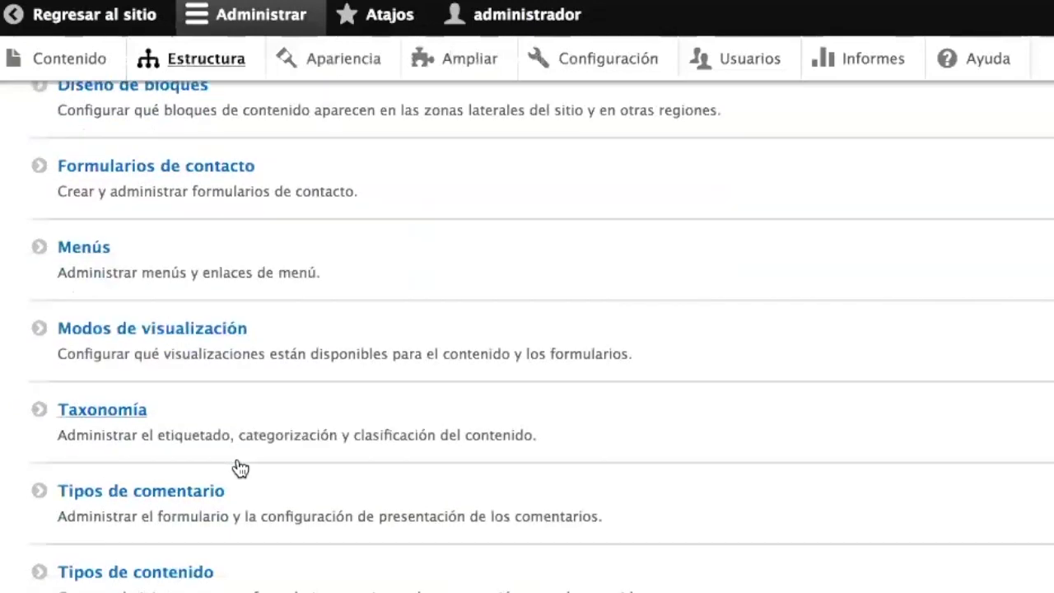
click(182, 569)
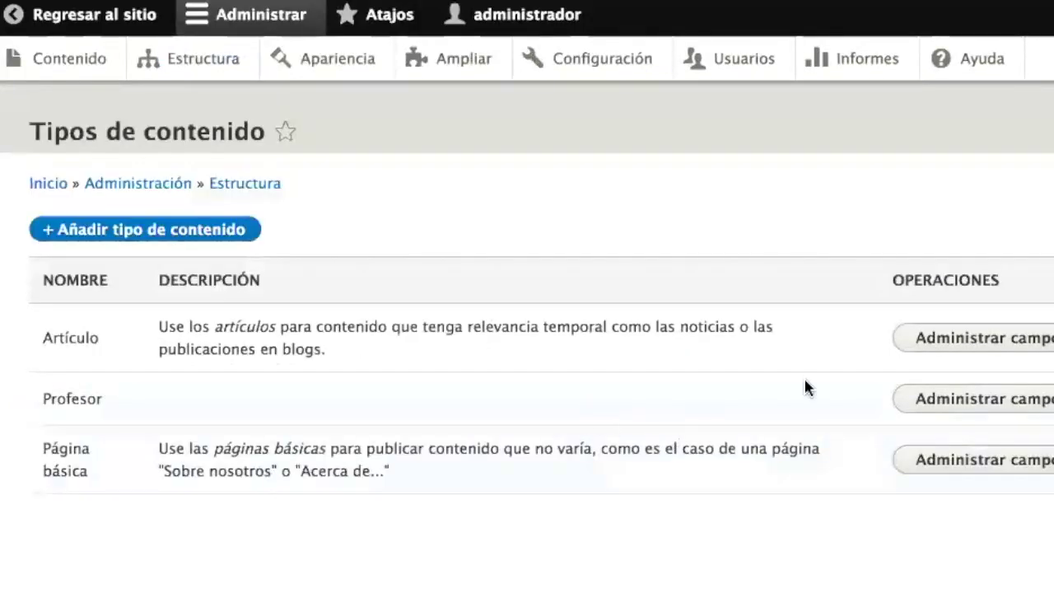
click(929, 402)
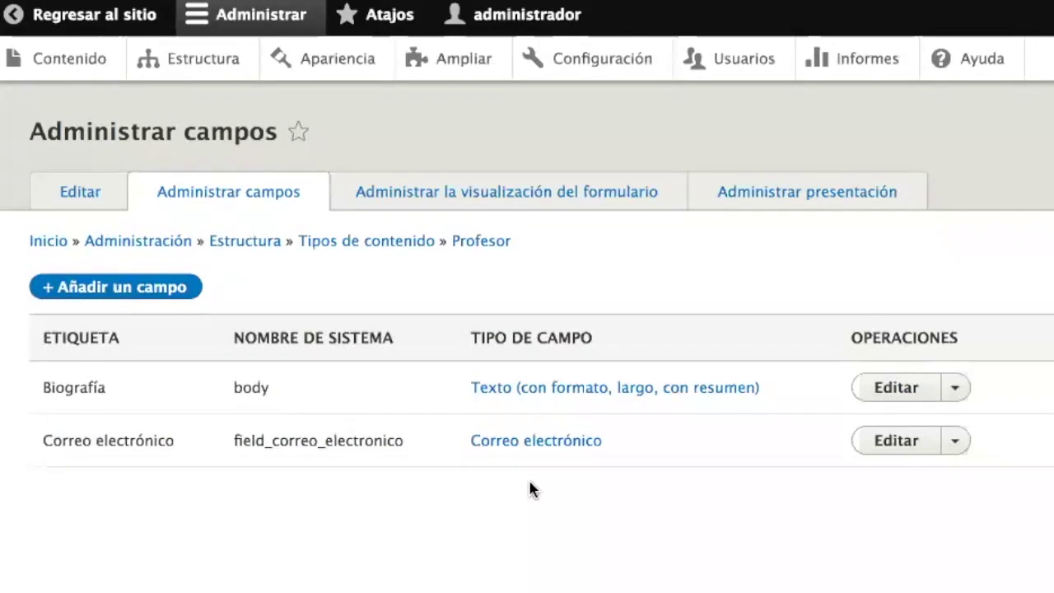
click(131, 295)
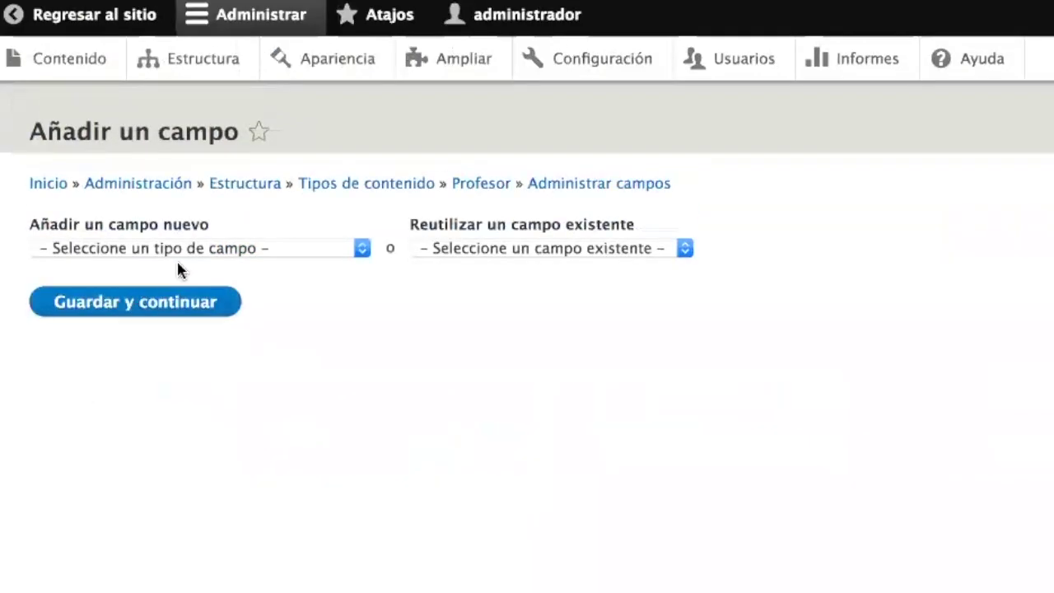
- Create a Número de teléfono field labelled Celular on the Profesor type
click(205, 250)
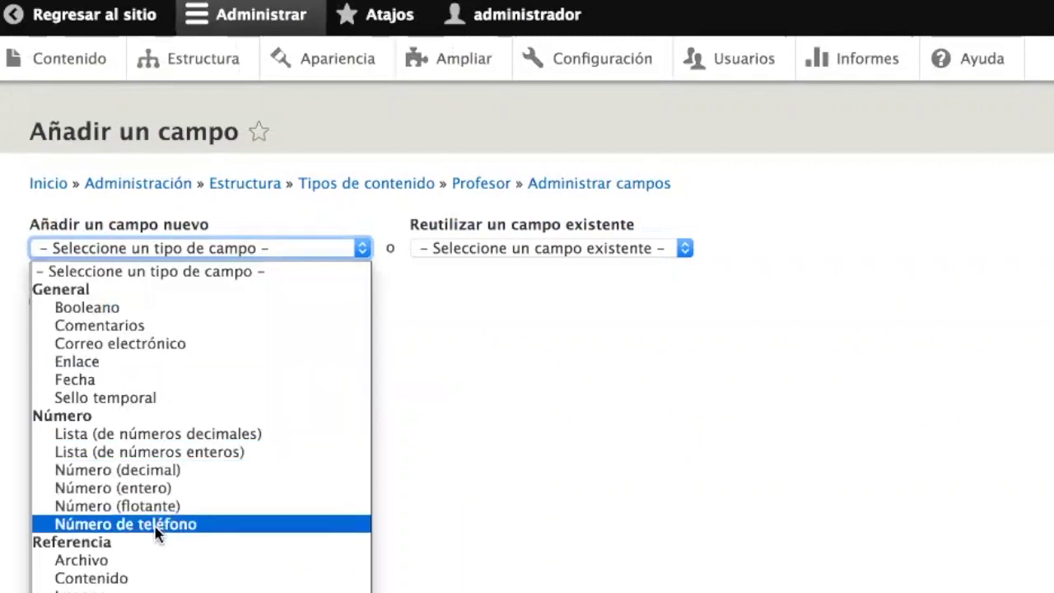
click(202, 529)
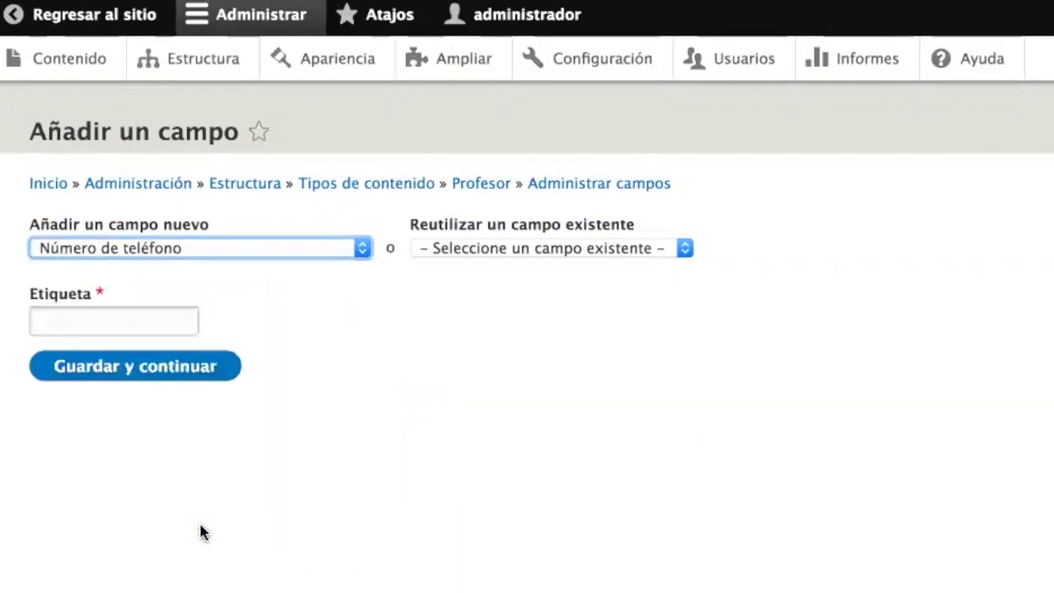
click(114, 325)
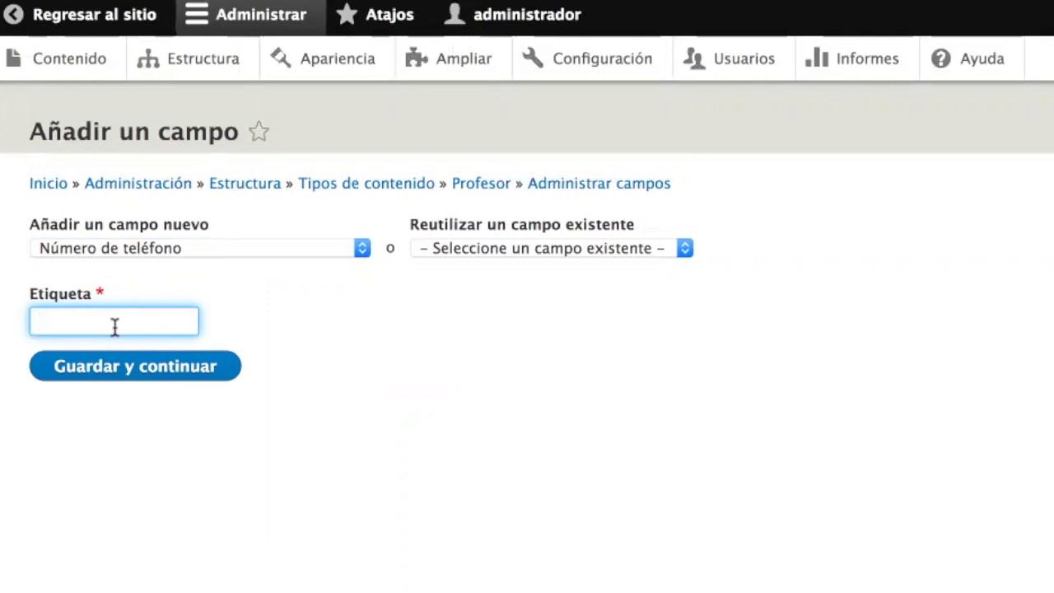
text(Celular)
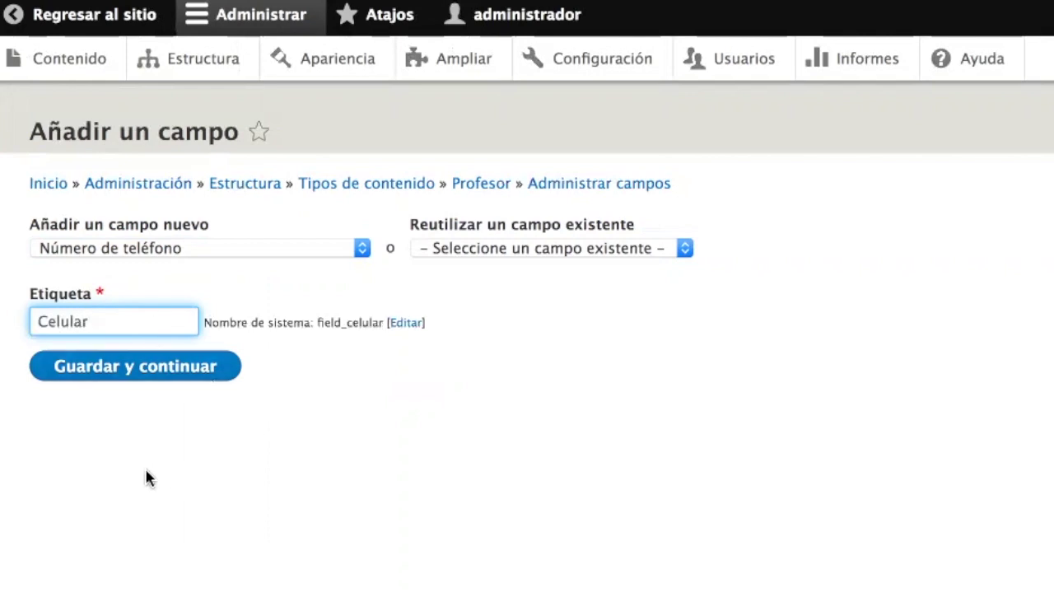
click(134, 370)
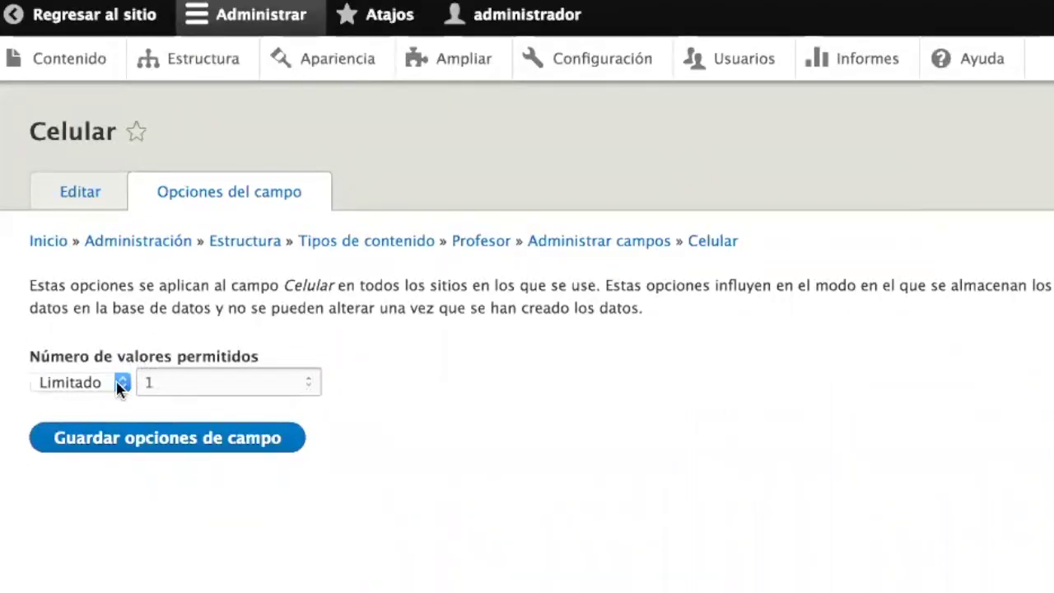
- Save the Celular field settings as optional with no default value
click(175, 445)
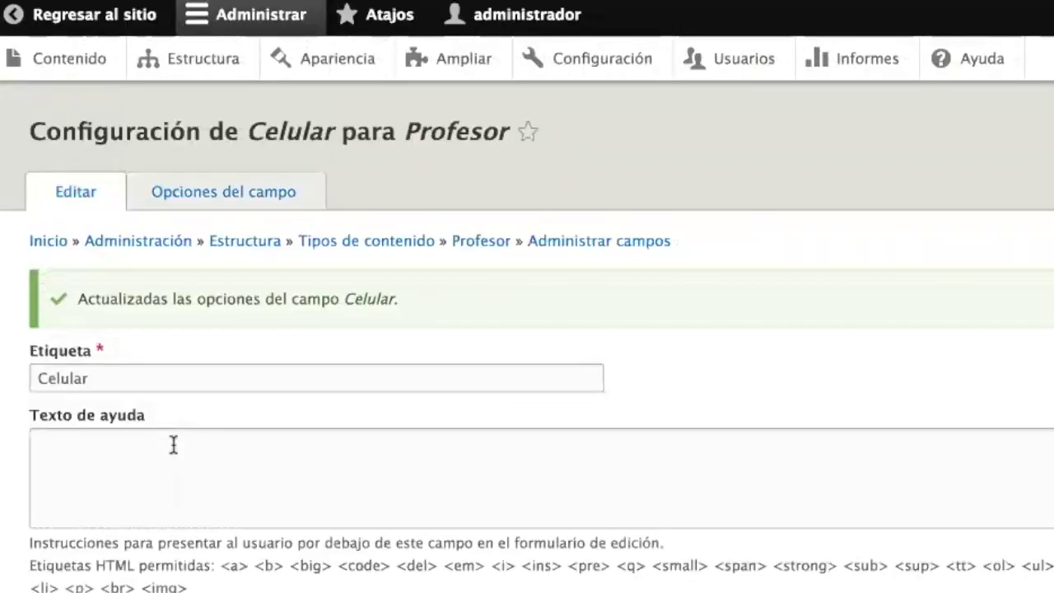
scroll(173, 444, down, 5)
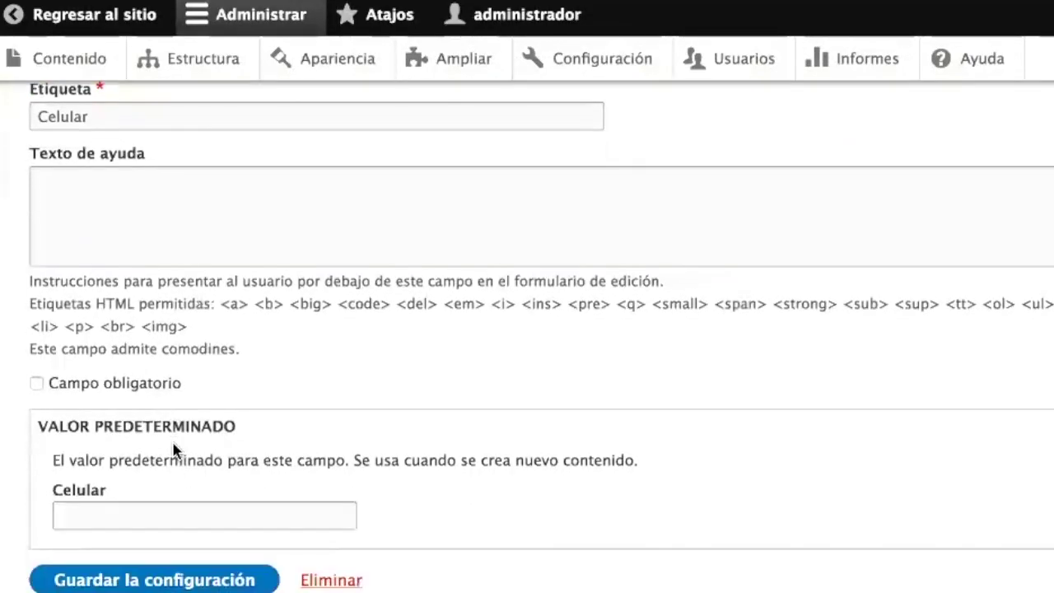
click(136, 387)
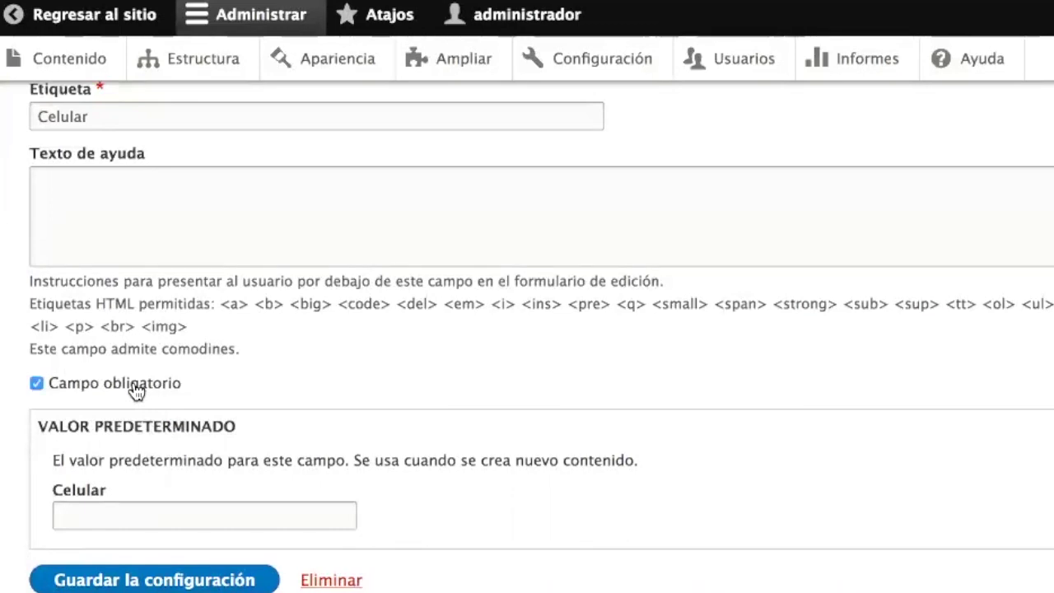
click(135, 391)
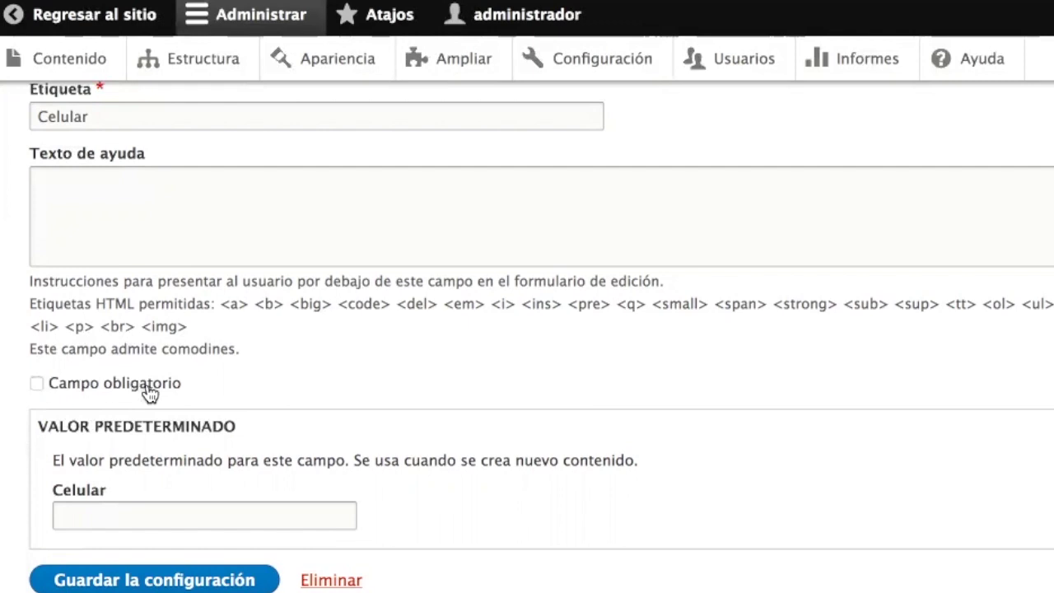
click(140, 506)
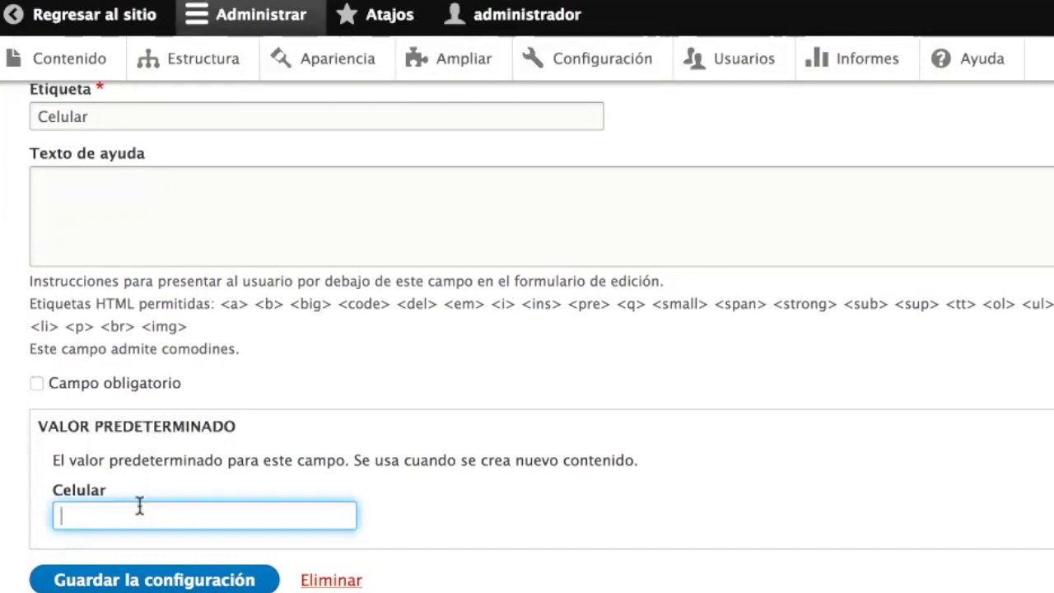
click(140, 581)
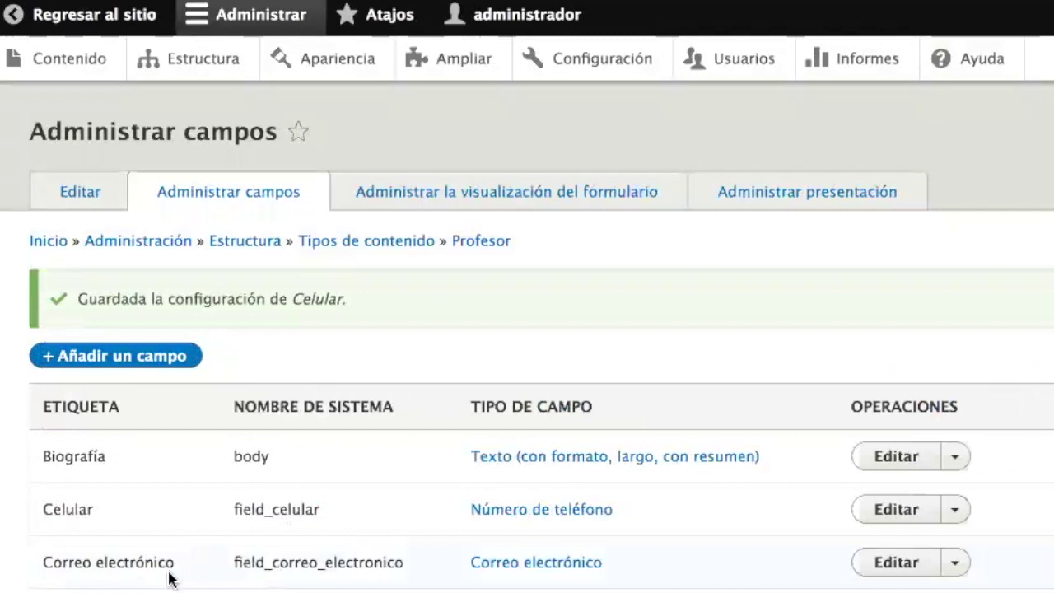
- Scroll through the Contenido list to locate the Profesor entry
scroll(349, 478, down, 1)
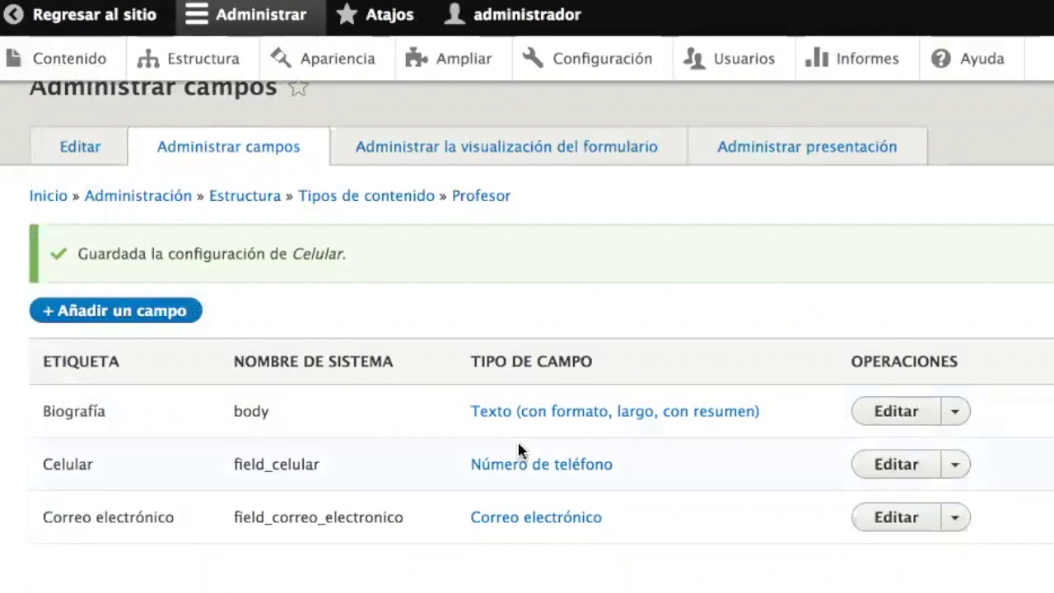
scroll(518, 448, down, 5)
scroll(518, 449, down, 3)
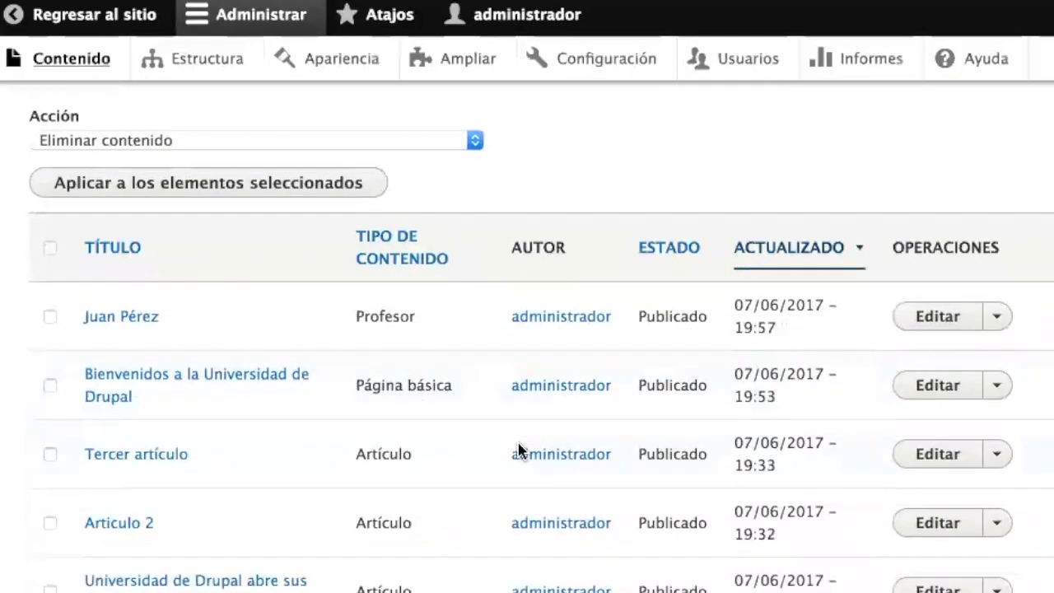
- Open the professor's Profesor entry from the content list in its edit form
double_click(385, 308)
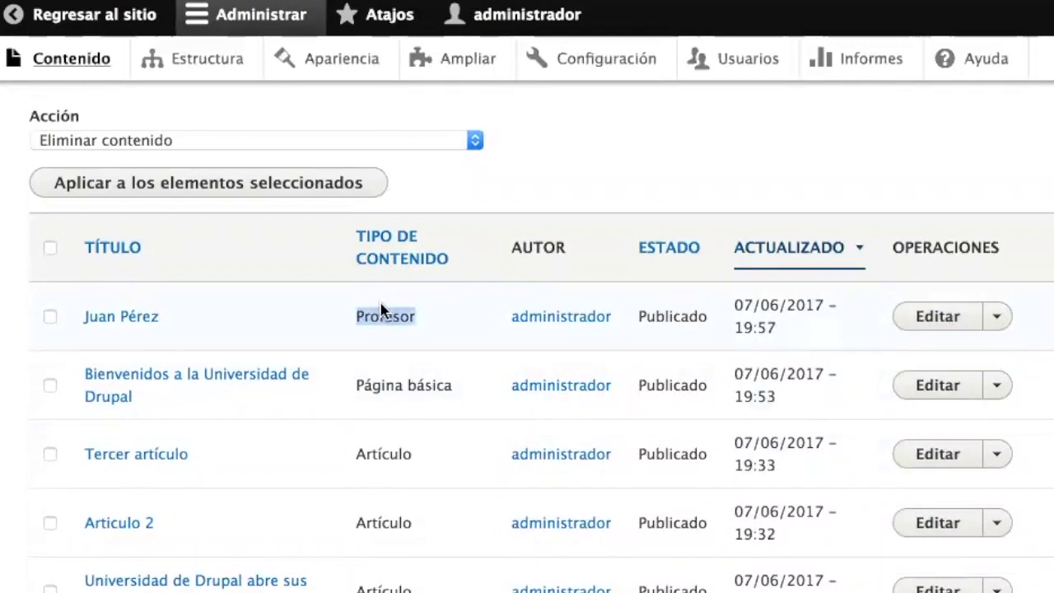
click(138, 327)
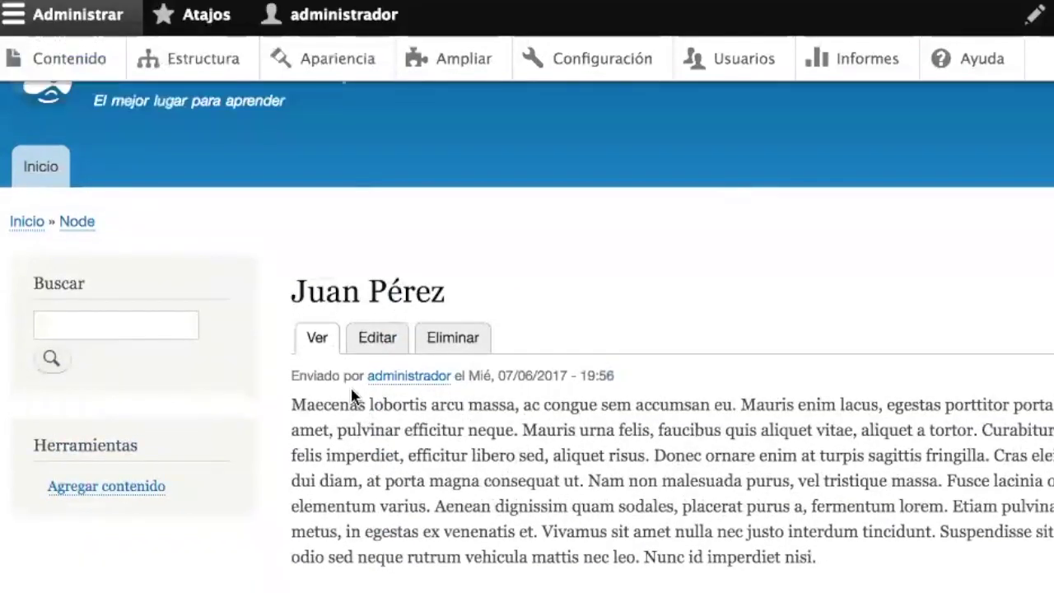
click(376, 339)
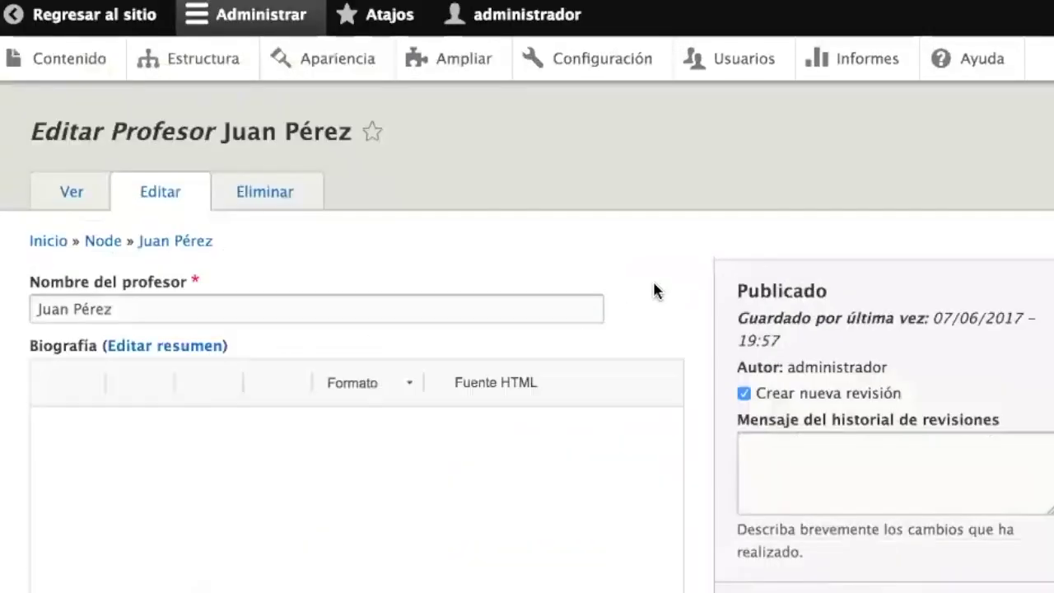
- Enter 'hola' in Correo electrónico and 'como estas' in Celular, then try saving
scroll(696, 338, down, 5)
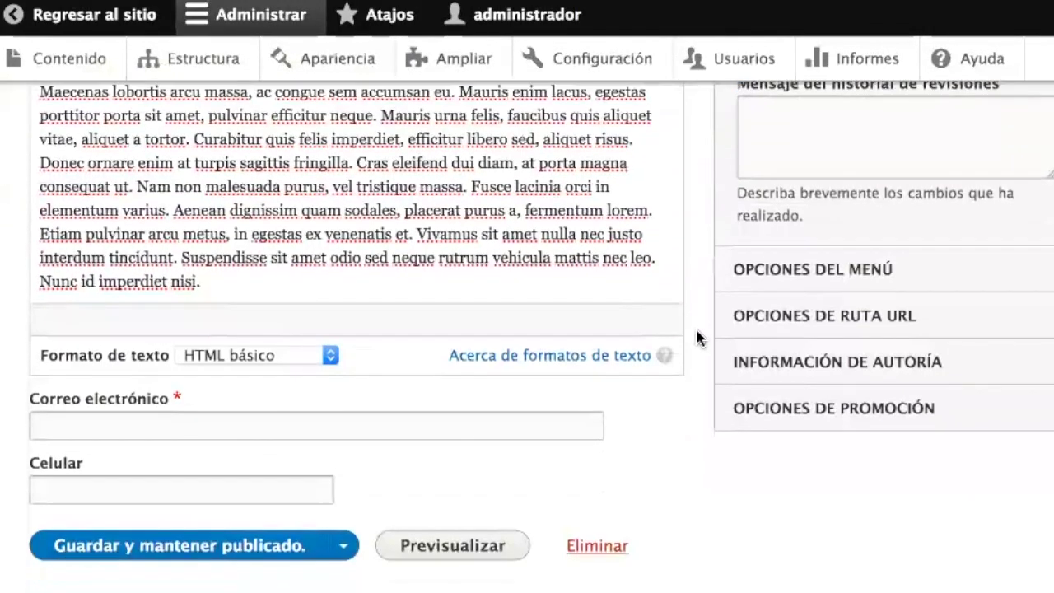
scroll(696, 338, down, 1)
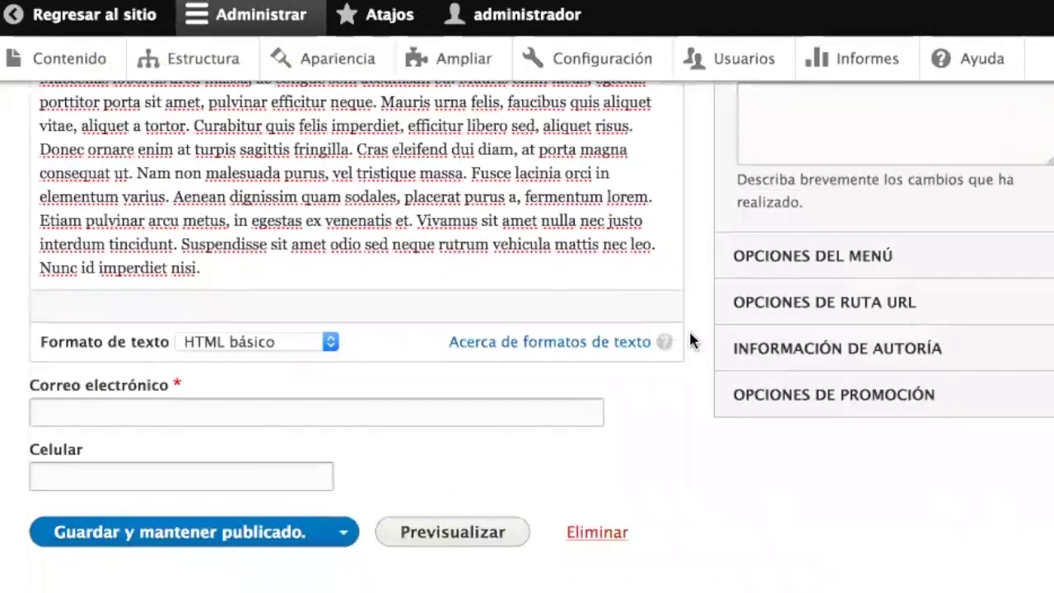
click(218, 401)
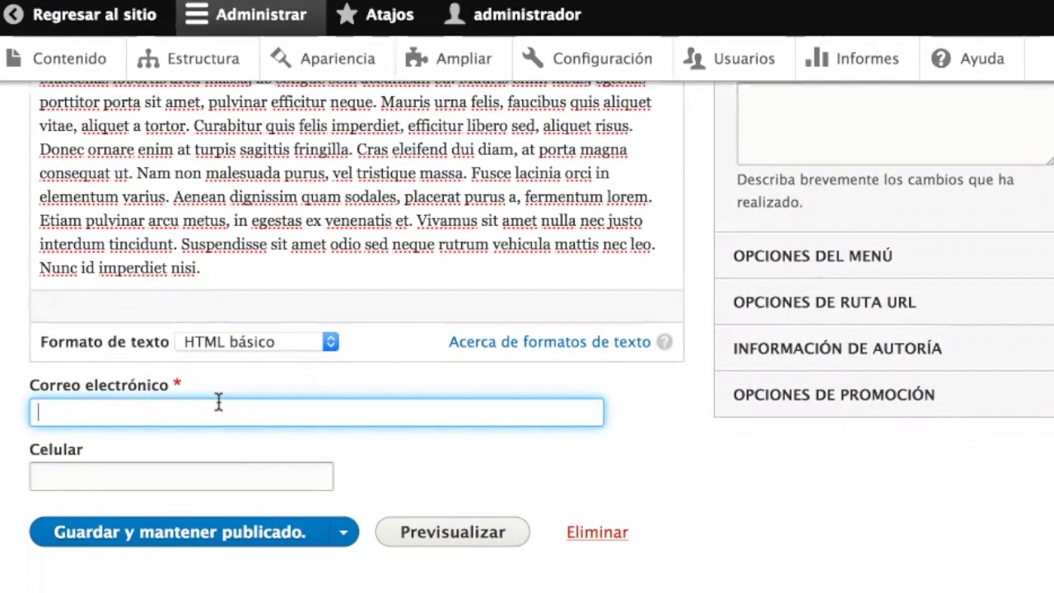
text(hola)
key(Tab)
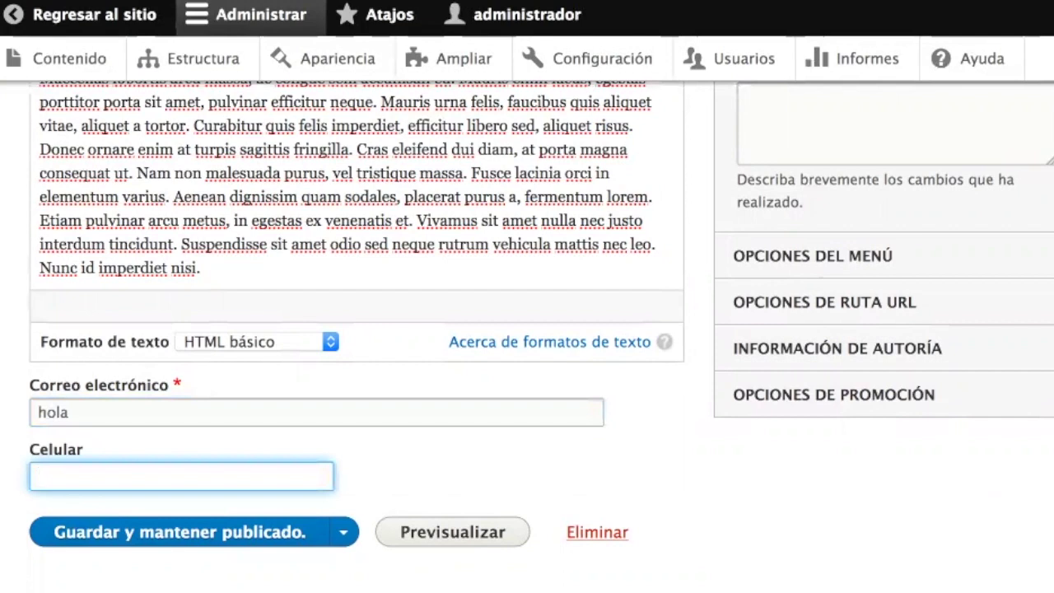
text(como estas)
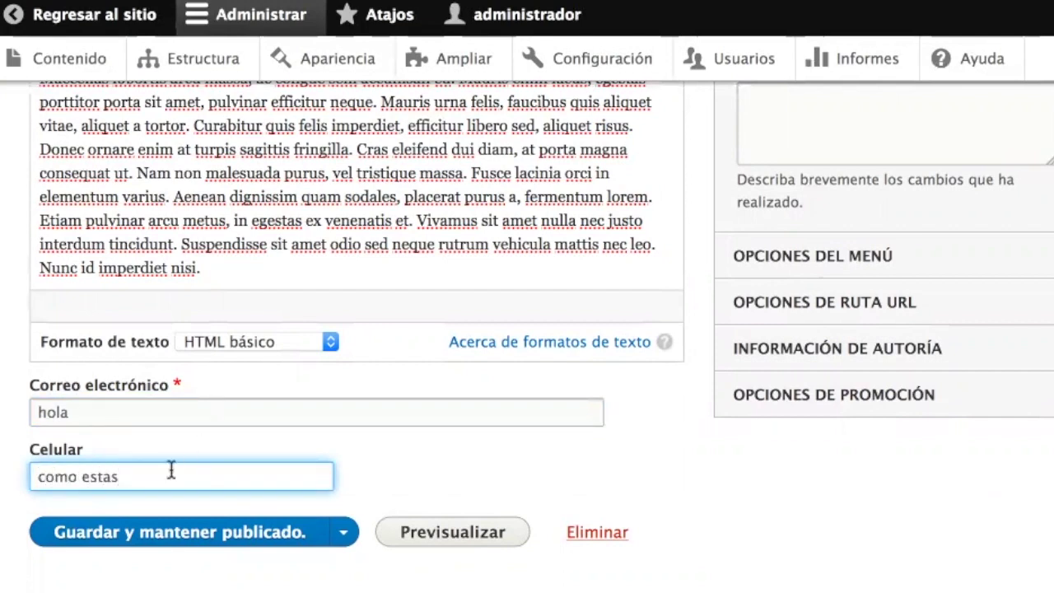
click(183, 540)
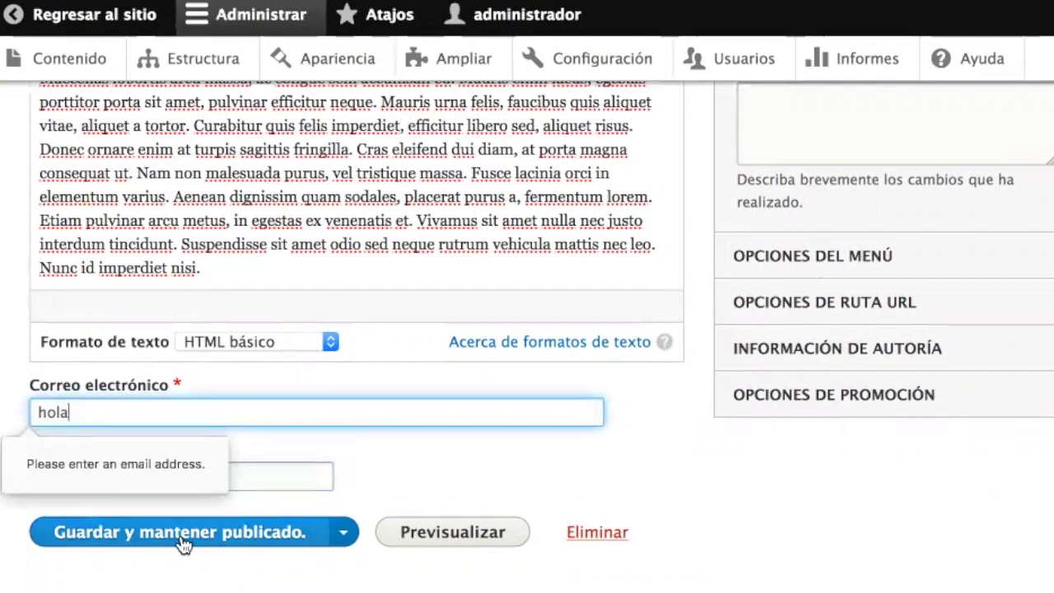
- Correct Correo electrónico to the professor's full universidaddedrupal.com address and save, keeping it published
click(239, 409)
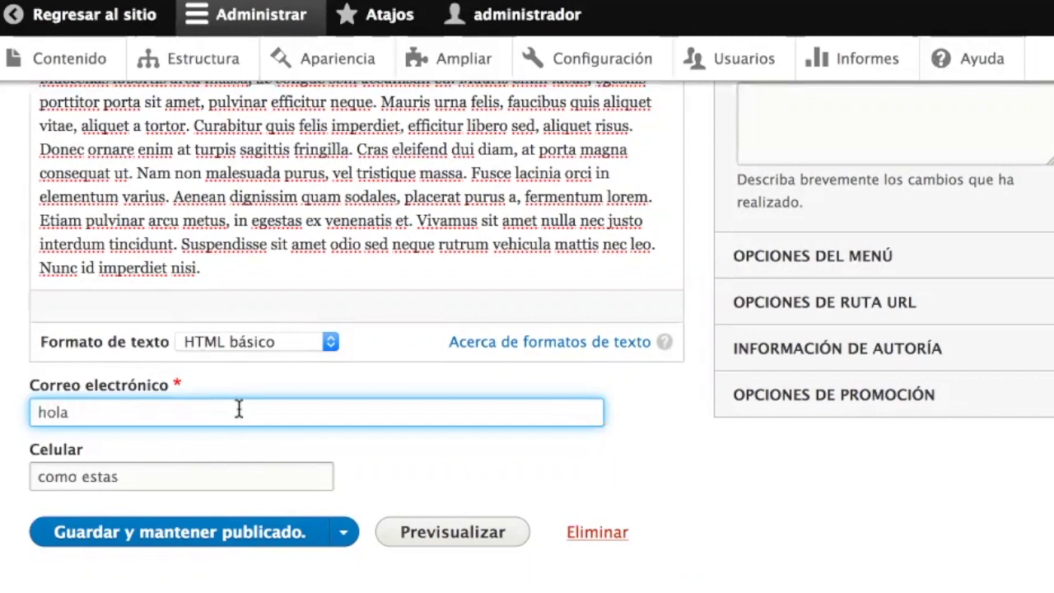
text(@ho)
key(BackSpace)
key(BackSpace)
text(universidaddedrupal.com)
drag(38, 413, 67, 414)
key(BackSpace)
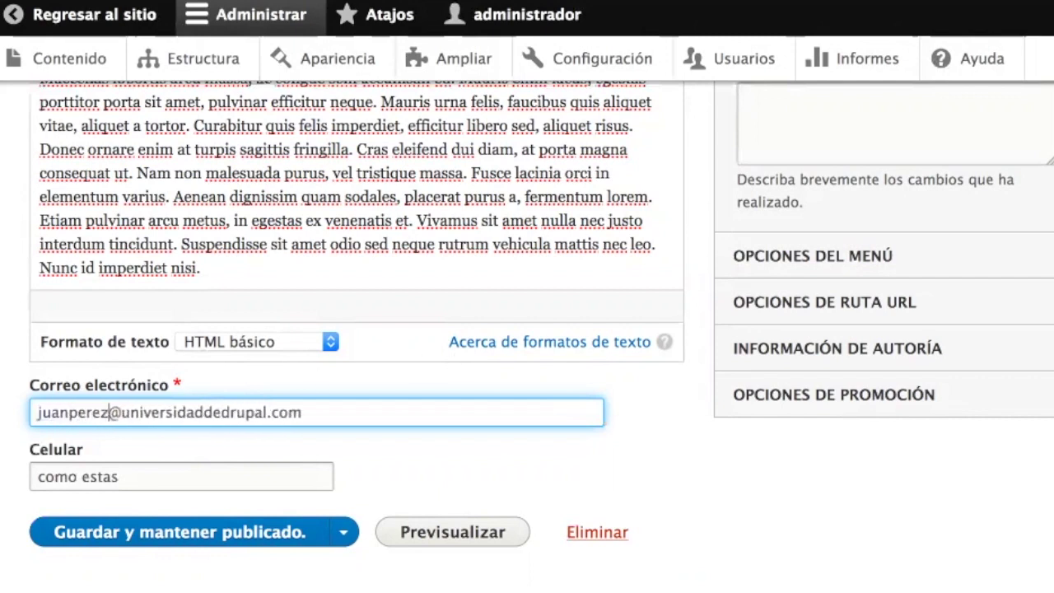
click(249, 475)
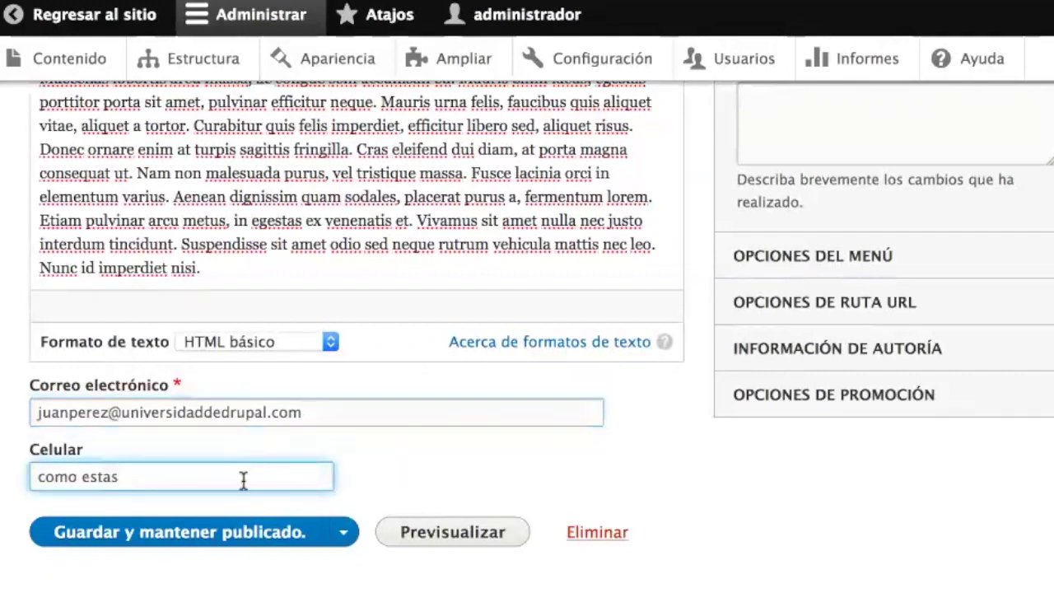
click(188, 534)
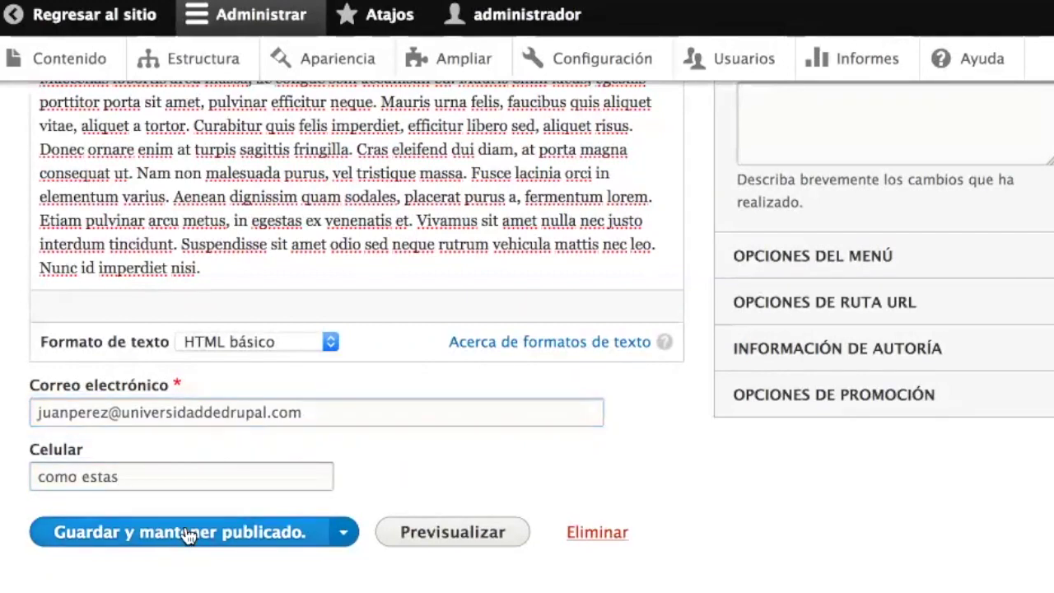
- Reopen the saved professor entry in its edit form
scroll(198, 524, down, 3)
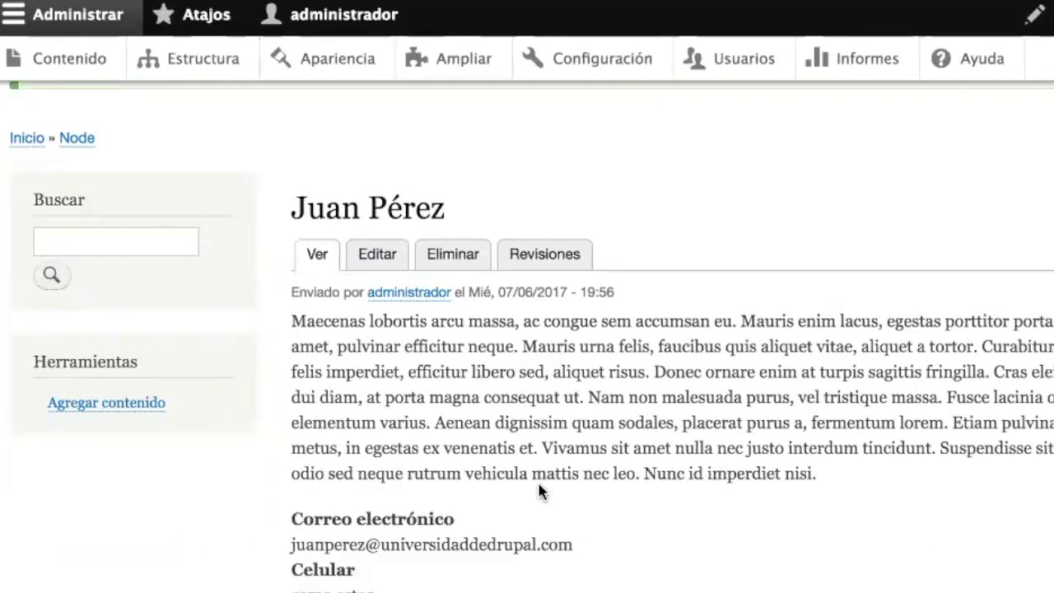
click(381, 257)
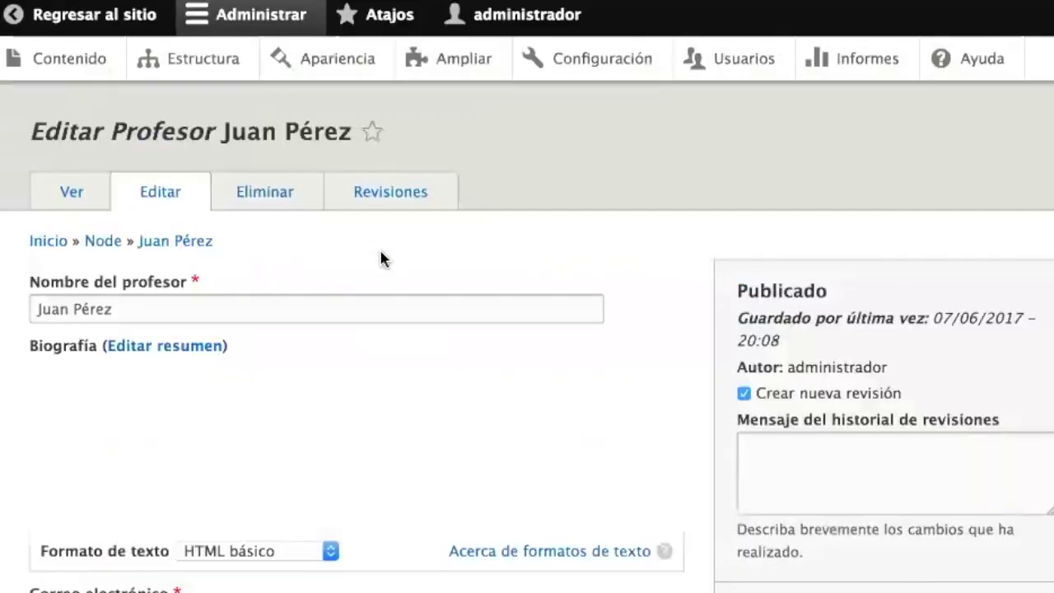
scroll(381, 259, down, 5)
- Replace 'como estas' in Celular with the professor's hyphenated +505 mobile number and save
click(129, 465)
drag(83, 466, 4, 466)
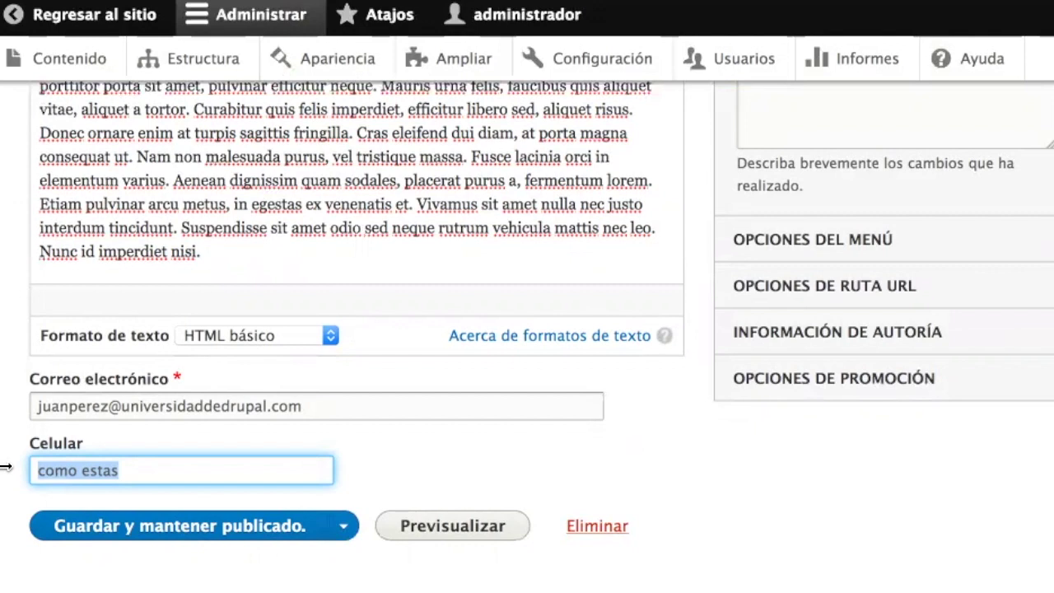
text(+505)
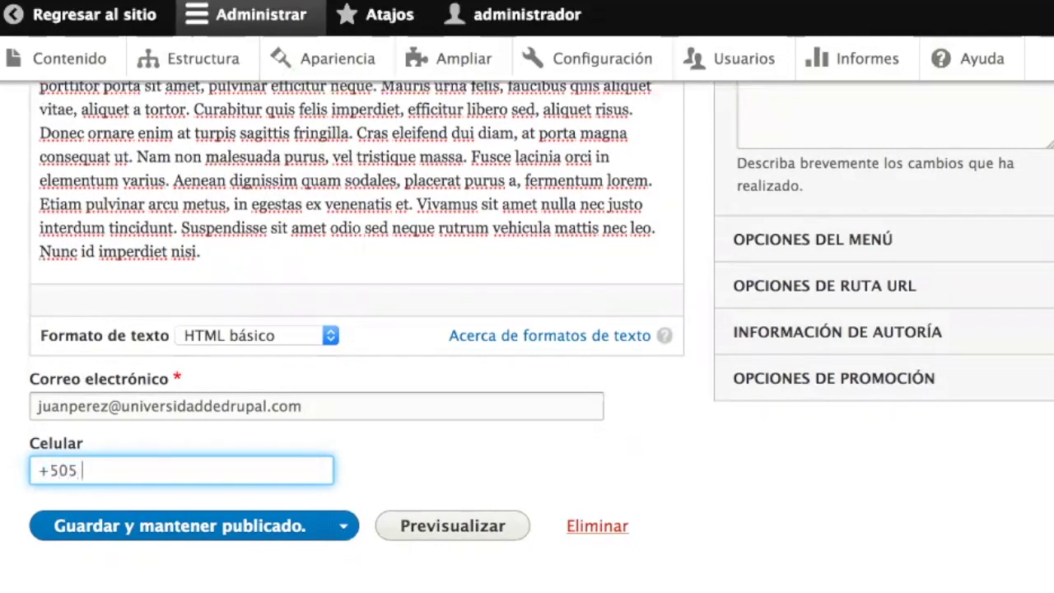
text( 55555555)
key(Left)
key(Left)
key(Left)
key(Left)
text(-)
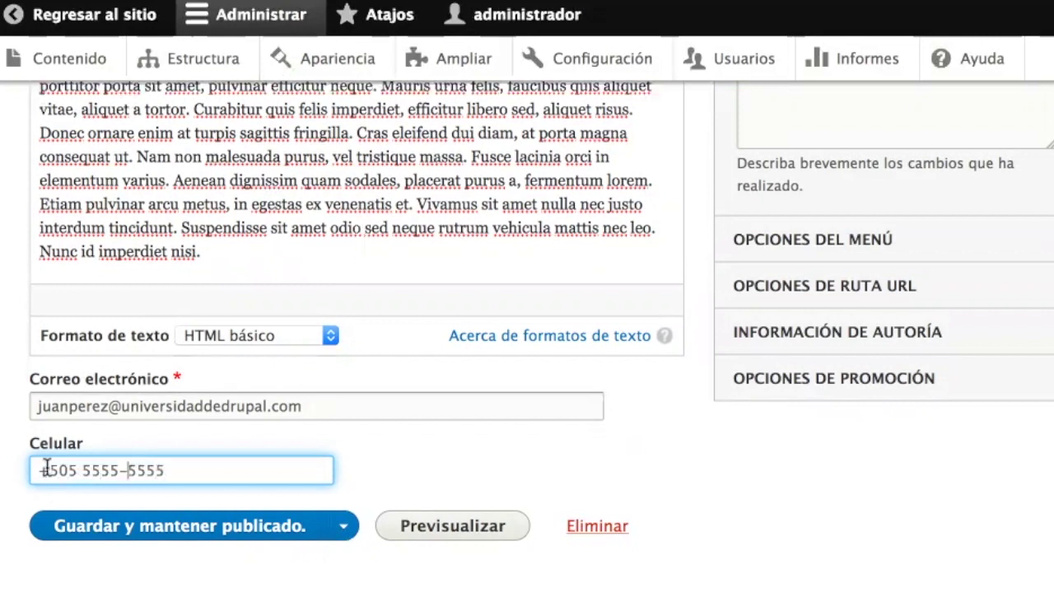
double_click(60, 470)
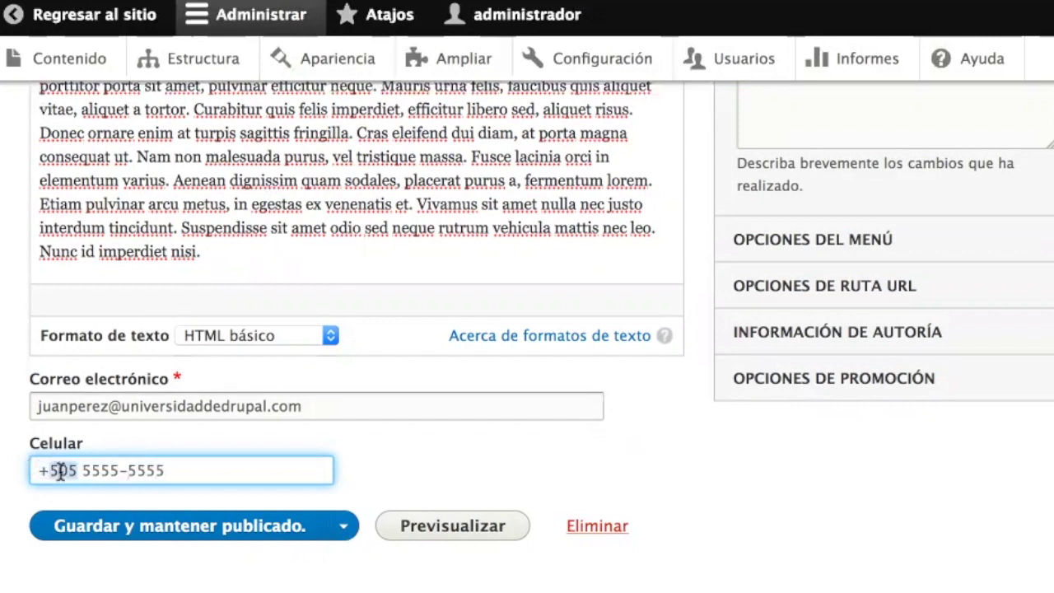
click(130, 470)
click(226, 533)
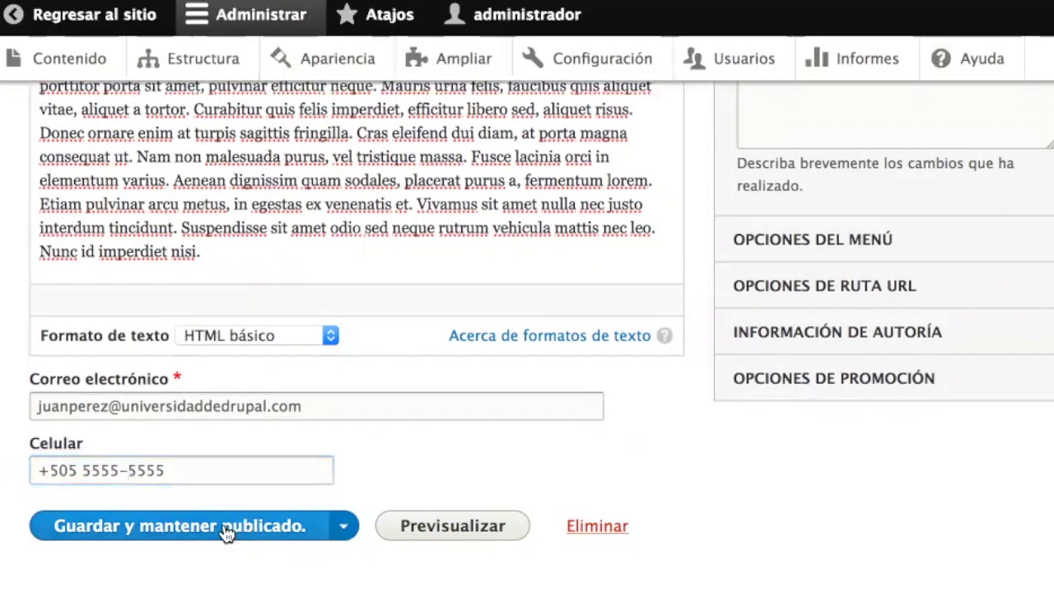
scroll(589, 578, down, 5)
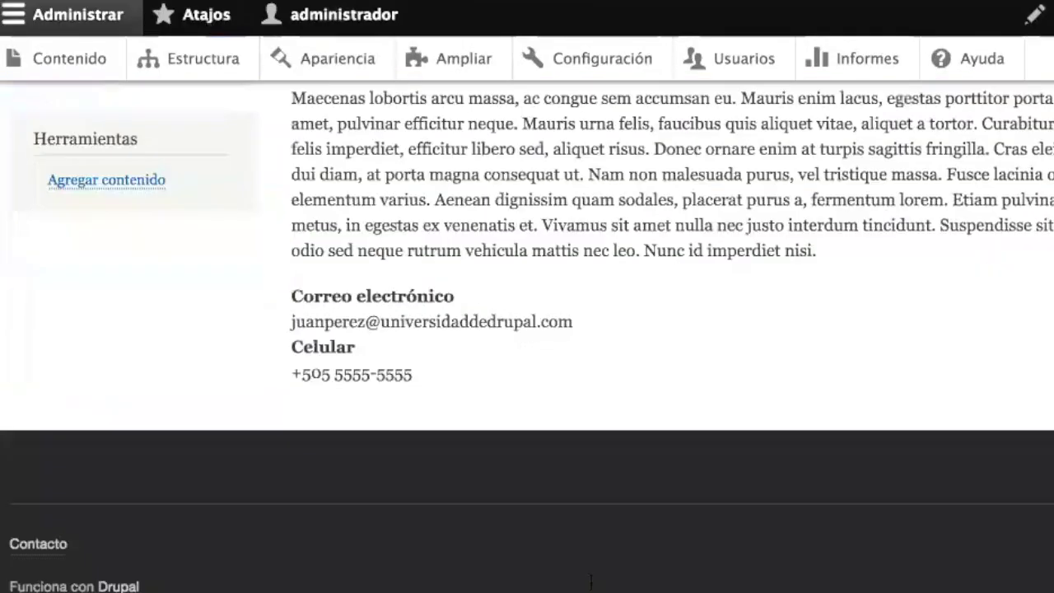
- Review the saved page, highlighting the e-mail domain and checking Celular below the biography
double_click(449, 320)
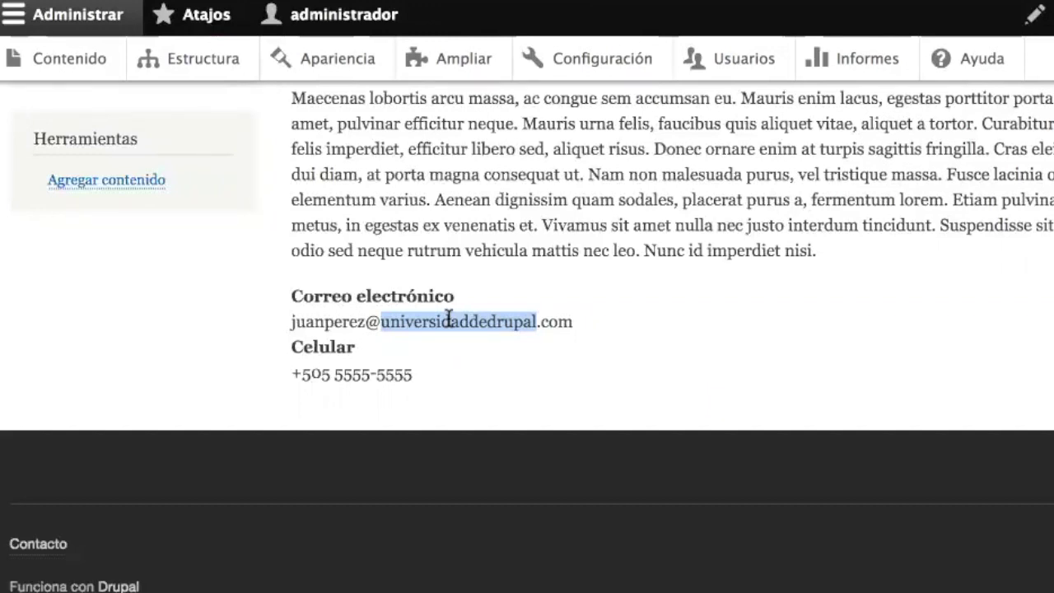
click(449, 320)
double_click(449, 319)
triple_click(466, 323)
double_click(466, 323)
click(466, 327)
scroll(466, 330, up, 5)
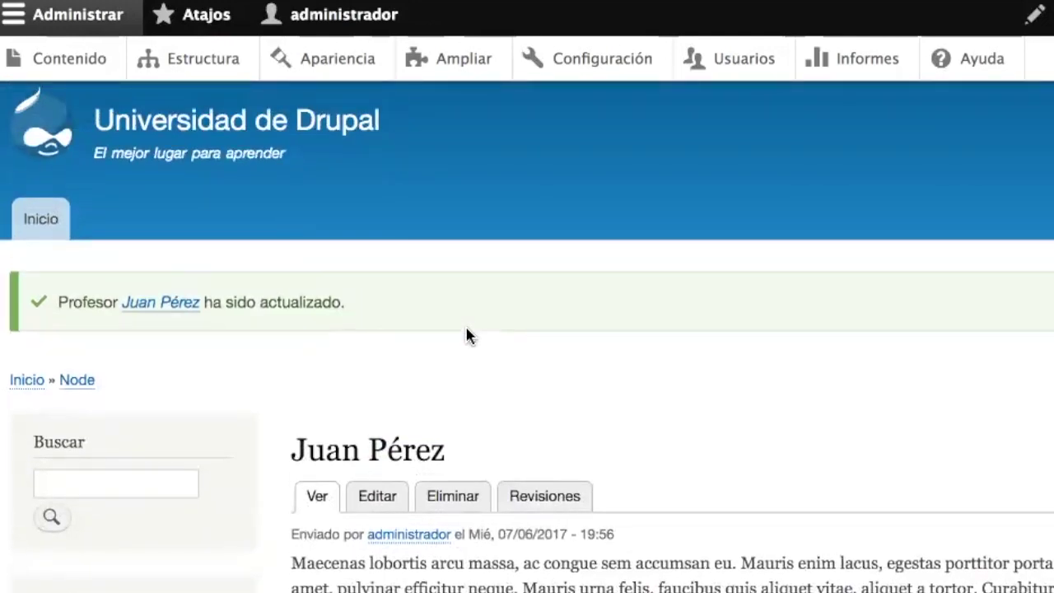
scroll(466, 328, down, 5)
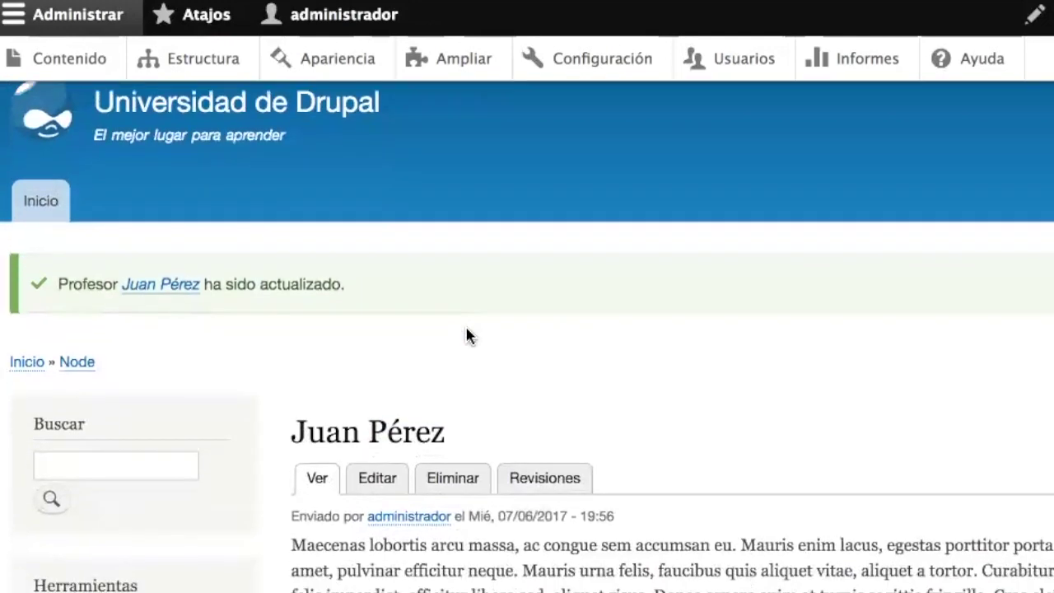
scroll(466, 328, up, 3)
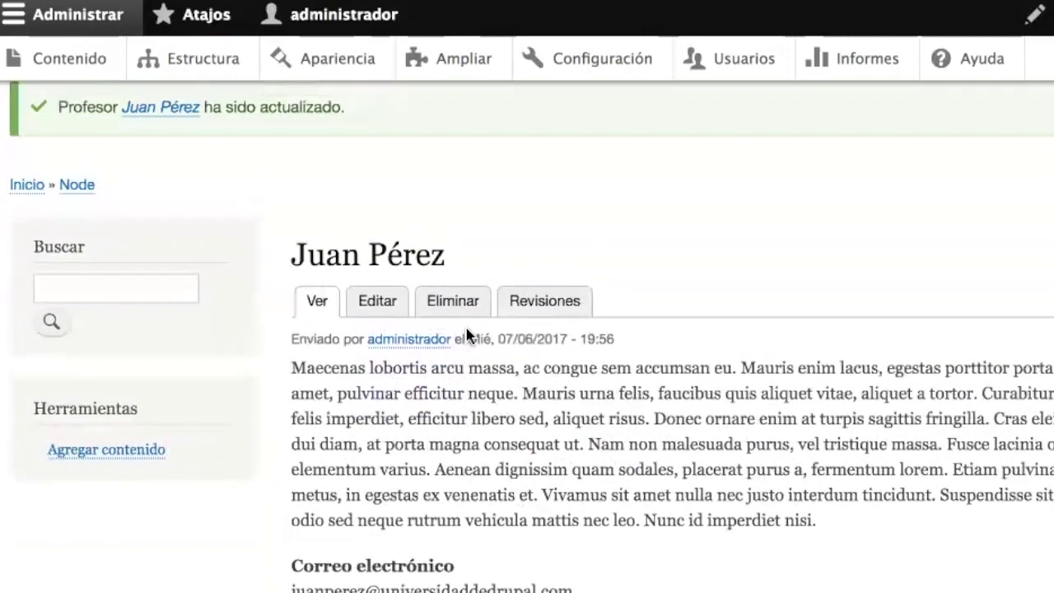
scroll(406, 519, down, 2)
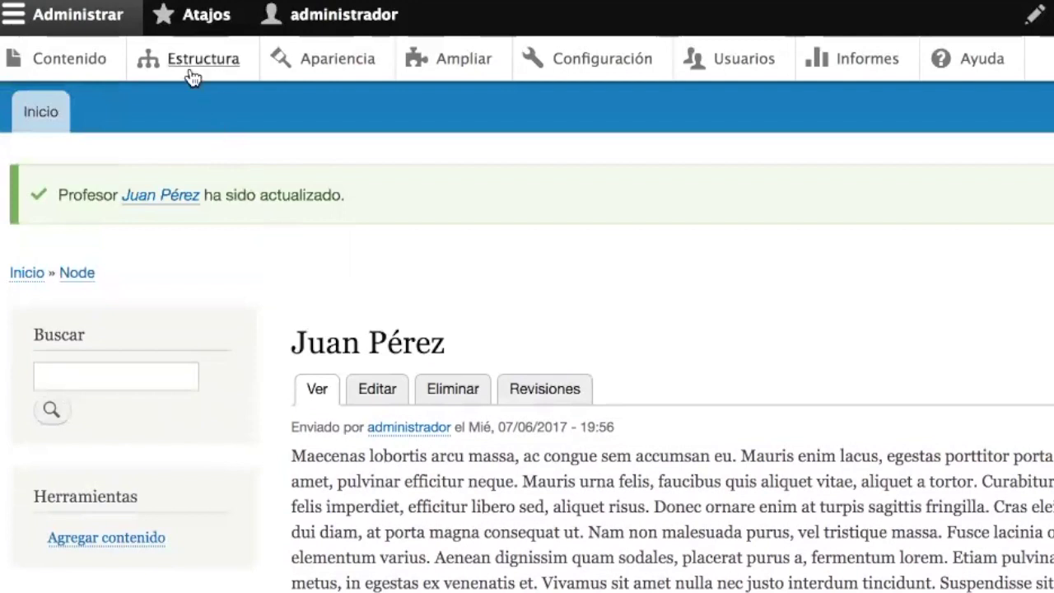
- Go from Estructura and Tipos de contenido to the Profesor content type's Administrar presentación field table
click(192, 76)
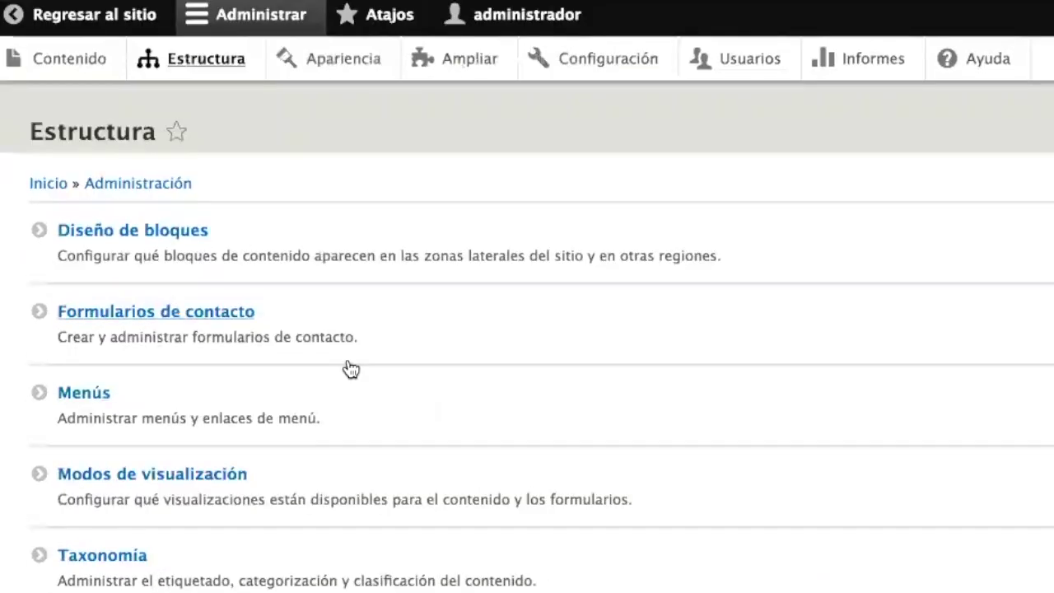
scroll(266, 466, down, 3)
click(165, 463)
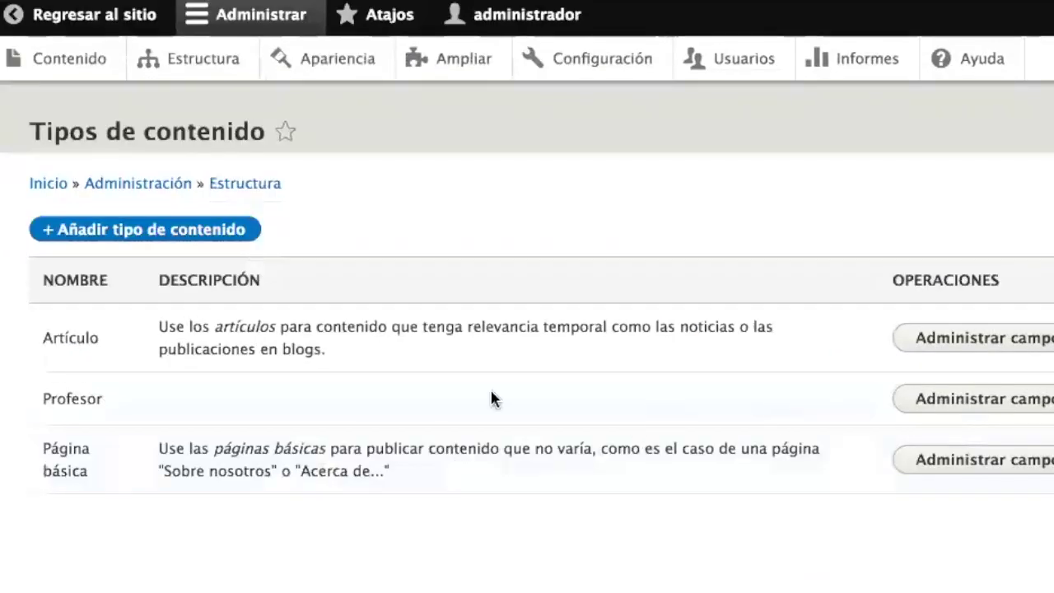
click(1010, 399)
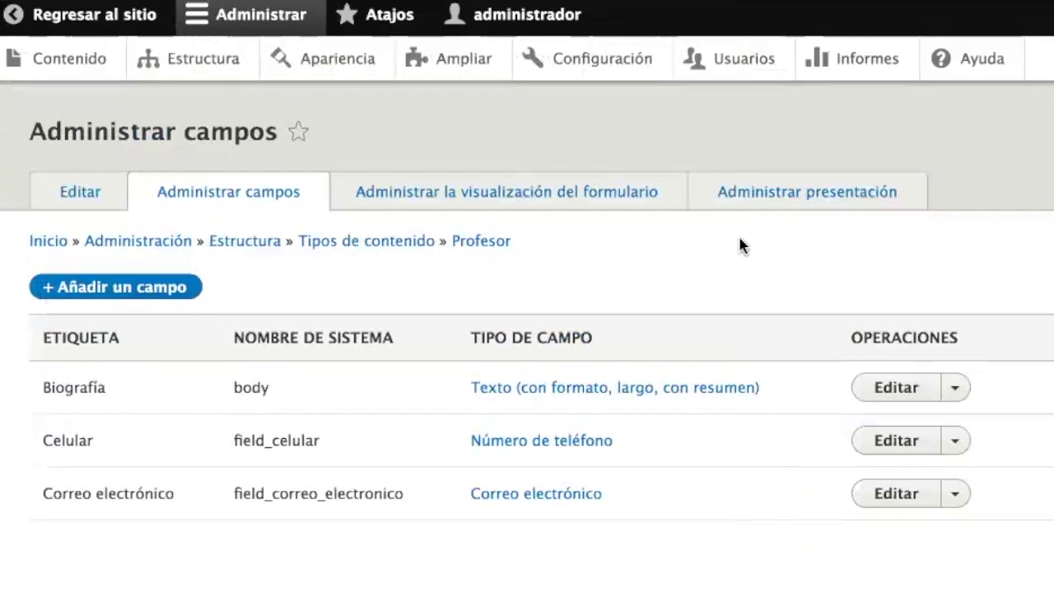
click(830, 197)
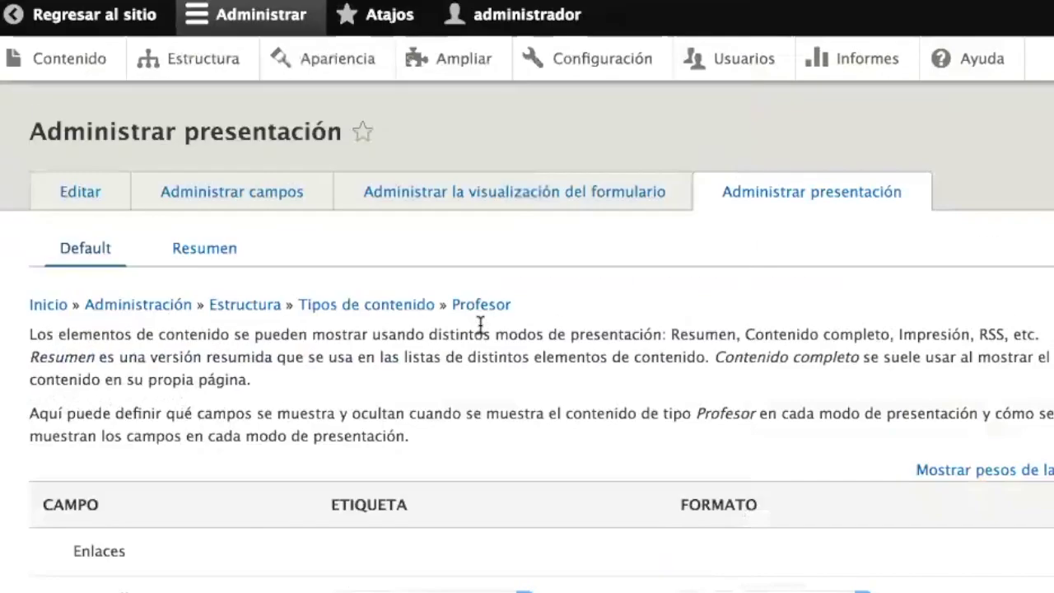
scroll(480, 329, down, 5)
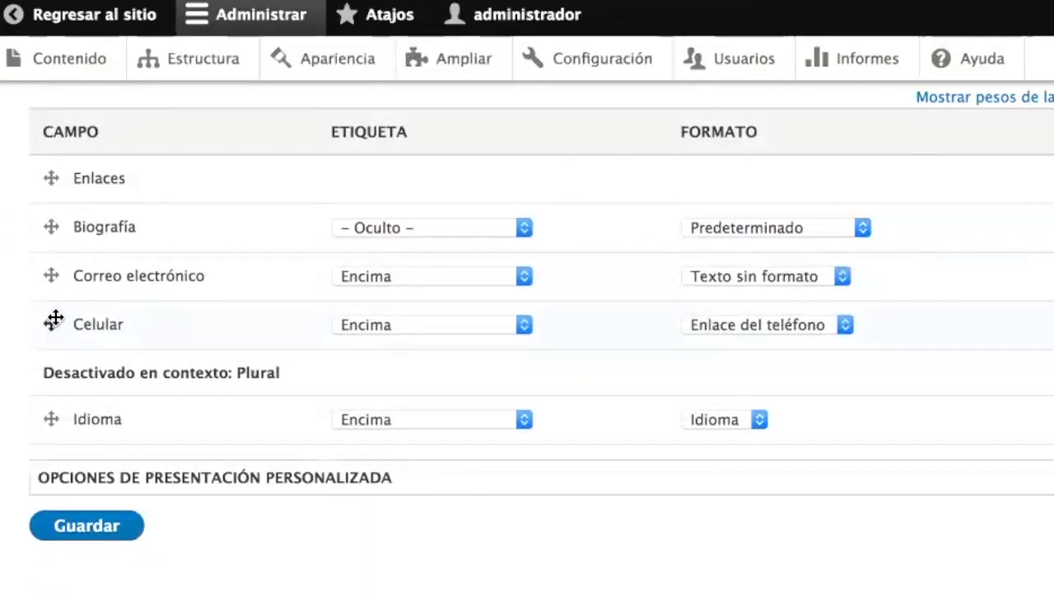
- Reorder the Profesor display fields to Celular, Correo electrónico, then Biografía, above Enlaces
drag(53, 320, 59, 202)
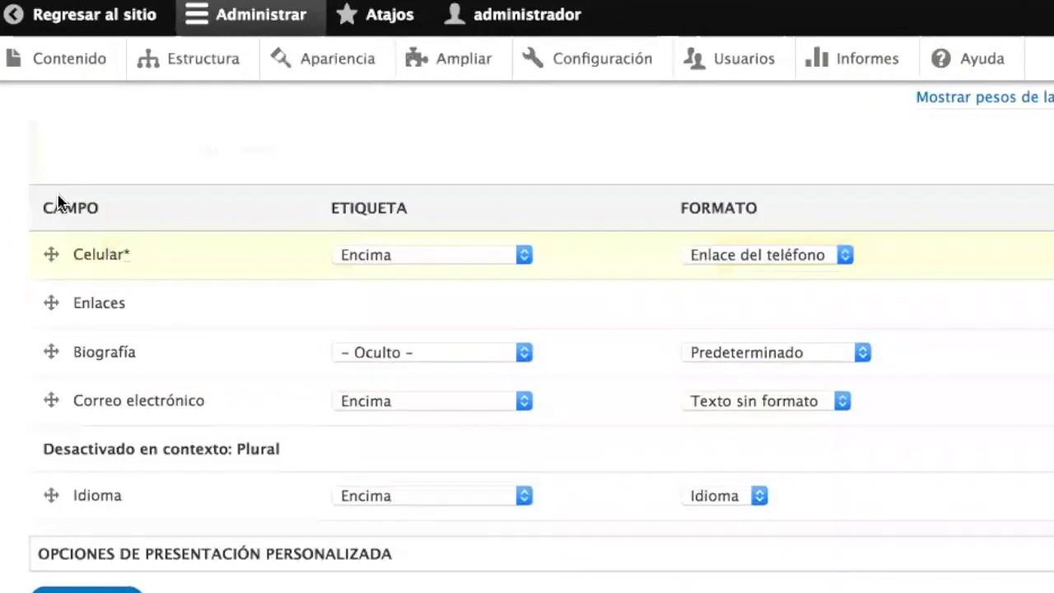
drag(50, 401, 49, 300)
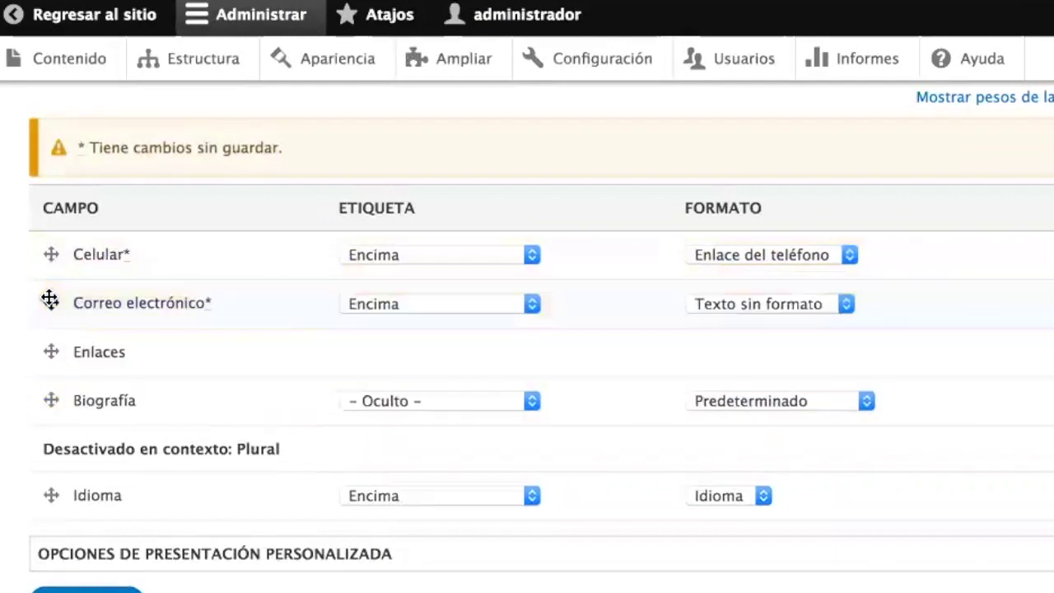
drag(50, 400, 49, 352)
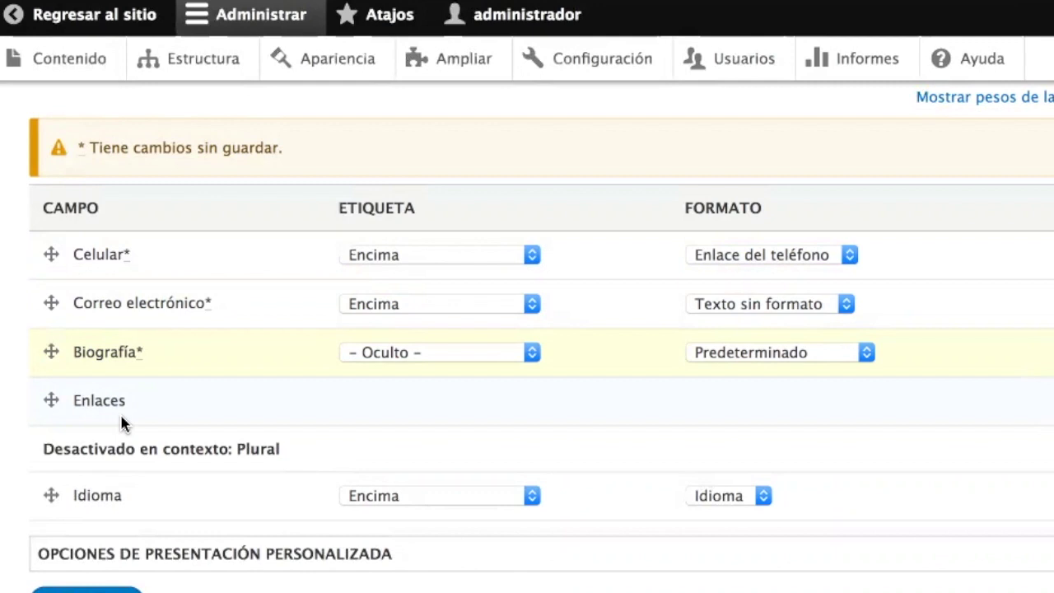
drag(53, 352, 41, 461)
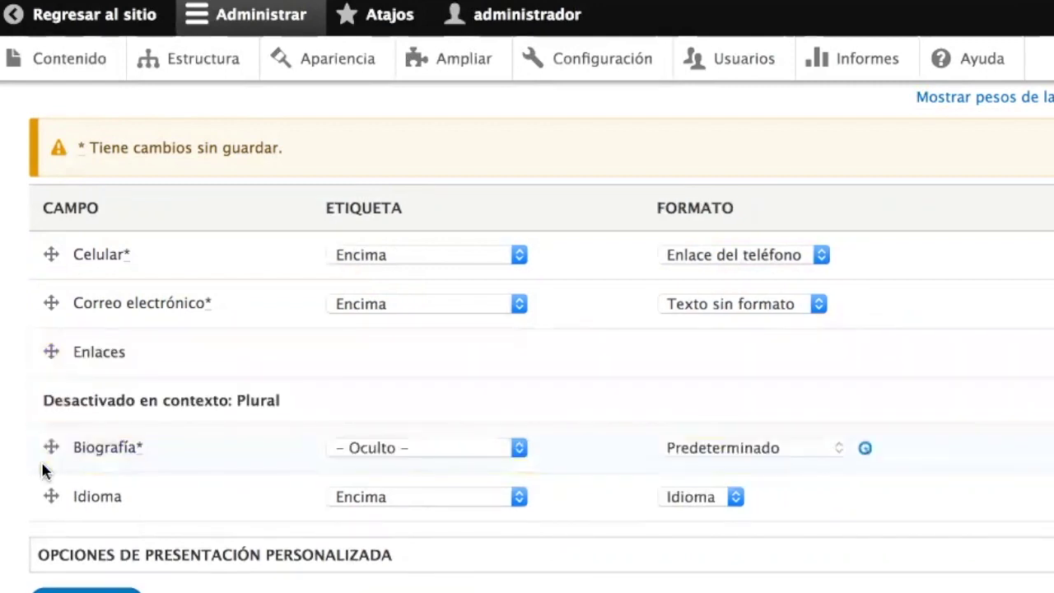
drag(50, 370, 47, 277)
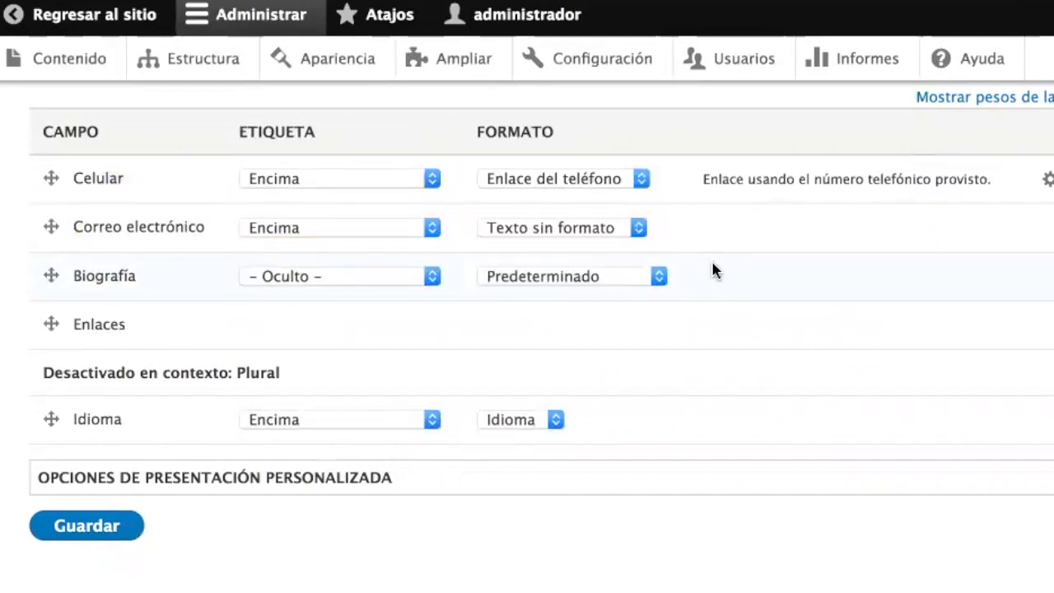
scroll(712, 270, up, 2)
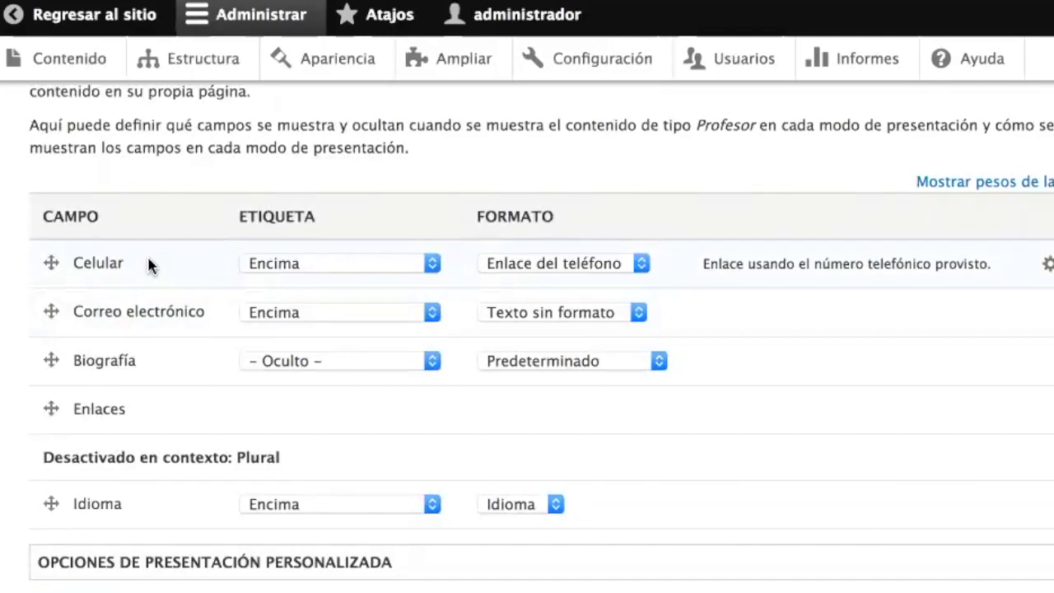
- Set the Etiqueta of both Celular and Correo electrónico to En línea
click(280, 263)
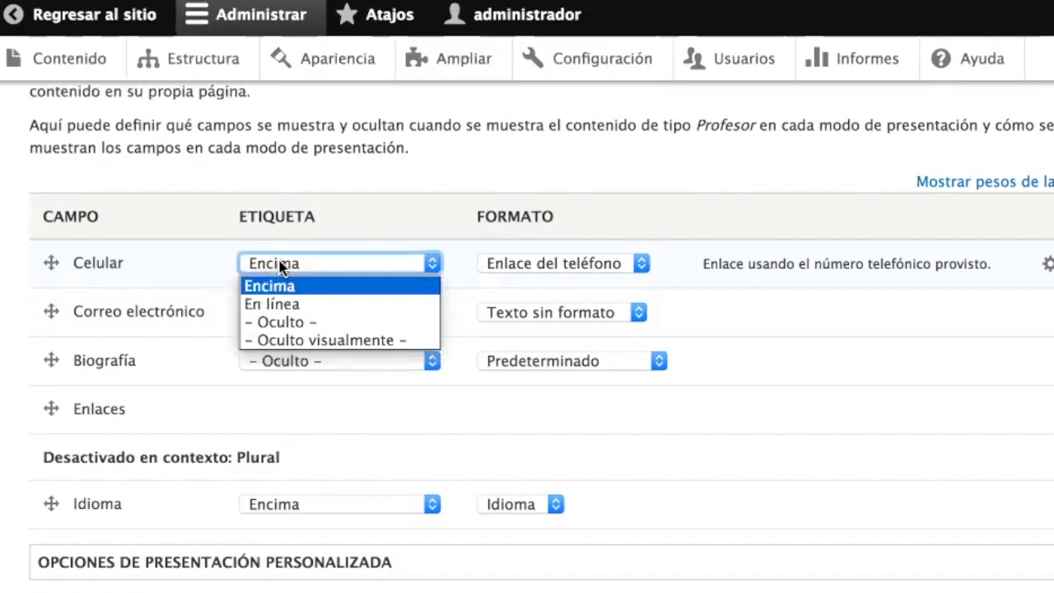
click(286, 304)
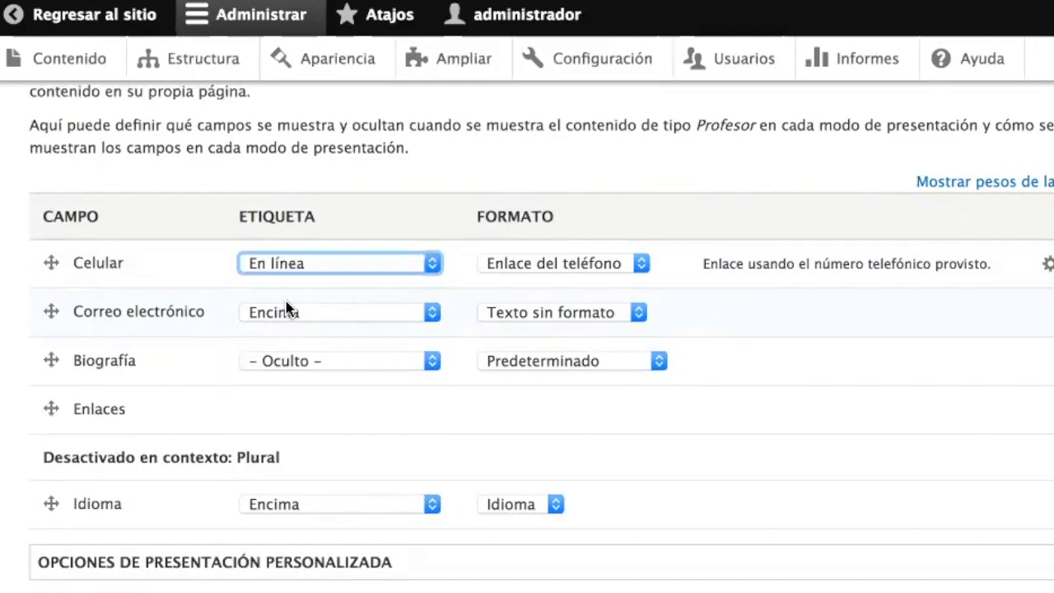
click(312, 265)
click(321, 322)
click(317, 265)
click(321, 302)
click(322, 319)
click(323, 353)
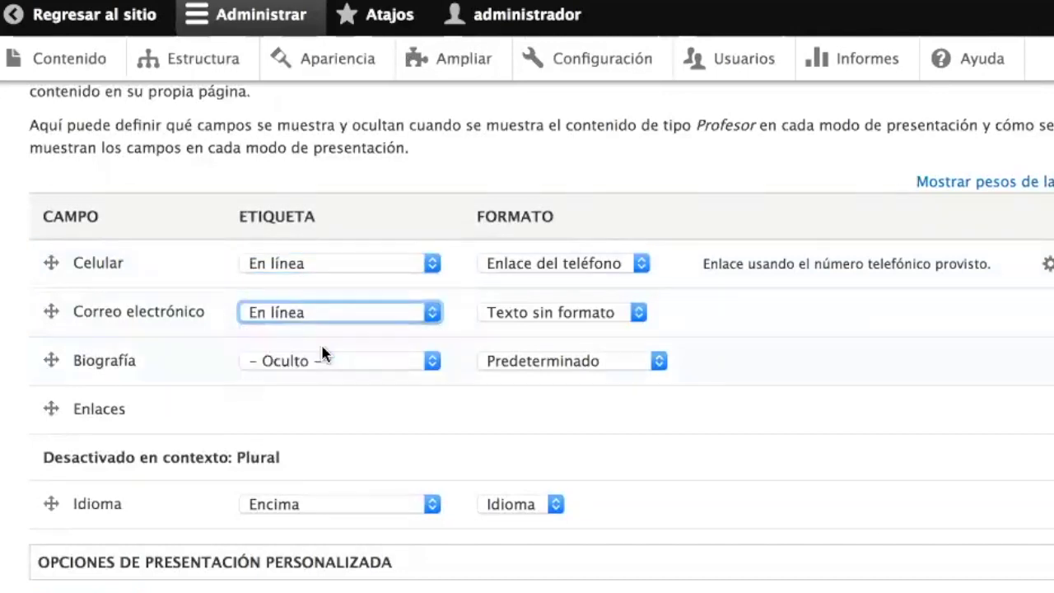
click(703, 298)
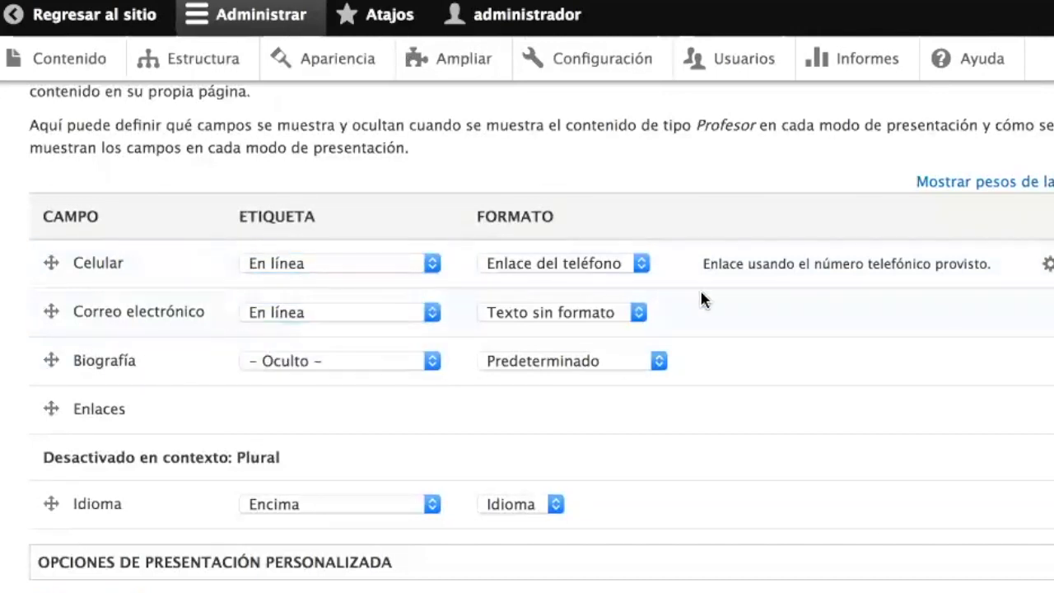
- Keep Celular's format as Enlace del teléfono after checking its settings and briefly trying plain text
click(571, 266)
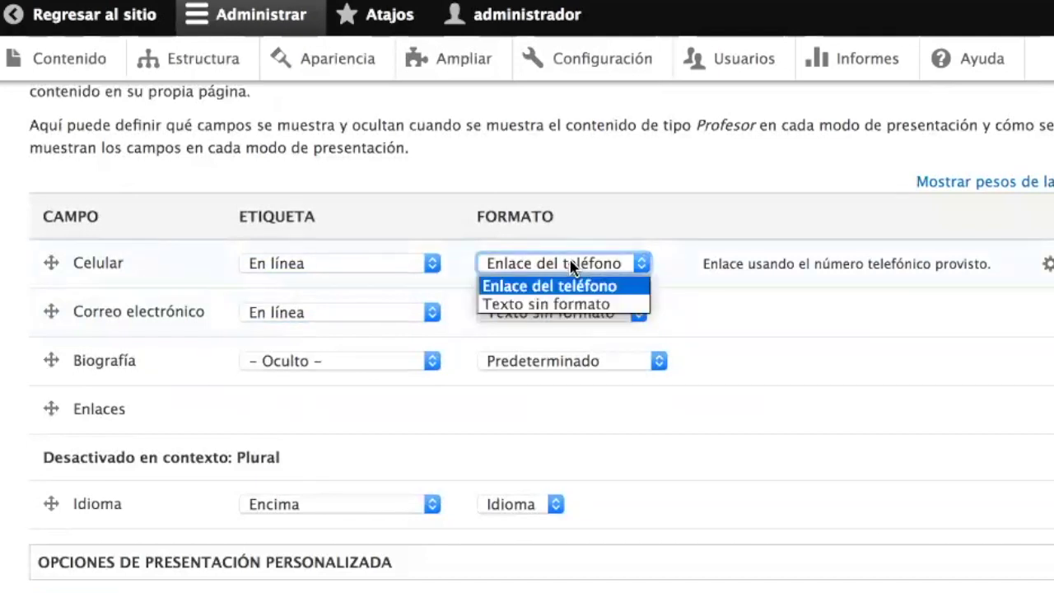
click(571, 265)
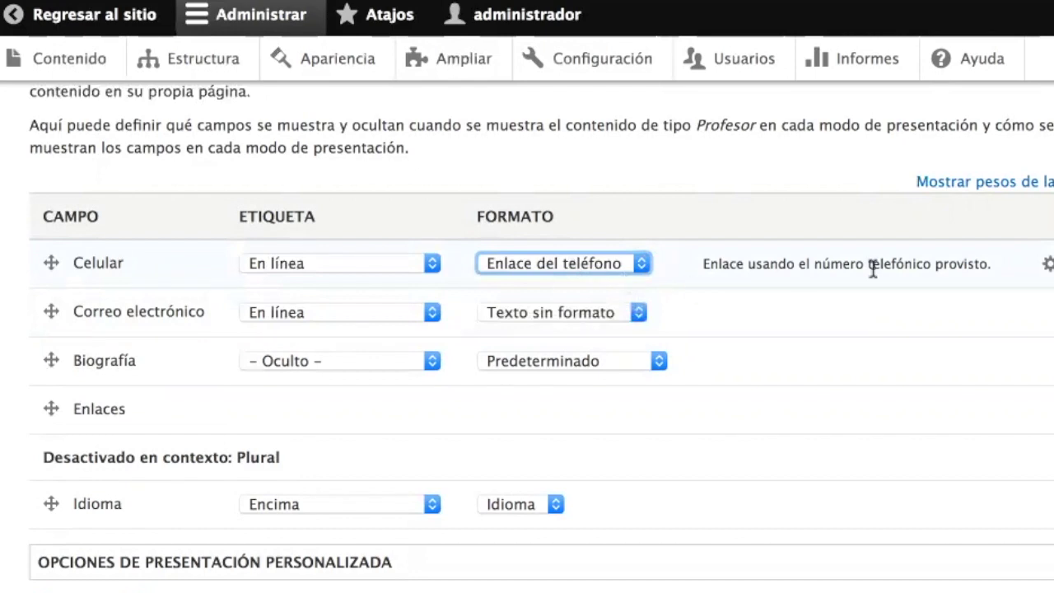
click(1048, 267)
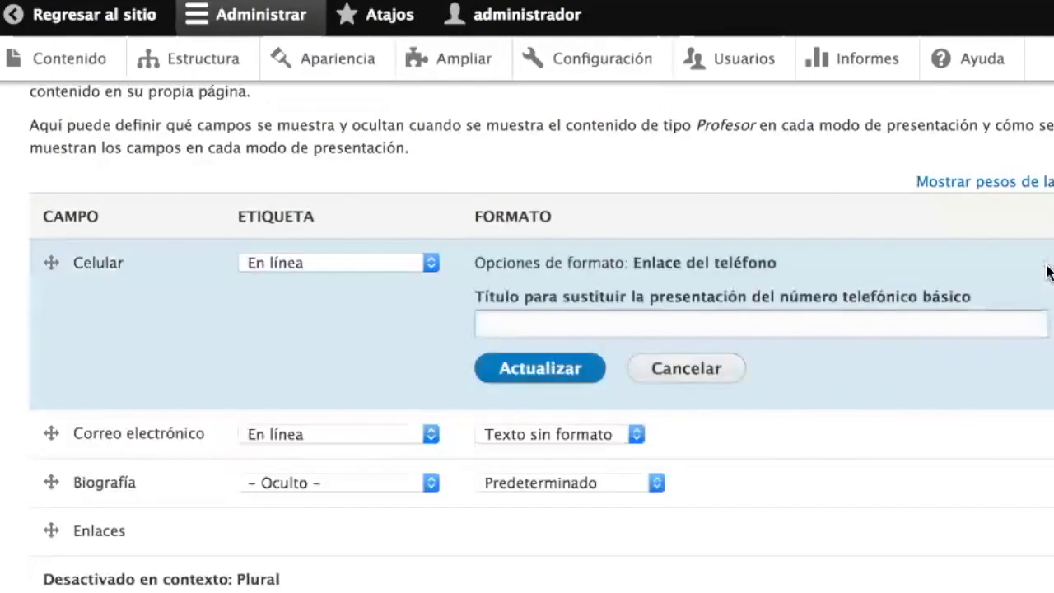
click(723, 373)
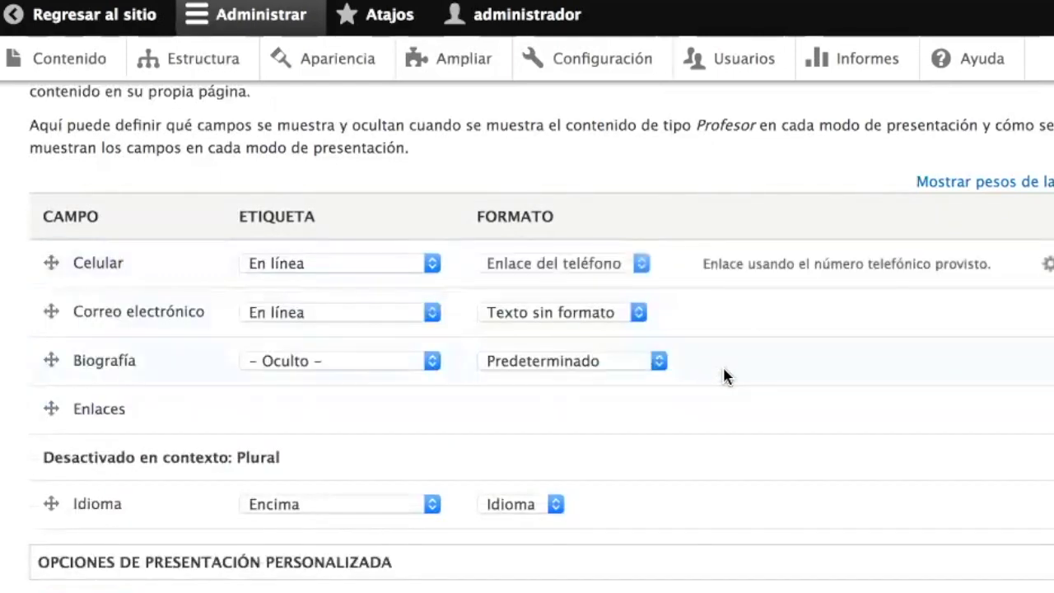
click(590, 272)
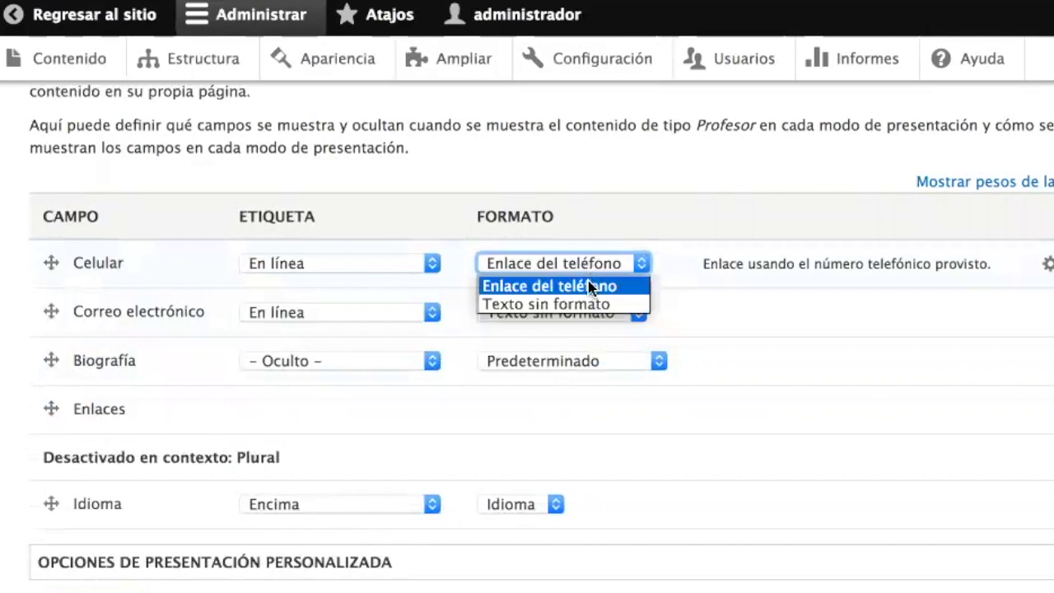
click(590, 276)
click(589, 264)
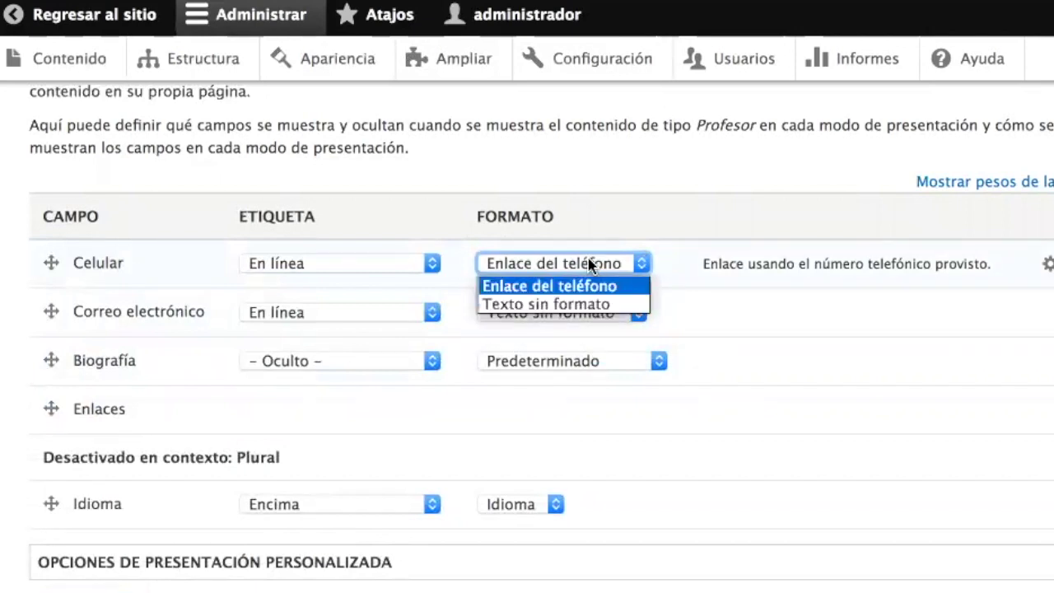
click(590, 304)
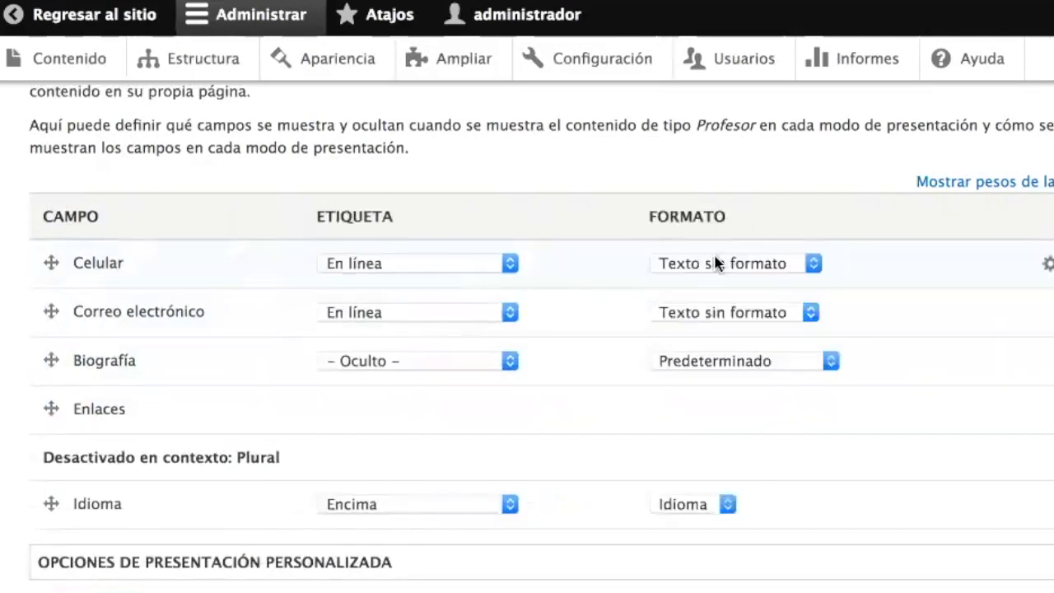
click(751, 265)
click(739, 286)
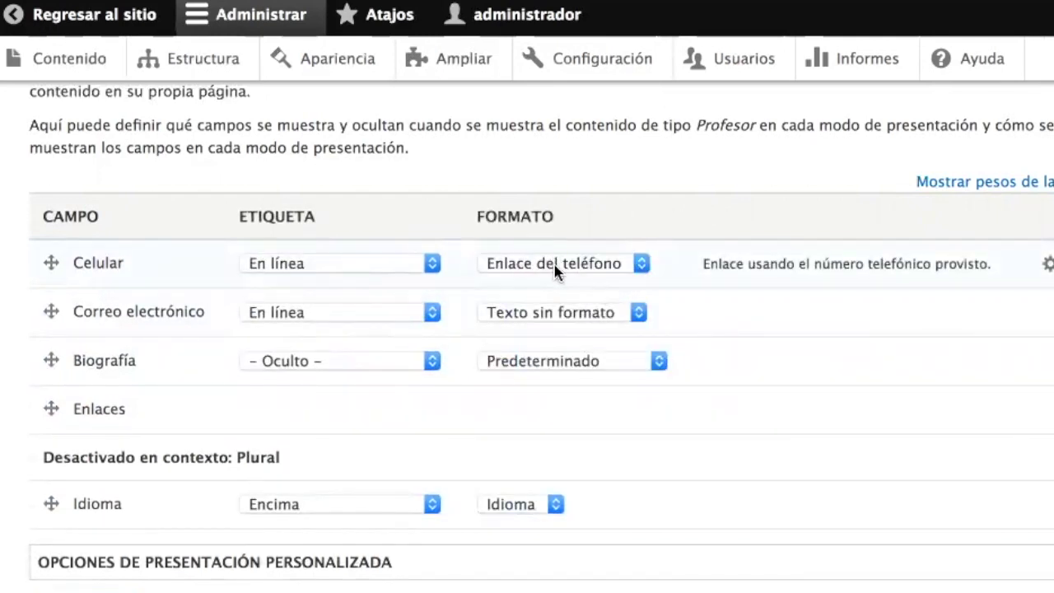
- Set Correo electrónico's format to Correo electrónico and save the Profesor display settings
click(563, 321)
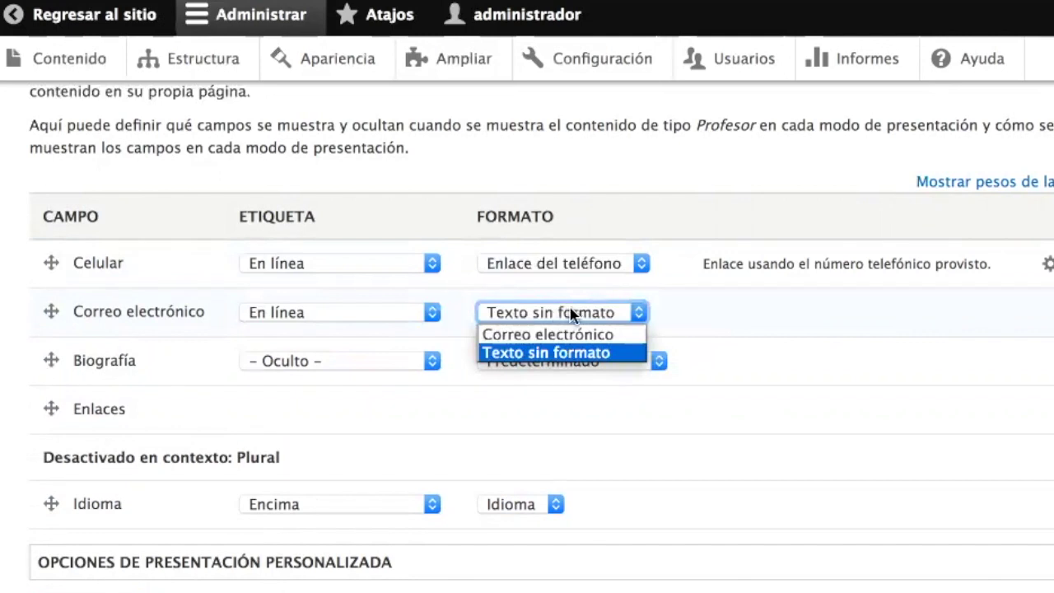
click(576, 335)
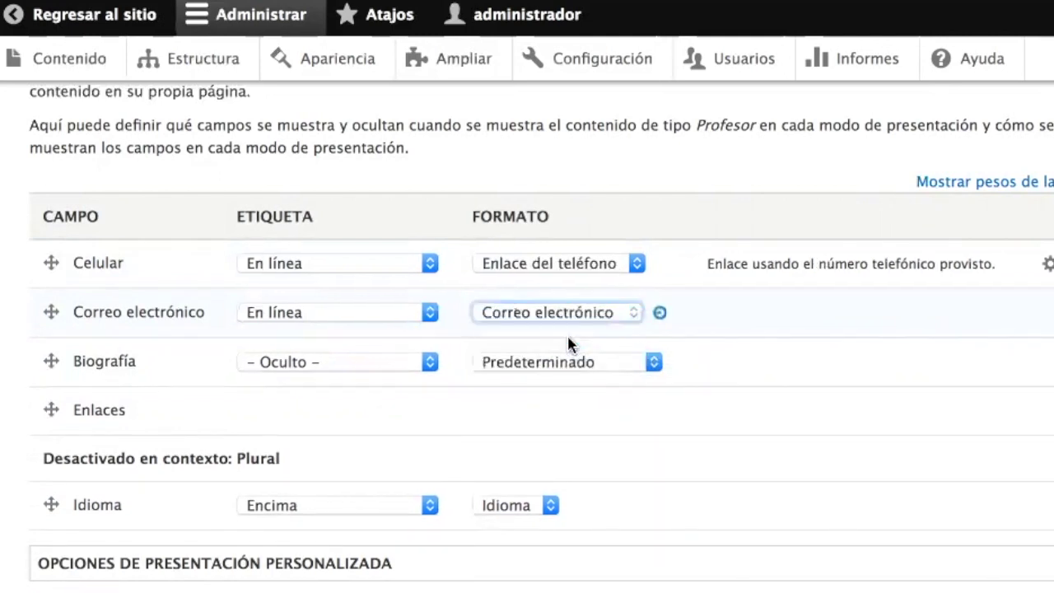
scroll(559, 438, down, 2)
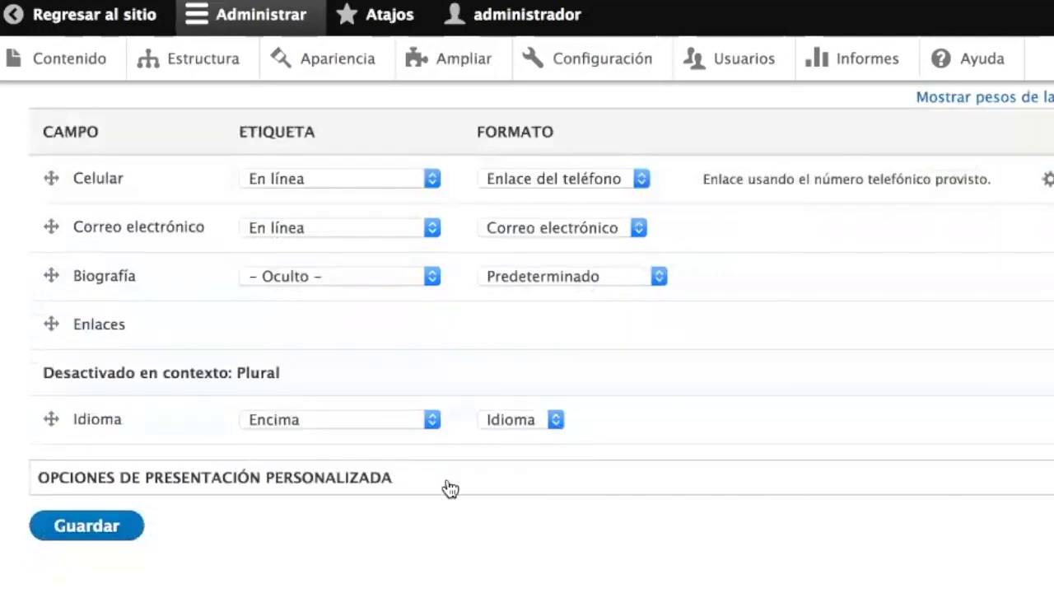
click(102, 527)
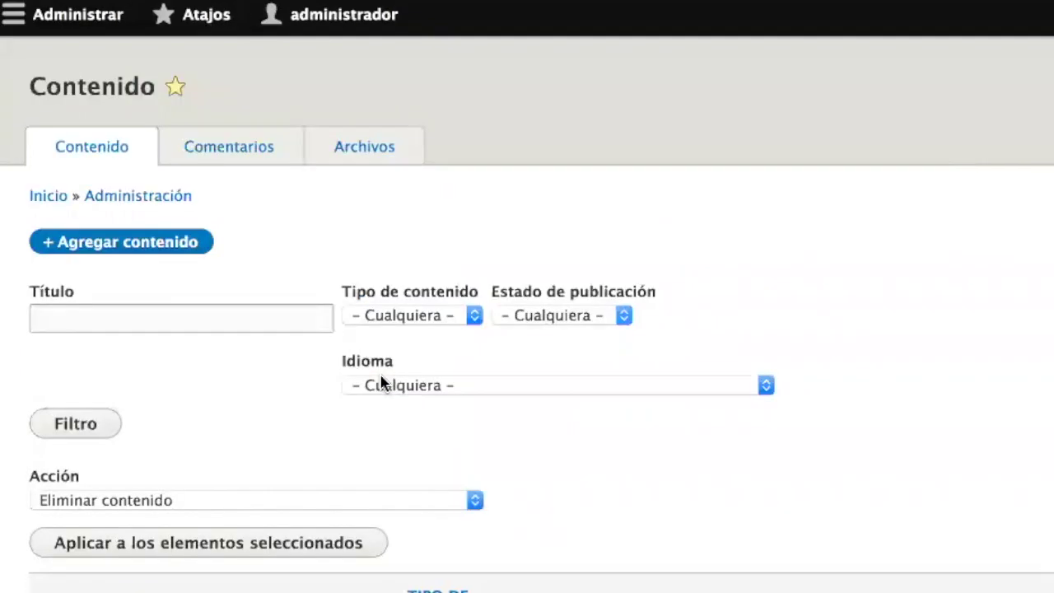
- Open the professor's page and confirm Celular and Correo electrónico show inline as links above the biography
scroll(379, 382, down, 3)
click(110, 580)
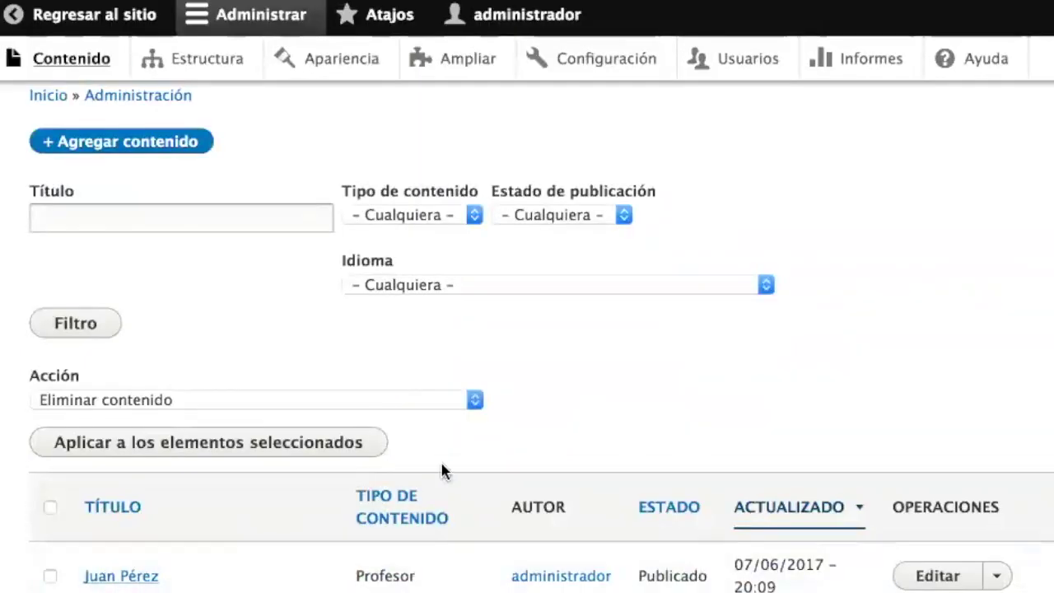
scroll(762, 517, down, 3)
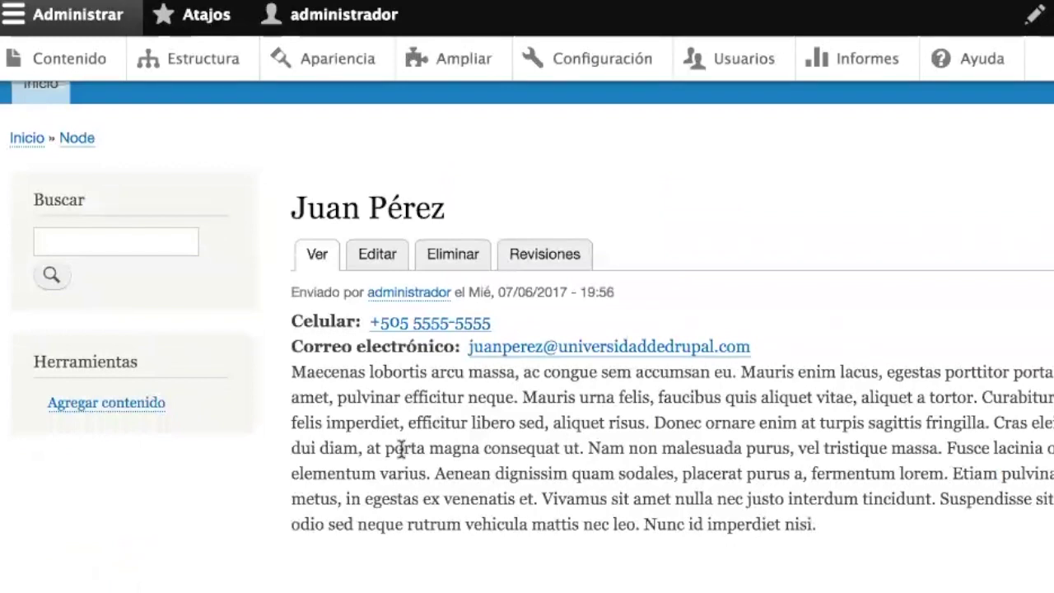
drag(297, 319, 496, 307)
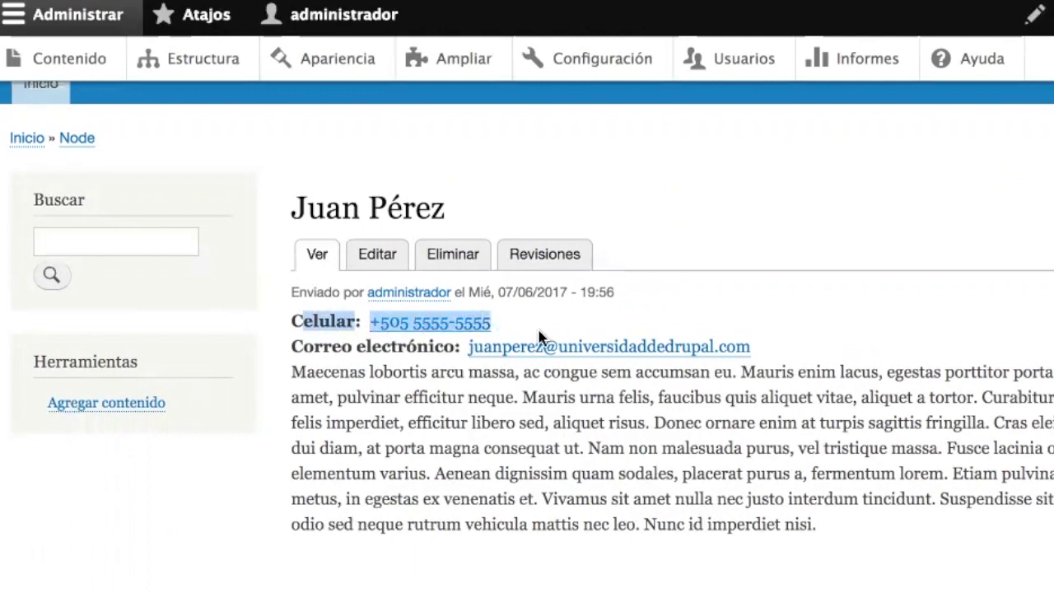
click(341, 365)
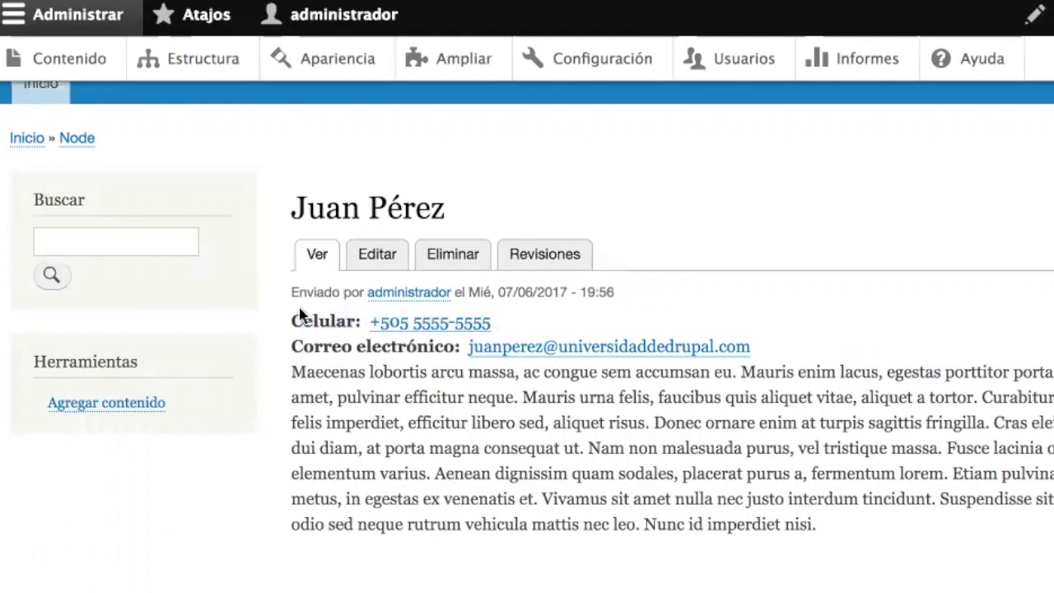
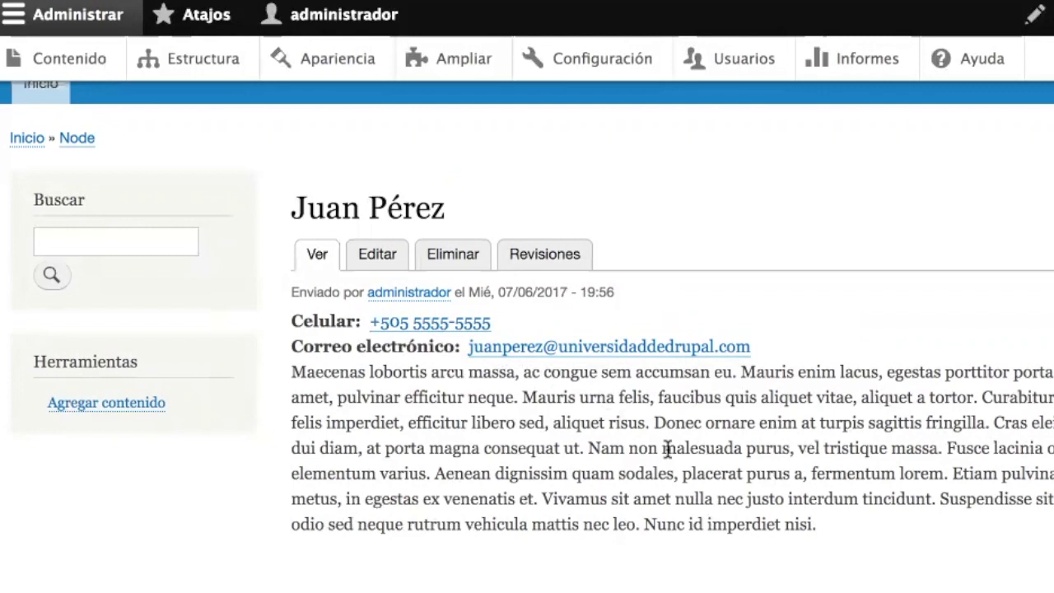
- Open the professor's edit form and check the email and phone fields without changing them
drag(414, 371, 737, 543)
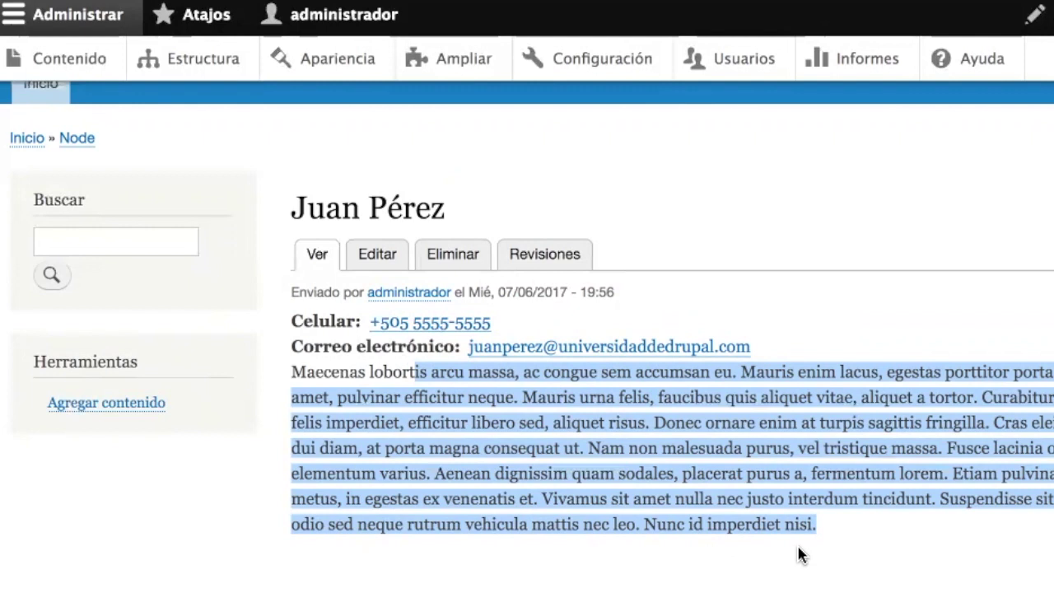
click(746, 491)
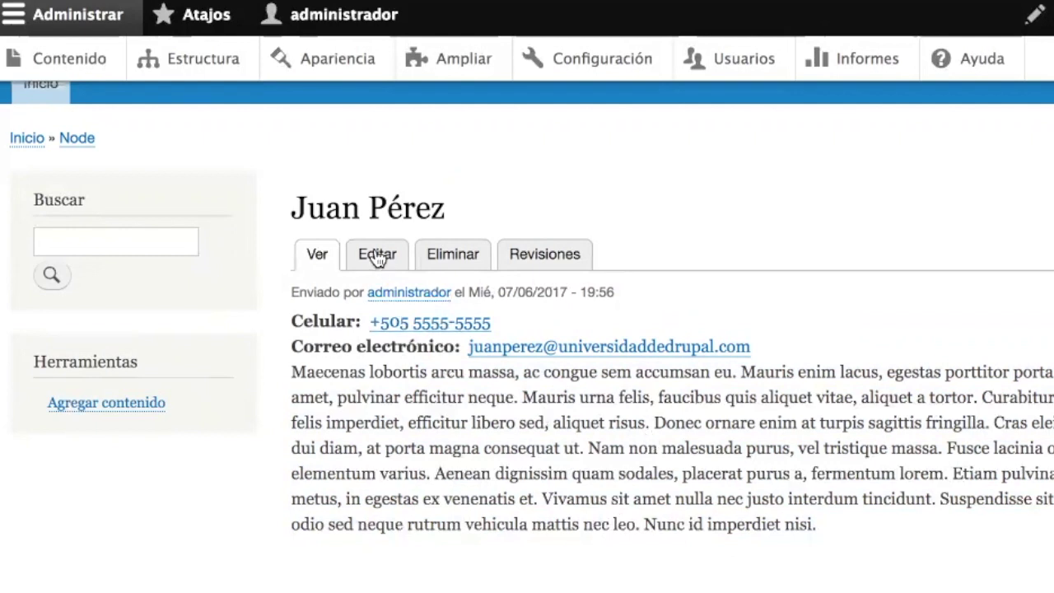
click(378, 255)
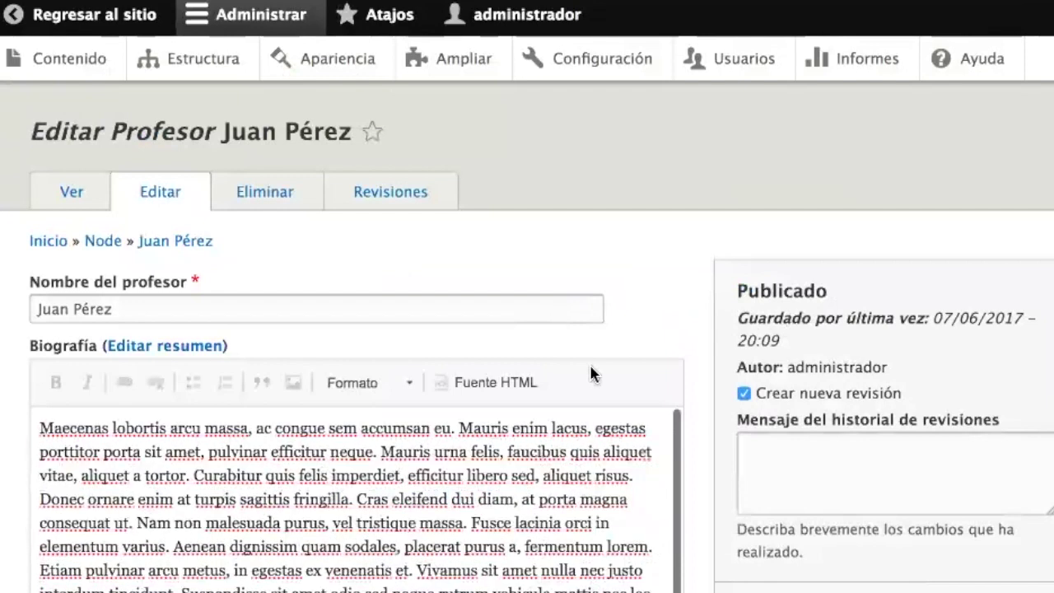
scroll(589, 375, down, 5)
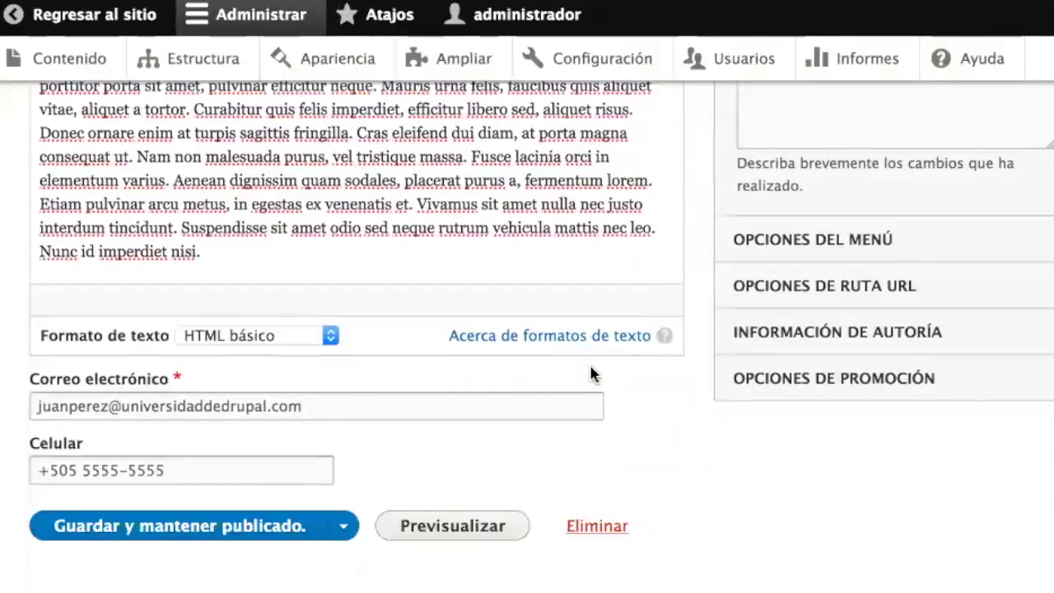
click(395, 406)
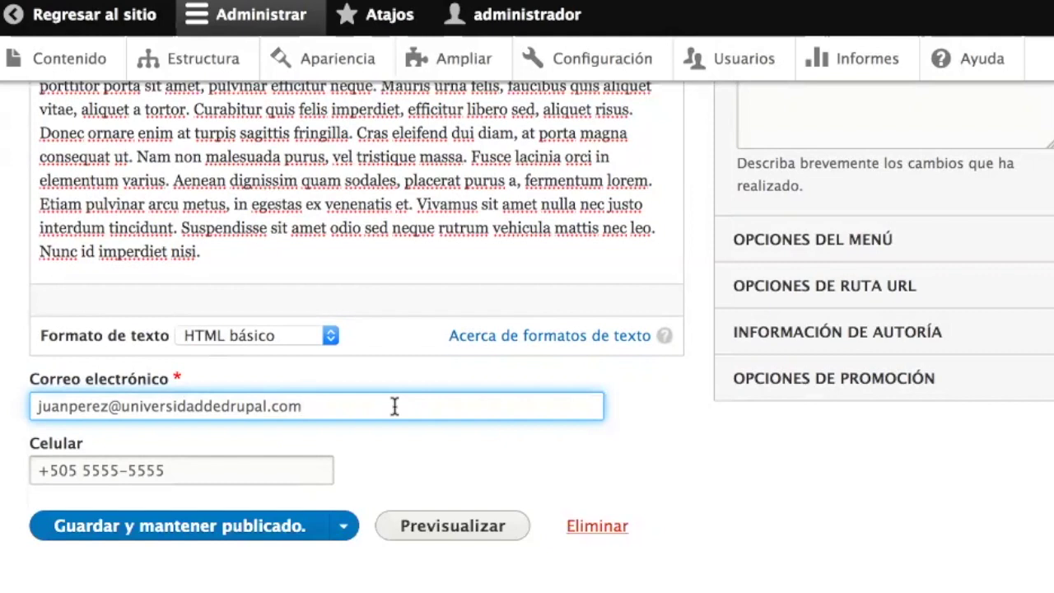
click(246, 474)
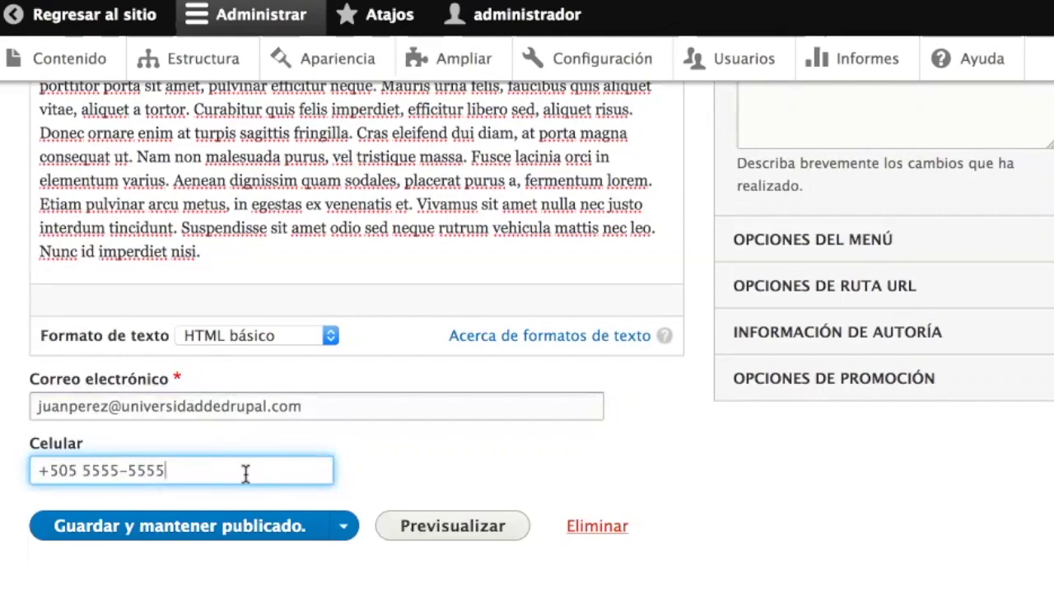
click(50, 469)
key(Right)
key(Right)
key(Right)
key(Right)
key(Right)
key(Right)
key(Right)
key(Right)
key(Right)
key(Right)
key(Right)
key(Right)
key(Right)
scroll(353, 375, up, 5)
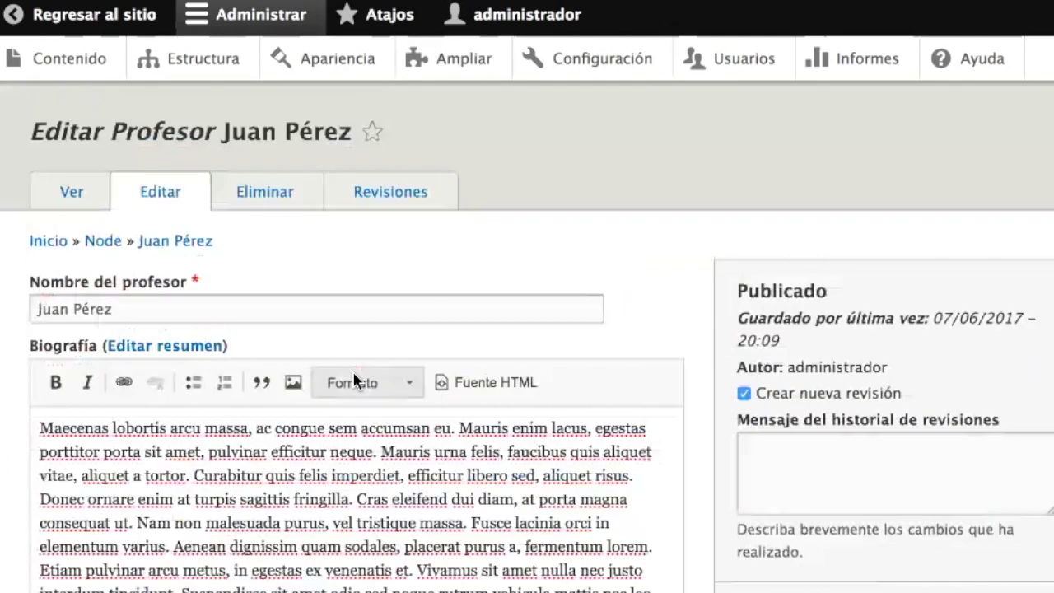
- Return to the professor's page, then go to Agregar contenido from the Herramientas block
click(73, 196)
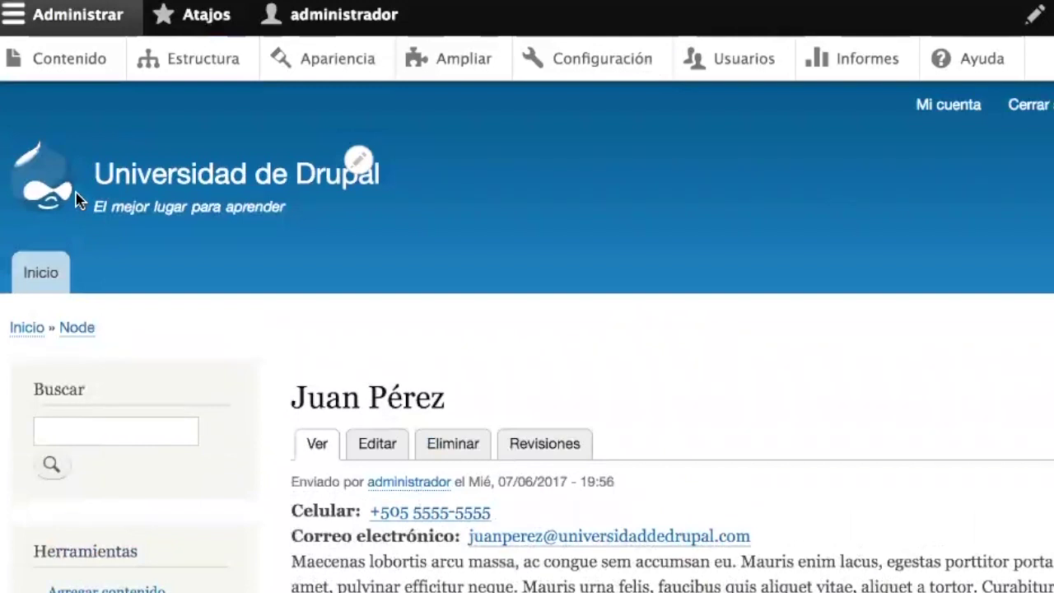
scroll(365, 442, down, 4)
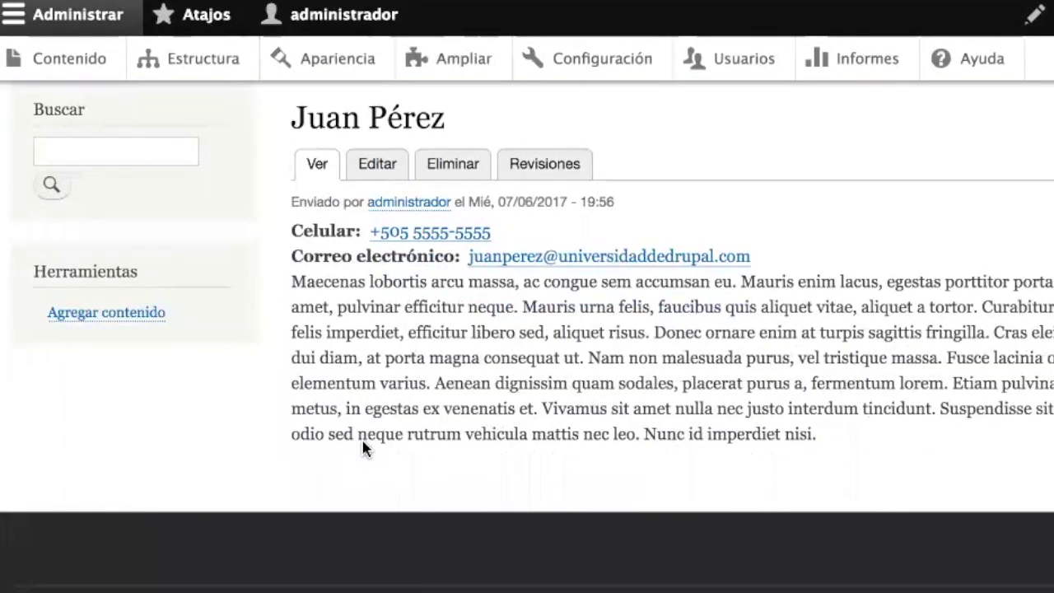
scroll(363, 448, up, 3)
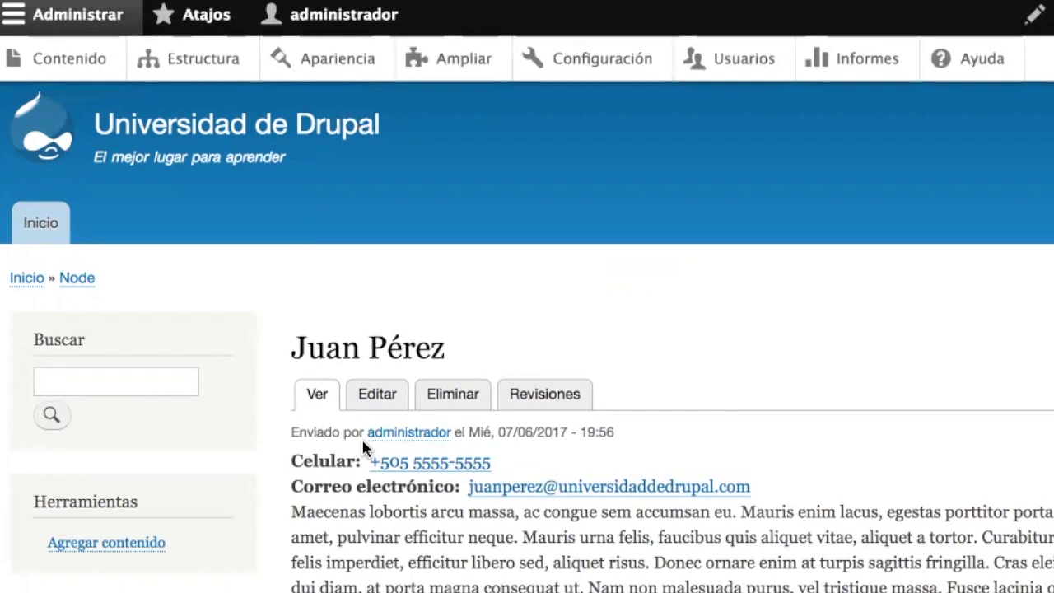
click(113, 545)
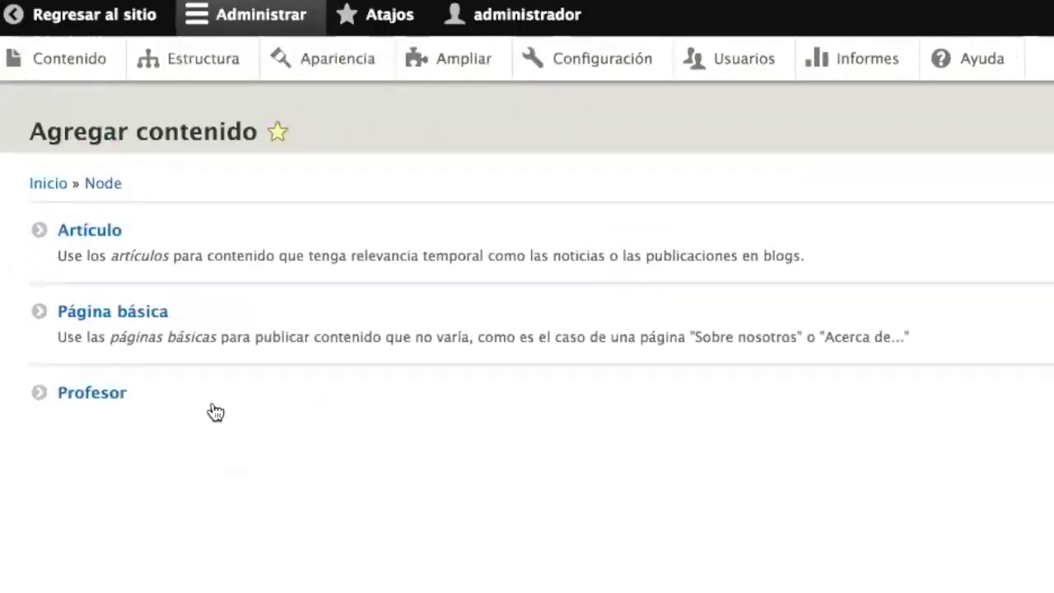
- Start a new Profesor entry and enter the professor's full name
click(113, 398)
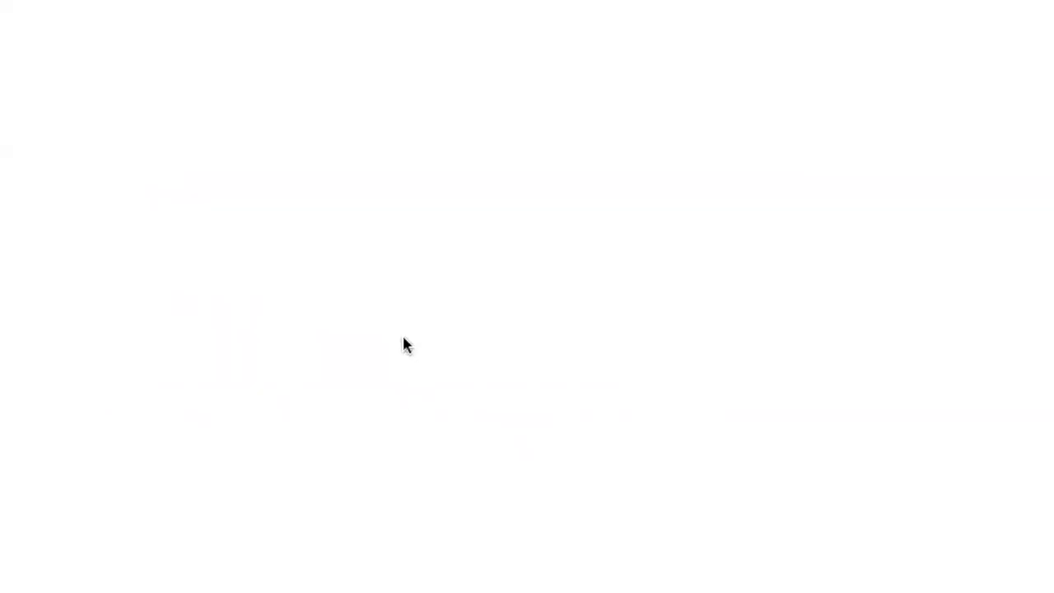
scroll(250, 213, down, 1)
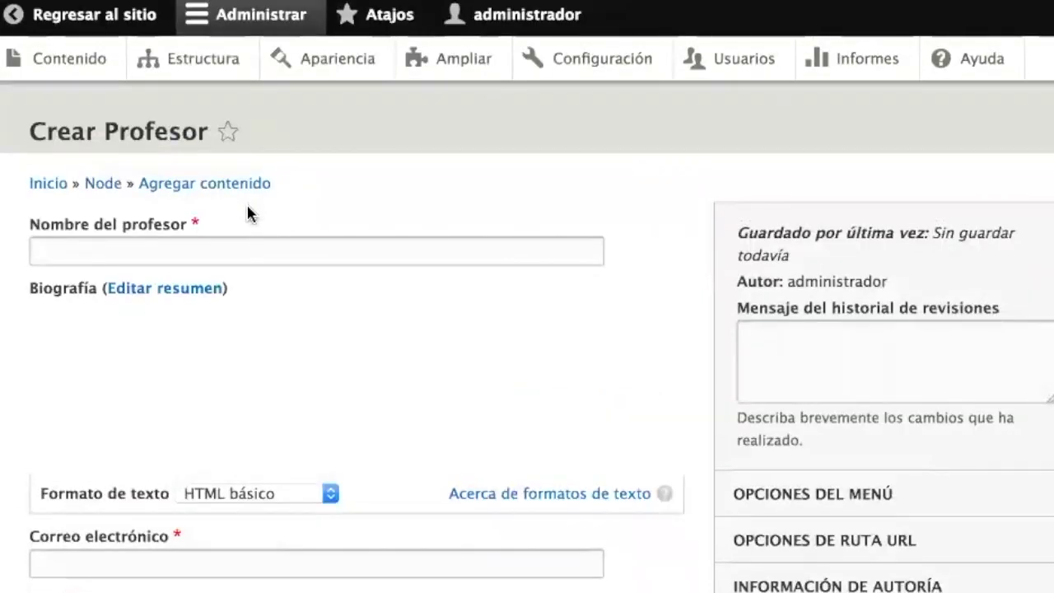
click(247, 249)
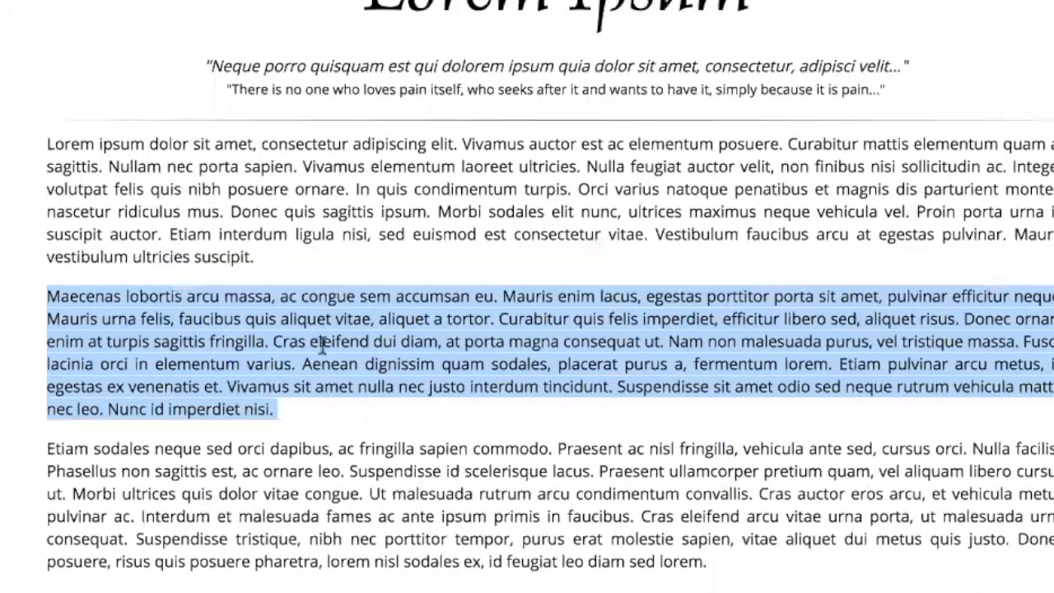
- Paste a Lorem Ipsum paragraph as the biography, fill in the professor's email, and publish
click(256, 478)
drag(729, 568, 29, 456)
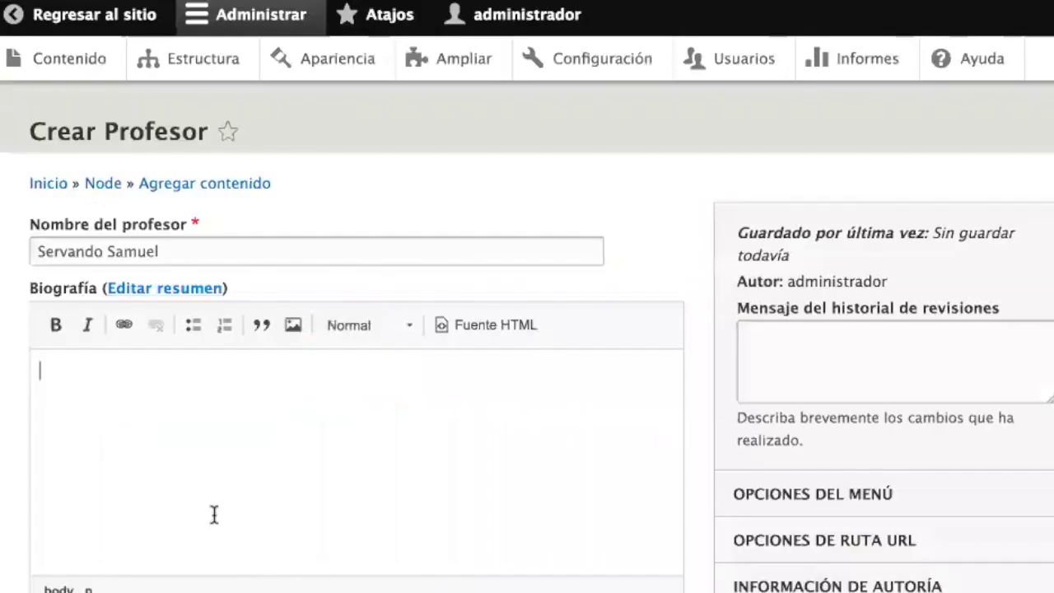
text(Etiam sodales neque sed orci dapibus, ac fringilla sapien commodo. Praesent ac nisl fringilla, vehicula ante sed, cursus orci. Nulla facilisi. Phasellus non sagittis est, ac ornare leo. Suspendisse id scelerisque lacus. Praesent ullamcorper pretium quam, vel aliquam libero cursus ut. Morbi ultrices quis dolor vitae congue. Ut malesuada rutrum arcu condimentum convallis. Cras auctor eros arcu, et vehicula metus pulvinar ac. Interdum et malesuada fames ac ante ipsum primis in faucibus. Cras eleifend arcu vitae urna porta, ut malesuada urna consequat. Suspendisse tristique, nibh nec porttitor tempor, purus erat molestie sapien, vitae aliquet dui metus quis justo. Donec posuere, risus quis posuere pharetra, lorem nisl sodales ex, id feugiat leo diam sed lorem.)
scroll(189, 495, down, 5)
click(110, 412)
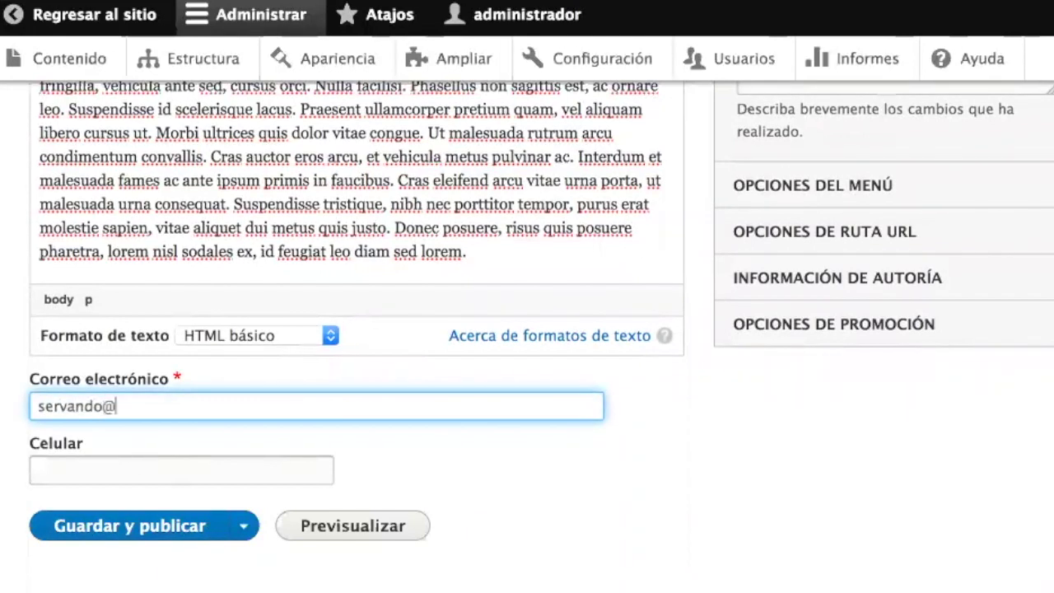
key(Tab)
click(107, 539)
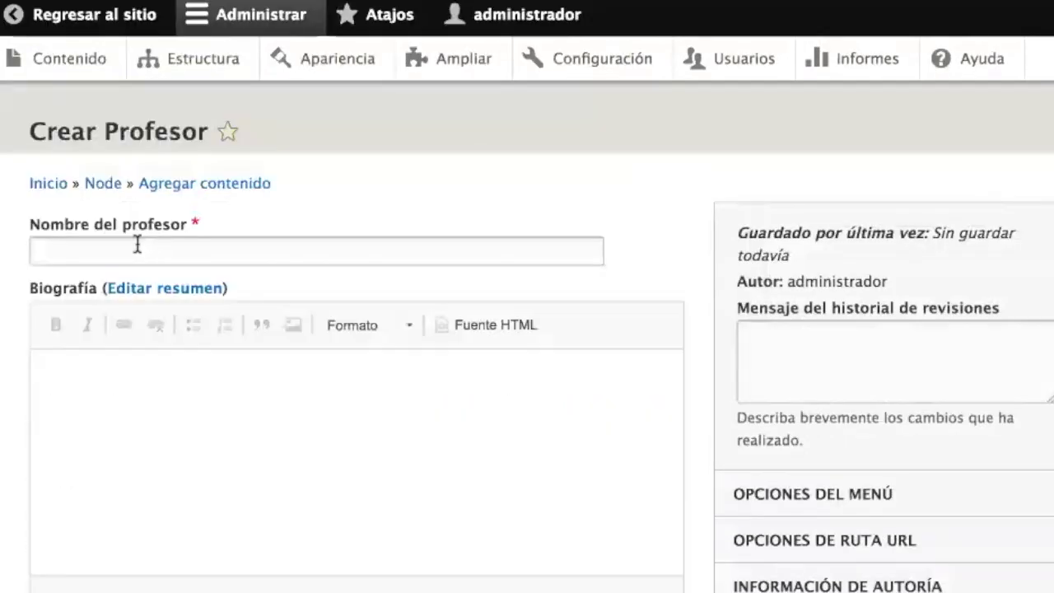
- Enter the second professor's name and paste the 'Phasellus sed nisi' paragraph as the biography
click(135, 242)
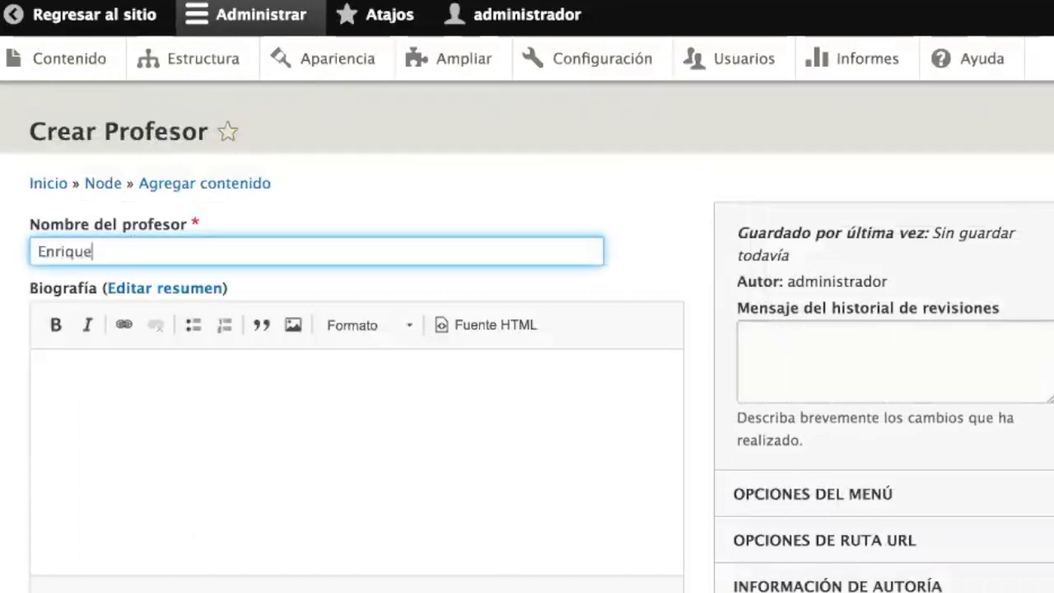
key(super+Tab)
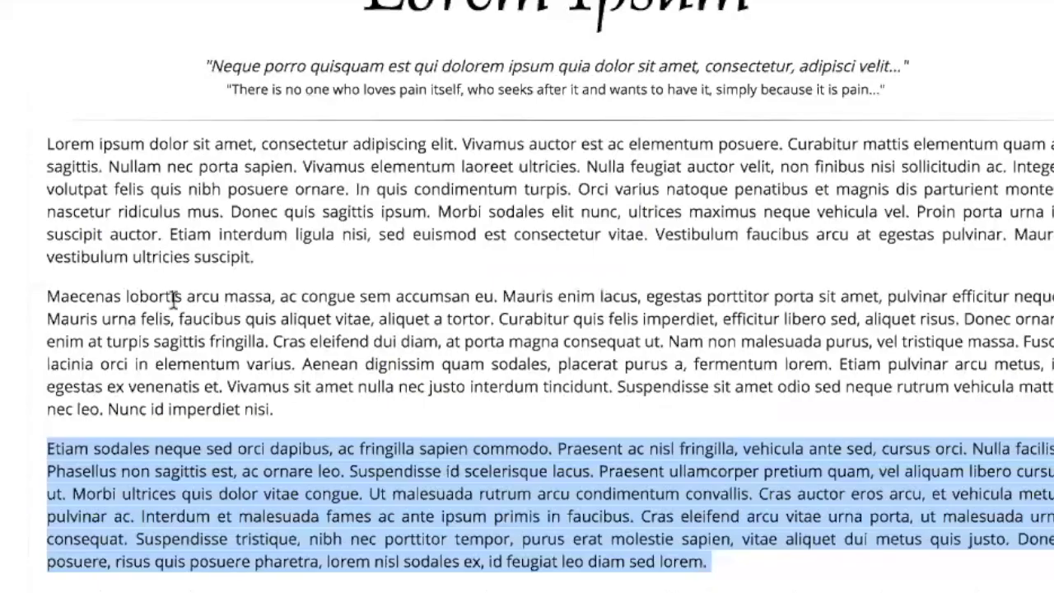
scroll(463, 457, down, 5)
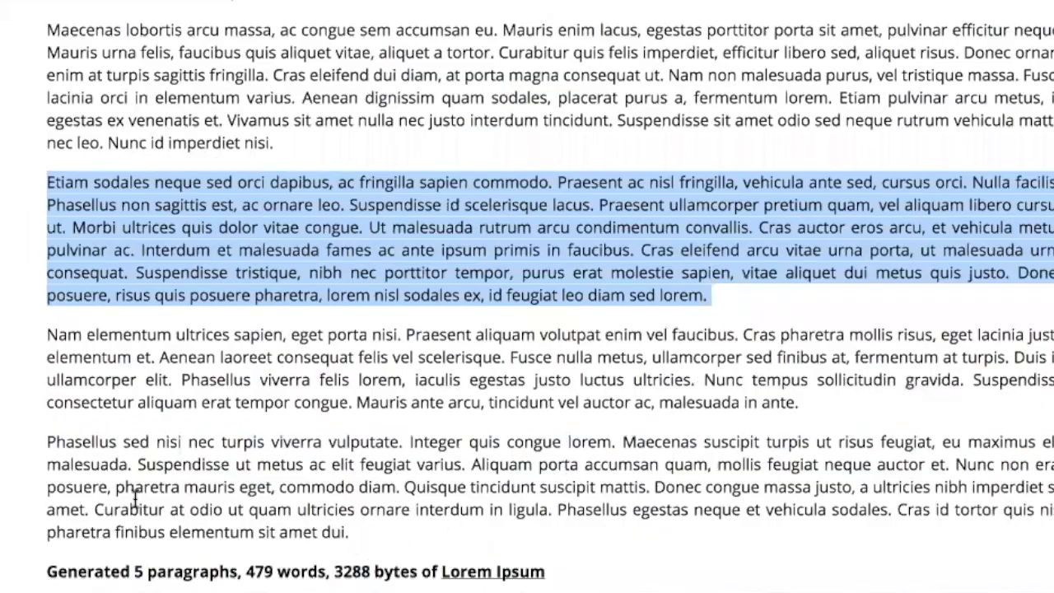
triple_click(25, 455)
key(super+Tab)
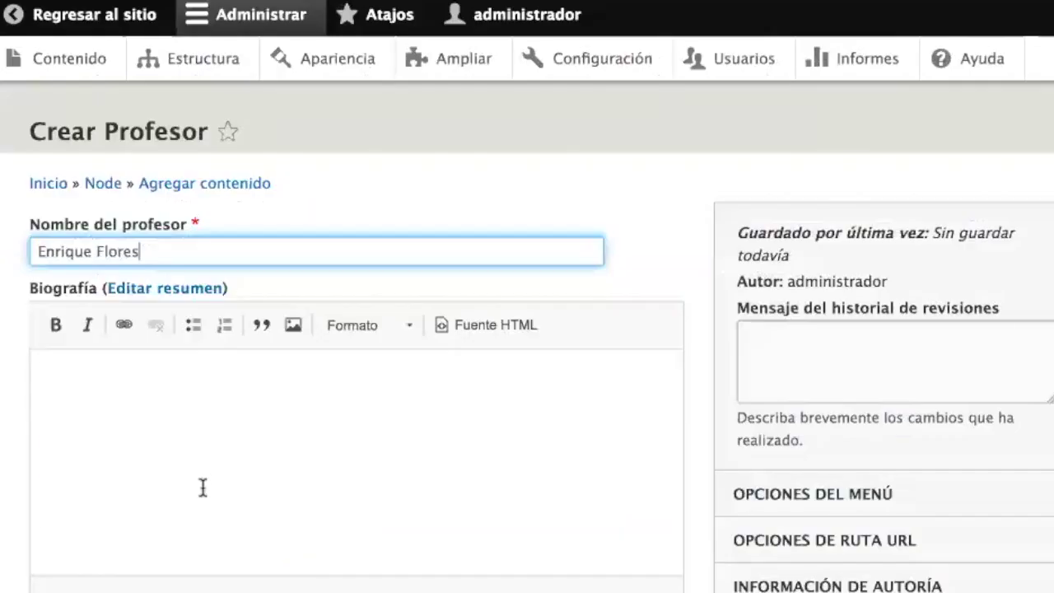
click(203, 487)
text(Phasellus sed nisi nec turpis viverra vulputate. Integer quis congue lorem. Maecenas suscipit turpis ut risus feugiat, eu maximus elit malesuada. Suspendisse ut metus ac elit feugiat varius. Aliquam porta accumsan quam, mollis feugiat neque auctor et. Nunc non erat posuere, pharetra mauris eget, commodo diam. Quisque tincidunt suscipit mattis. Donec congue massa justo, a ultricies nibh imperdiet sit amet. Curabitur at odio ut quam ultricies ornare interdum in ligula. Phasellus egestas neque et vehicula sodales. Cras id tortor quis nisi pharetra finibus elementum sit amet dui.)
- Fill in the professor's email and phone number, then save and publish
click(111, 395)
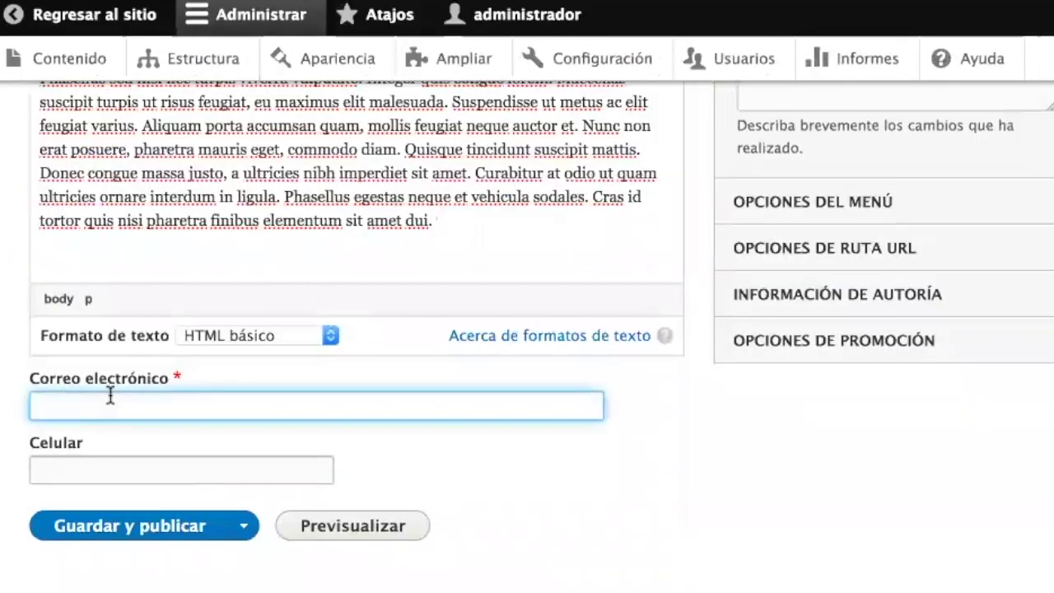
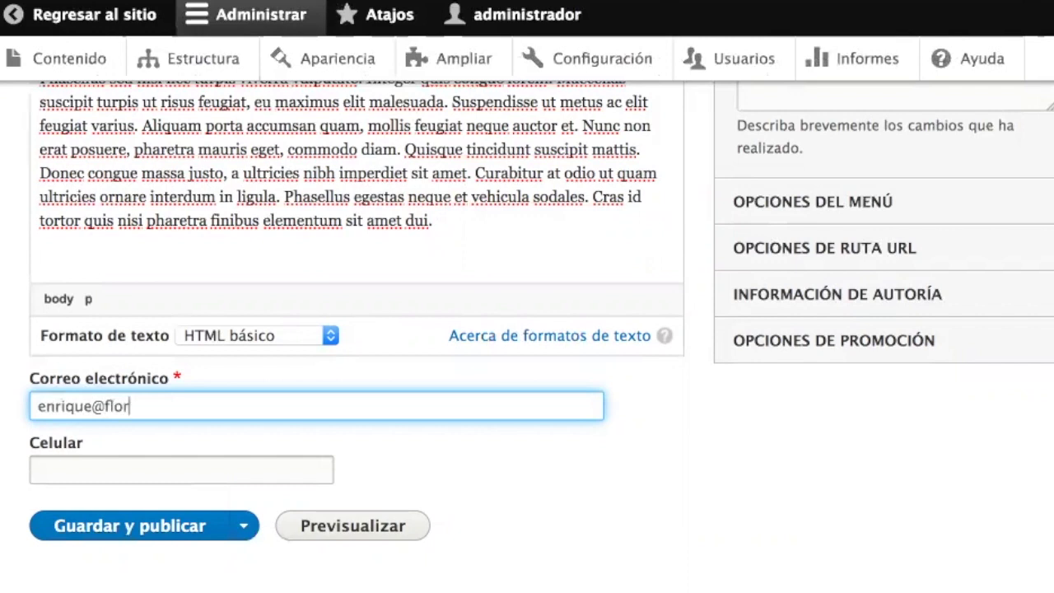
key(Tab)
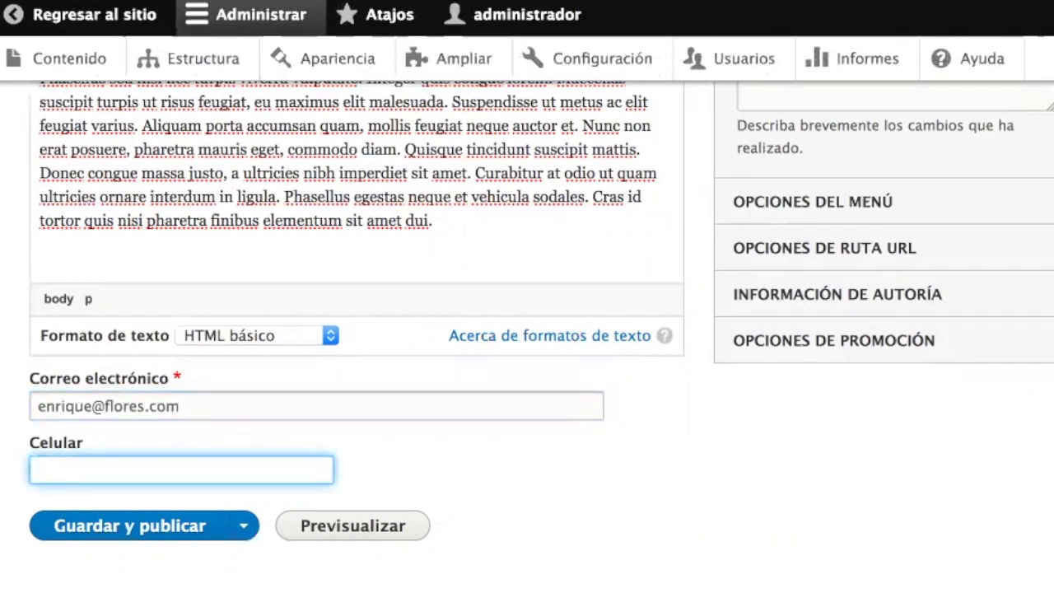
text(77770000)
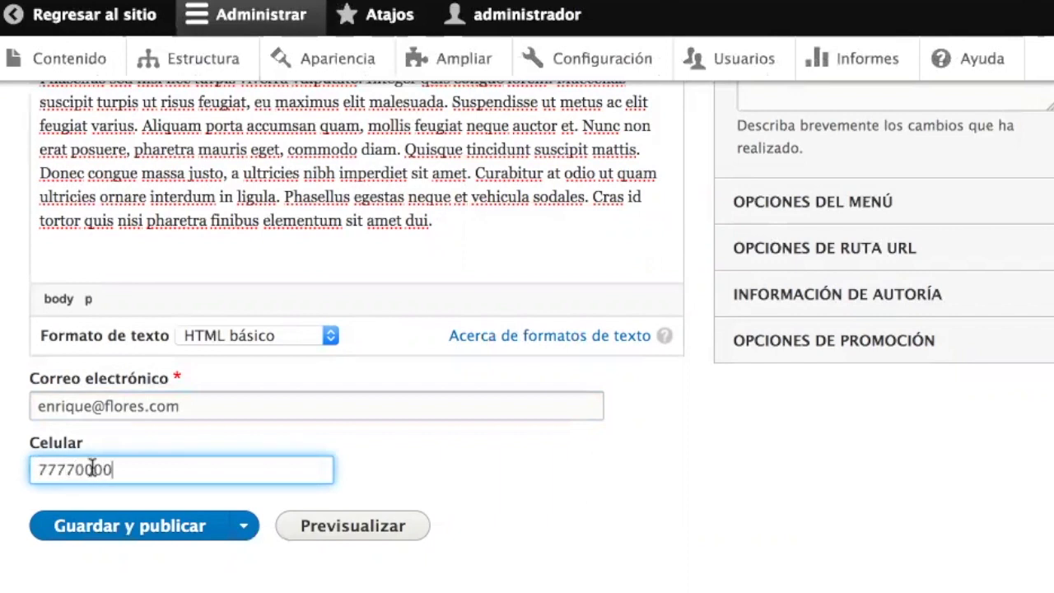
click(111, 529)
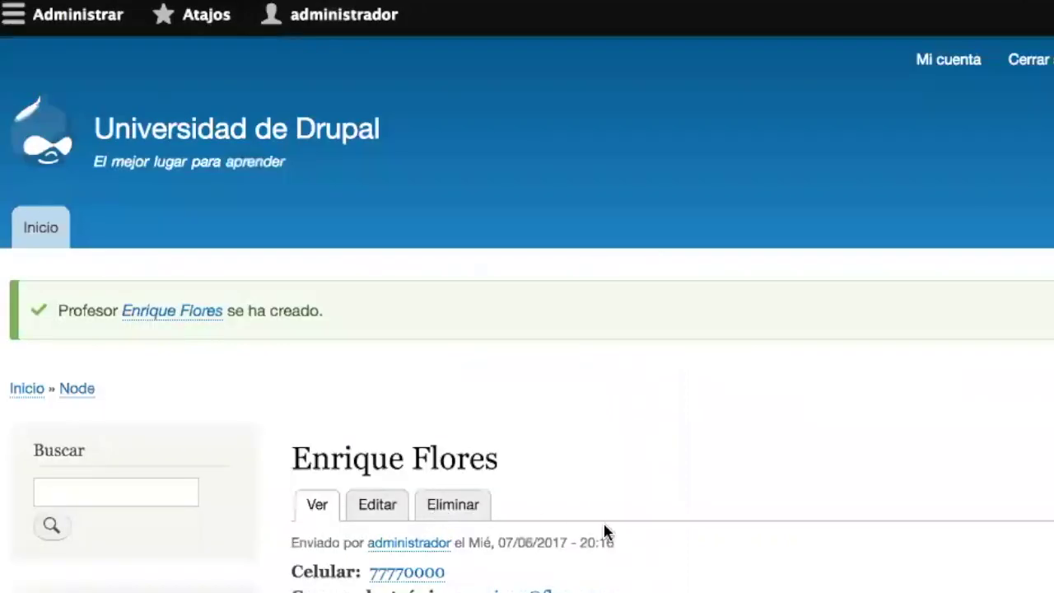
- Review the new professor's published page, then go to the Estructura administration page
scroll(610, 533, down, 5)
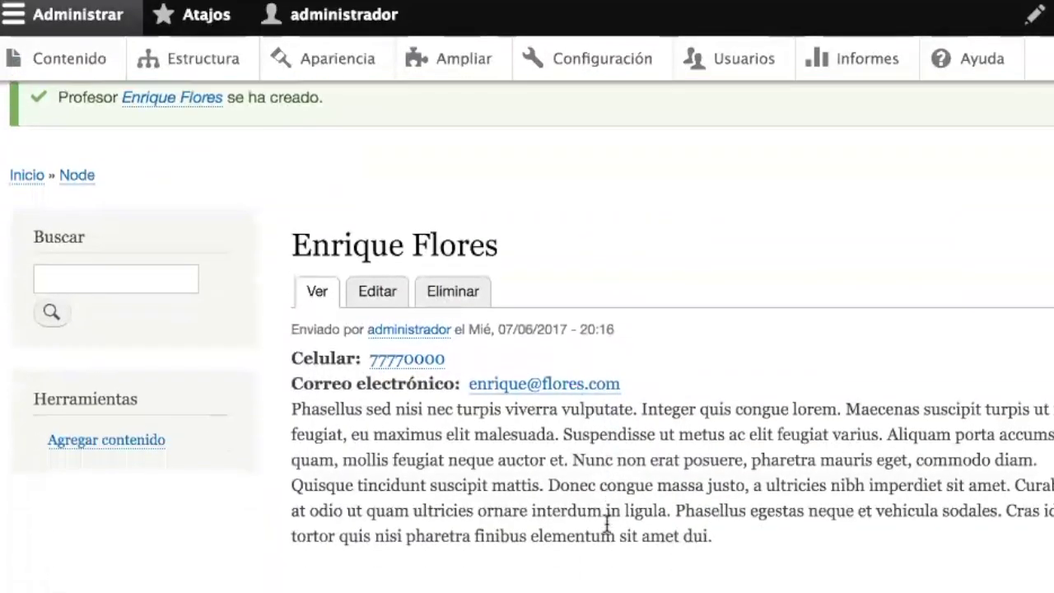
scroll(608, 527, up, 5)
scroll(608, 527, down, 3)
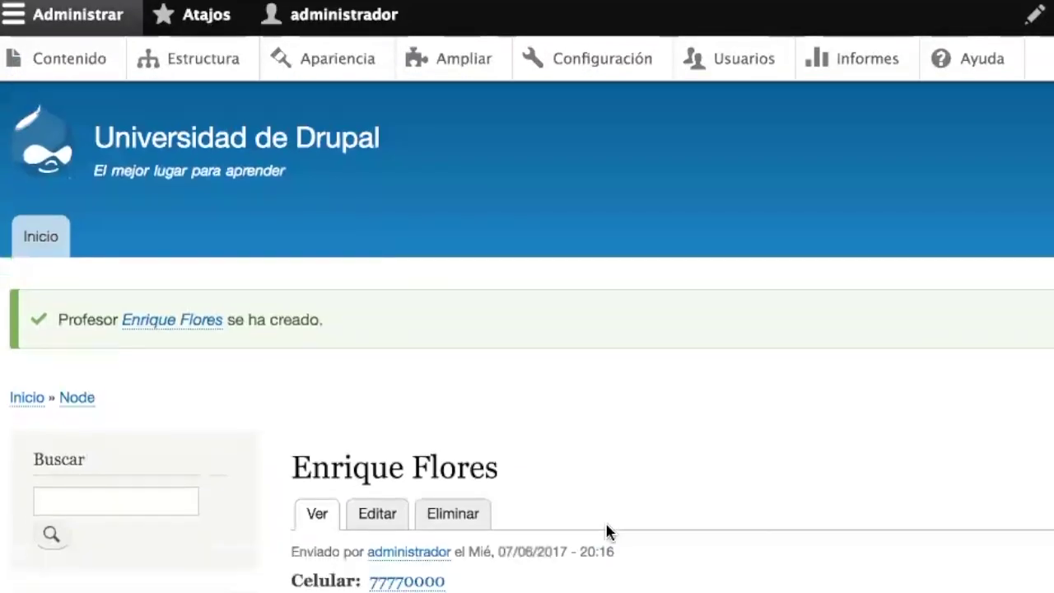
scroll(607, 532, down, 1)
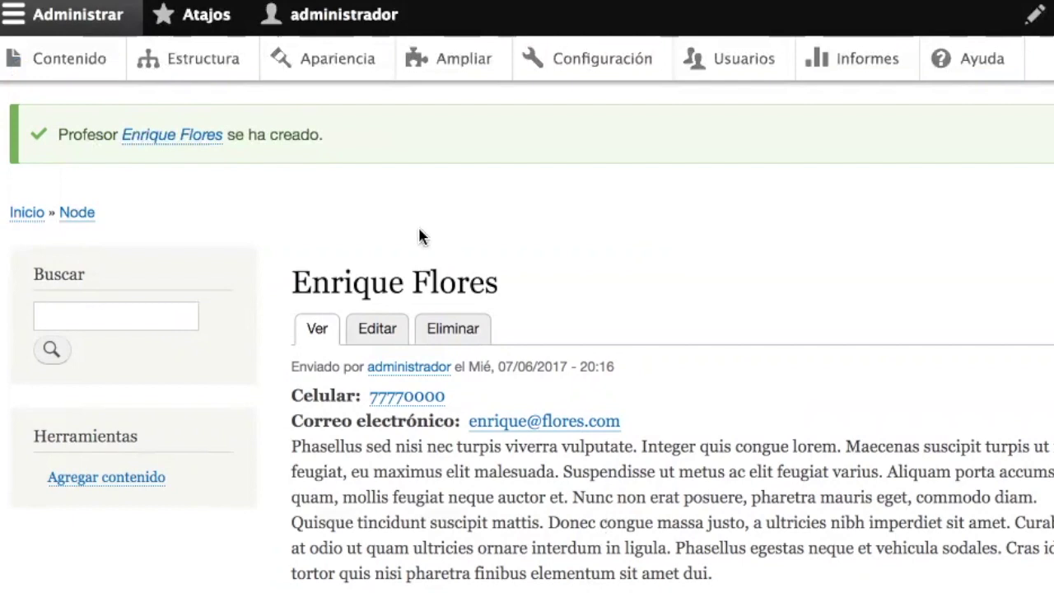
click(203, 59)
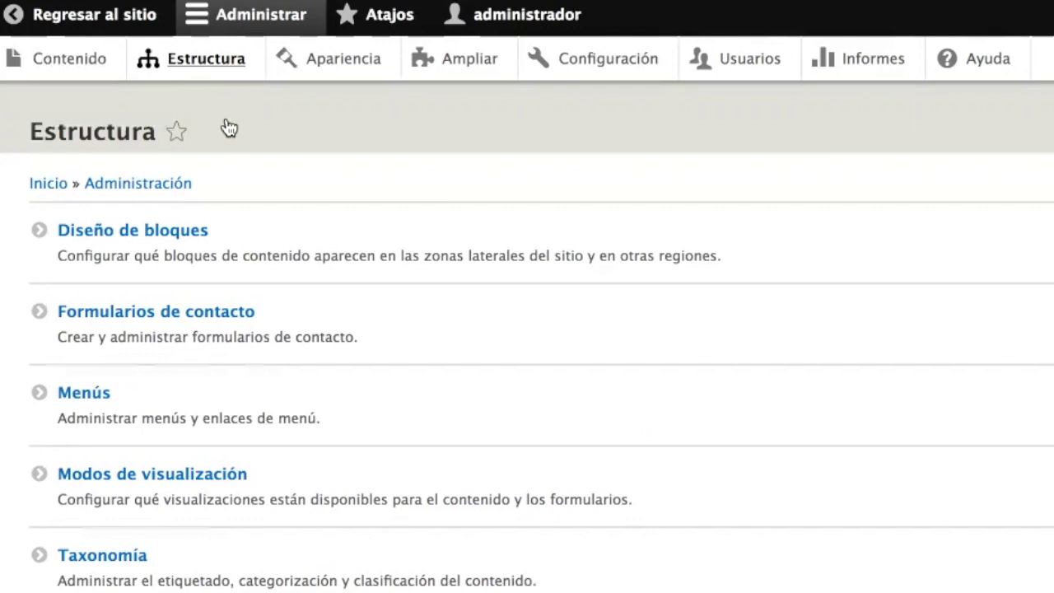
- Start a new content type named 'Curso' from the content types list
scroll(327, 369, down, 4)
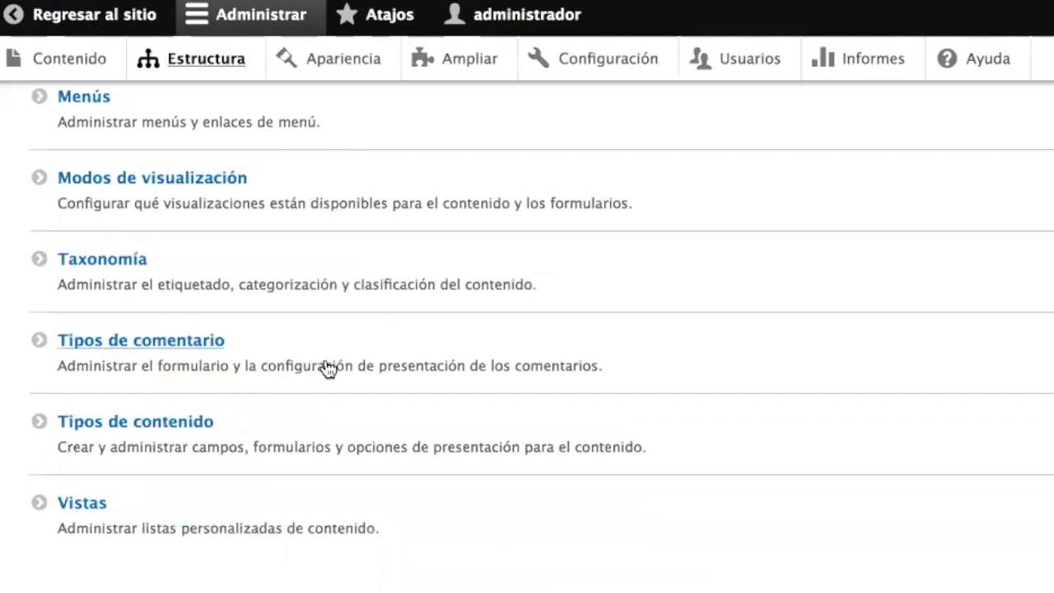
click(115, 443)
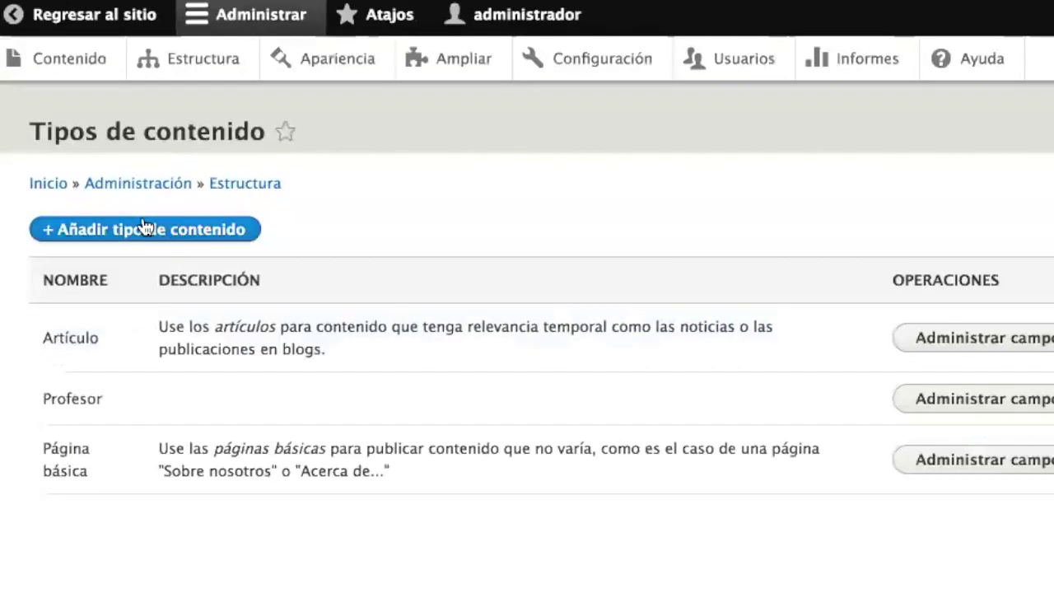
click(139, 232)
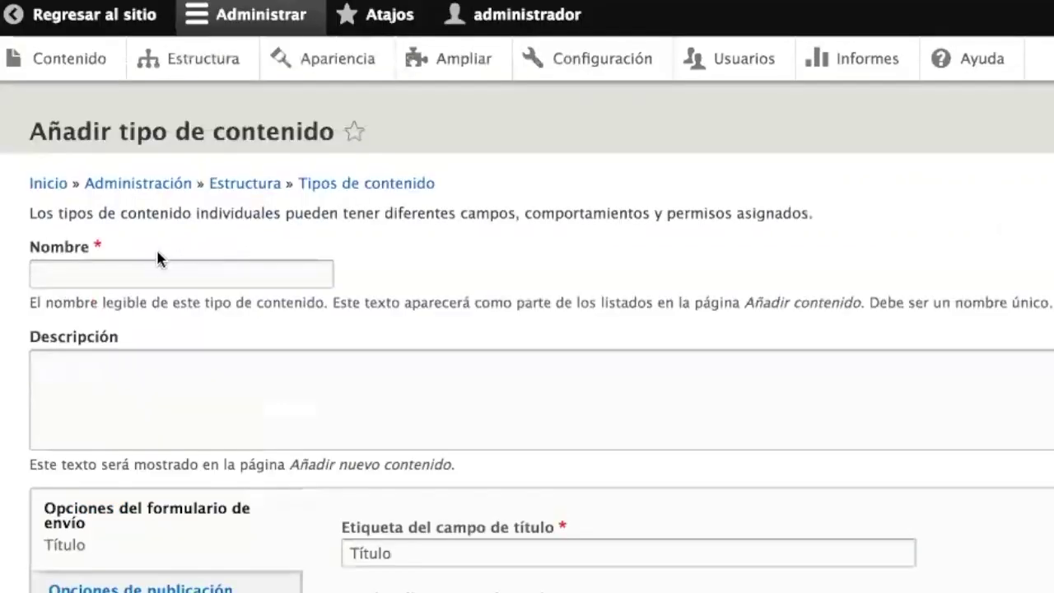
click(154, 266)
text(Curso)
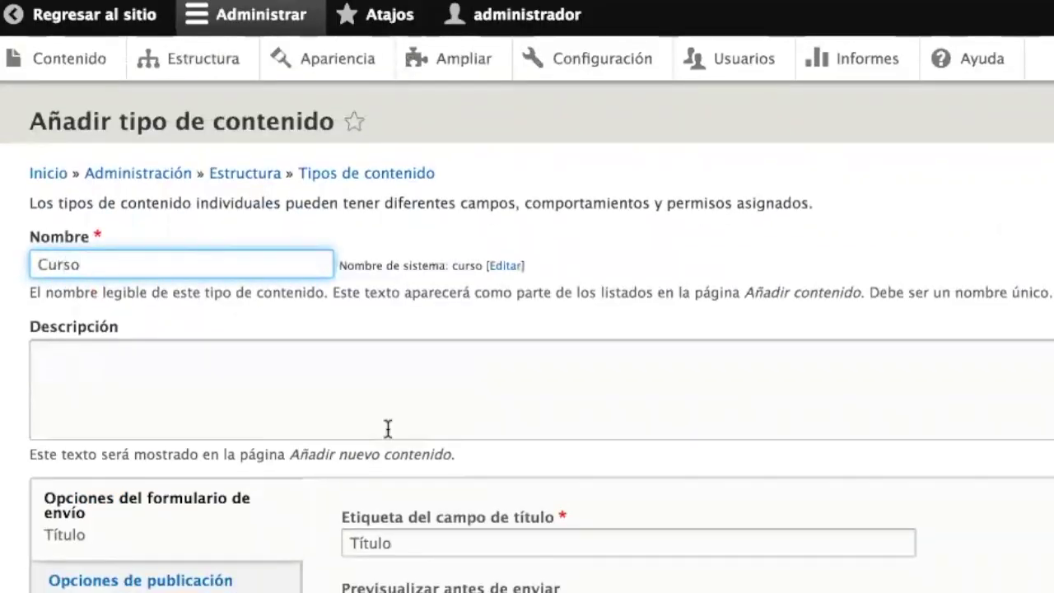
- Label Curso's title 'Nombre del curso', turn off front-page promotion, and save the type
scroll(415, 367, down, 5)
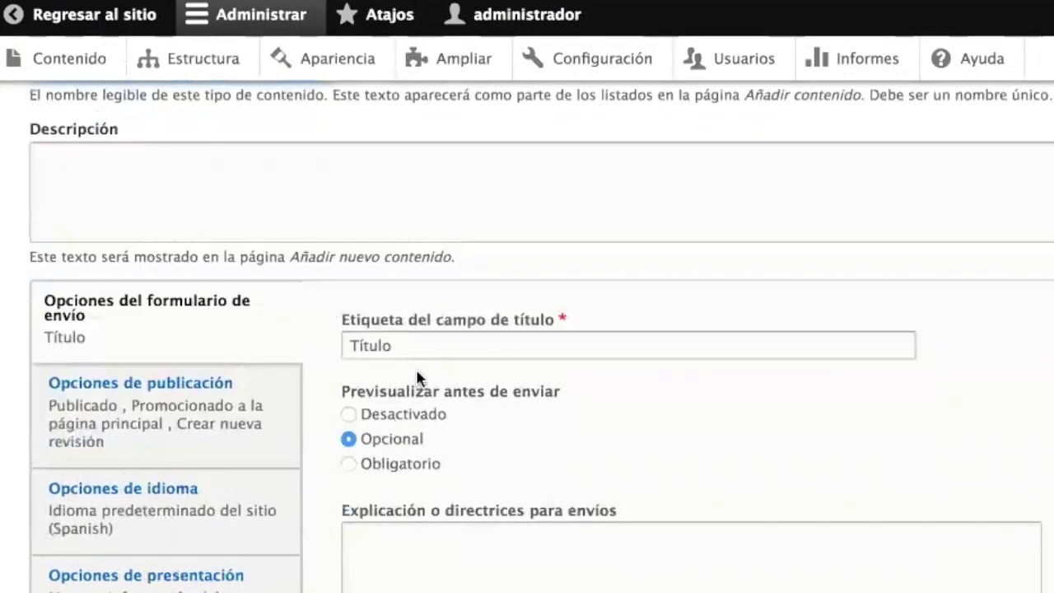
key(Tab)
text(e del curso)
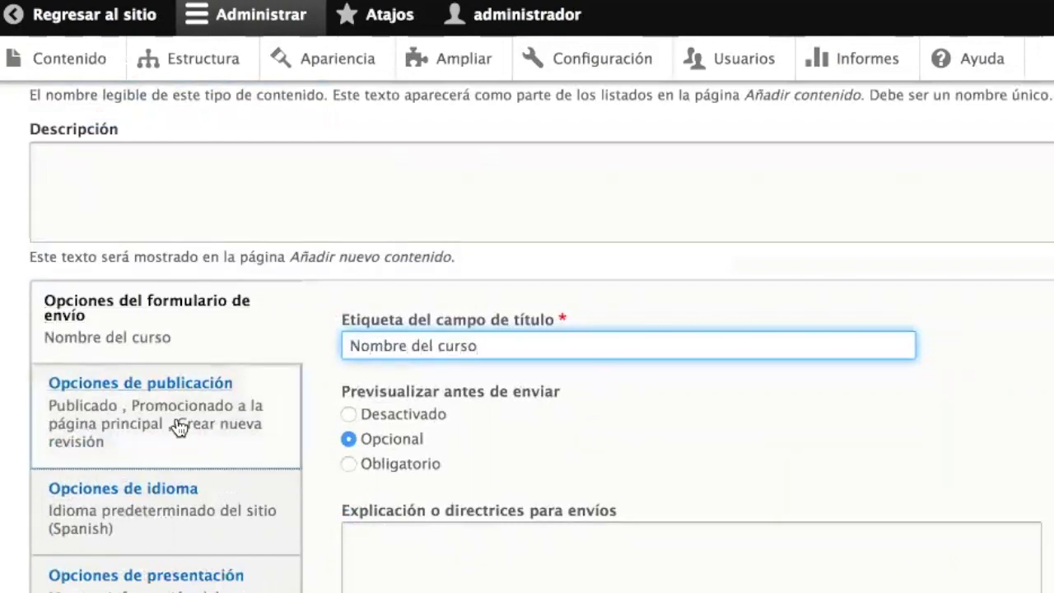
click(179, 427)
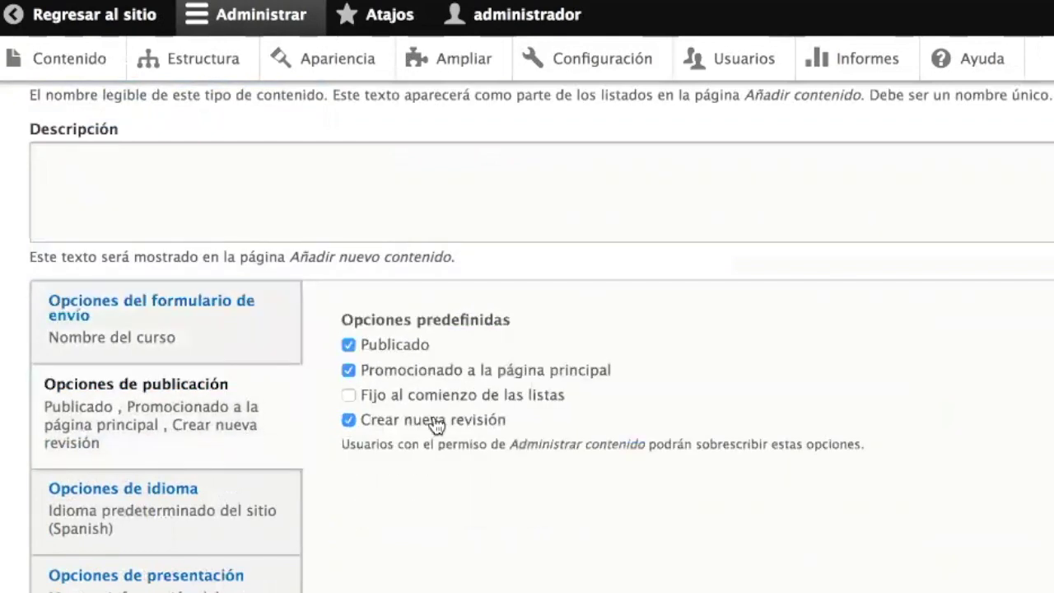
click(482, 372)
scroll(288, 515, down, 3)
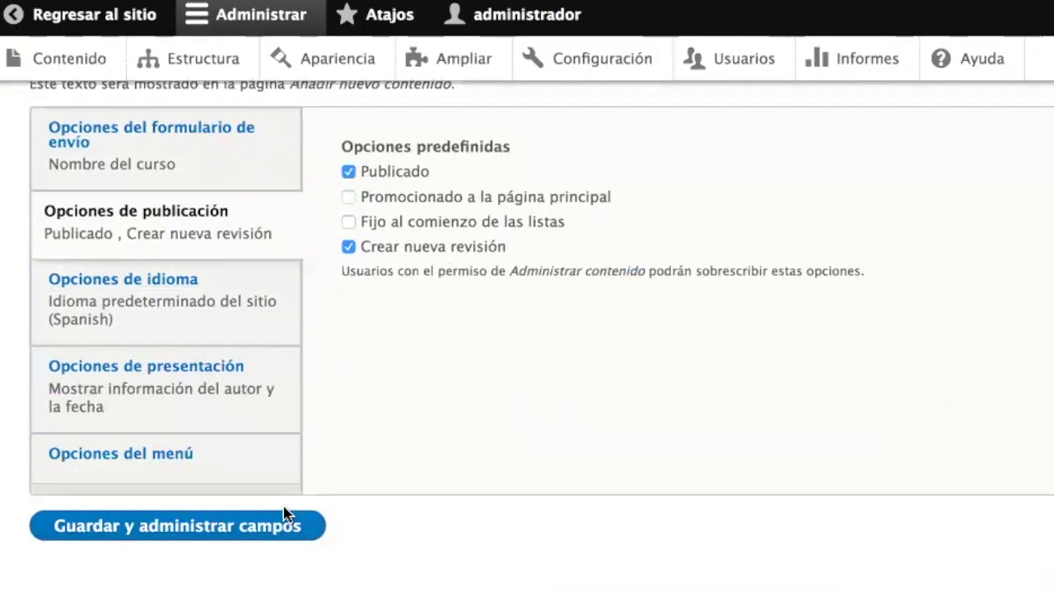
click(214, 544)
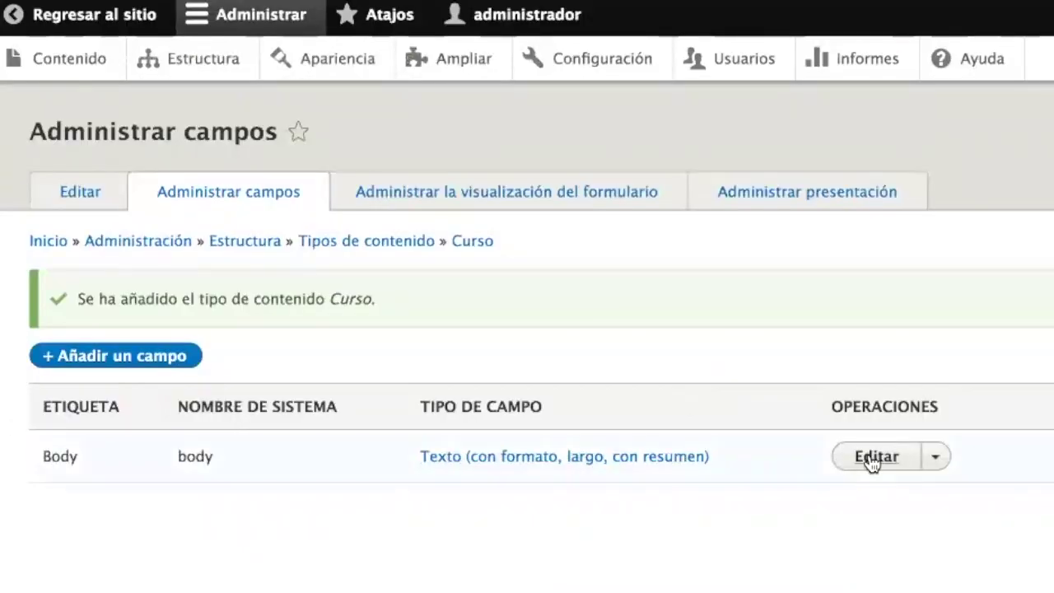
- Rename the Curso Body field label to 'Descripción del curso' and save its settings
click(872, 460)
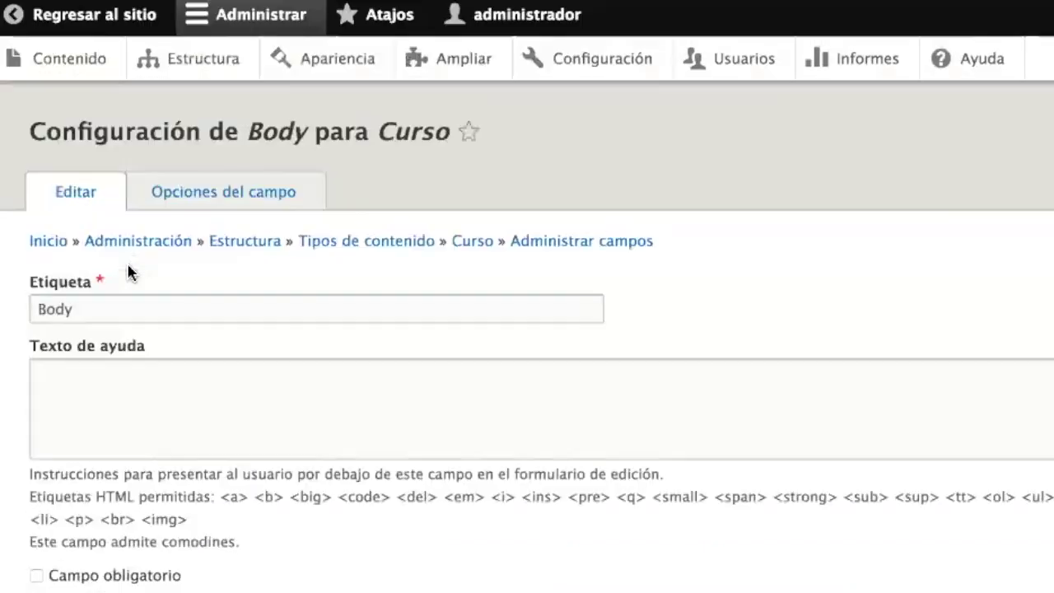
click(130, 299)
double_click(129, 299)
text(Descripción)
key(BackSpace)
key(BackSpace)
key(BackSpace)
text(ión del curso)
scroll(236, 391, down, 5)
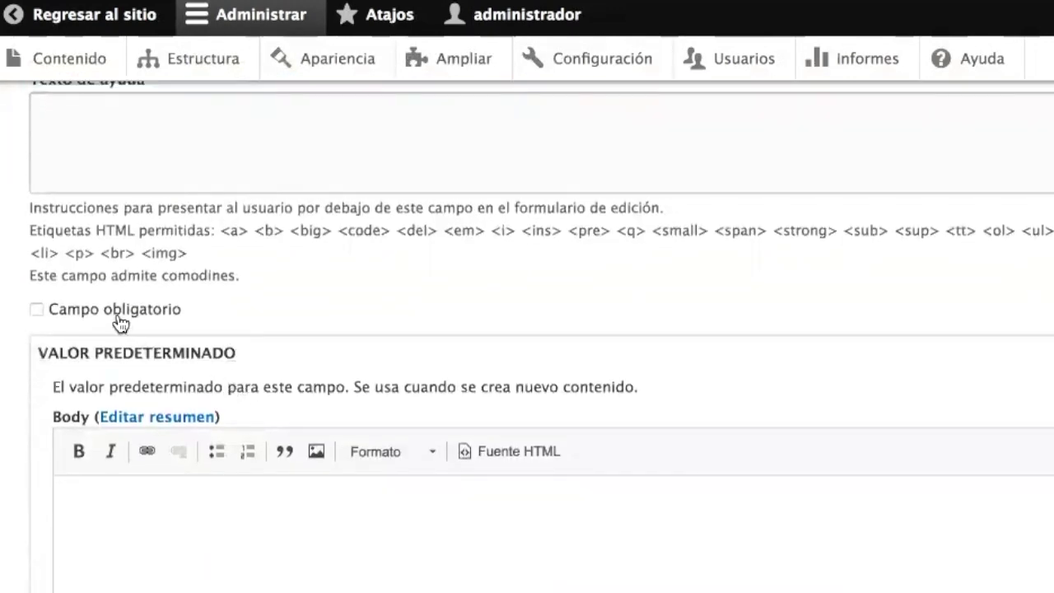
scroll(313, 349, down, 6)
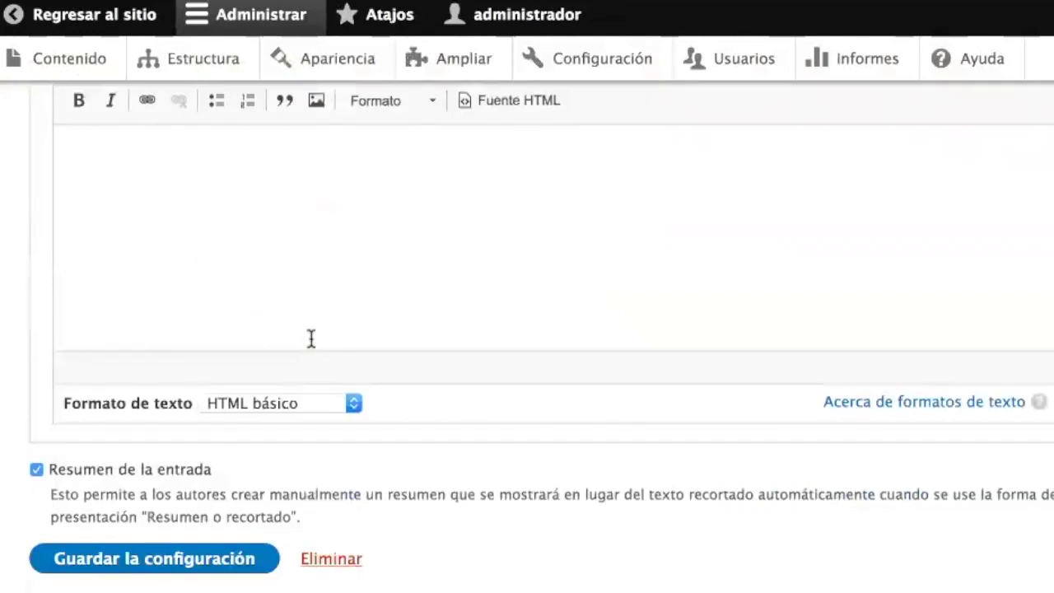
click(152, 560)
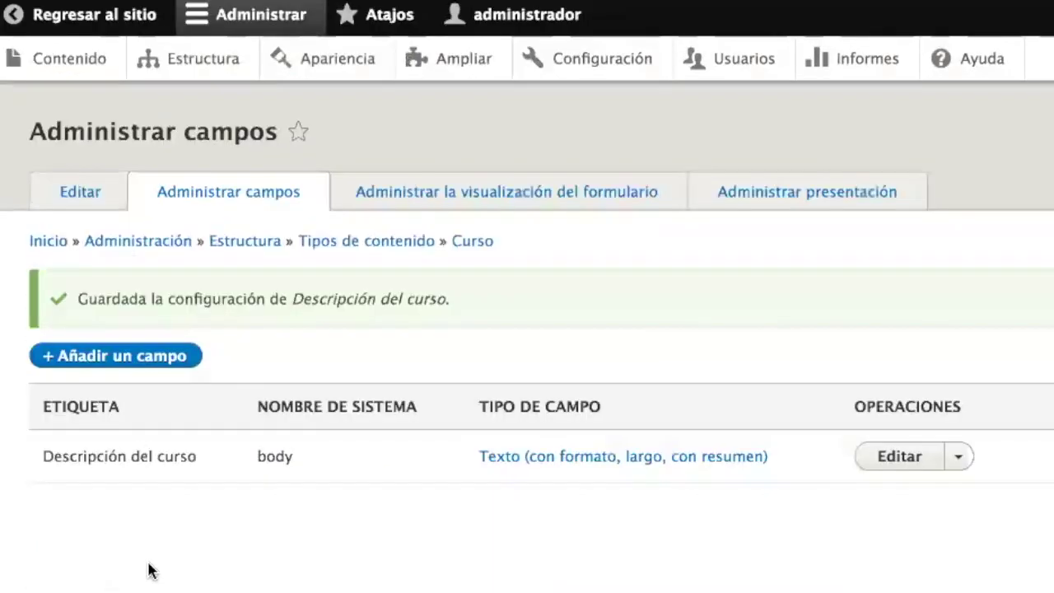
- Add a Fecha field labelled 'Fecha de inicio' to Curso and continue to its settings
click(115, 358)
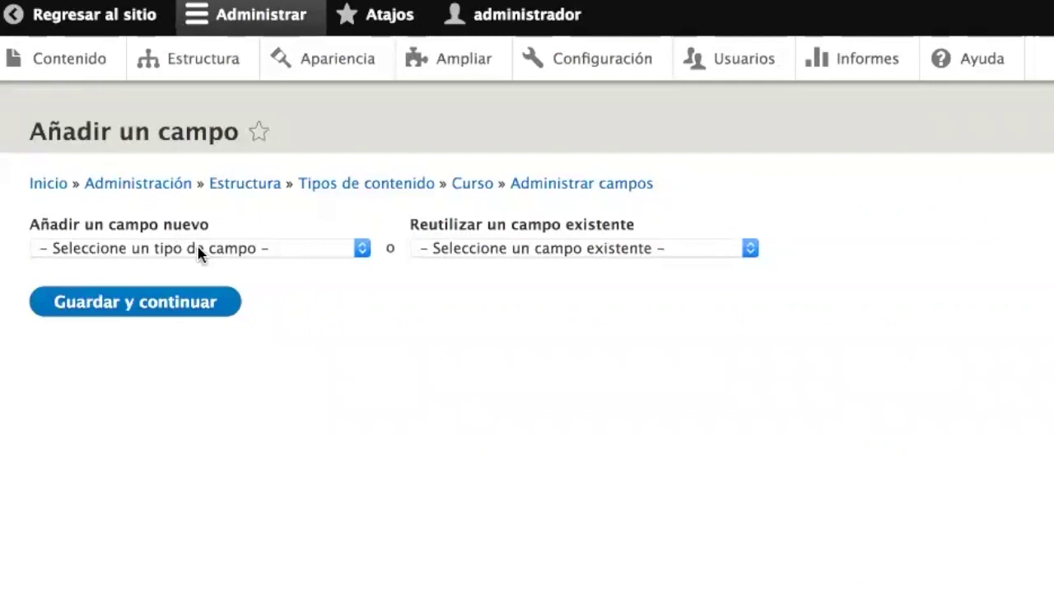
click(198, 249)
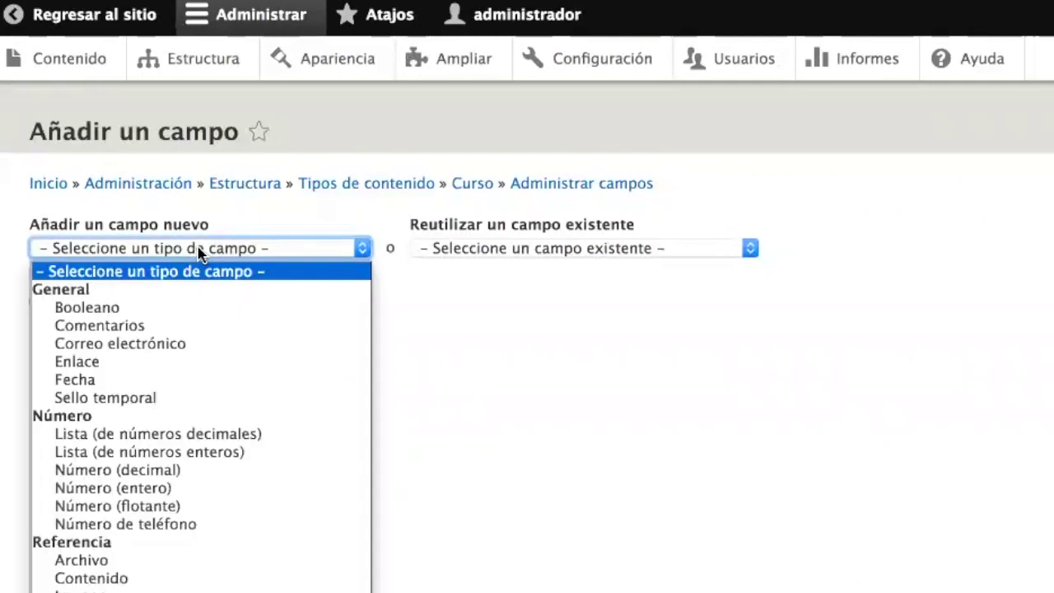
click(136, 384)
click(78, 323)
text(Fecha de inicio)
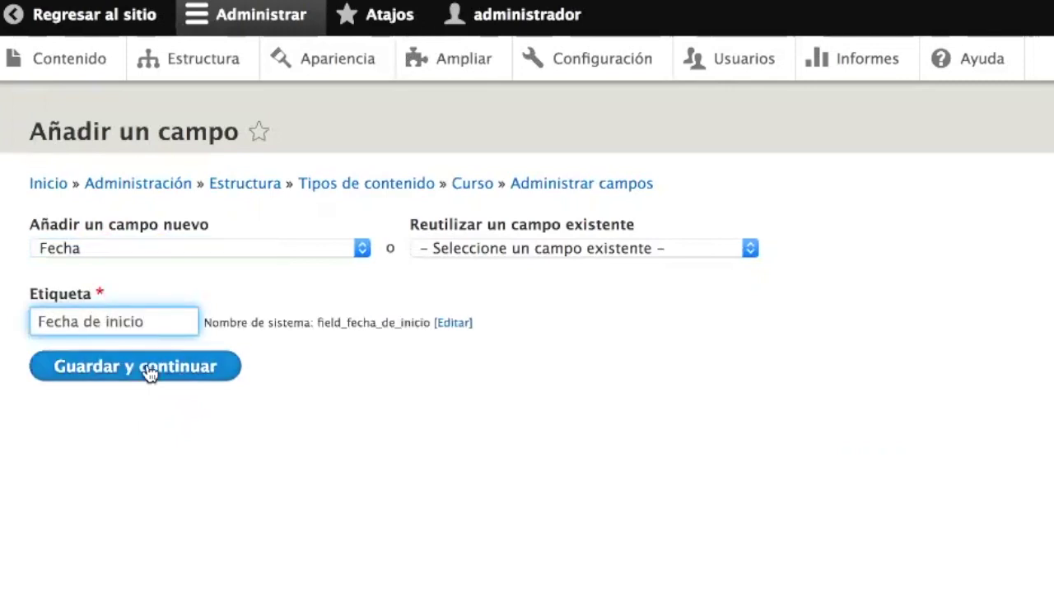
click(149, 374)
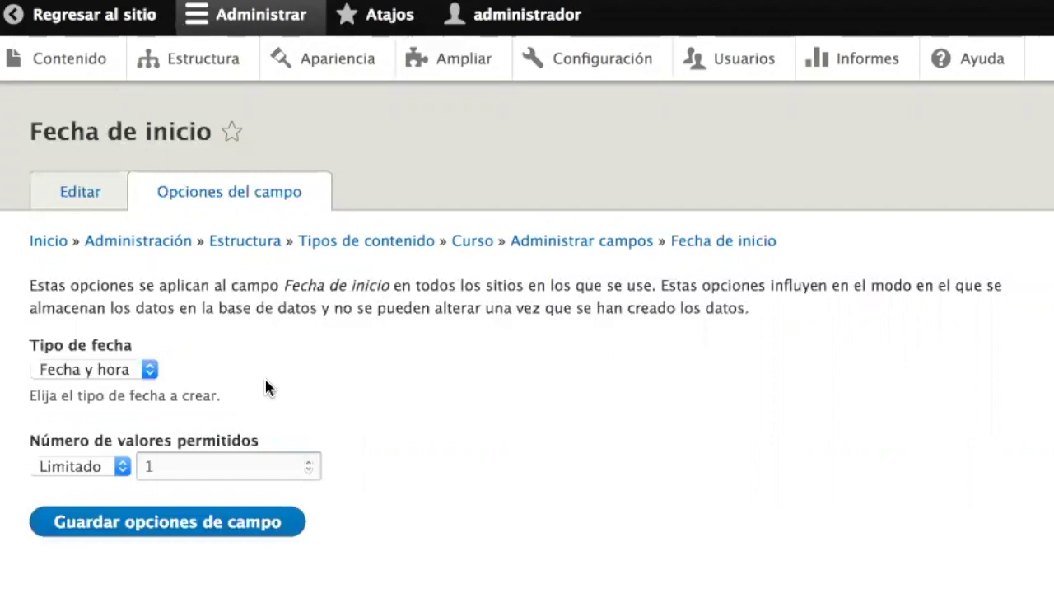
drag(47, 442, 231, 437)
- Set Fecha de inicio's date type to 'Sólo fecha' and save the field storage options
click(310, 399)
click(123, 376)
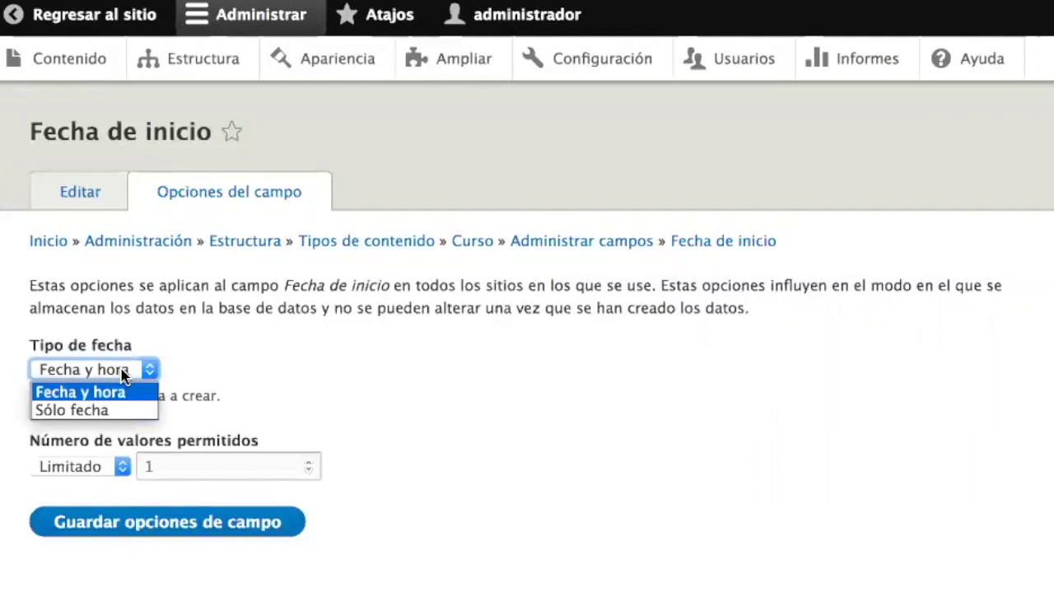
click(116, 411)
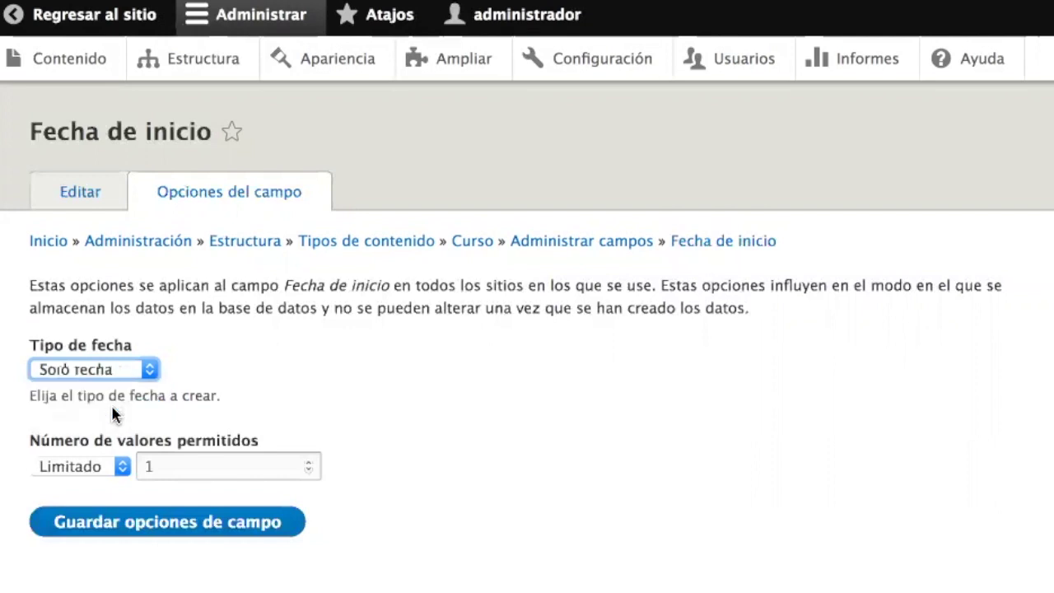
click(115, 376)
click(116, 371)
click(118, 371)
click(118, 372)
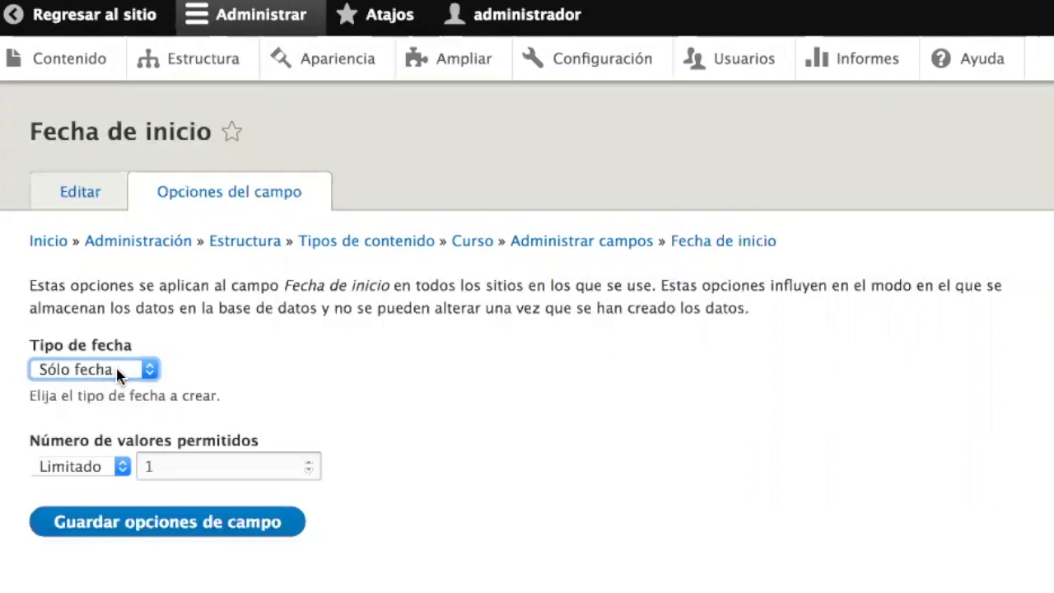
click(138, 517)
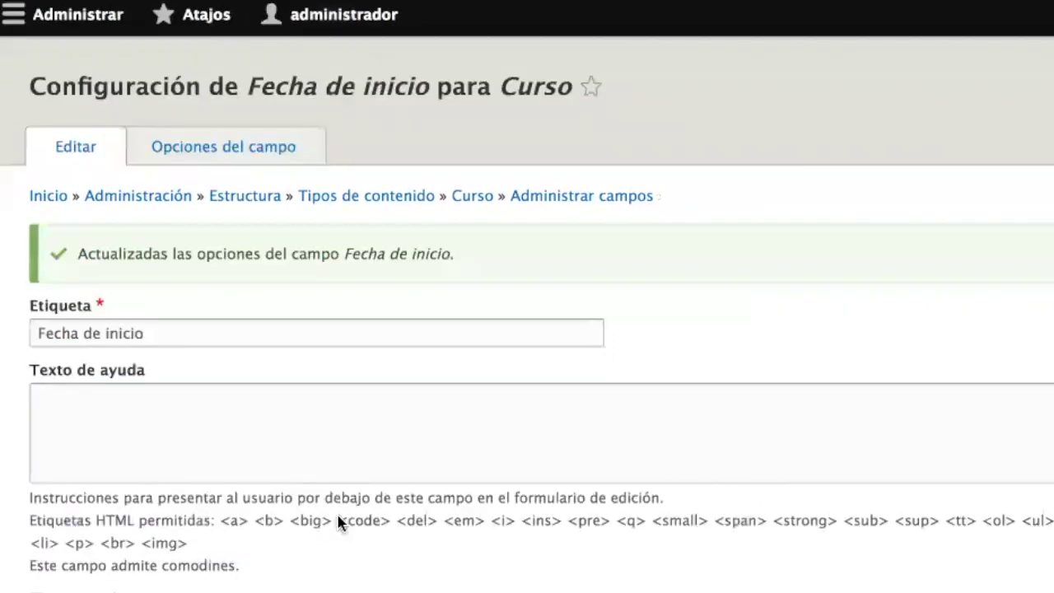
- Make Fecha de inicio required and change its default date from Fecha actual to Fecha relativa
scroll(337, 517, down, 5)
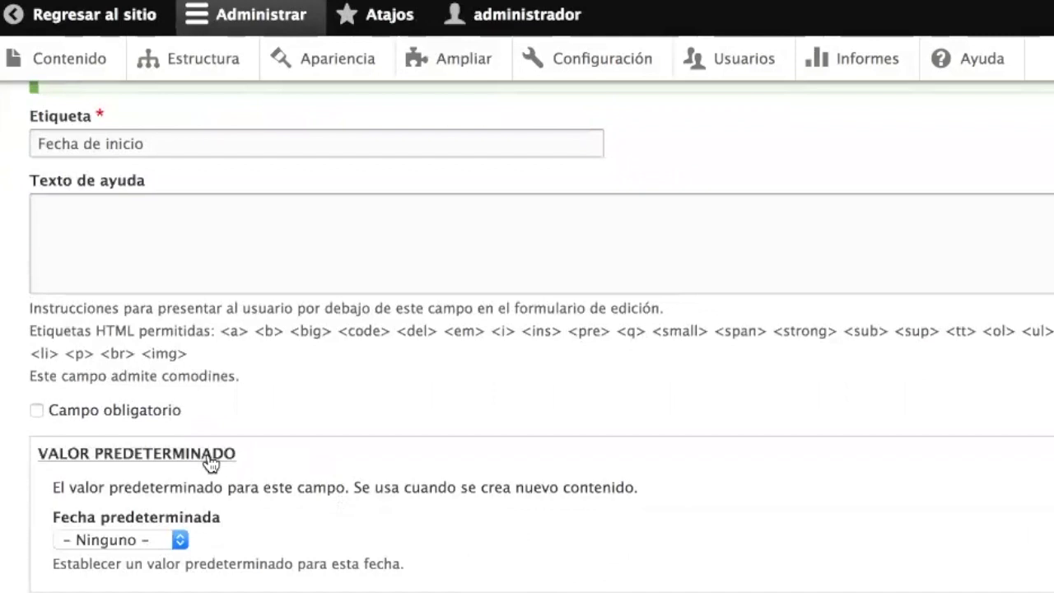
click(136, 409)
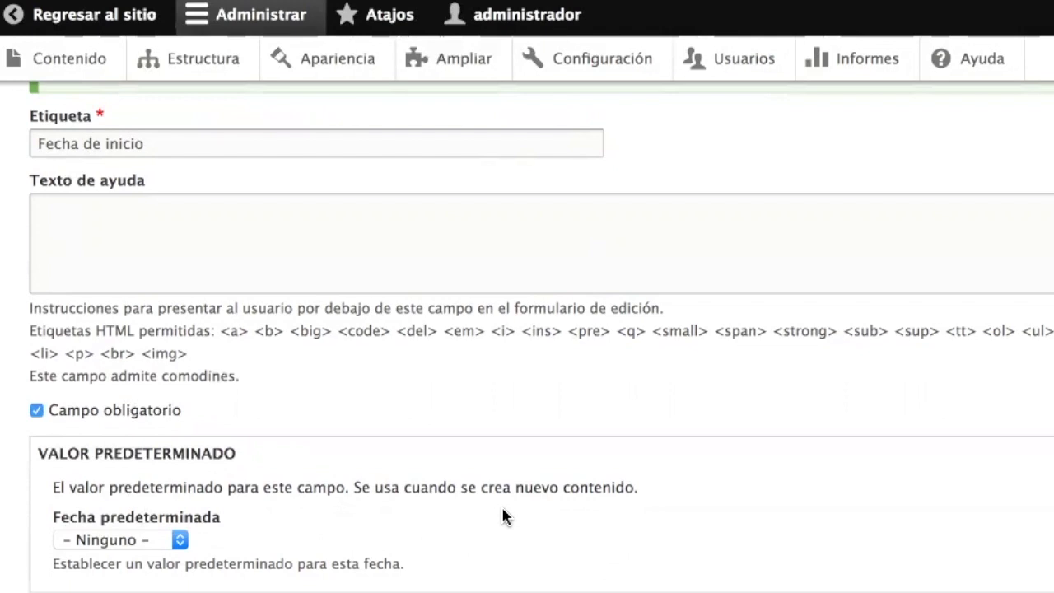
scroll(504, 516, down, 2)
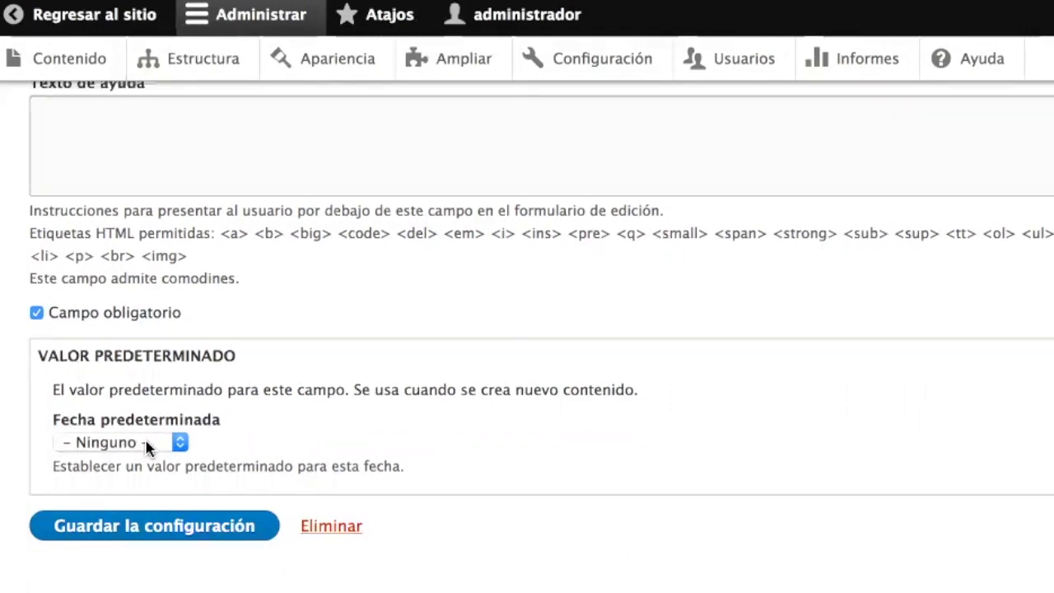
click(149, 448)
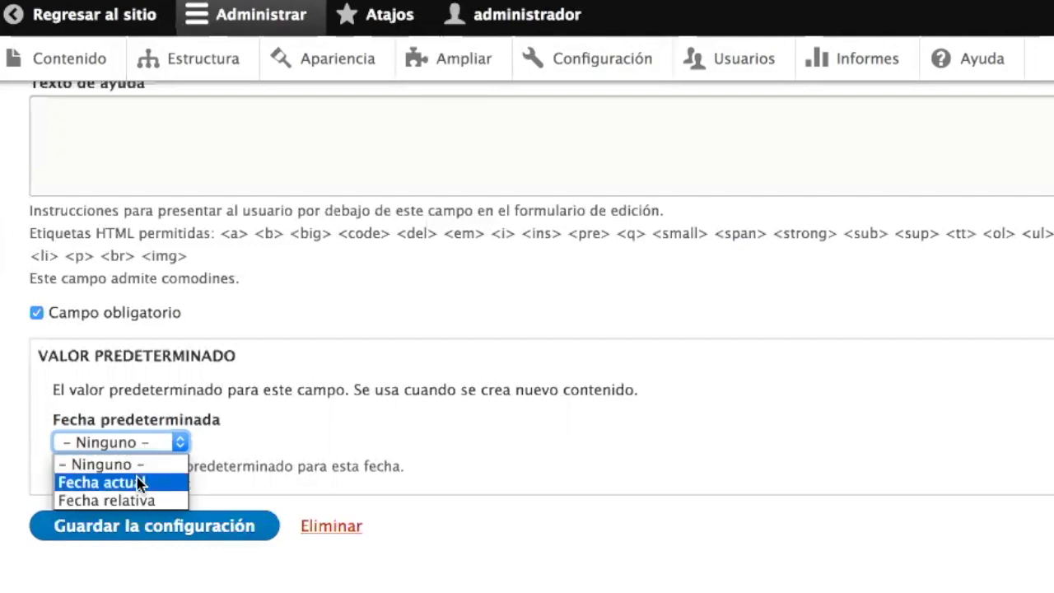
click(138, 484)
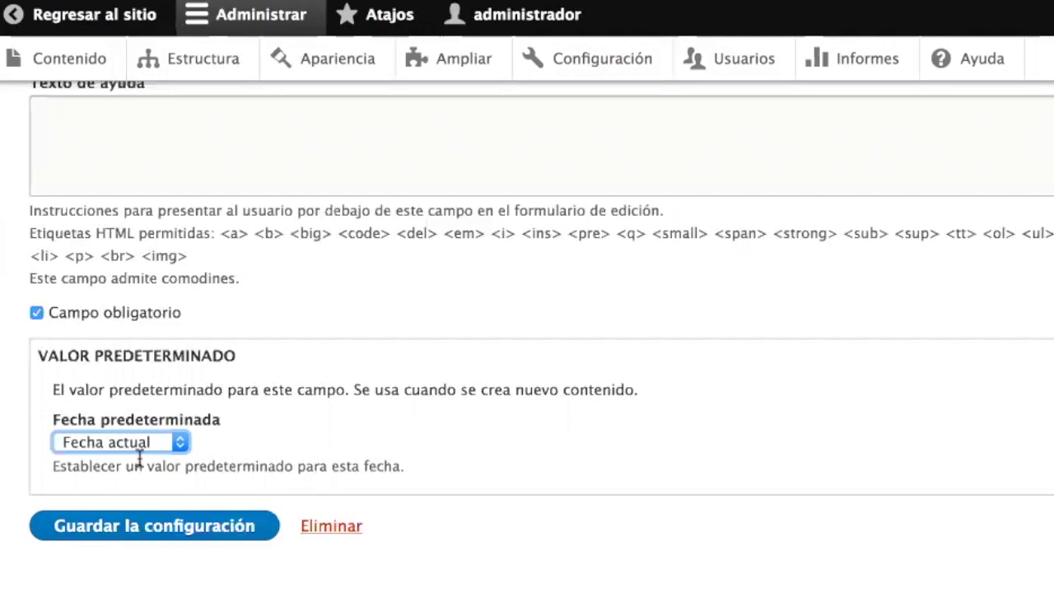
click(148, 445)
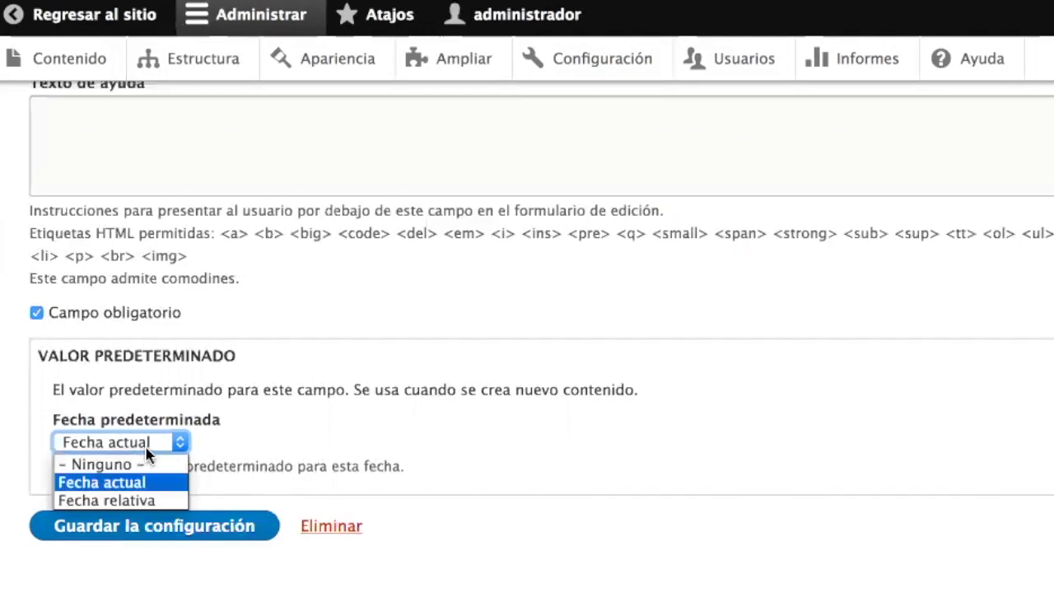
click(145, 500)
scroll(355, 527, down, 1)
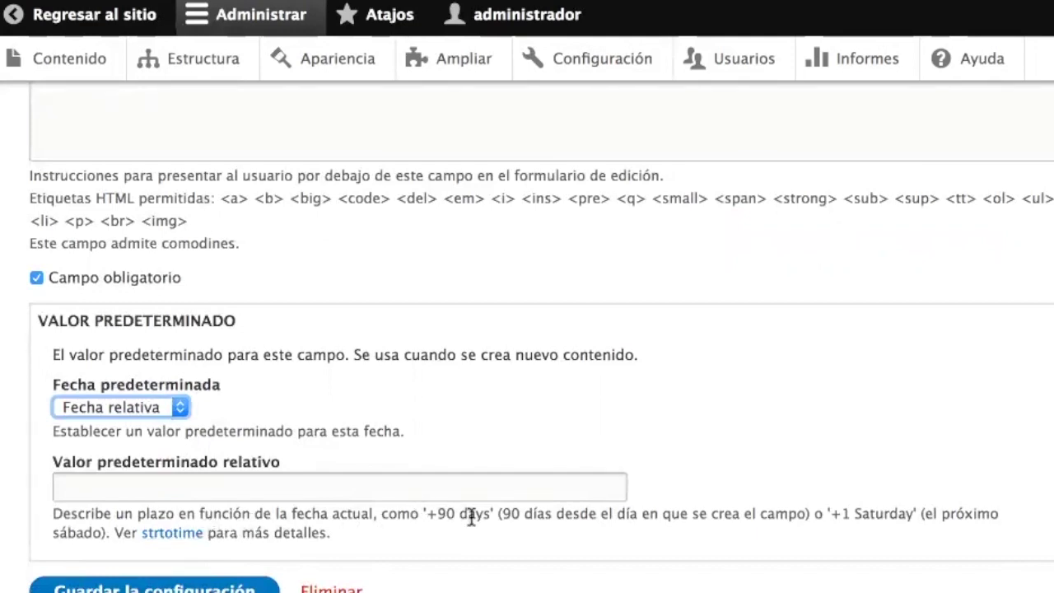
- Paste the '+1 Saturday' help example into the Valor predeterminado relativo box
click(433, 515)
drag(432, 514, 491, 513)
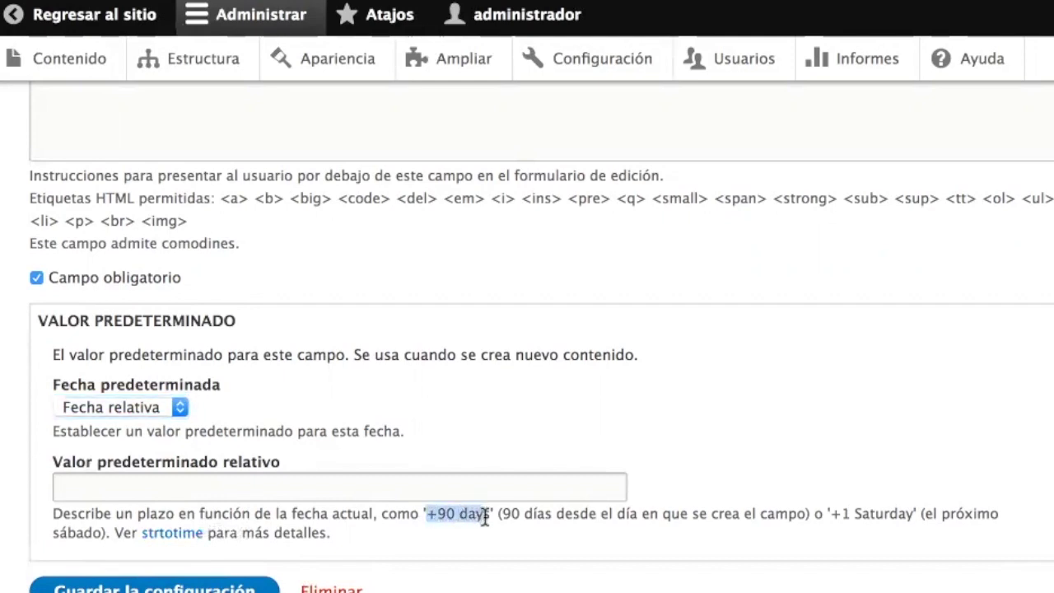
key(shift+Right)
click(840, 510)
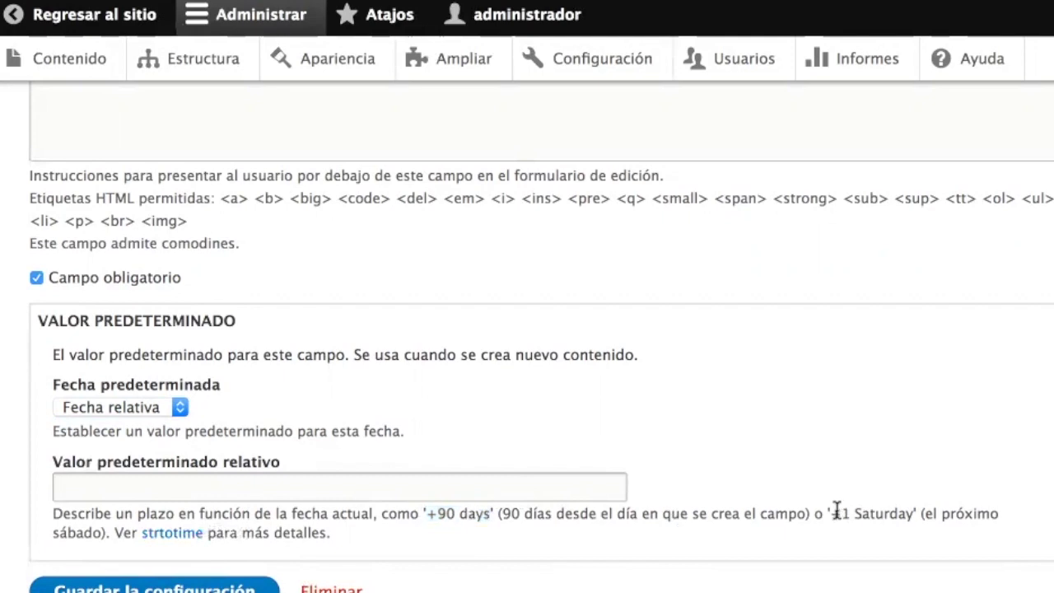
drag(831, 511, 912, 511)
key(ctrl+c)
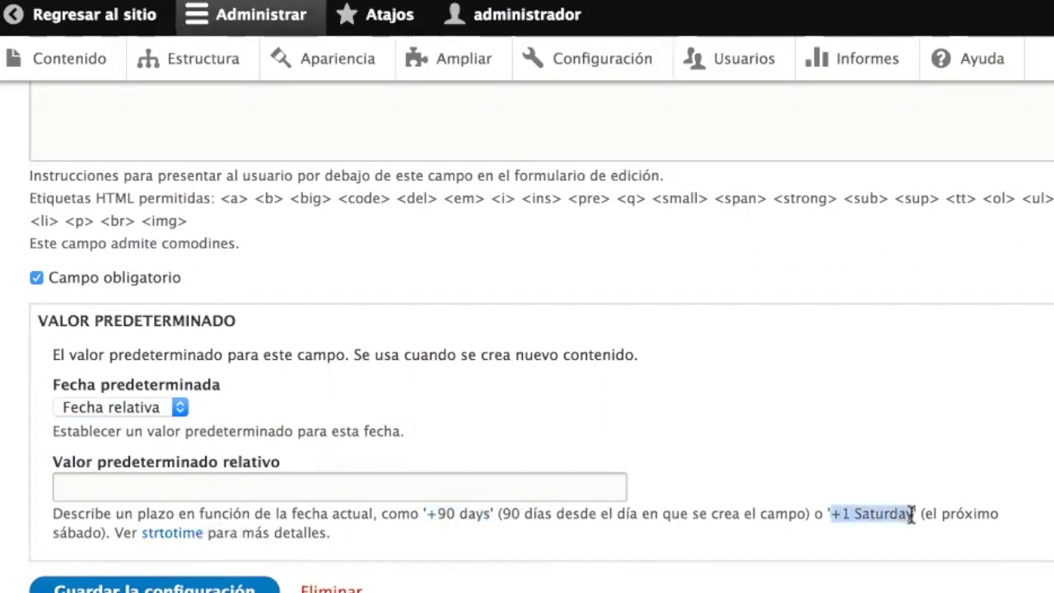
click(550, 486)
key(ctrl+v)
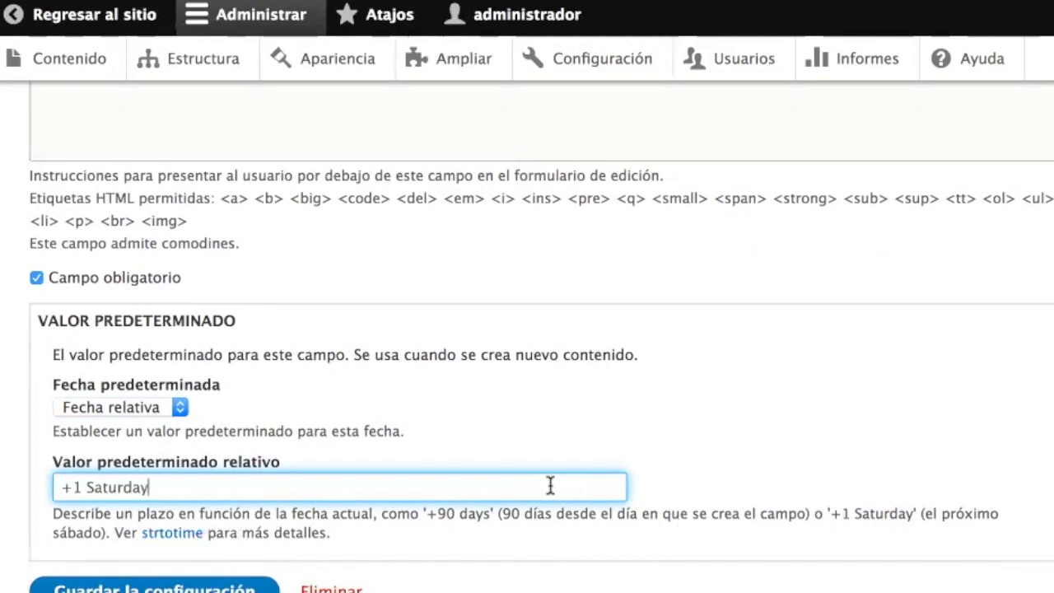
- Swap in '+90 days', then clear the box and set Fecha predeterminada to '- Ninguno -'
drag(489, 509, 425, 509)
key(super+c)
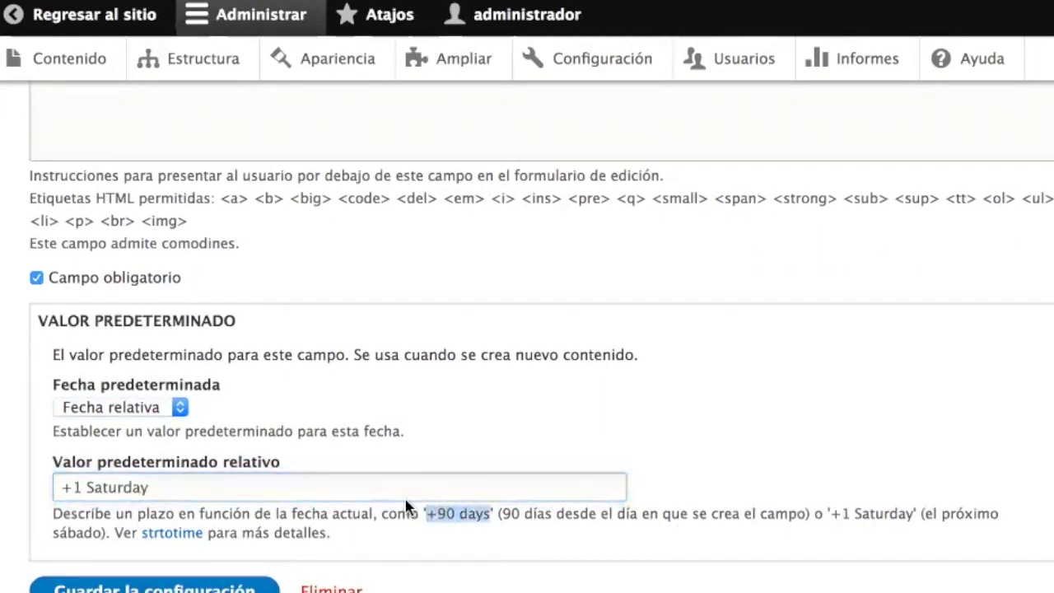
triple_click(395, 488)
key(super+v)
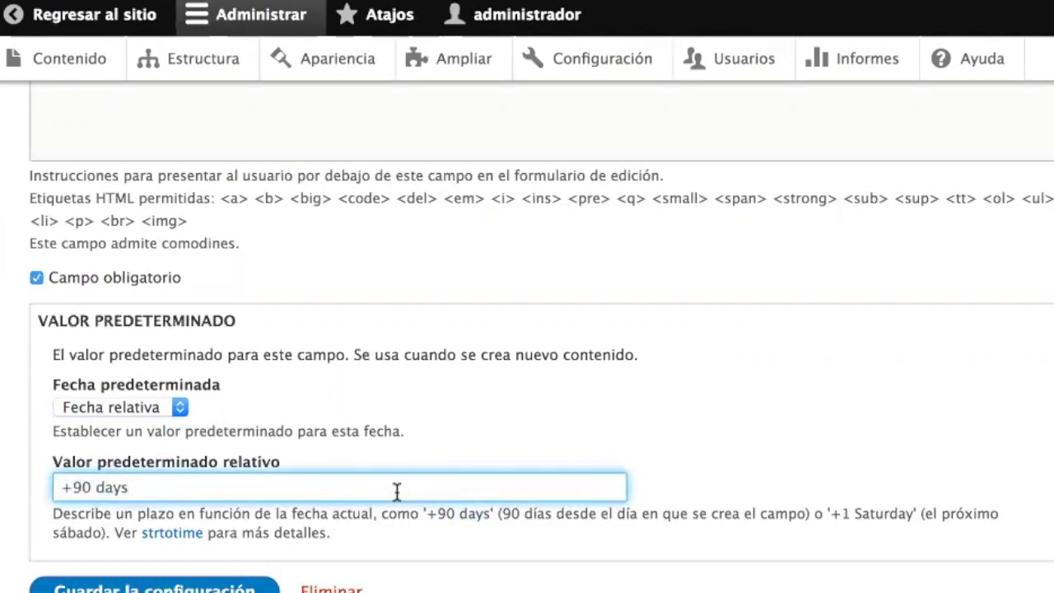
key(super+a)
key(BackSpace)
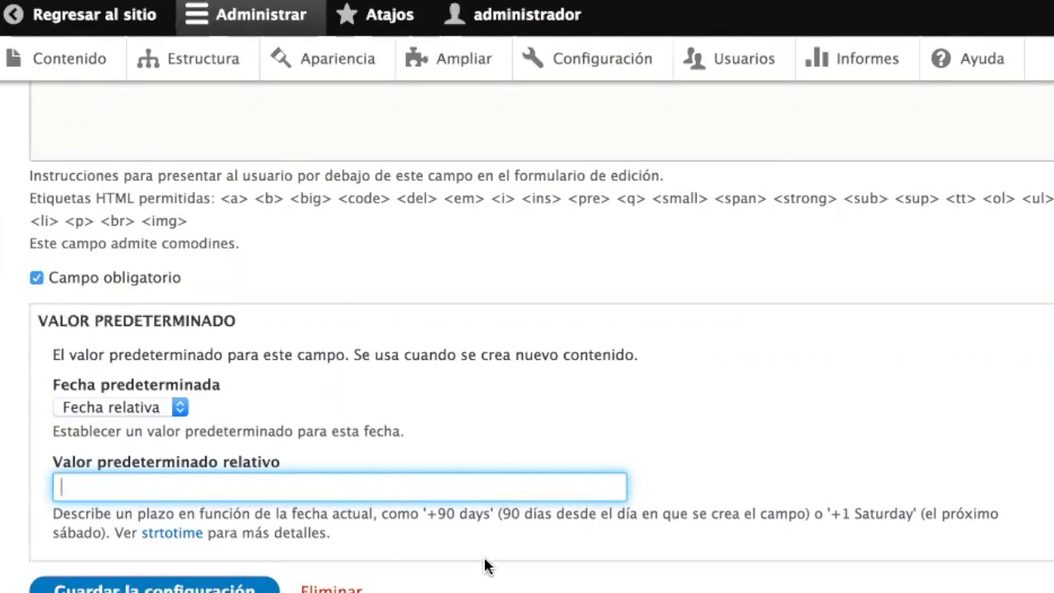
click(128, 412)
click(115, 429)
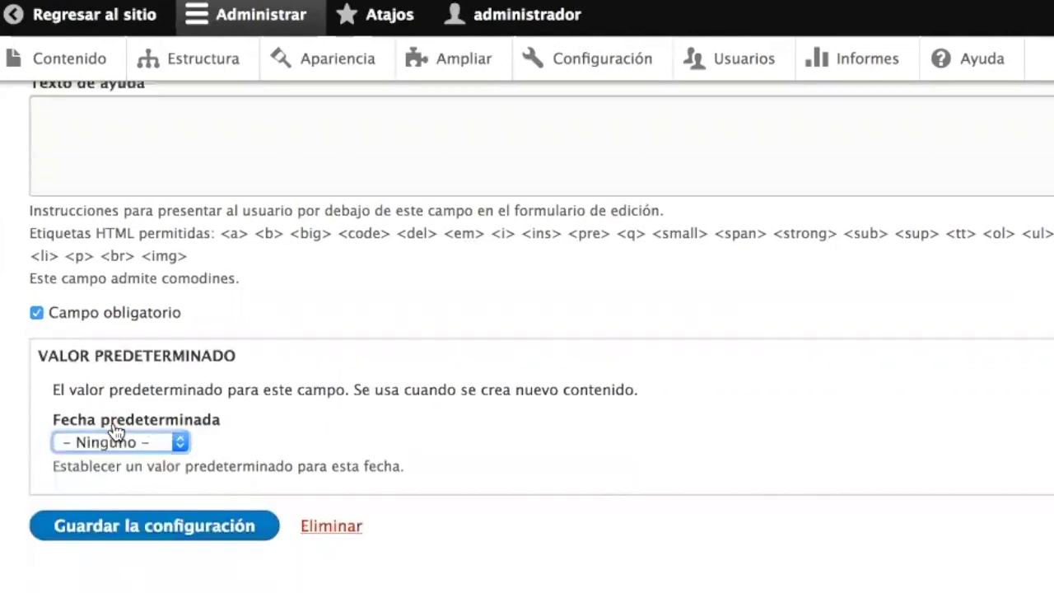
- Save the date field settings and start a Número (entero) field labelled 'Cupos de personas'
click(137, 535)
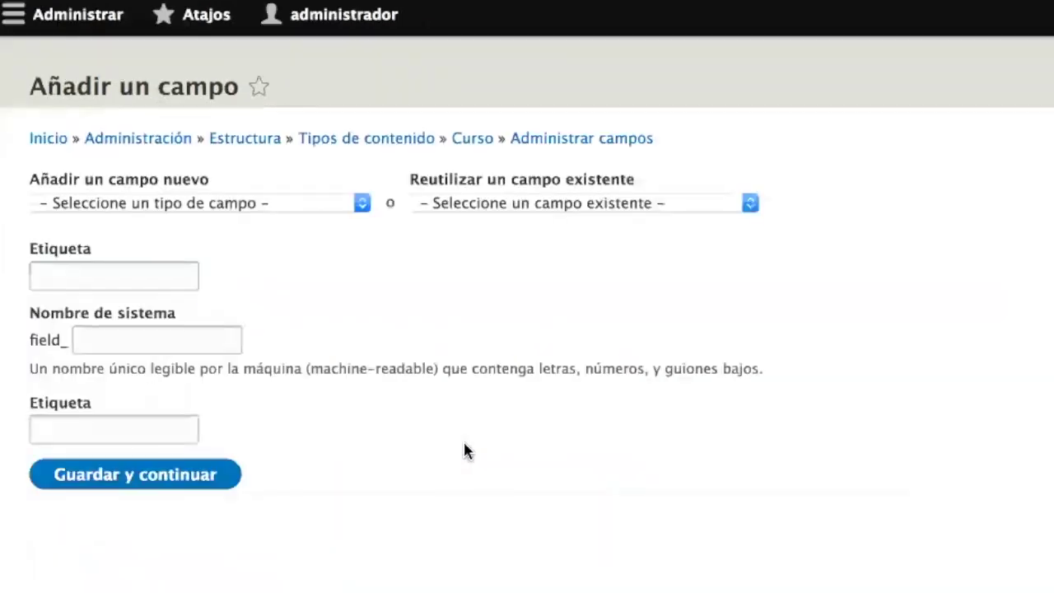
click(260, 249)
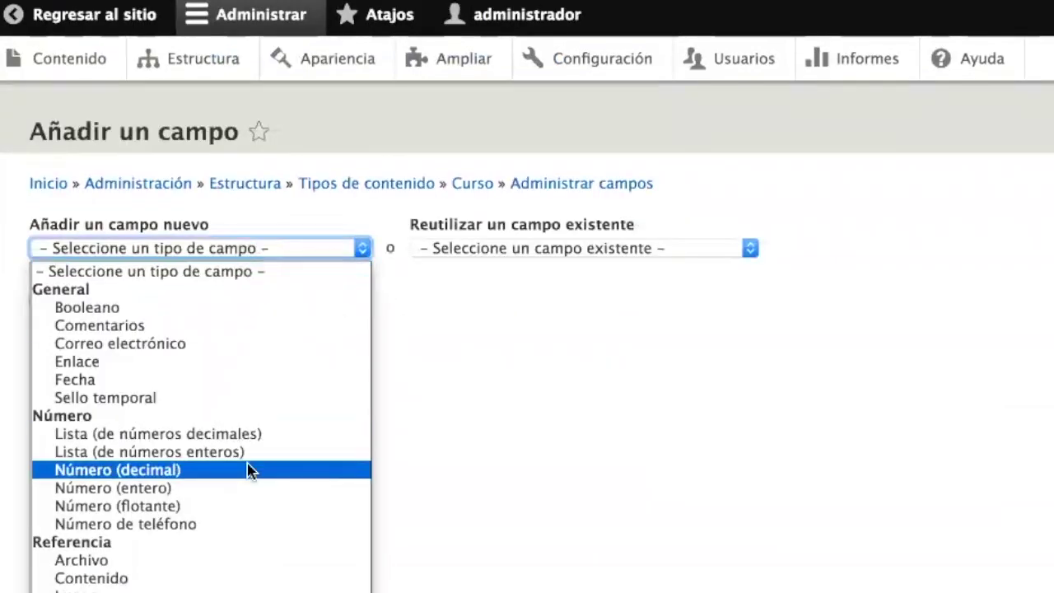
click(201, 495)
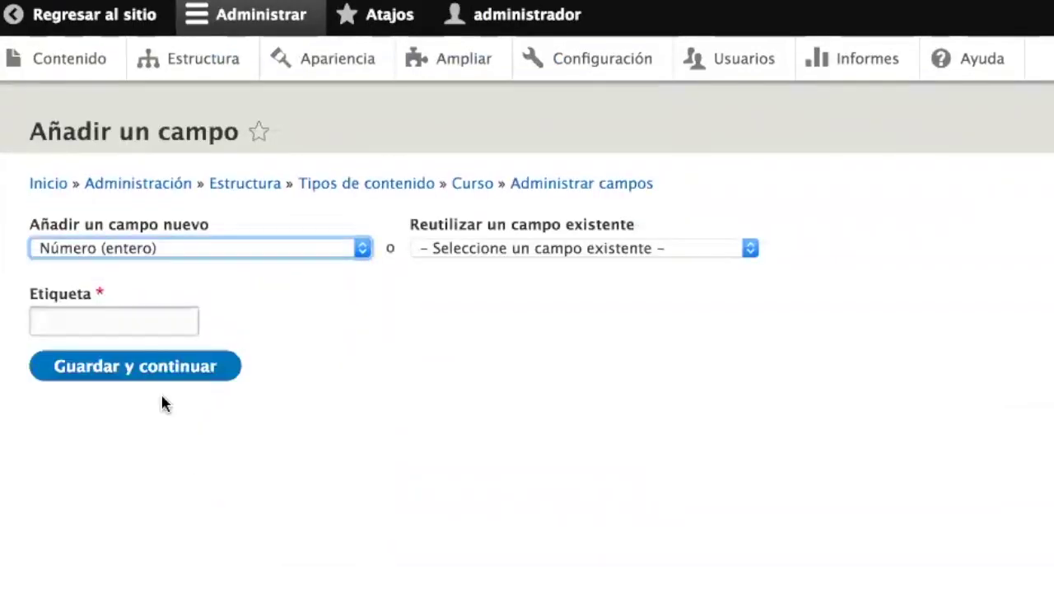
click(85, 329)
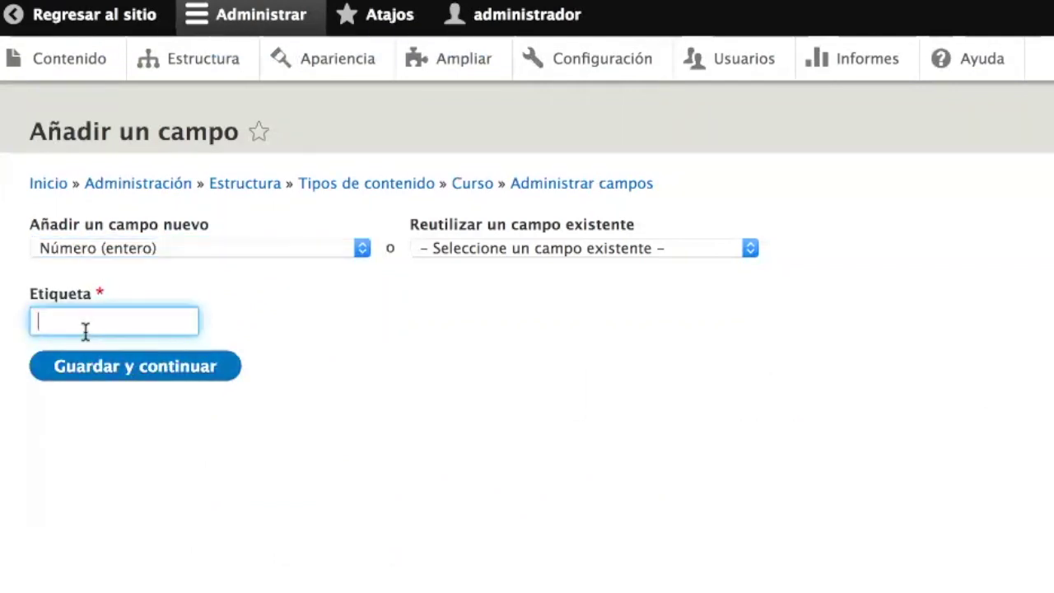
text(Cupo)
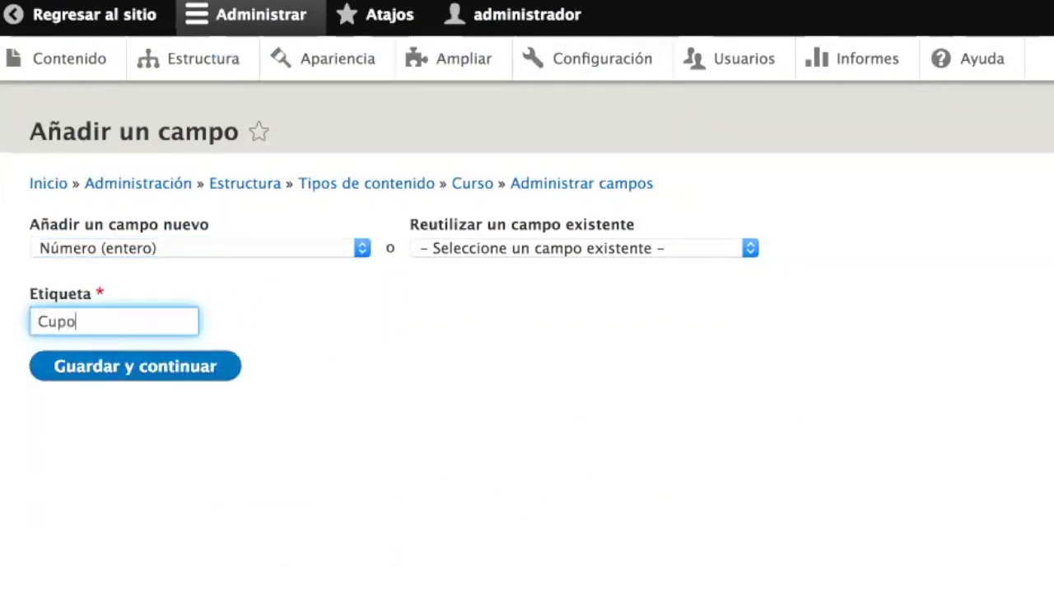
text(s de personas)
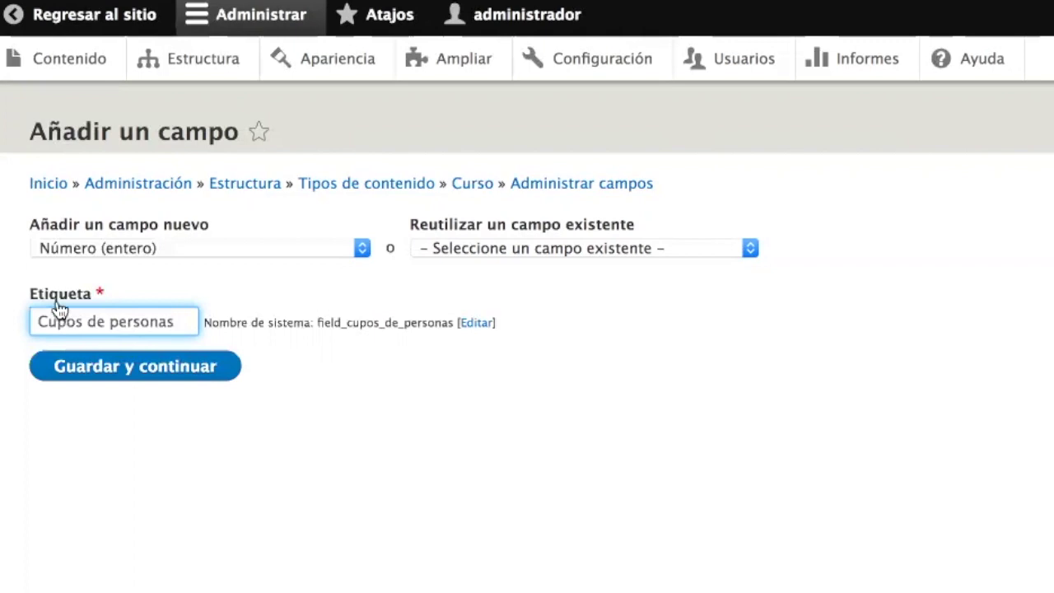
- Keep the whole-number type and save the Cupos de personas field and its storage options
click(151, 248)
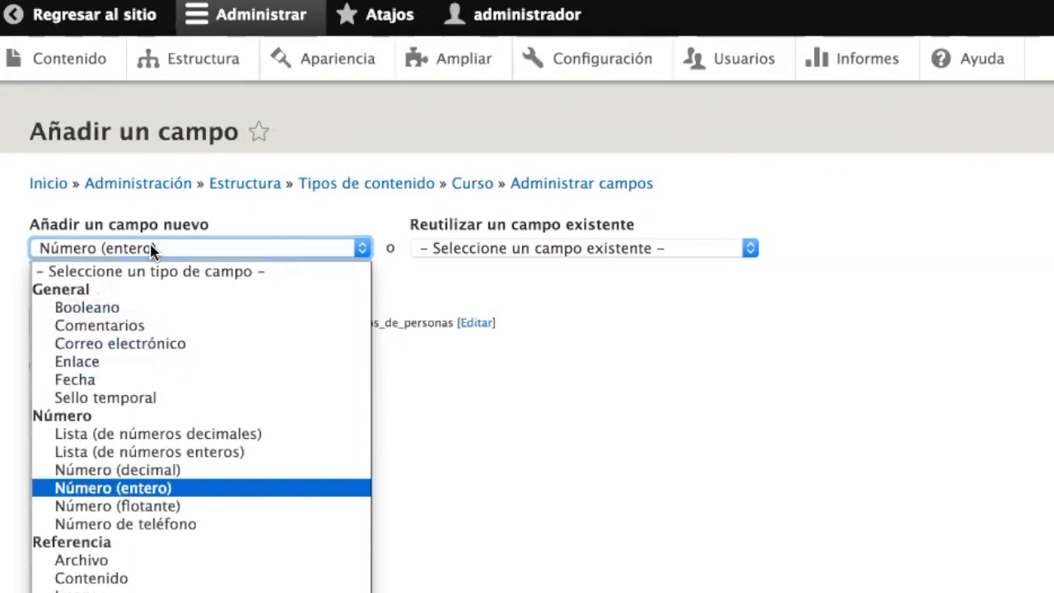
click(151, 248)
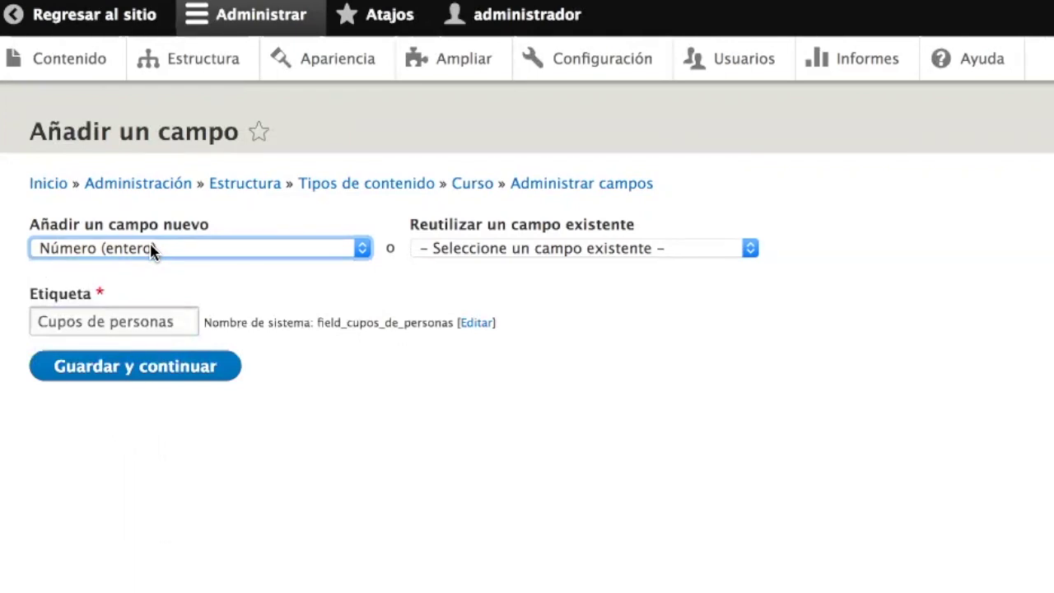
click(151, 248)
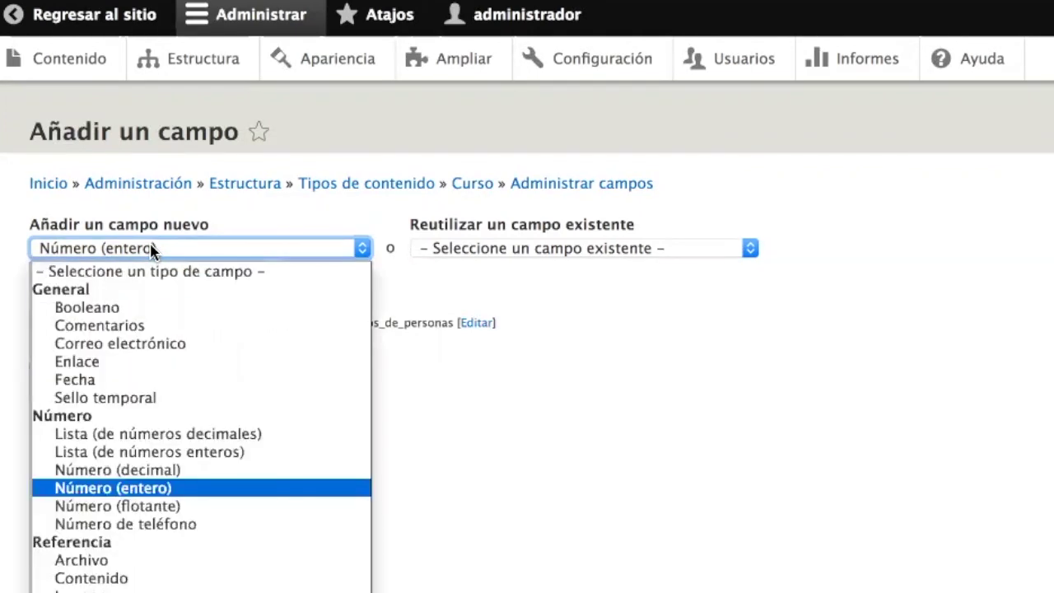
click(212, 261)
click(142, 372)
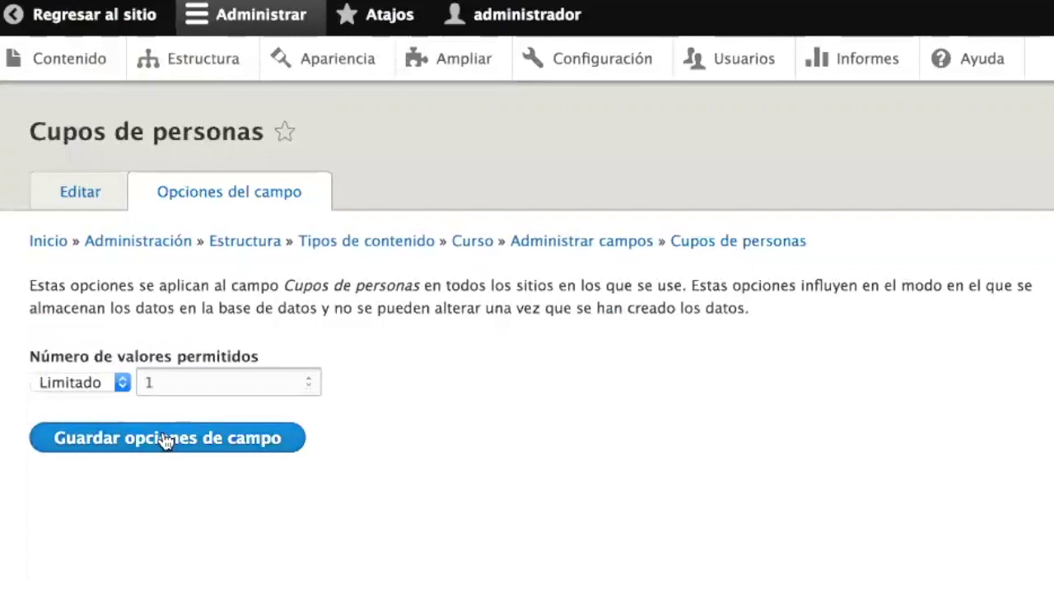
click(174, 447)
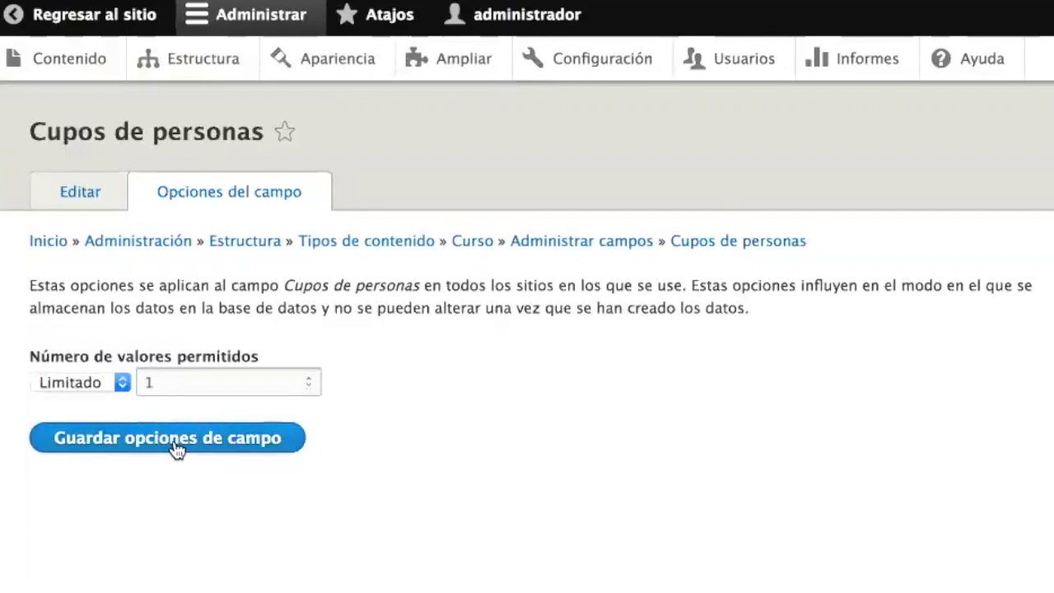
- Make Cupos de personas a required field with a default value of 25
scroll(174, 443, down, 5)
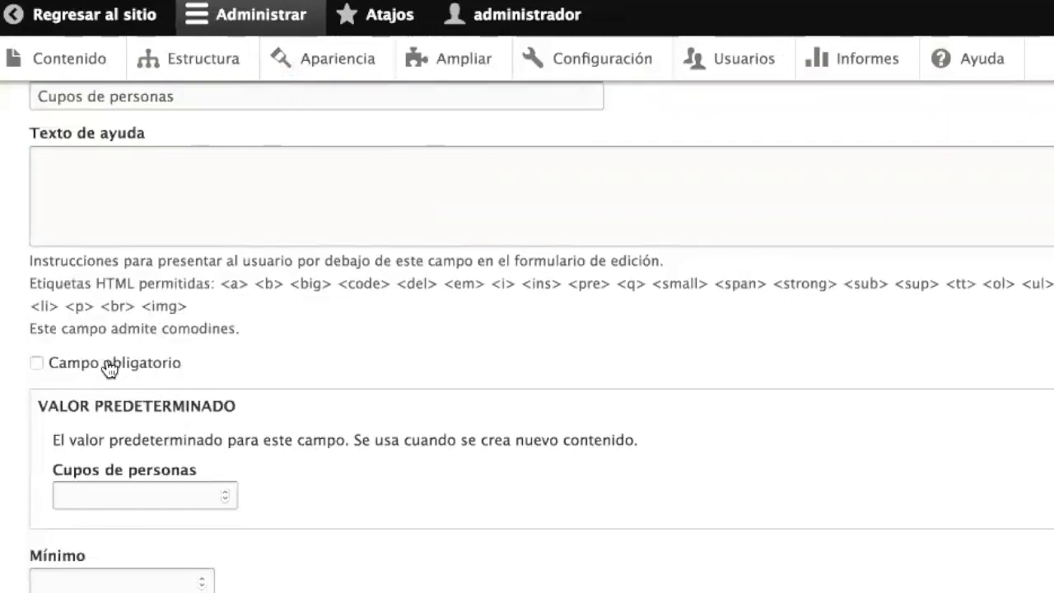
click(118, 362)
scroll(346, 468, down, 2)
scroll(345, 468, down, 3)
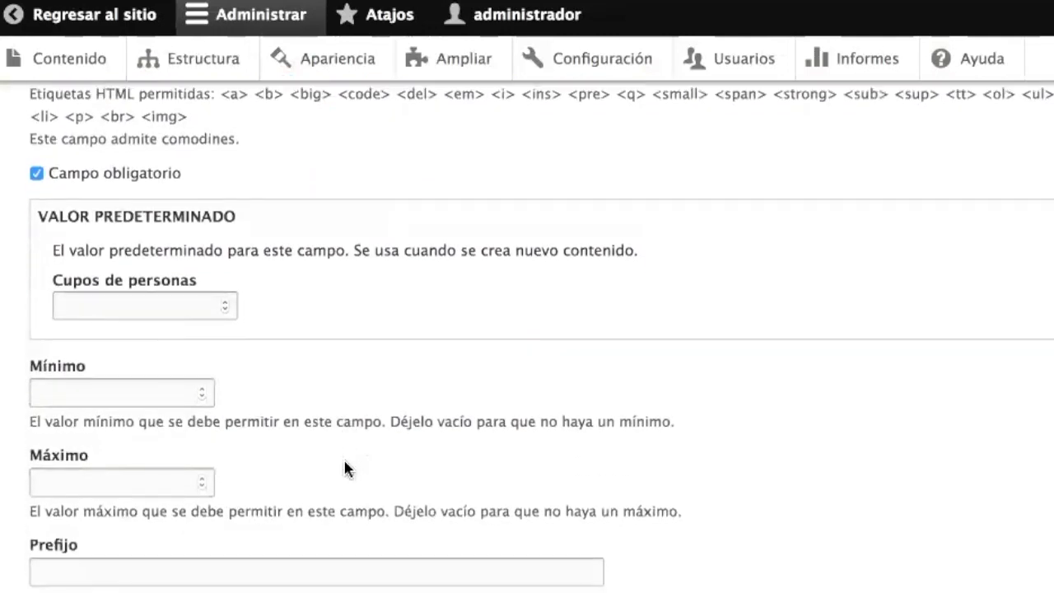
click(105, 304)
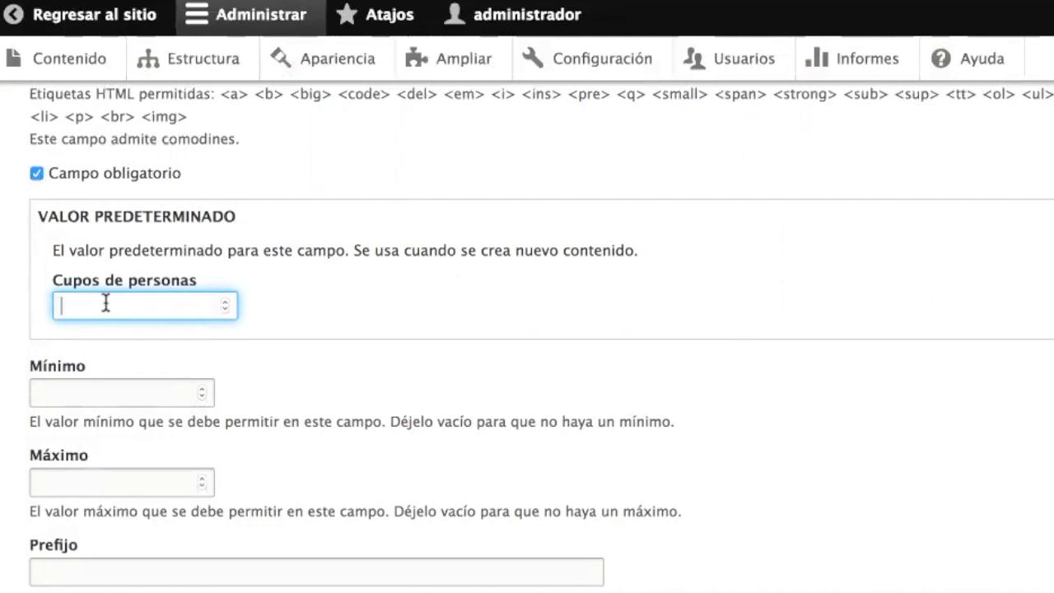
text(25)
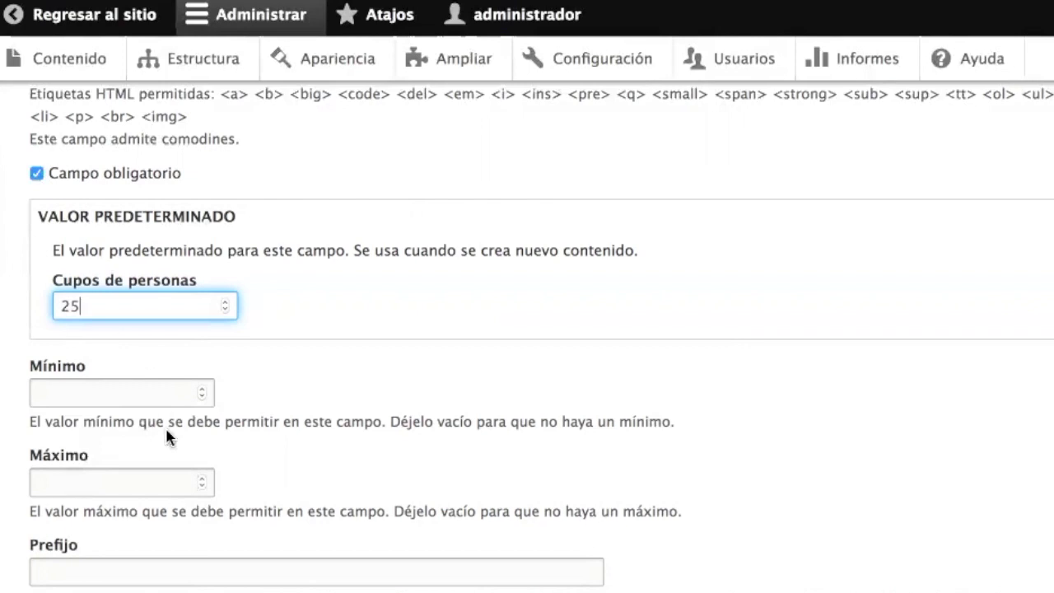
- Limit it to Mínimo 1 and Máximo 40, add the suffix 'personas', and save
scroll(166, 429, down, 2)
scroll(166, 429, down, 1)
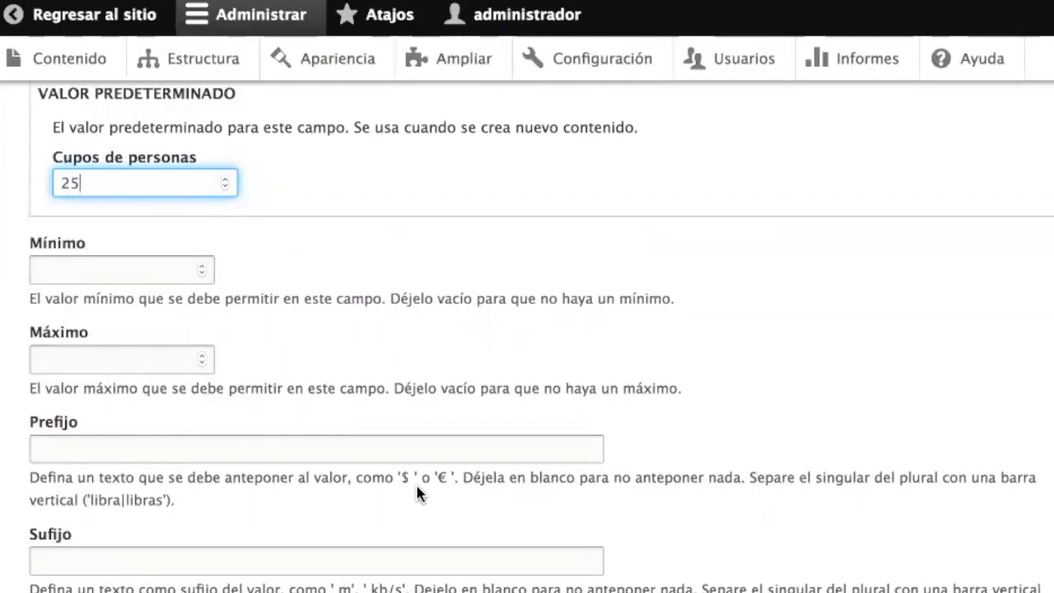
scroll(418, 492, down, 3)
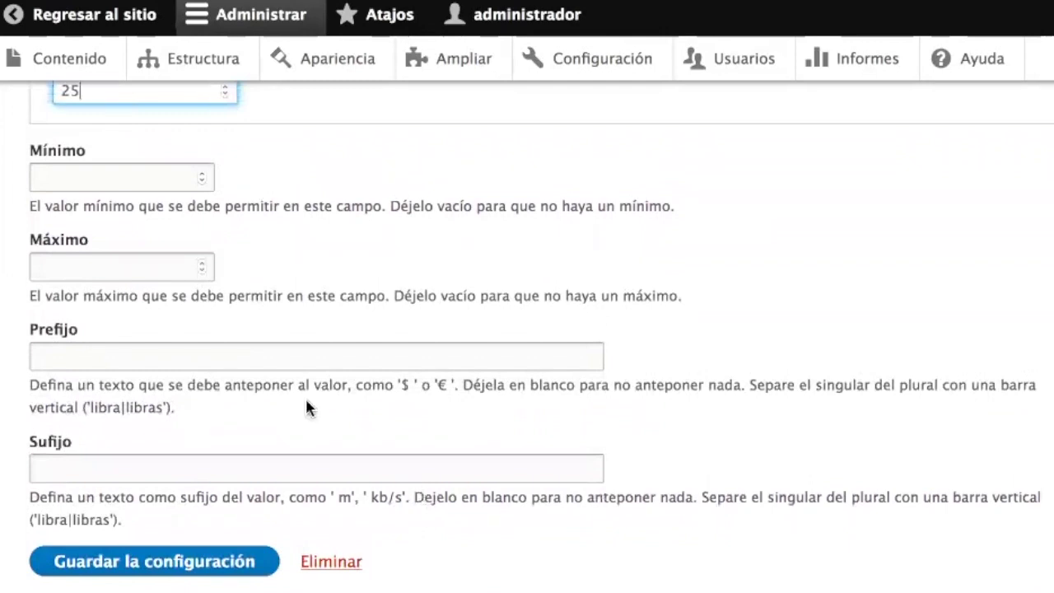
click(65, 176)
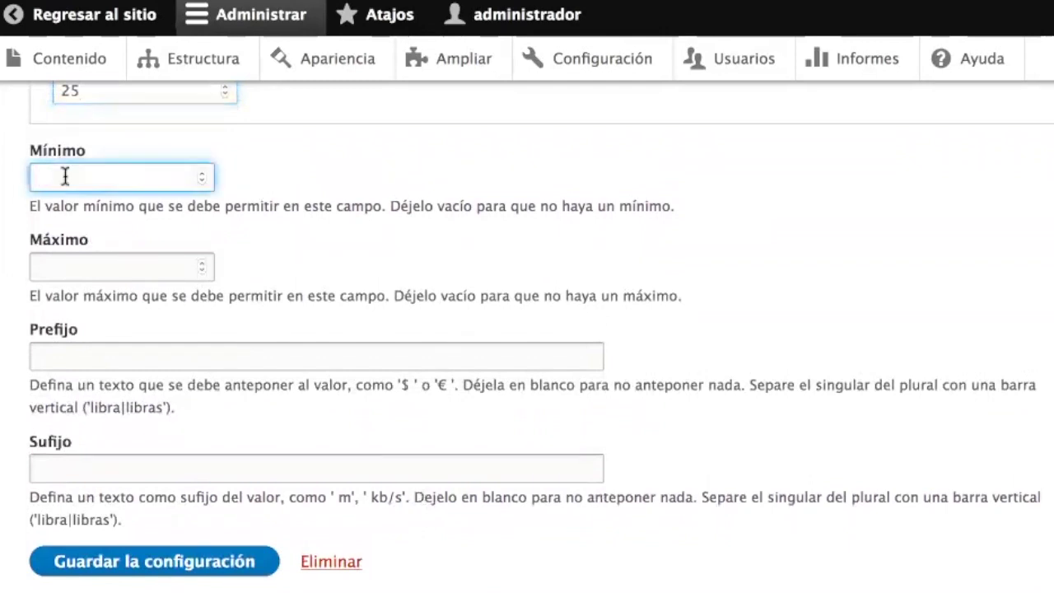
text(1)
click(67, 265)
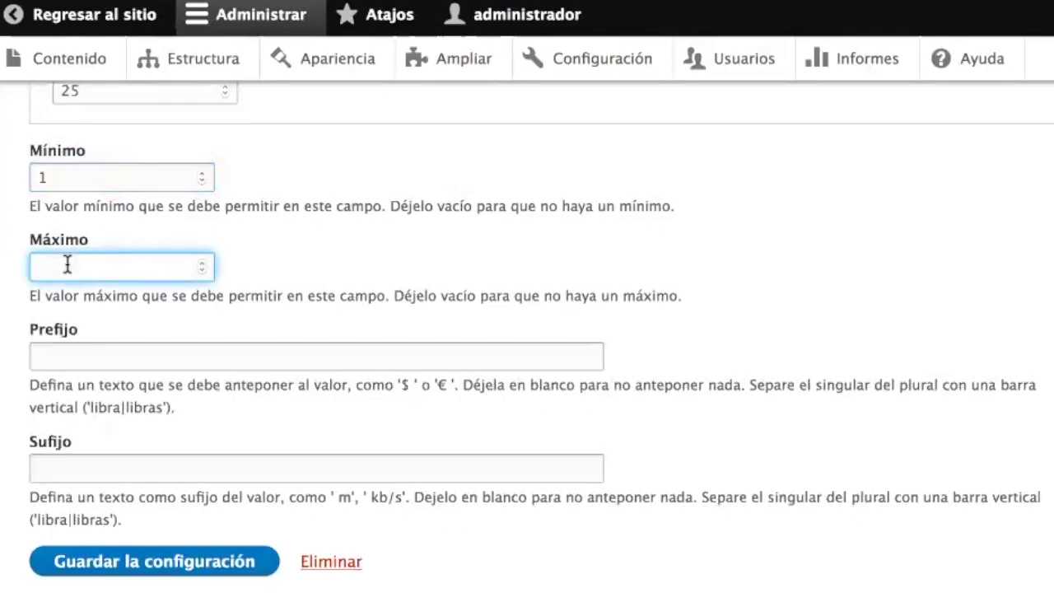
text(40)
key(Tab)
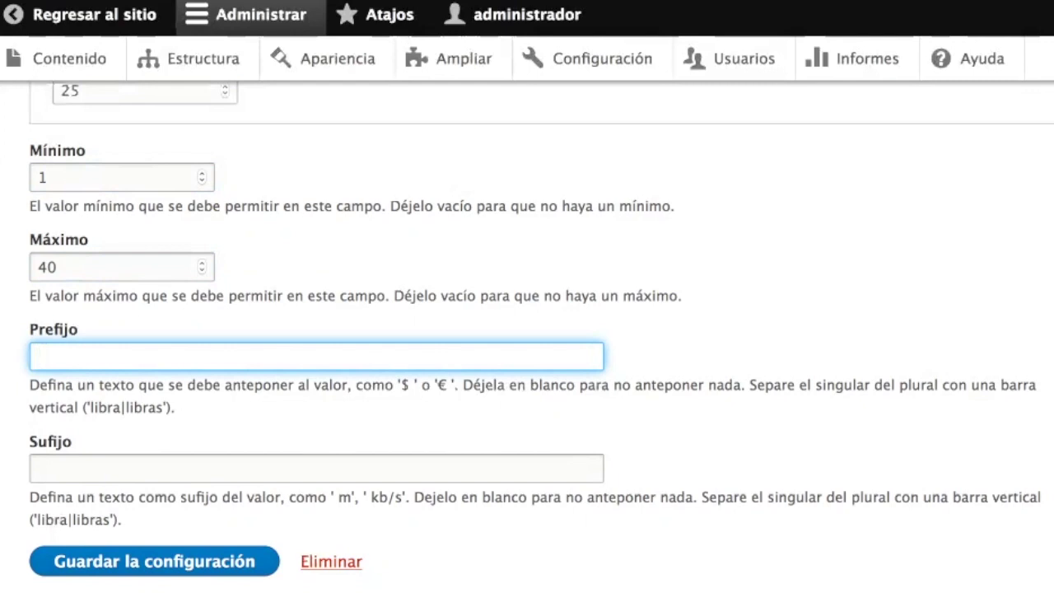
click(38, 467)
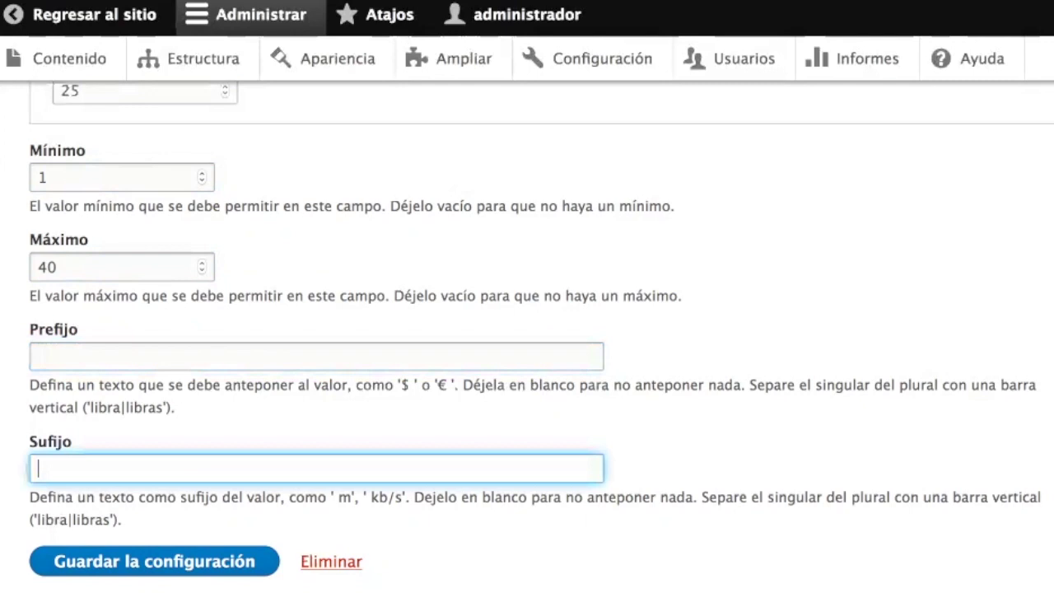
text(personas)
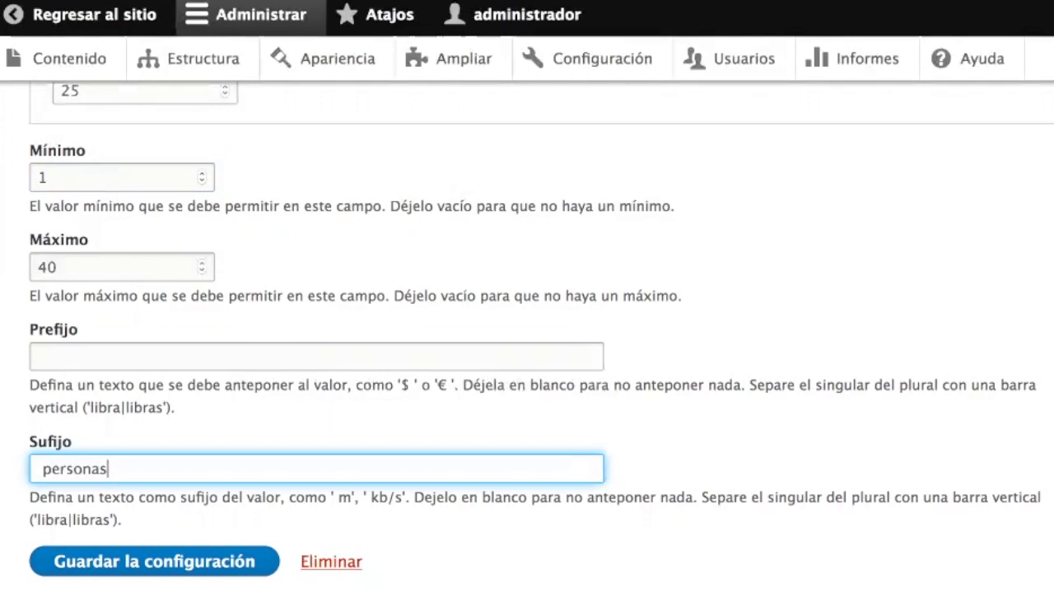
click(148, 563)
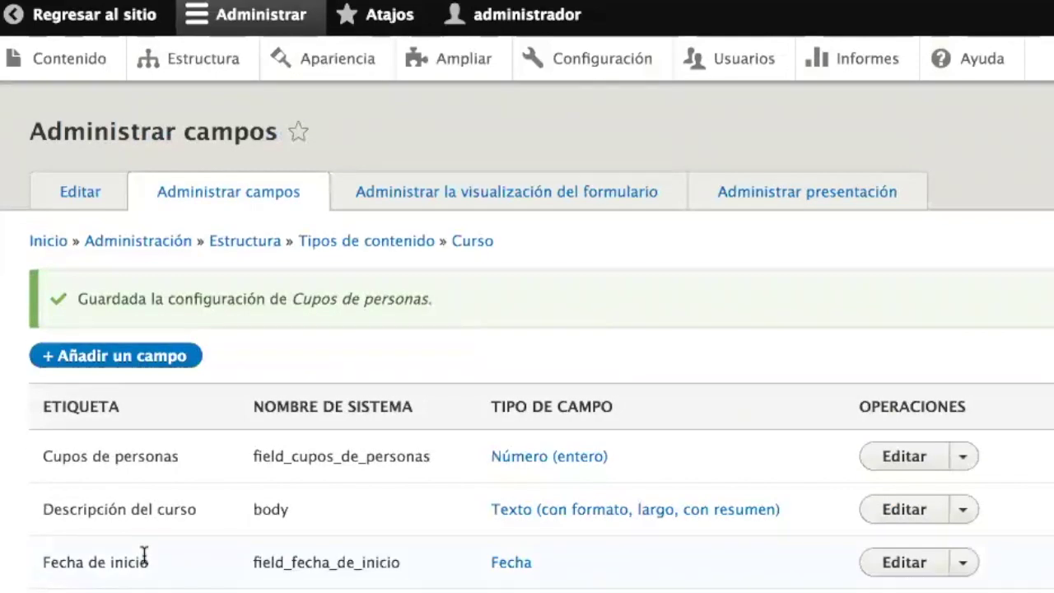
- Start adding another field from the Curso Administrar campos list
scroll(144, 558, down, 1)
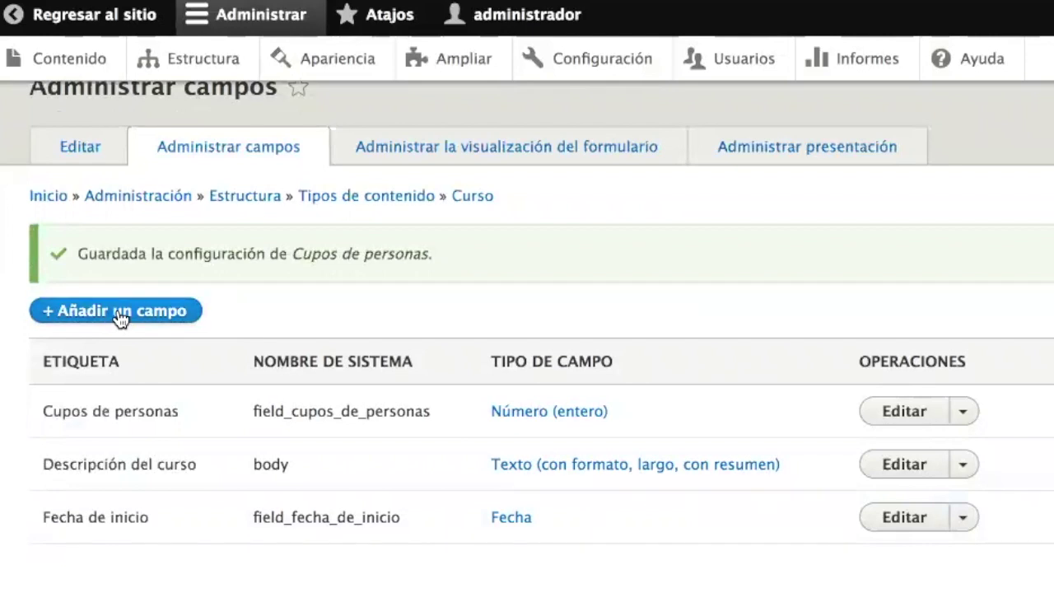
click(120, 318)
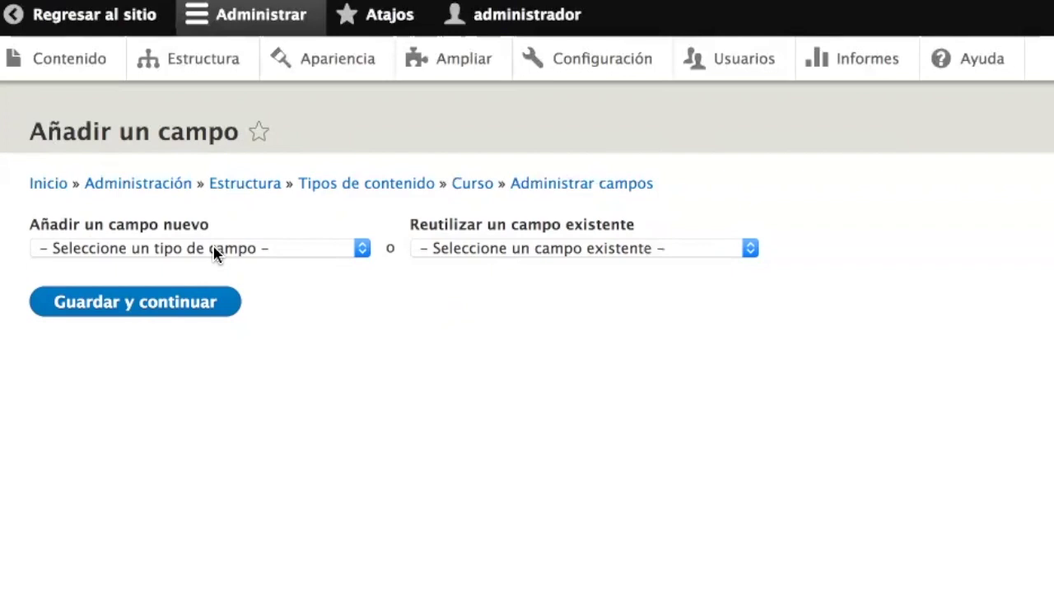
- Choose Contenido (a content reference) as the new field's type
click(214, 253)
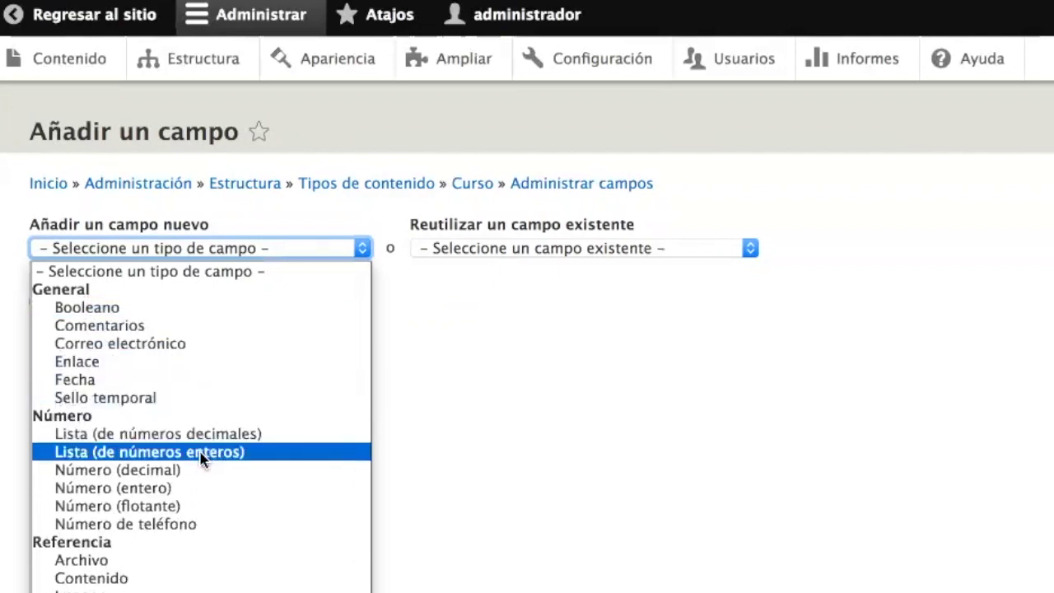
click(242, 249)
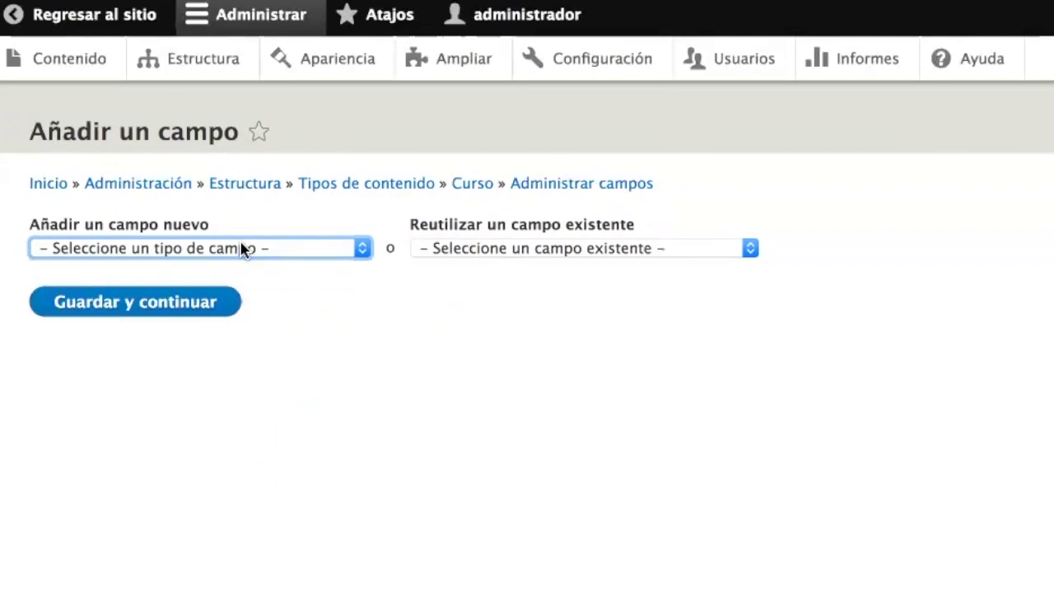
click(242, 249)
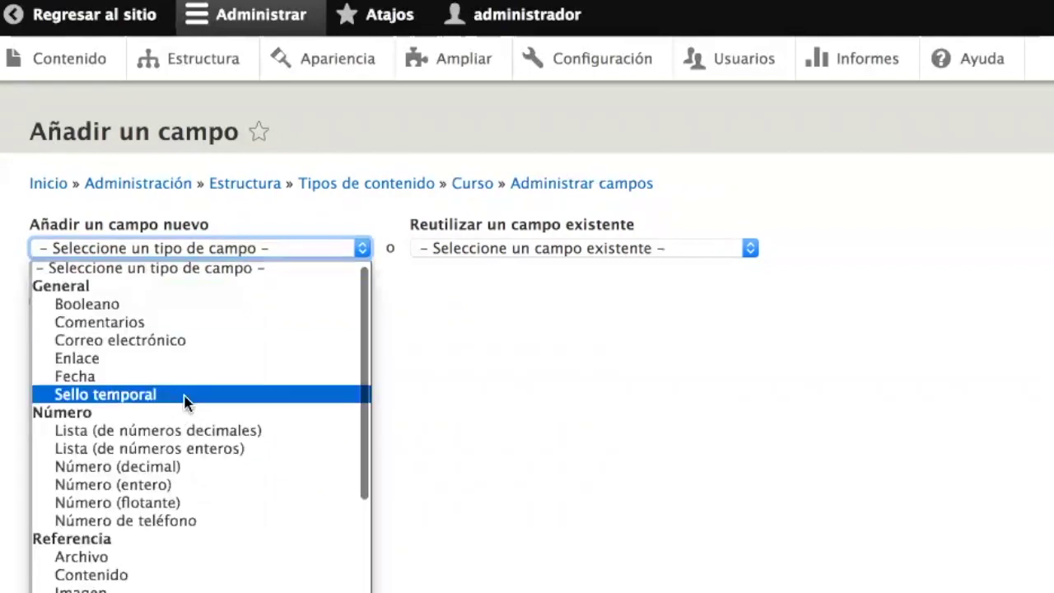
scroll(184, 400, down, 3)
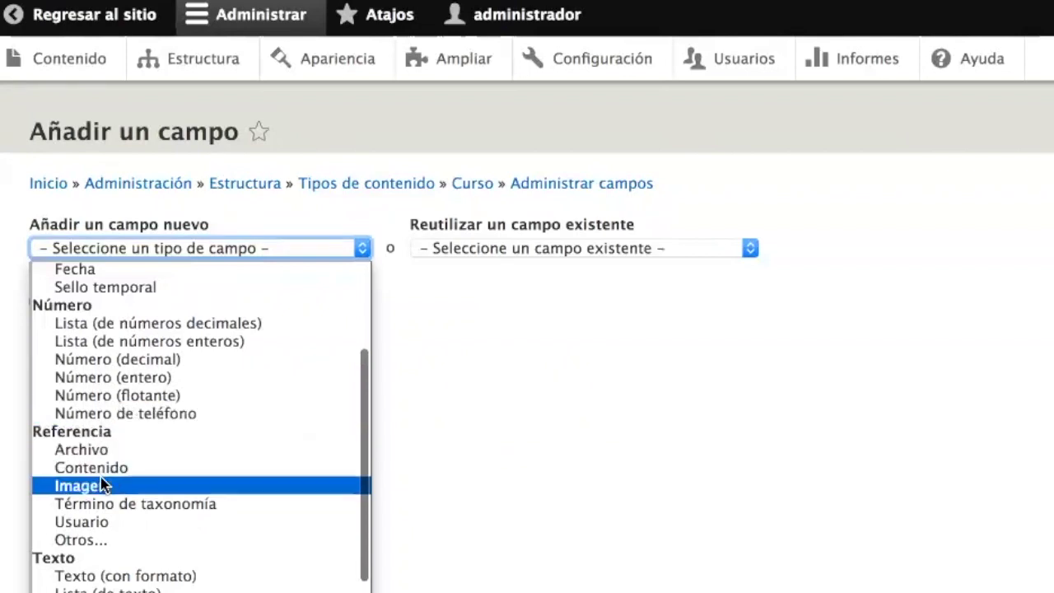
click(103, 469)
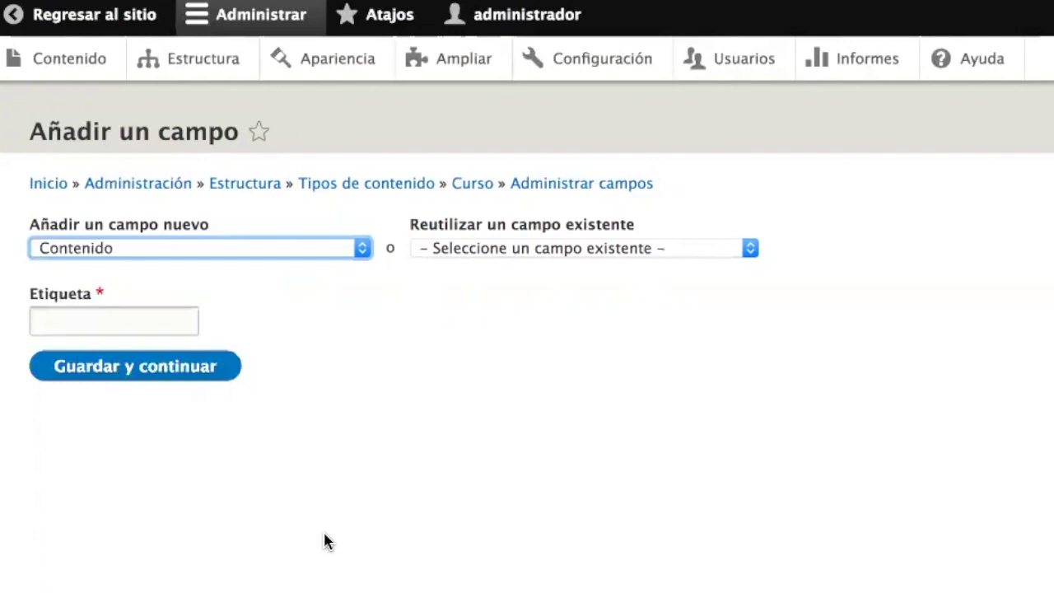
- Label the field 'Impartido por', save it, and keep Contenido as the referenced type
click(119, 321)
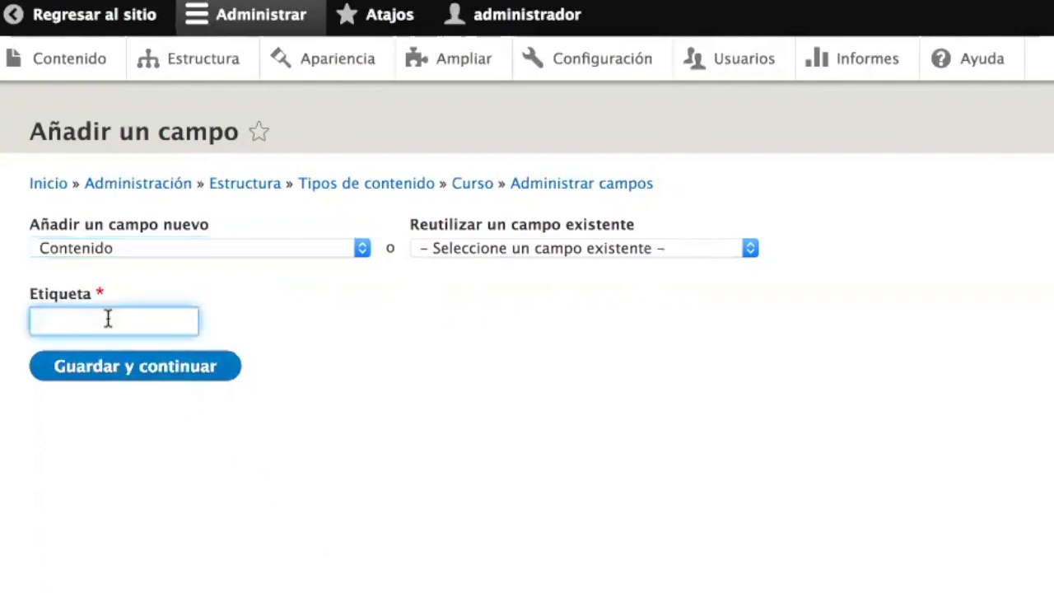
text(Impartido por)
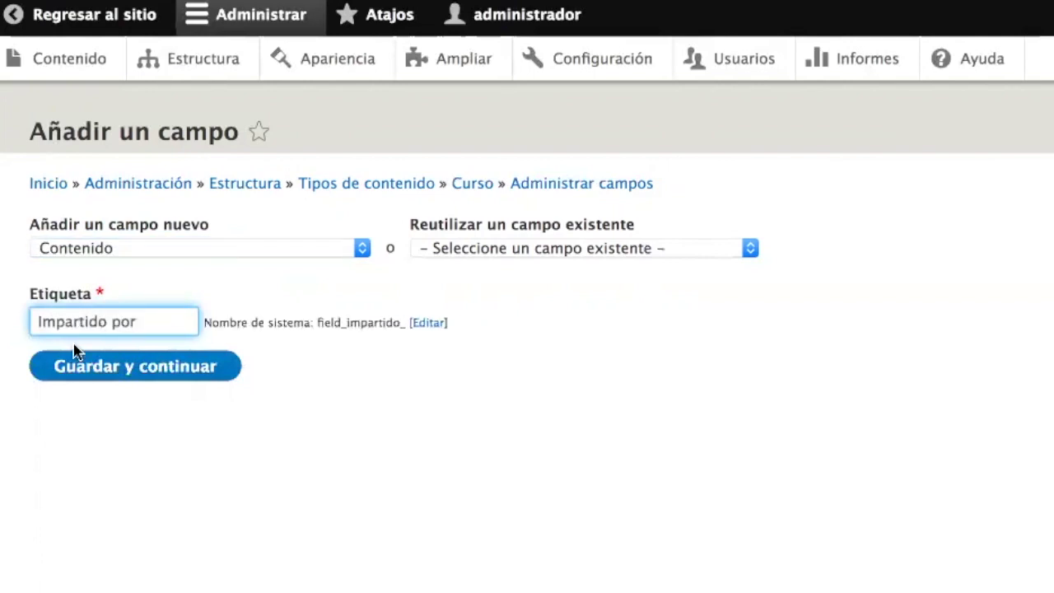
click(92, 376)
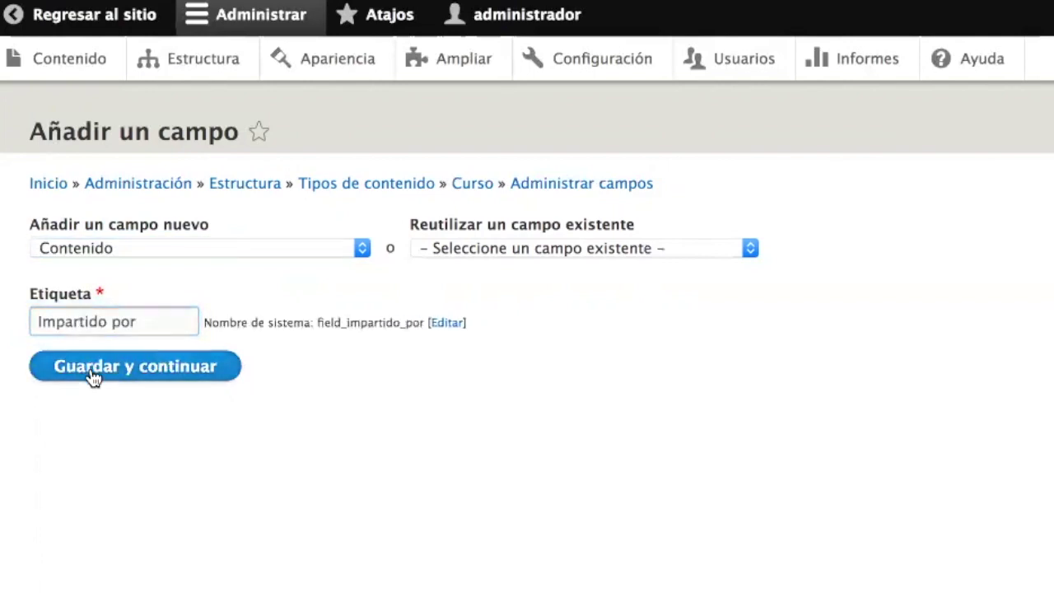
click(194, 370)
click(193, 371)
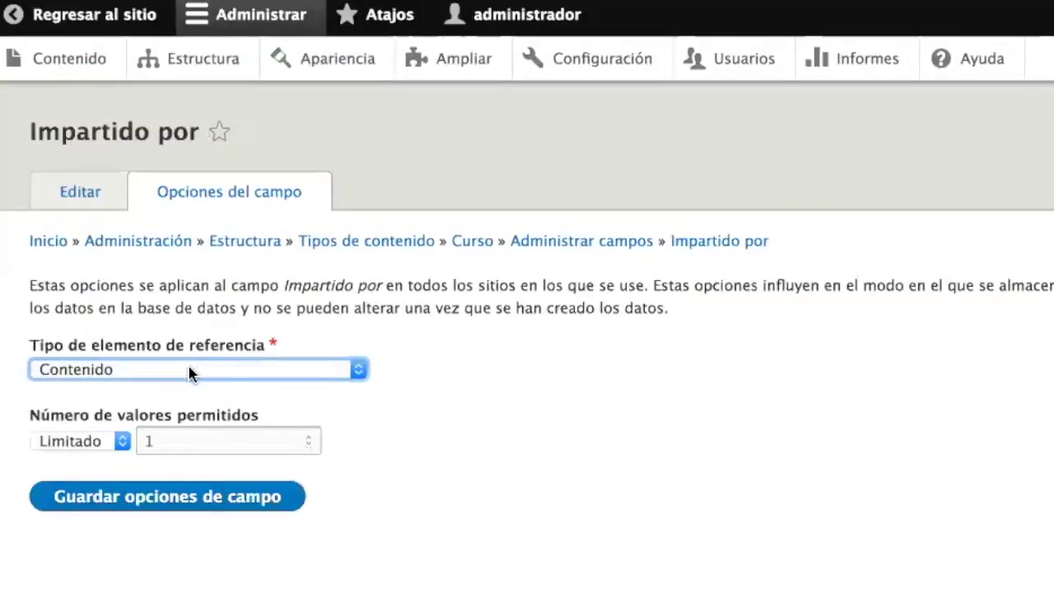
- Set Impartido por's allowed number of values to Ilimitado and save the field options
click(120, 442)
click(101, 479)
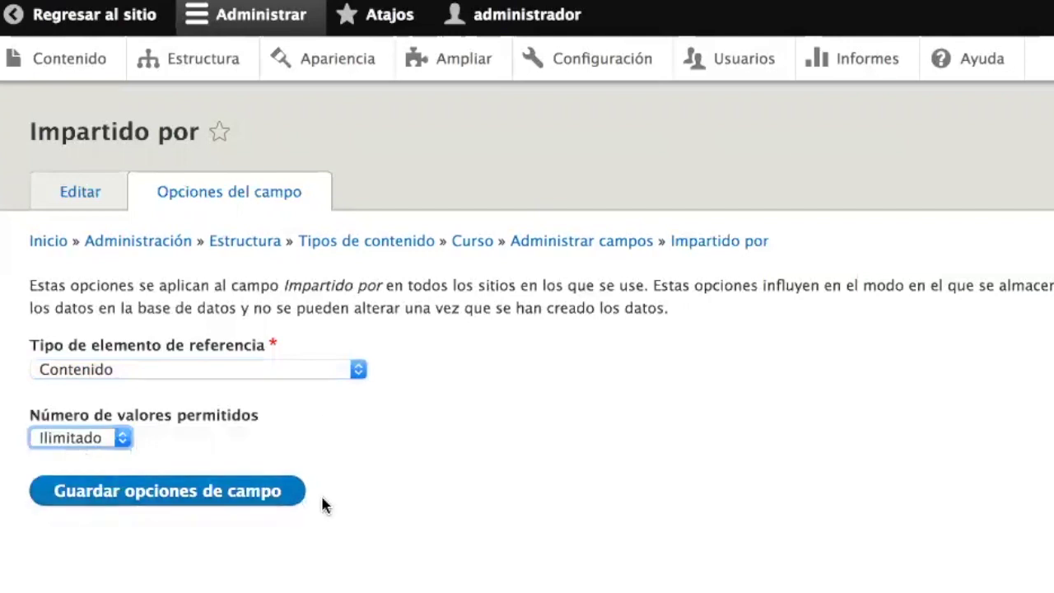
click(446, 525)
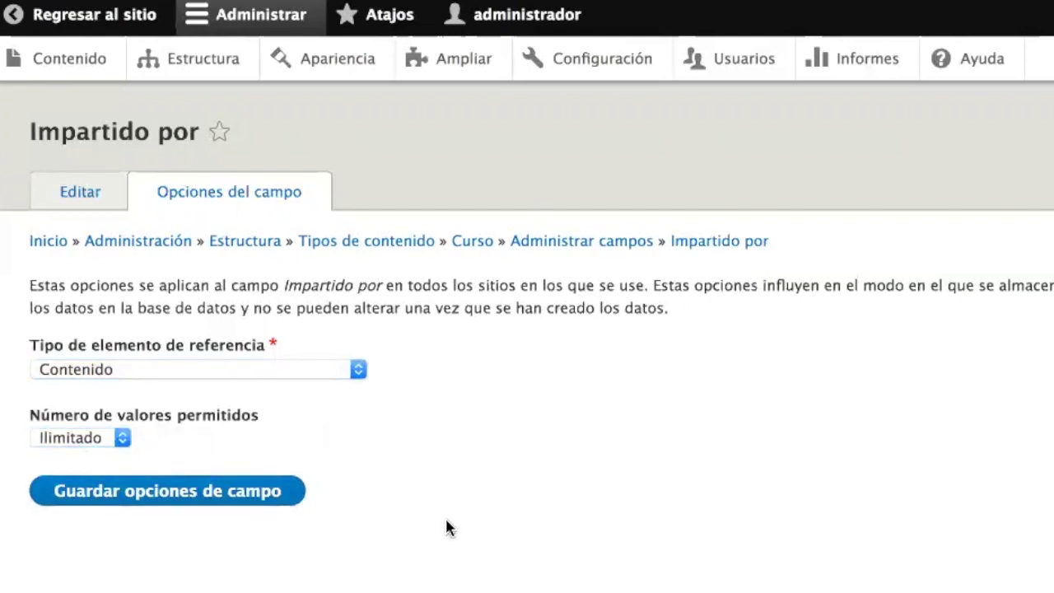
click(165, 494)
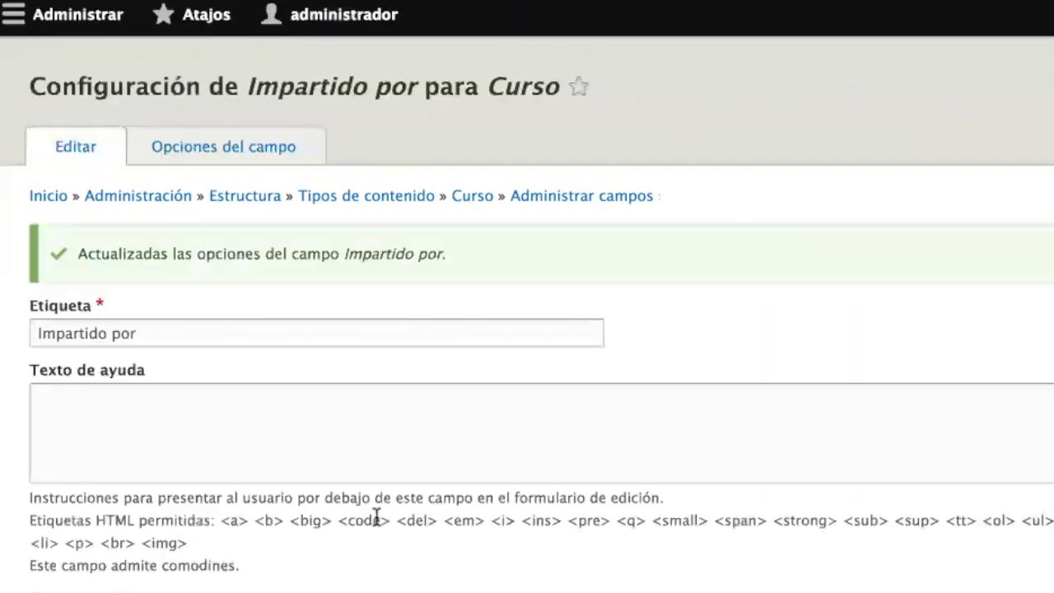
- Tick Campo obligatorio for Impartido por and click into its default value field
scroll(376, 519, down, 2)
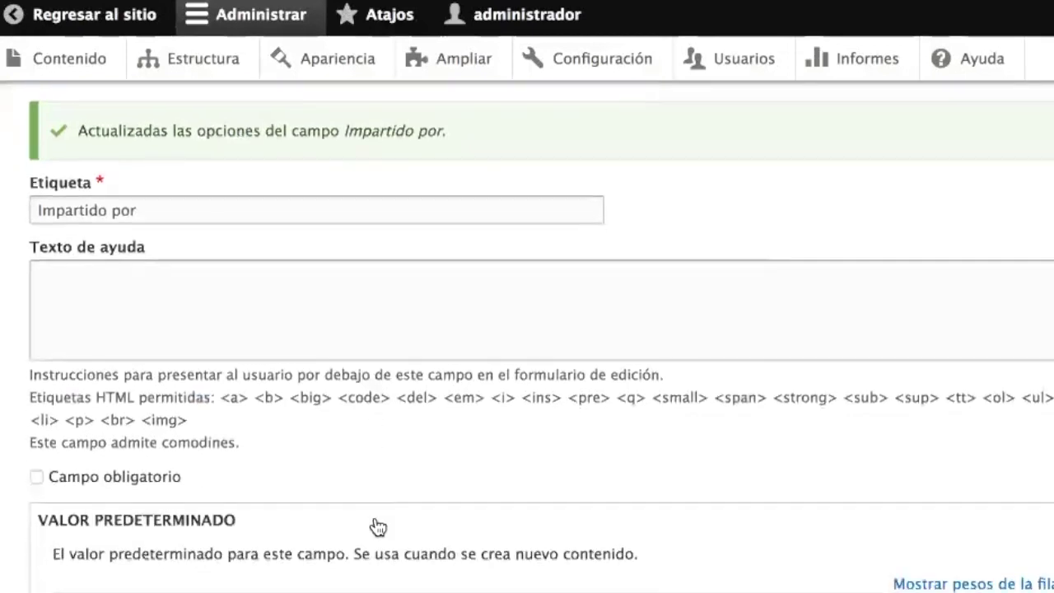
click(146, 477)
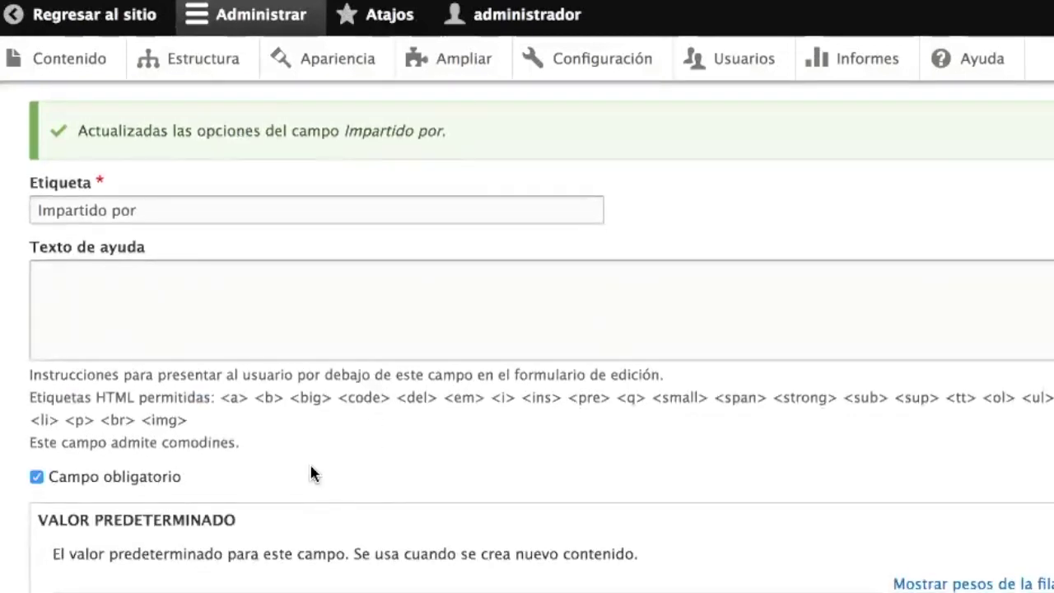
scroll(312, 471, down, 2)
scroll(311, 471, down, 2)
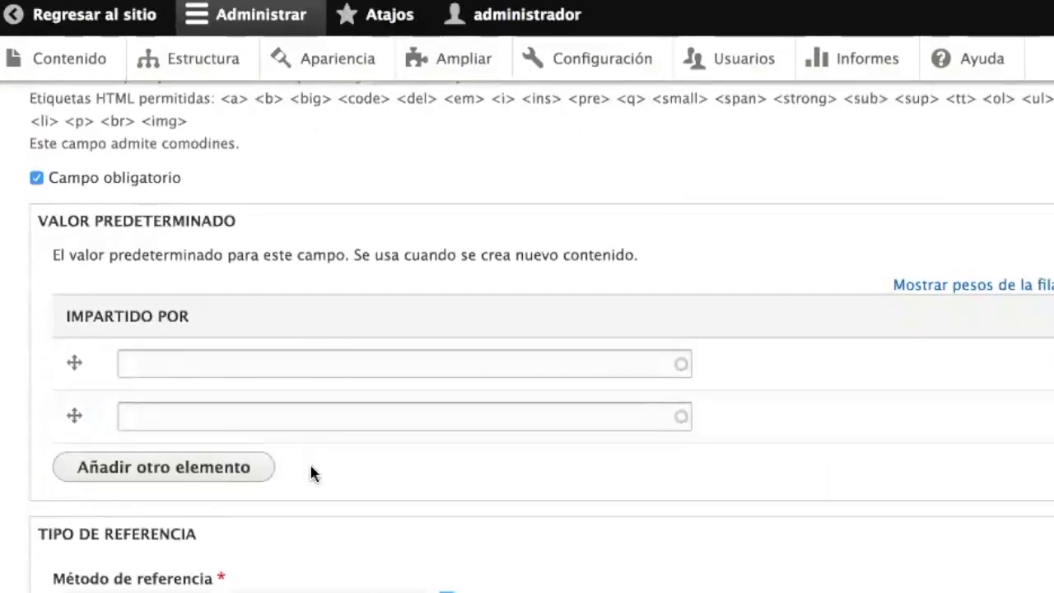
click(232, 367)
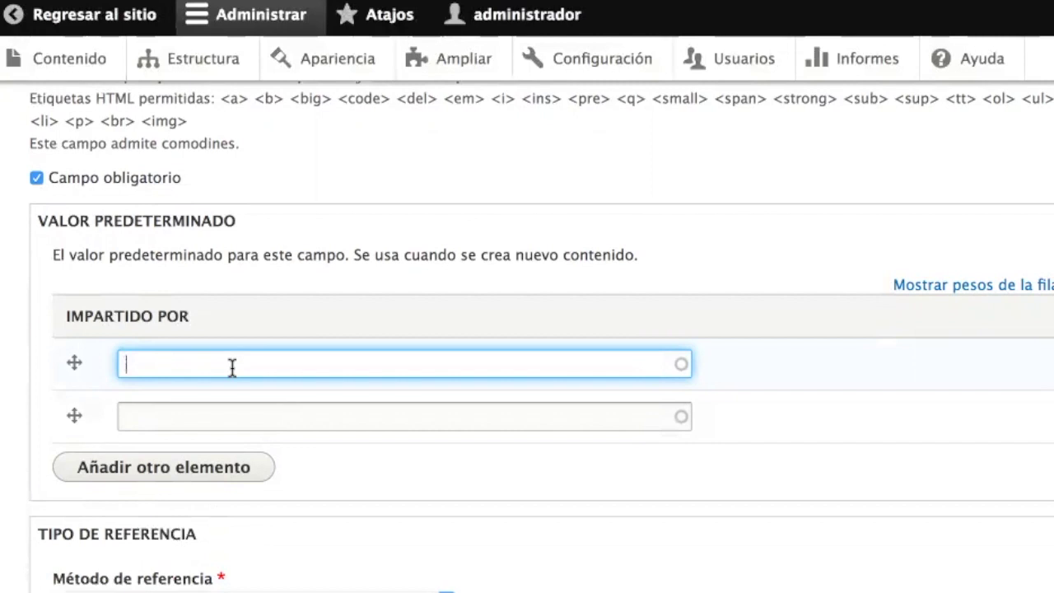
scroll(406, 472, down, 5)
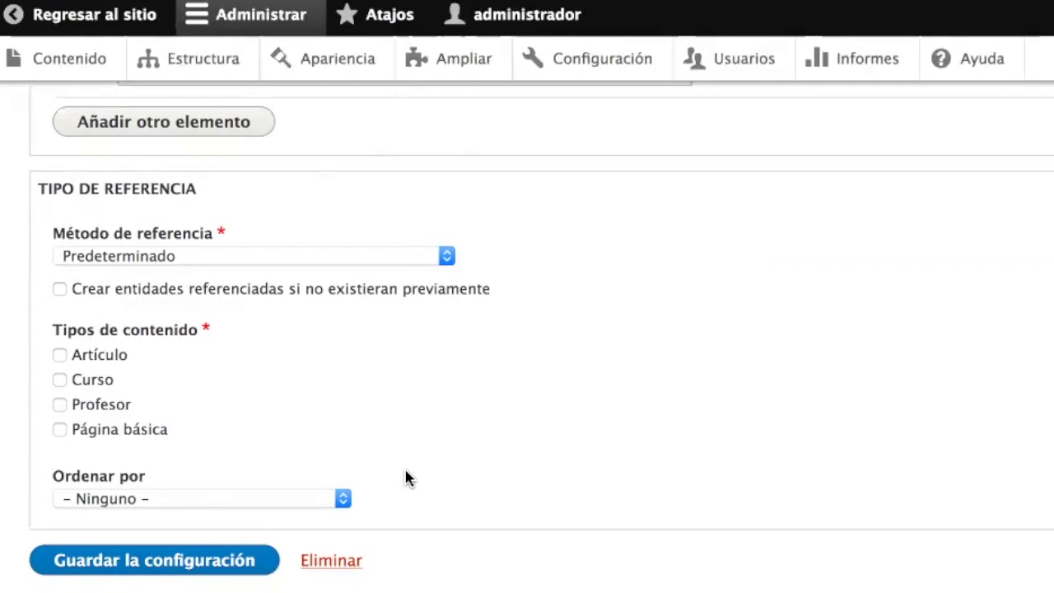
- Restrict references to Profesor content, sorted ascending by Nombre del profesor
click(109, 412)
click(162, 501)
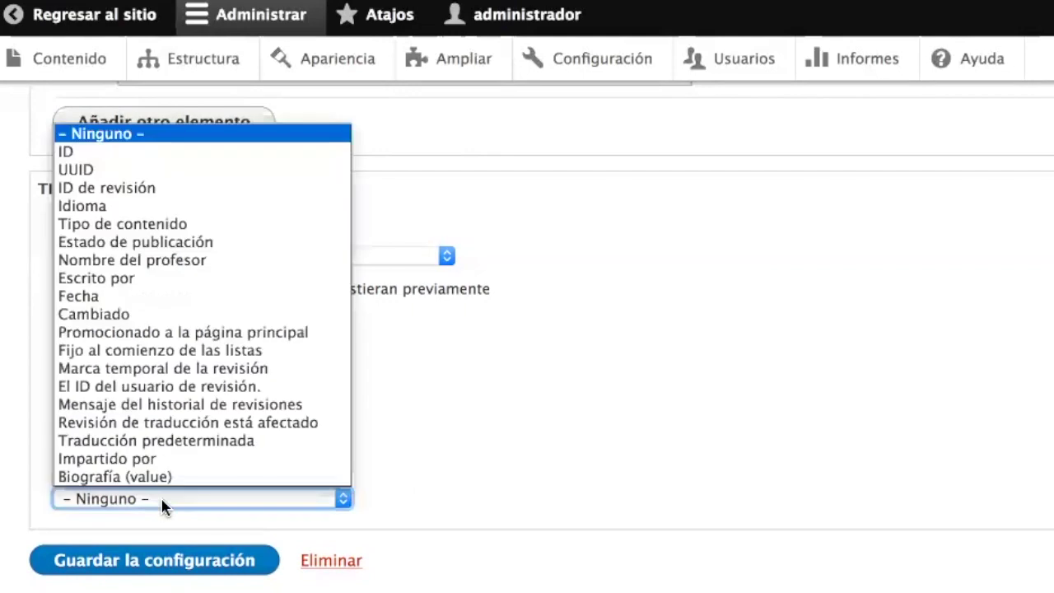
click(163, 500)
click(162, 500)
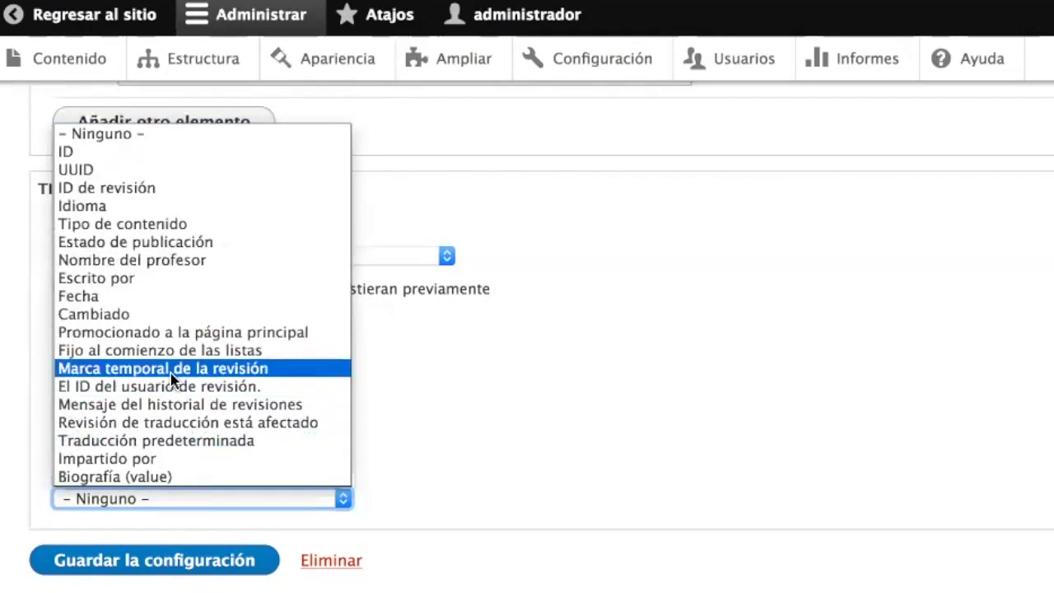
scroll(171, 375, down, 5)
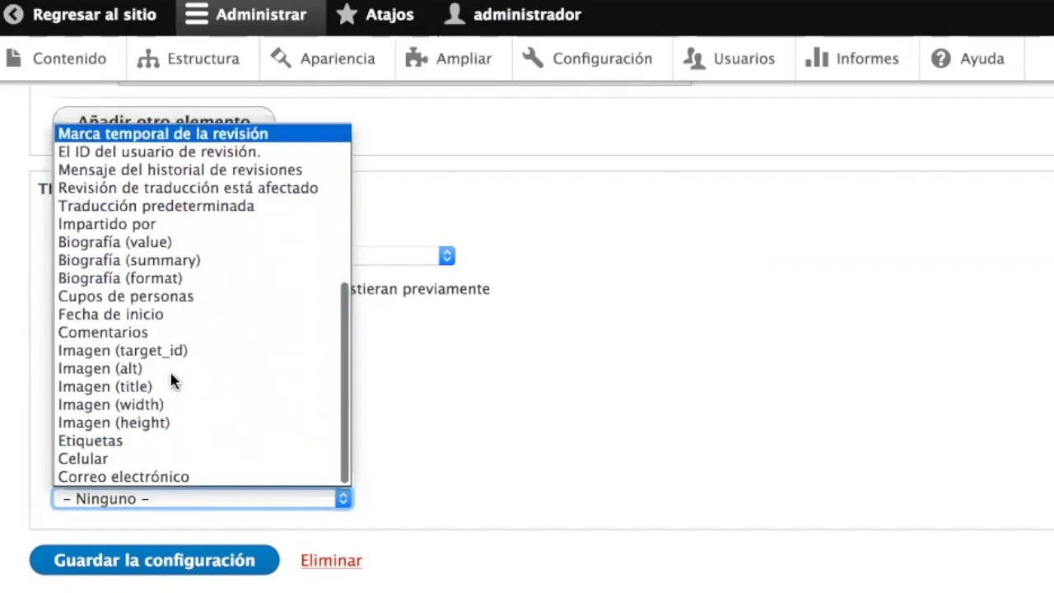
scroll(171, 374, up, 4)
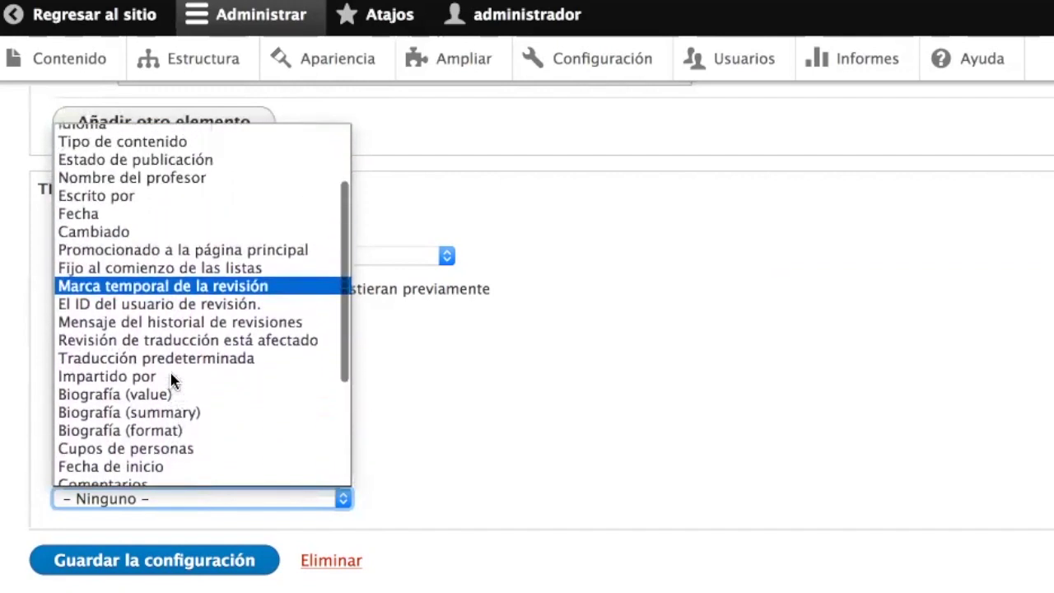
scroll(171, 380, up, 2)
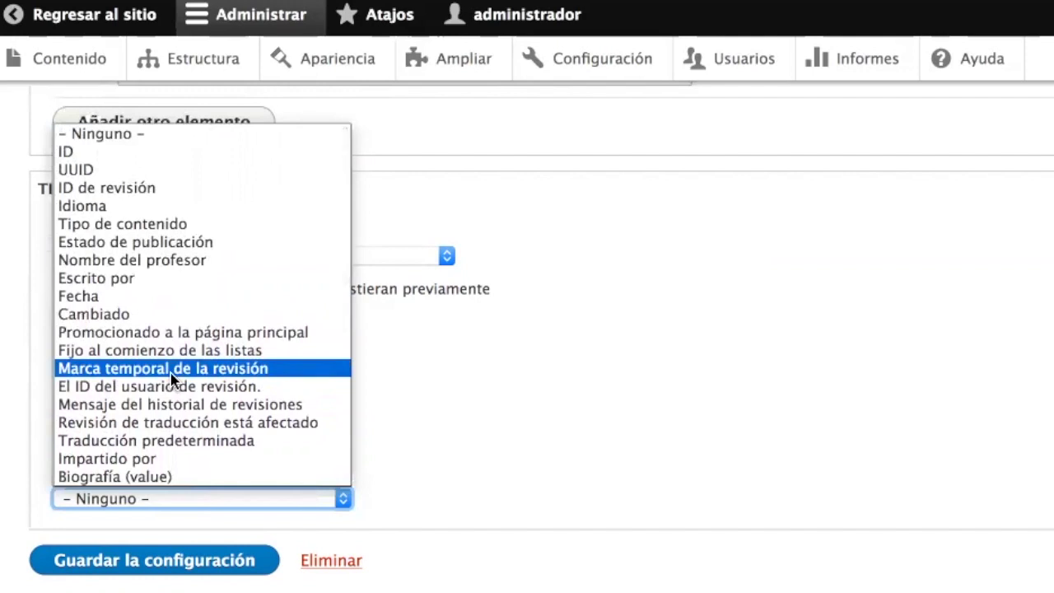
scroll(170, 380, down, 5)
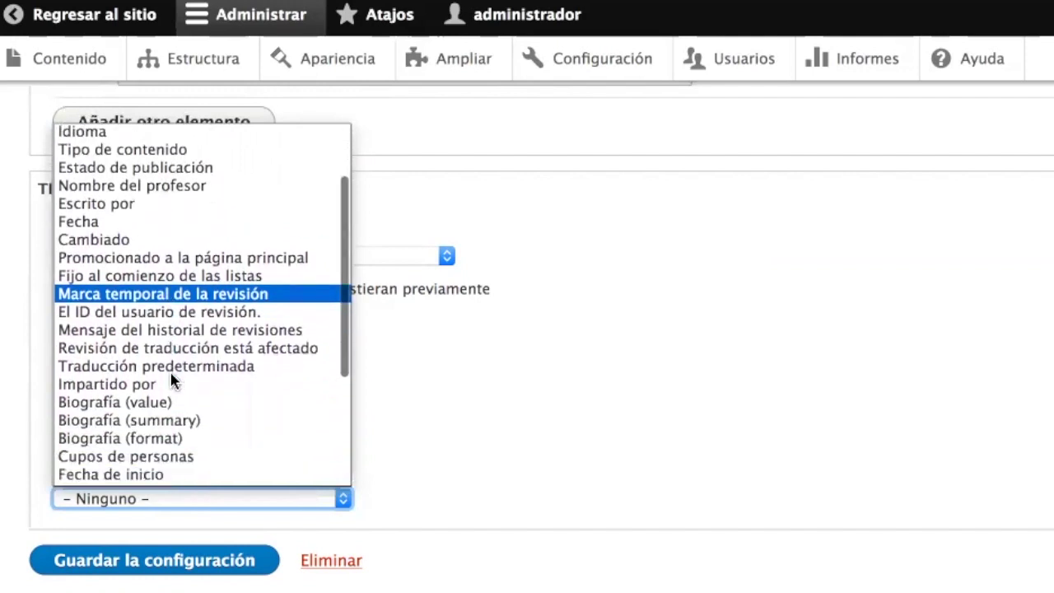
scroll(172, 379, down, 3)
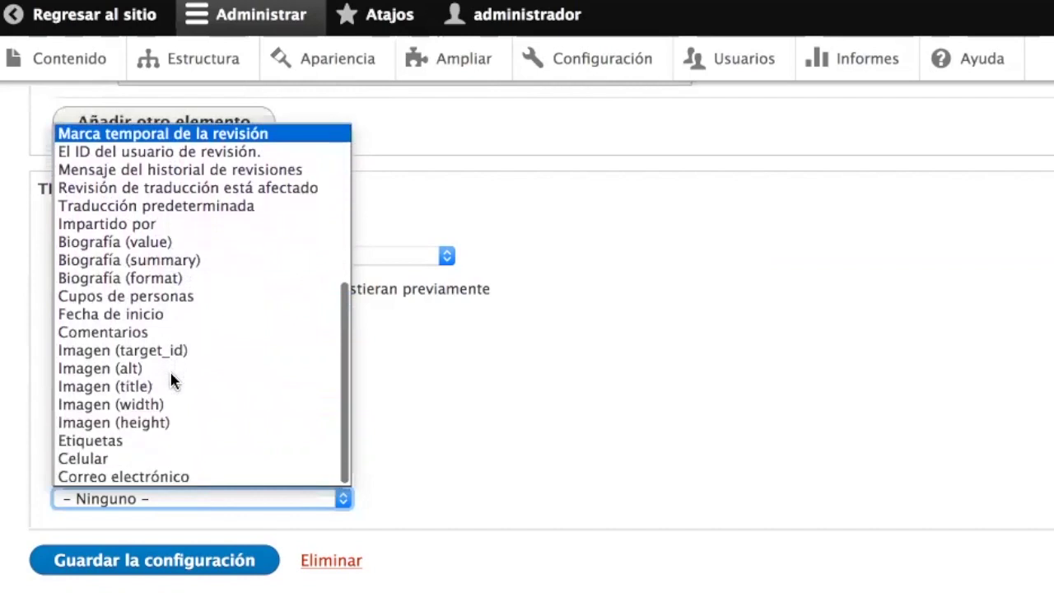
scroll(171, 380, up, 1)
scroll(172, 380, up, 5)
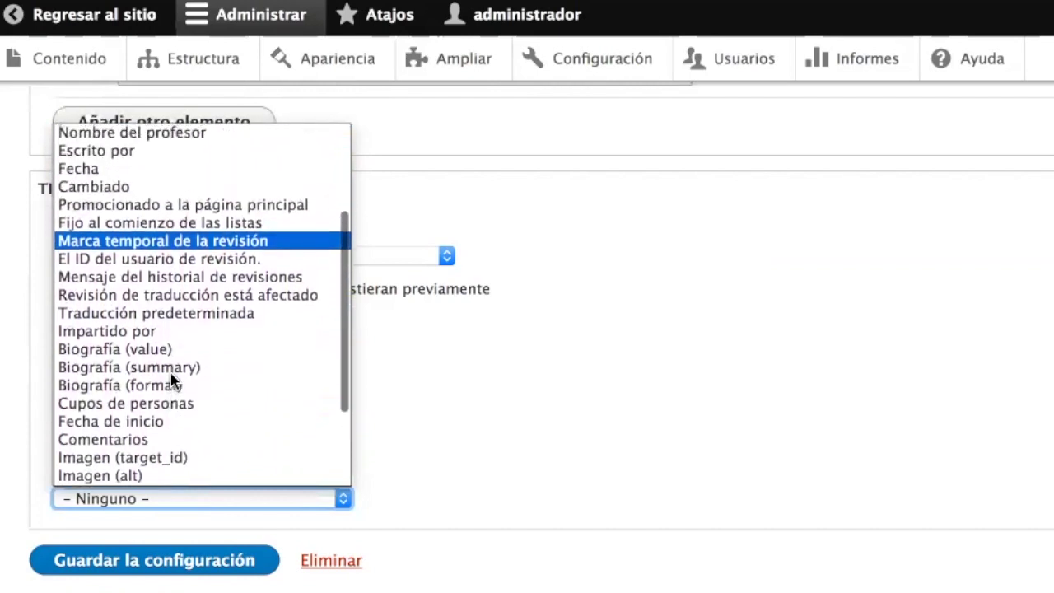
scroll(171, 380, up, 4)
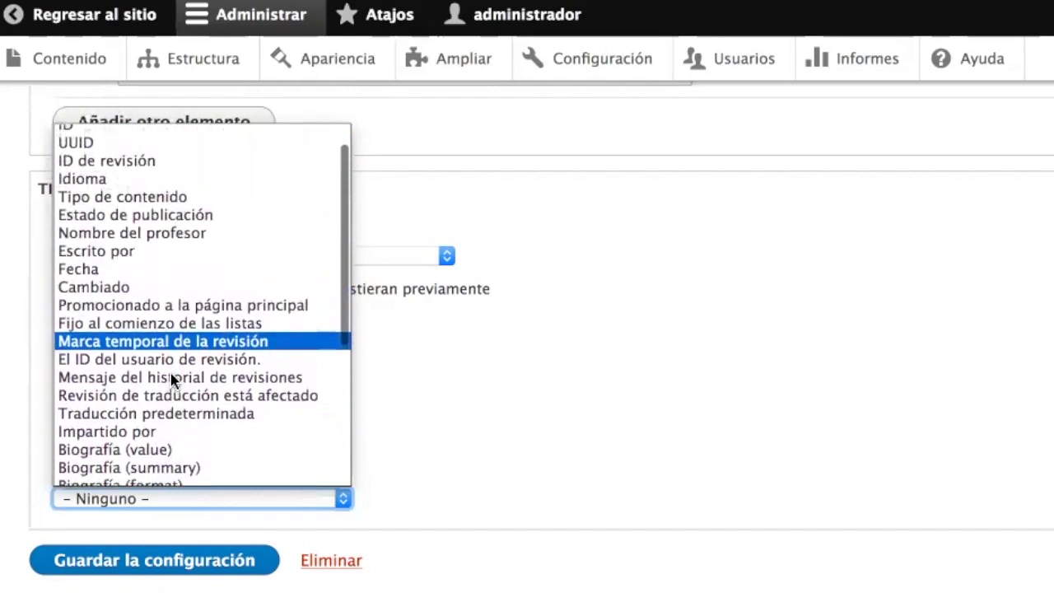
scroll(171, 379, up, 1)
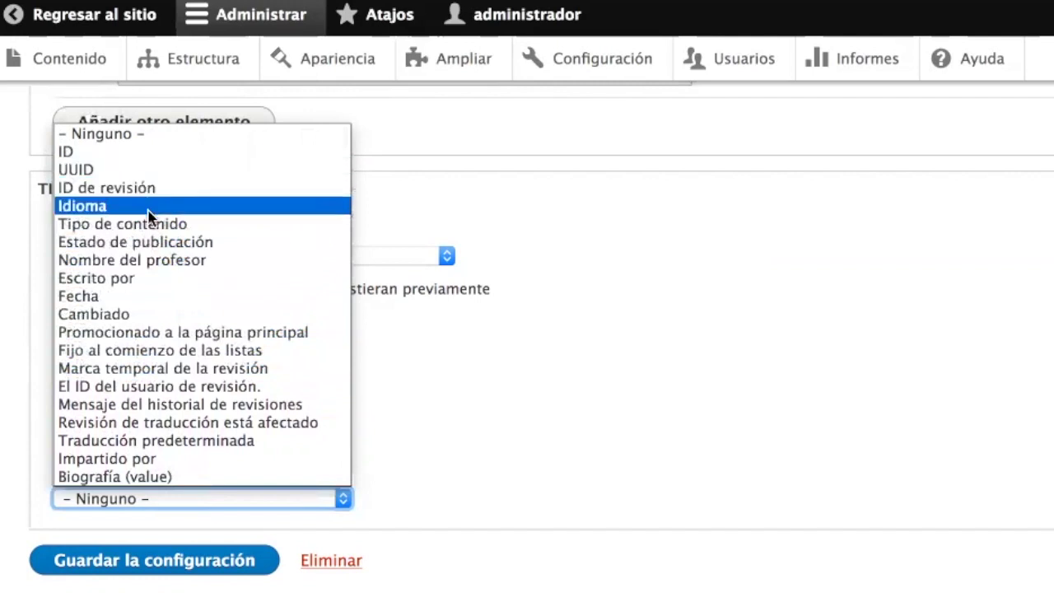
click(168, 260)
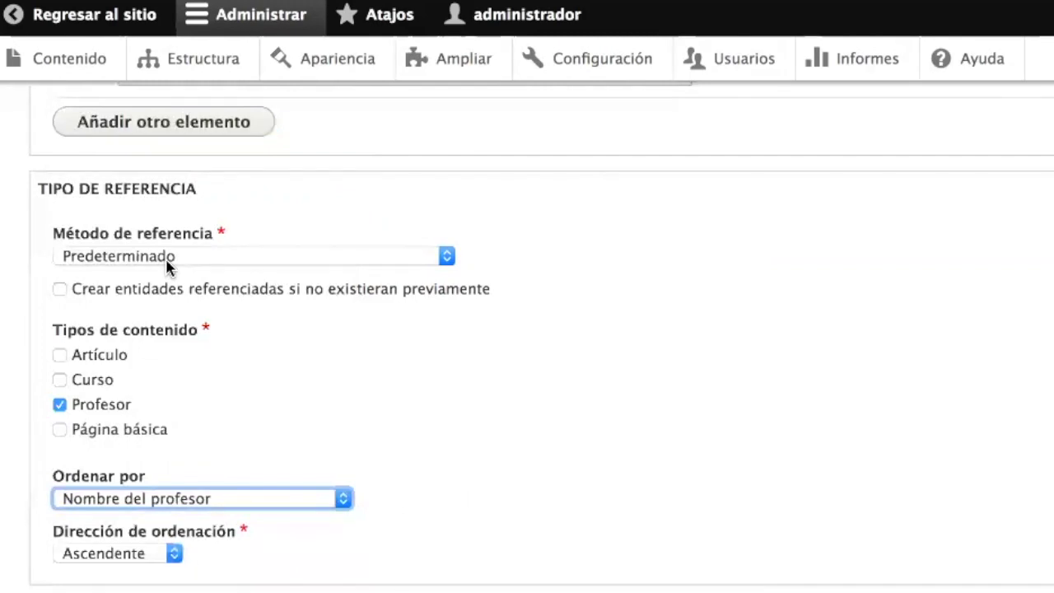
scroll(400, 302, up, 5)
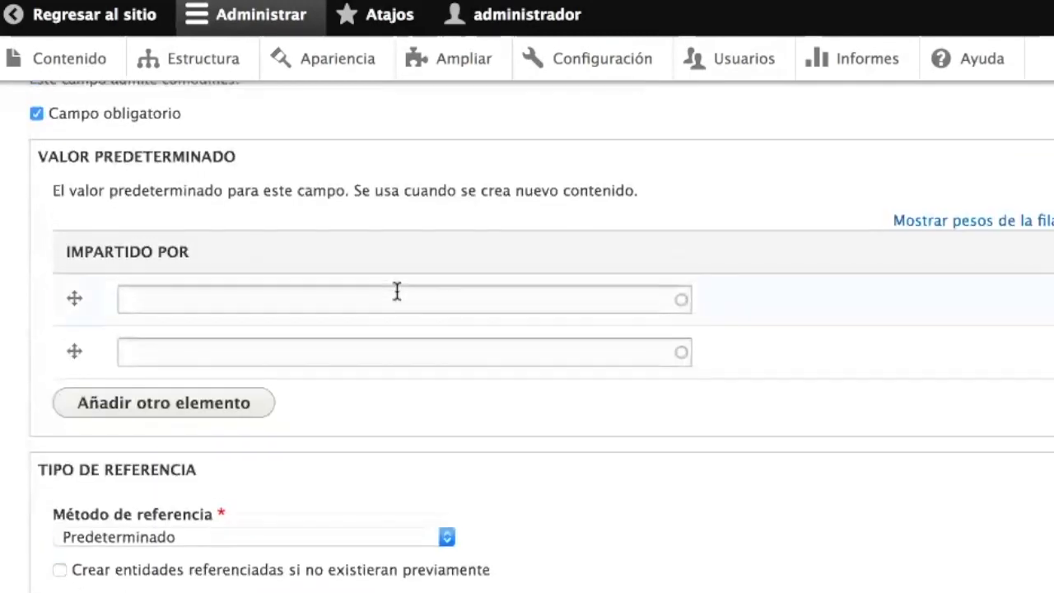
- Enter 'jua' as the default teacher, keep ascending sort, and try saving the settings
click(280, 298)
text(jua)
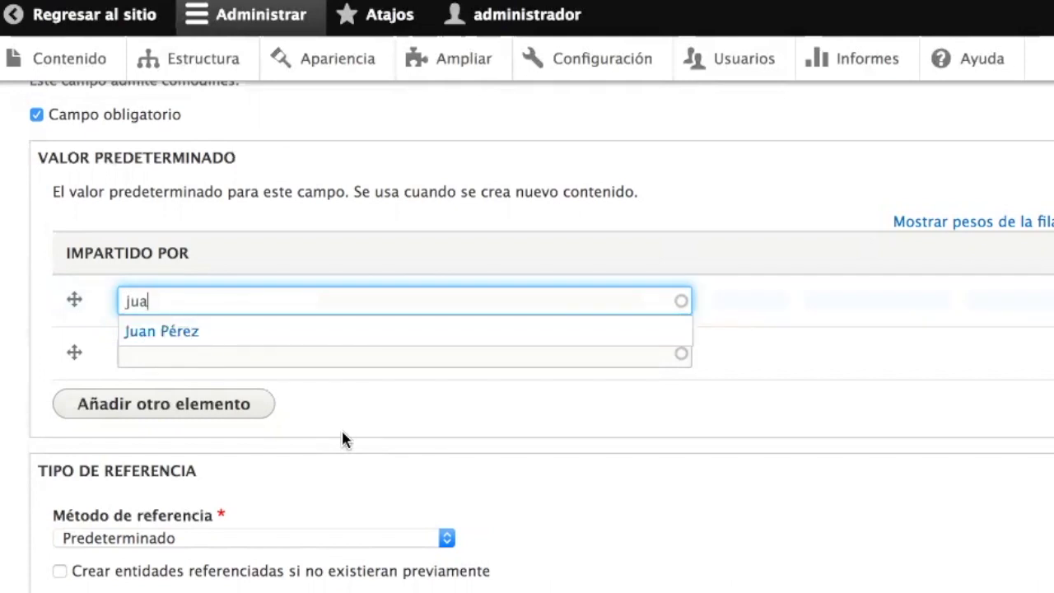
scroll(345, 439, down, 3)
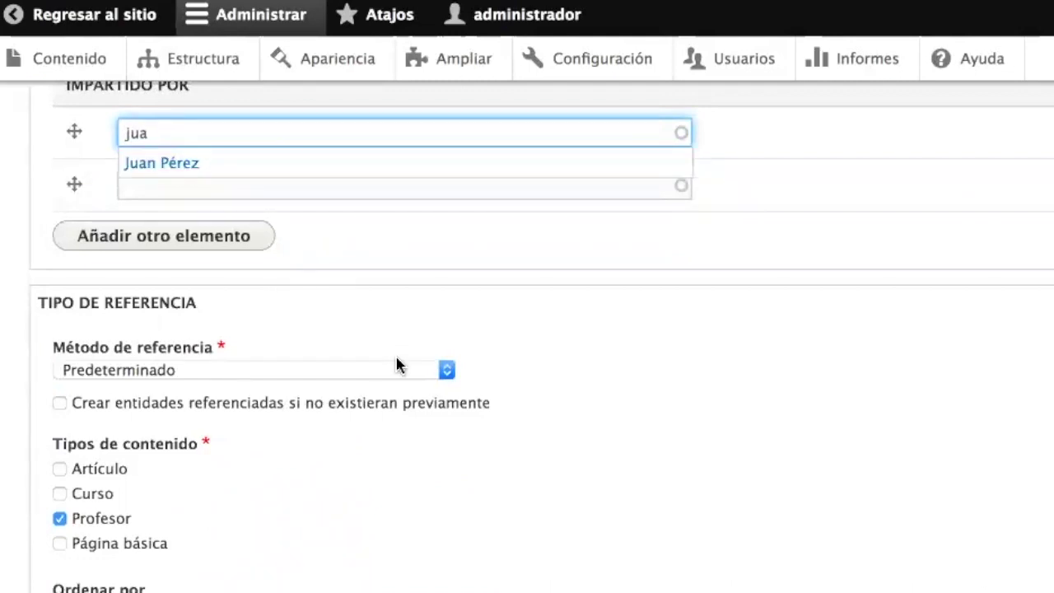
scroll(396, 365, down, 3)
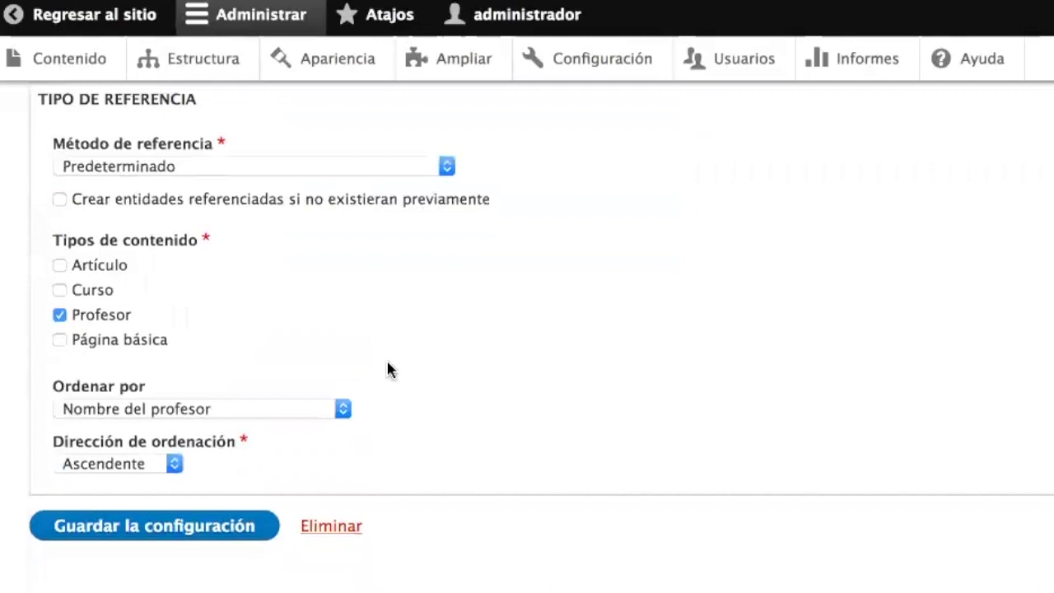
click(114, 466)
click(112, 467)
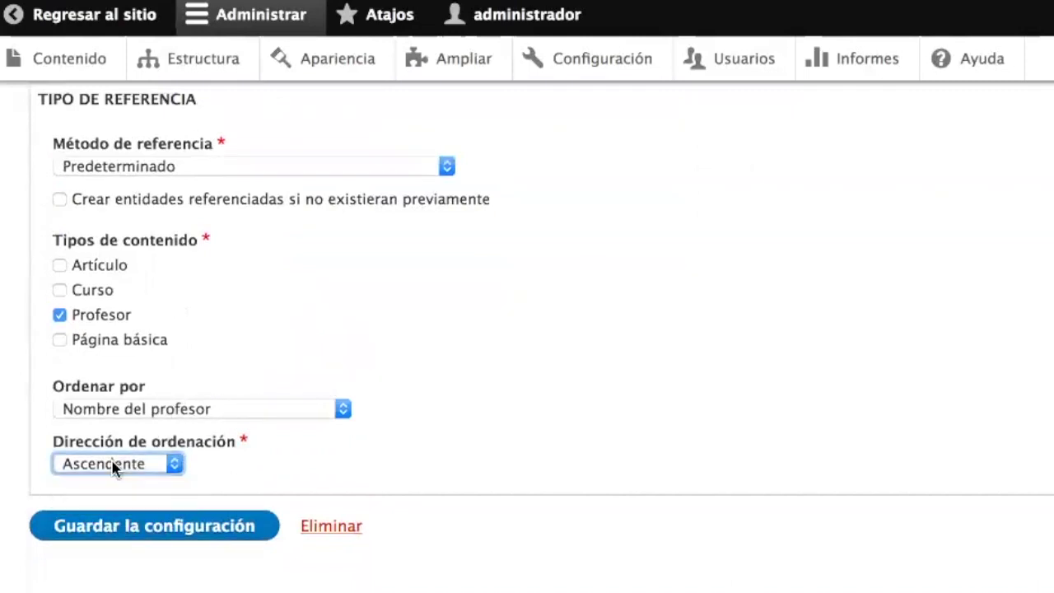
click(121, 529)
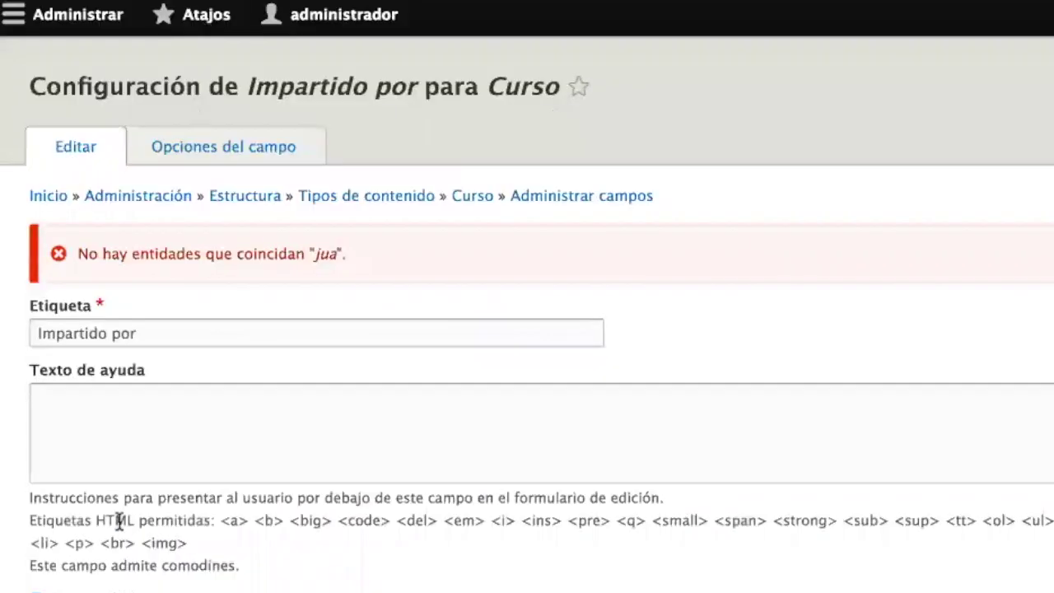
- Delete the unmatched 'jua' default value and save the field settings again
scroll(123, 490, down, 6)
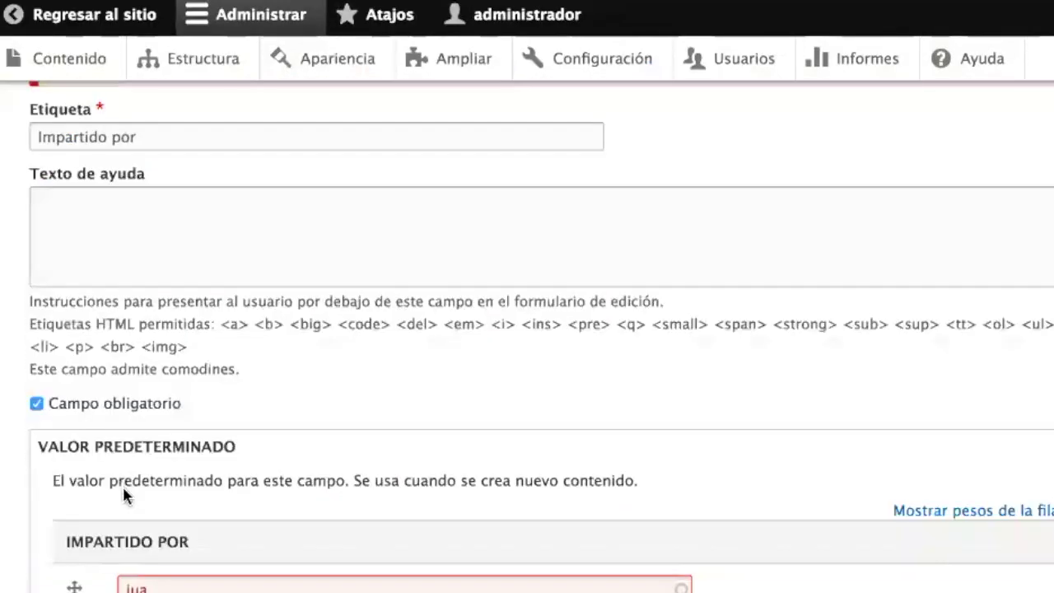
drag(173, 298, 63, 294)
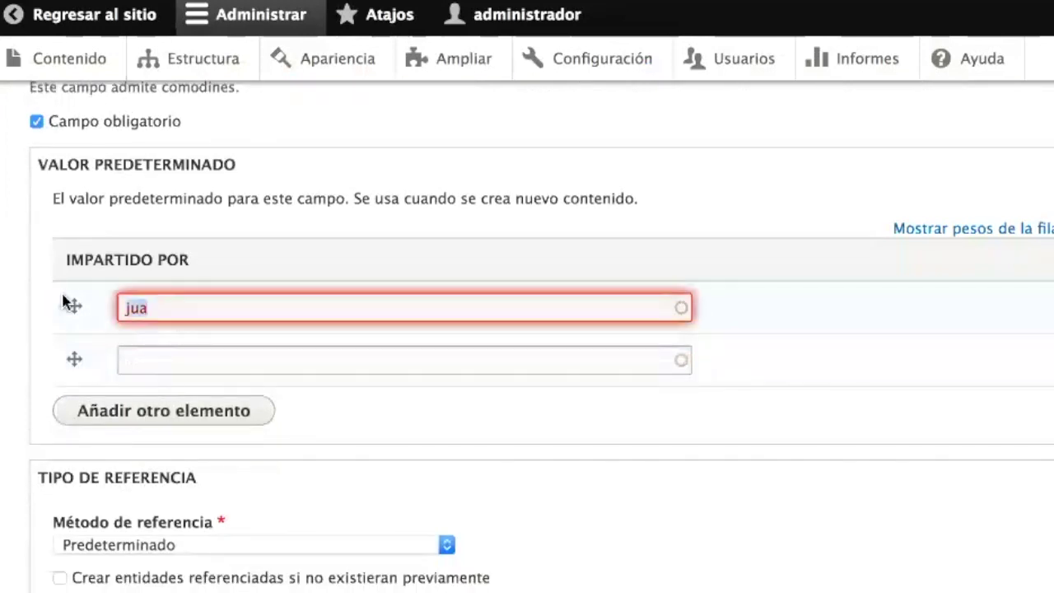
key(BackSpace)
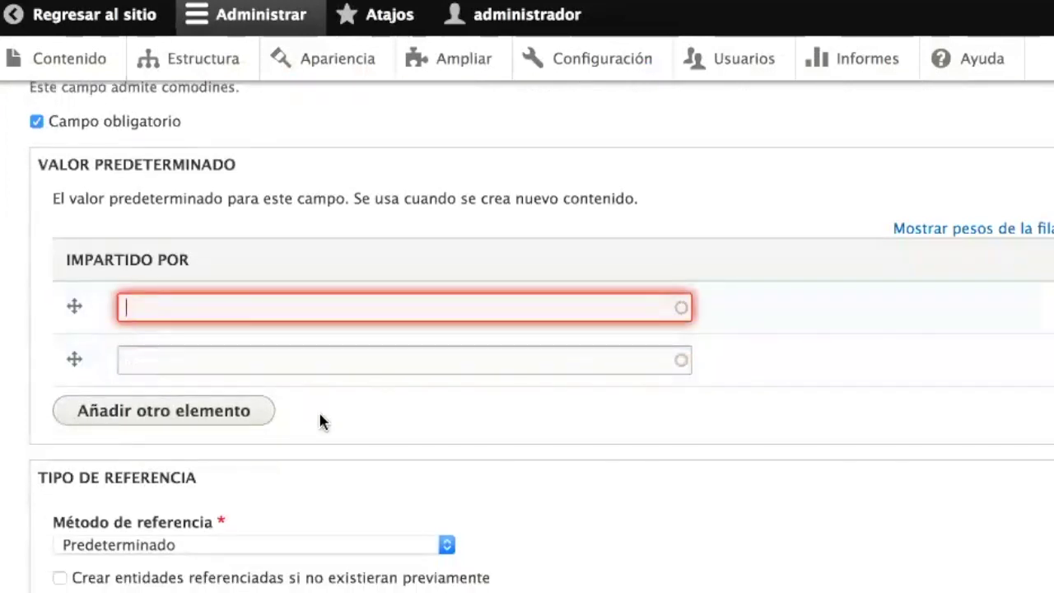
scroll(320, 421, down, 5)
click(149, 527)
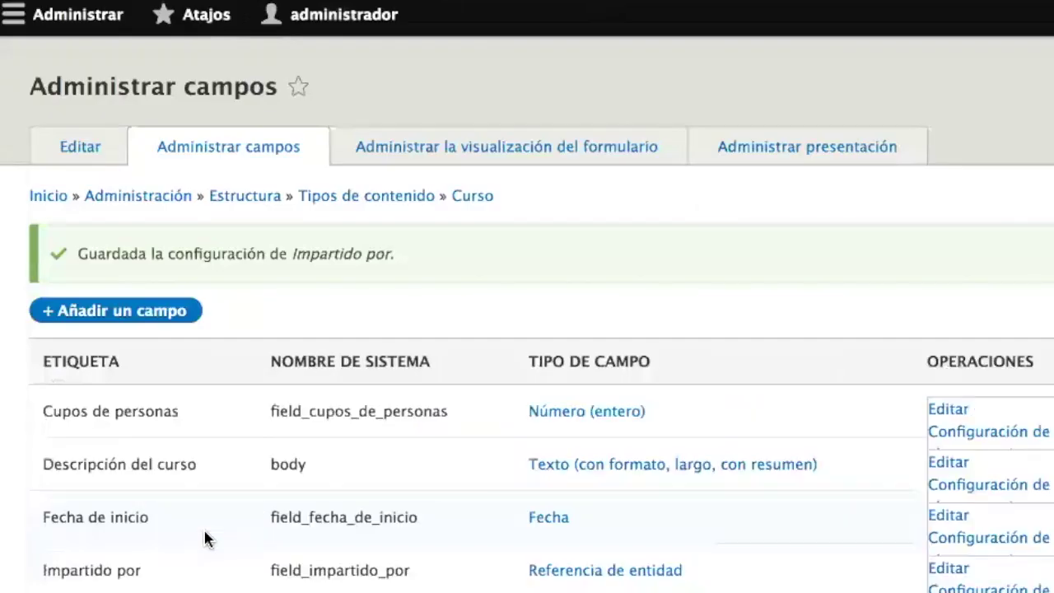
- Go to Contenido, choose Agregar contenido, and pick Curso as the content type
scroll(250, 566, down, 2)
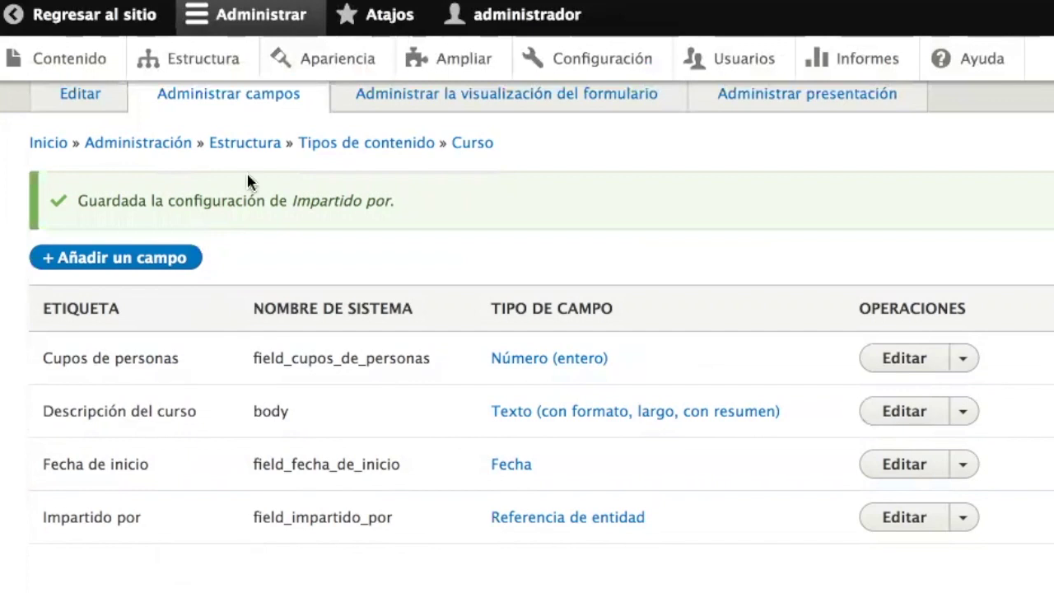
click(88, 64)
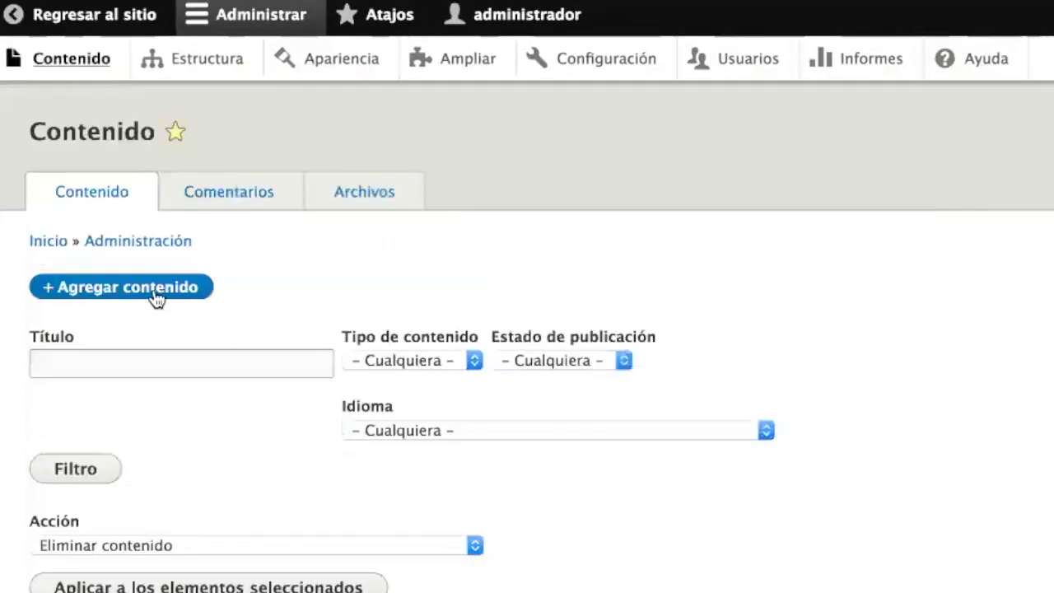
click(154, 297)
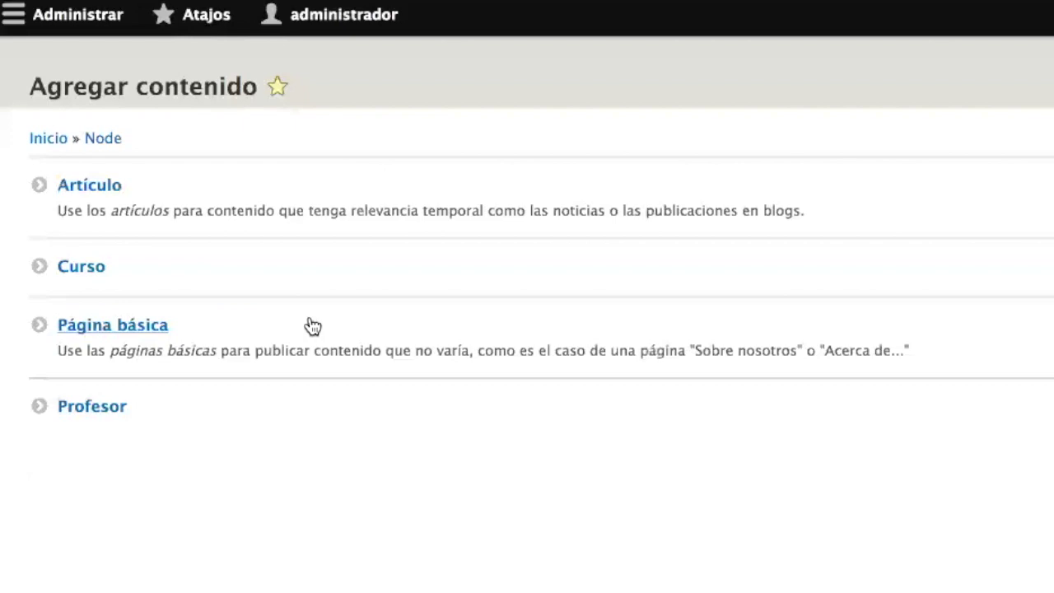
click(99, 272)
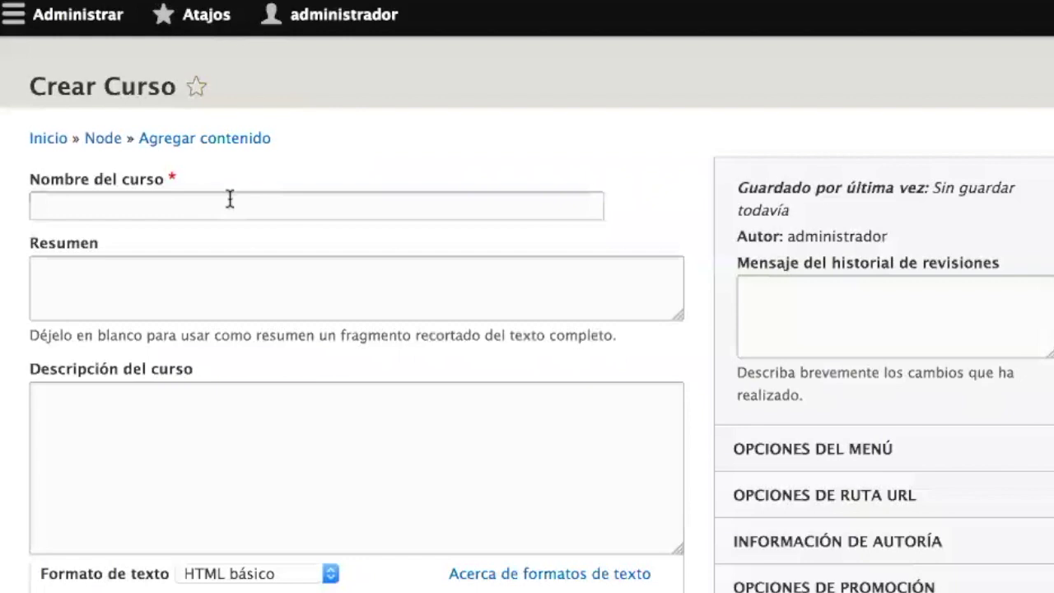
- Enter the course name 'Drupal 101' and paste the lorem ipsum description
click(228, 198)
text(Drupal )
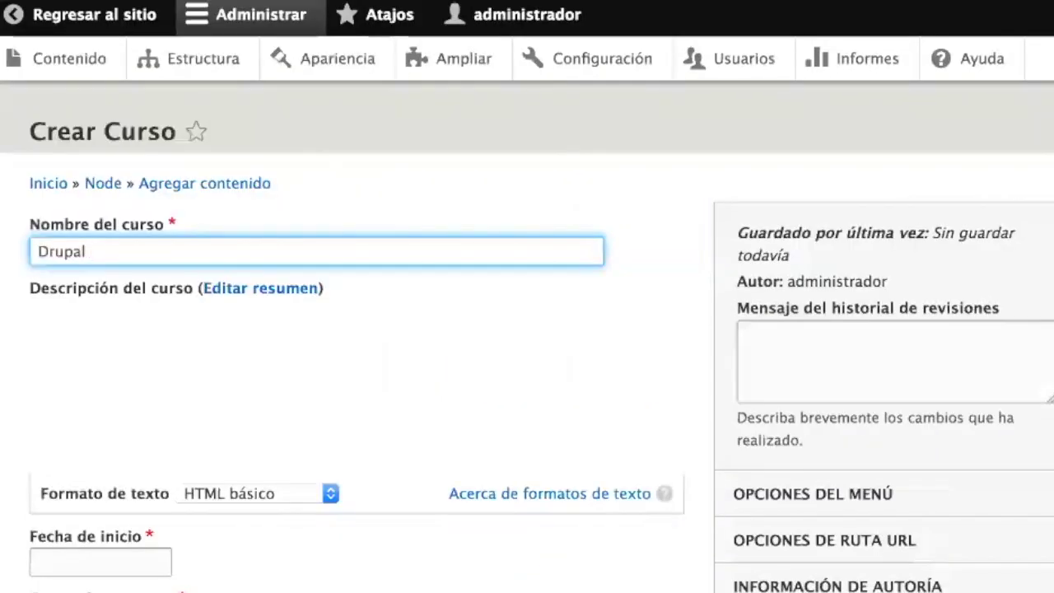
text(101)
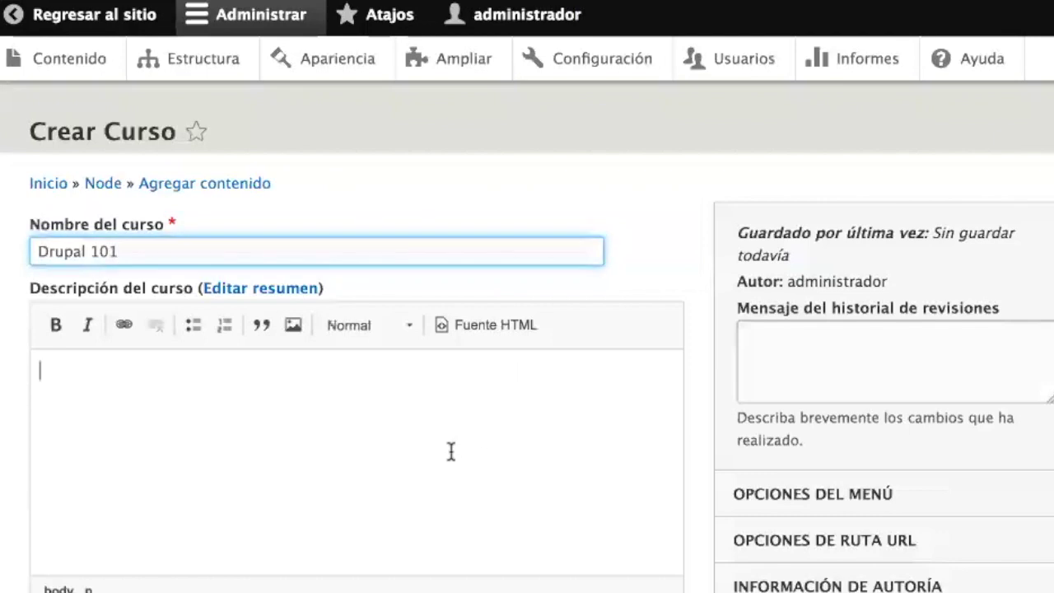
text(Phasellus sed nisi nec turpis viverra vulputate. Integer quis congue lorem. Maecenas suscipit turpis ut risus feugiat, eu maximus elit malesuada. Suspendisse ut metus ac elit feugiat varius. Aliquam porta accumsan quam, mollis feugiat neque auctor et. Nunc non erat posuere, pharetra mauris eget, commodo diam. Quisque tincidunt suscipit mattis. Donec congue massa justo, a ultricies nibh imperdiet sit amet. Curabitur at odio ut quam ultricies ornare interdum in ligula. Phasellus egestas neque et vehicula sodales. Cras id tortor quis nisi pharetra finibus elementum sit amet dui.)
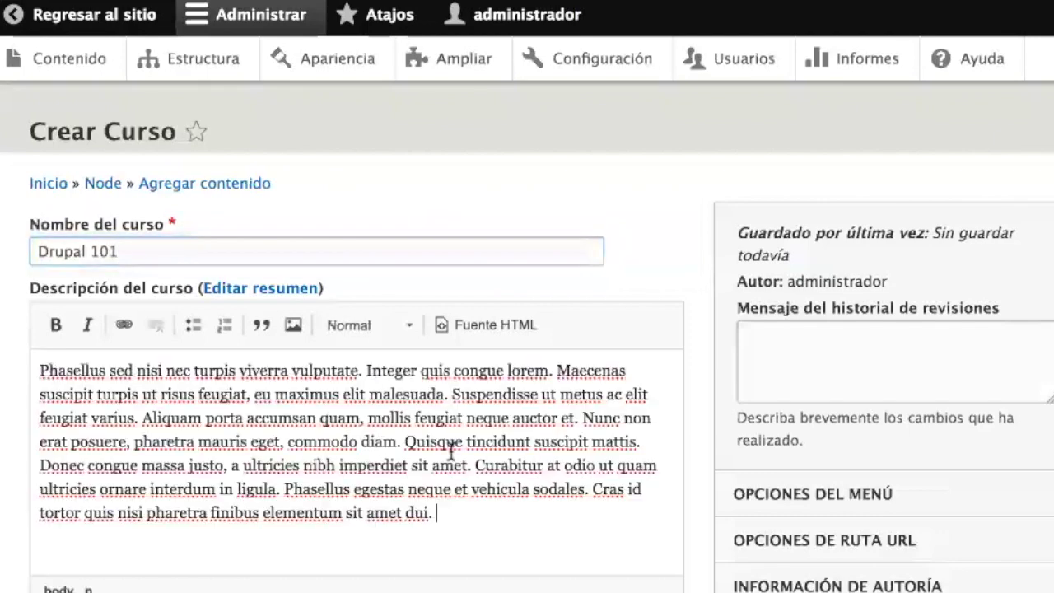
- Set the start date to 15 June 2017 and the number of places to 25
scroll(449, 450, down, 5)
scroll(451, 453, down, 2)
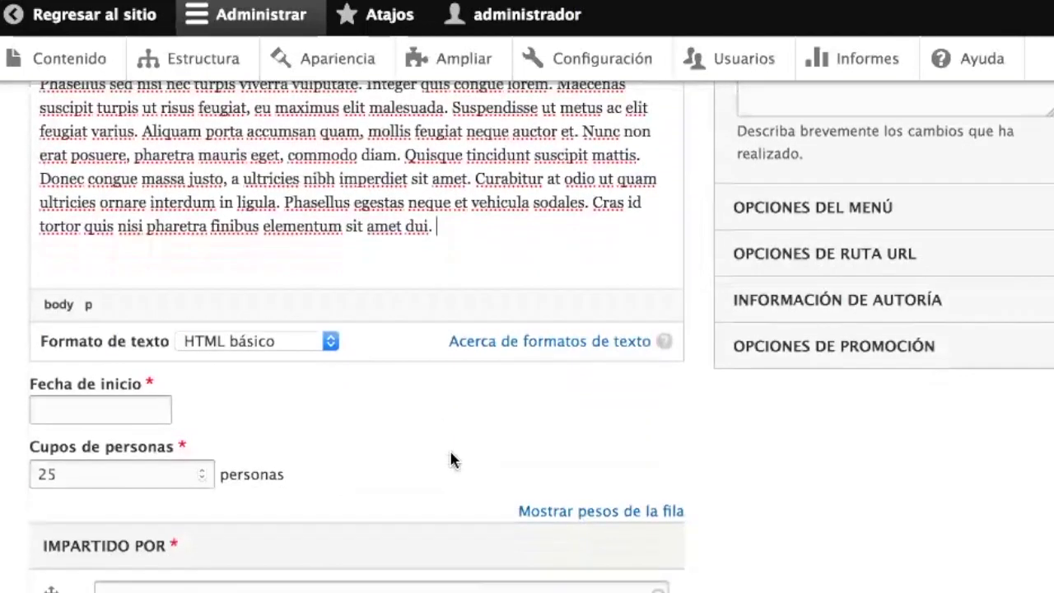
click(63, 409)
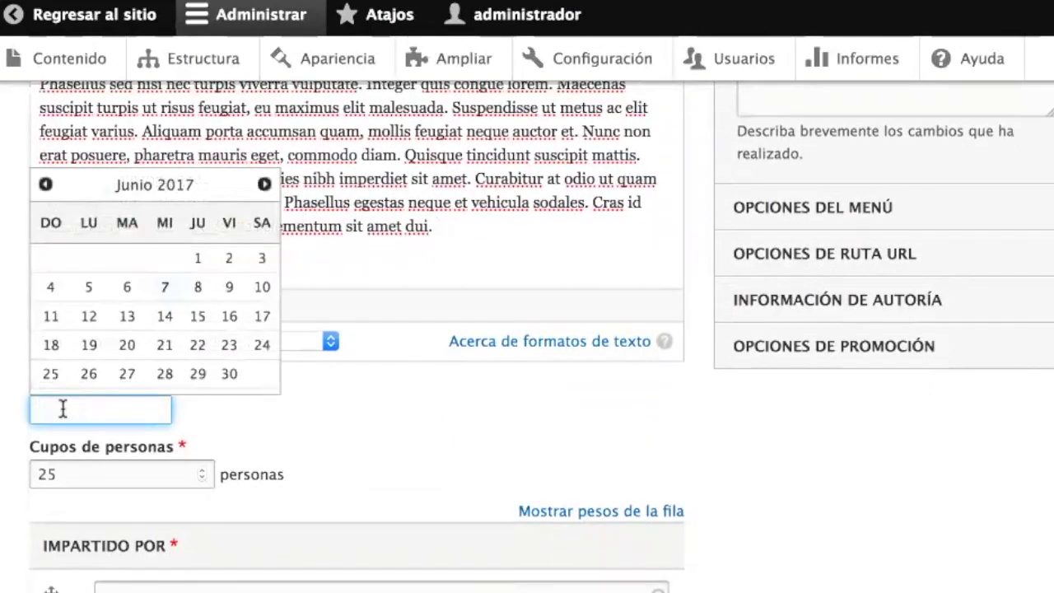
click(196, 329)
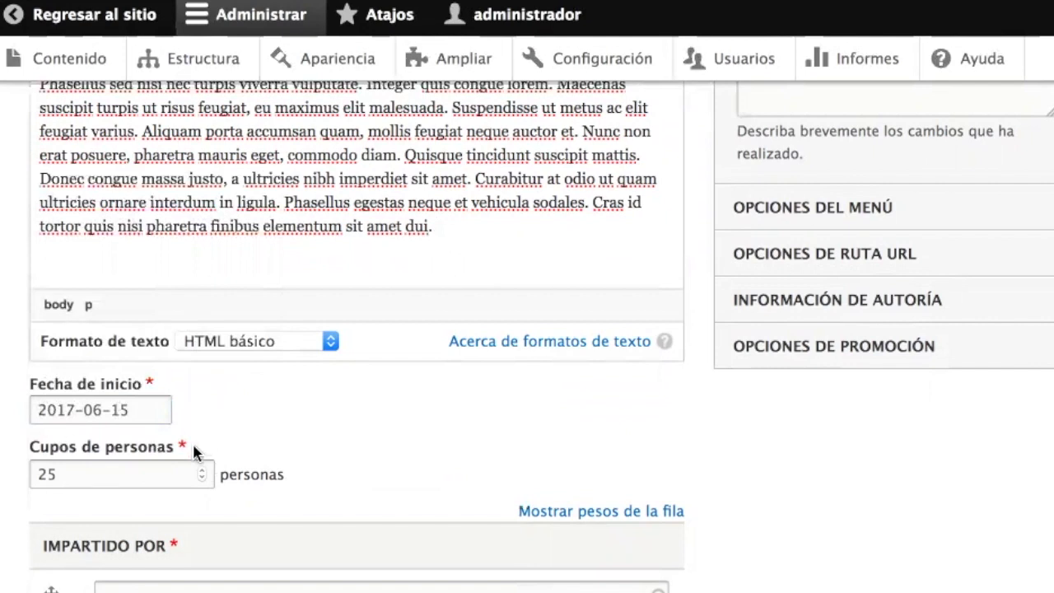
scroll(219, 466, down, 2)
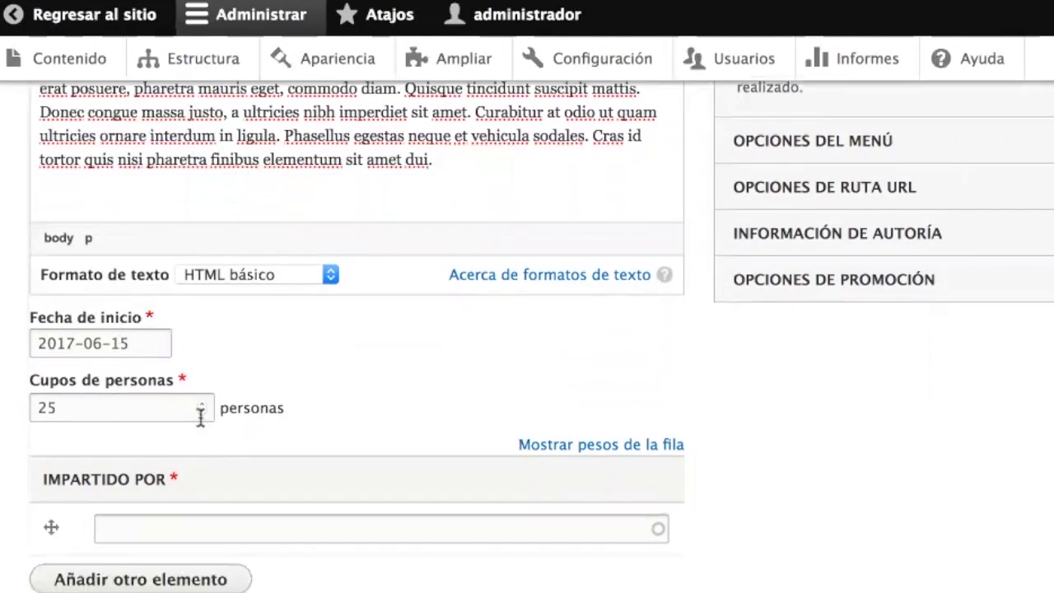
click(201, 405)
click(201, 405)
double_click(201, 413)
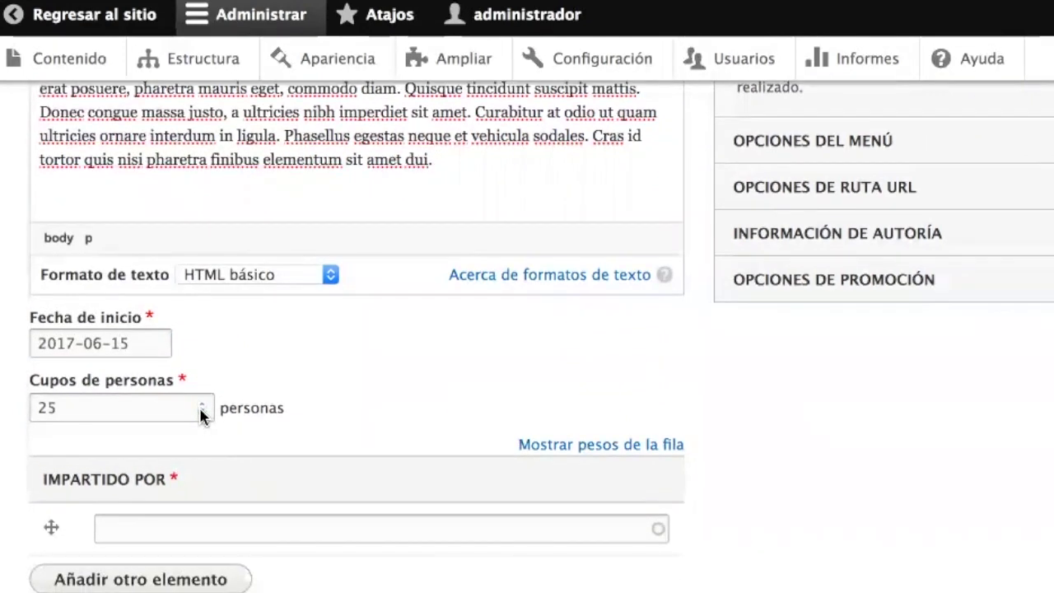
- Assign the first two teachers in Impartido por from the autocomplete suggestions
scroll(284, 465, down, 3)
click(210, 416)
text(j)
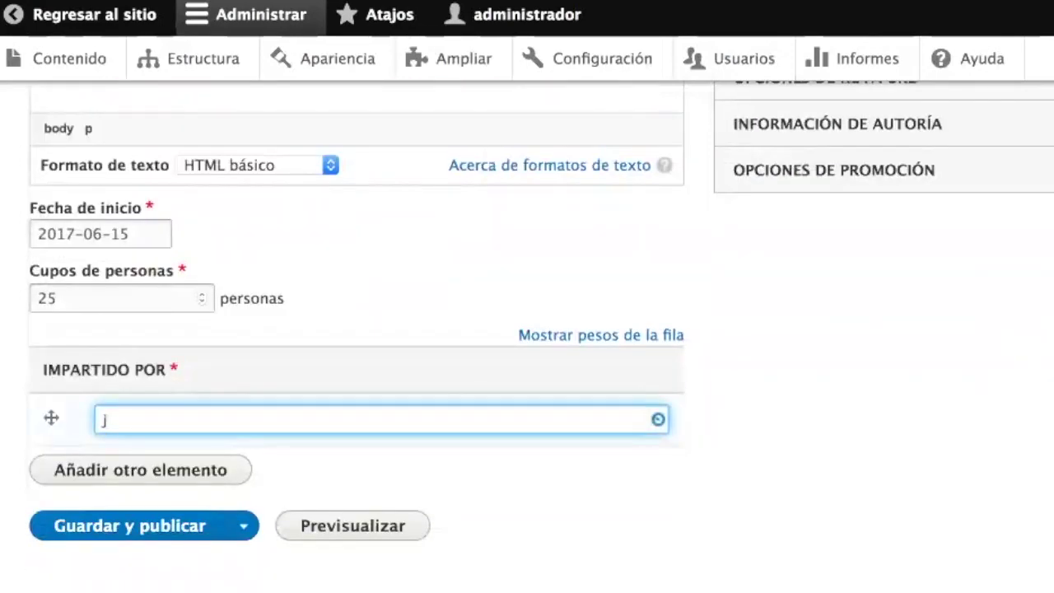
click(210, 447)
click(188, 466)
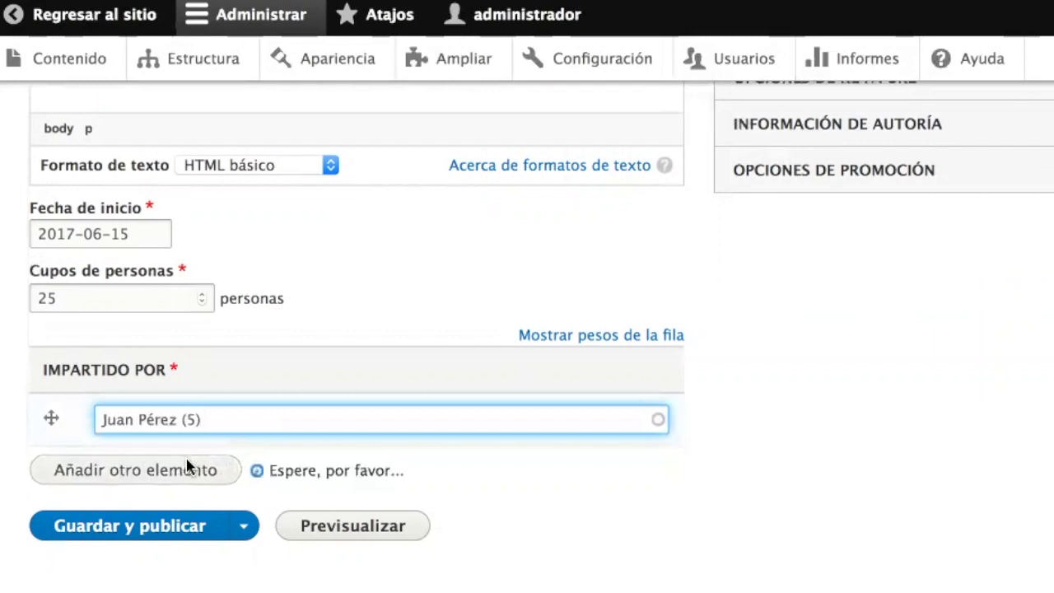
click(159, 471)
text(e)
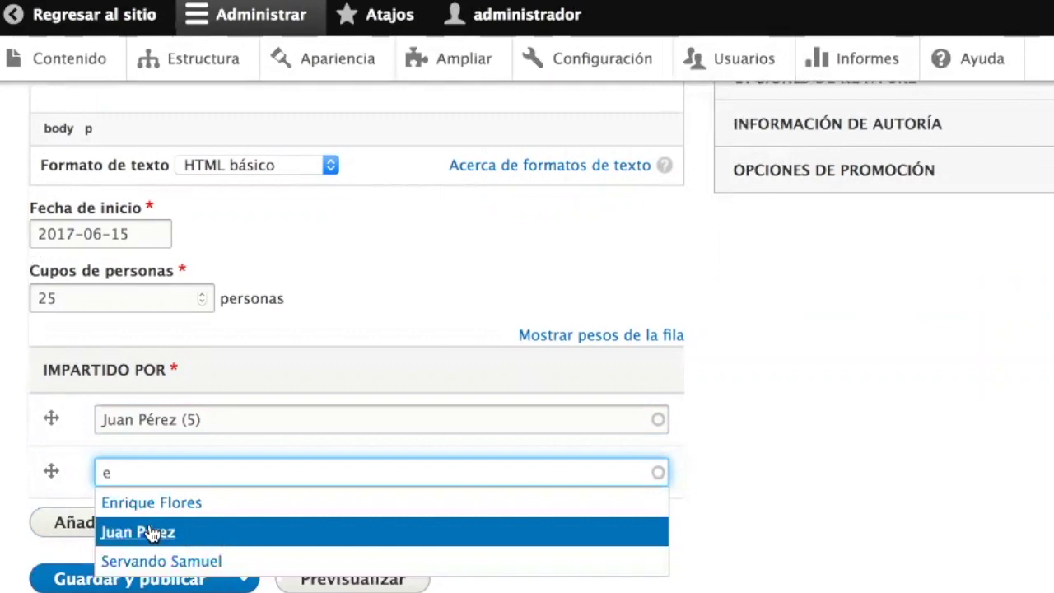
click(247, 564)
- Add a third teacher and save and publish the Drupal 101 course
scroll(410, 486, down, 1)
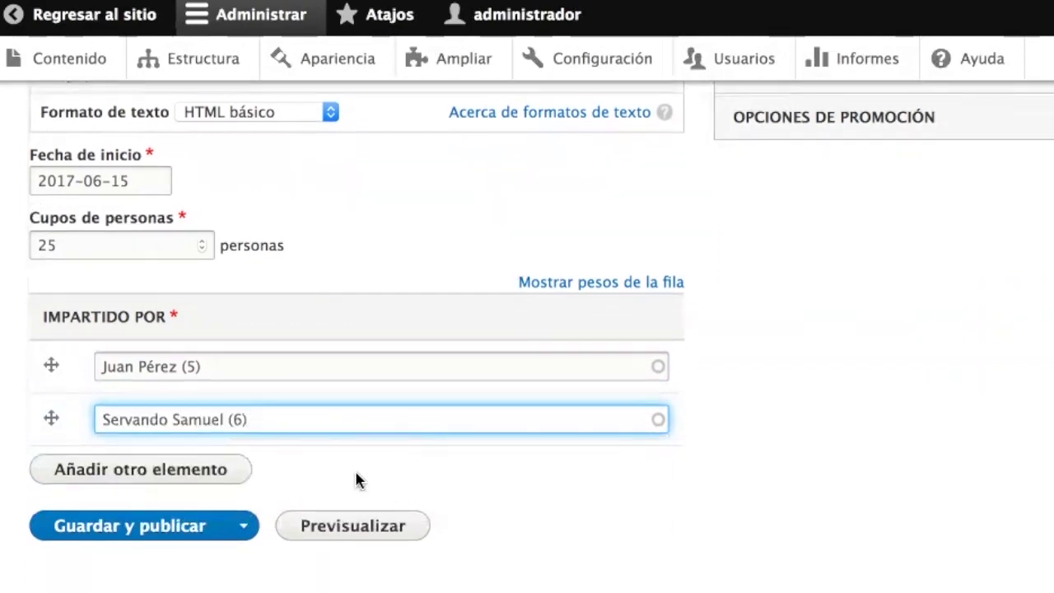
click(171, 475)
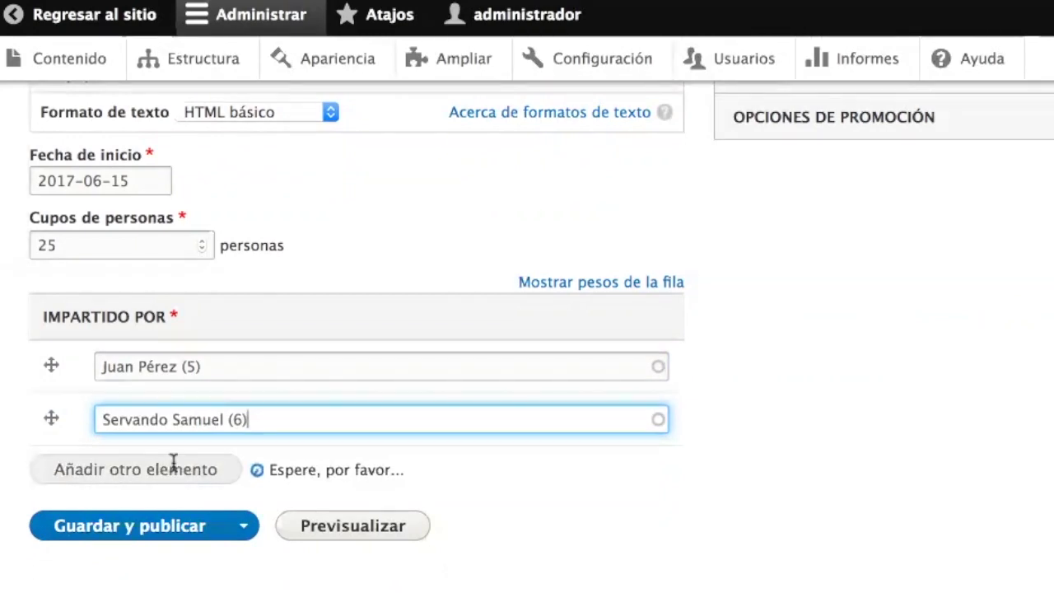
text(e)
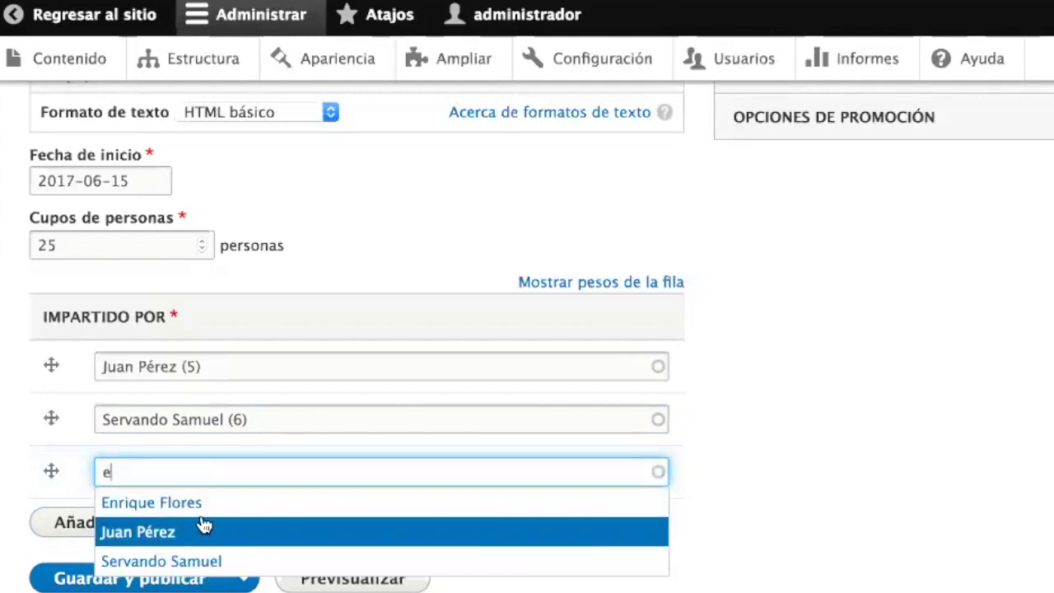
click(205, 517)
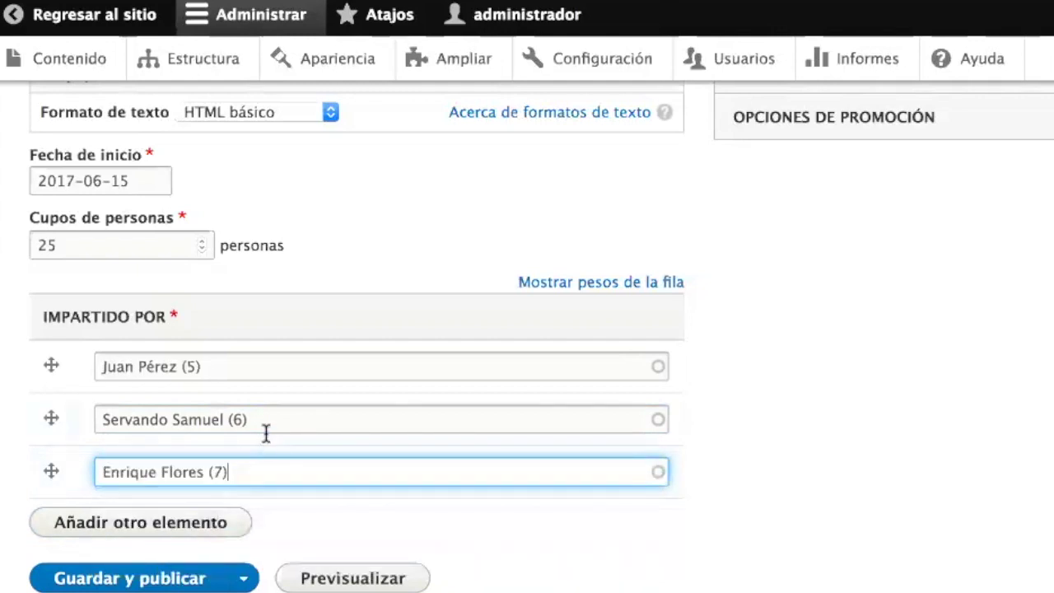
click(147, 579)
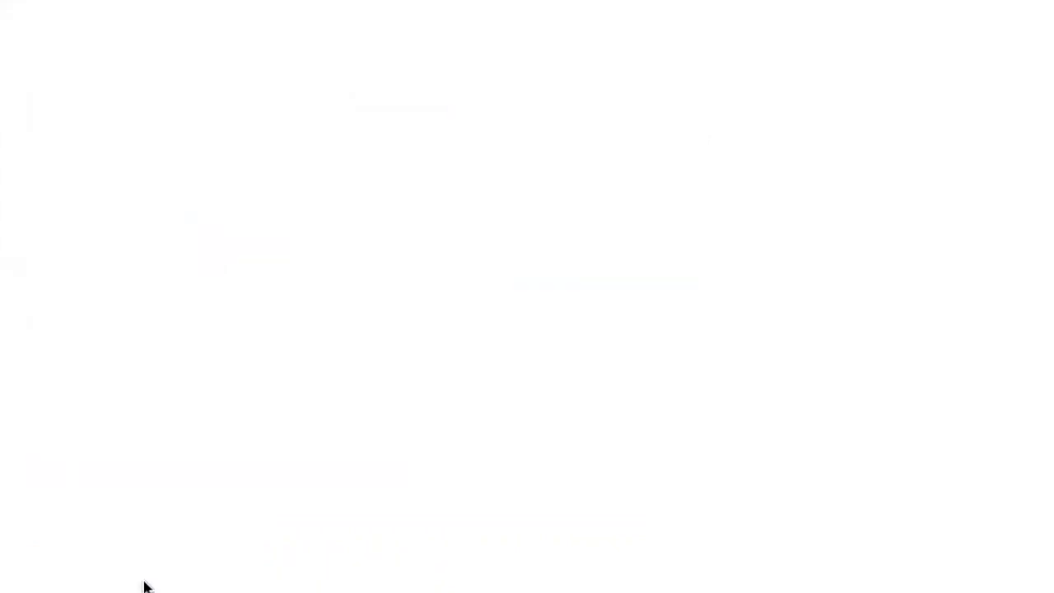
- Review the published course page's start date and places count
scroll(445, 587, down, 2)
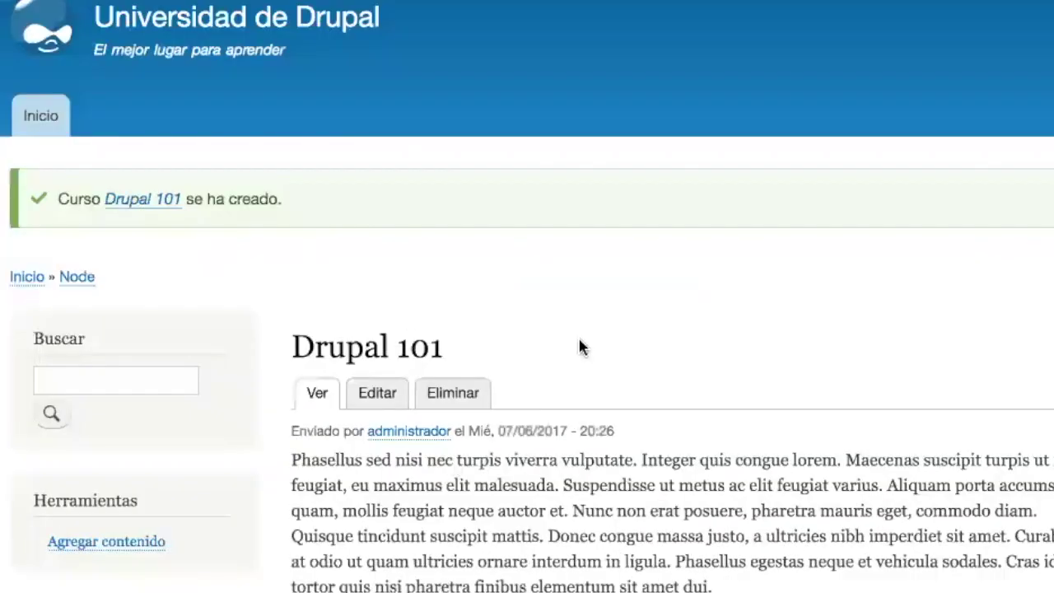
scroll(578, 338, down, 5)
scroll(338, 210, up, 2)
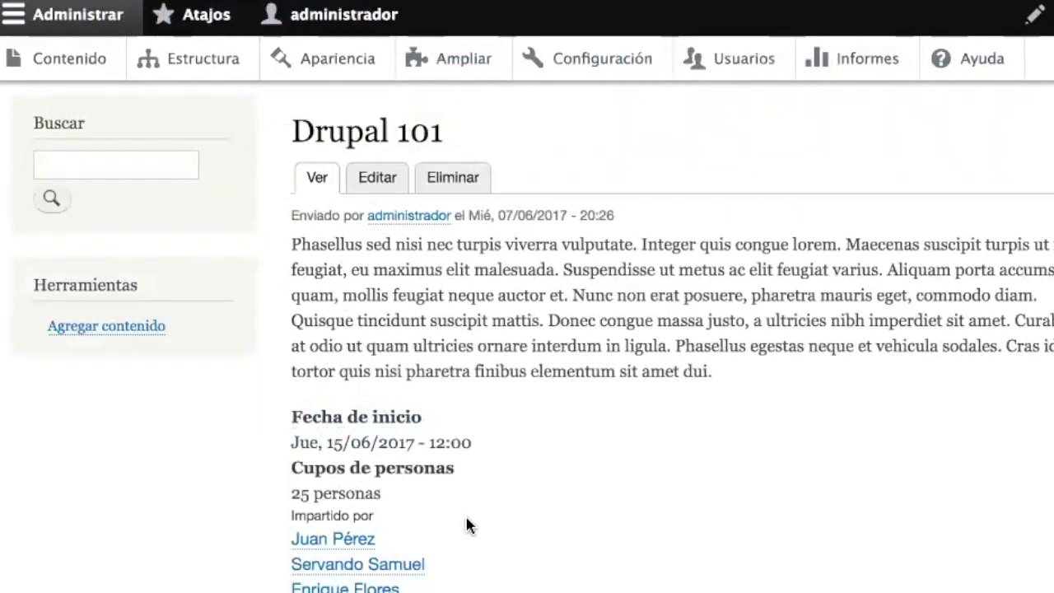
drag(299, 443, 459, 440)
click(479, 443)
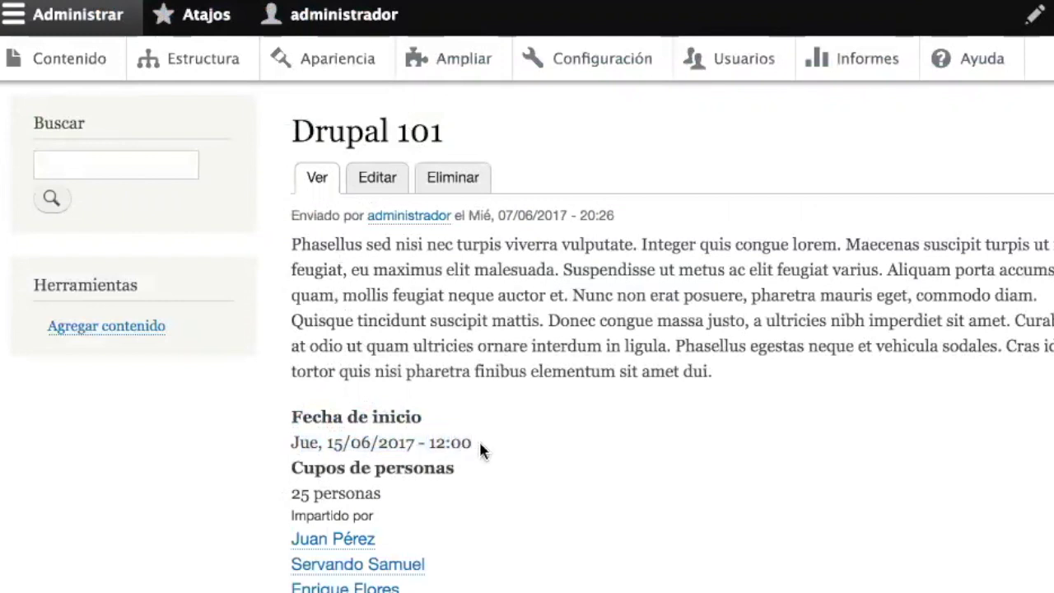
drag(292, 492, 392, 504)
double_click(355, 494)
click(484, 531)
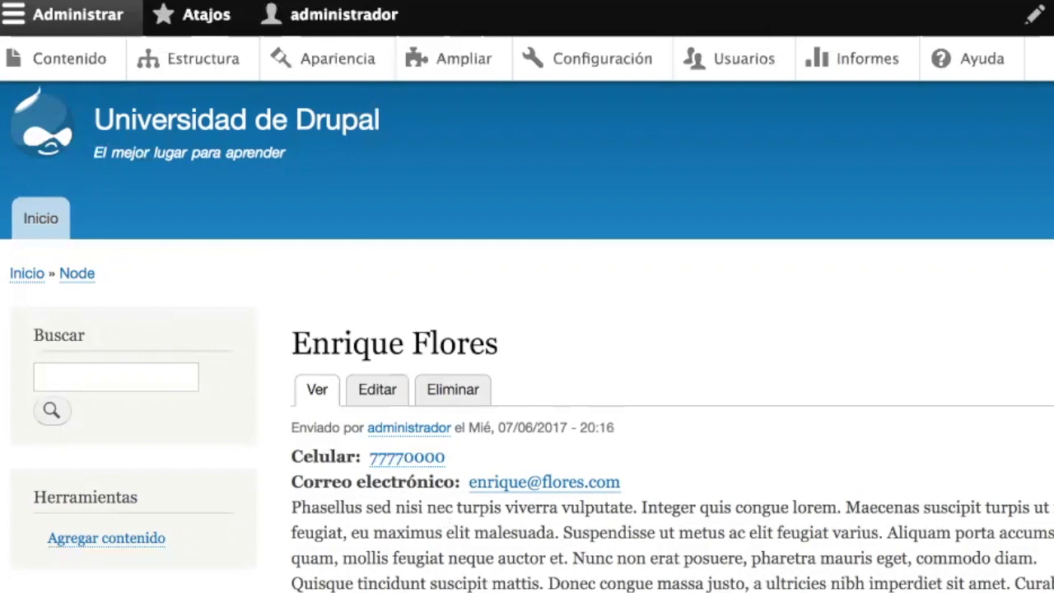
- Return to the Drupal 101 course page and go to Agregar contenido
key(alt+Left)
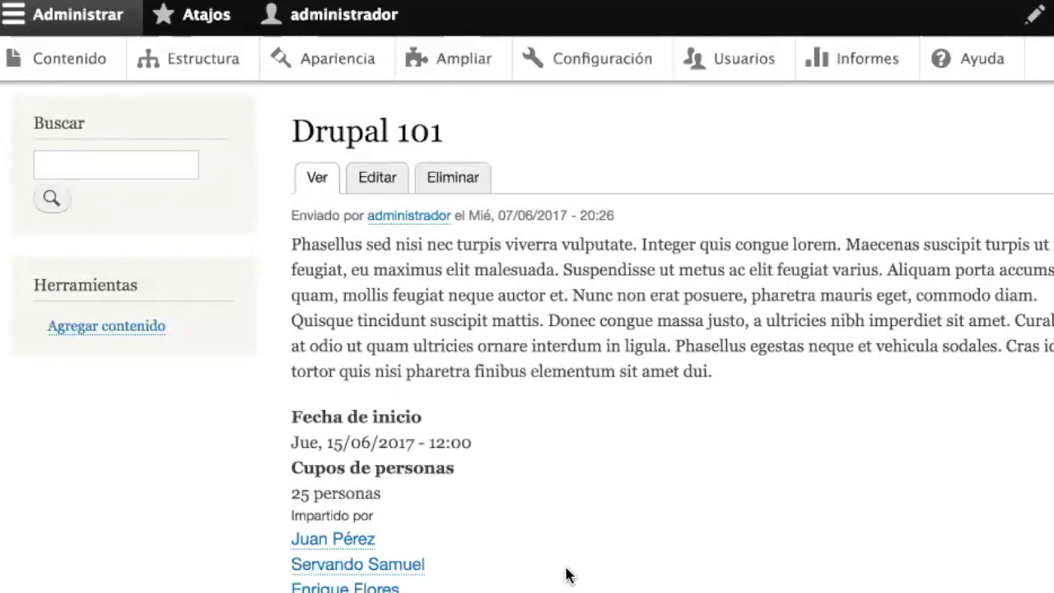
scroll(567, 575, up, 3)
click(115, 463)
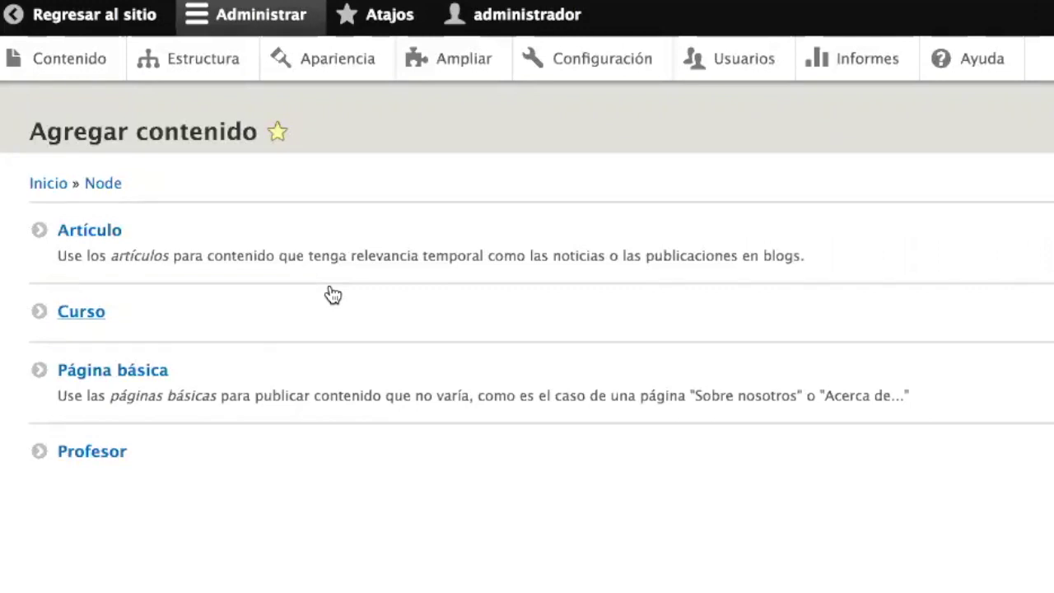
- Start a new Curso named 'Python 101' with the Nam elementum paragraph as description
click(87, 326)
click(130, 212)
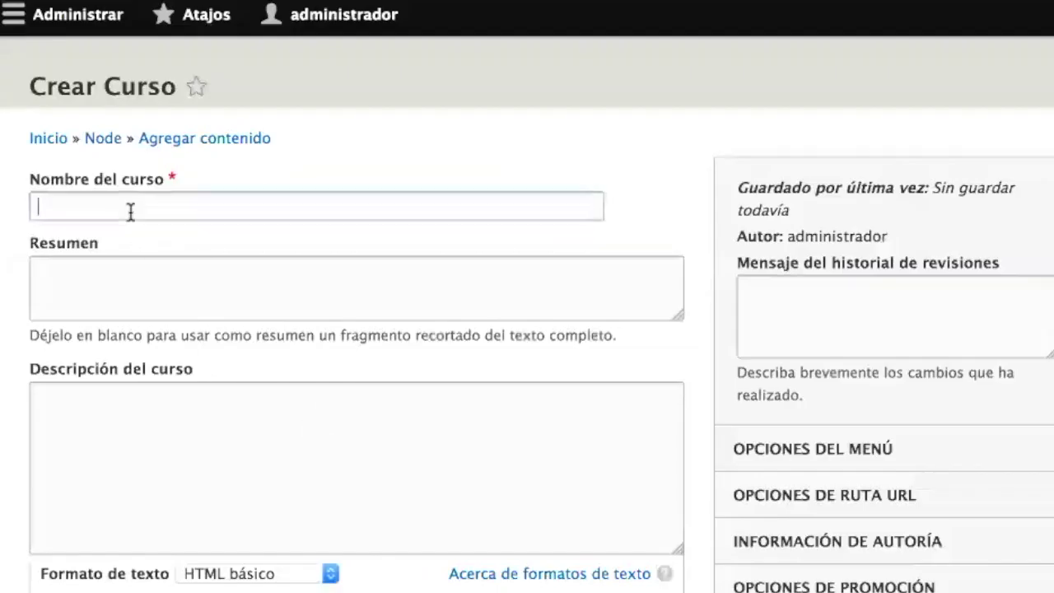
text(P)
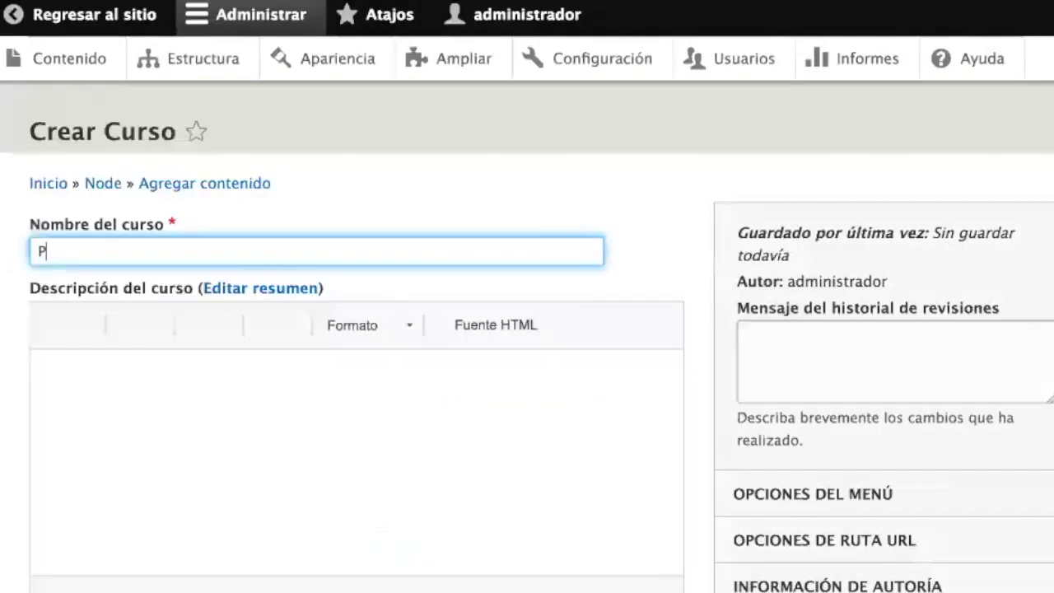
text(ython 101)
scroll(283, 494, down, 3)
scroll(282, 498, down, 3)
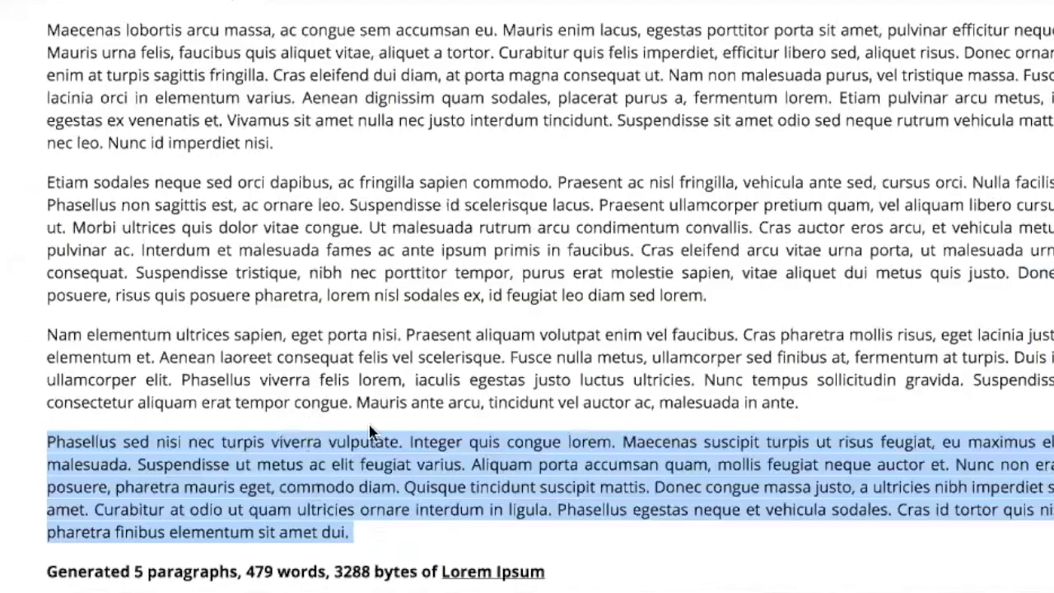
triple_click(4, 321)
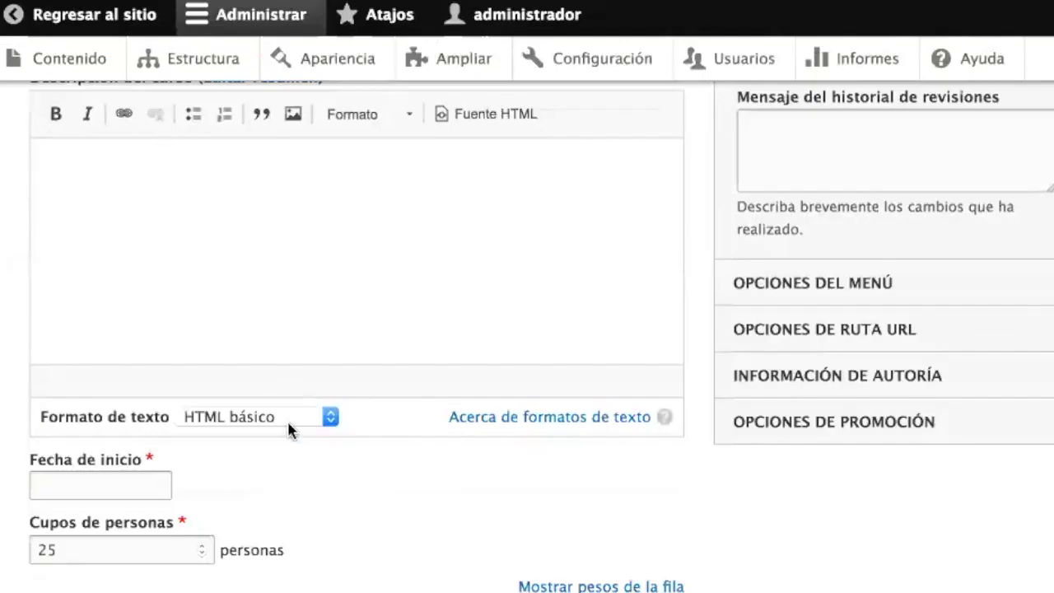
click(157, 247)
text(Nam elementum ultrices sapien, eget porta nisi. Praesent aliquam volutpat enim vel faucibus. Cras pharetra mollis risus, eget lacinia justo elementum et. Aenean laoreet consequat felis vel scelerisque. Fusce nulla metus, ullamcorper sed finibus at, fermentum at turpis. Duis in ullamcorper elit. Phasellus viverra felis lorem, iaculis egestas justo luctus ultricies. Nunc tempus sollicitudin gravida. Suspendisse consectetur aliquam erat tempor congue. Mauris ante arcu, tincidunt vel auctor ac, malesuada in ante.)
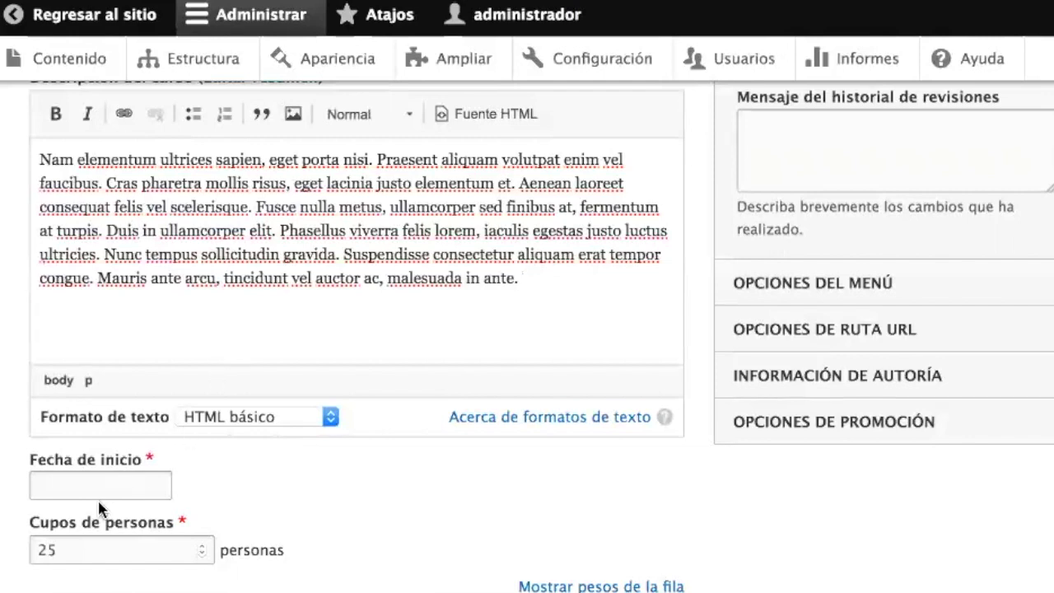
- Set the start date to 15 July 2017 and the places to 20
click(108, 486)
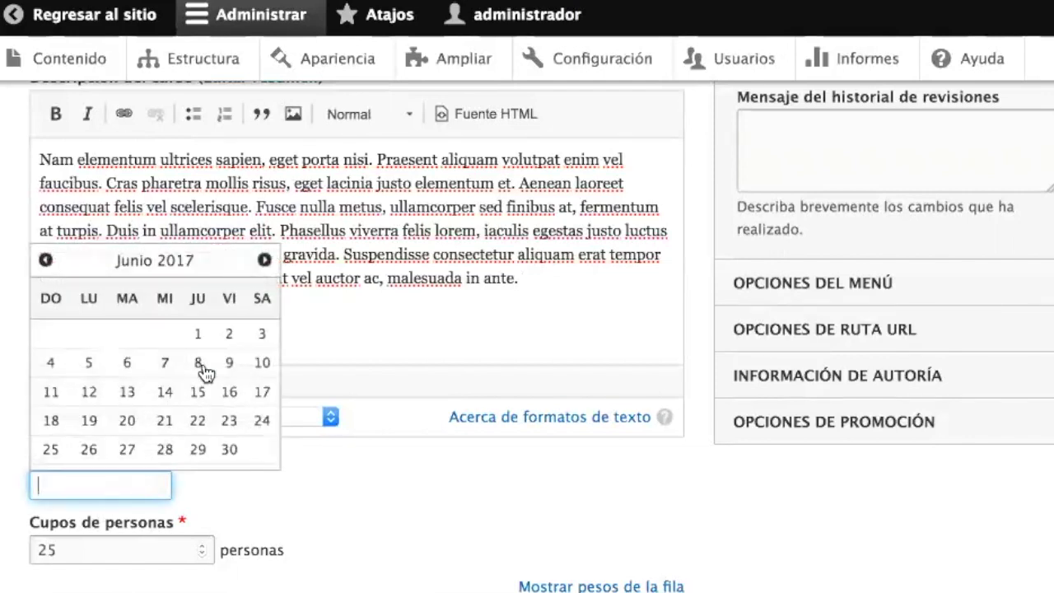
click(264, 260)
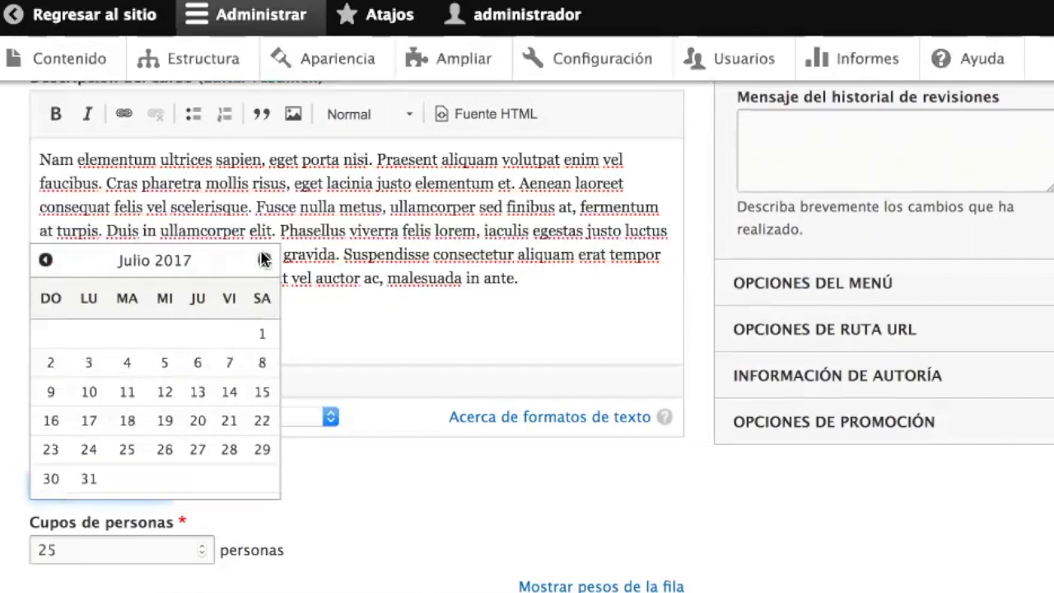
click(258, 394)
click(83, 557)
key(BackSpace)
text(0)
- Assign the suggested instructor and save and publish the Python 101 course
scroll(527, 329, down, 1)
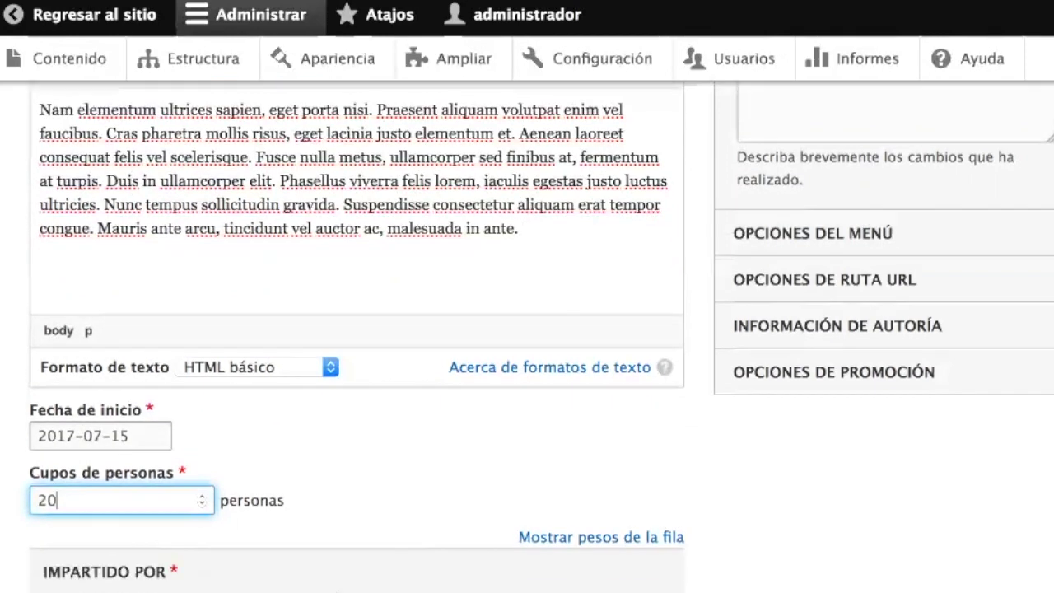
scroll(303, 486, down, 3)
click(261, 436)
text(a)
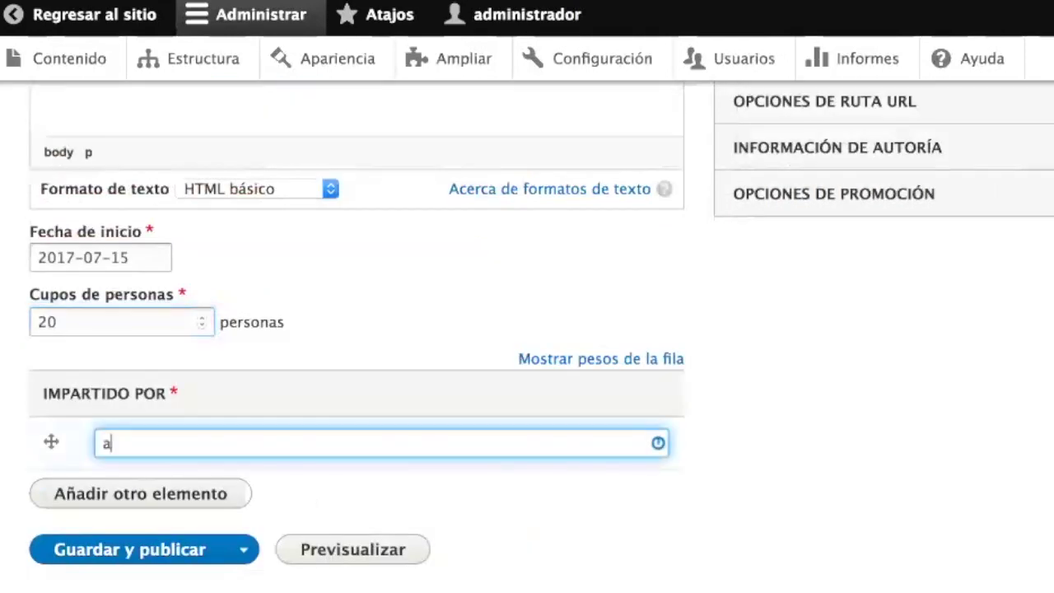
click(241, 476)
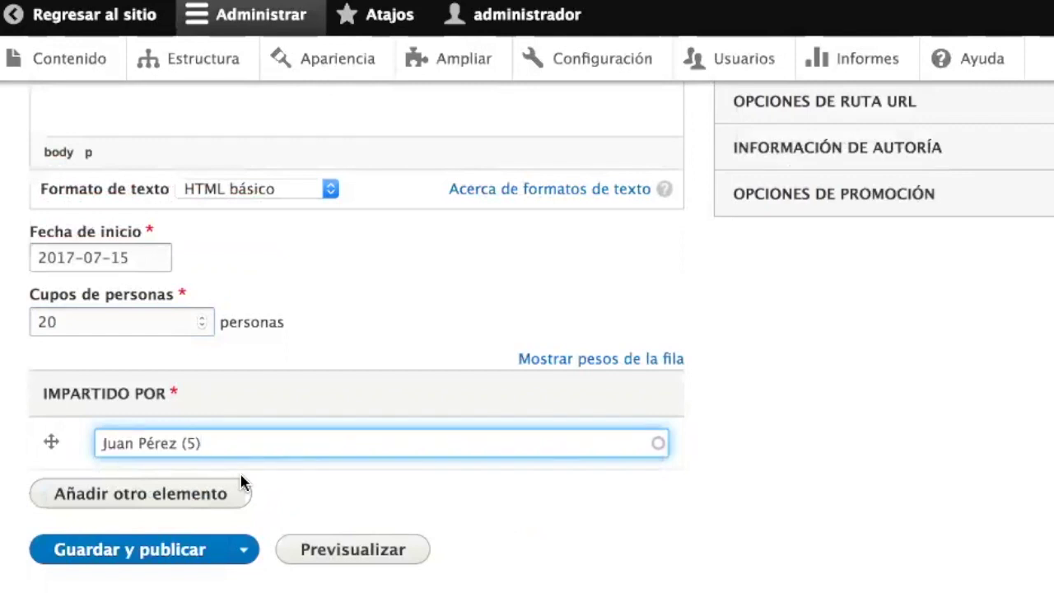
click(154, 558)
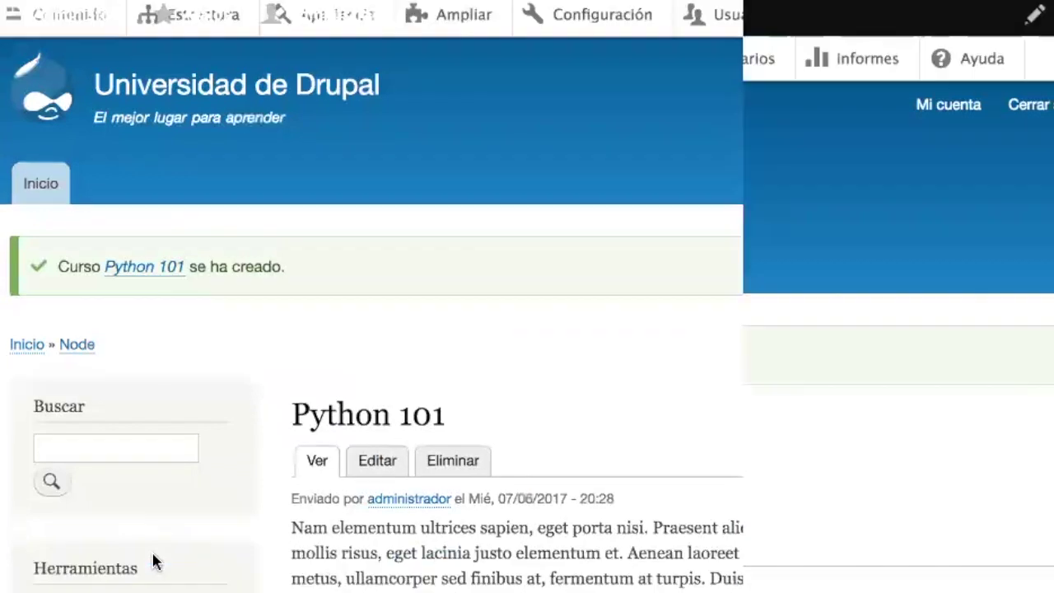
scroll(228, 475, down, 3)
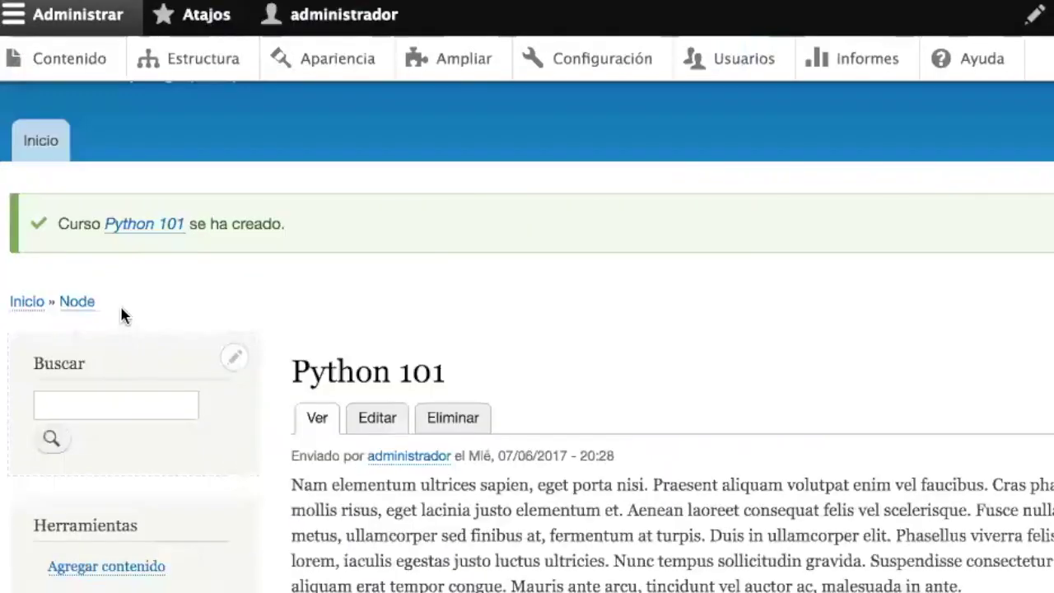
scroll(123, 313, down, 5)
click(102, 317)
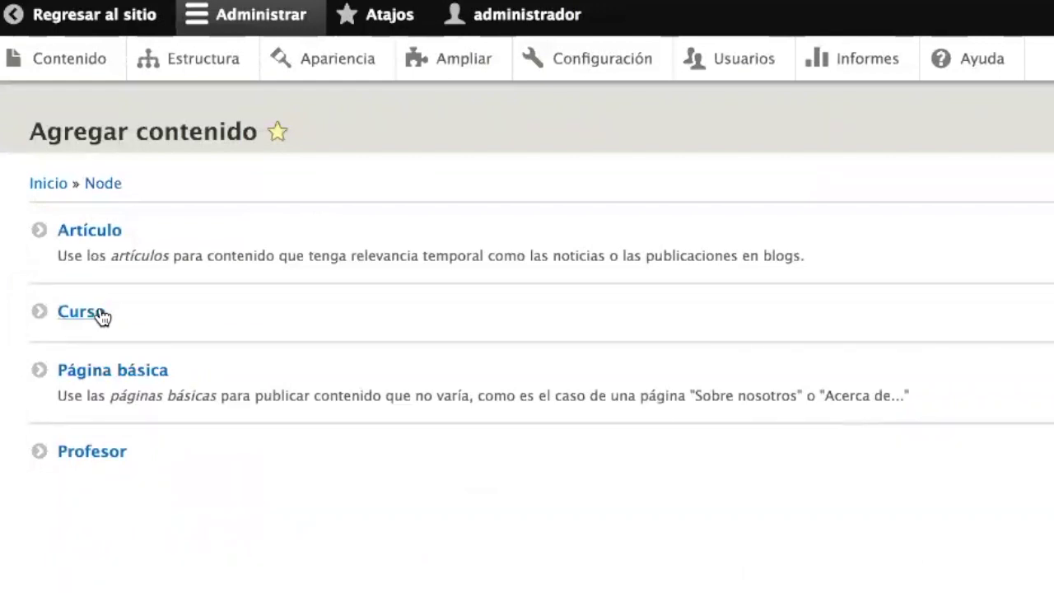
- Start a new Curso named 'Ruby 101'
click(102, 317)
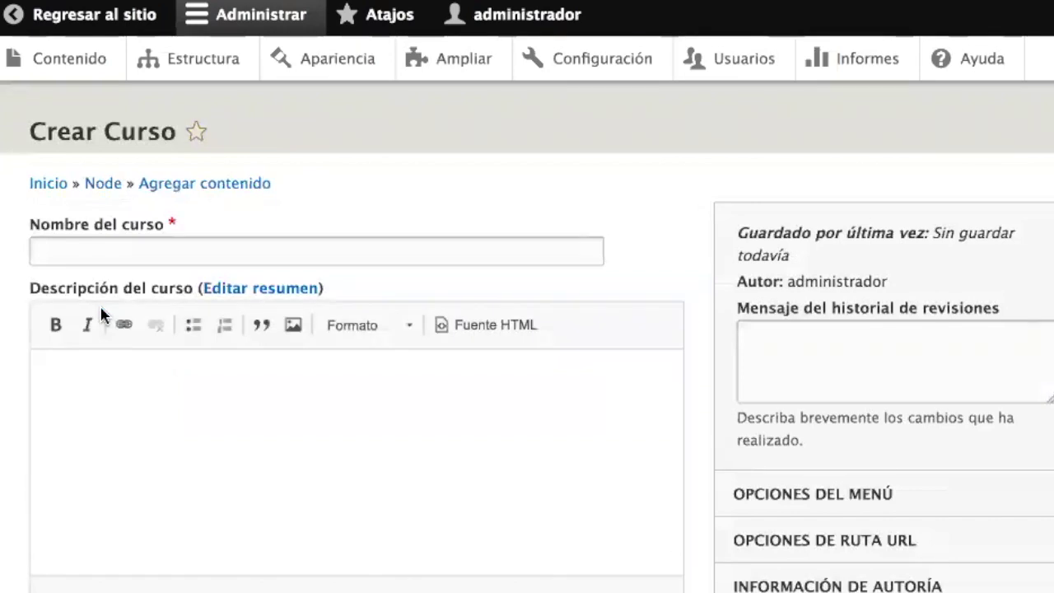
click(127, 255)
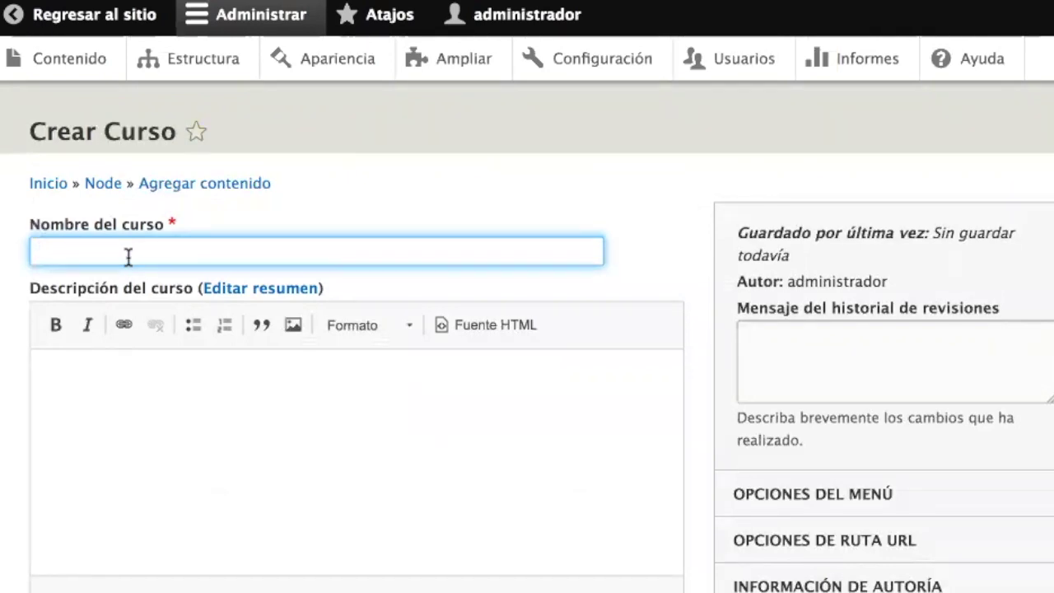
text(Ruby 101)
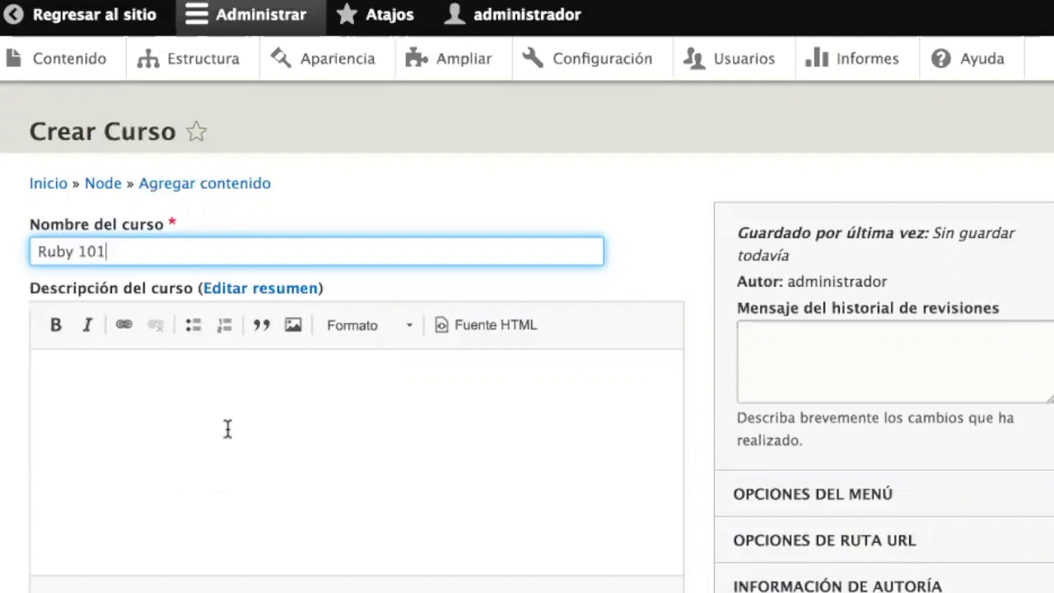
- Copy the Etiam sodales lorem paragraph and paste it as the course description
key(super+Tab)
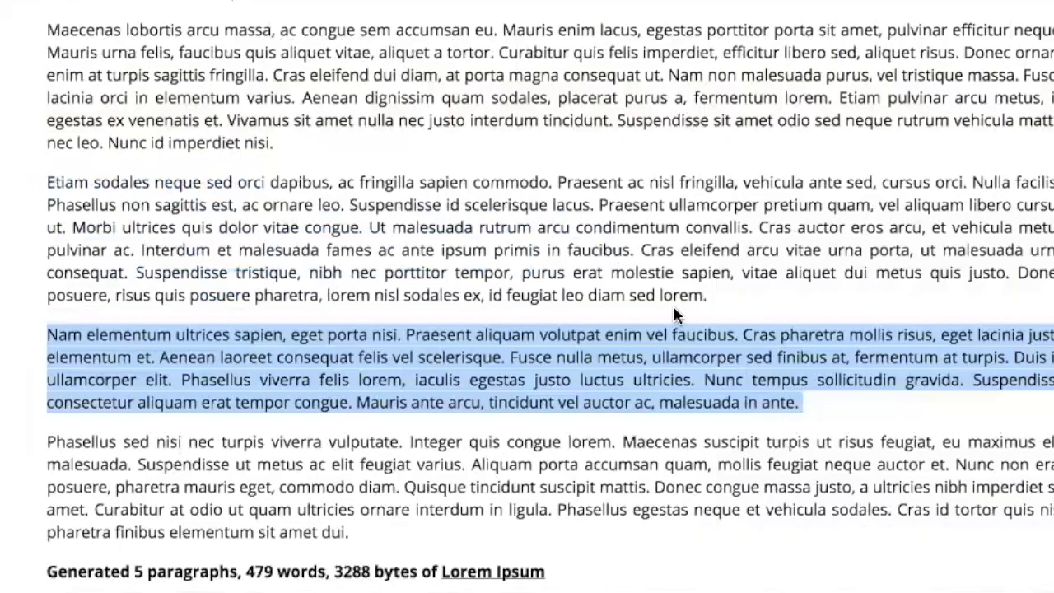
click(713, 305)
drag(713, 305, 38, 188)
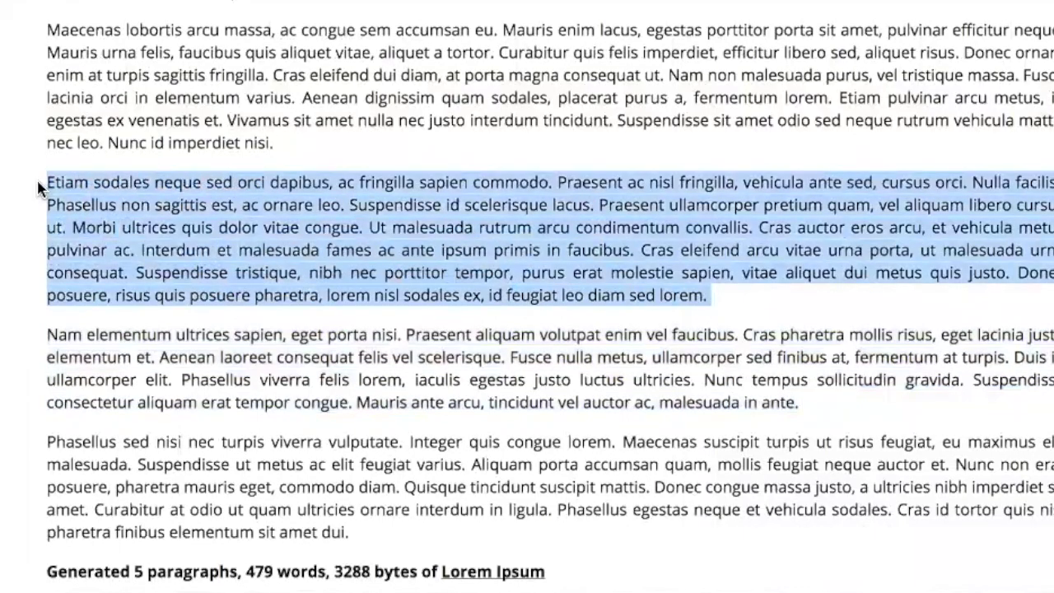
key(super+c)
key(super+Tab)
click(219, 386)
key(super+v)
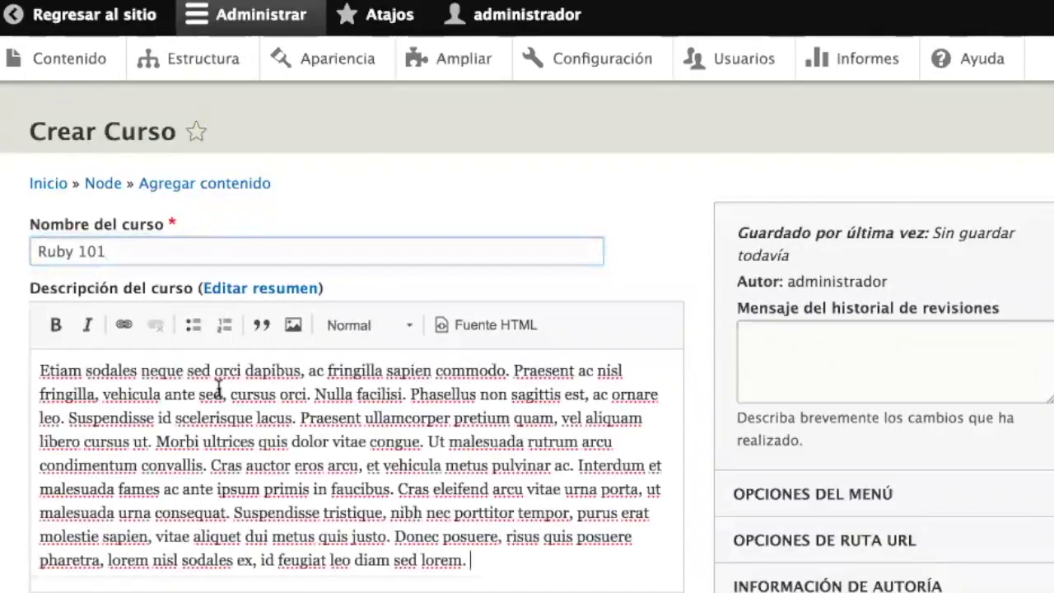
- Set the start date to 15 August 2017 and assign the suggested instructor
scroll(219, 389, down, 3)
click(85, 283)
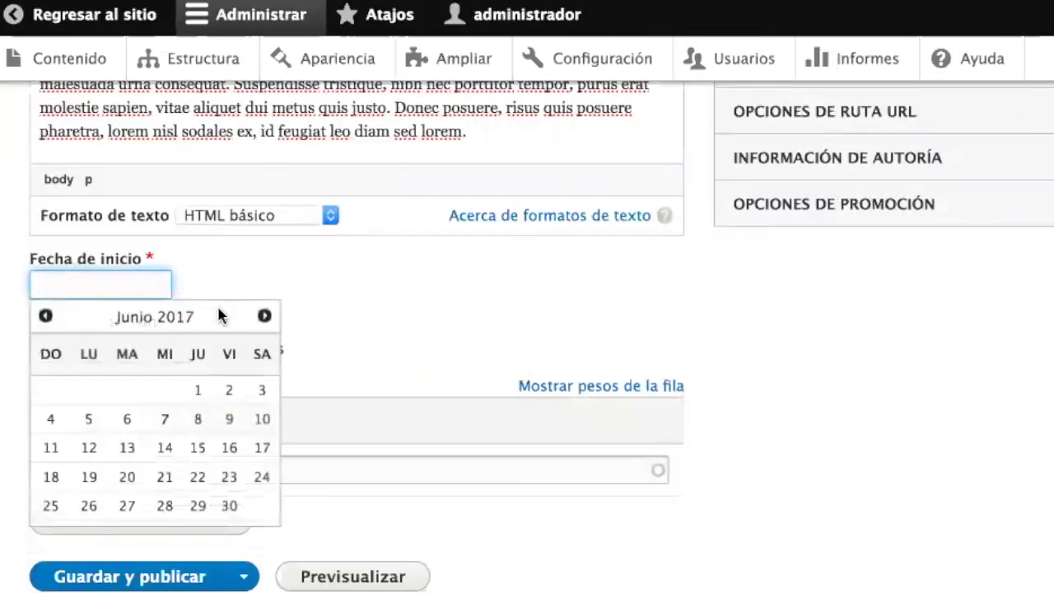
click(264, 318)
click(264, 318)
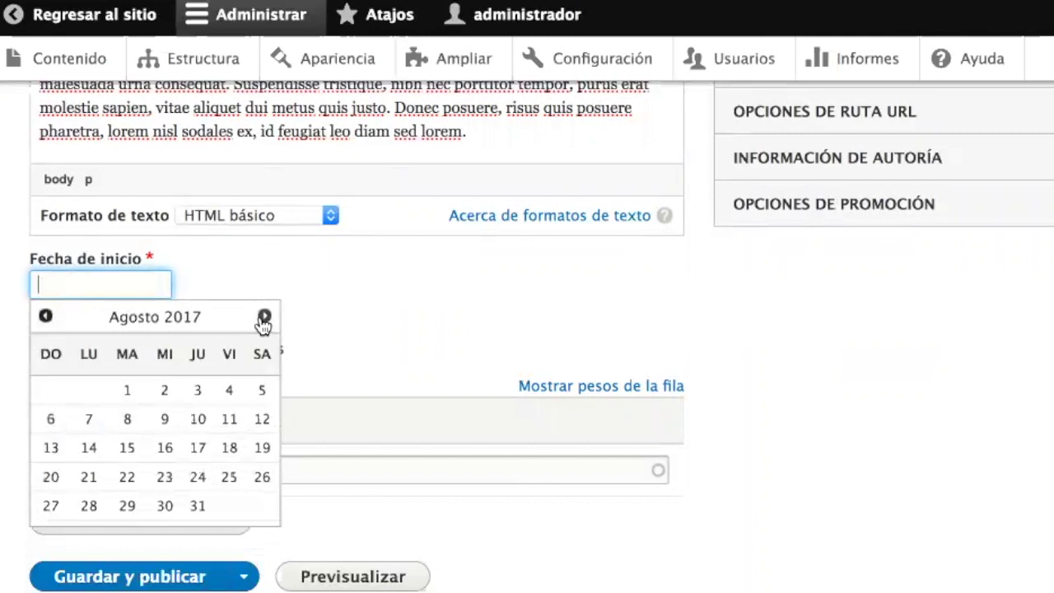
click(125, 453)
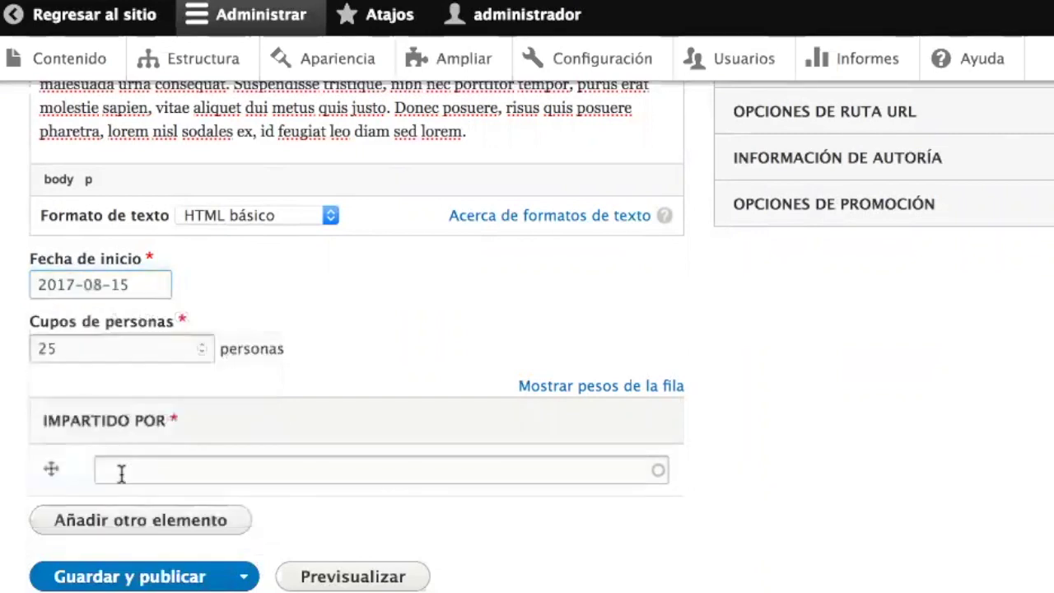
click(142, 476)
text(a)
click(146, 499)
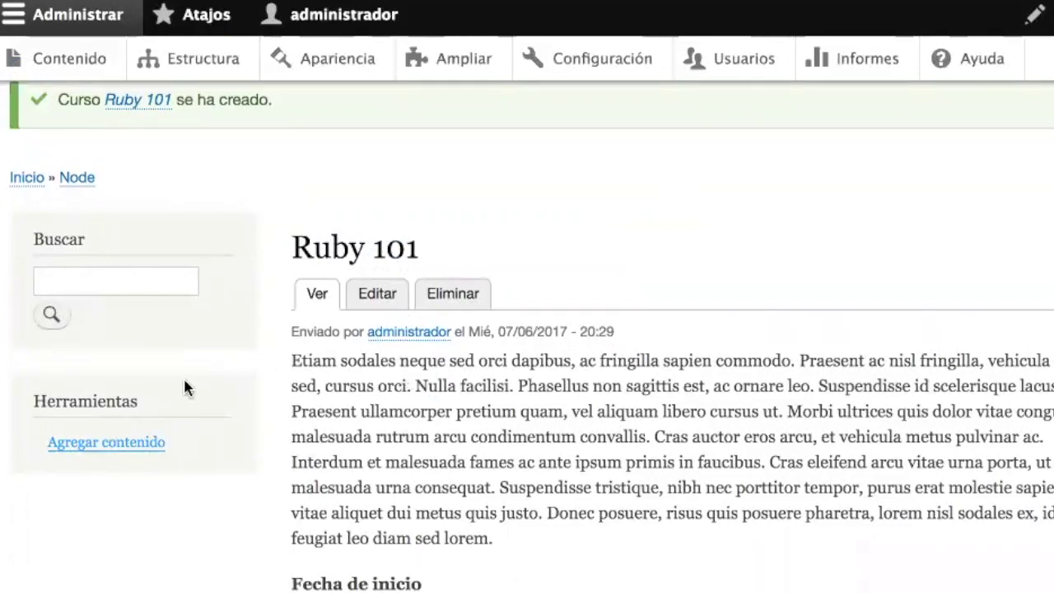
click(152, 443)
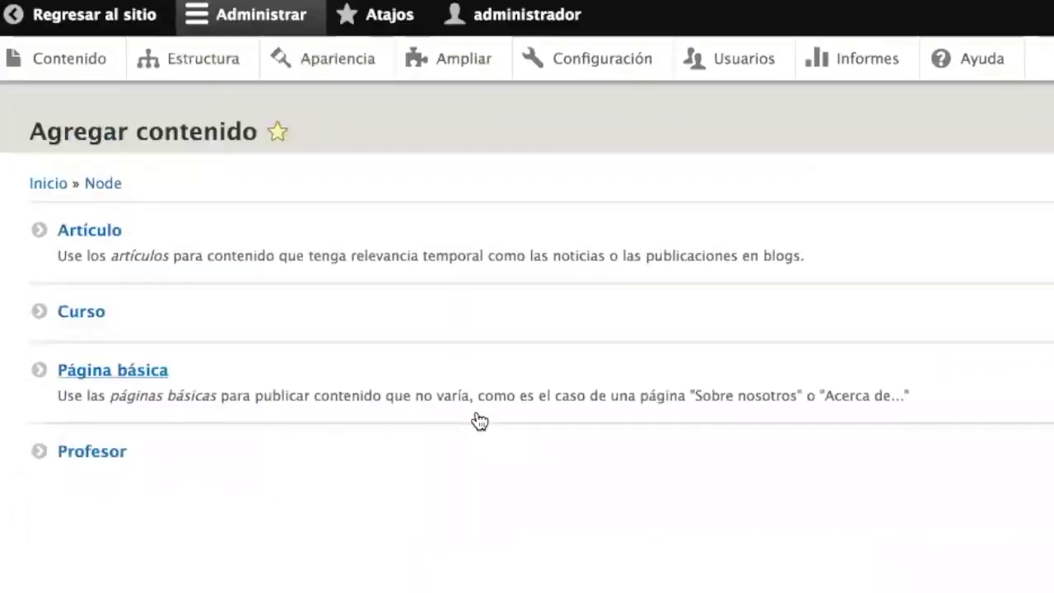
- Start a new Curso 'Drupal 102' with the Maecenas lobortis paragraph as description
click(397, 328)
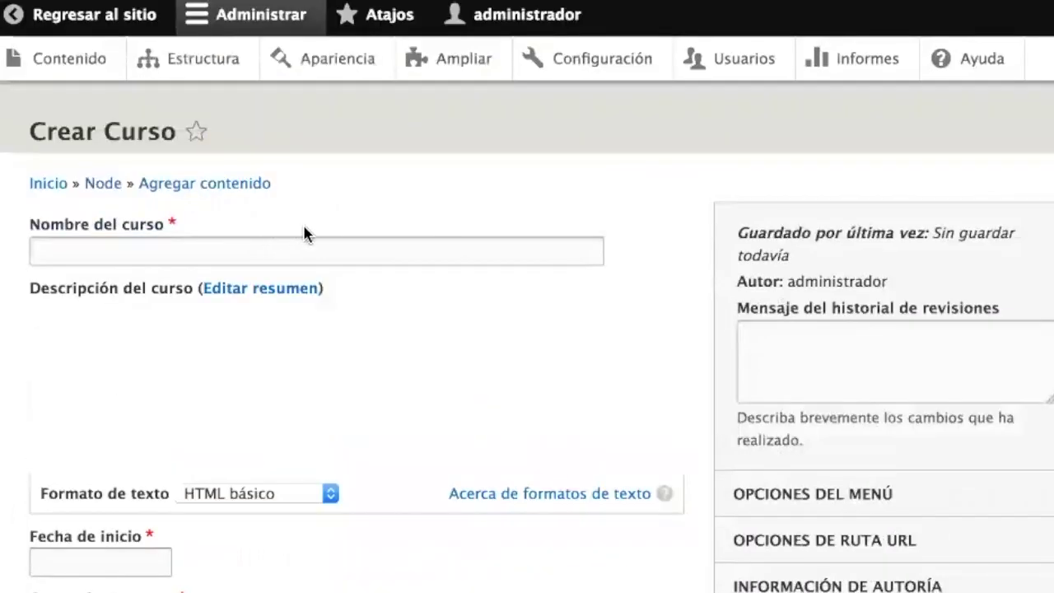
click(324, 249)
text(Drupa)
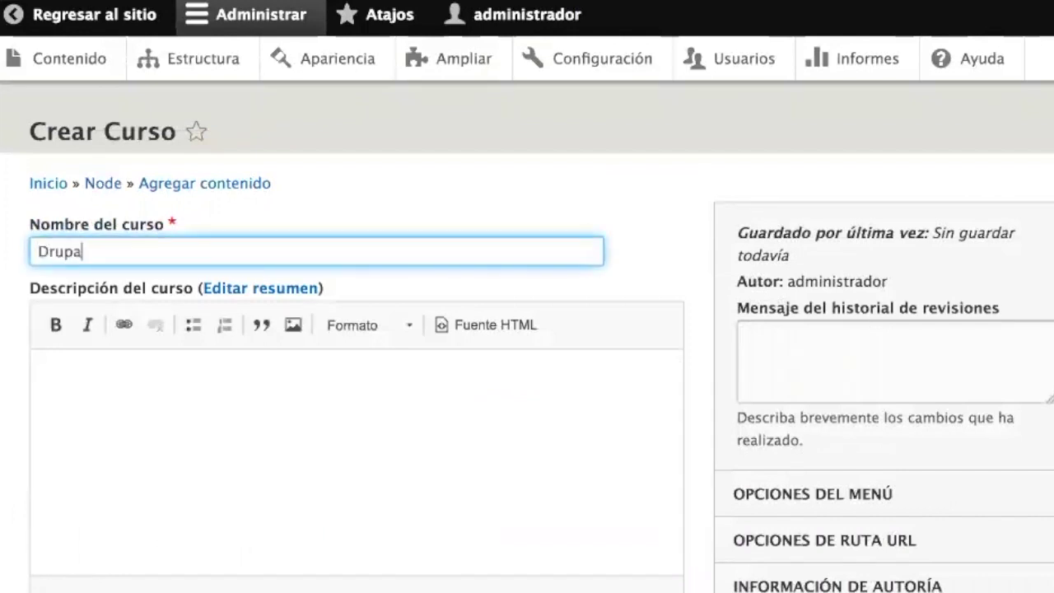
text(l 102)
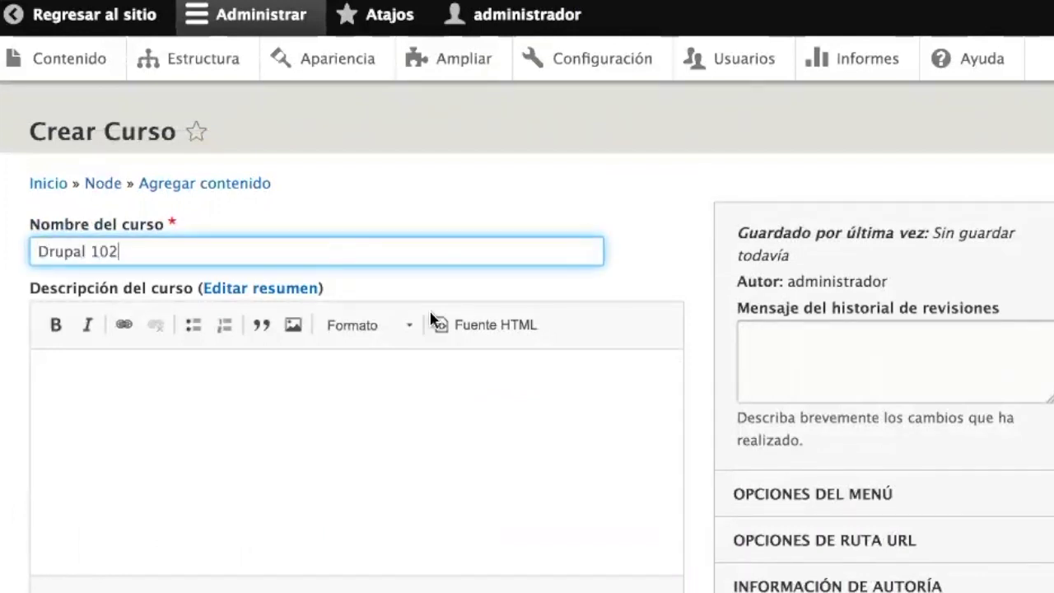
key(ctrl+Tab)
drag(295, 136, 45, 37)
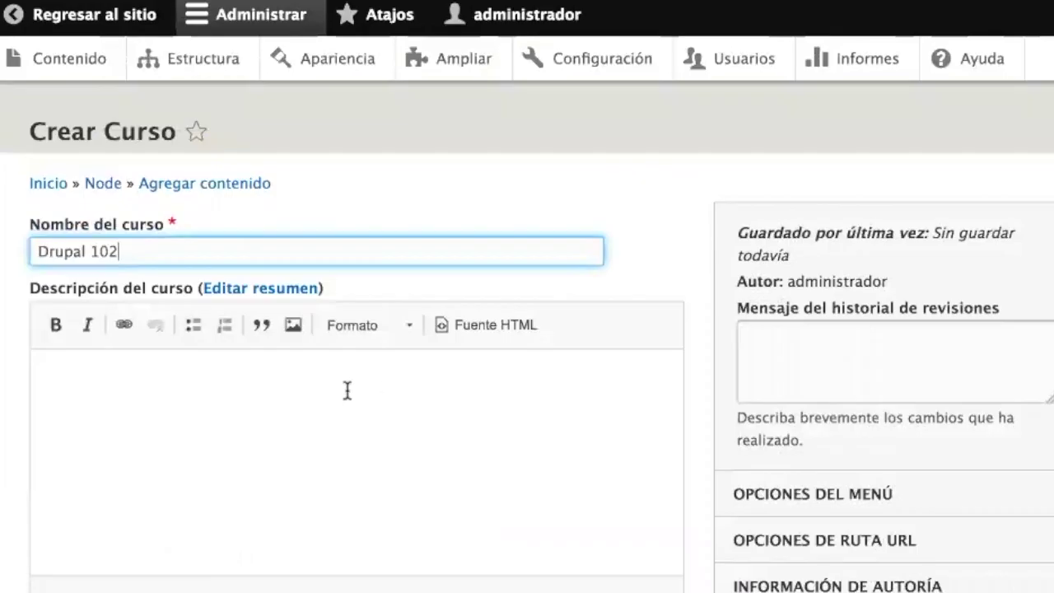
click(294, 395)
key(super+v)
- Set the start date to 15 May 2017
scroll(293, 396, down, 5)
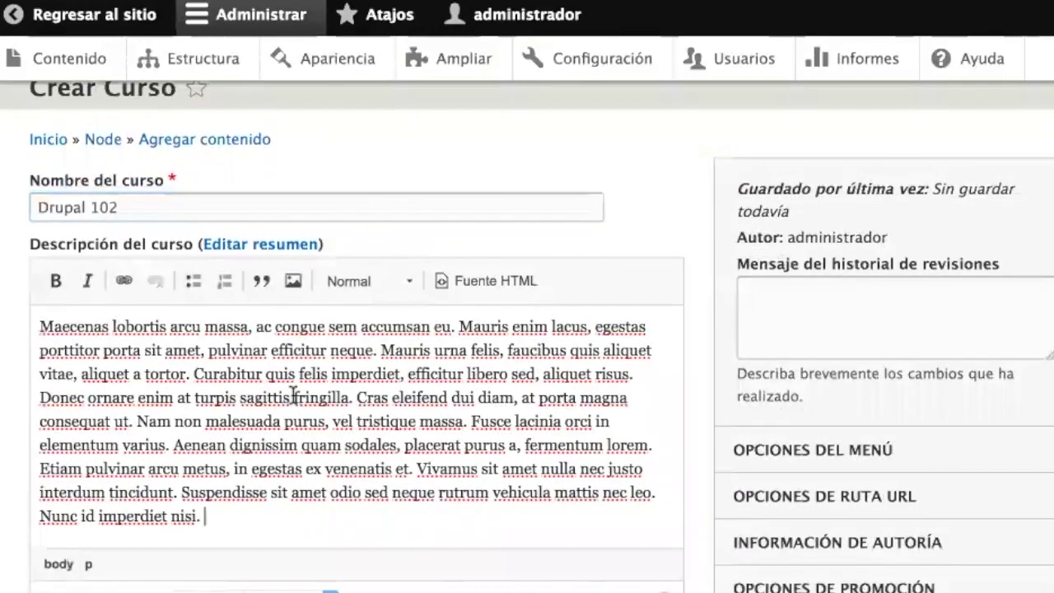
click(107, 393)
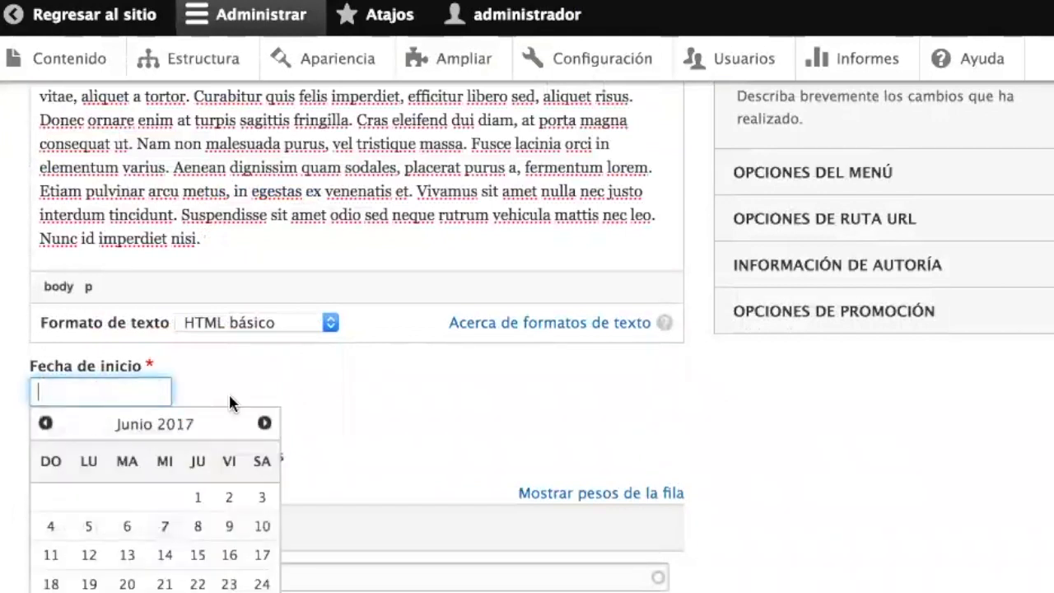
click(46, 422)
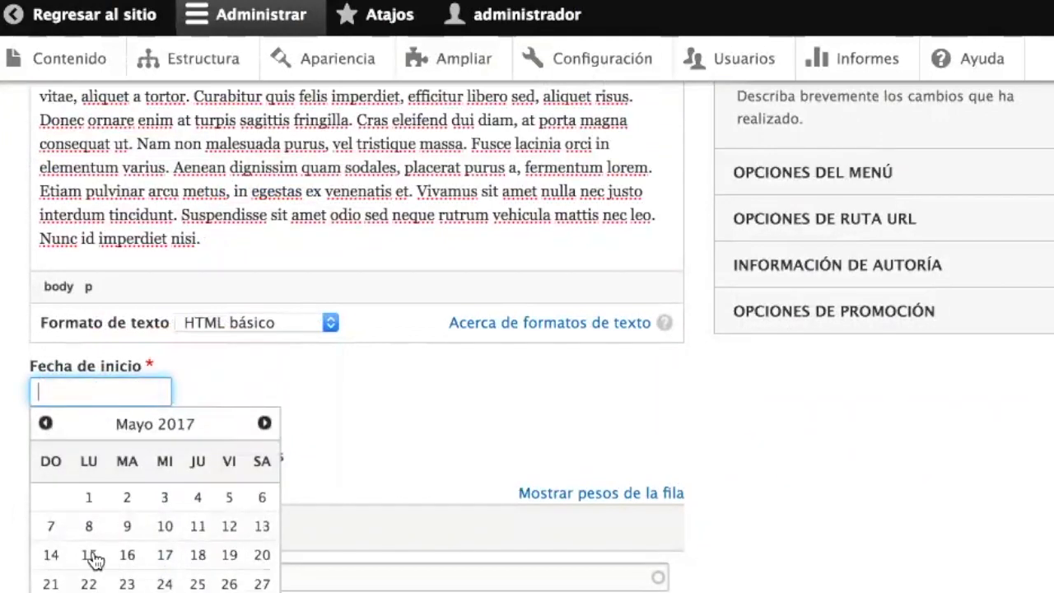
click(91, 556)
- Add two teachers in Impartido por and save and publish the course
scroll(294, 442, down, 1)
click(138, 541)
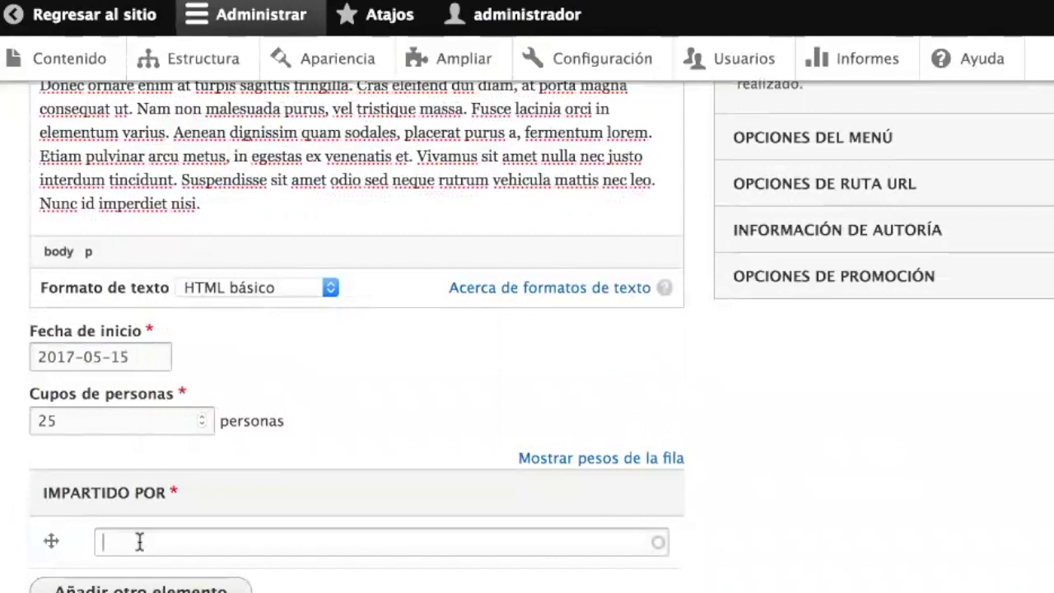
text(e)
click(144, 574)
click(99, 587)
scroll(330, 459, down, 1)
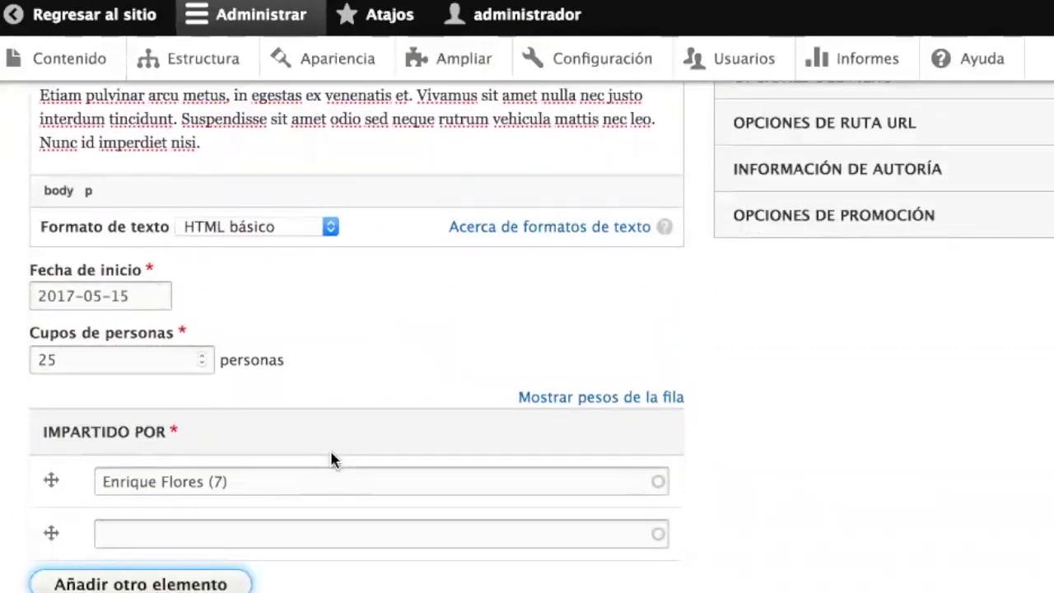
click(201, 535)
text(a)
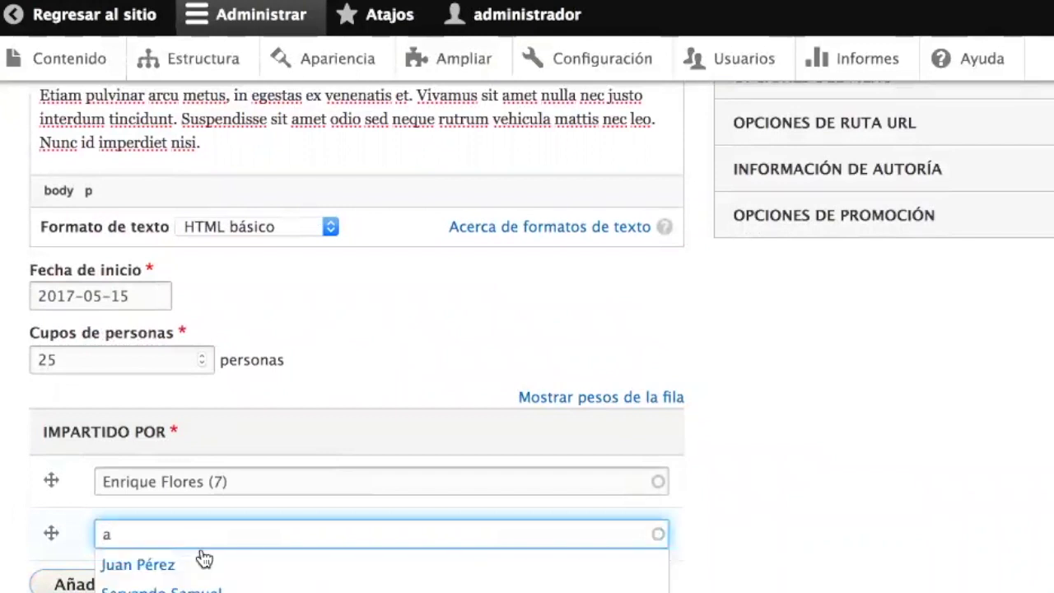
click(157, 586)
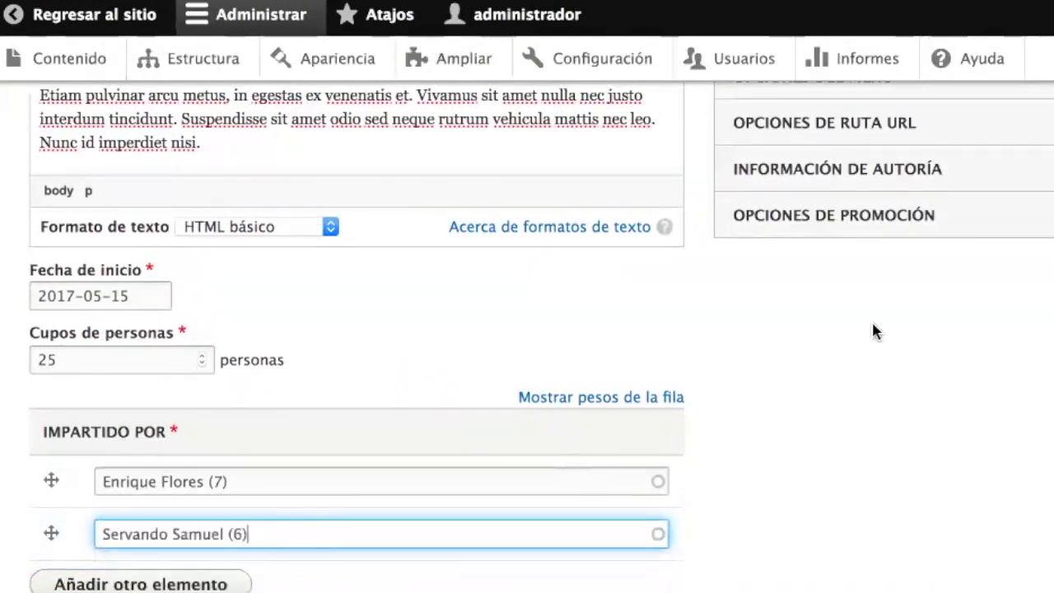
scroll(993, 406, down, 2)
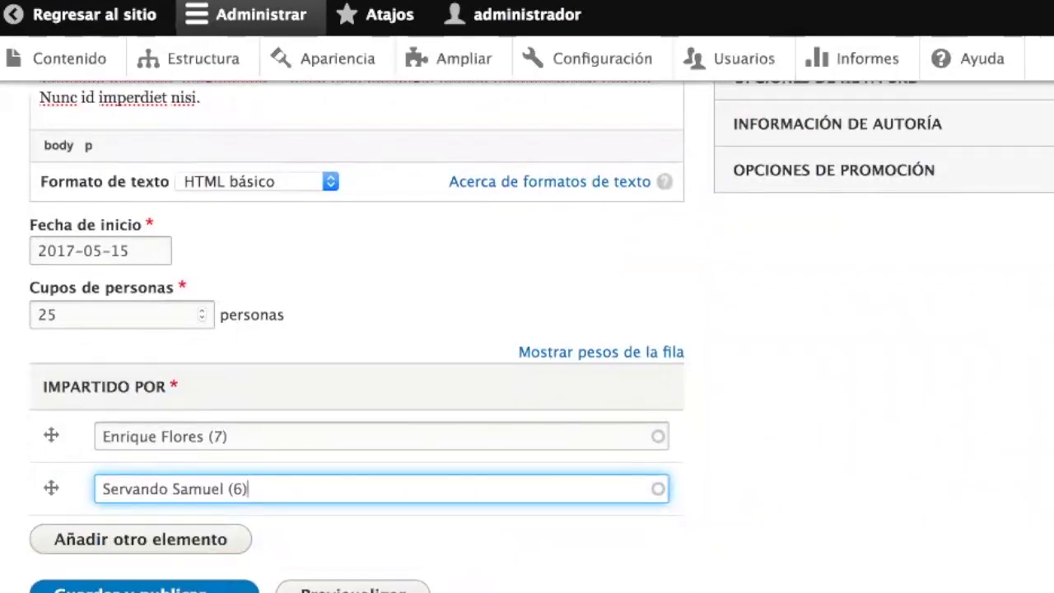
scroll(803, 424, down, 2)
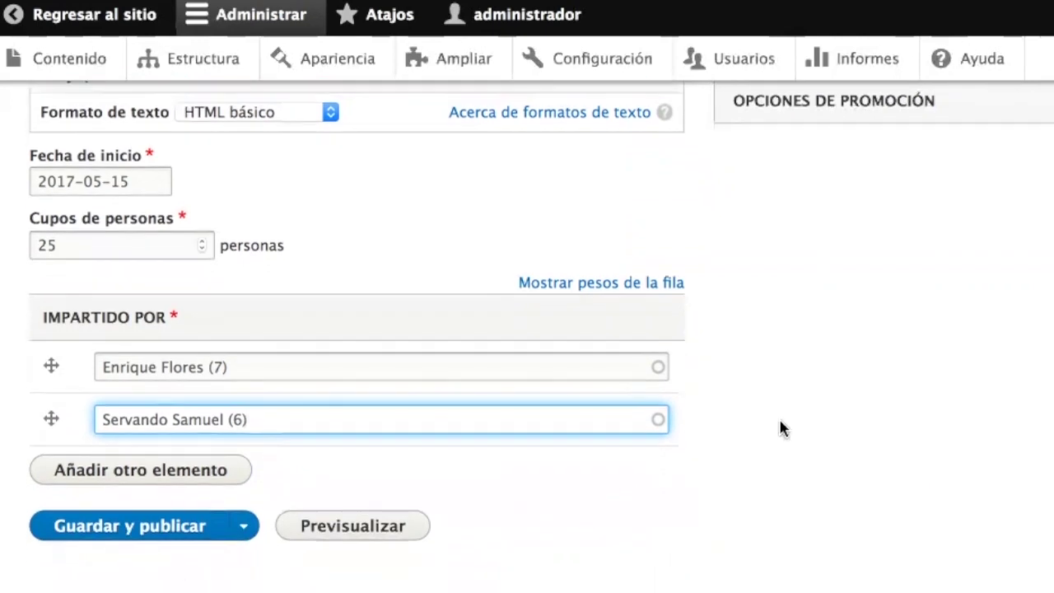
click(101, 529)
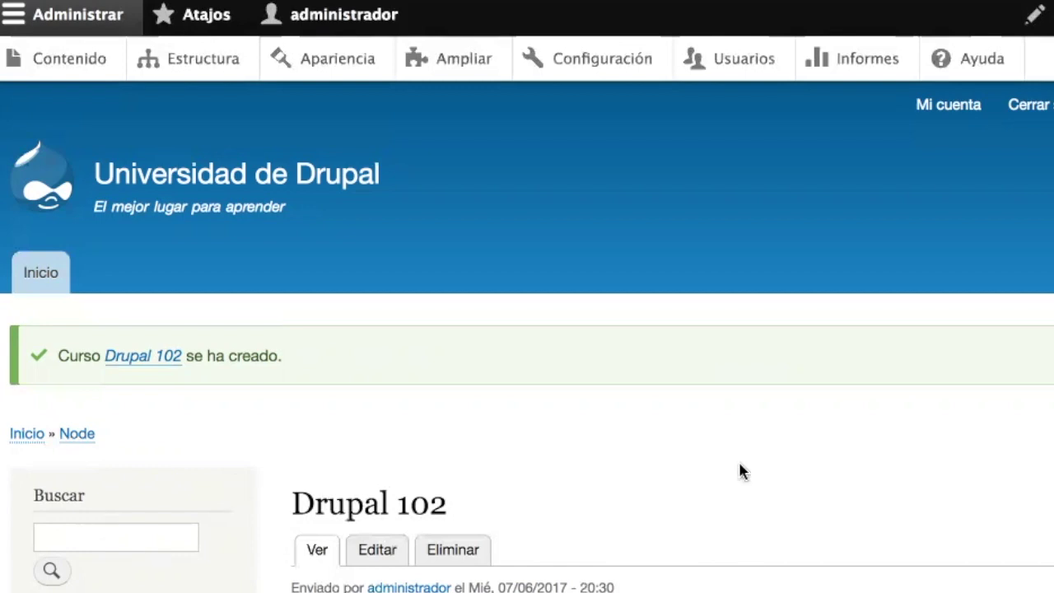
- Scroll through the new Drupal 102 course page and back to the top
scroll(738, 470, down, 7)
scroll(739, 470, up, 4)
scroll(739, 466, up, 3)
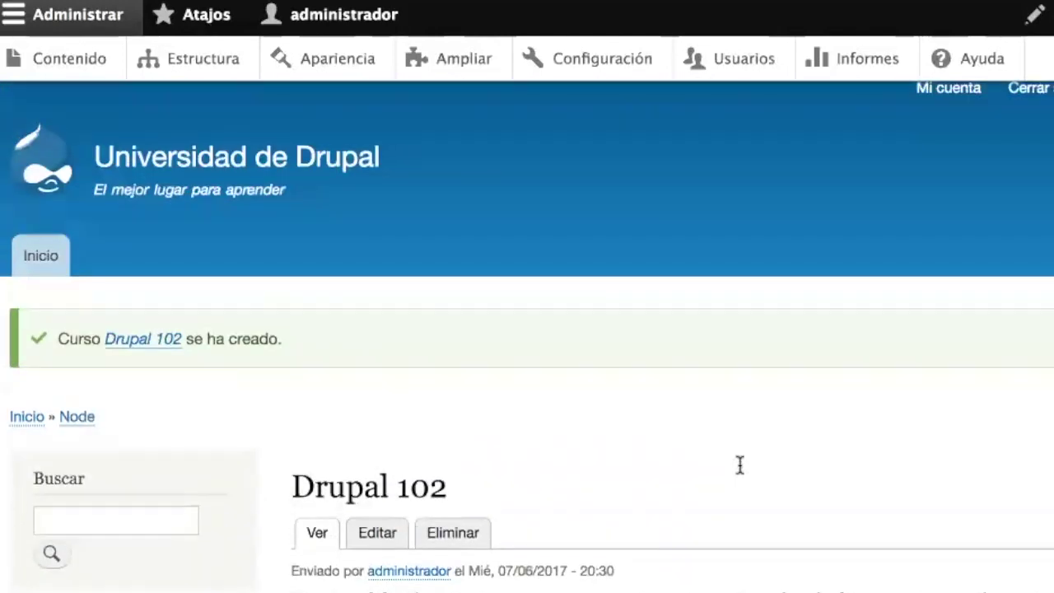
- Open Contenido and scroll the table listing Drupal 102, Ruby 101, Python 101 and Drupal 101
click(64, 69)
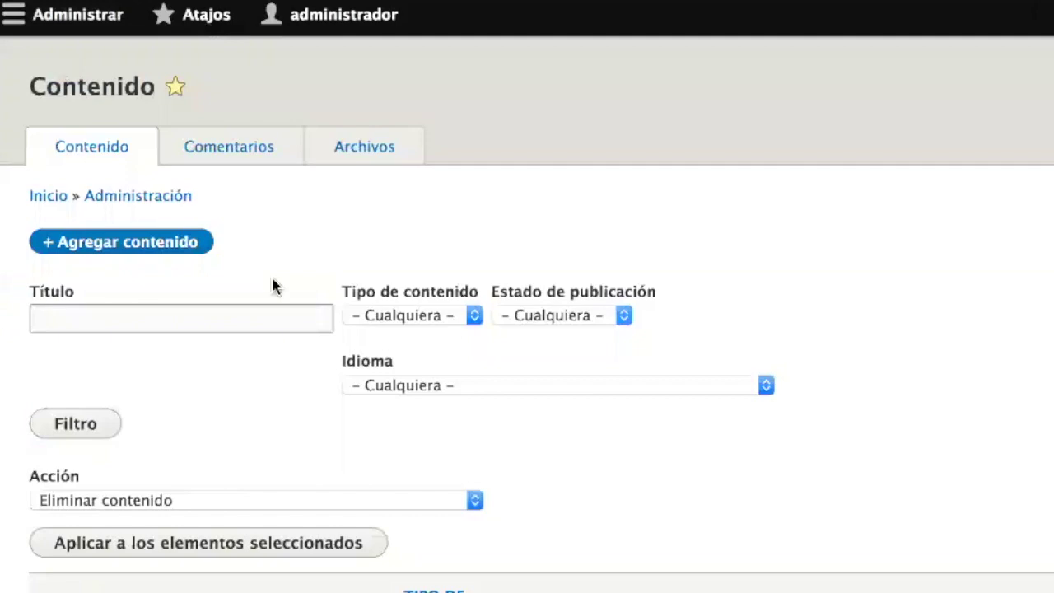
scroll(556, 403, down, 5)
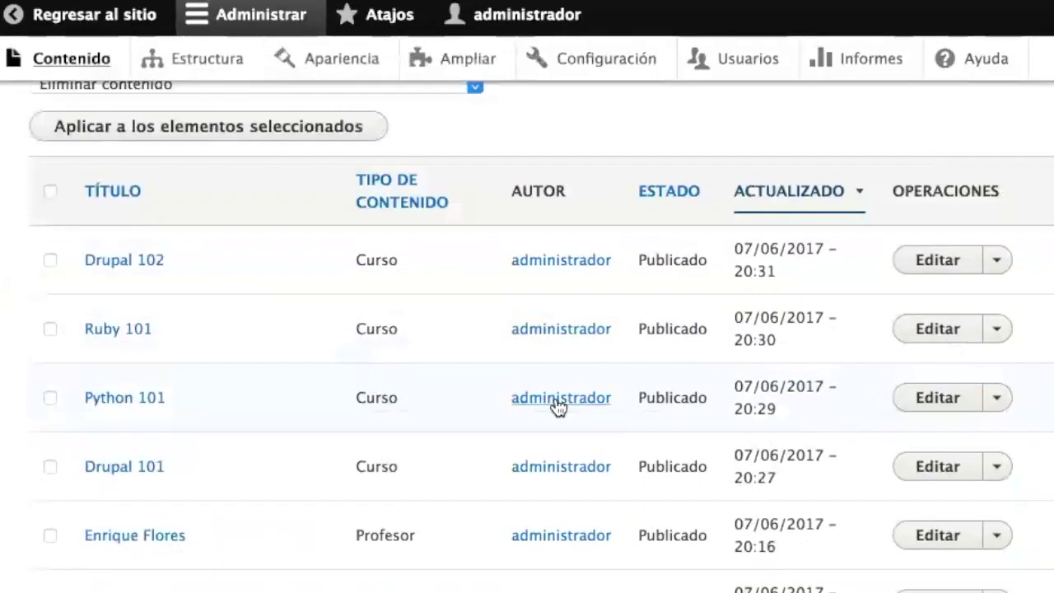
scroll(444, 515, down, 2)
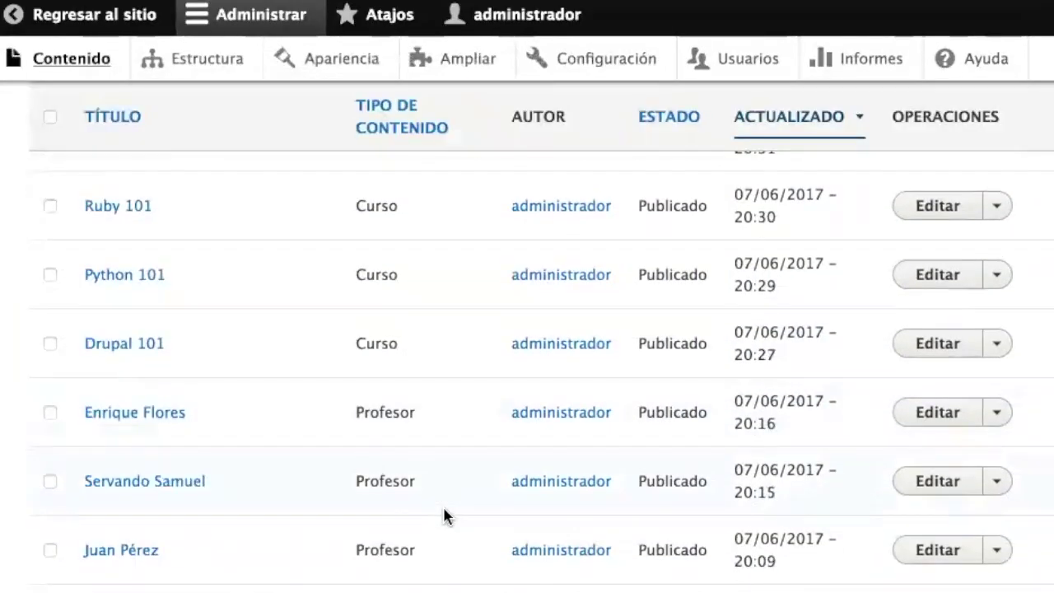
scroll(444, 515, down, 5)
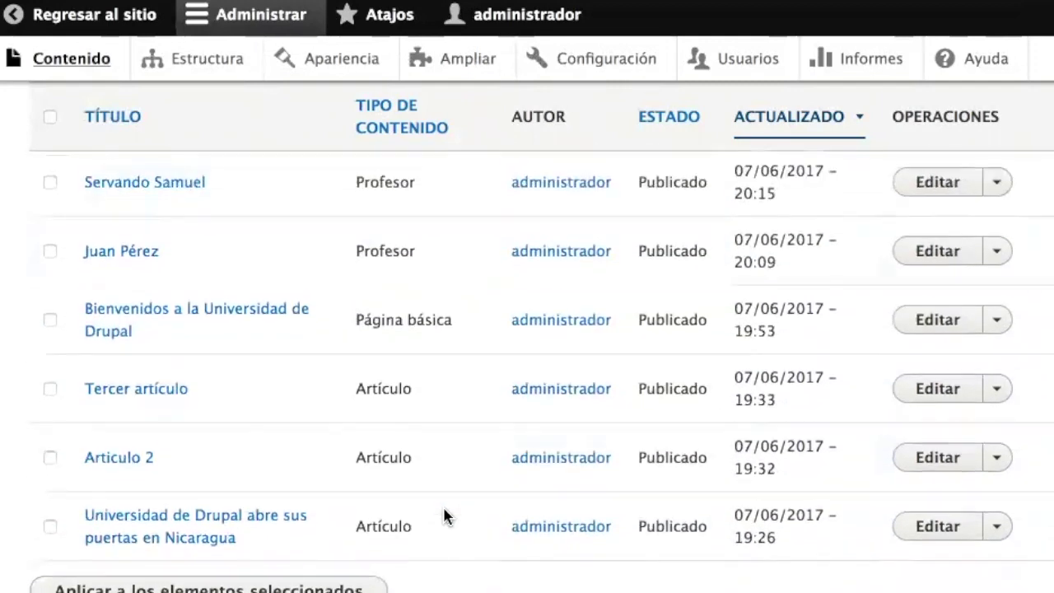
scroll(444, 516, up, 3)
scroll(442, 516, down, 5)
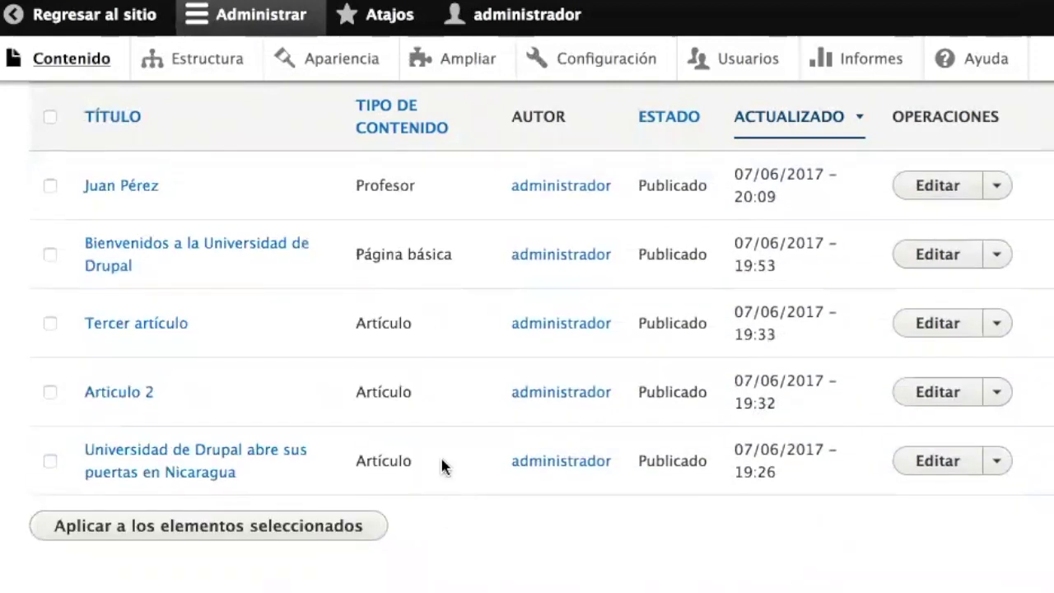
scroll(508, 383, up, 2)
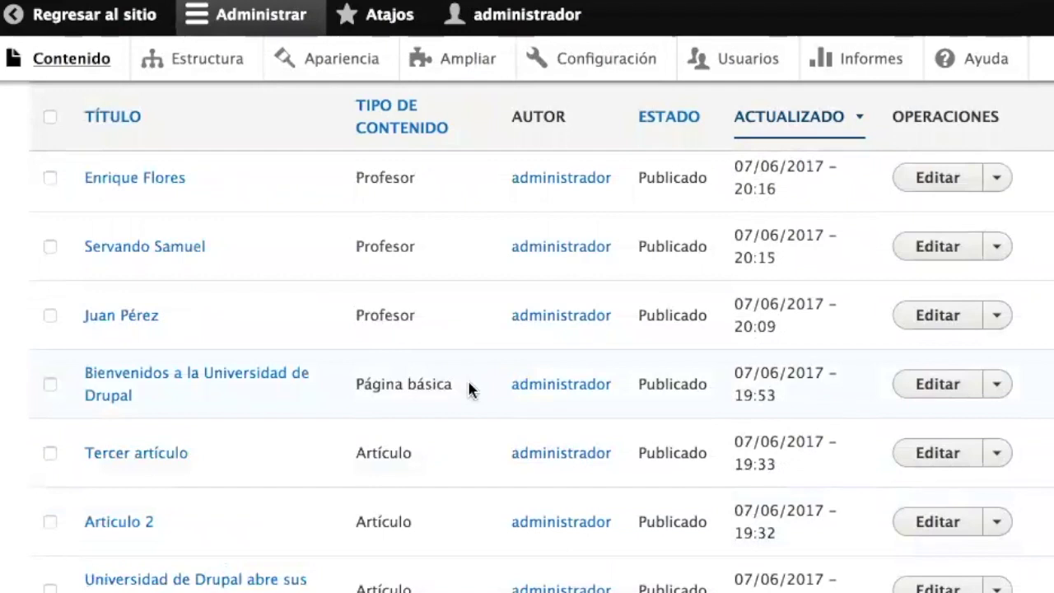
scroll(487, 313, up, 2)
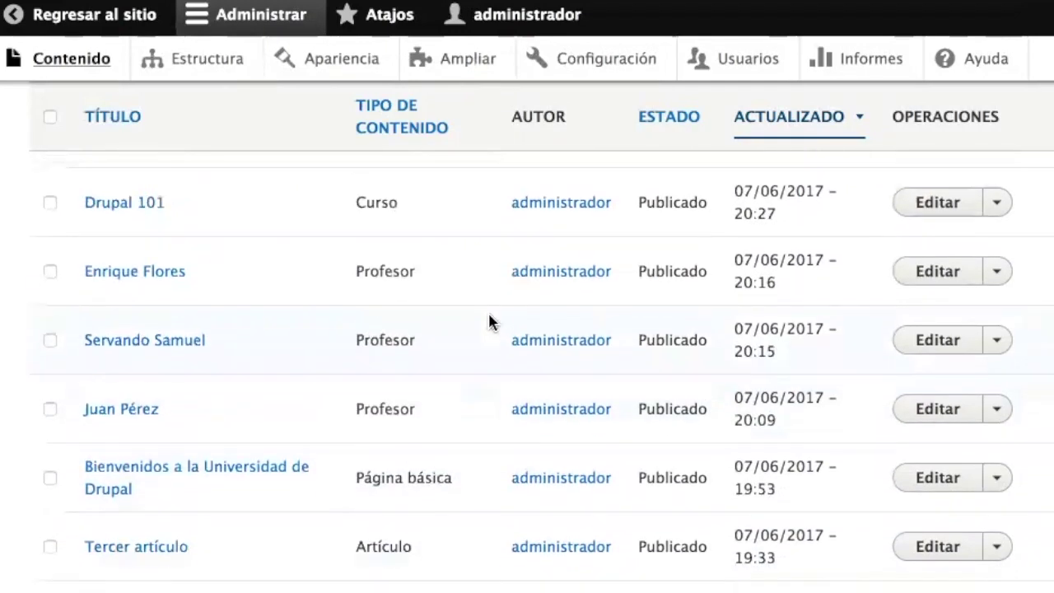
scroll(447, 357, up, 2)
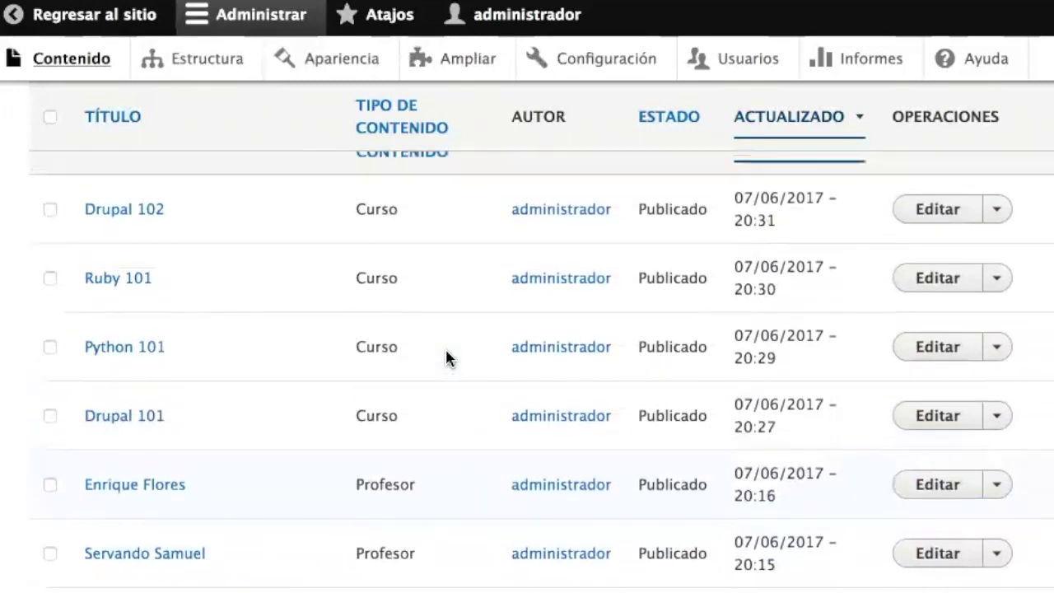
scroll(447, 356, down, 3)
scroll(445, 319, up, 8)
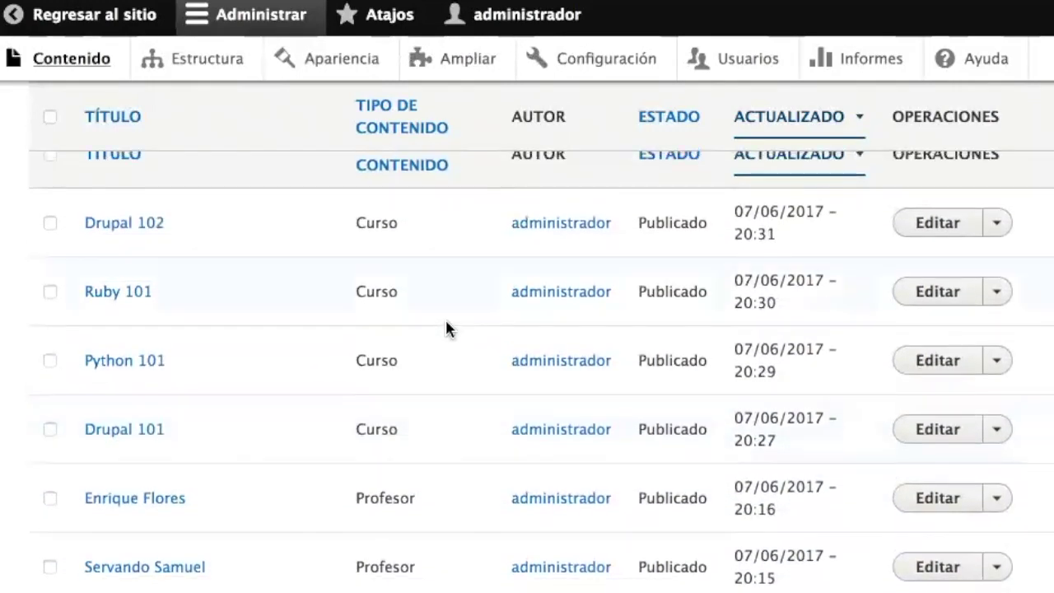
scroll(446, 328, up, 2)
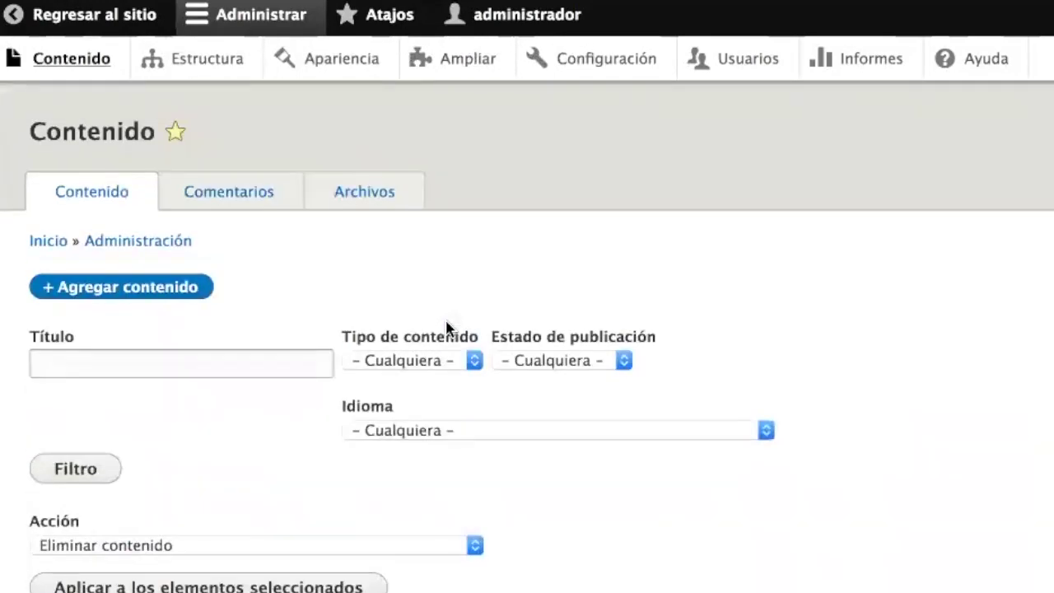
- Leave the admin pages for the site and get back to the Estructura page
click(58, 27)
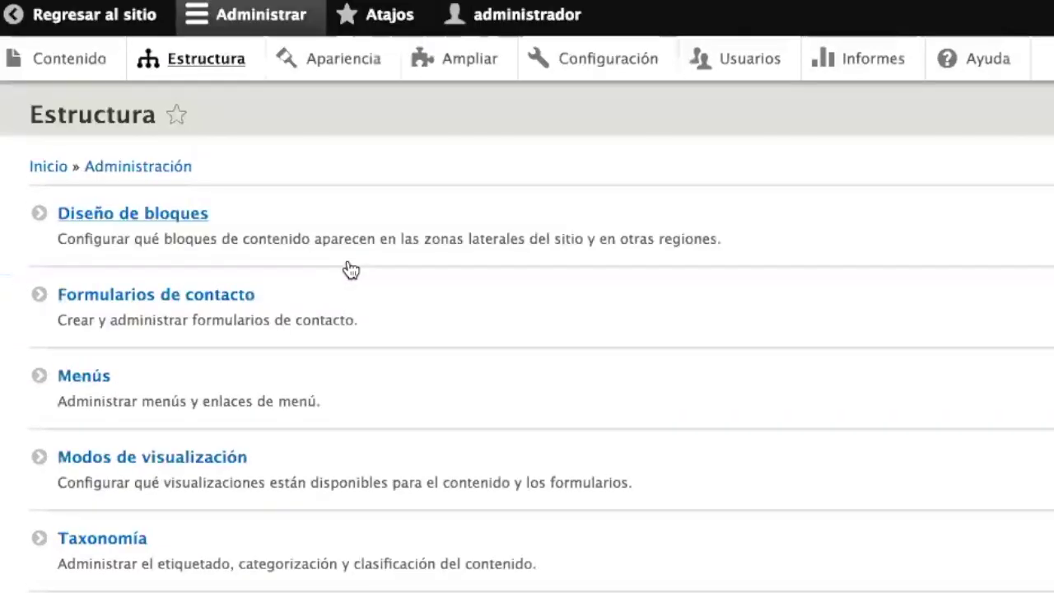
scroll(348, 271, down, 3)
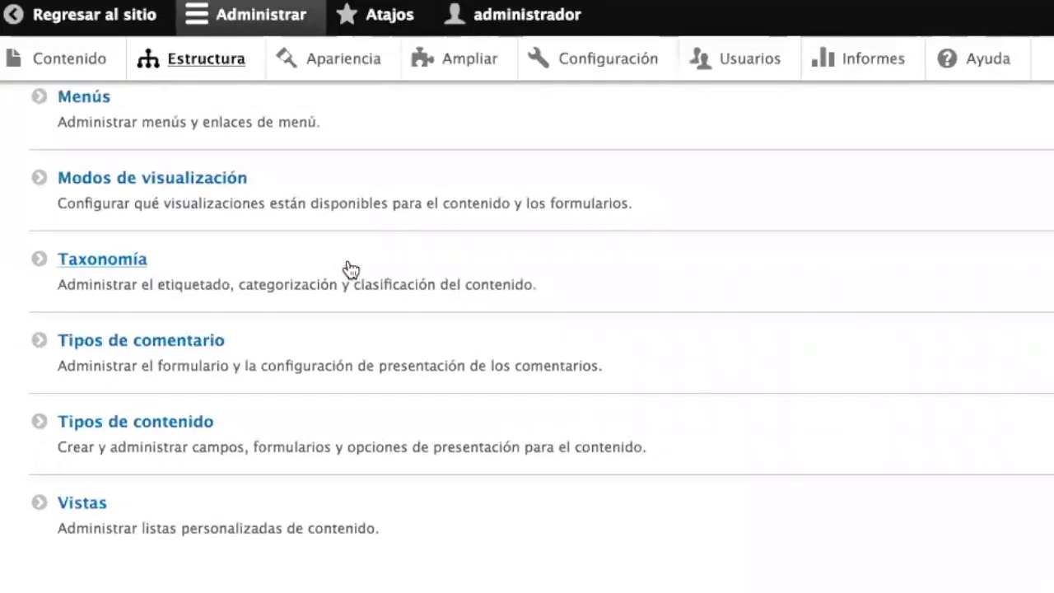
- Start a new view from Vistas and name it 'Noticias'
click(88, 515)
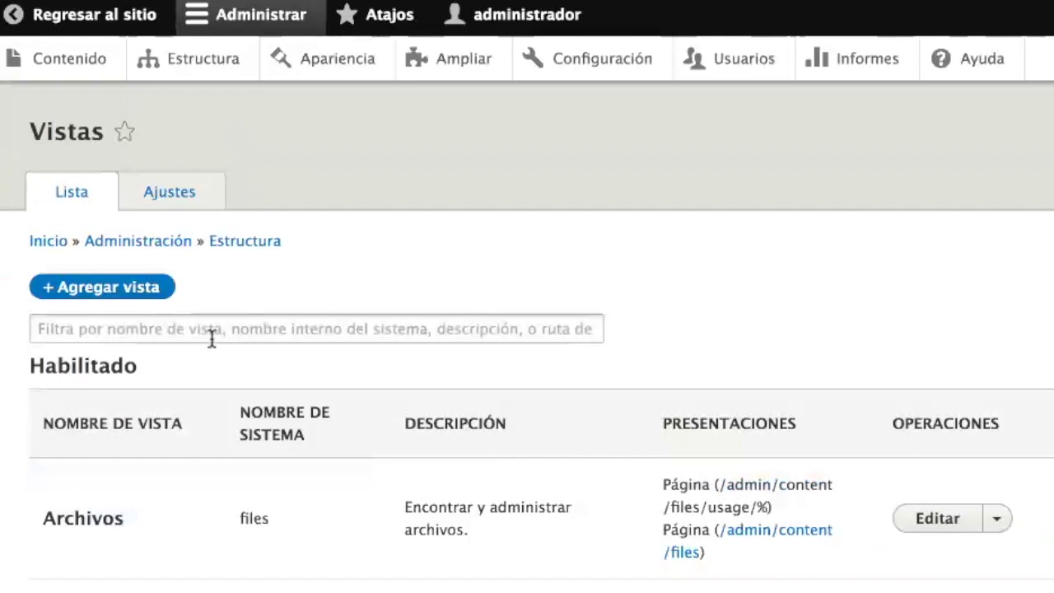
click(105, 290)
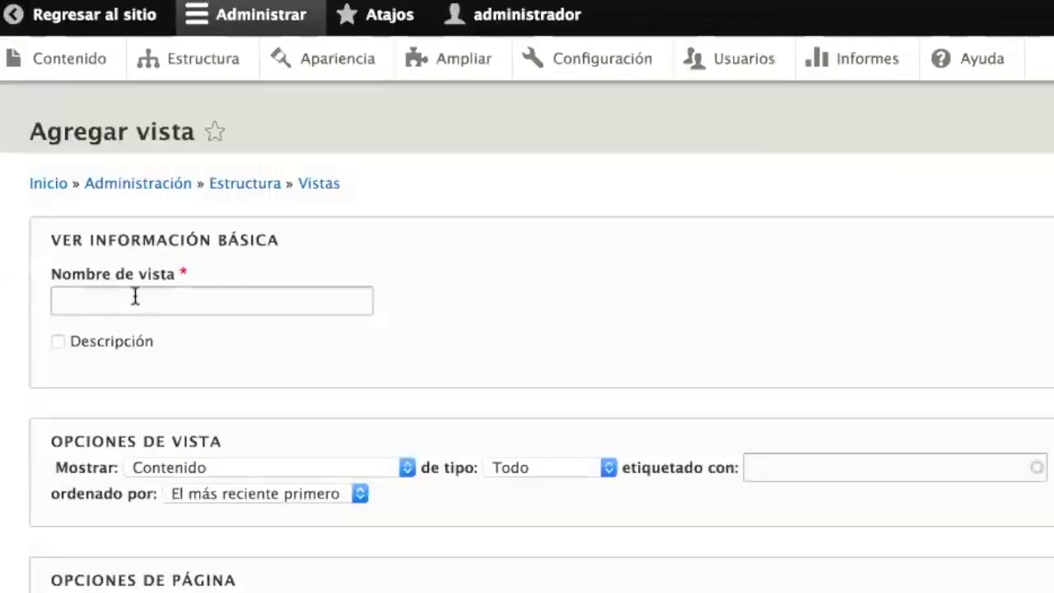
click(153, 300)
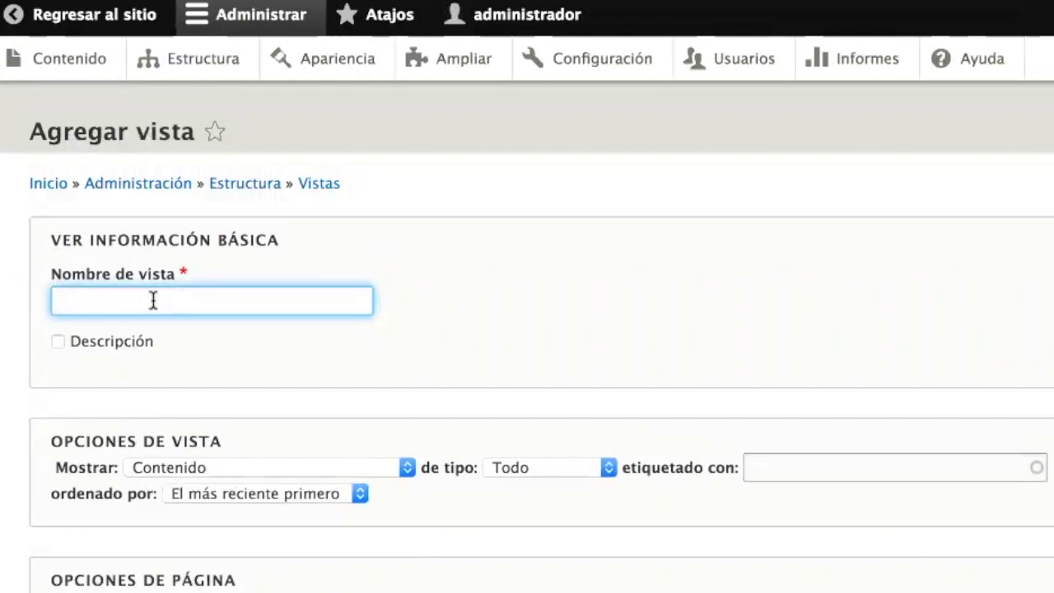
text(Noticias)
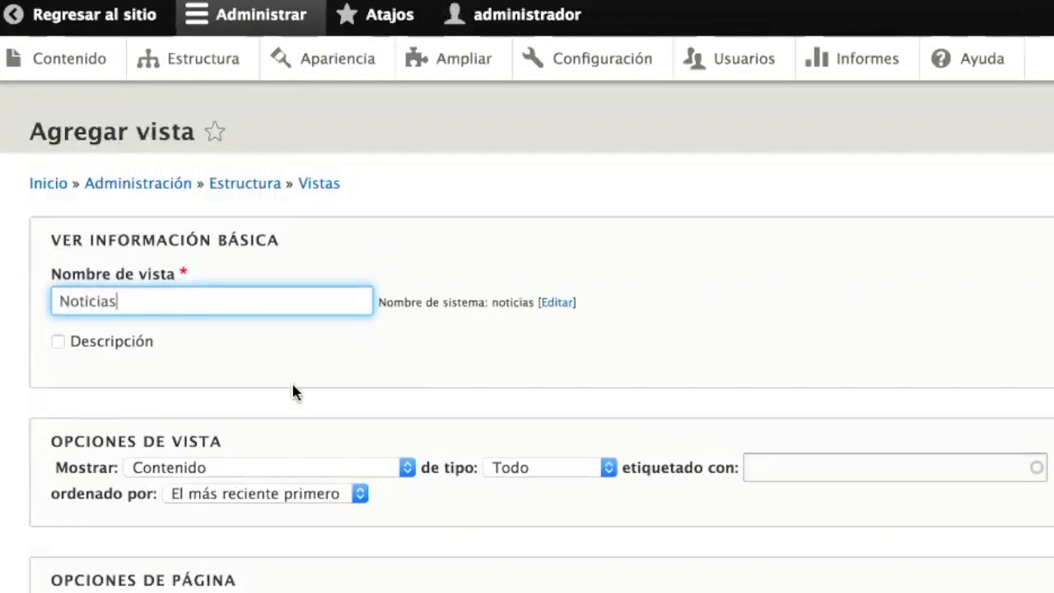
scroll(295, 396, down, 5)
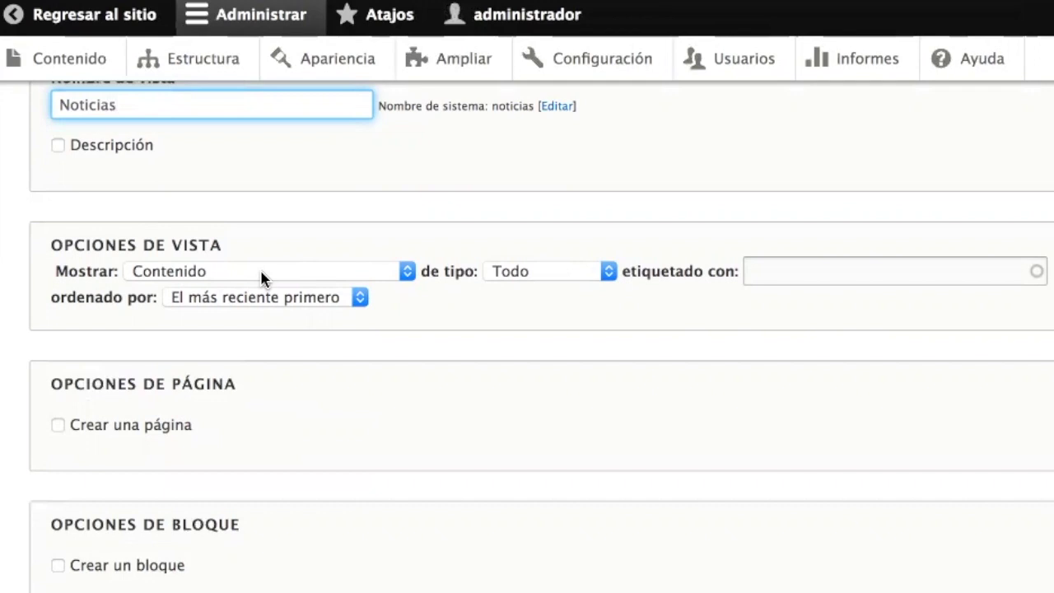
- Make the view list Contenido of type Artículo
click(262, 272)
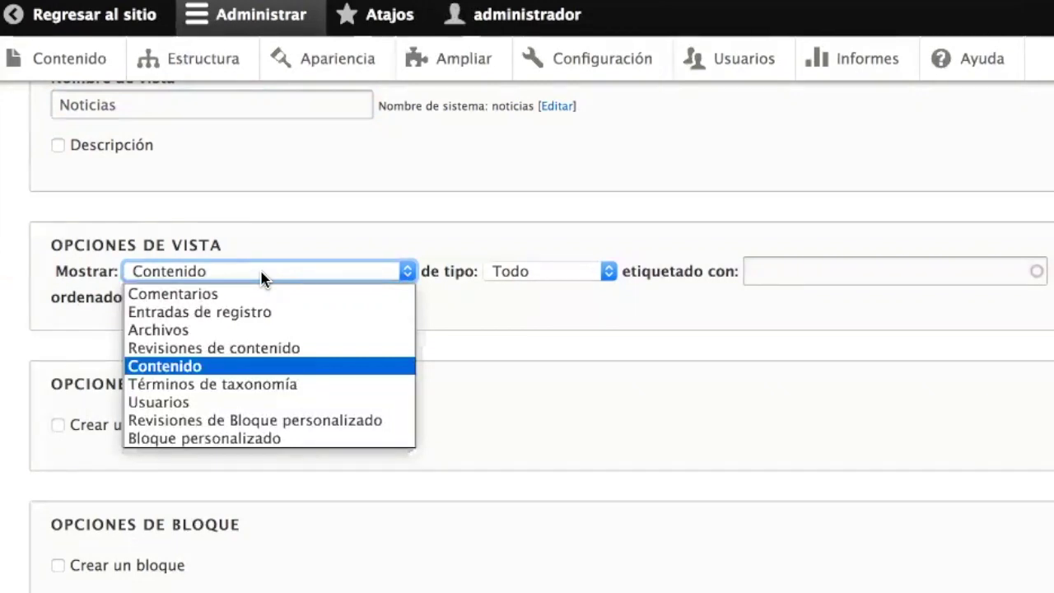
click(261, 278)
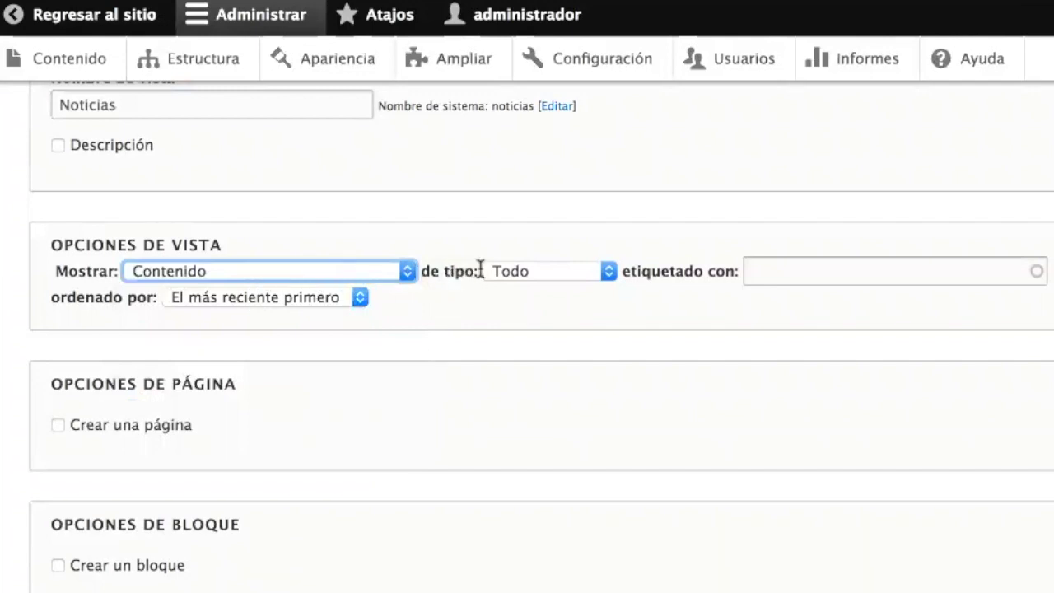
click(550, 268)
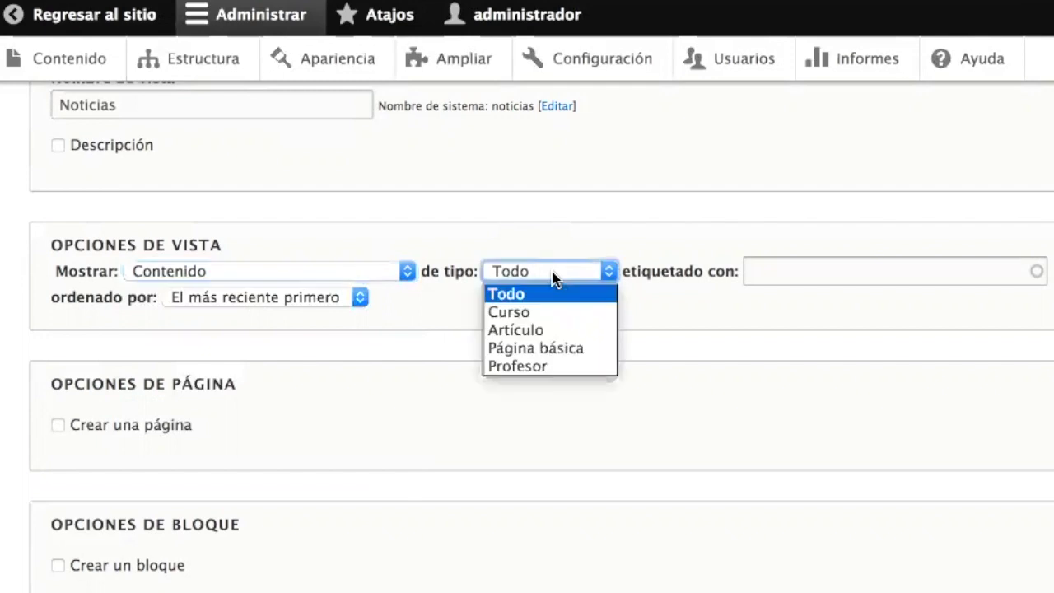
click(552, 333)
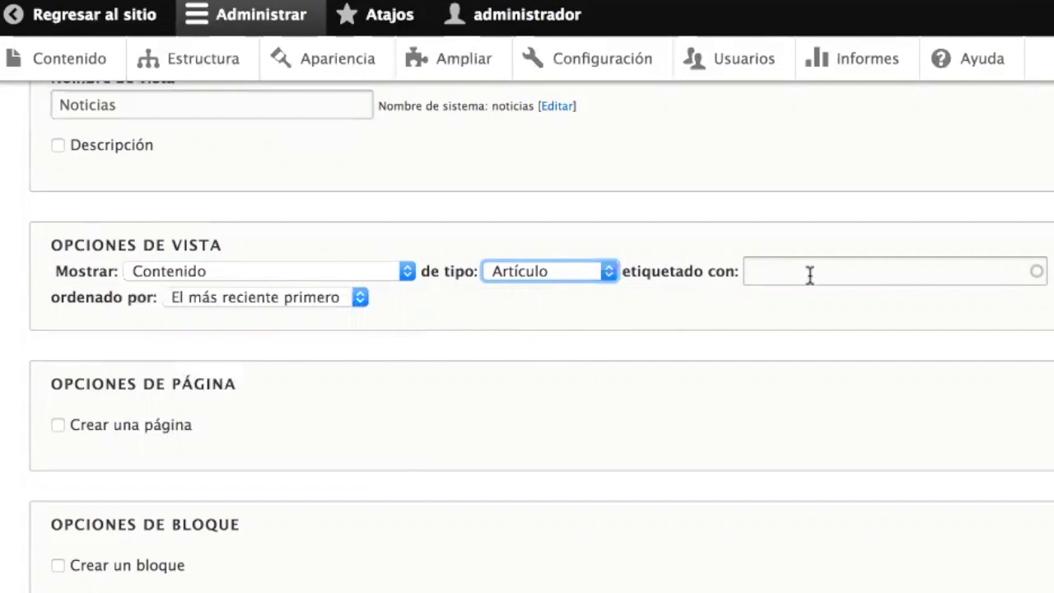
- Add a drupal tag filter, then clear it so no tag filter applies
click(785, 271)
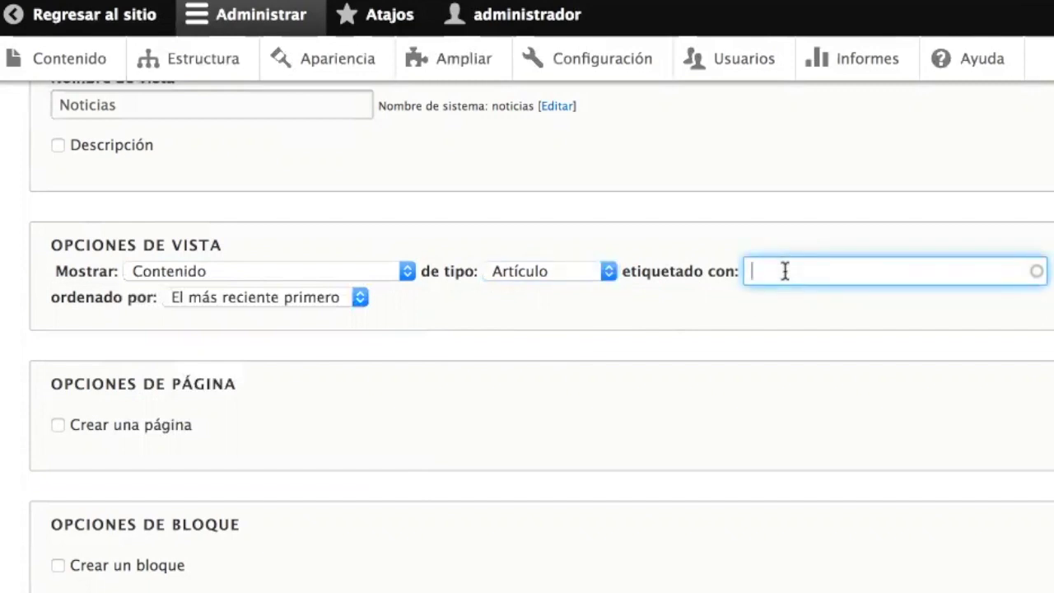
text(dr)
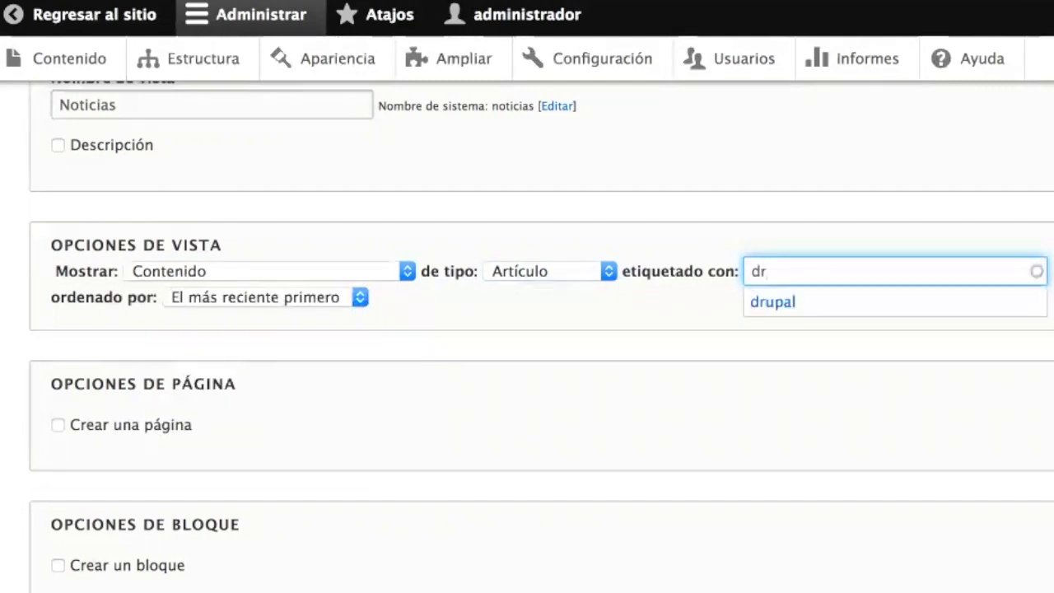
click(811, 303)
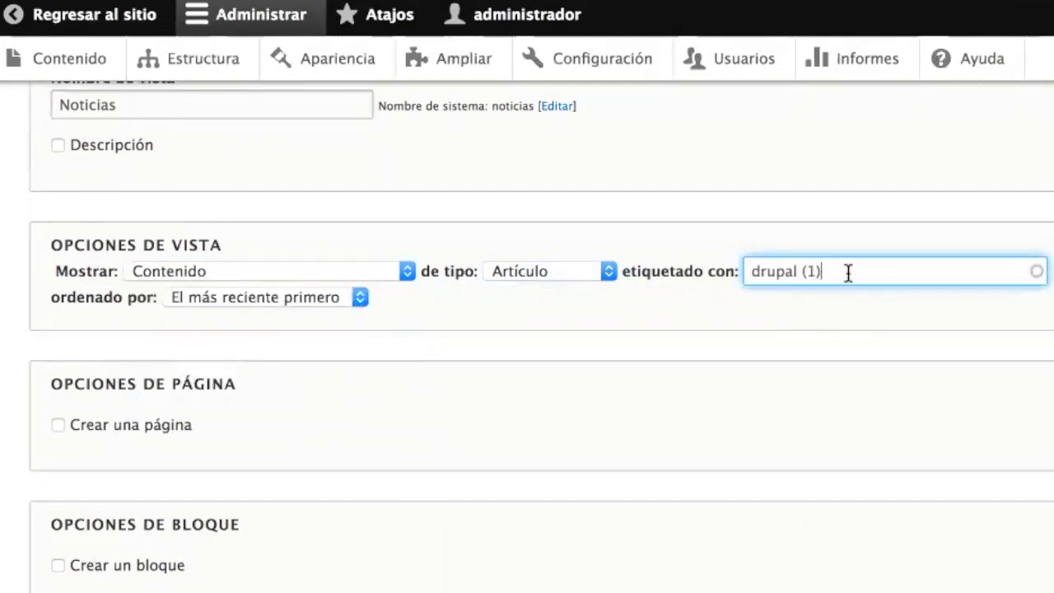
drag(849, 271, 697, 266)
key(BackSpace)
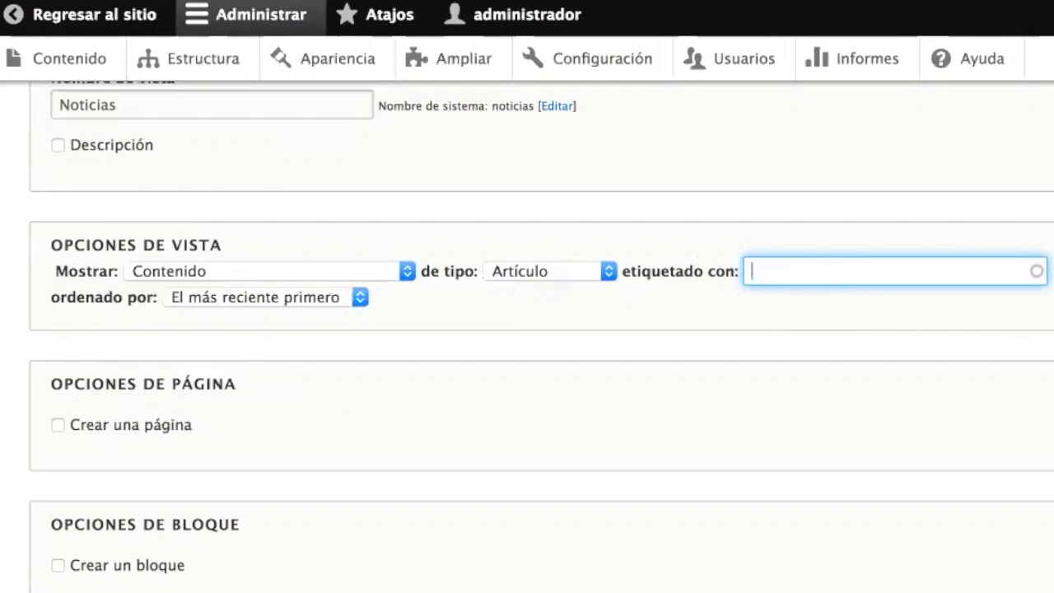
- Keep 'El más reciente primero' sorting and enable creating a page
click(248, 297)
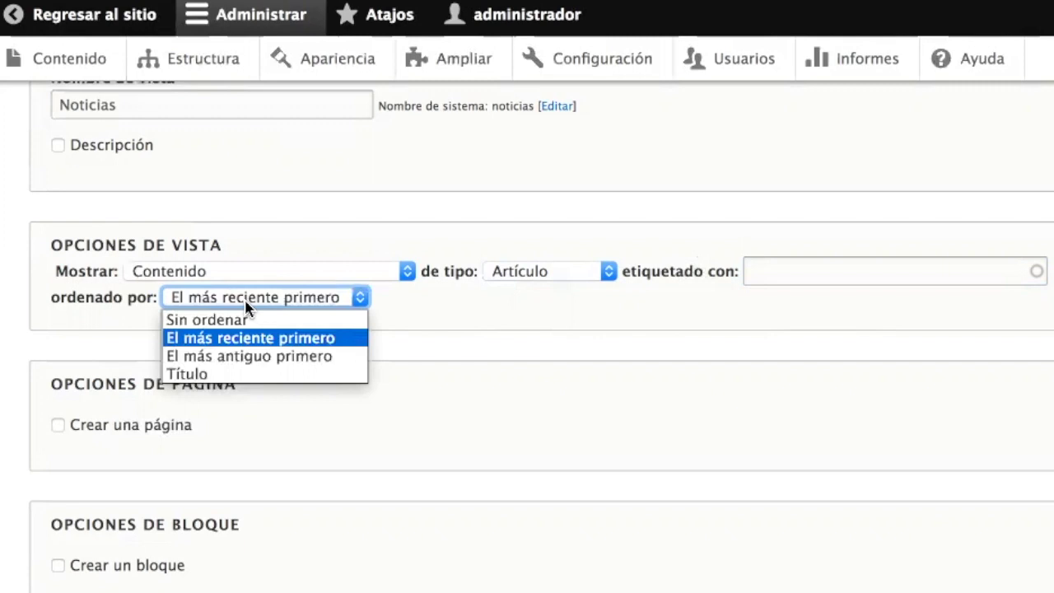
click(246, 302)
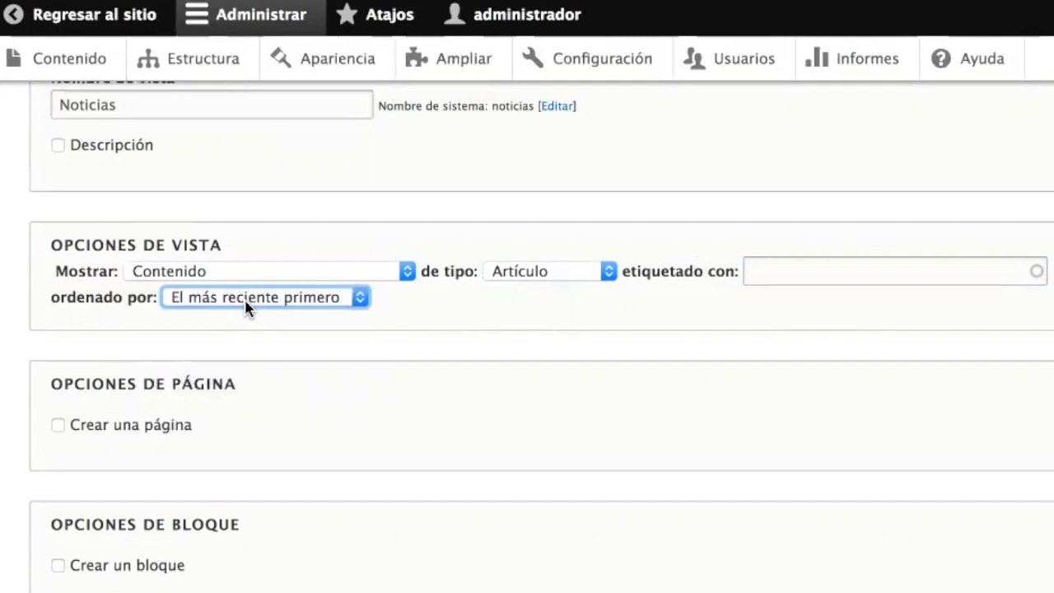
click(271, 393)
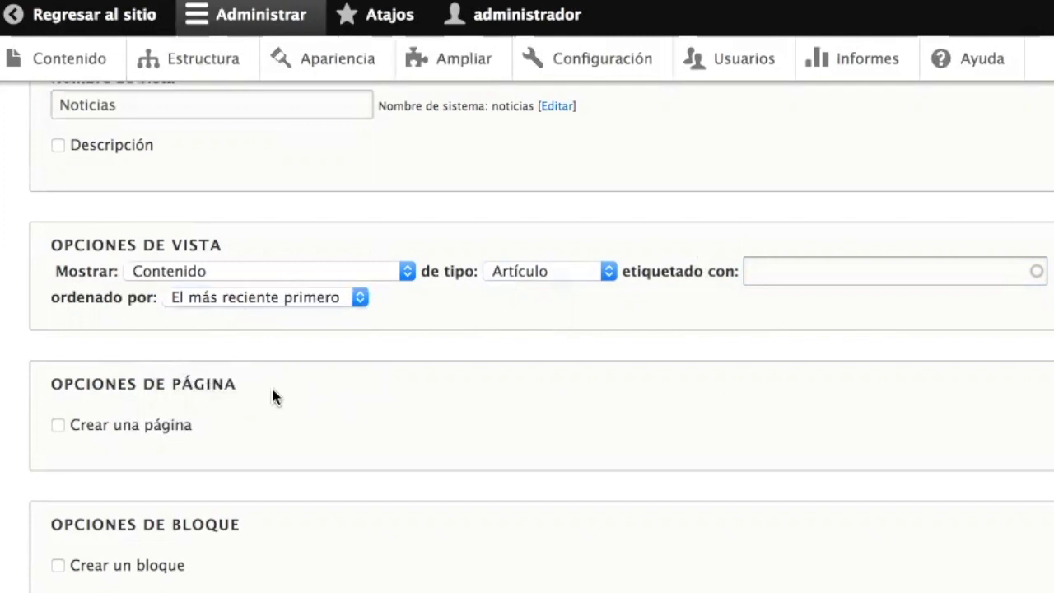
scroll(274, 396, down, 3)
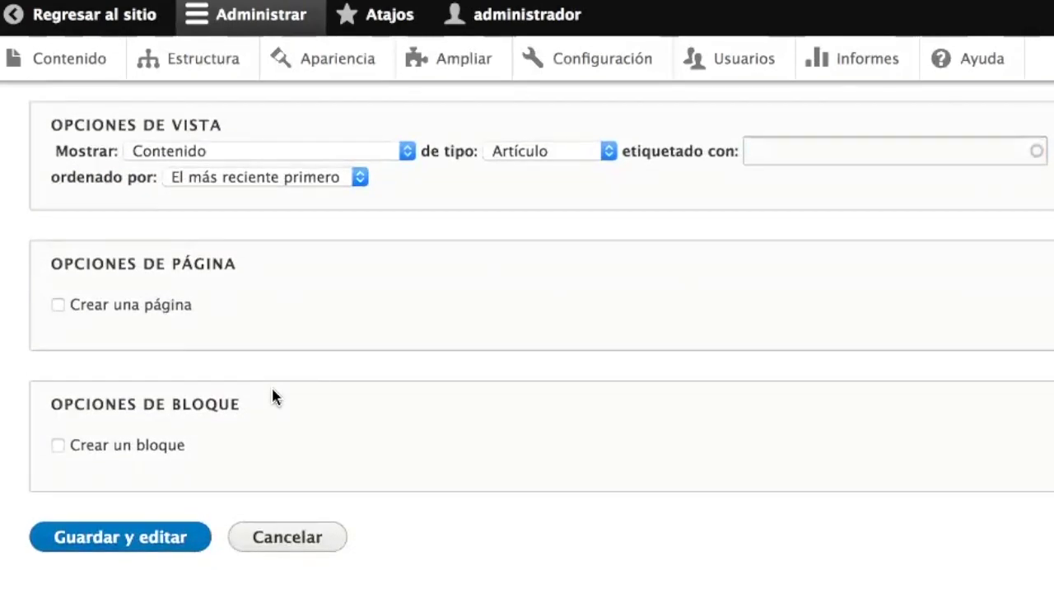
click(162, 308)
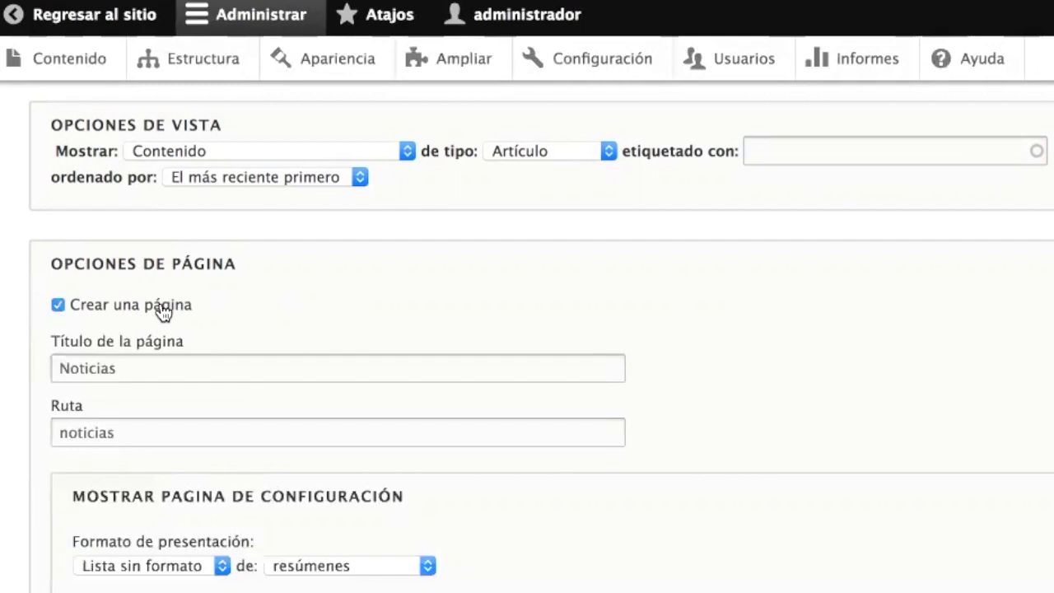
- Keep the page title 'Noticias' and the page path 'noticias'
click(149, 365)
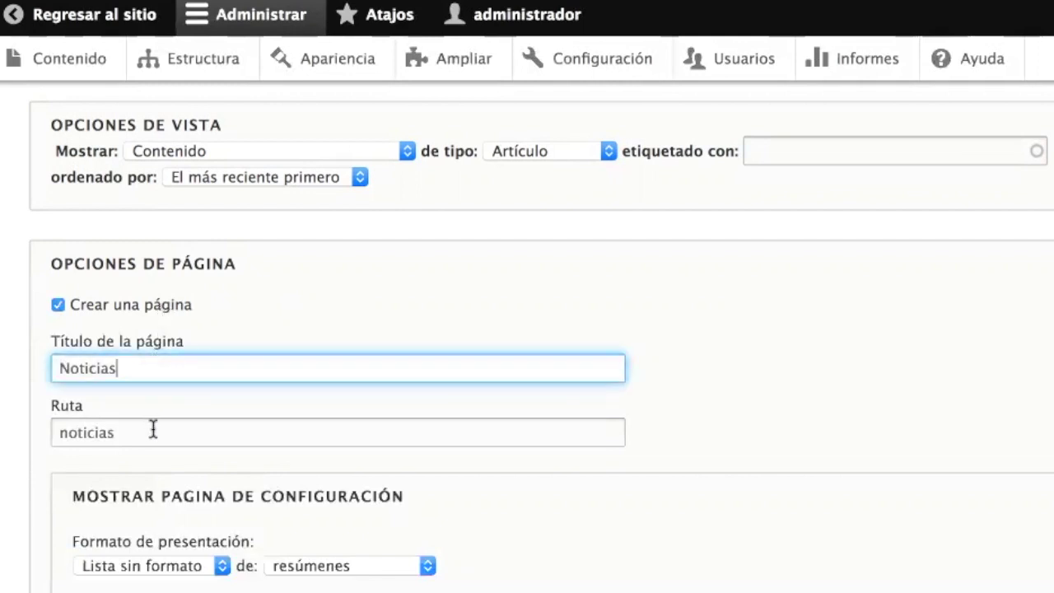
key(Tab)
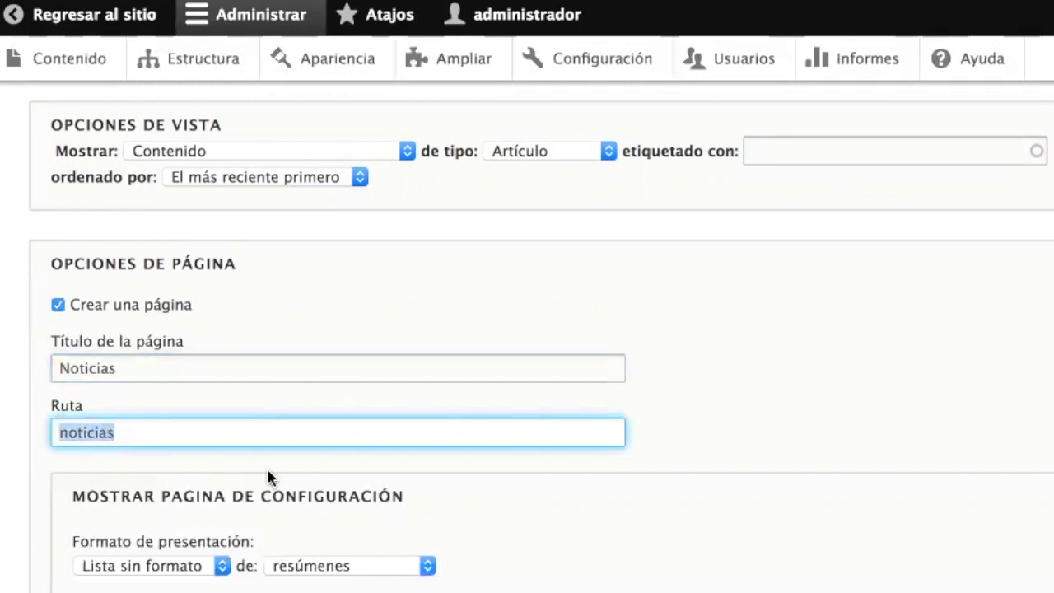
click(181, 439)
drag(157, 437, 54, 438)
click(142, 431)
drag(135, 432, 38, 429)
click(175, 423)
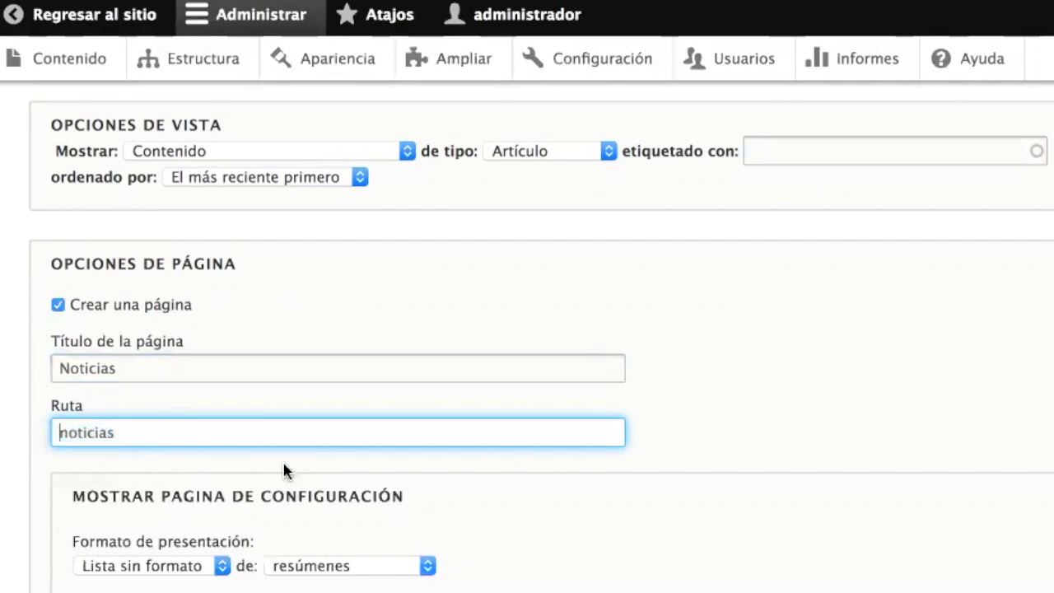
- Leave display format and content options unchanged, keeping 10 items per page with a pager
scroll(285, 468, down, 5)
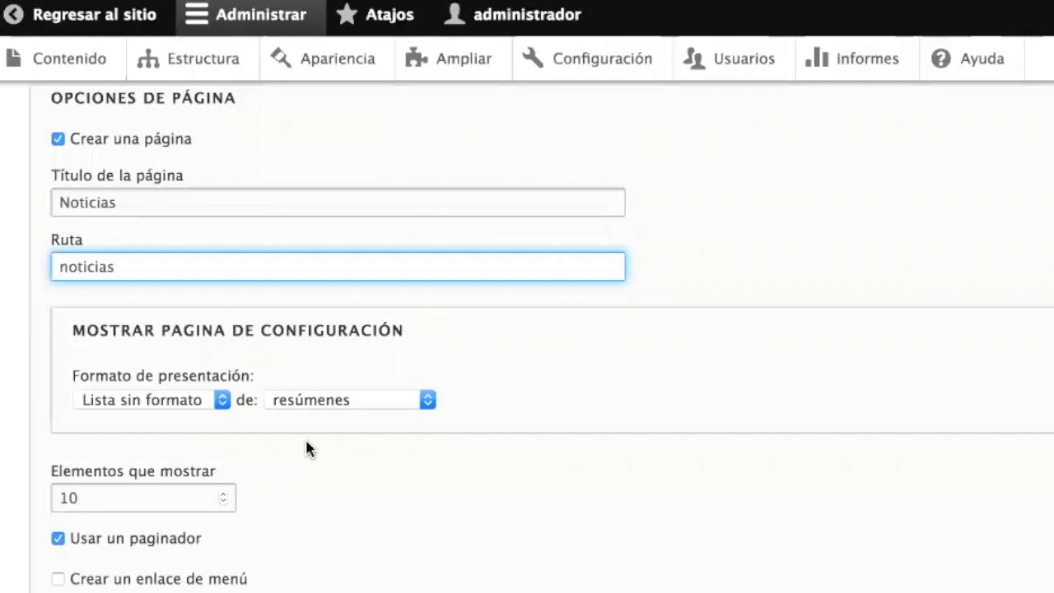
scroll(306, 443, down, 3)
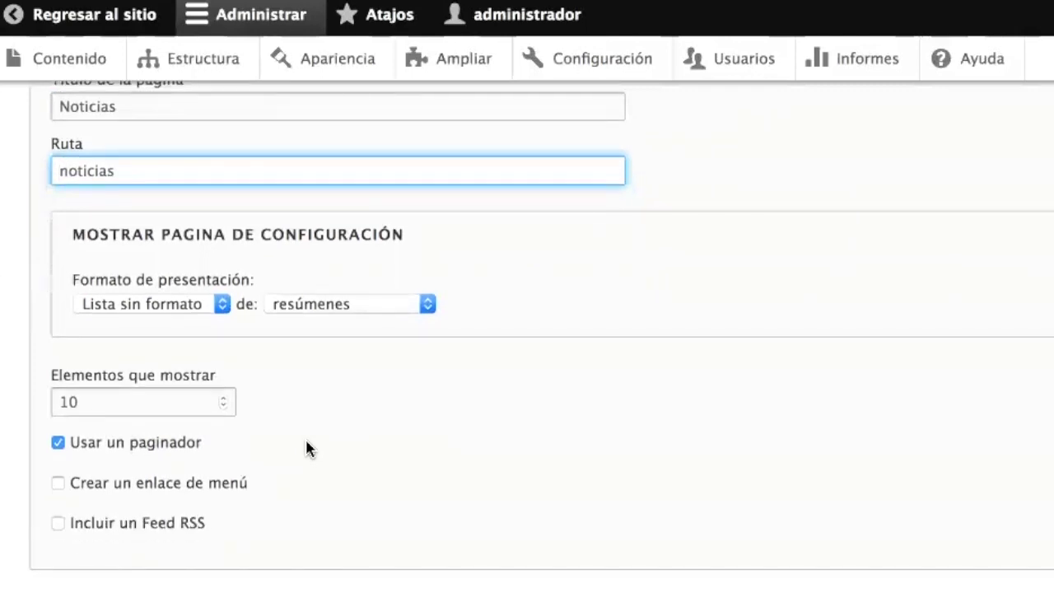
click(149, 306)
click(149, 312)
click(272, 312)
click(289, 311)
click(294, 421)
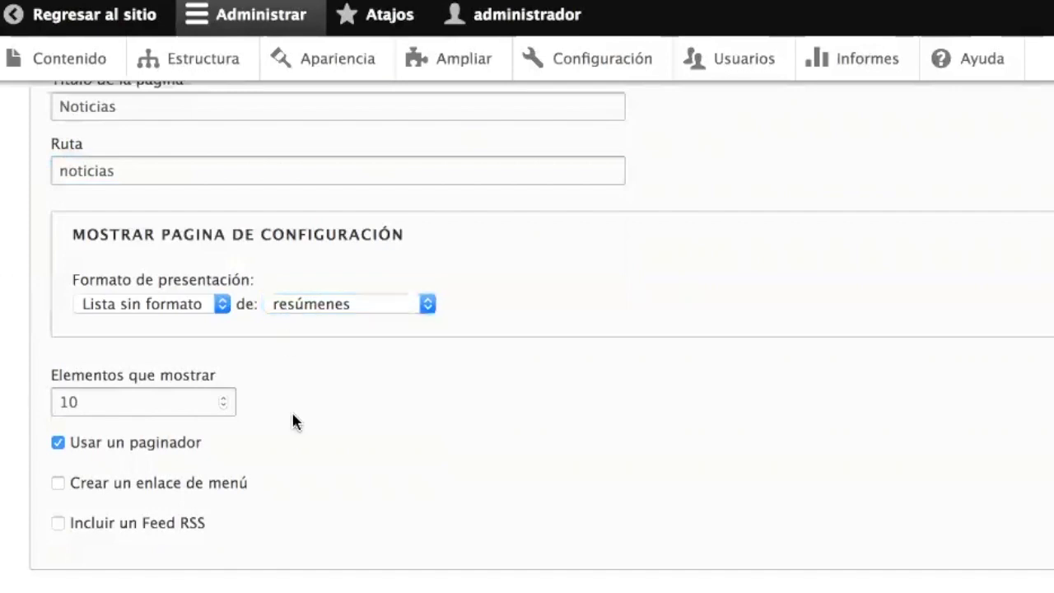
click(97, 401)
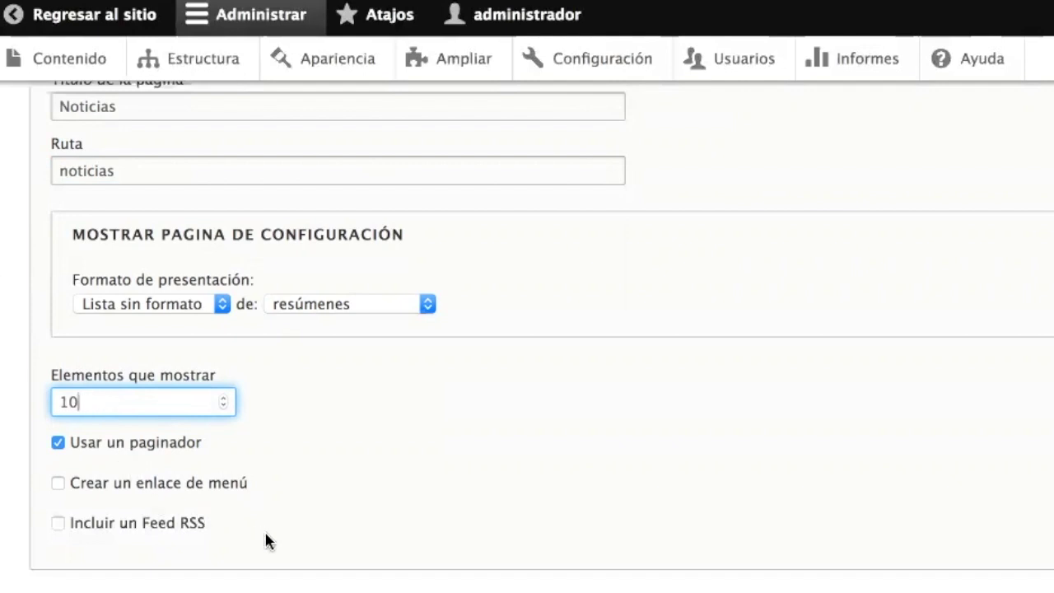
- Try the RSS feed at noticias.xml, then turn the feed back off
click(164, 534)
scroll(163, 534, down, 3)
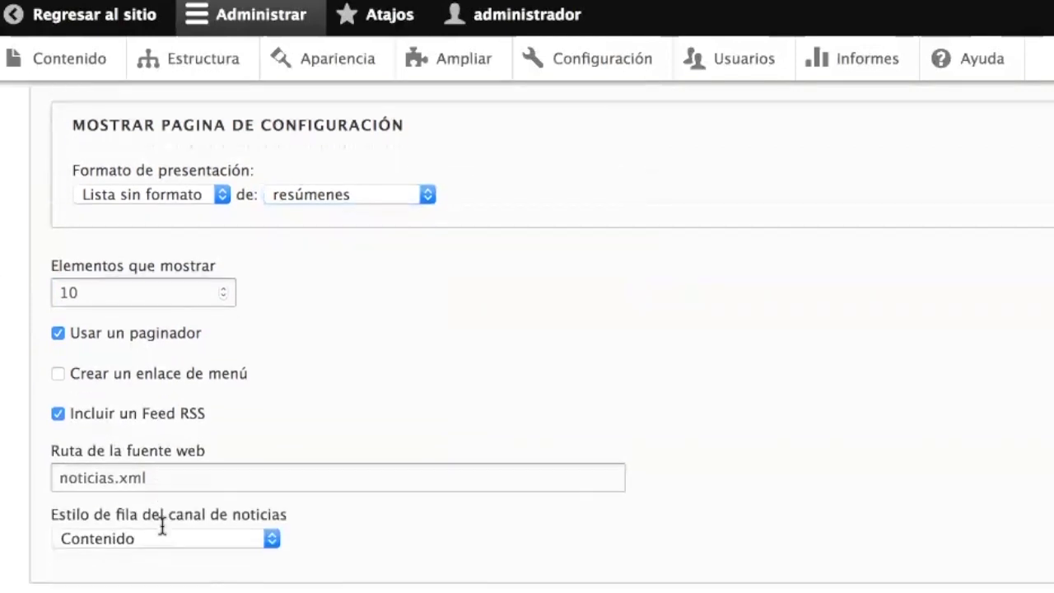
double_click(107, 414)
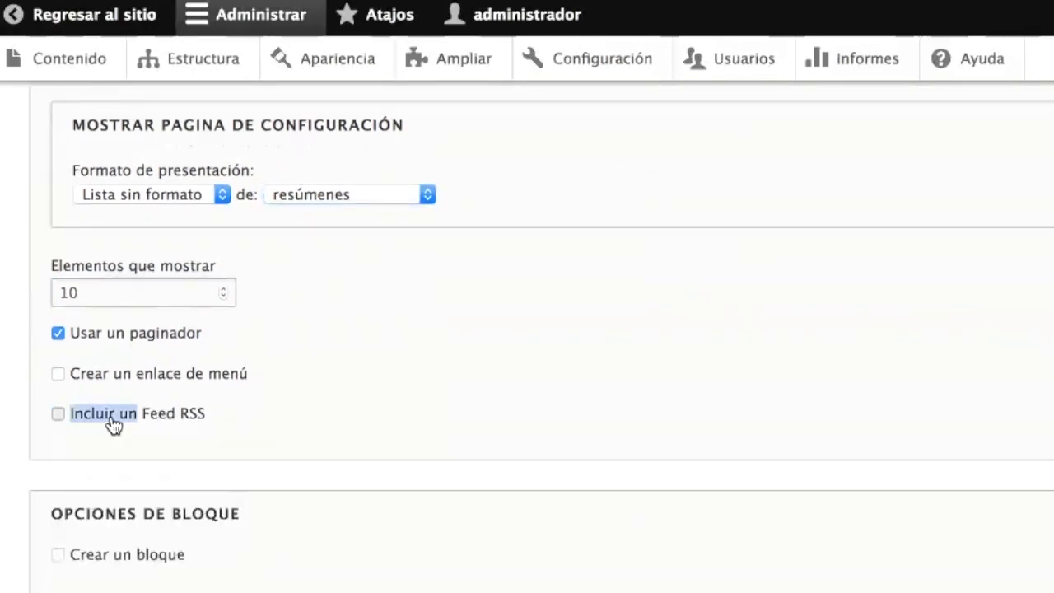
click(171, 463)
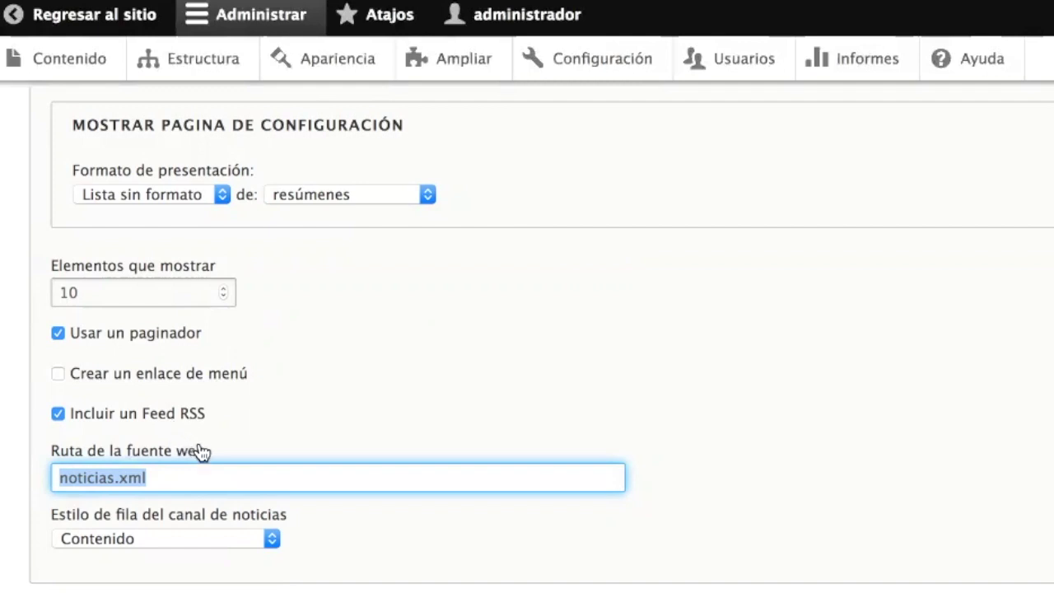
click(165, 422)
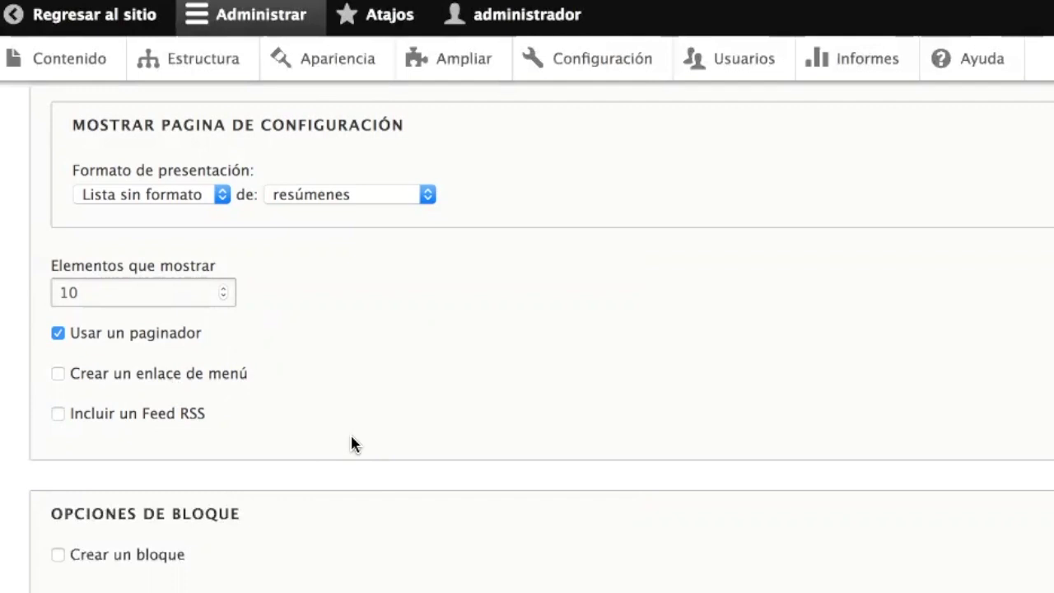
- Add a Noticias menu link to the Navegación principal menu
click(186, 376)
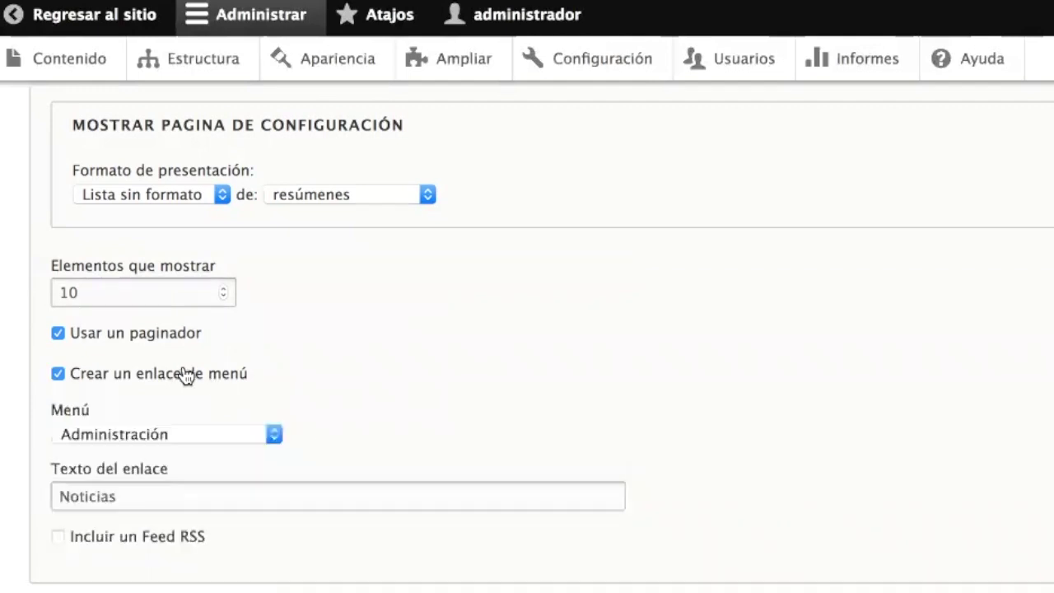
click(207, 436)
click(212, 511)
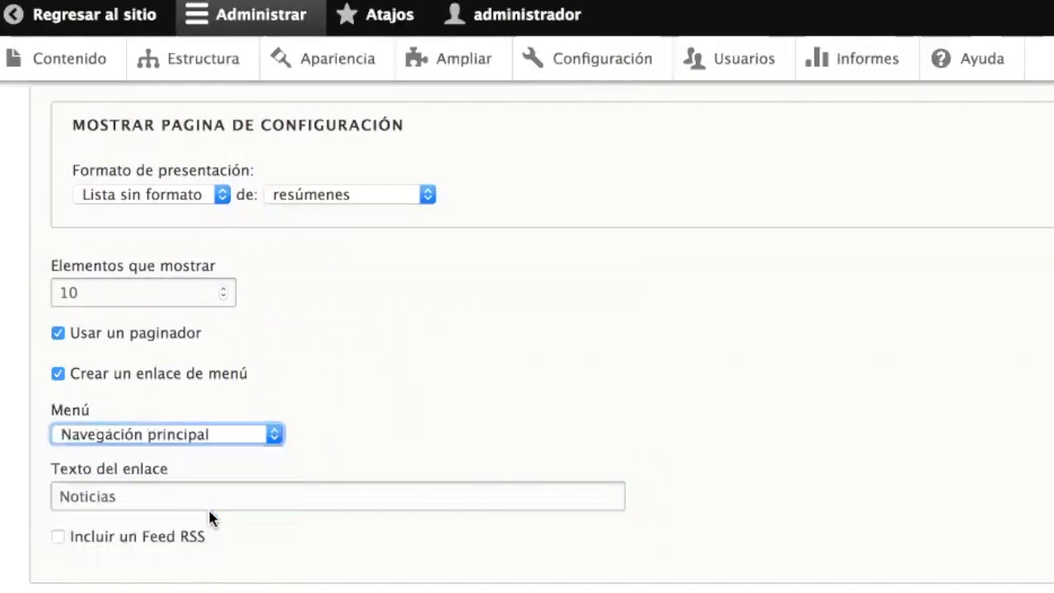
click(128, 496)
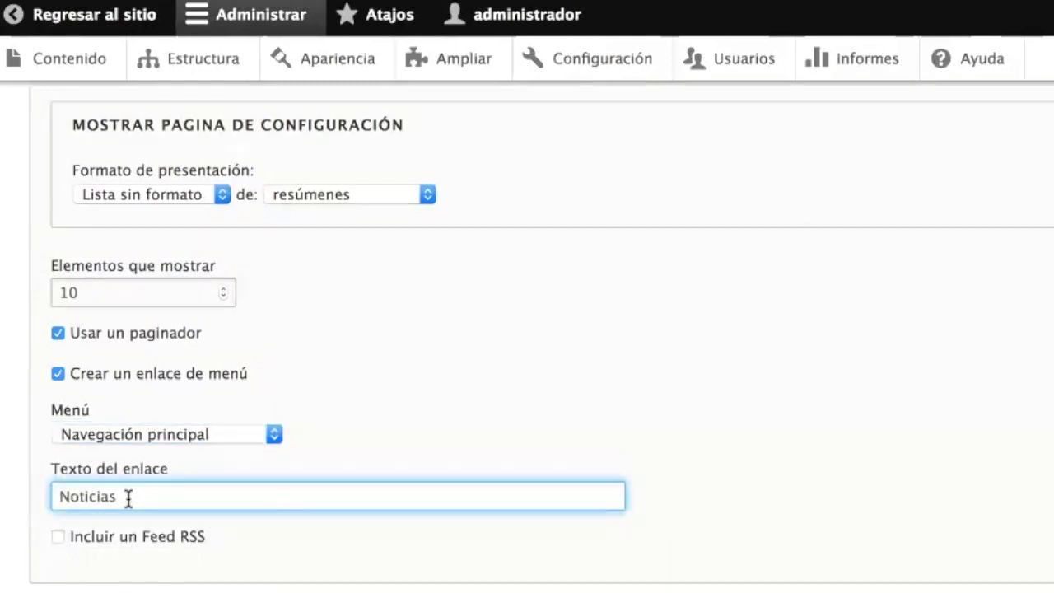
scroll(128, 497, down, 5)
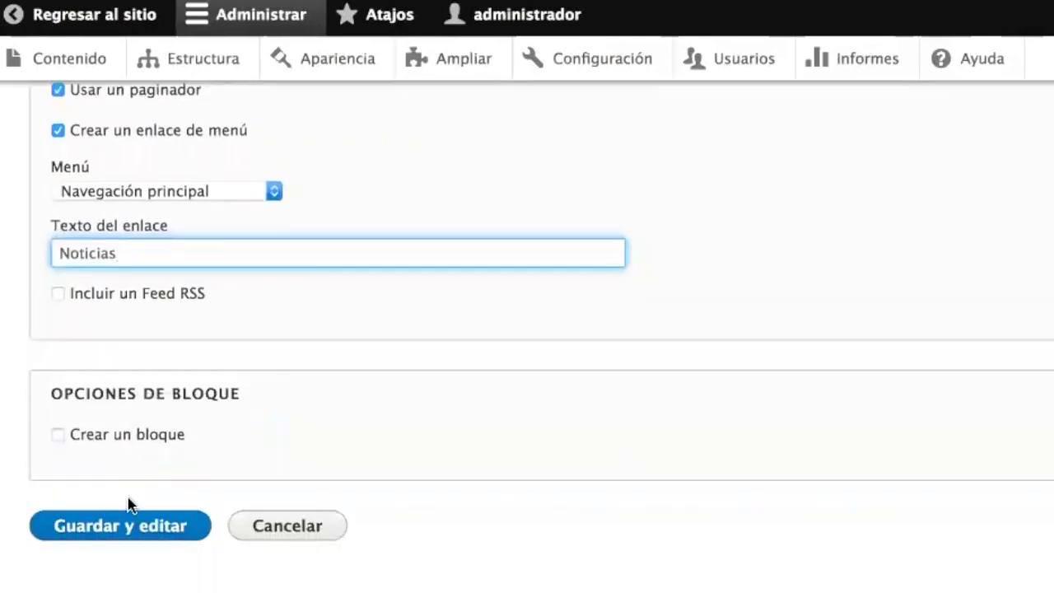
scroll(228, 417, up, 9)
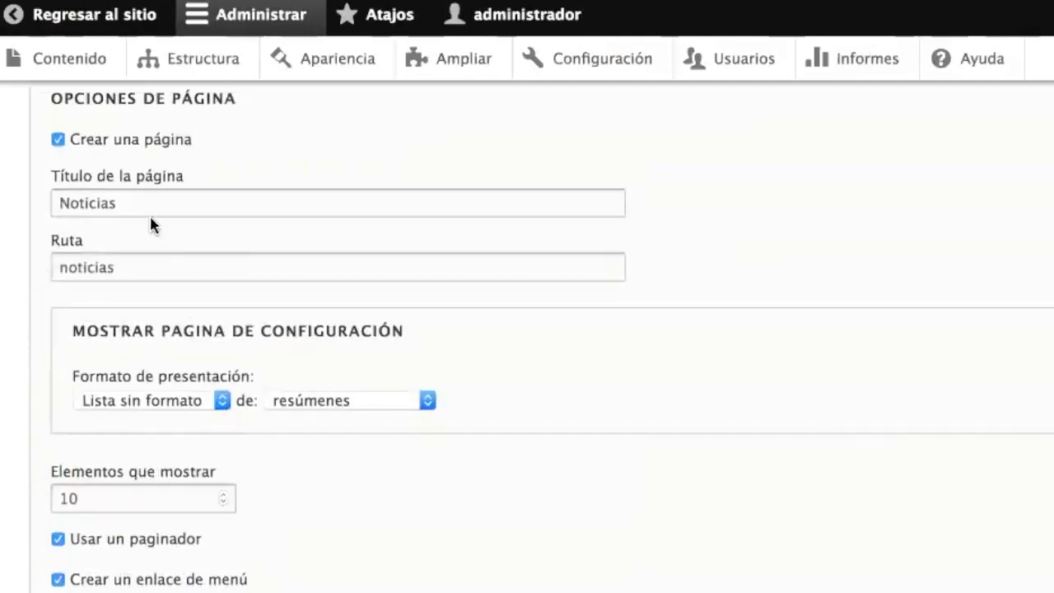
- Change the page title to 'Noticias recientes'
double_click(144, 204)
click(144, 204)
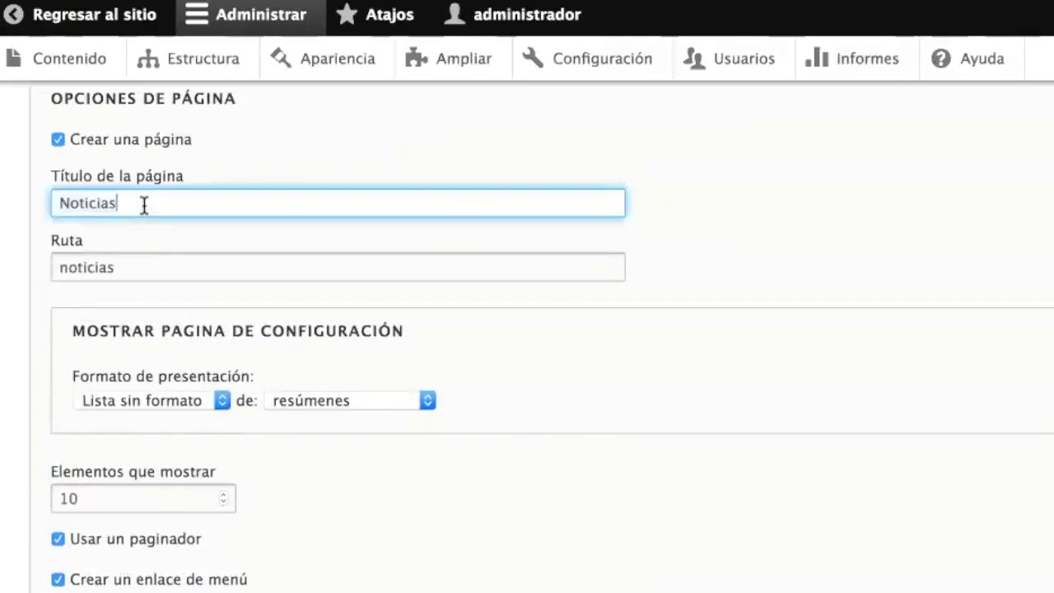
text(recientes)
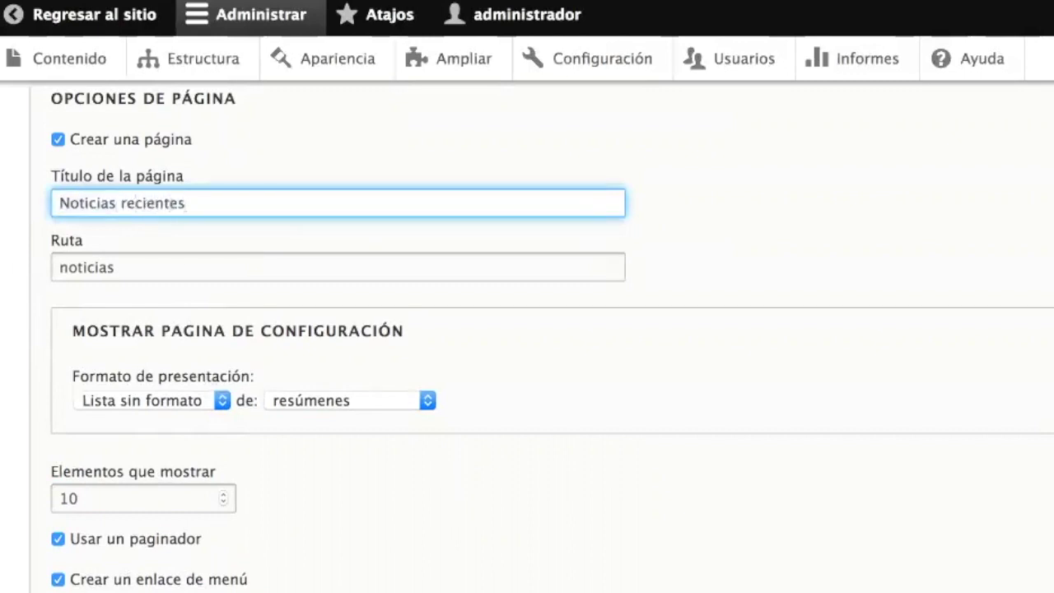
scroll(228, 305, down, 5)
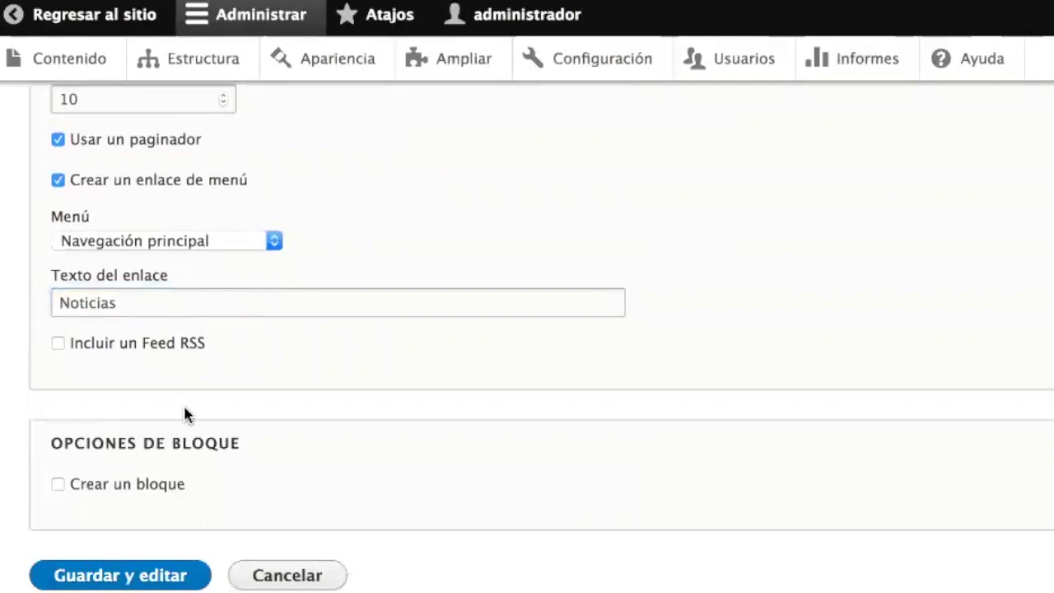
scroll(183, 406, down, 2)
- Save the Noticias view with 'Guardar y editar' and review its page settings in the editor
click(105, 535)
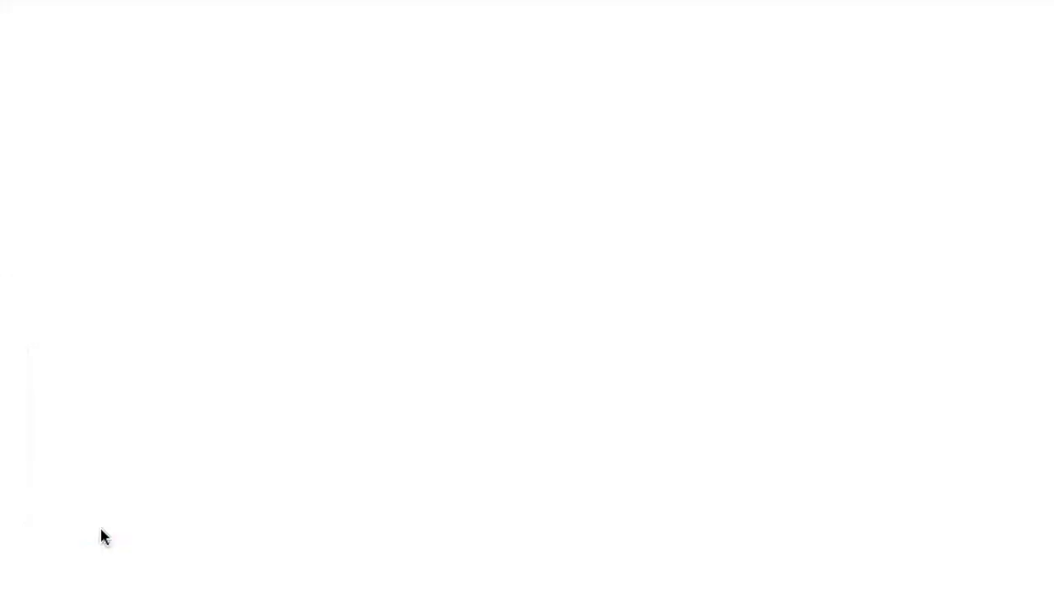
scroll(322, 494, down, 2)
scroll(322, 494, down, 3)
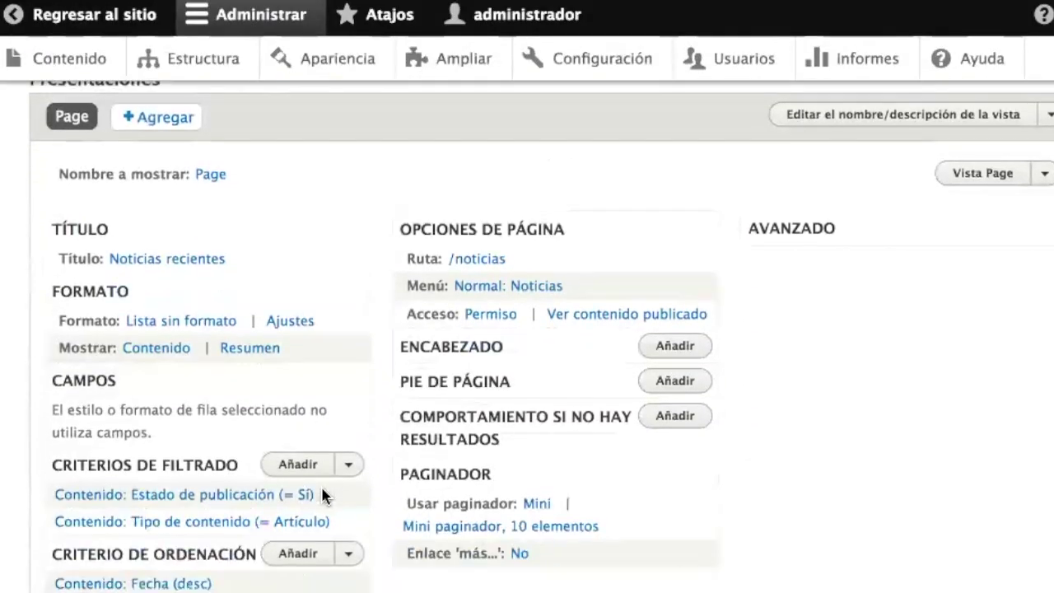
scroll(587, 474, down, 3)
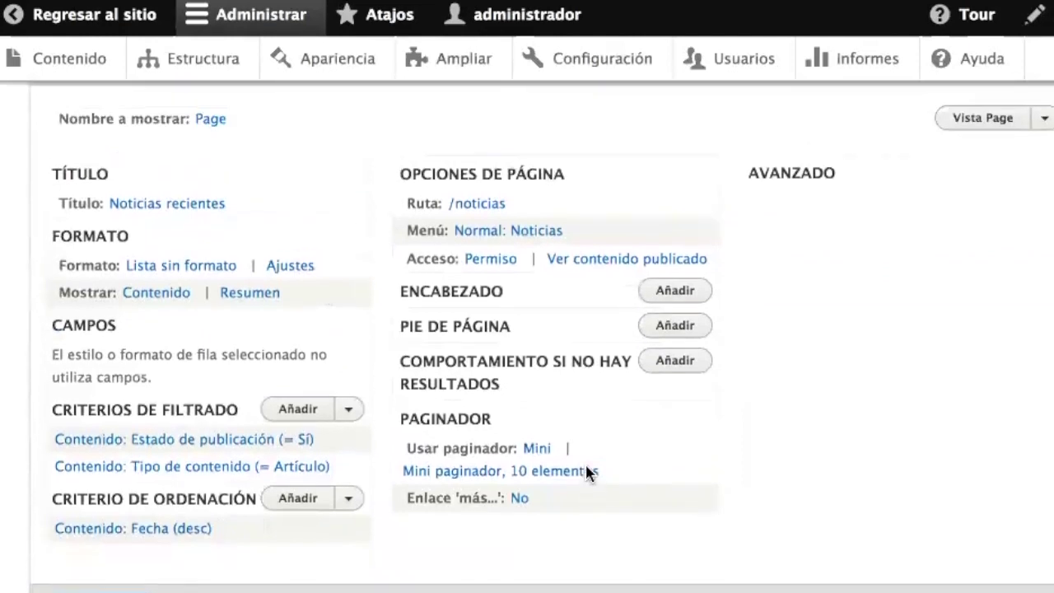
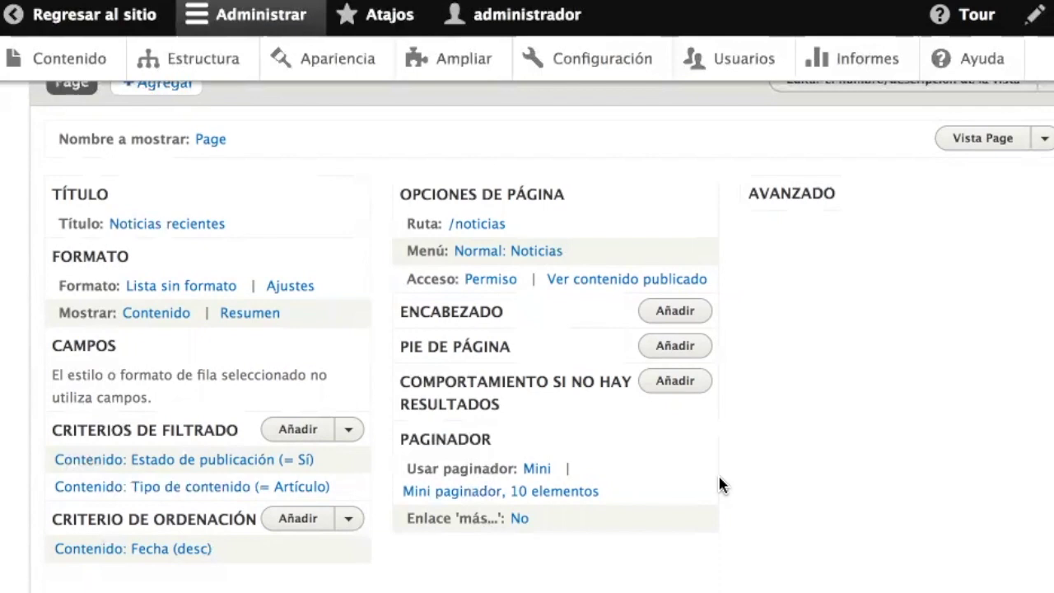
- Under Avanzado, start adding a Buscar palabras clave filter criterion, then cancel it
click(795, 196)
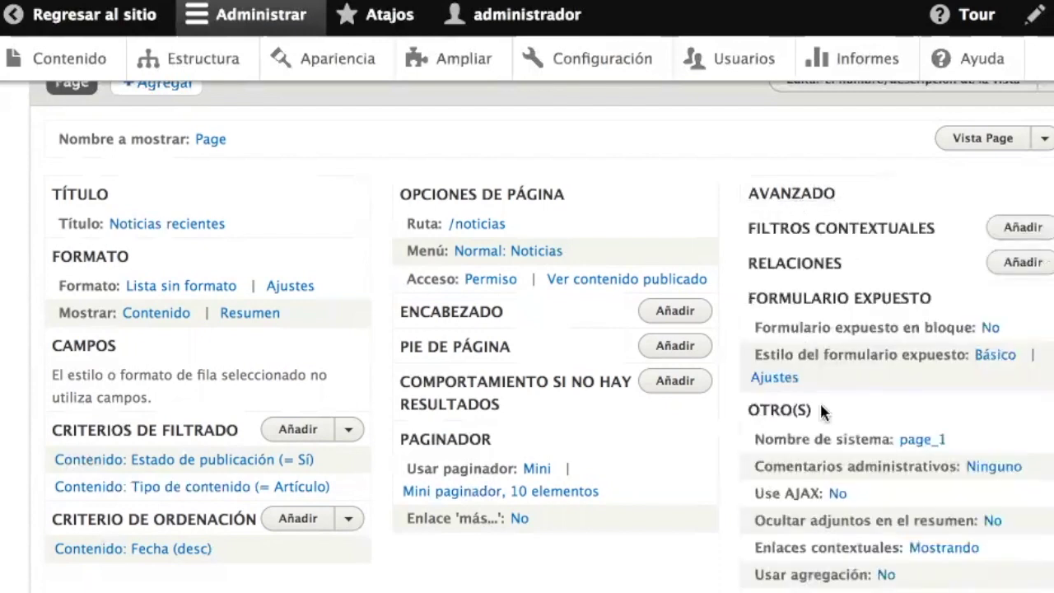
click(284, 432)
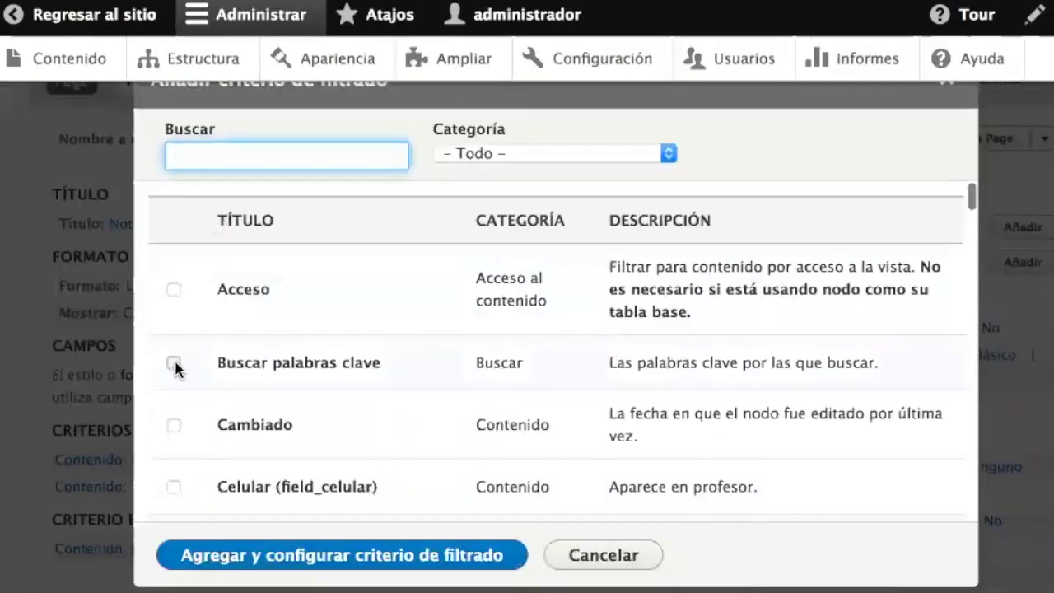
click(174, 363)
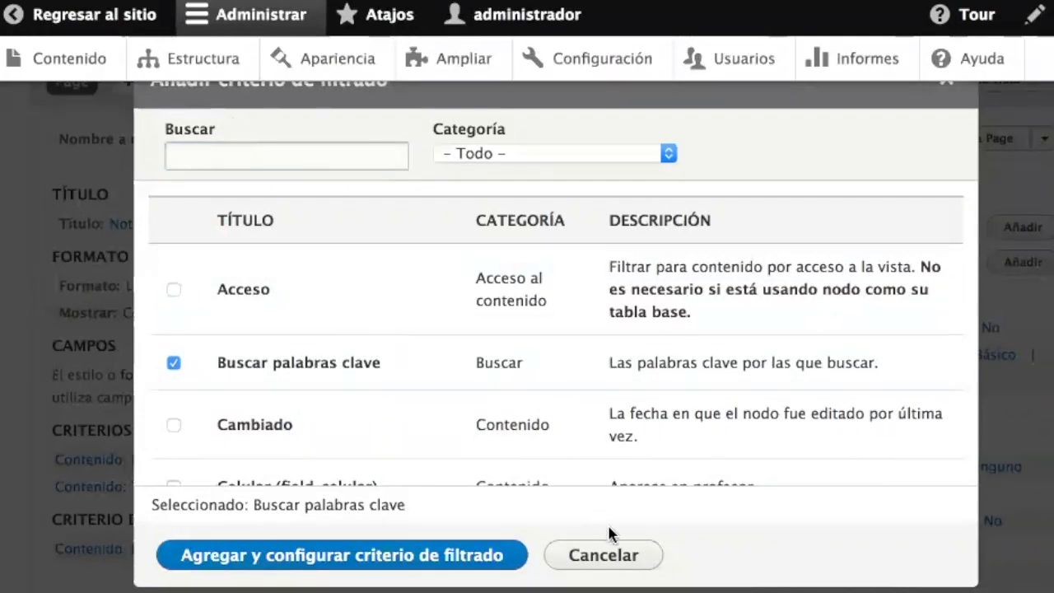
click(633, 558)
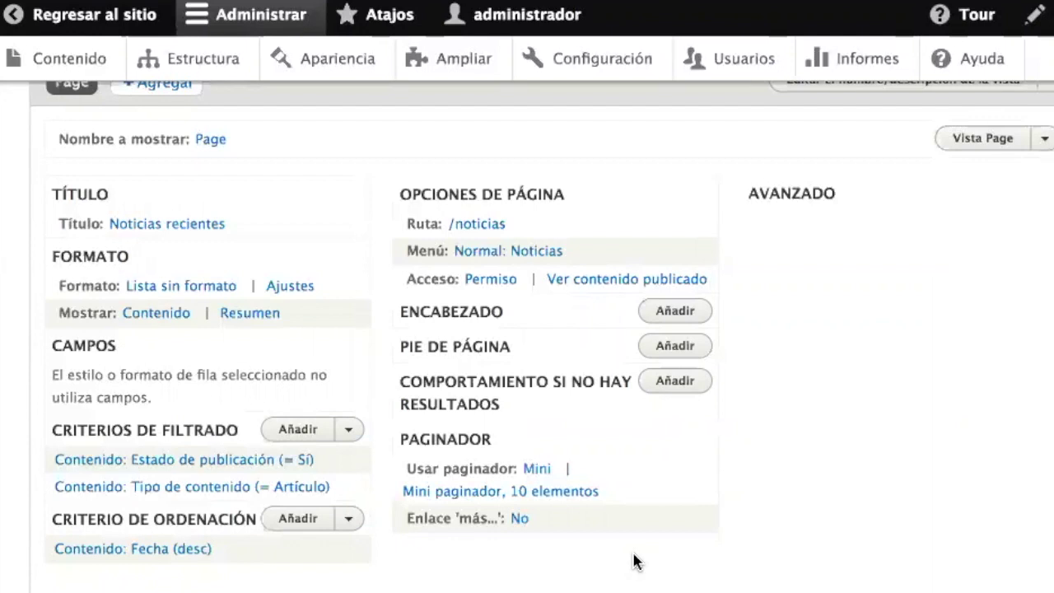
- Save the Noticias view with its filters unchanged and return to the public site
scroll(636, 561, down, 3)
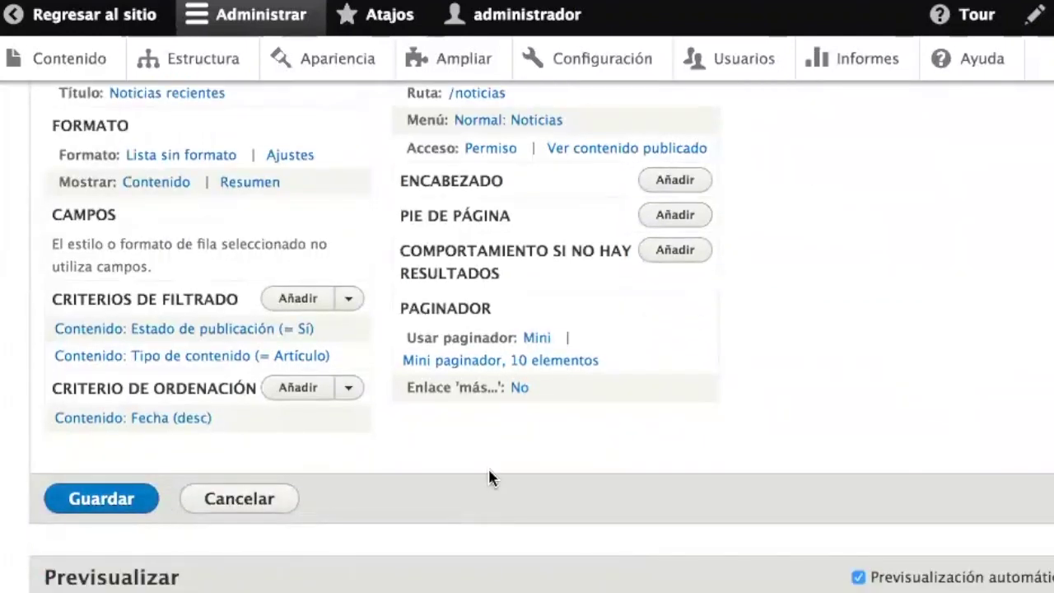
scroll(489, 476, down, 10)
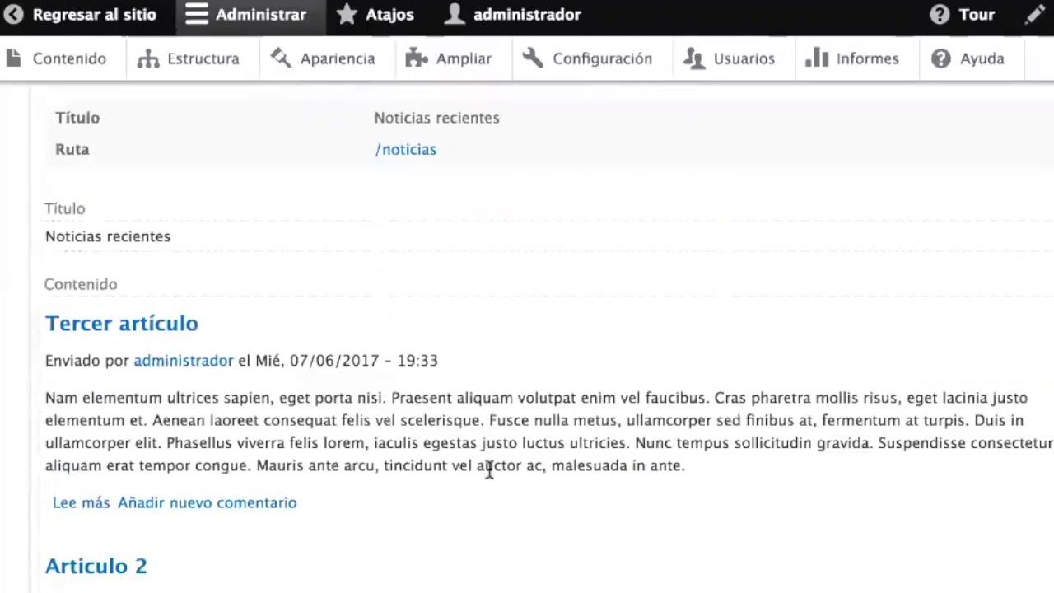
scroll(490, 469, down, 10)
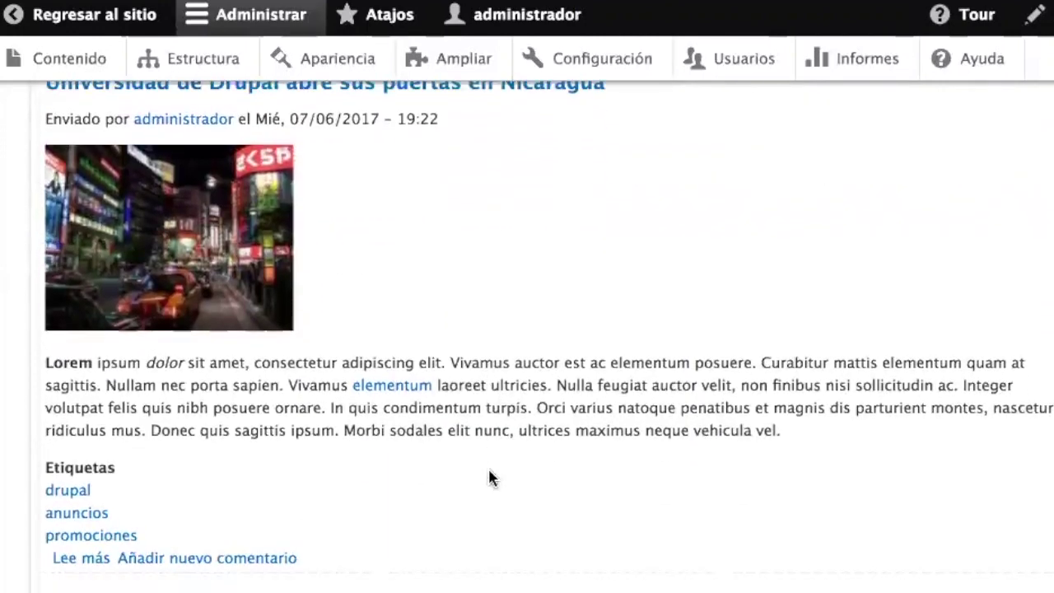
scroll(489, 476, up, 15)
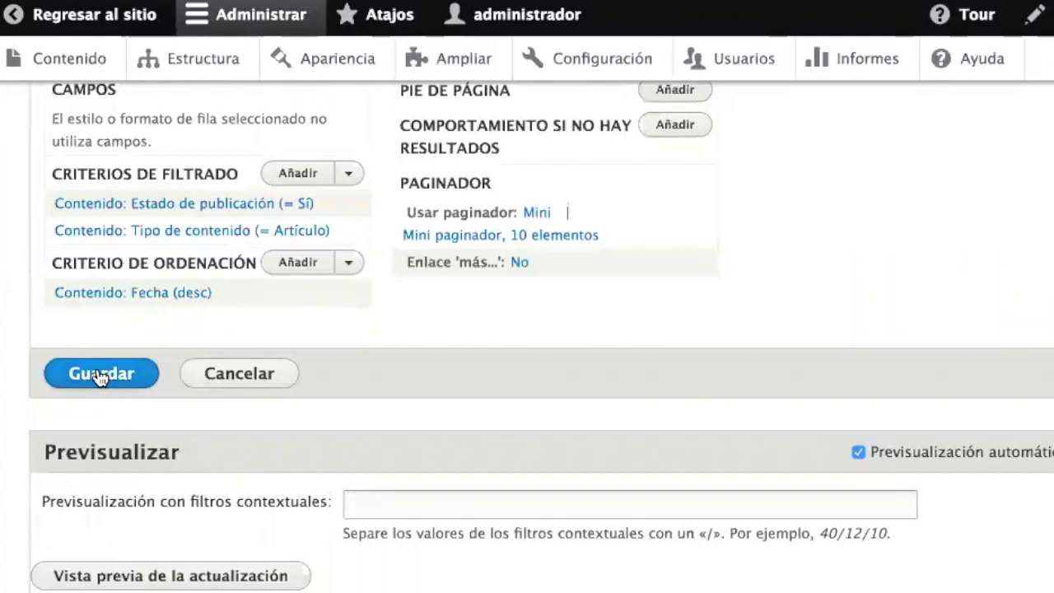
click(99, 375)
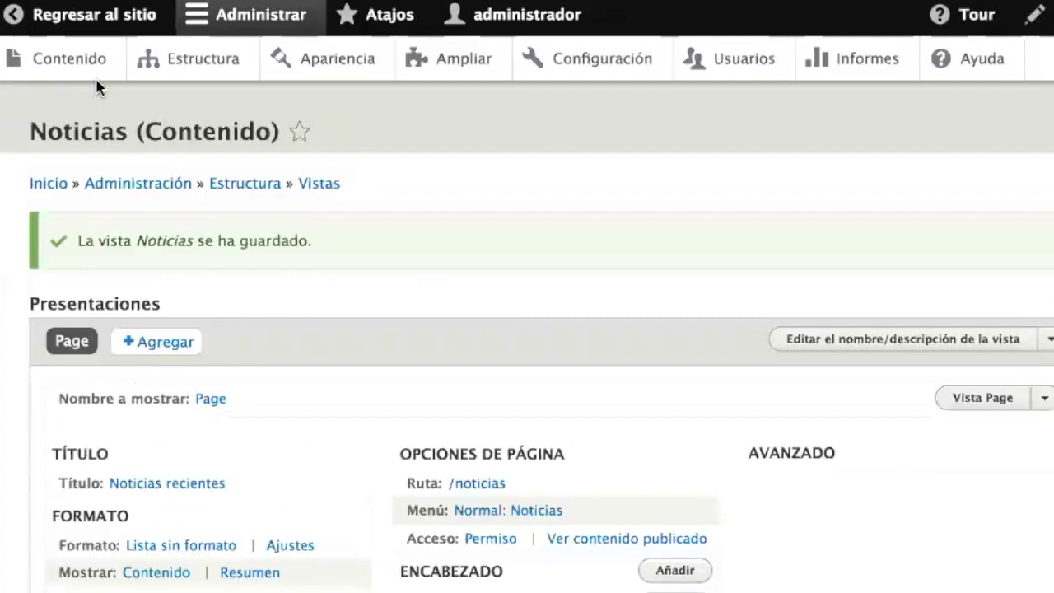
click(61, 16)
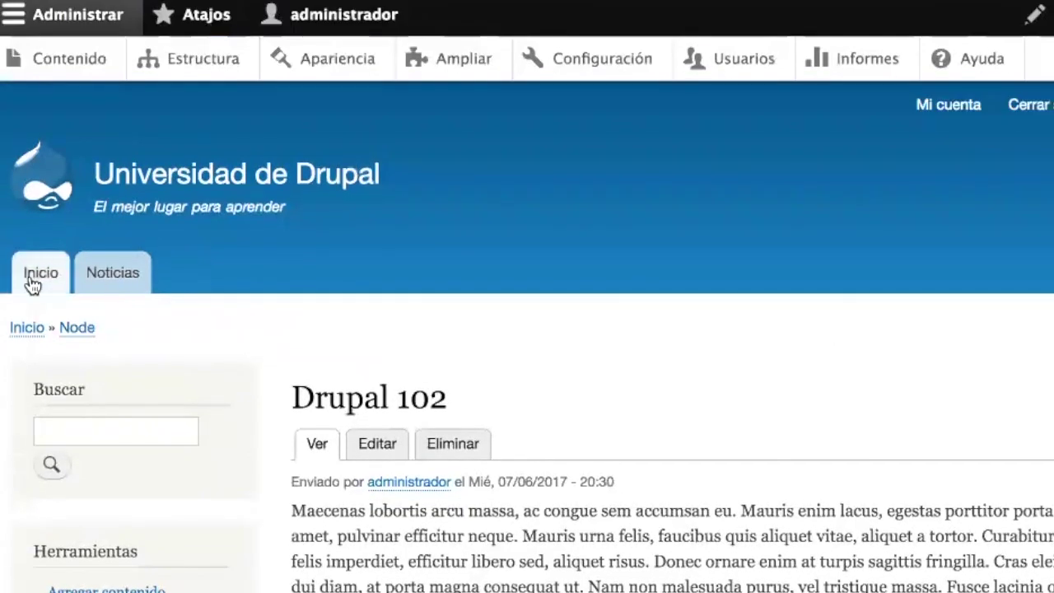
- Open Noticias recientes and browse Tercer artículo, Articulo 2 and the Nicaragua article
click(119, 284)
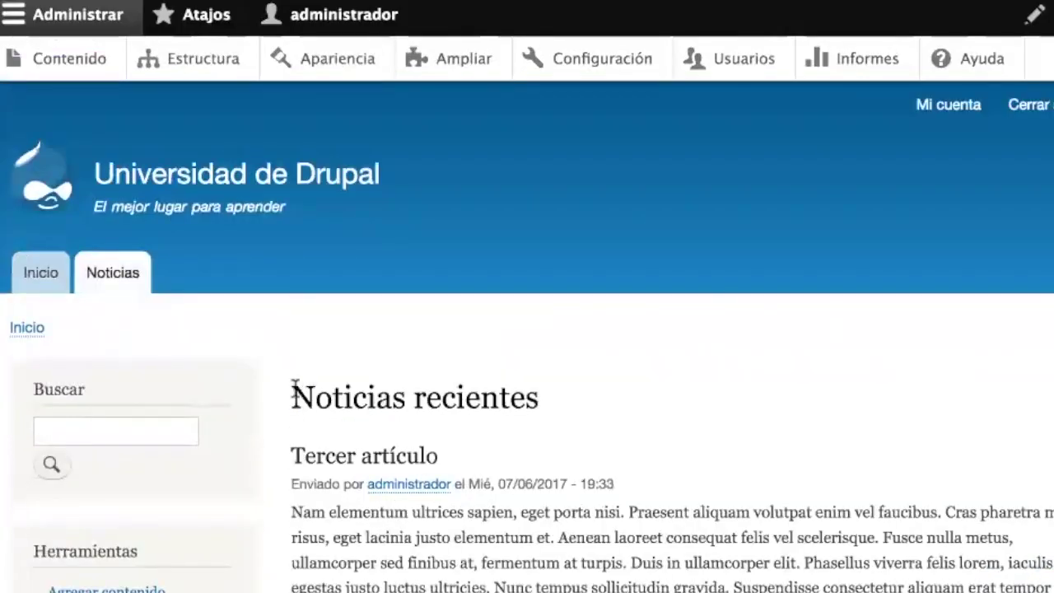
drag(291, 308, 499, 308)
drag(499, 393, 565, 400)
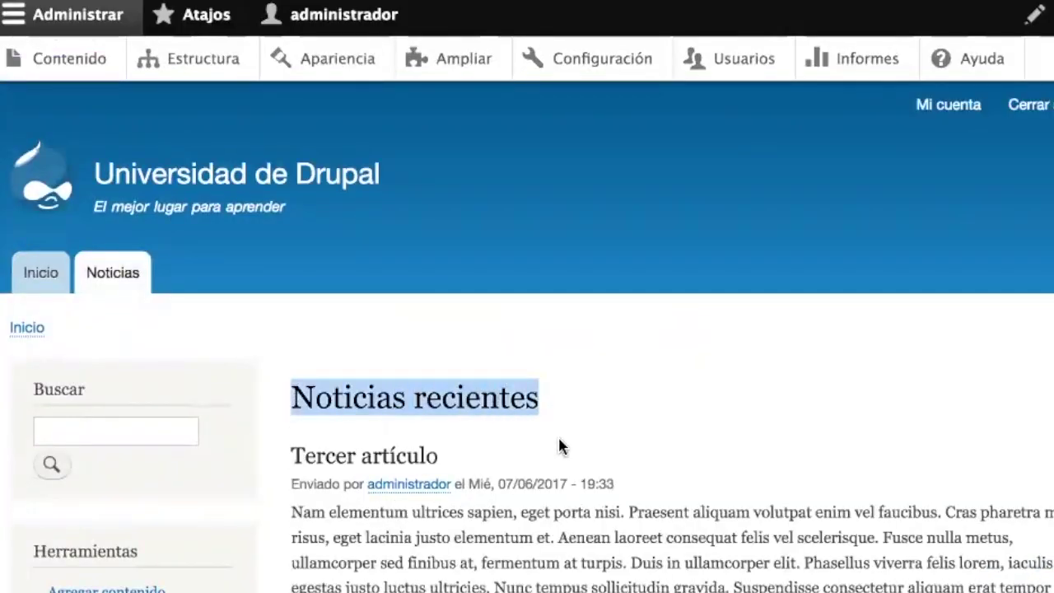
click(558, 435)
scroll(559, 439, down, 5)
scroll(559, 439, down, 10)
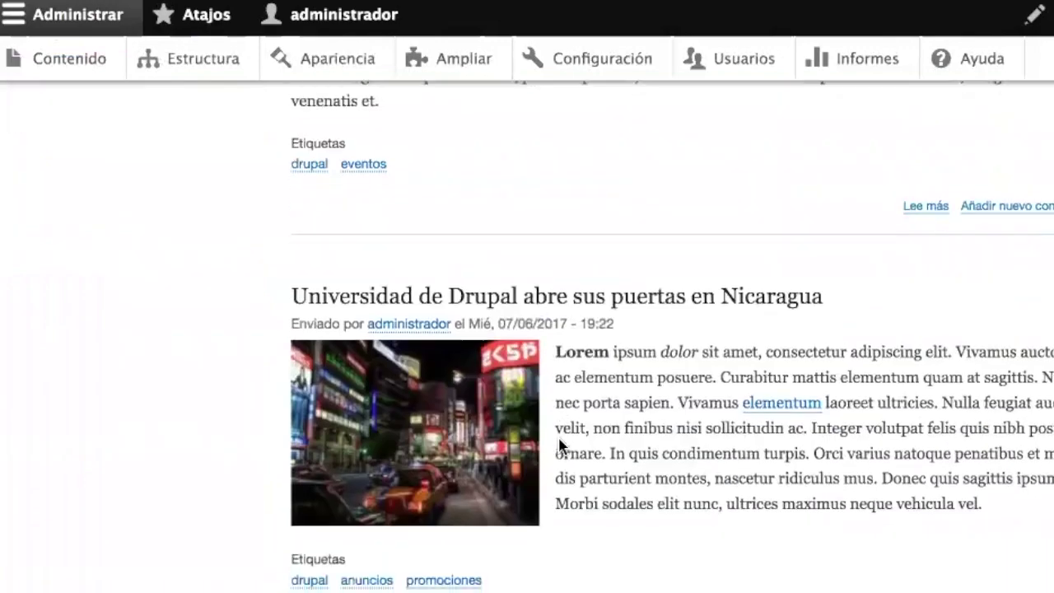
scroll(559, 439, up, 15)
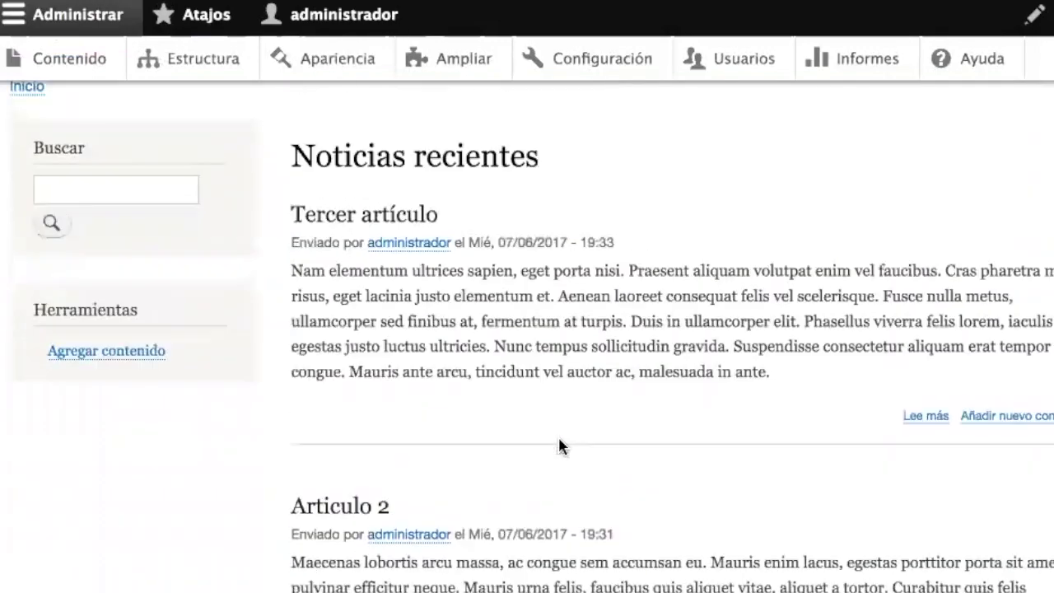
scroll(559, 444, down, 11)
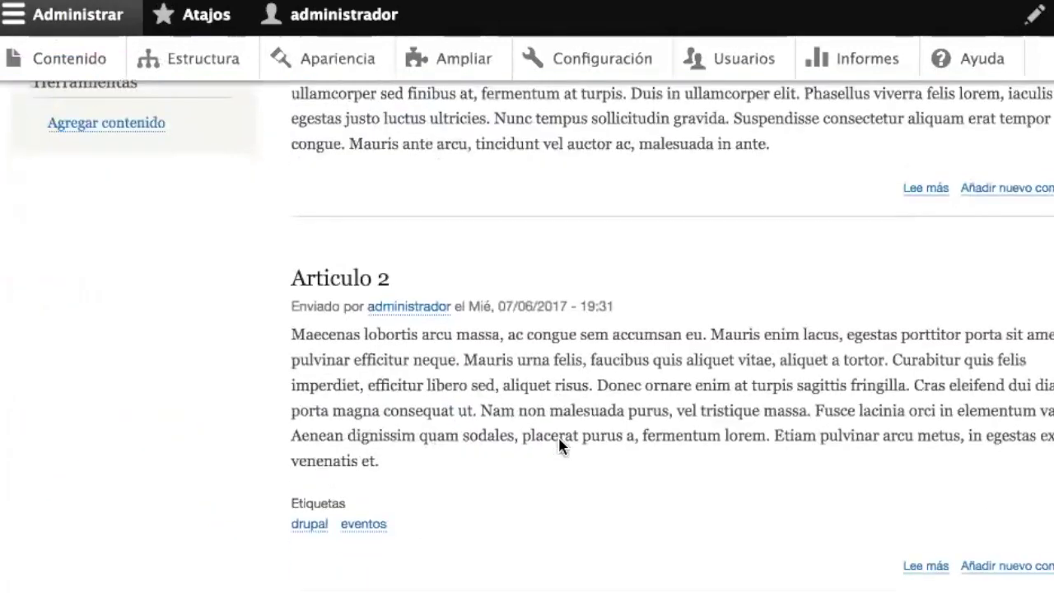
scroll(558, 438, up, 11)
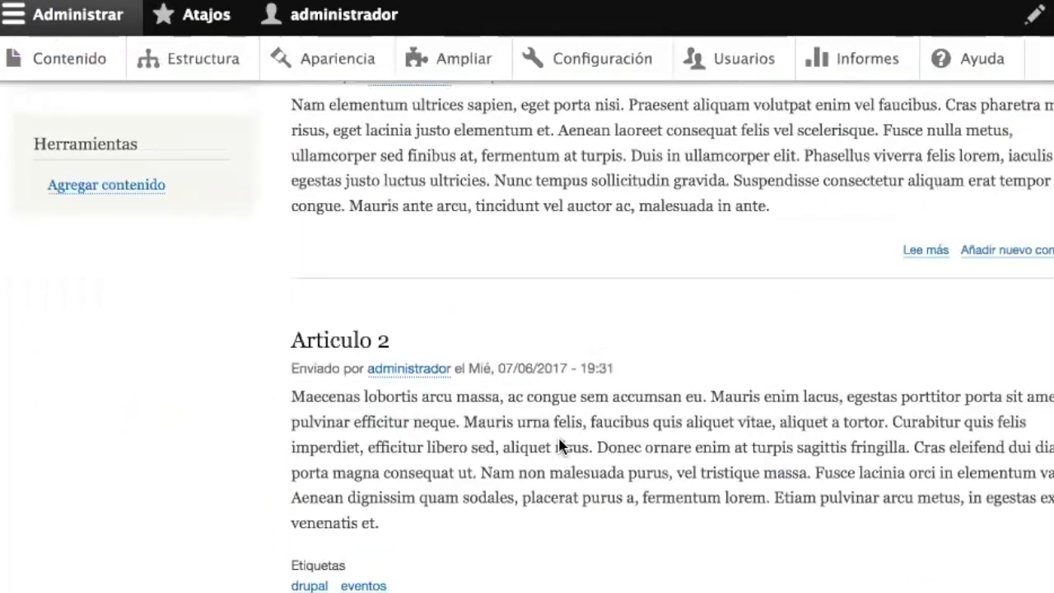
scroll(559, 439, up, 1)
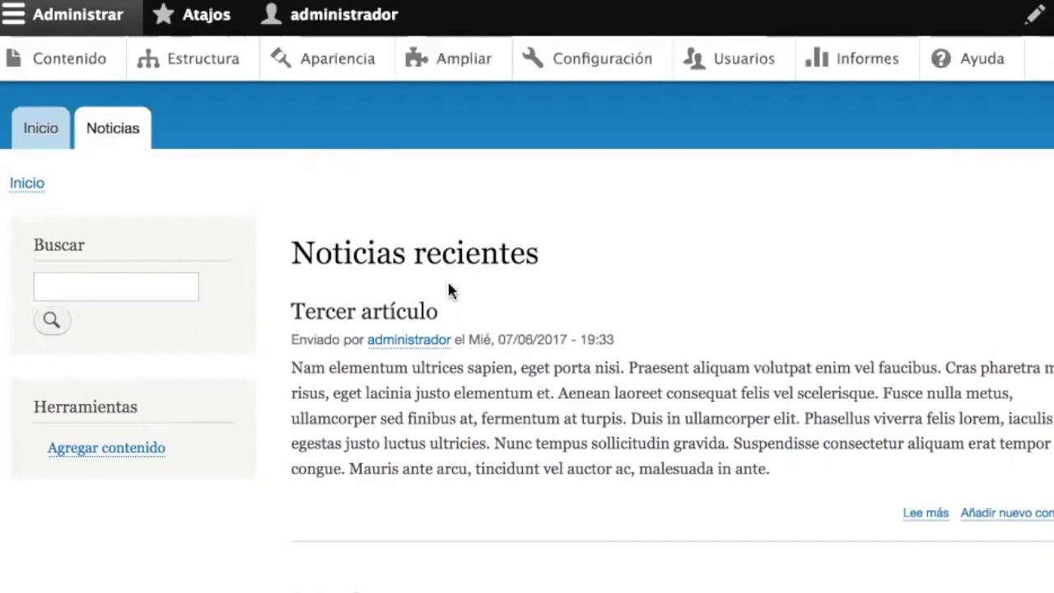
scroll(572, 438, down, 10)
scroll(576, 446, up, 10)
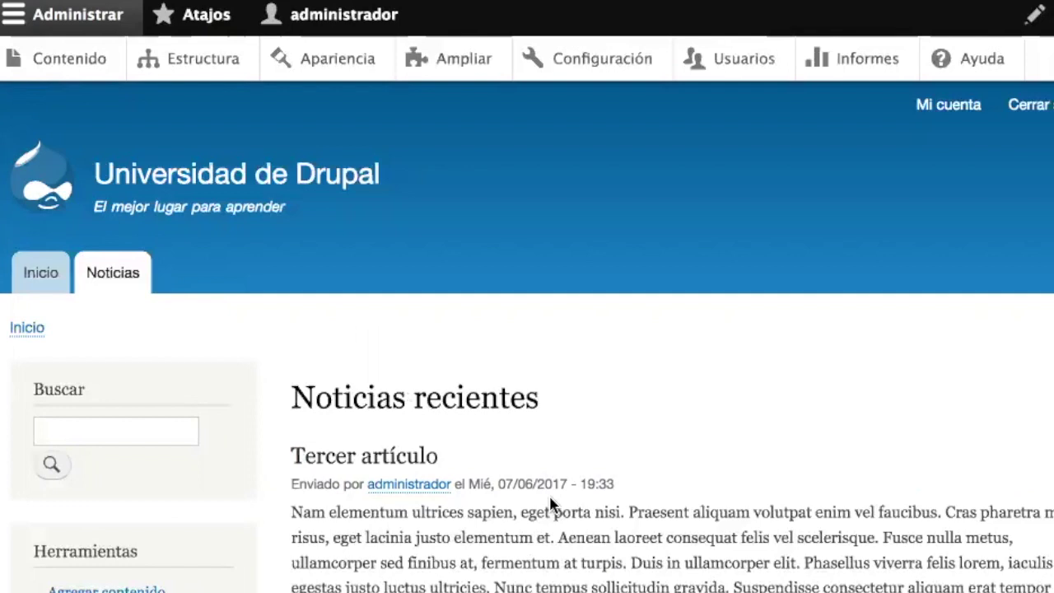
scroll(494, 501, down, 3)
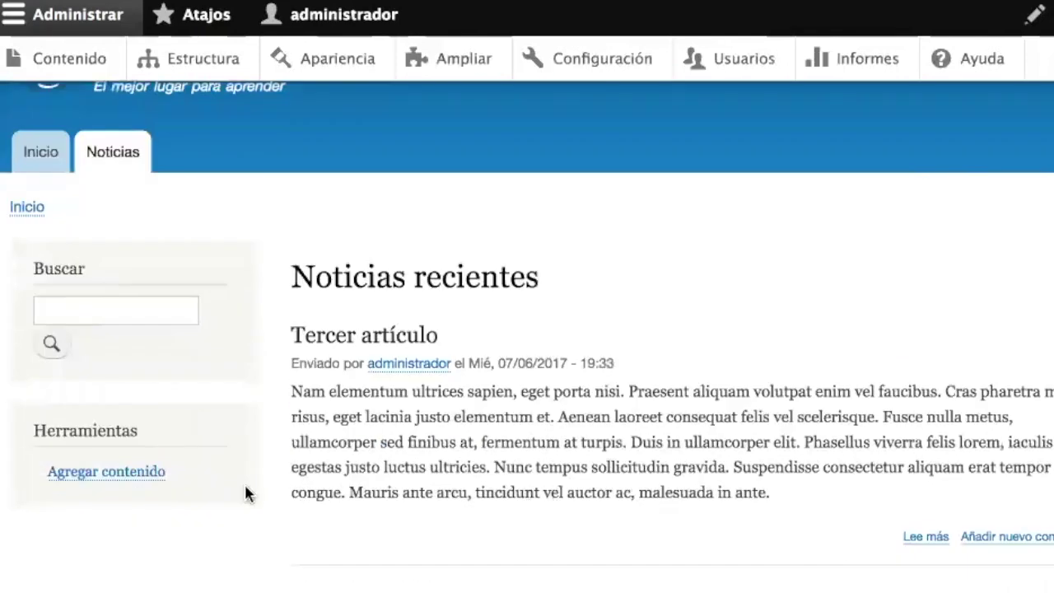
- Publish a new article titled 'Noticia 4' with body 'hola', then go to the front page
click(69, 472)
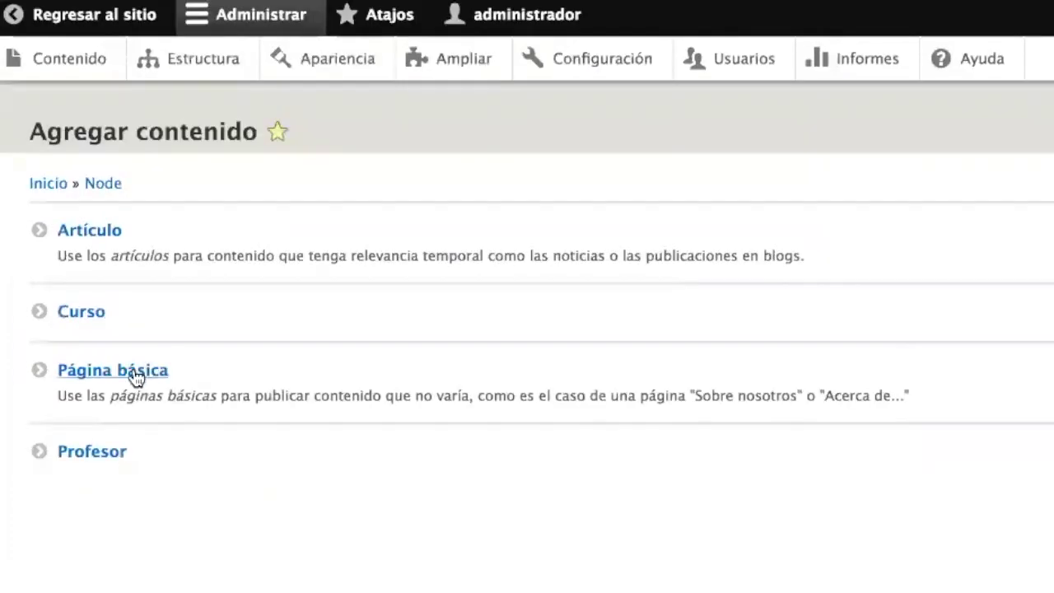
click(97, 237)
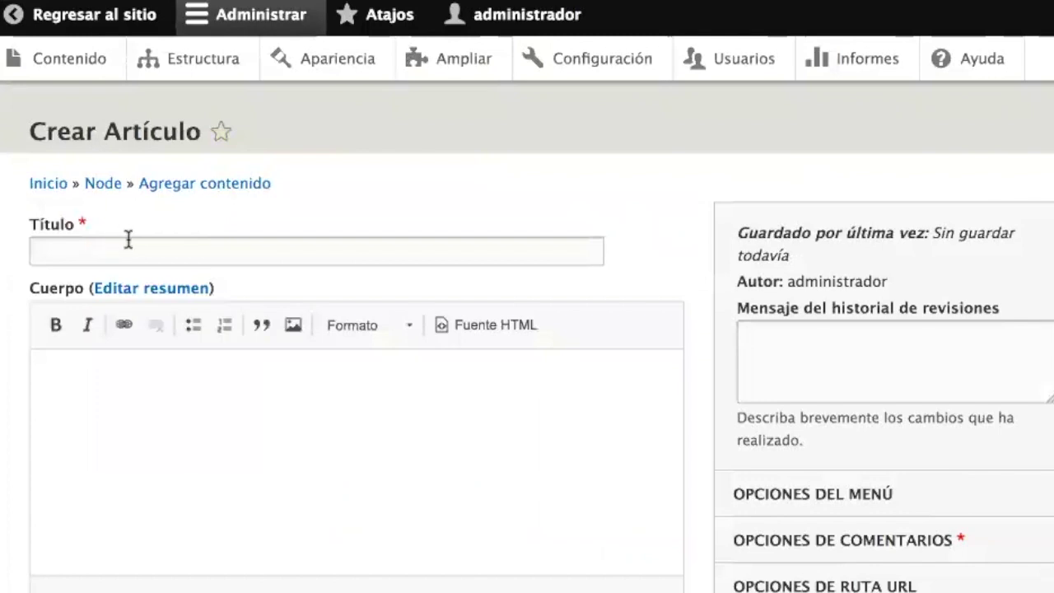
click(128, 239)
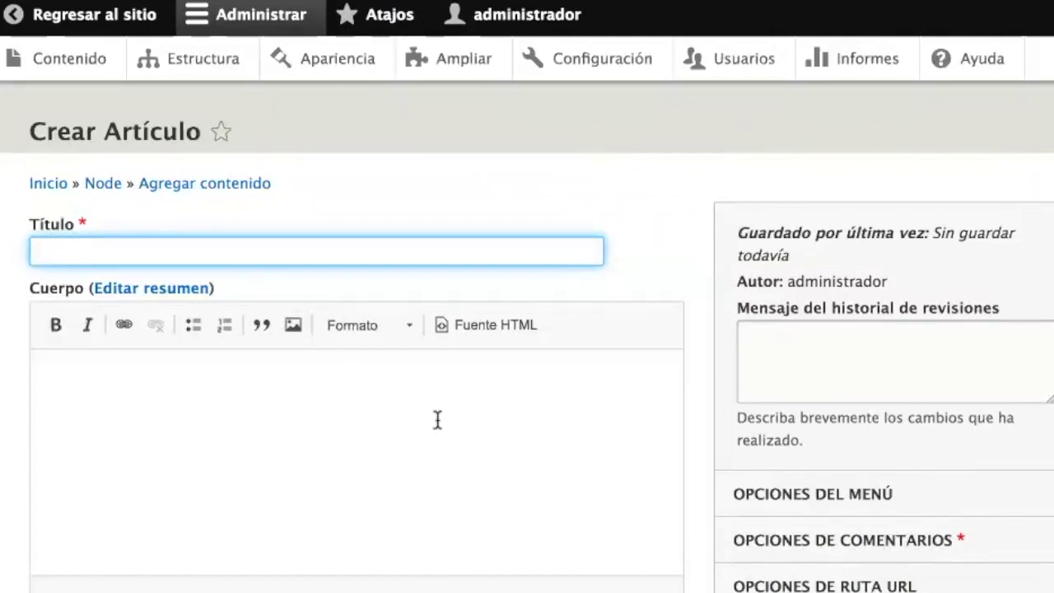
text(Notica)
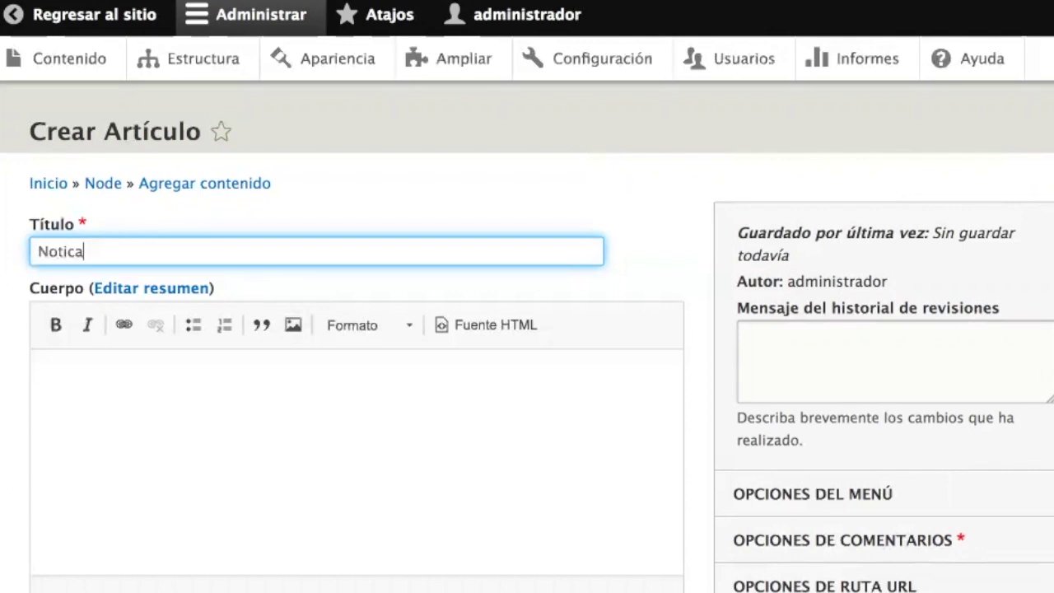
key(BackSpace)
text(ia 4)
click(395, 440)
text(hola)
scroll(449, 459, down, 5)
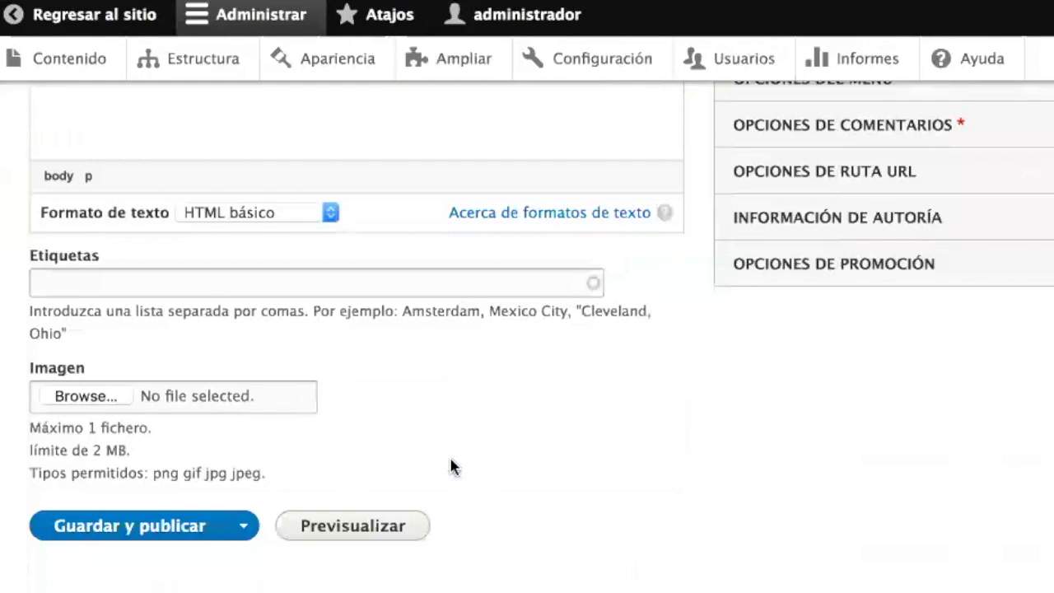
click(115, 529)
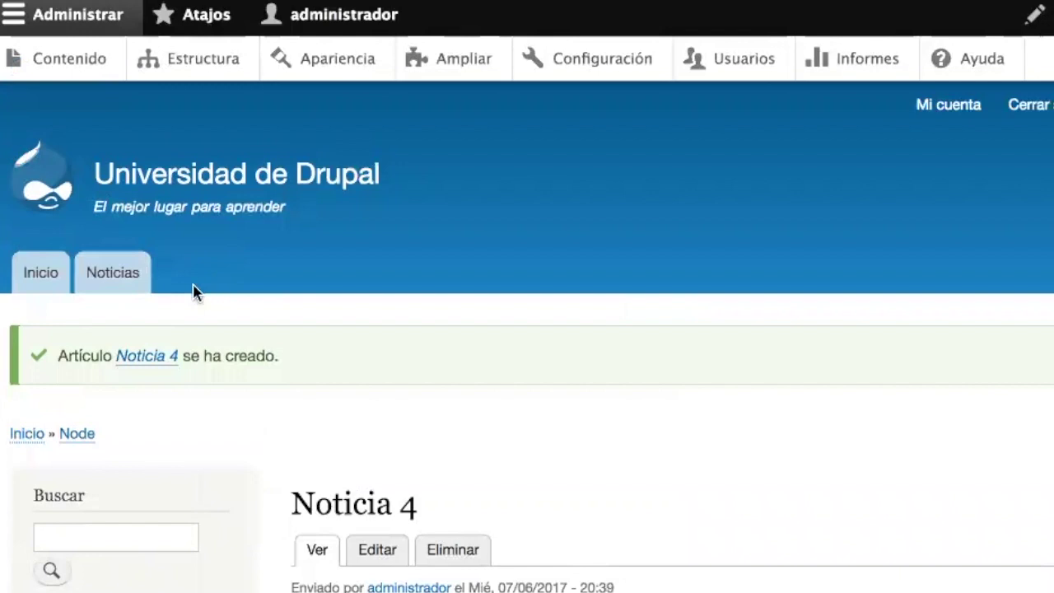
click(153, 288)
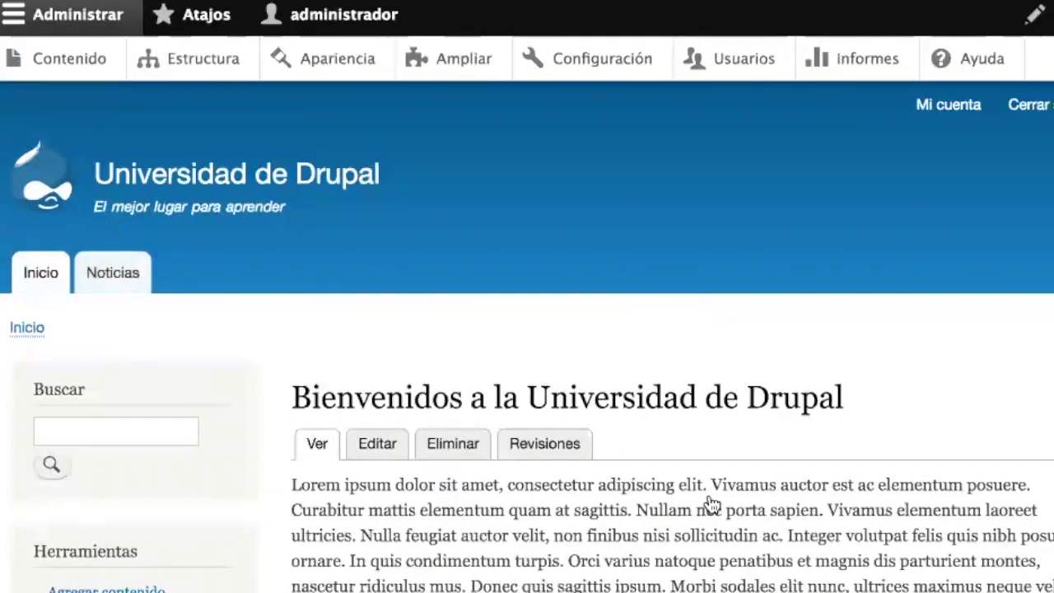
- Scroll the Noticias recientes listing to confirm Noticia 4 appears above Tercer artículo
scroll(712, 504, down, 8)
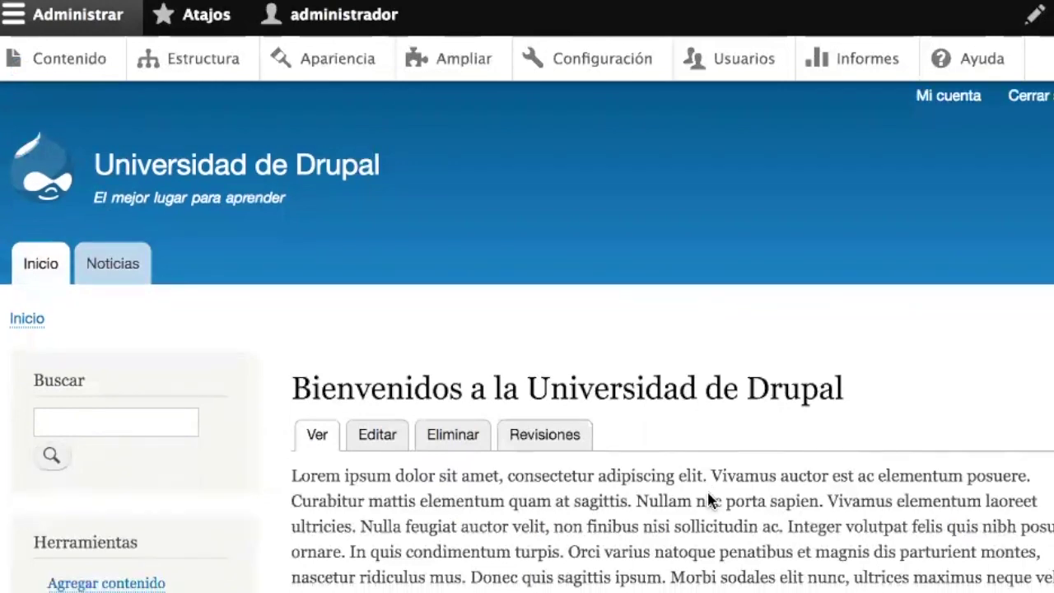
scroll(706, 489, up, 8)
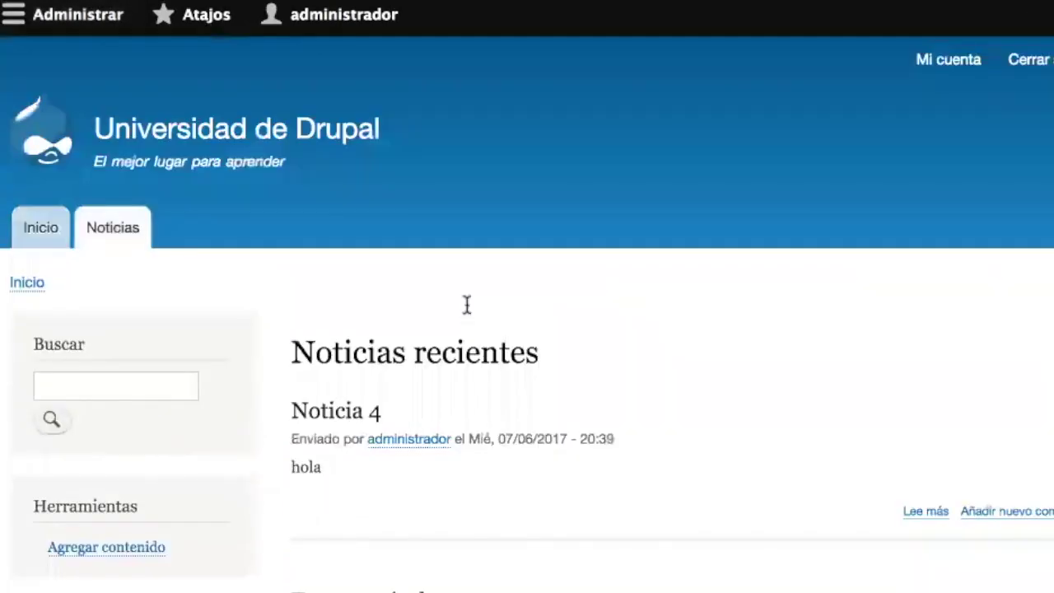
scroll(469, 309, down, 1)
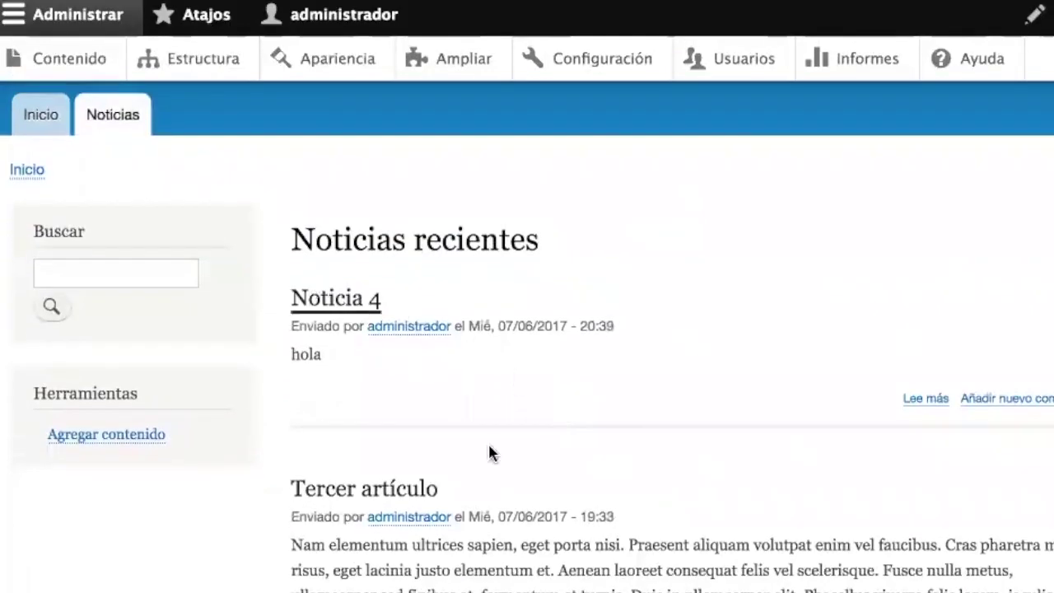
scroll(491, 449, down, 3)
scroll(457, 556, down, 12)
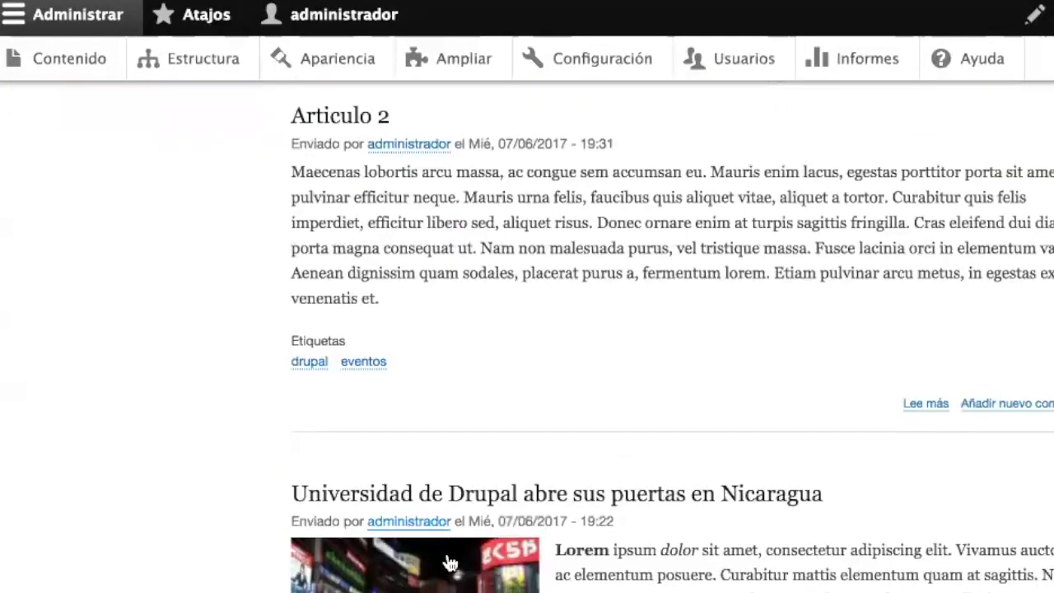
scroll(564, 466, up, 15)
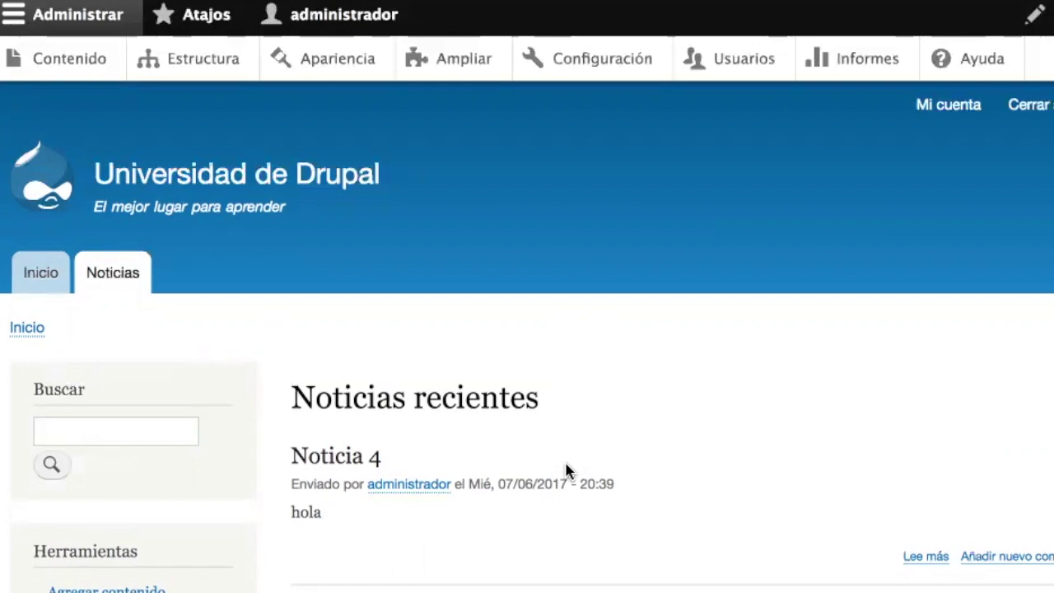
scroll(566, 471, down, 5)
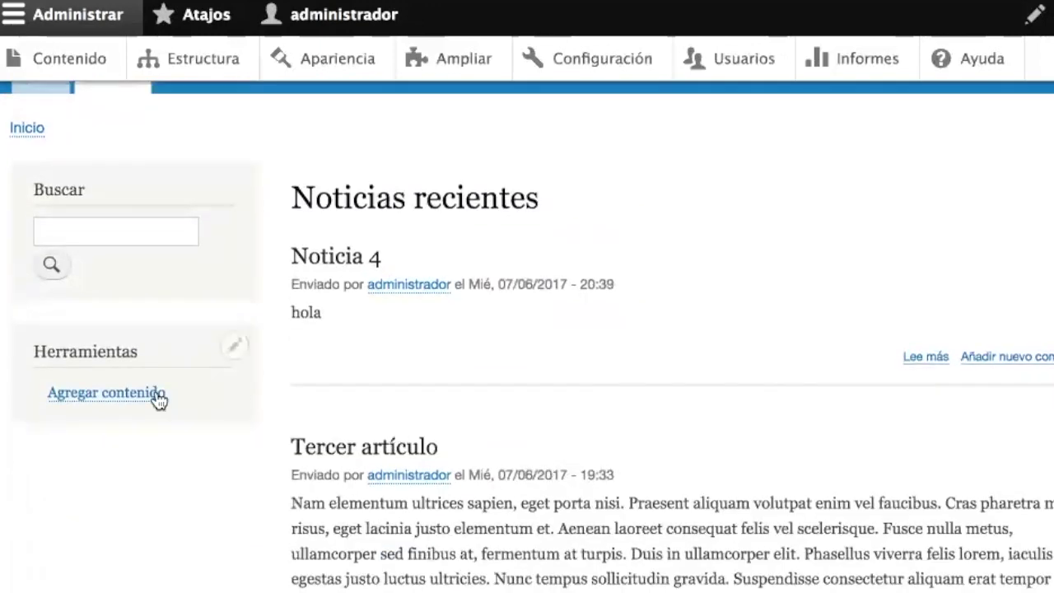
- Start a new view named Profesores listing Profesor content sorted by Título
click(202, 70)
scroll(358, 332, down, 5)
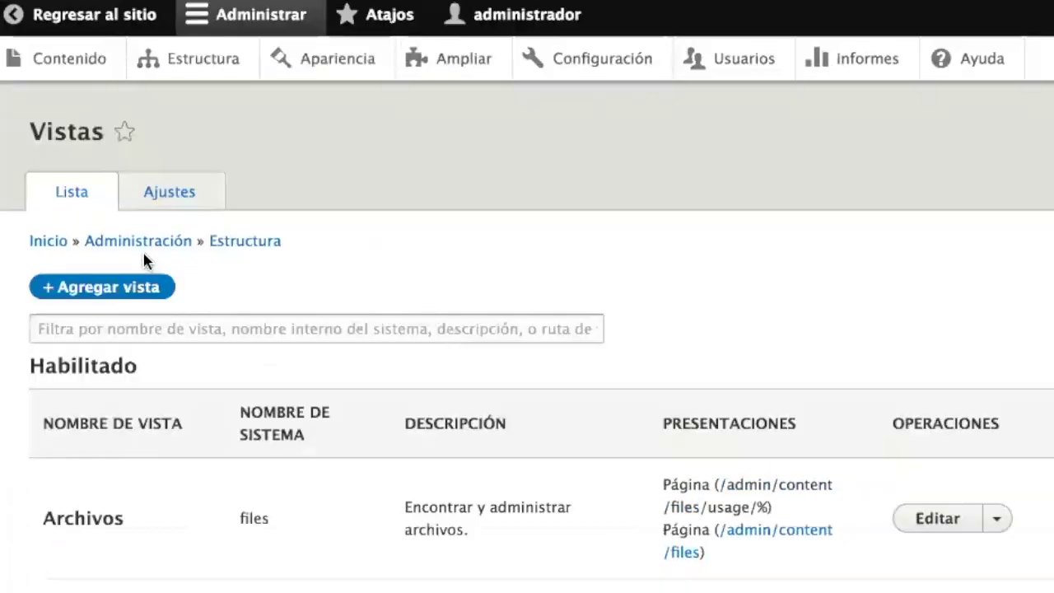
click(122, 290)
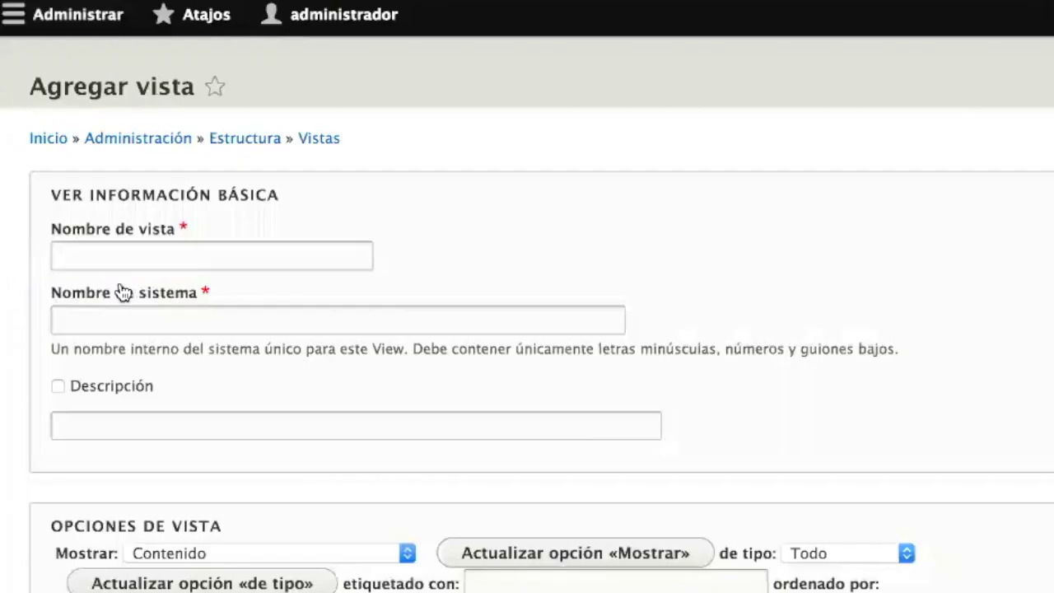
scroll(371, 329, down, 2)
click(263, 390)
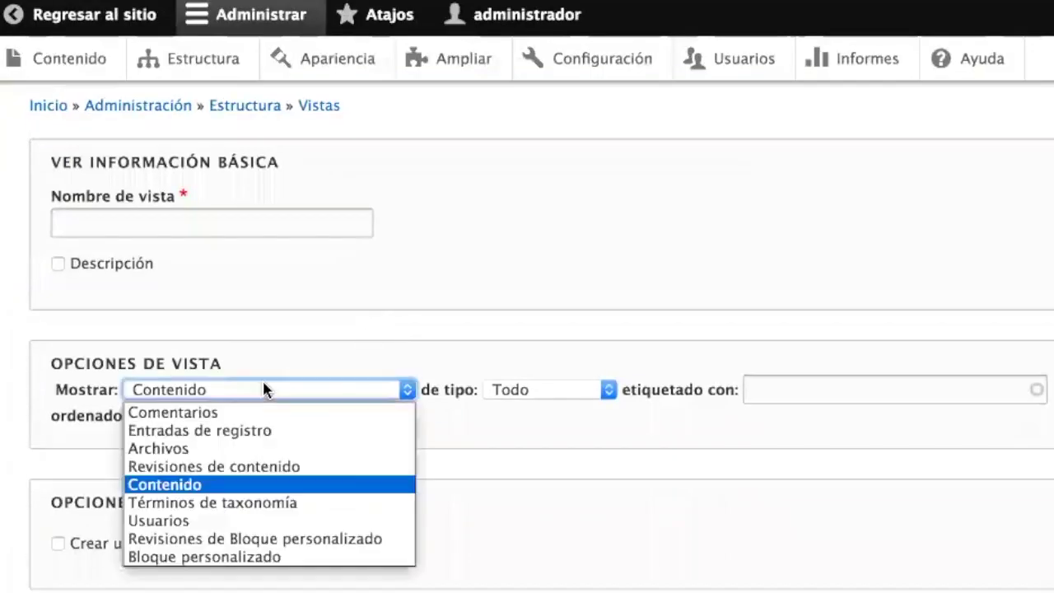
click(263, 389)
click(164, 216)
text(Profesores)
click(572, 389)
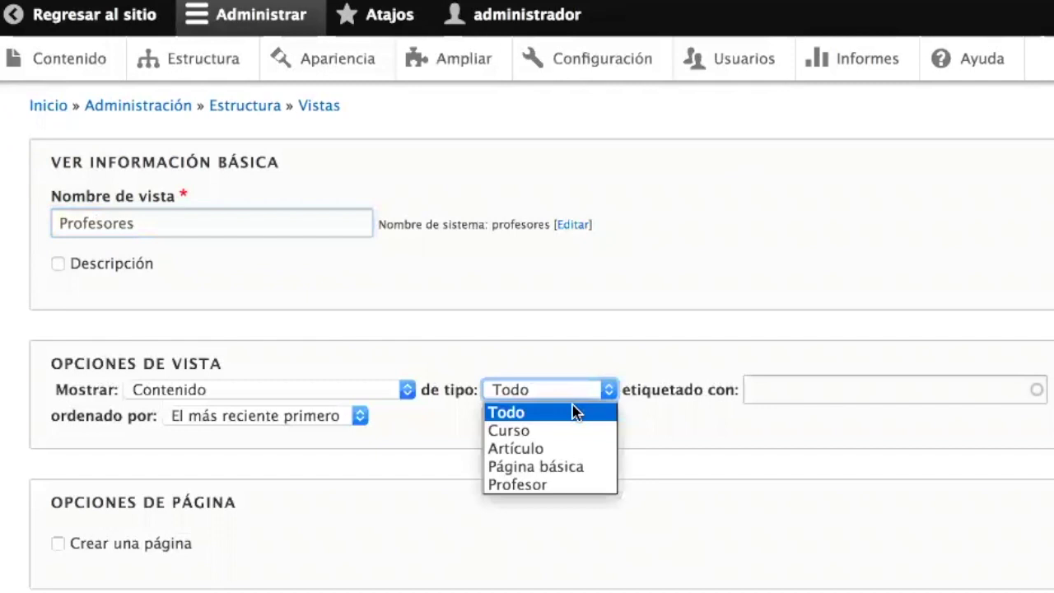
click(565, 486)
scroll(565, 486, down, 3)
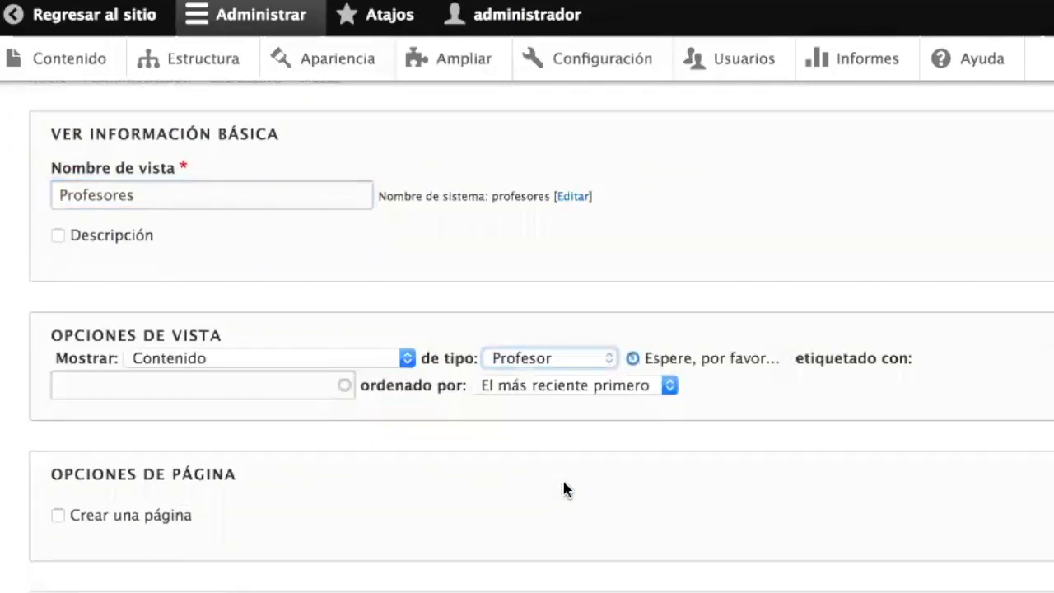
click(787, 277)
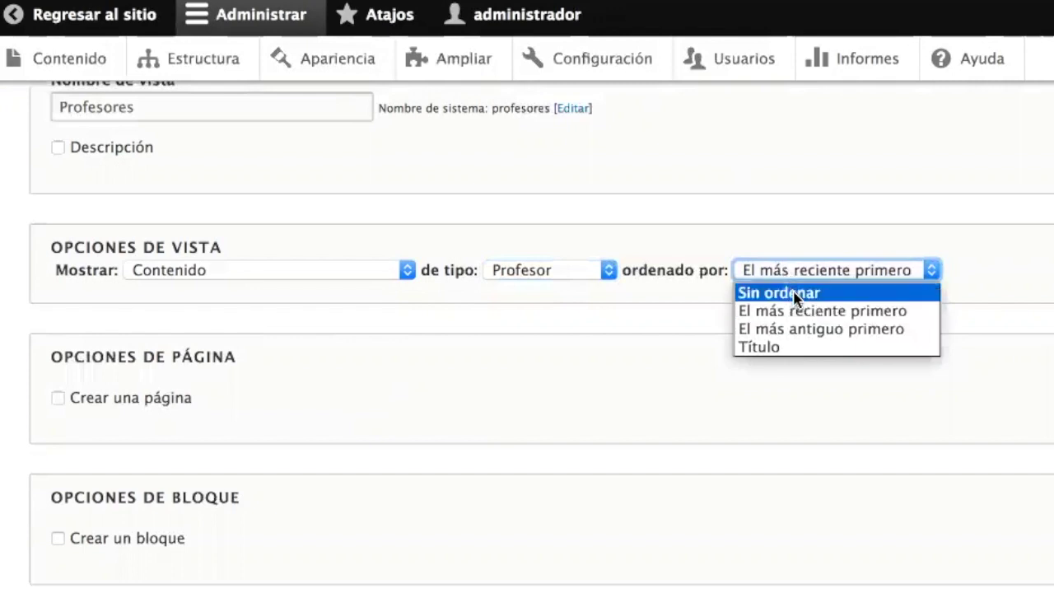
click(794, 346)
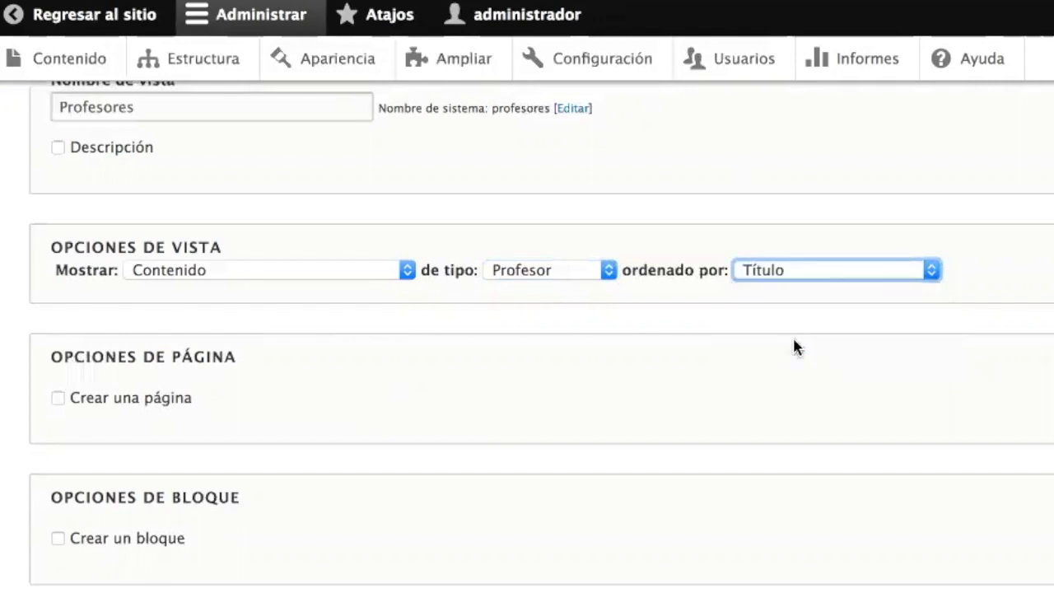
- Have the view create a page titled 'Cuerpo docente' at path profesores
click(103, 403)
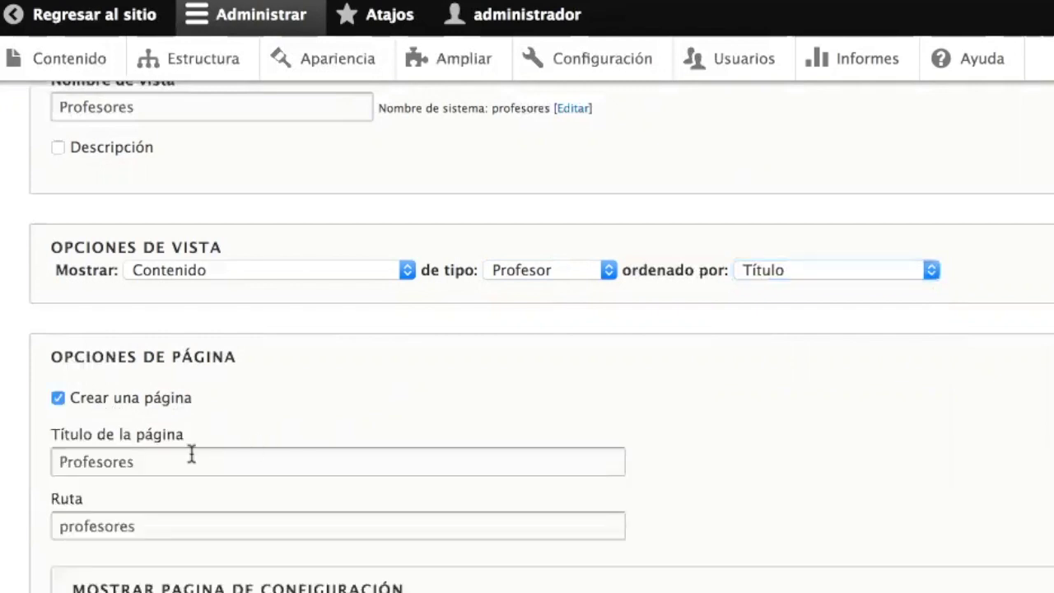
click(169, 461)
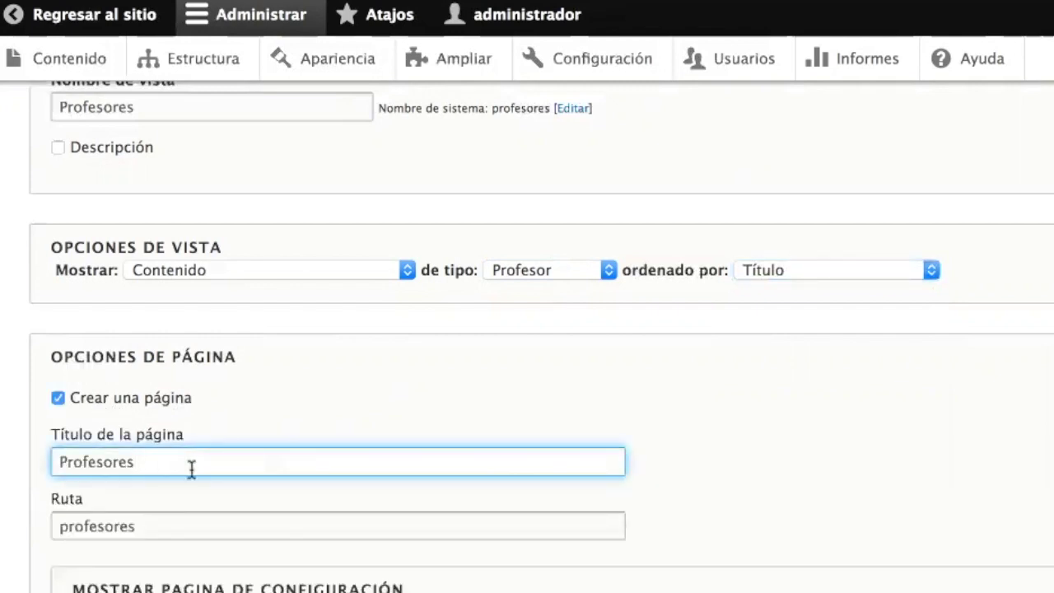
scroll(258, 487, down, 3)
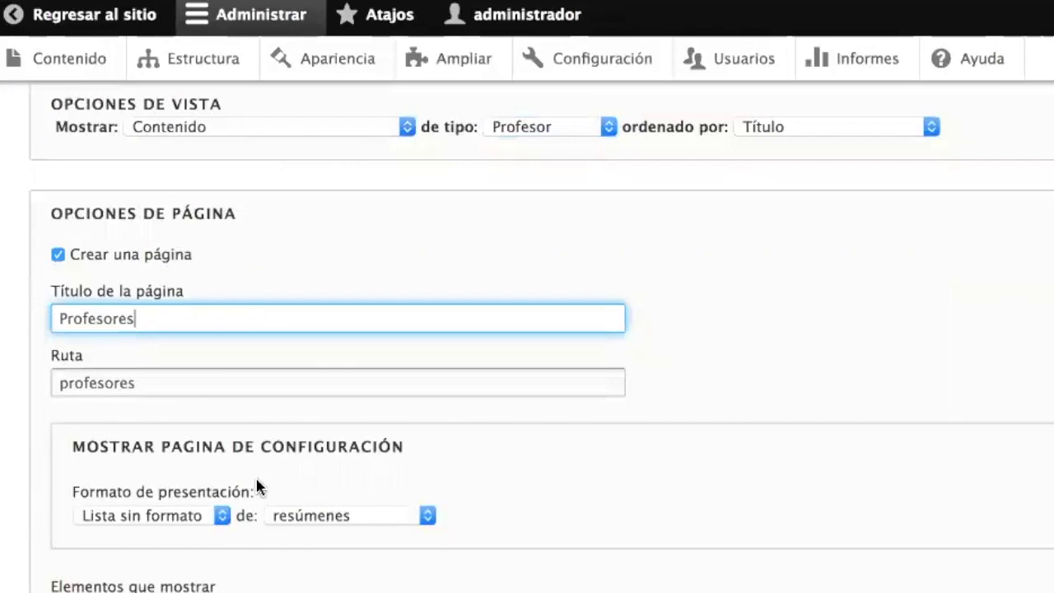
key(super+a)
text(Cuerpo)
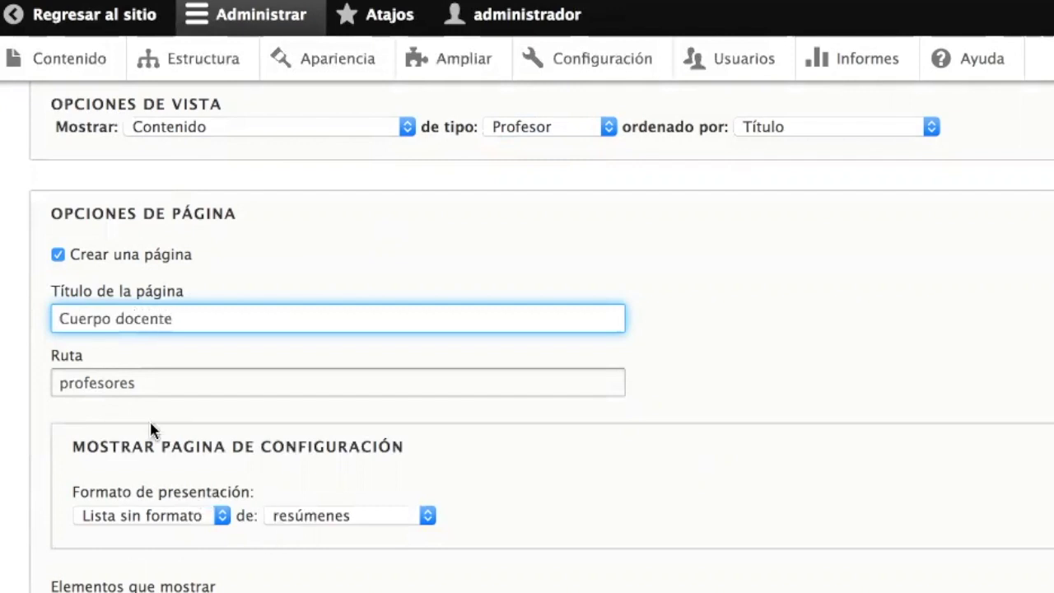
click(140, 396)
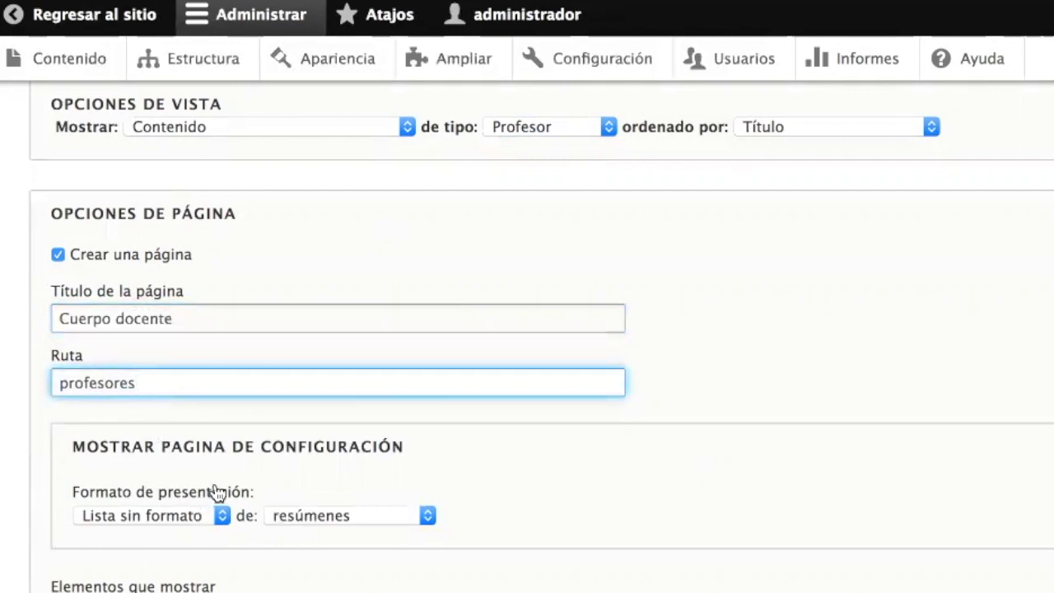
scroll(312, 580, down, 3)
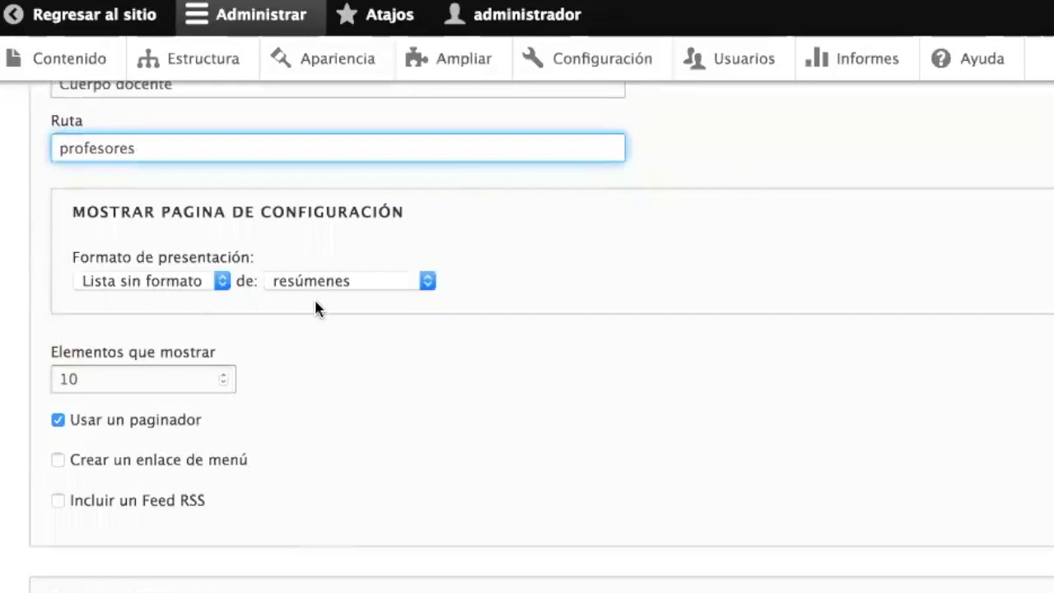
- Add a 'Profesores' menu link in Navegación principal and save the view for editing
click(123, 459)
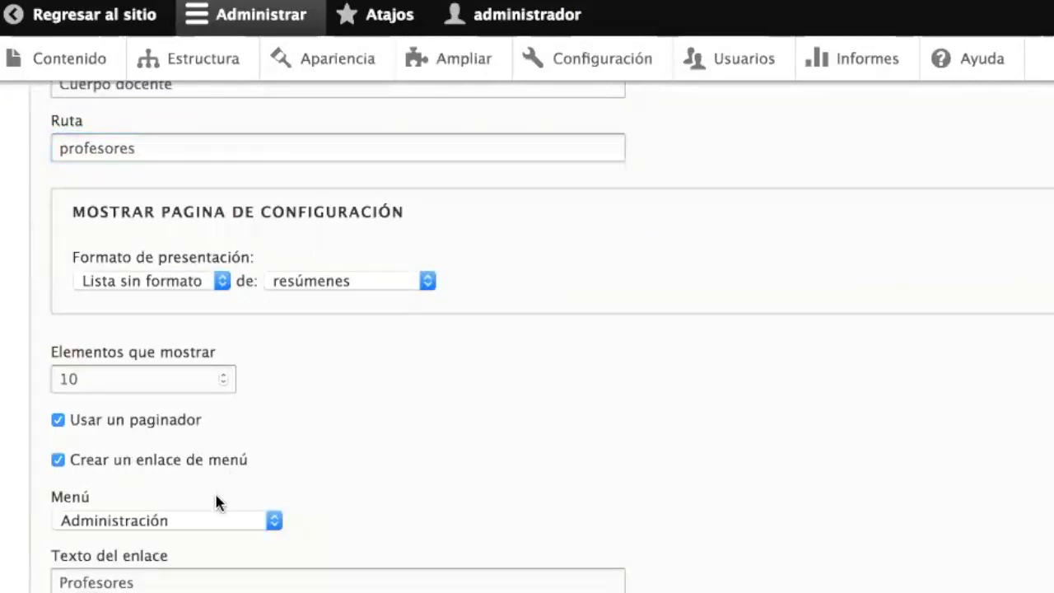
click(176, 519)
click(164, 587)
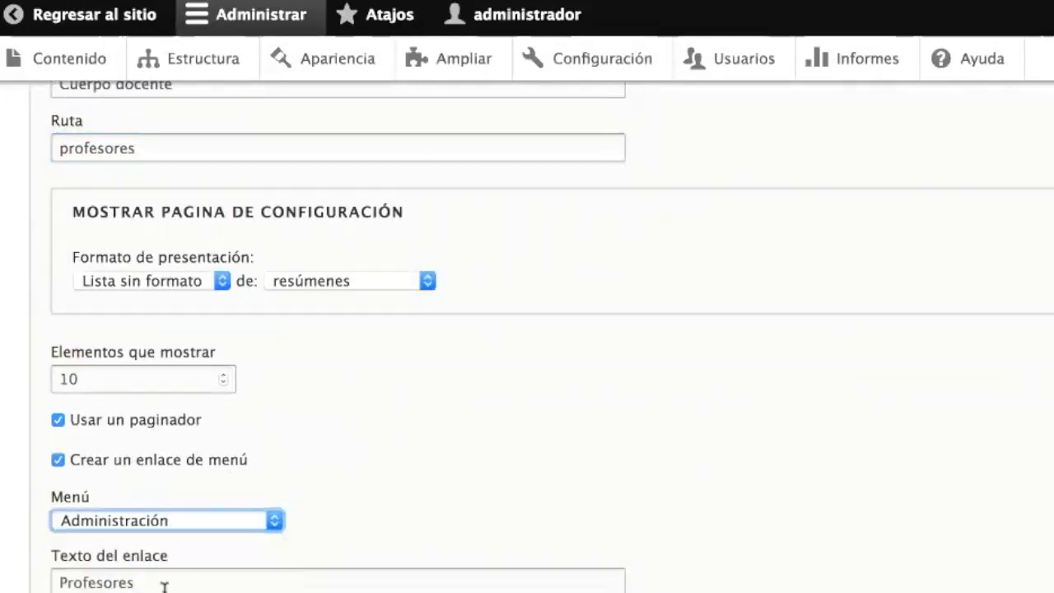
double_click(154, 583)
text(Profers)
key(BackSpace)
key(BackSpace)
text(sor)
scroll(395, 520, down, 5)
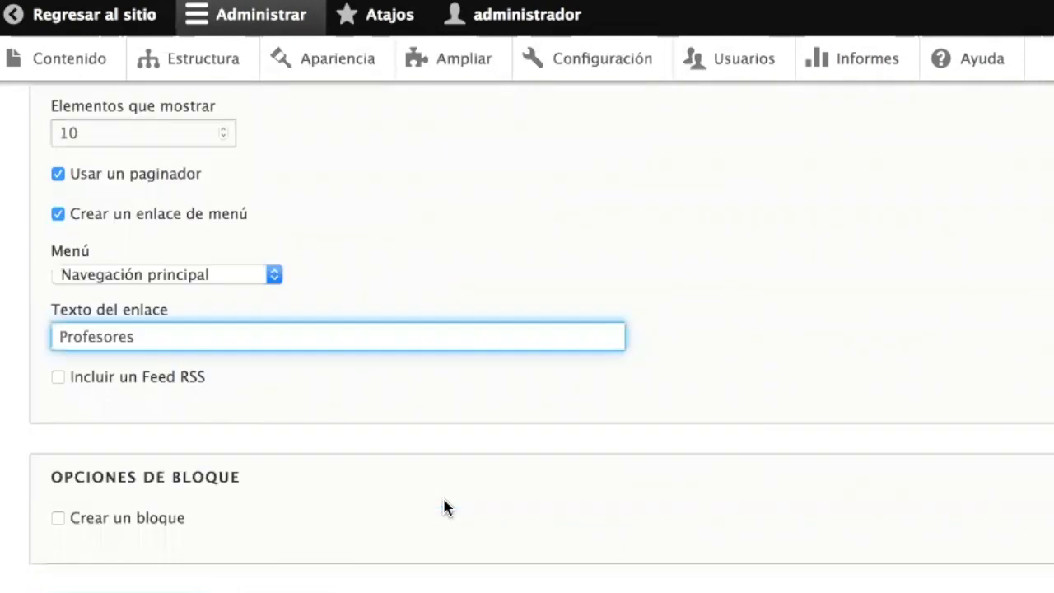
click(105, 529)
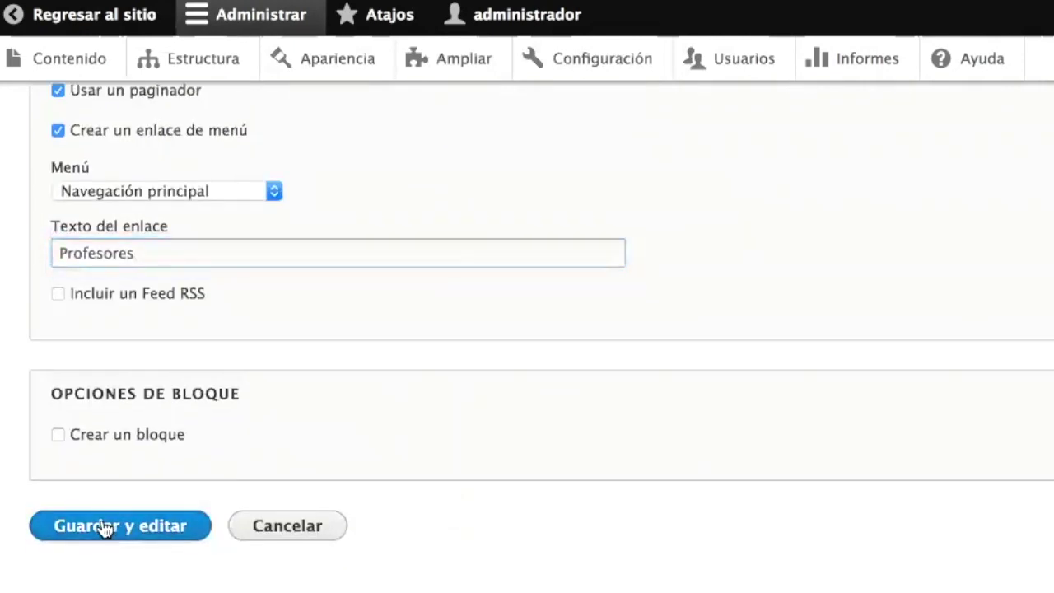
- Scroll through the Profesores view settings and its preview of teacher entries
scroll(105, 517, down, 4)
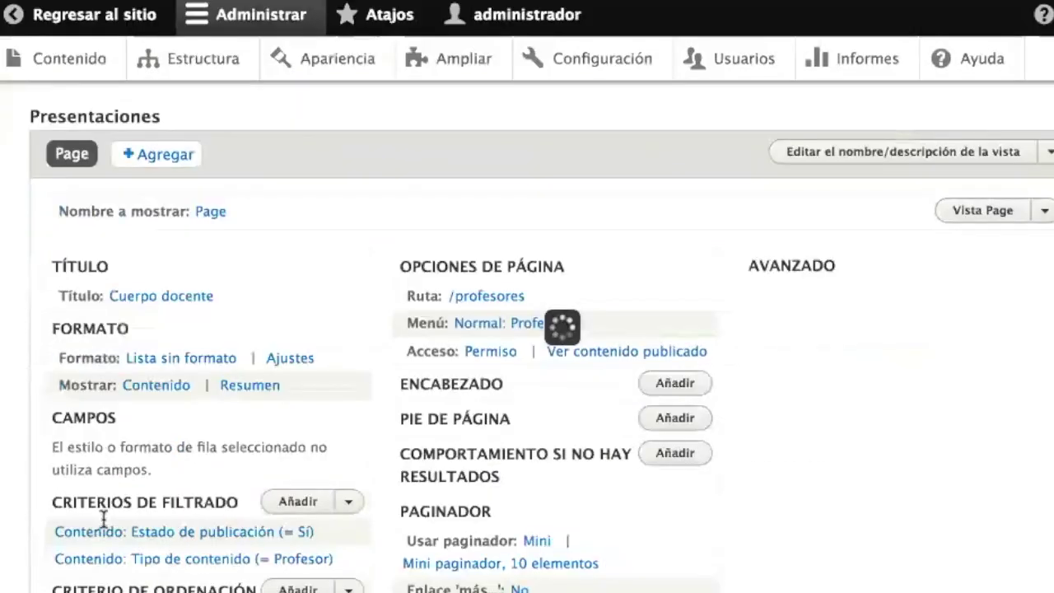
scroll(104, 518, down, 15)
scroll(105, 519, up, 10)
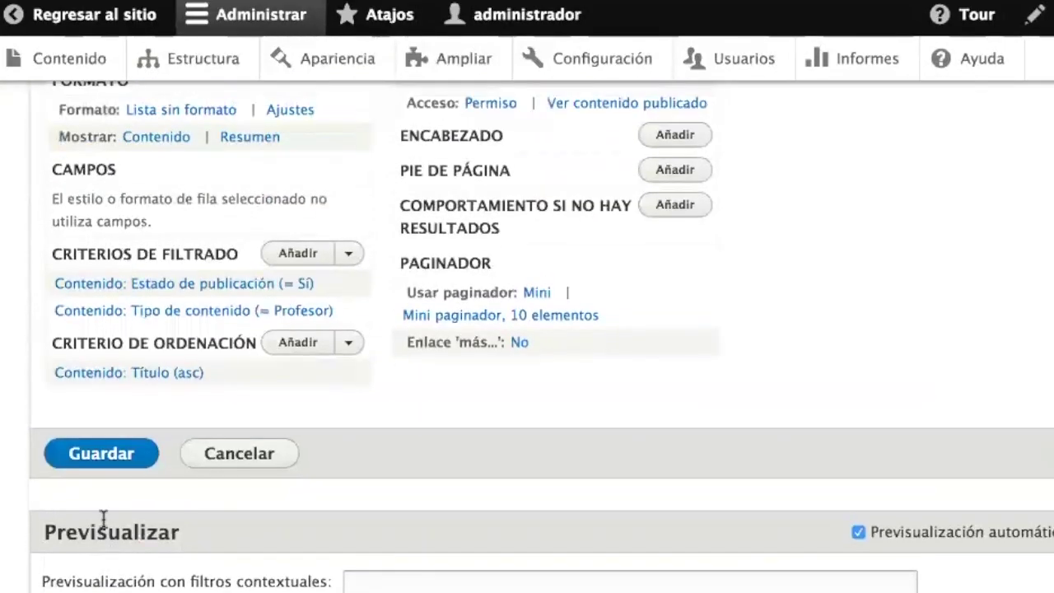
scroll(104, 517, up, 2)
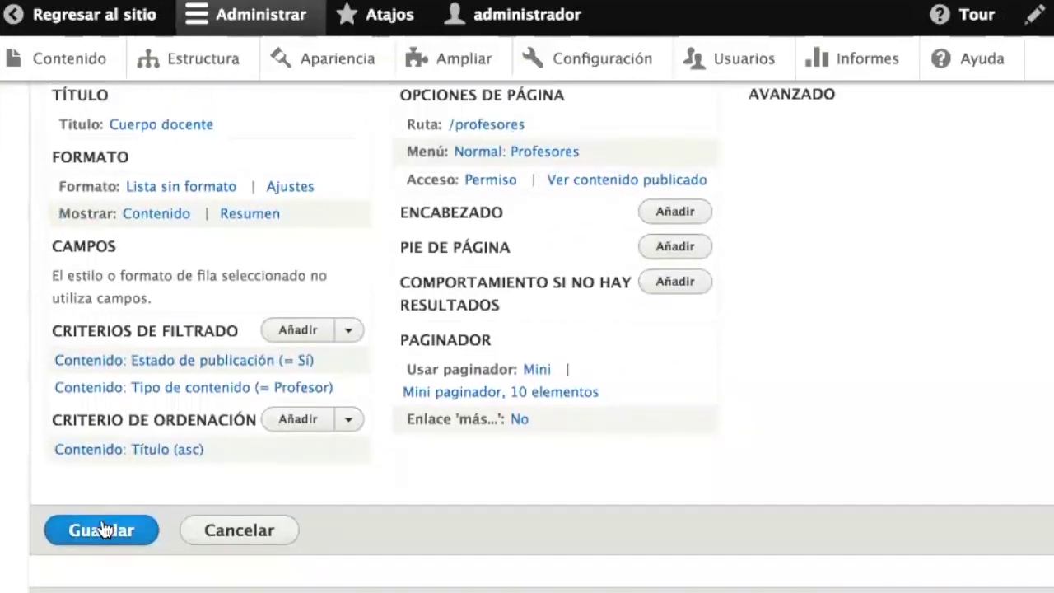
scroll(104, 527, down, 15)
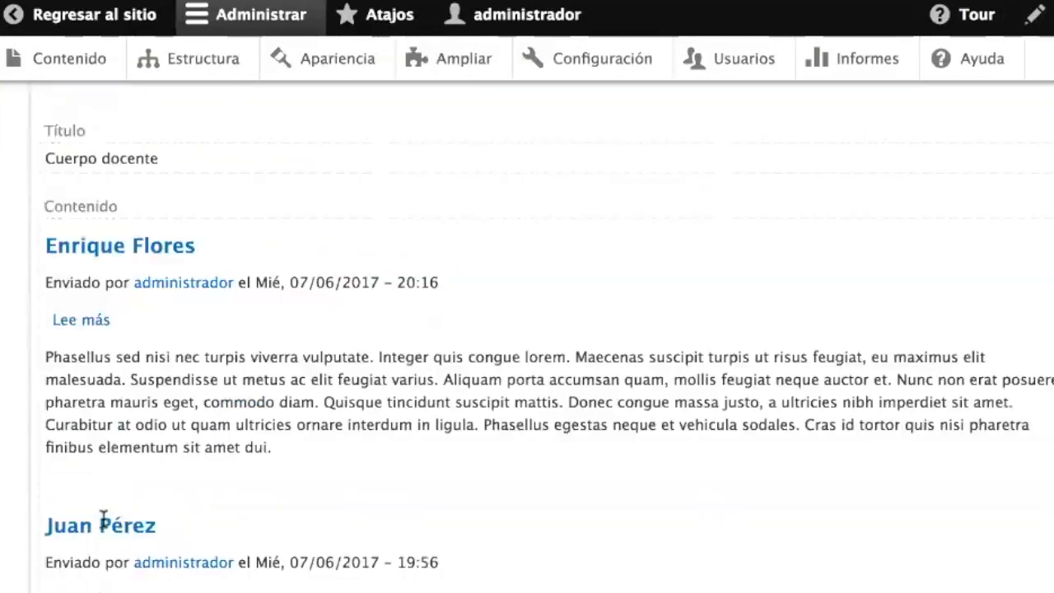
scroll(218, 359, up, 7)
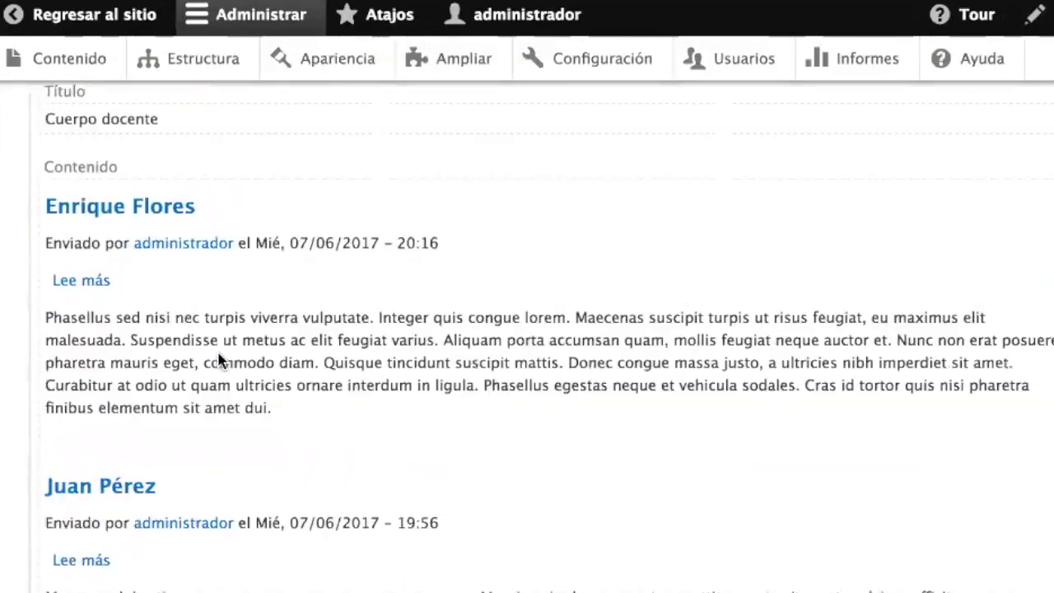
scroll(218, 358, up, 8)
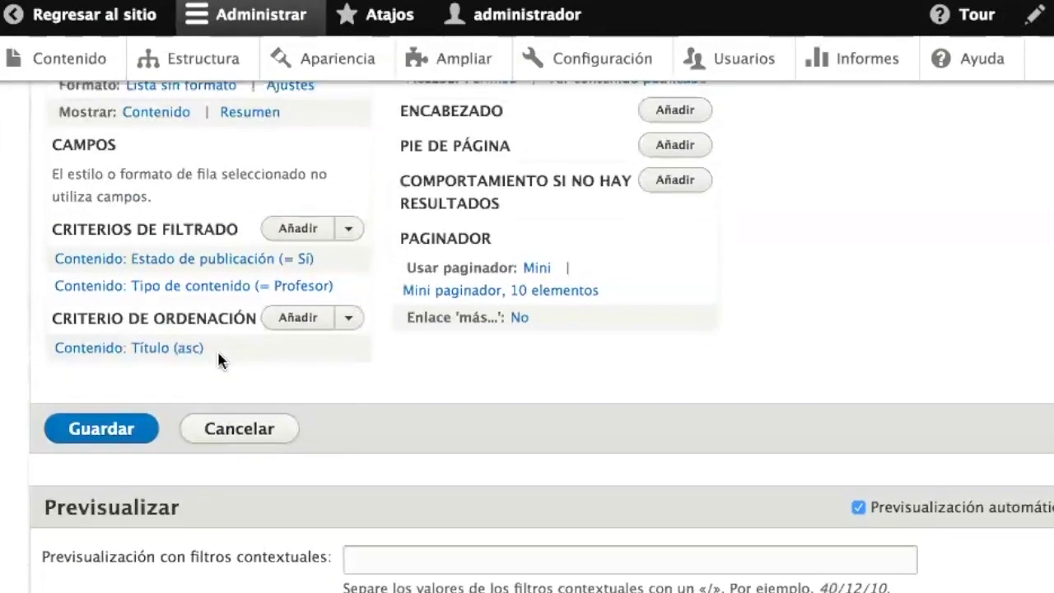
scroll(218, 354, up, 3)
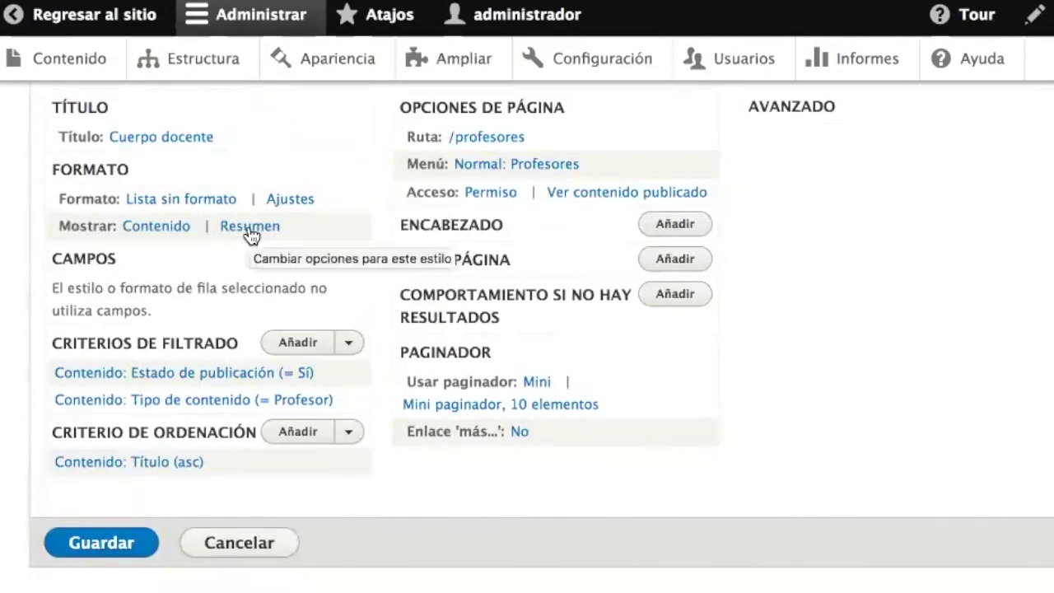
- Switch the view's row style to Campos with default options, showing only Contenido: Título
click(157, 231)
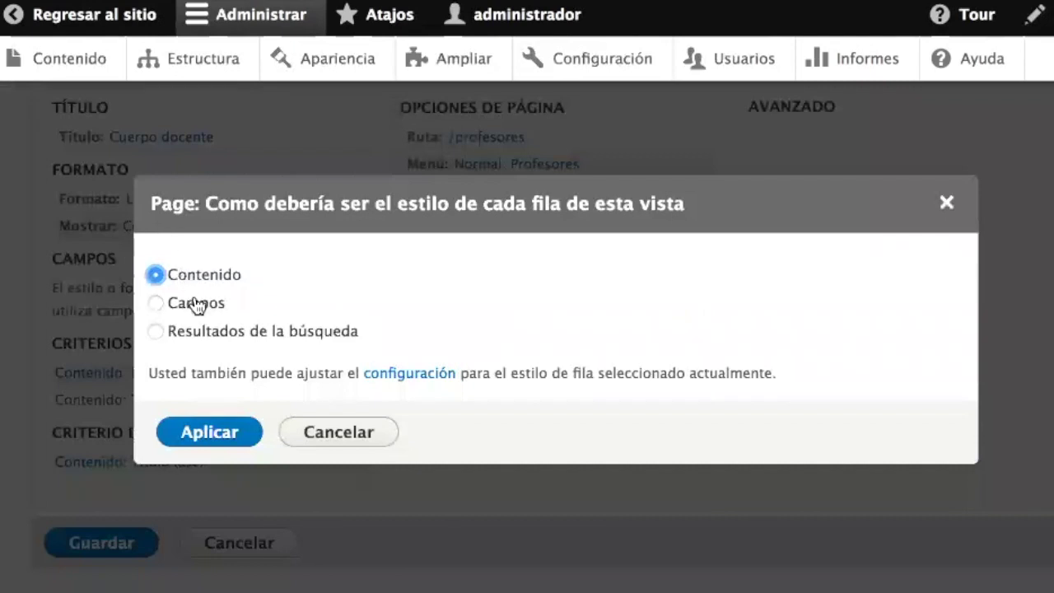
click(195, 304)
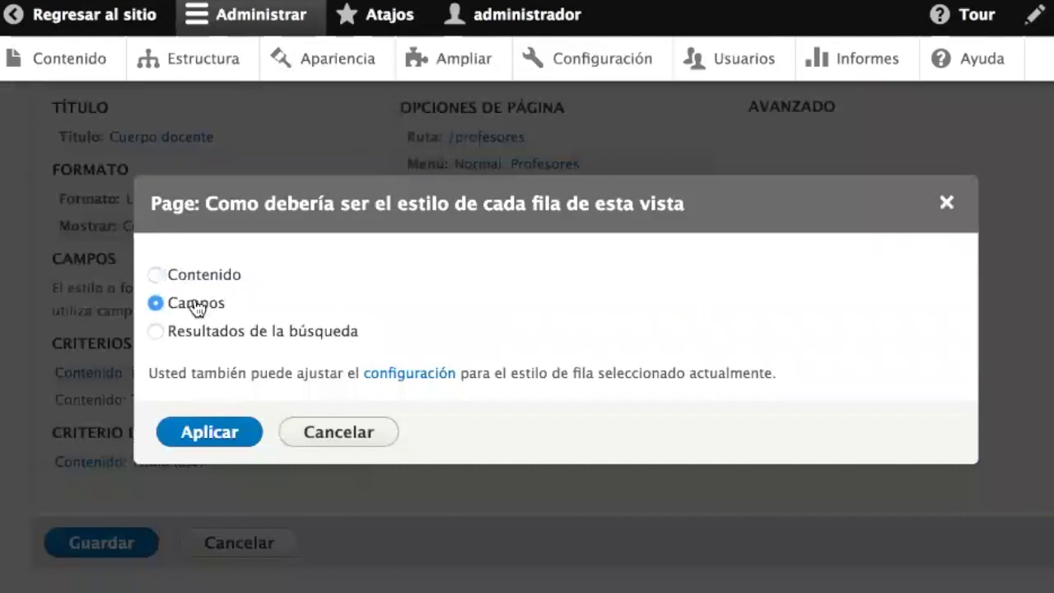
click(215, 433)
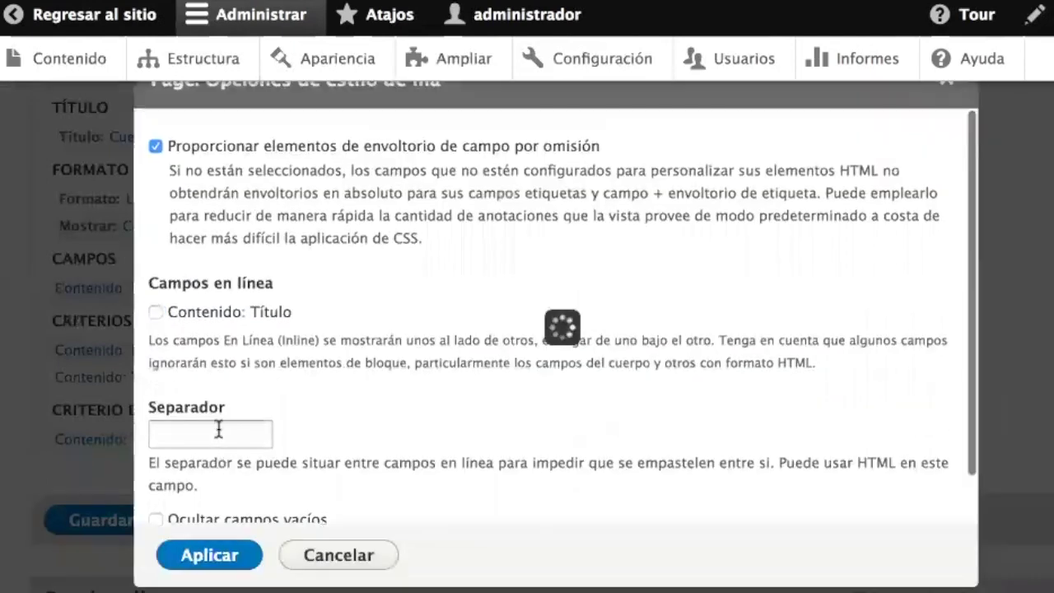
click(204, 556)
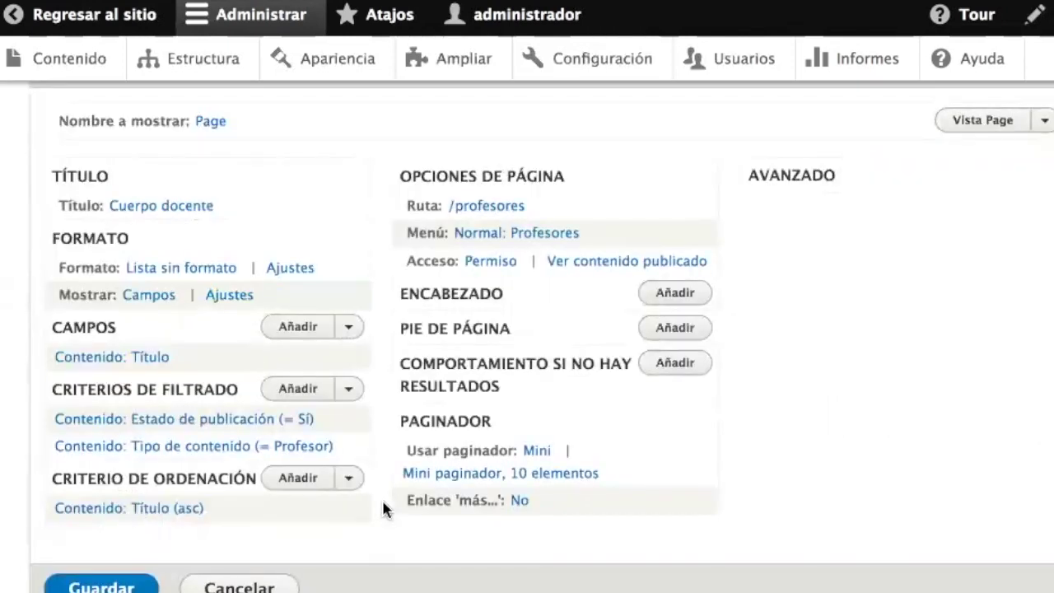
scroll(383, 510, down, 15)
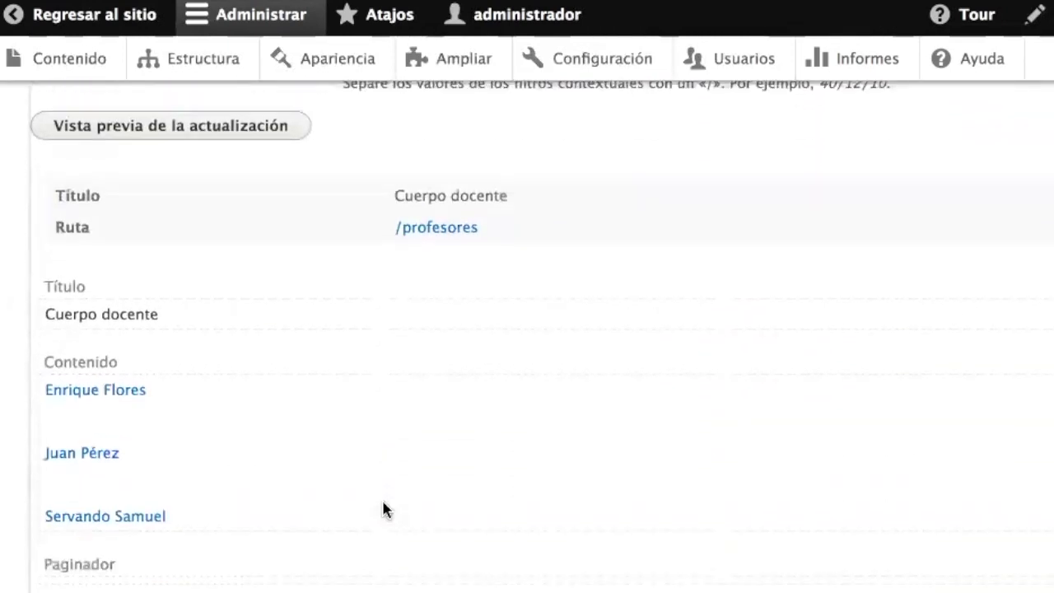
scroll(383, 509, up, 12)
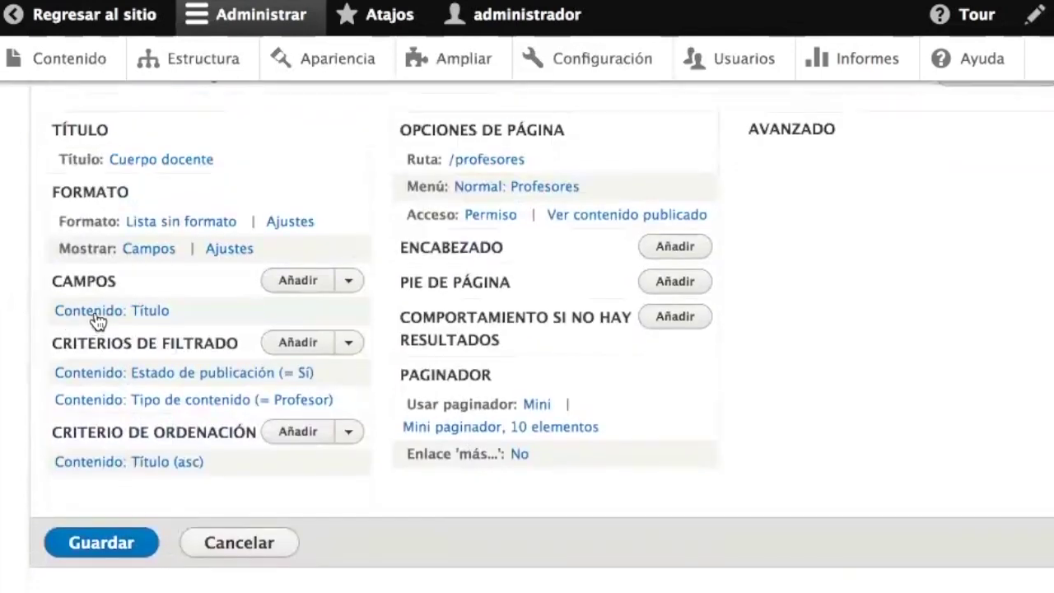
scroll(164, 326, down, 10)
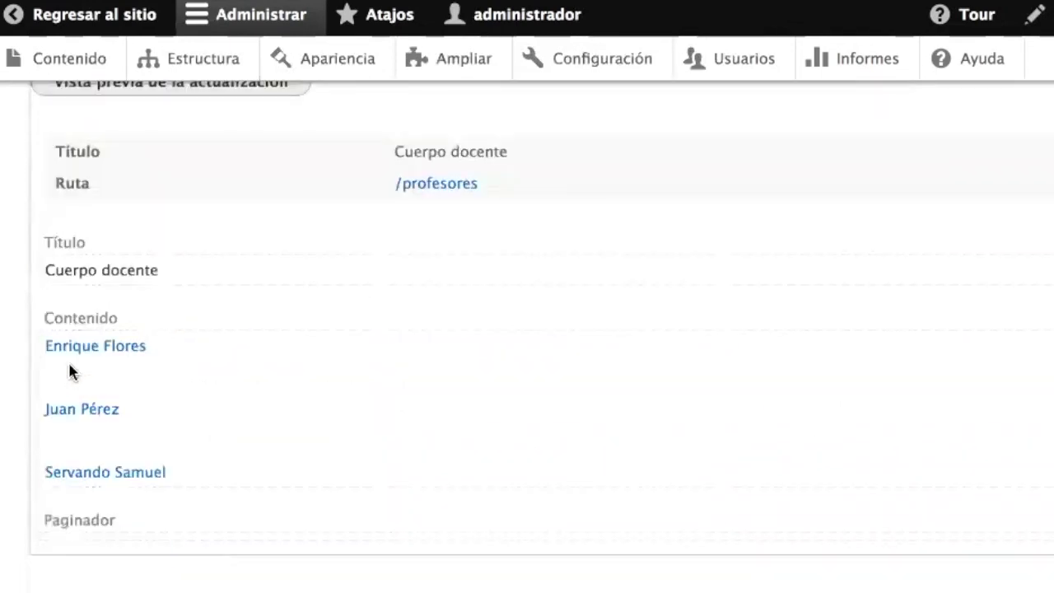
scroll(228, 352, up, 10)
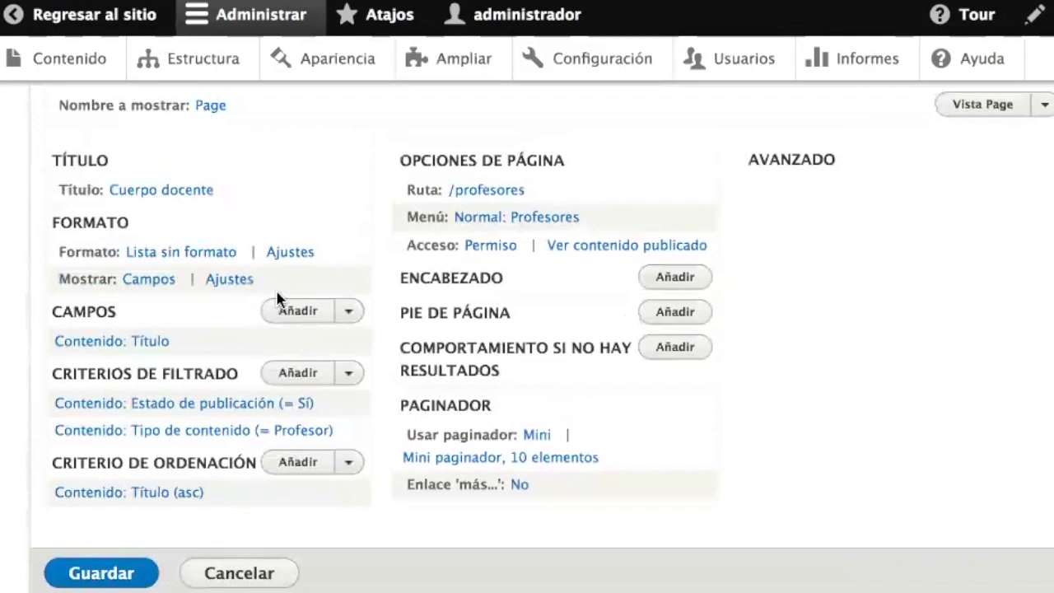
click(303, 310)
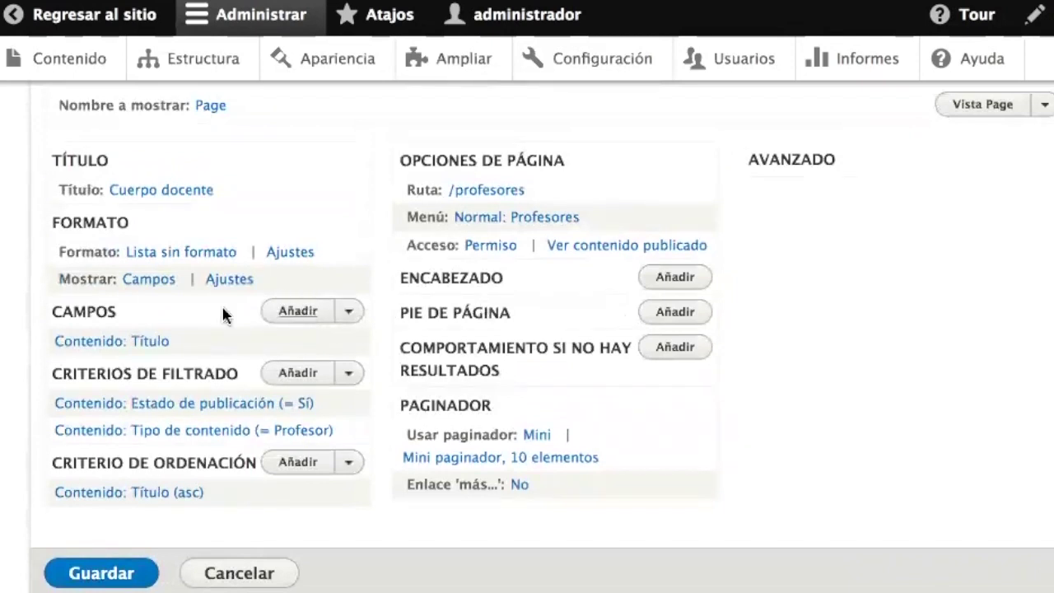
- Add the Celular field to the view using the 'Enlace del teléfono' formatter
text(celu)
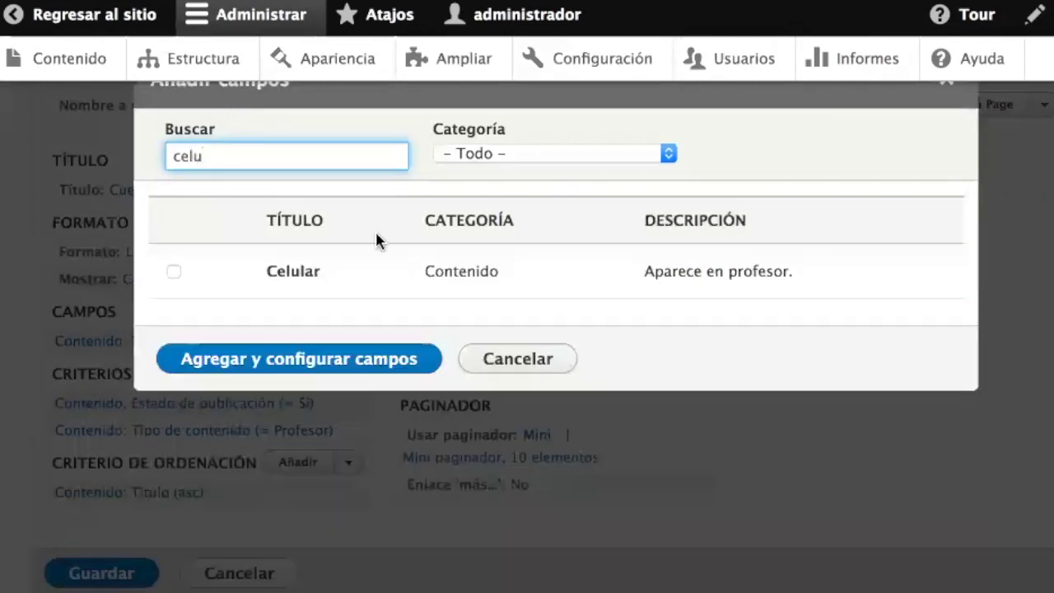
click(282, 273)
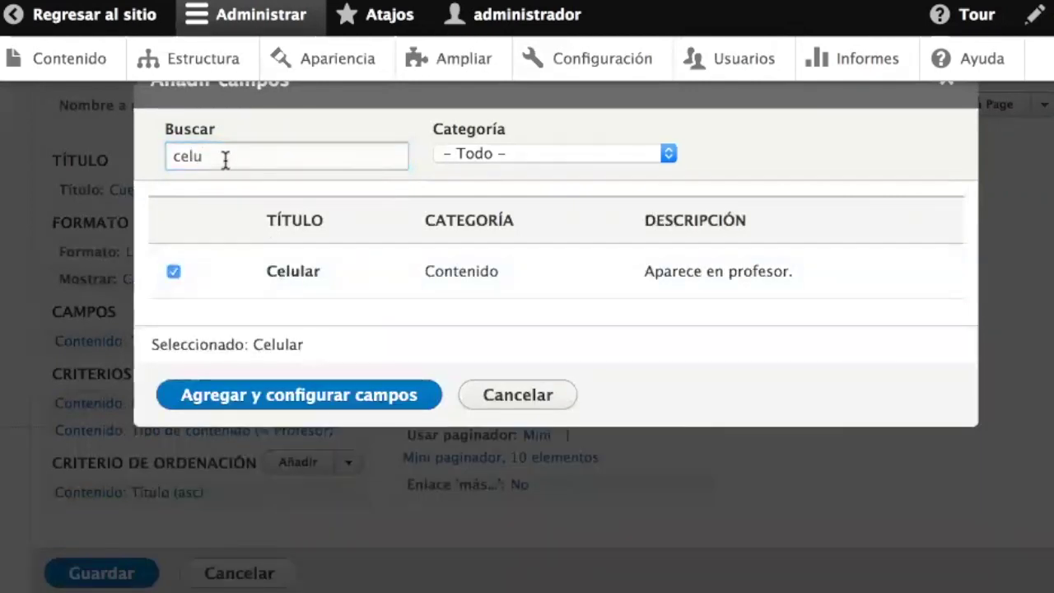
click(320, 397)
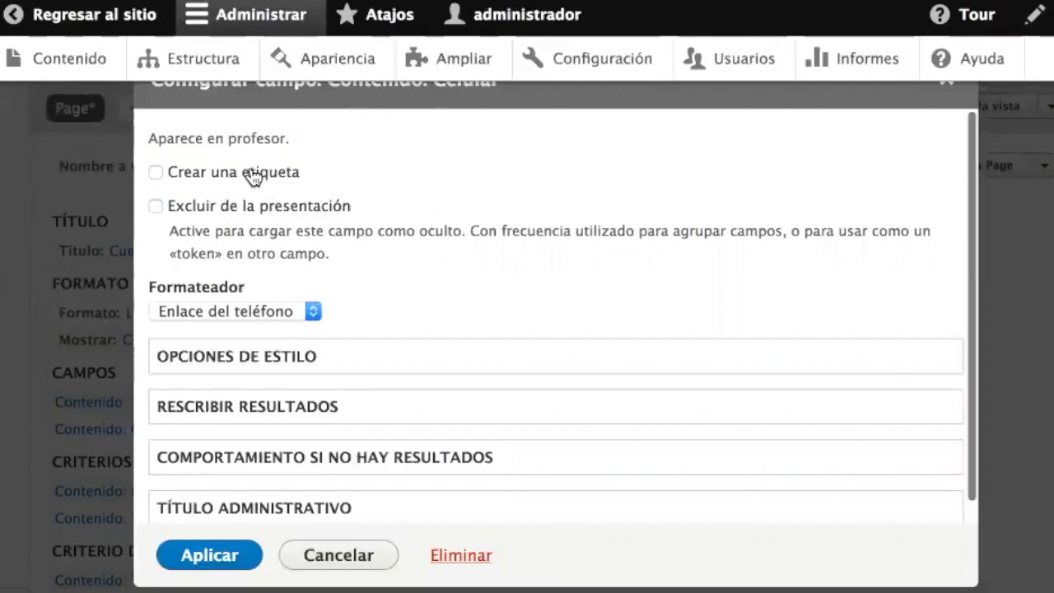
click(270, 313)
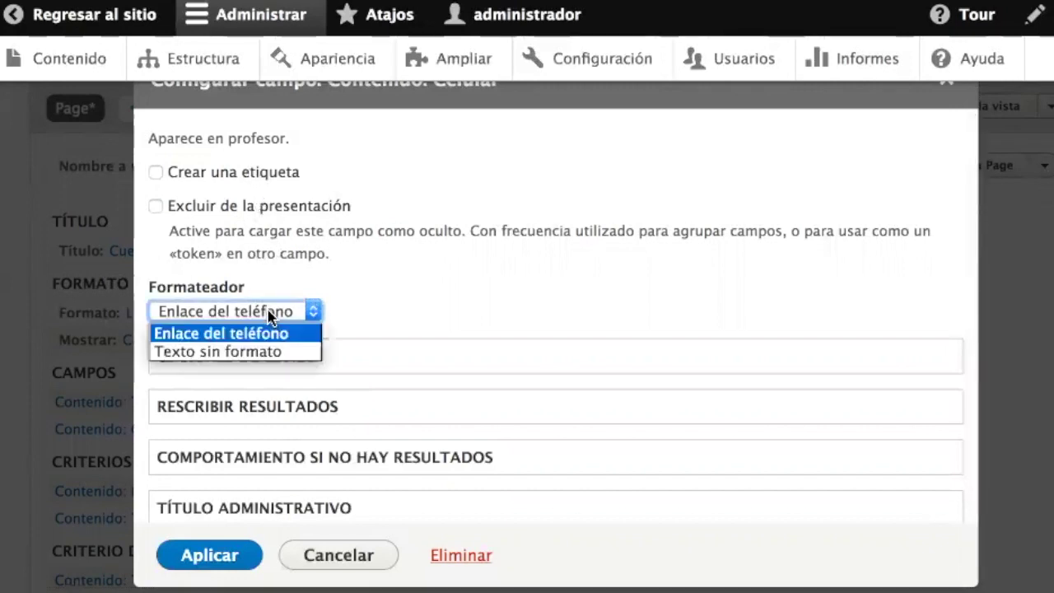
click(271, 314)
click(268, 313)
click(264, 334)
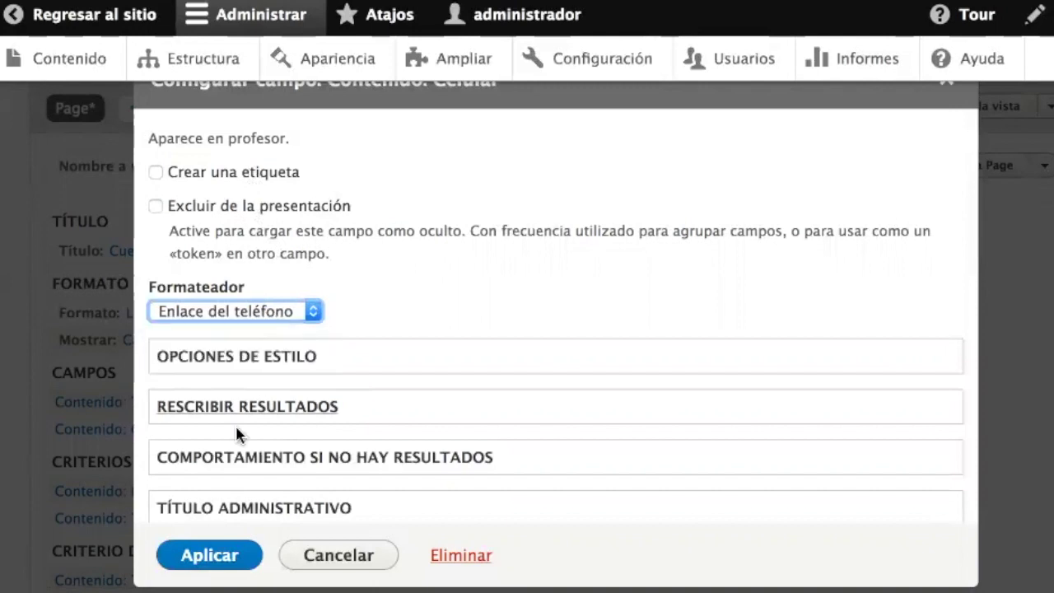
click(218, 564)
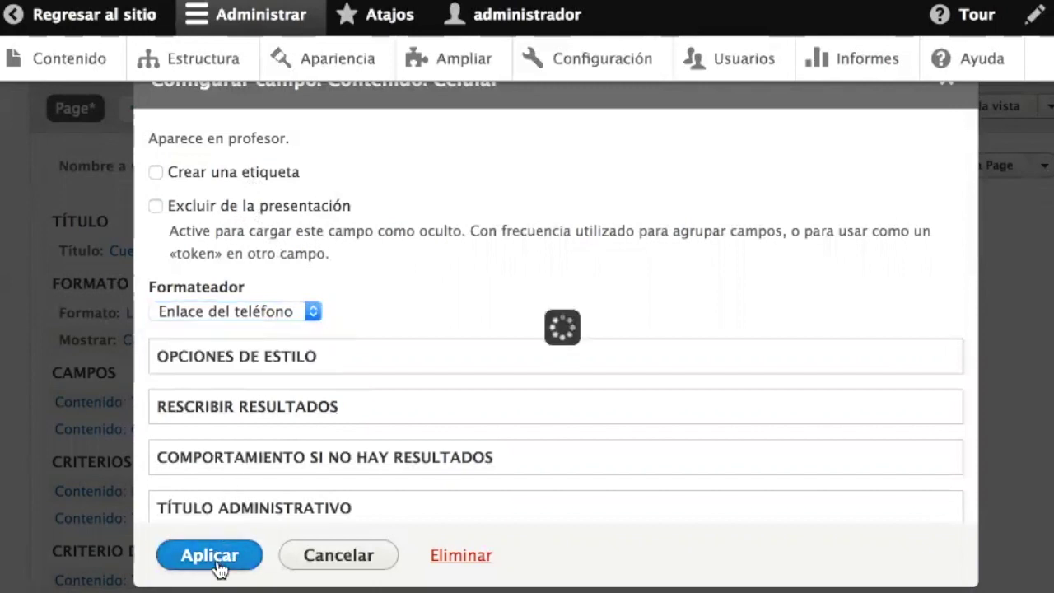
scroll(216, 565, down, 15)
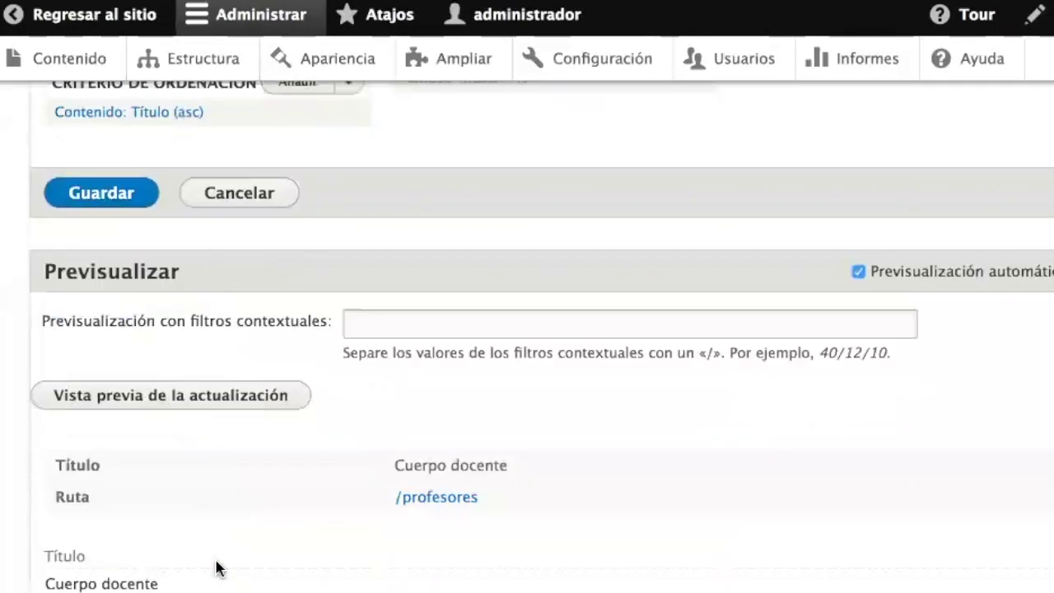
scroll(198, 502, up, 10)
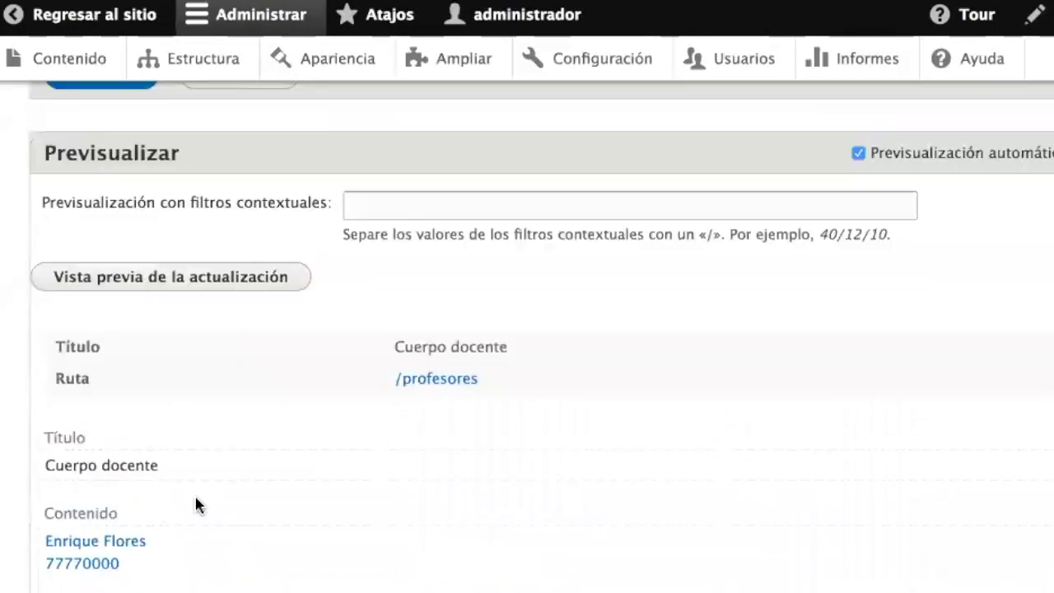
- Add the Correo electrónico field with the Correo electrónico formatter
click(301, 214)
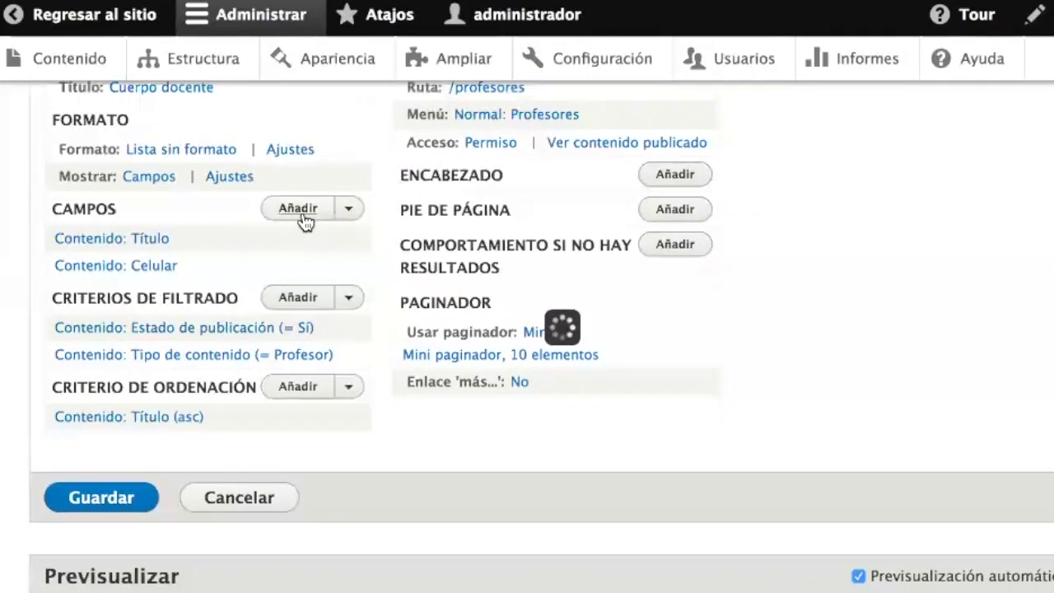
text(corre)
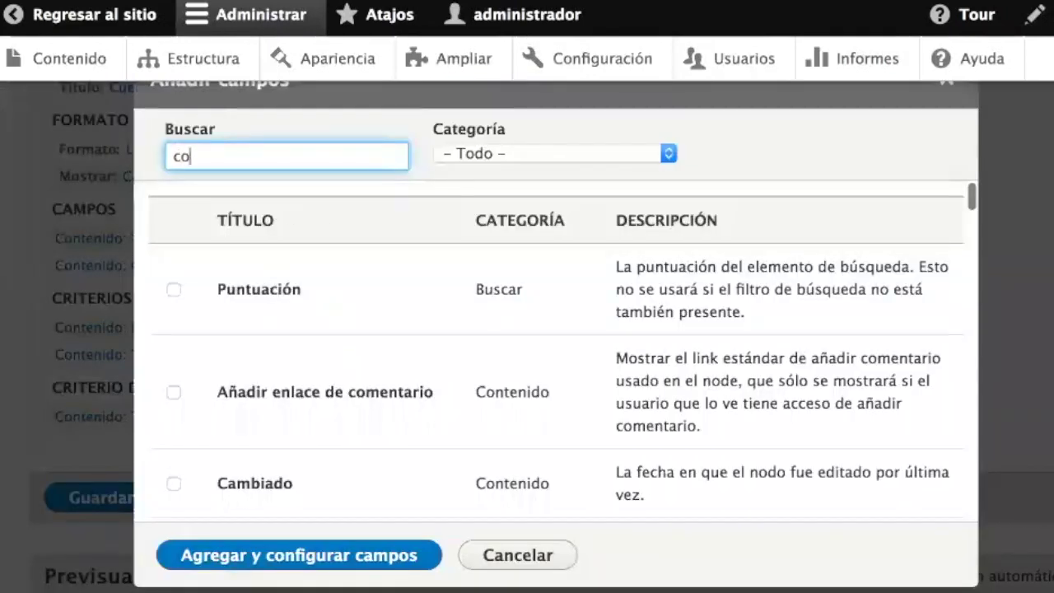
click(307, 286)
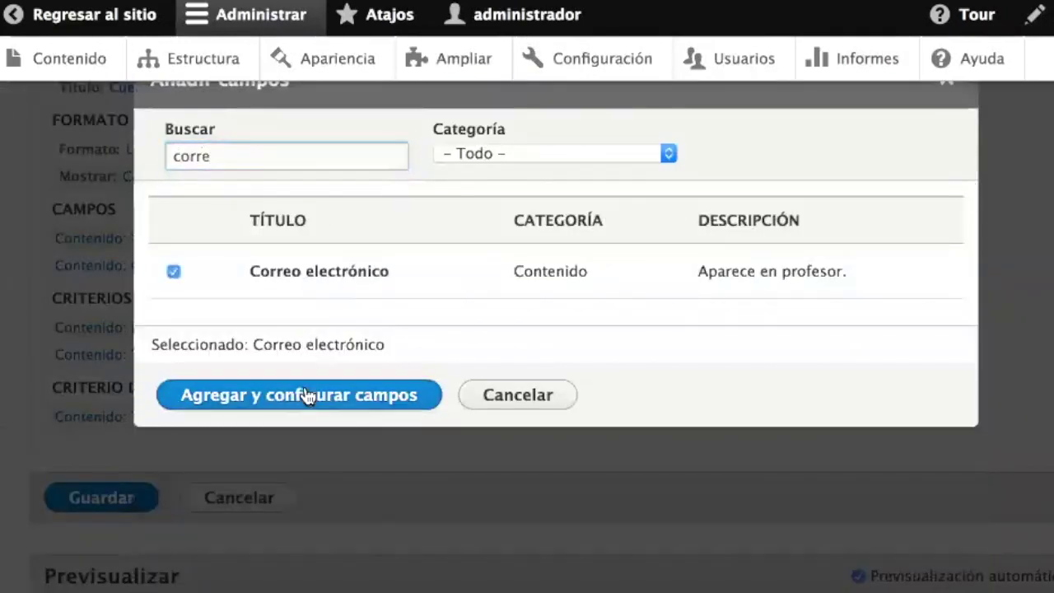
click(304, 396)
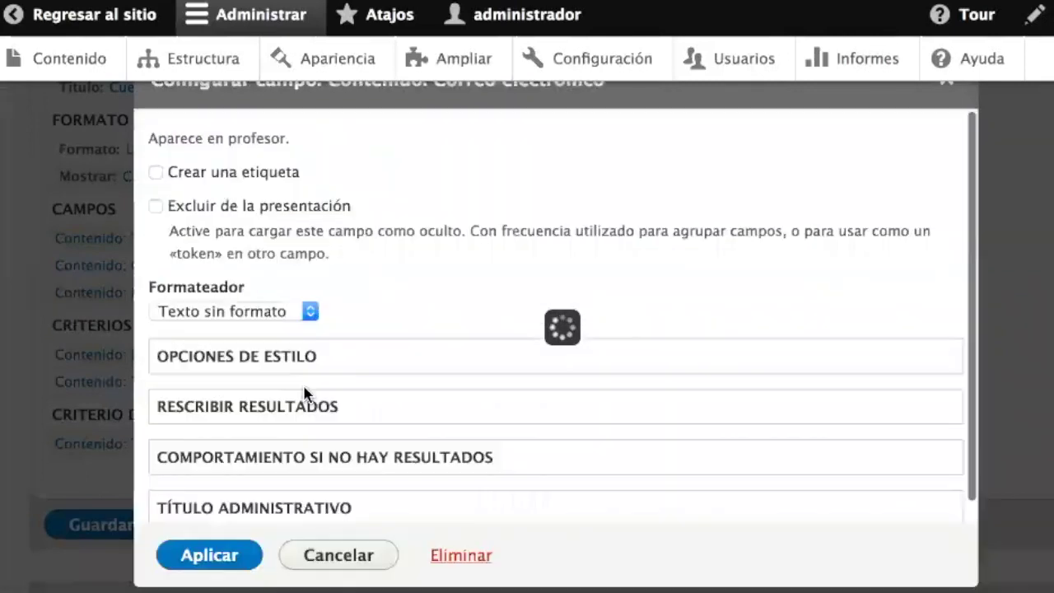
click(252, 311)
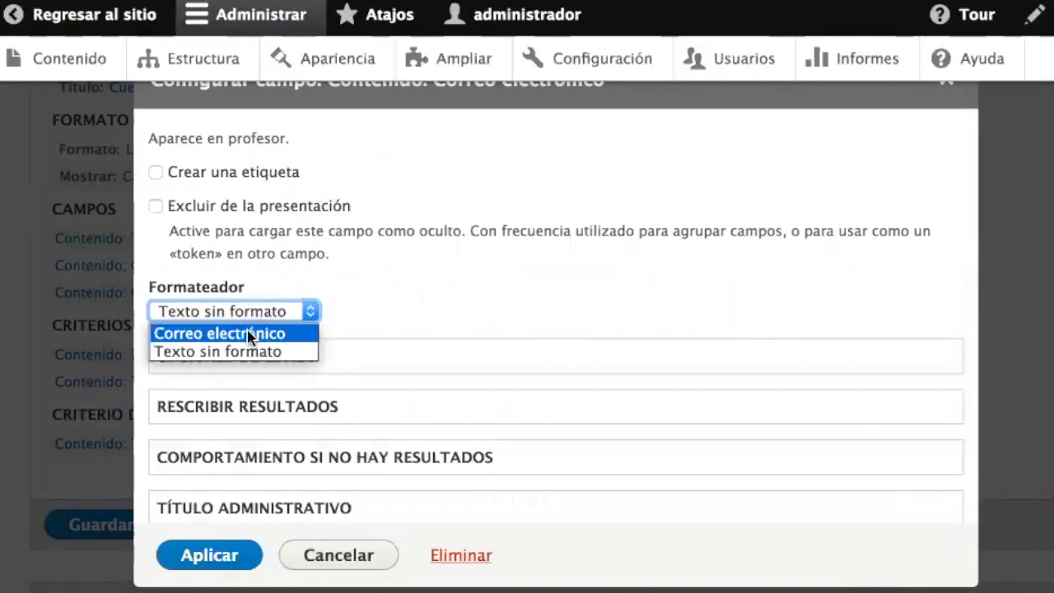
click(250, 334)
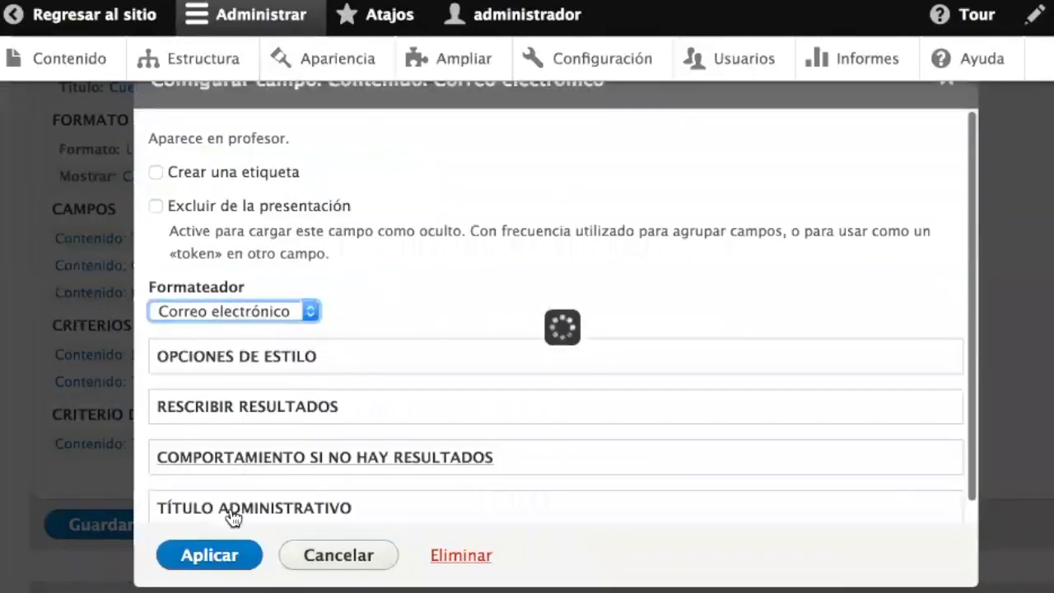
click(209, 555)
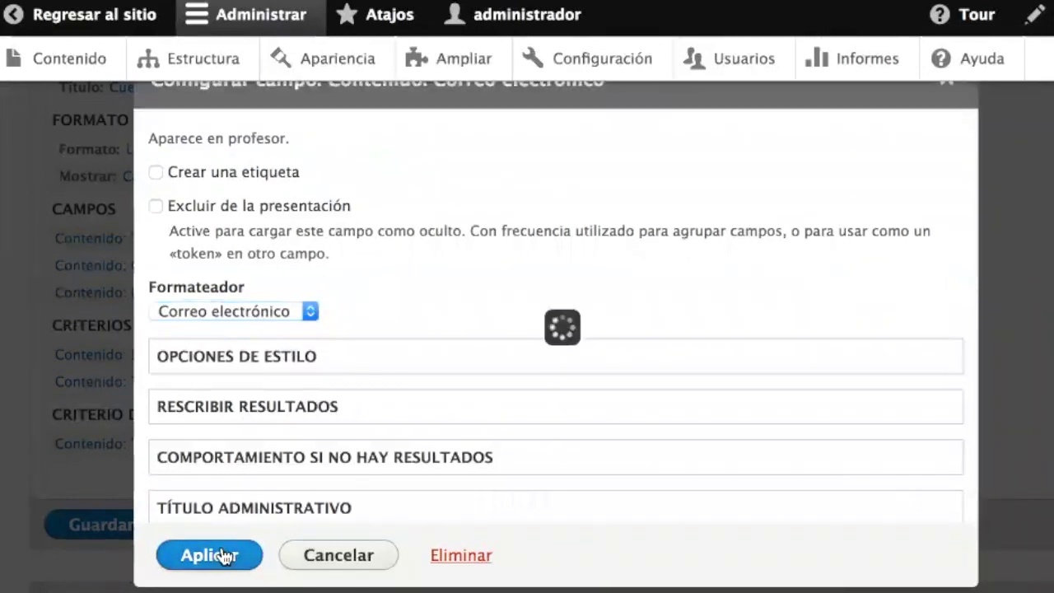
- Save the Profesores view and return to the public site
scroll(327, 502, down, 3)
scroll(327, 503, down, 7)
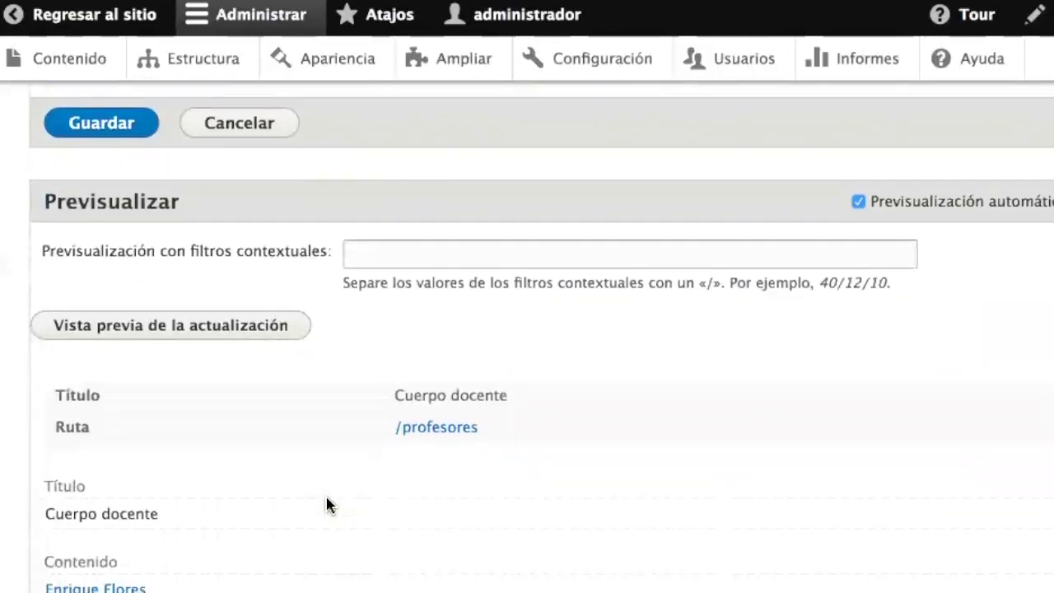
scroll(327, 503, up, 4)
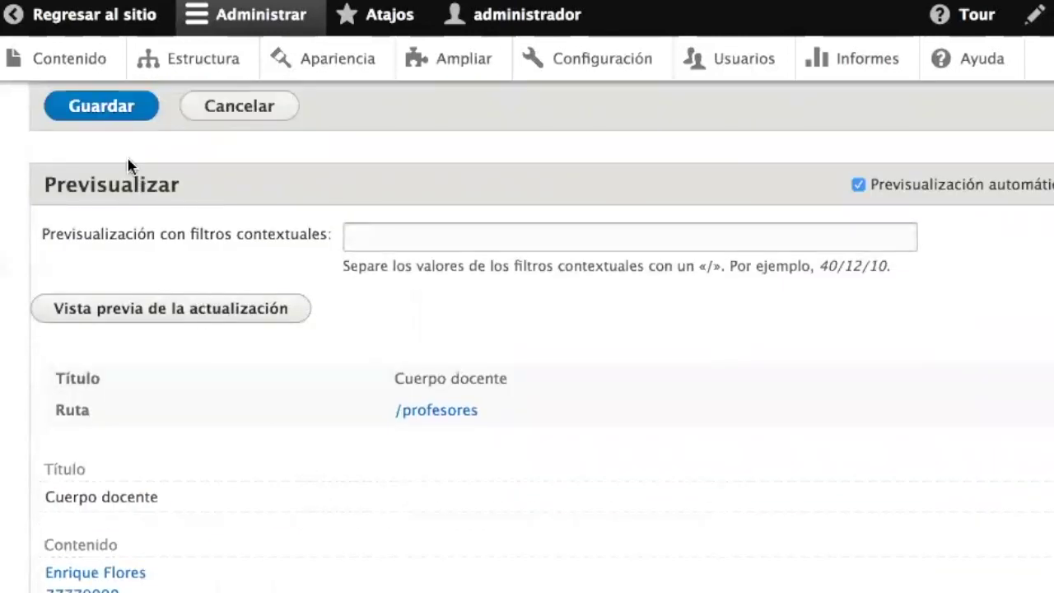
click(101, 107)
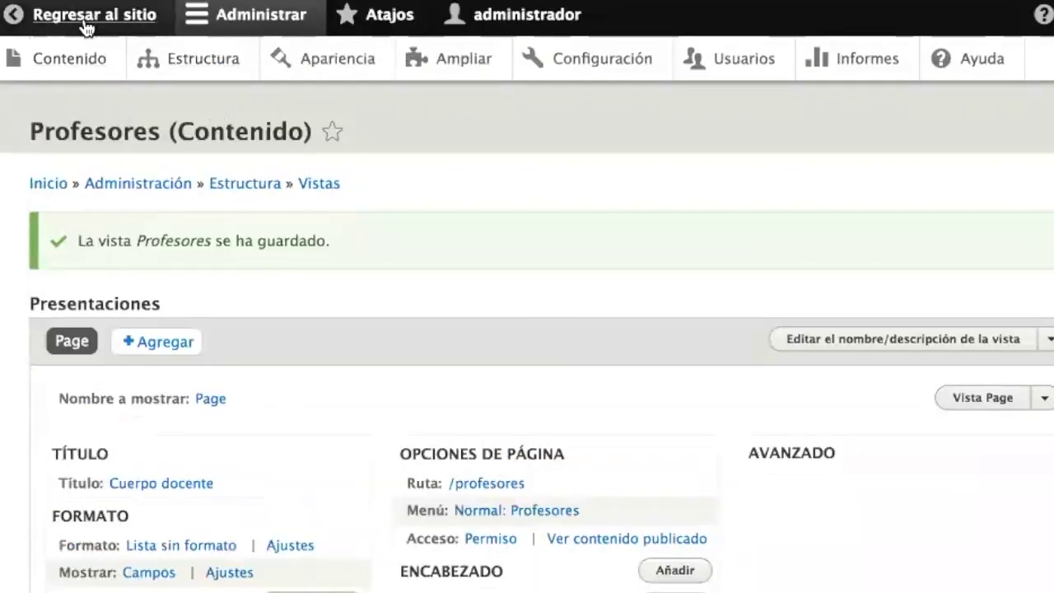
click(85, 24)
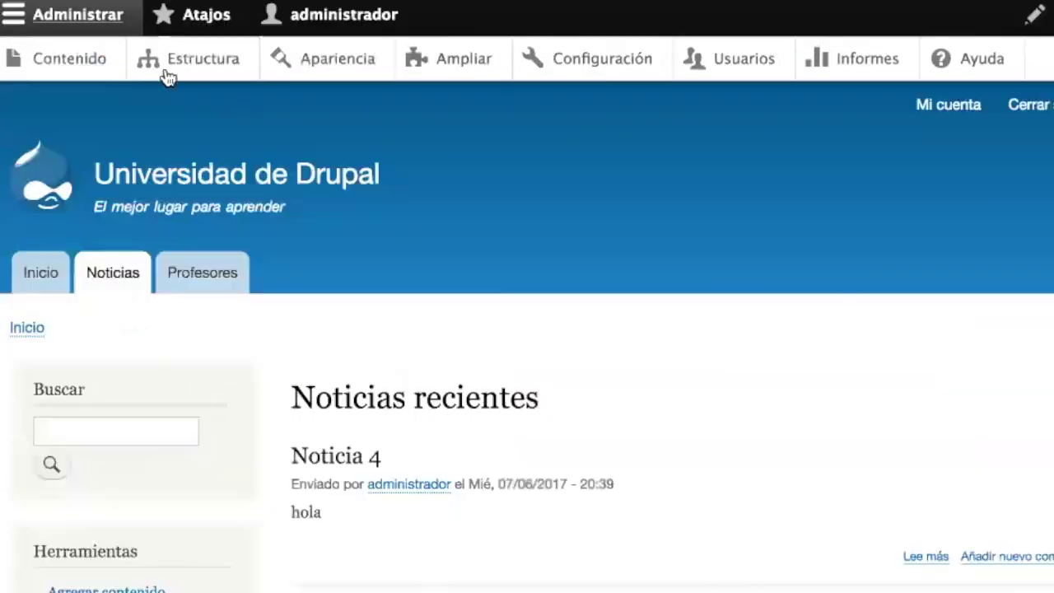
- Open the Profesores page to see each teacher's name, phone and e-mail
click(198, 278)
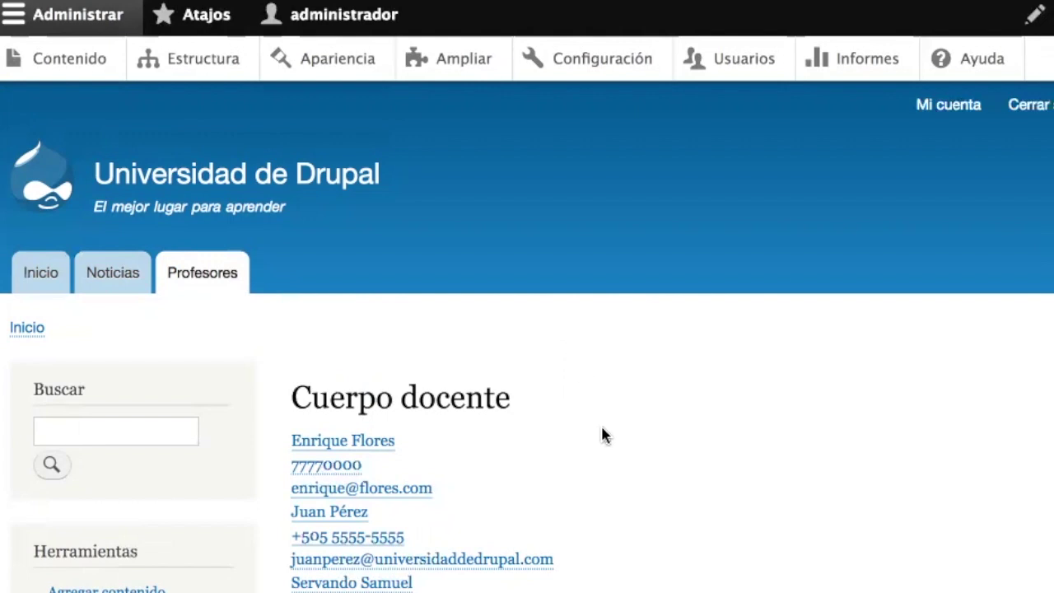
scroll(602, 428, down, 3)
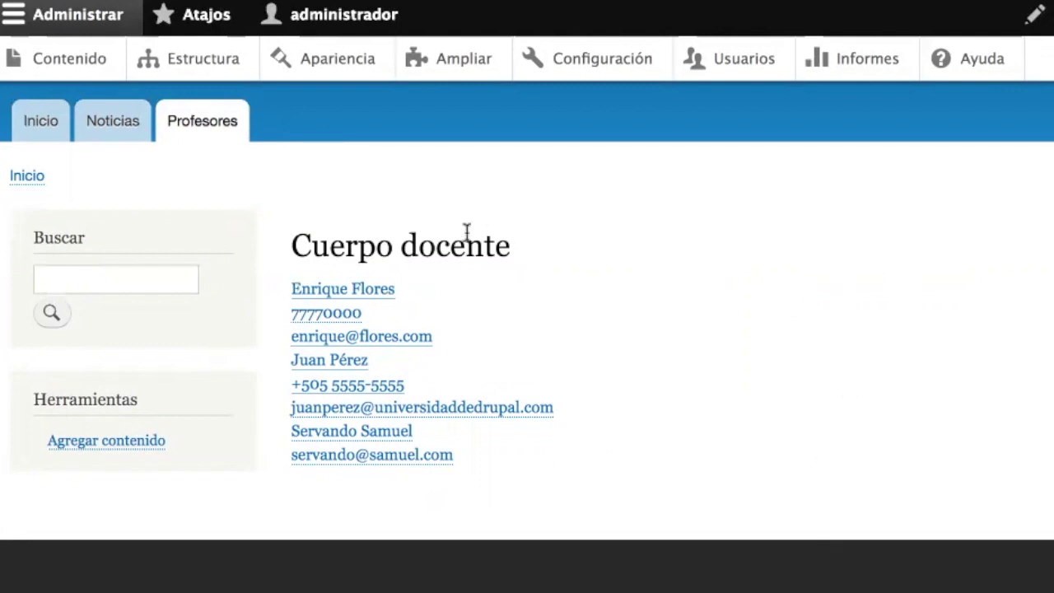
- Open the Profesores view for editing from Estructura > Vistas
click(200, 68)
scroll(271, 332, down, 5)
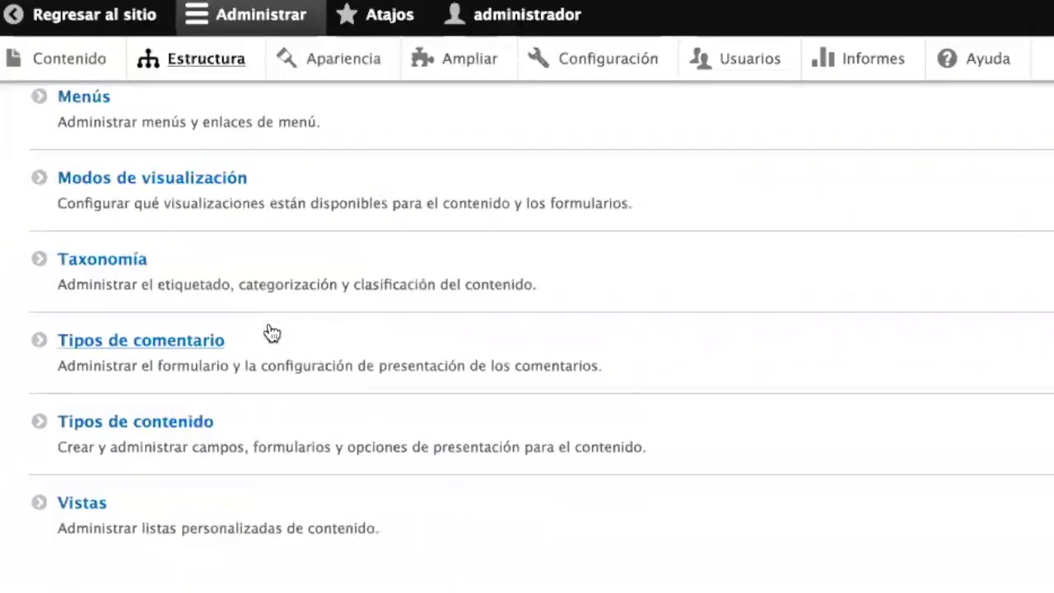
click(93, 517)
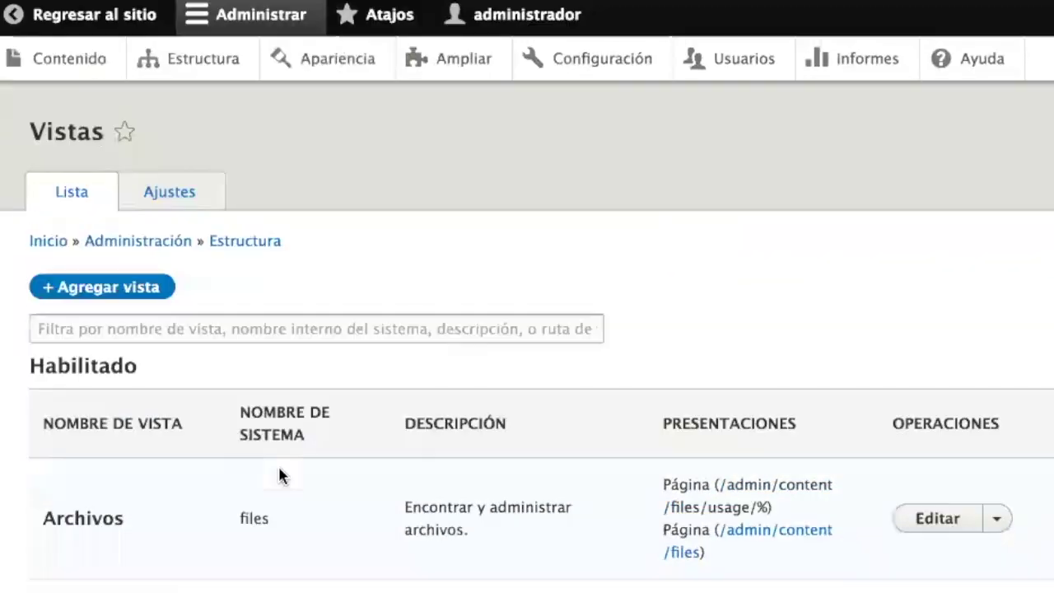
scroll(278, 464, down, 3)
scroll(278, 475, down, 10)
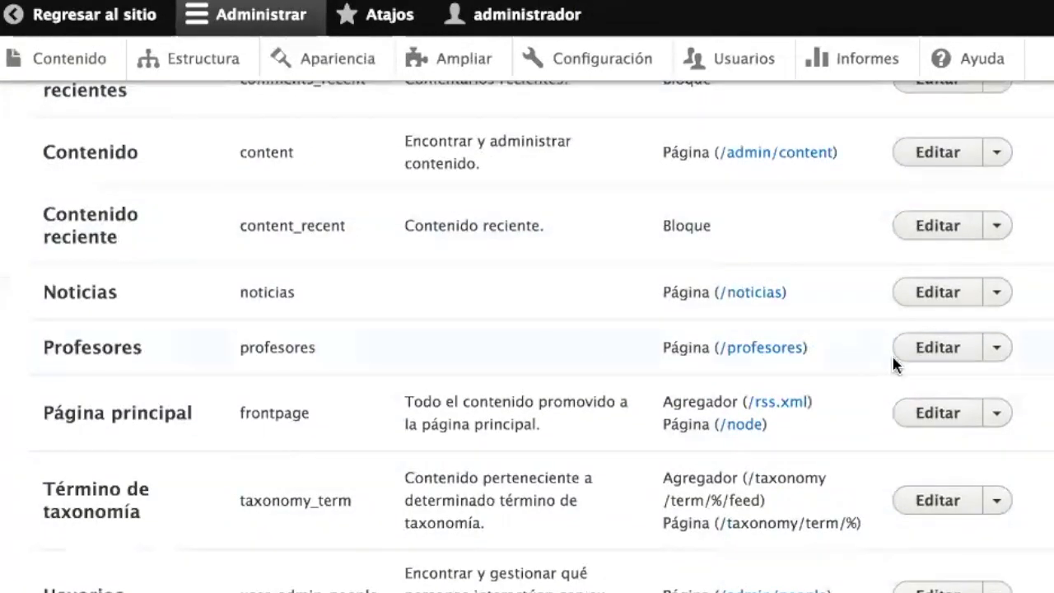
click(939, 350)
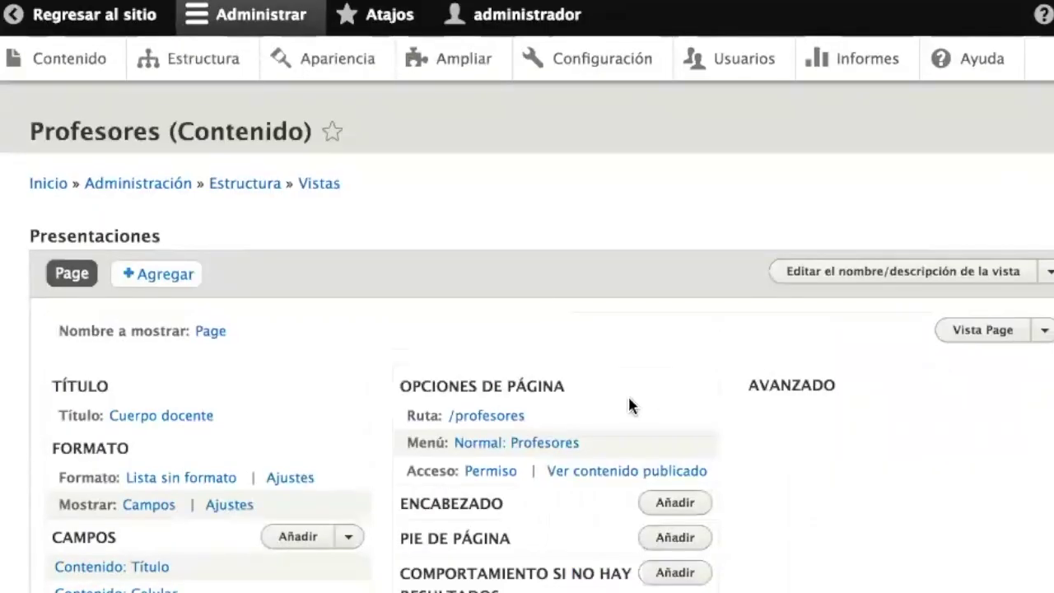
- Change the Profesores view format to Tabla and accept the table column settings
scroll(360, 385, down, 3)
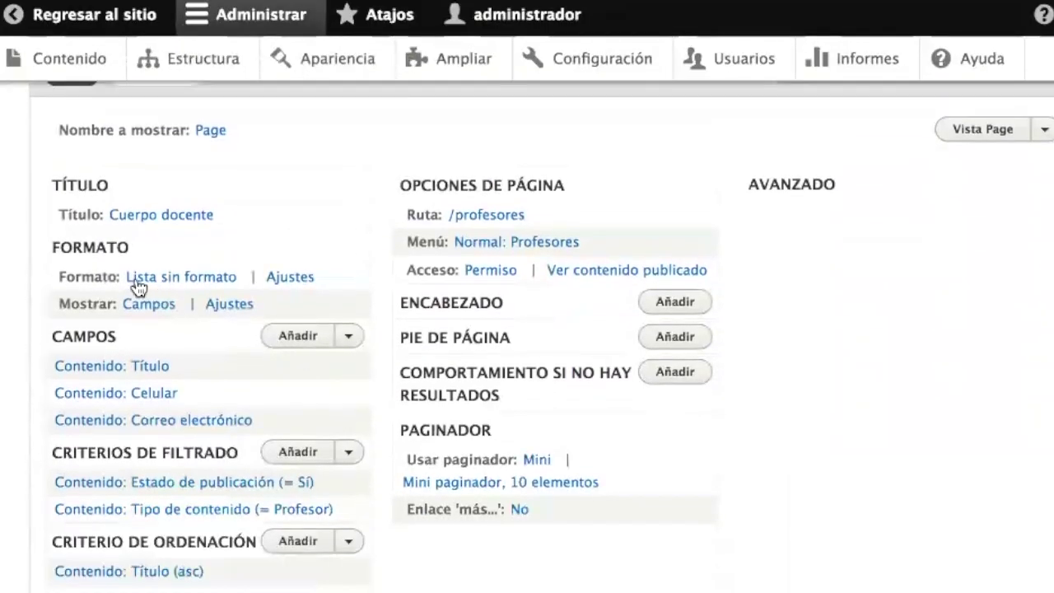
click(194, 286)
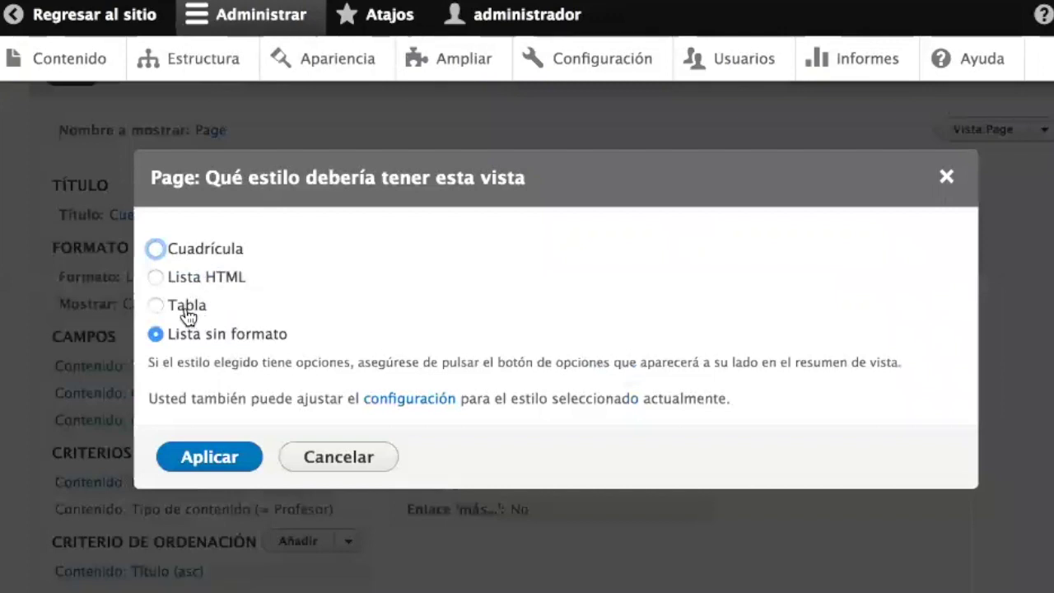
click(185, 310)
click(206, 454)
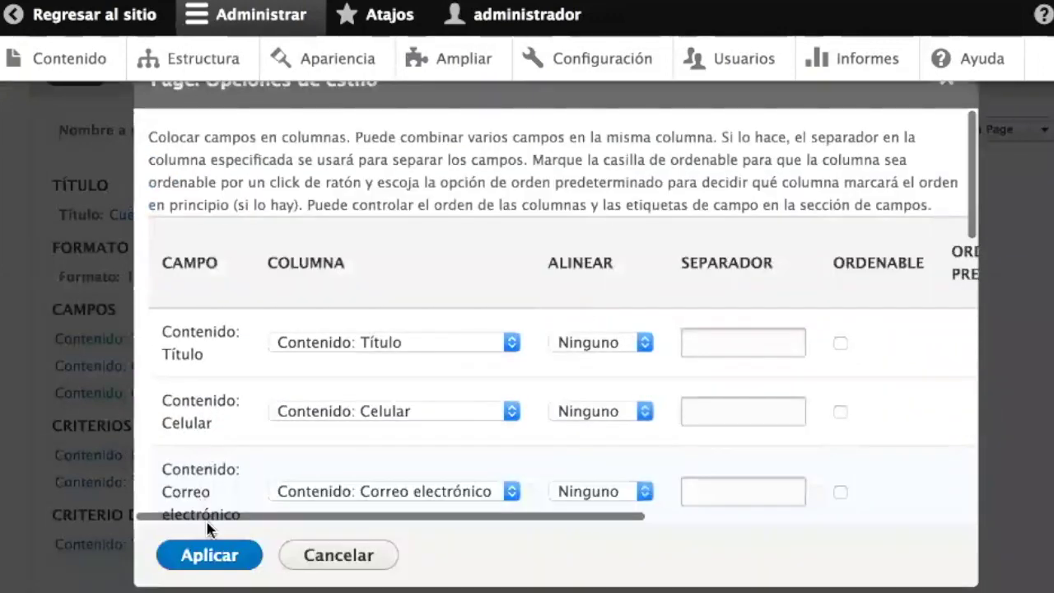
click(210, 557)
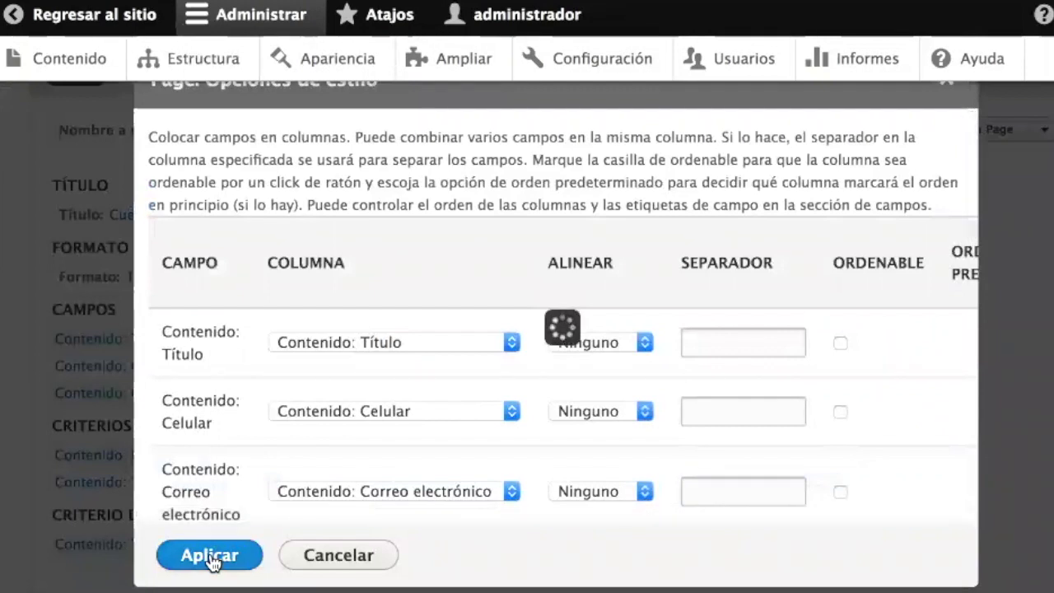
- Save the Profesores view and return to the public site
scroll(209, 556, down, 2)
scroll(209, 557, down, 2)
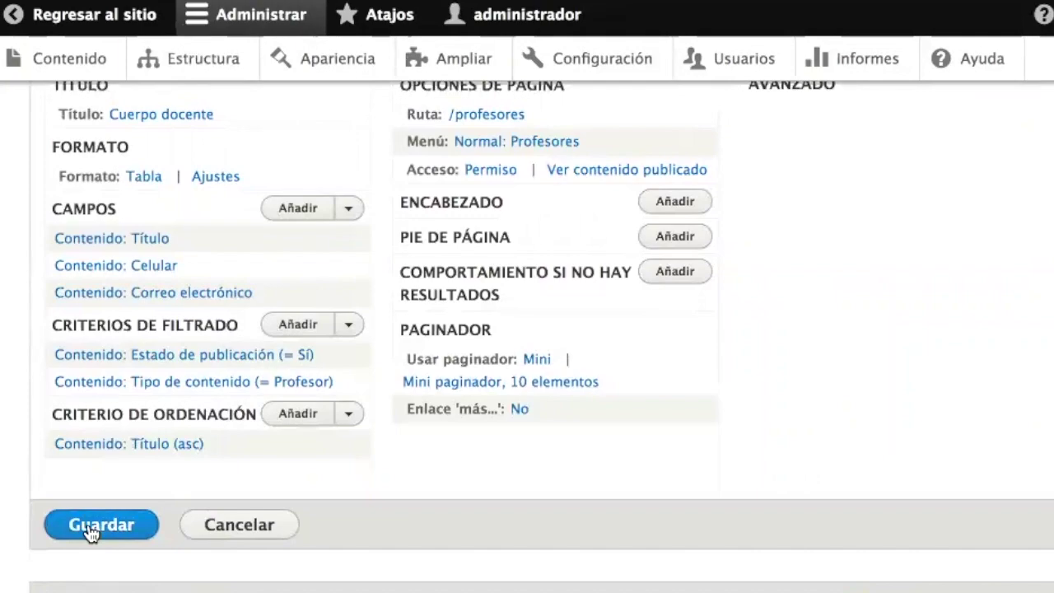
click(97, 526)
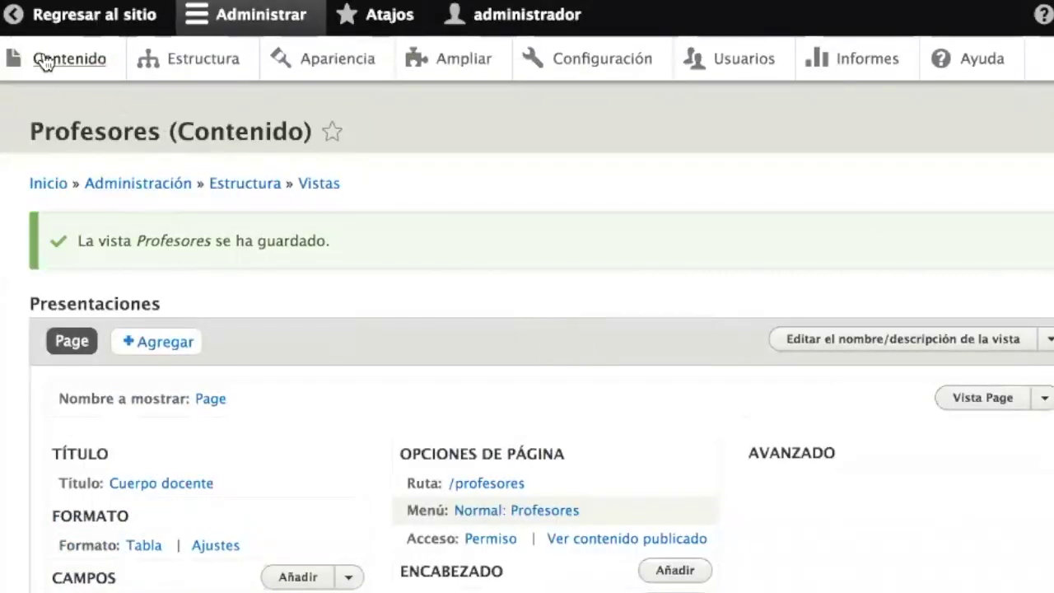
click(70, 30)
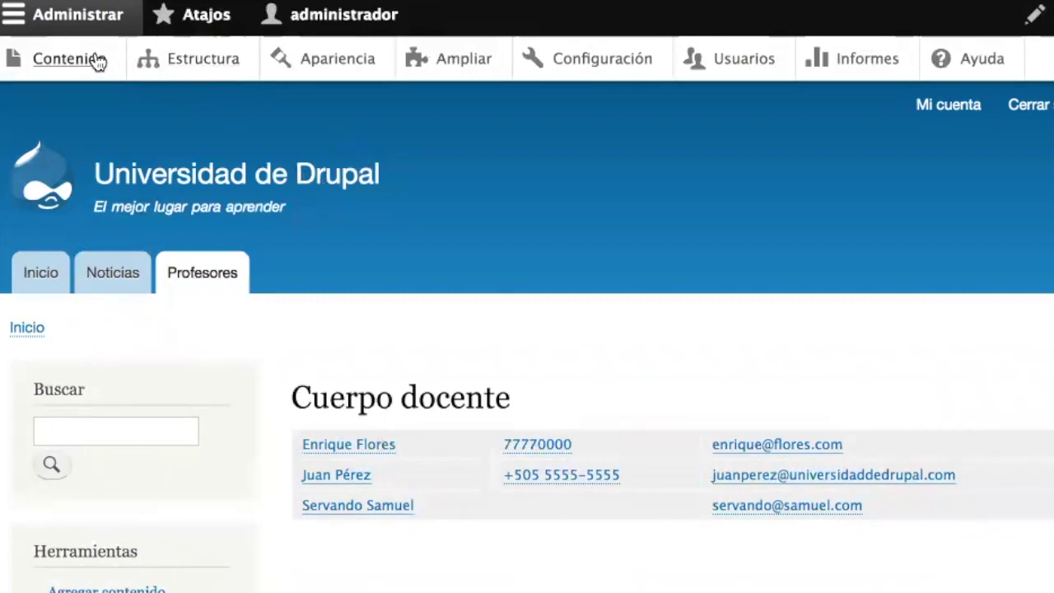
- Go to the Estructura administration page
click(175, 68)
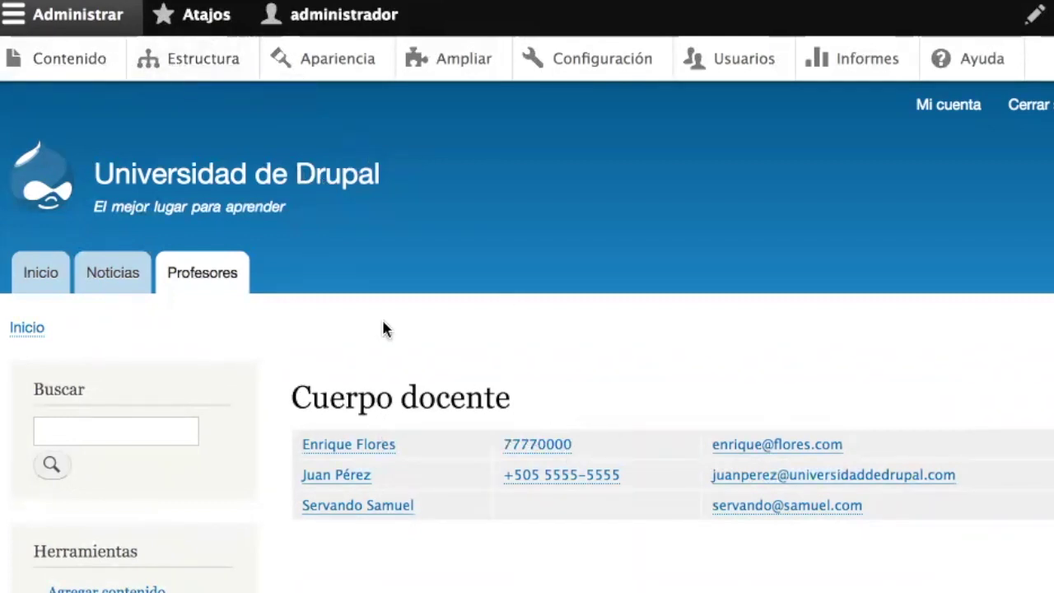
scroll(384, 329, down, 4)
- Filter the Vistas list by 'pro' and start editing the Profesores view
click(88, 515)
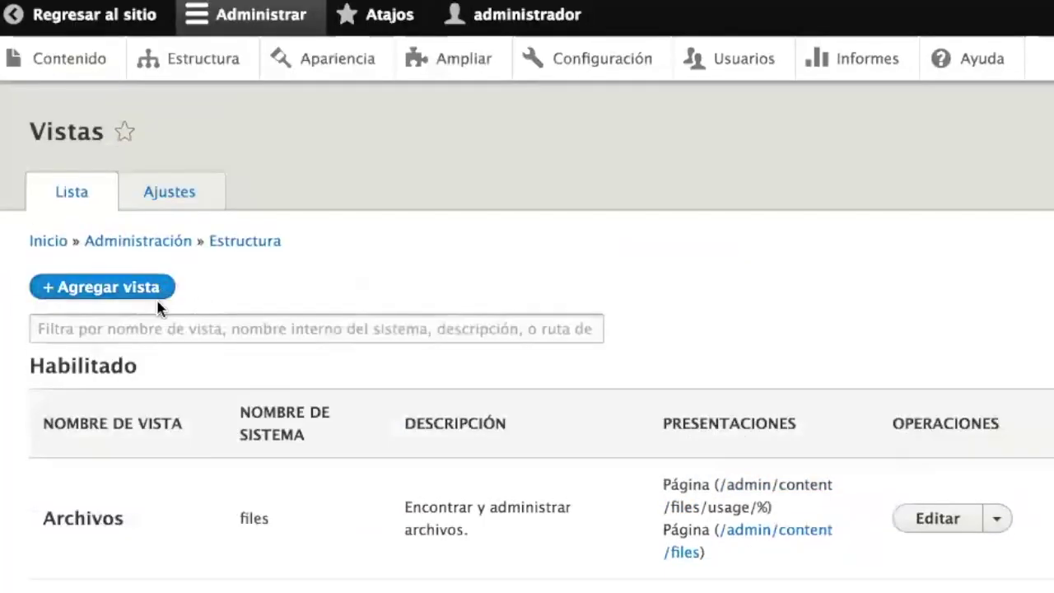
click(156, 324)
text(pro)
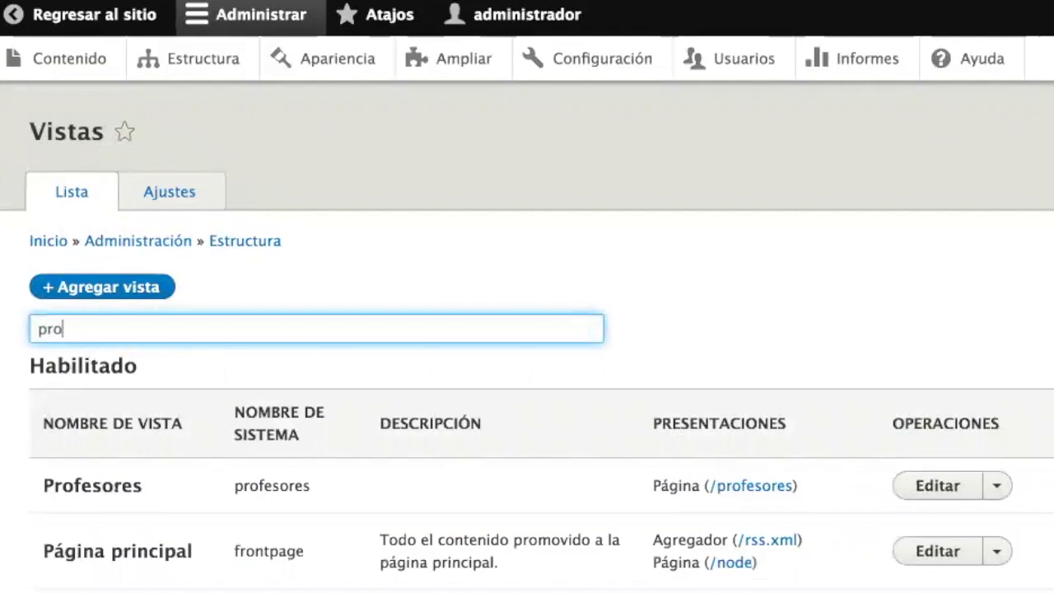
click(974, 484)
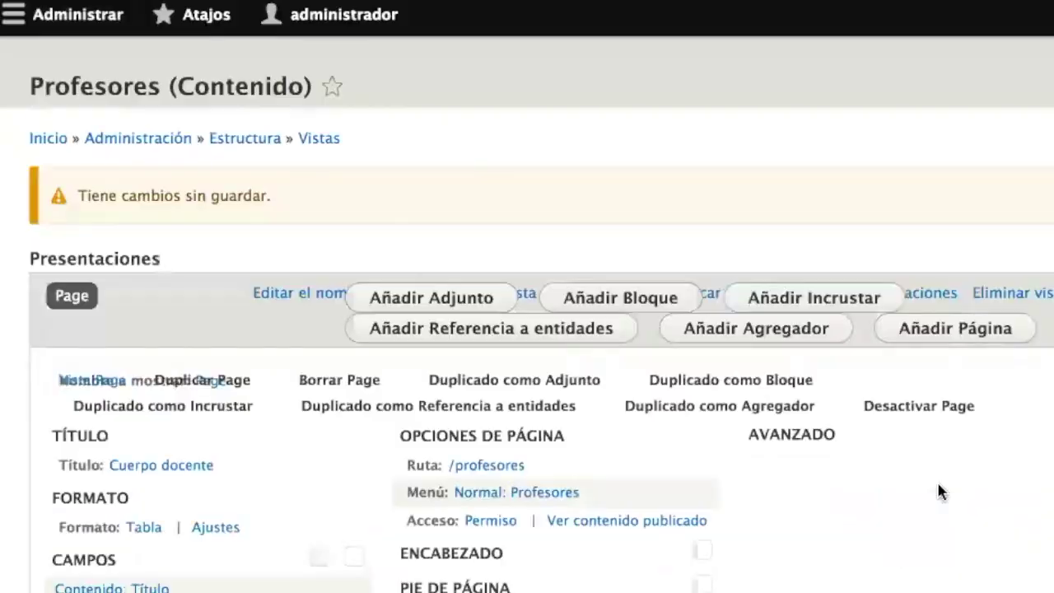
scroll(298, 432, down, 3)
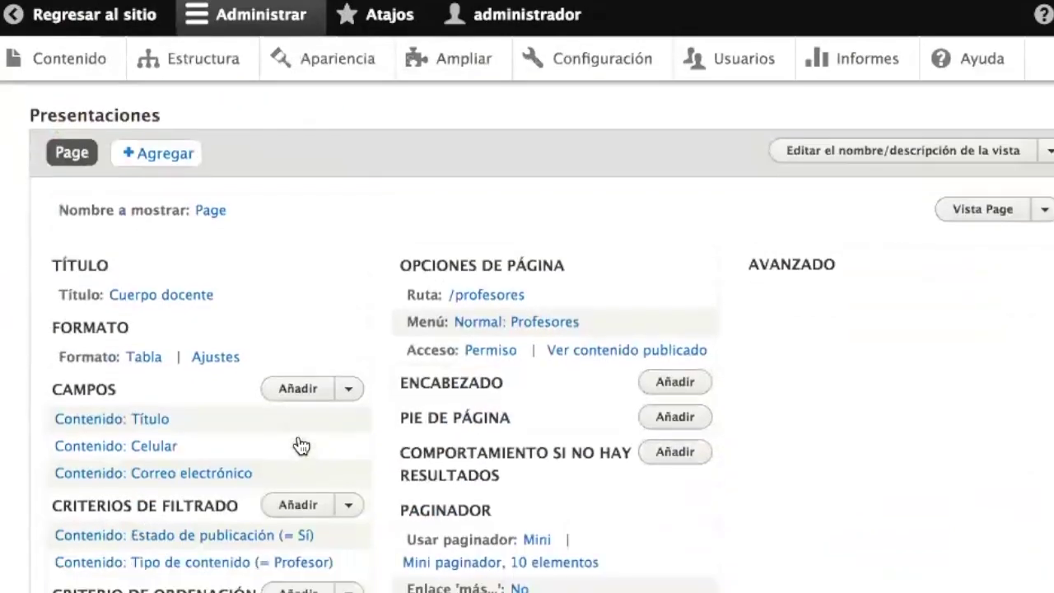
scroll(254, 425, down, 5)
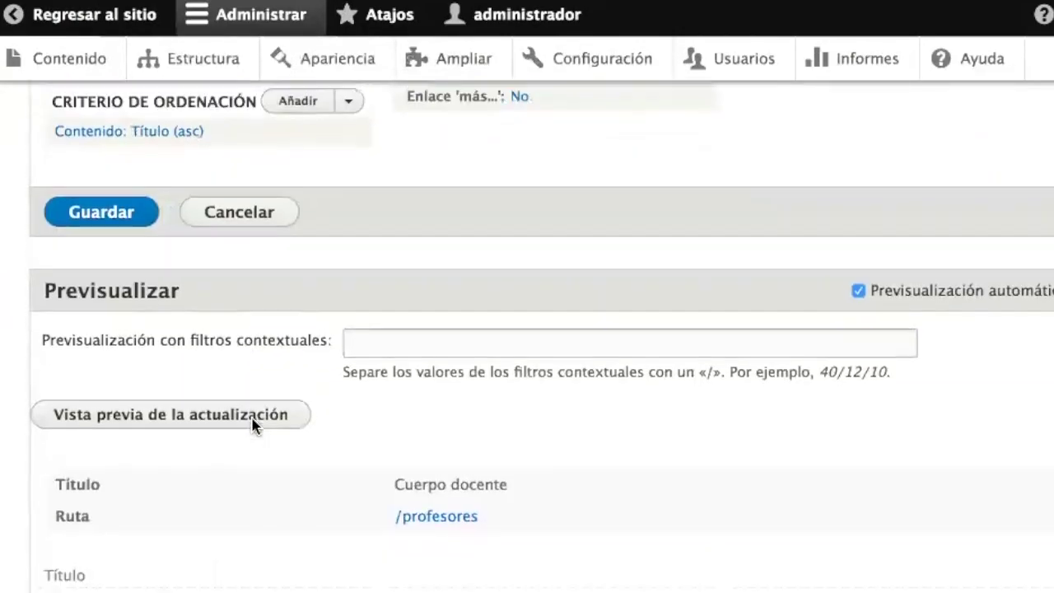
scroll(254, 426, up, 6)
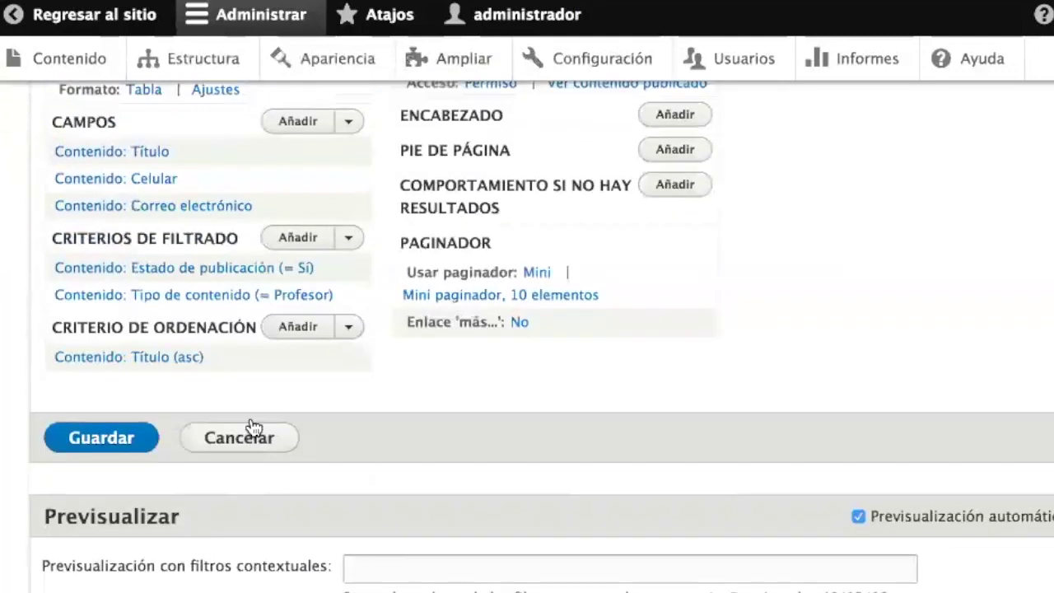
- Give the title field the label 'Nombre'
click(124, 234)
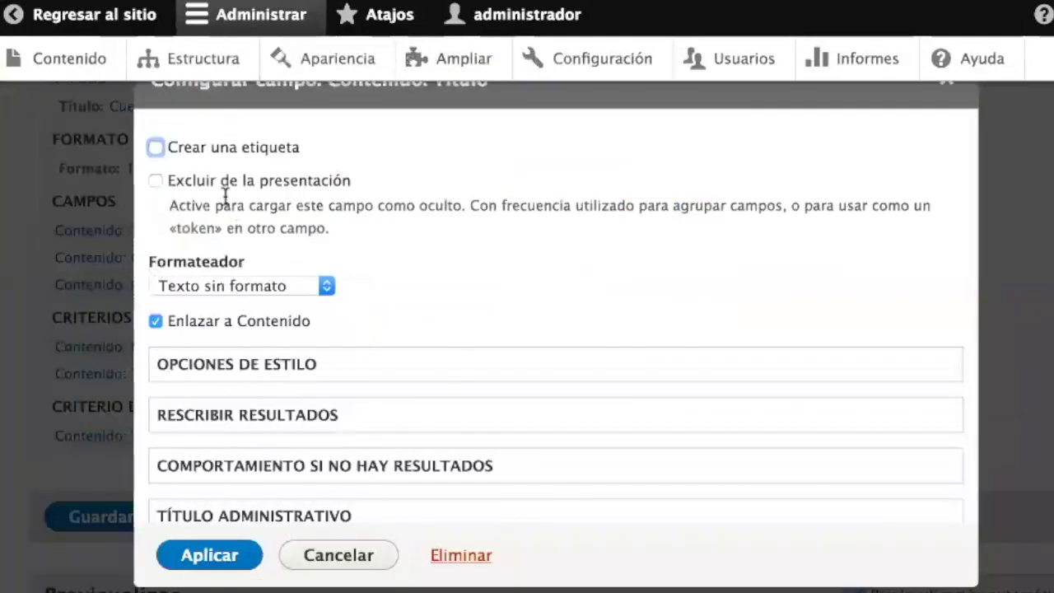
click(202, 147)
click(225, 206)
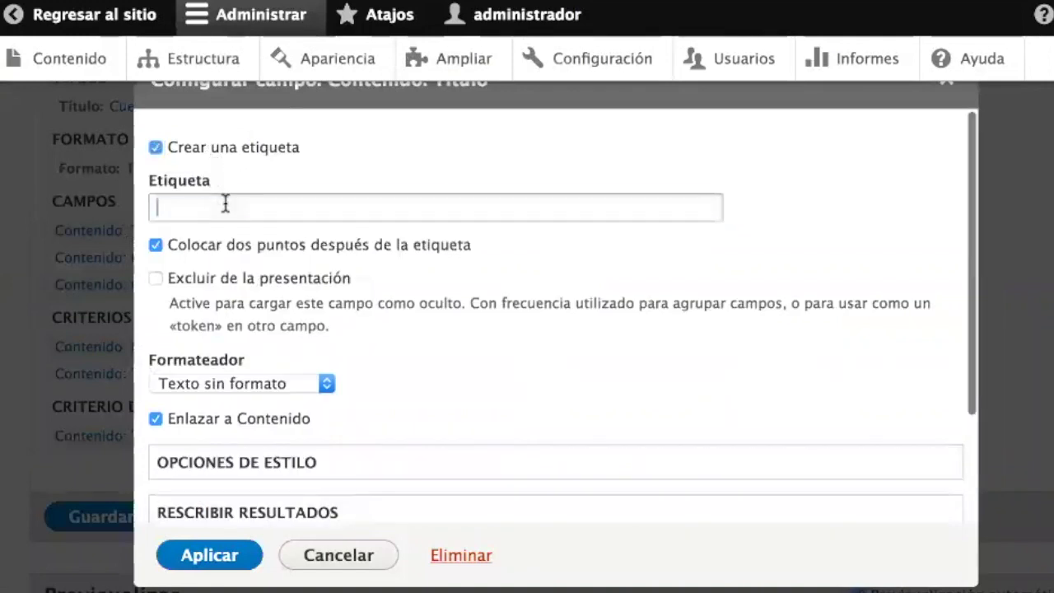
text(Nombre)
click(224, 558)
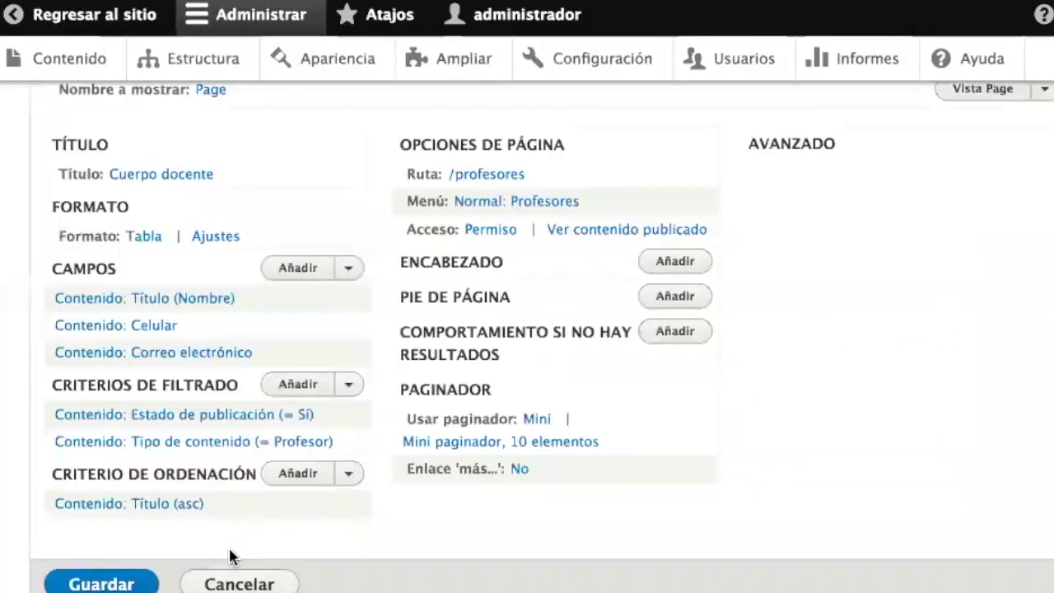
- Give the Celular field the label 'Celular'
scroll(230, 558, down, 5)
scroll(231, 557, down, 5)
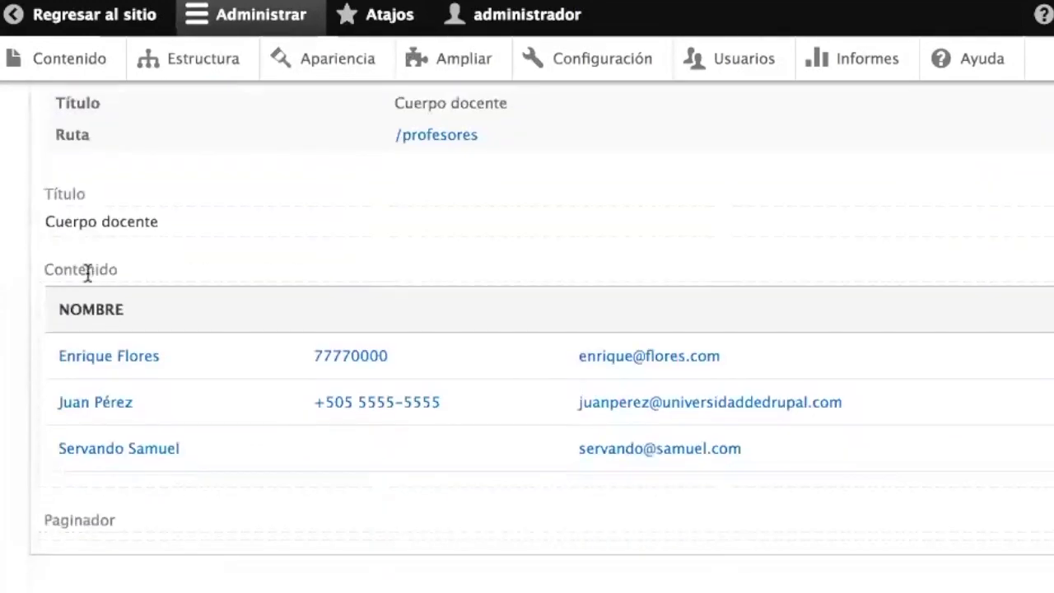
scroll(225, 381, up, 10)
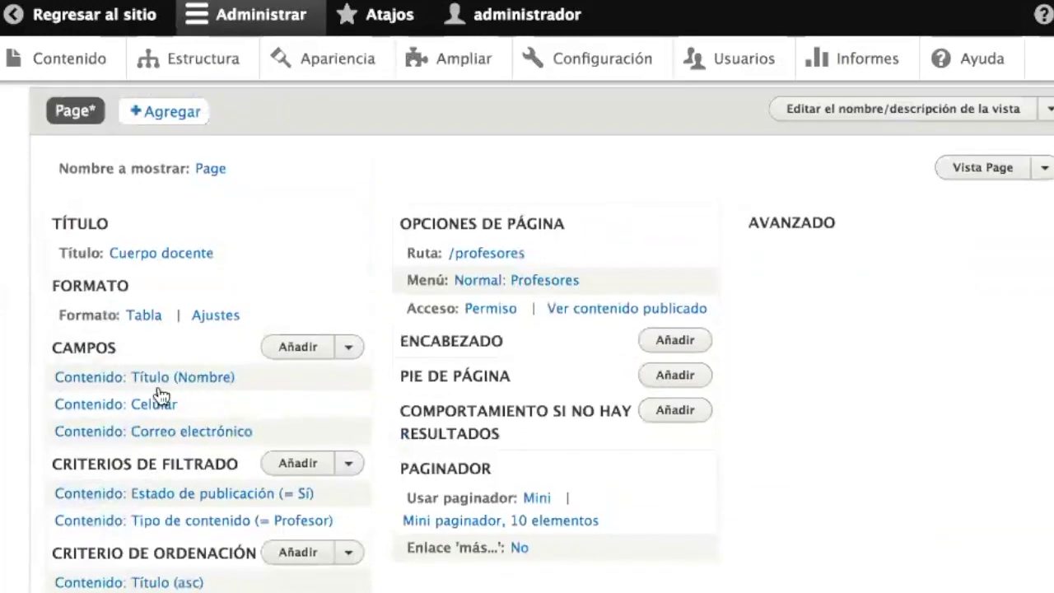
click(160, 402)
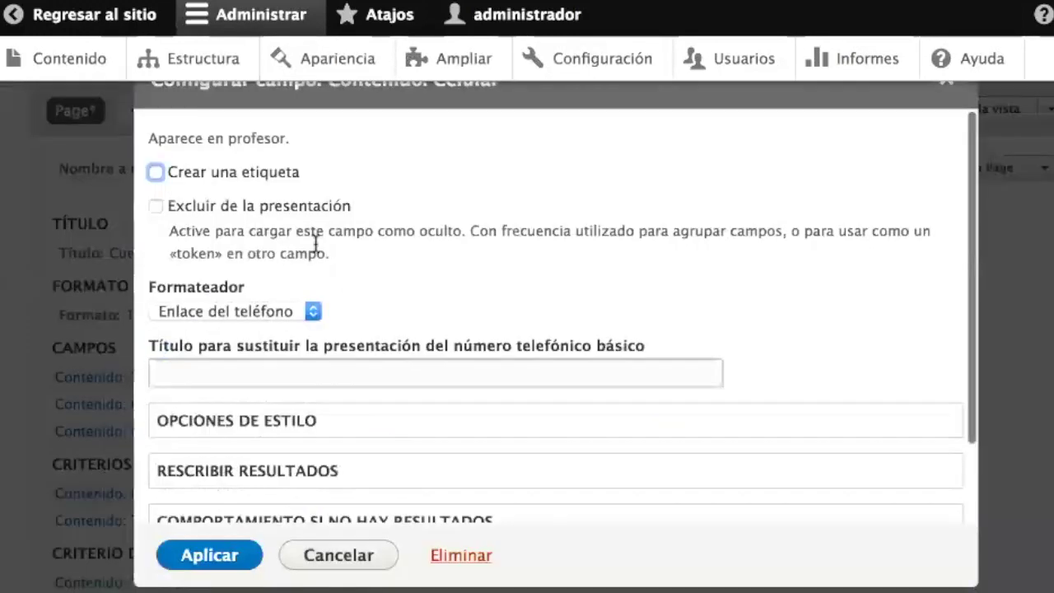
click(288, 171)
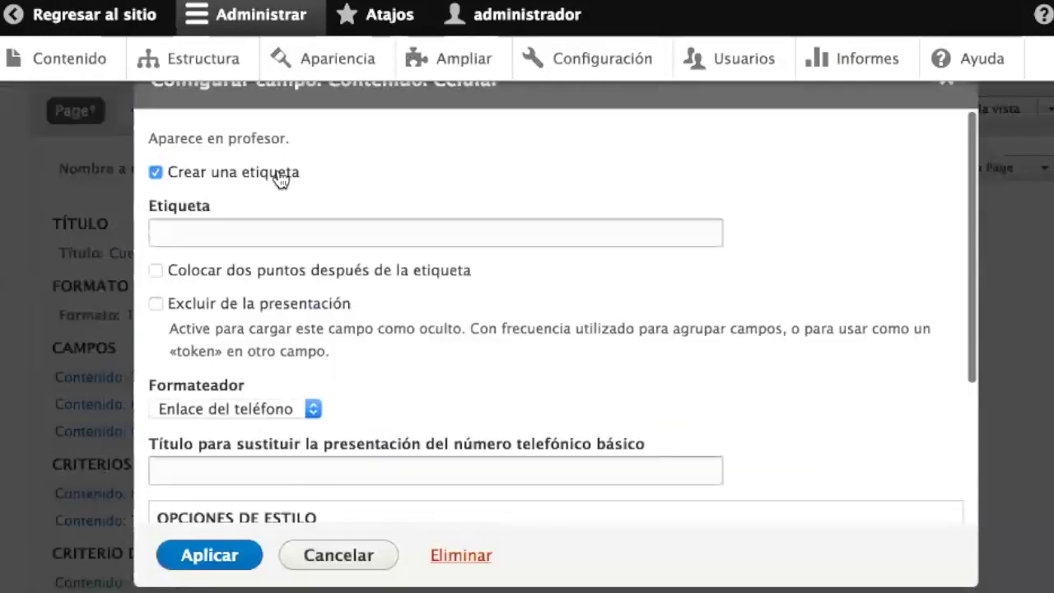
click(302, 233)
text(Celular)
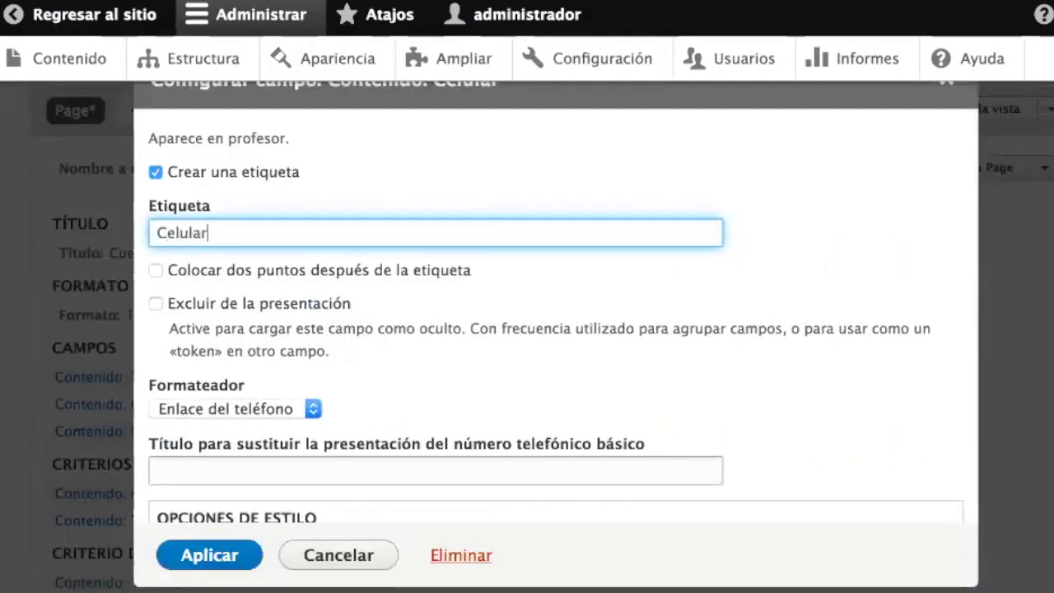
click(214, 556)
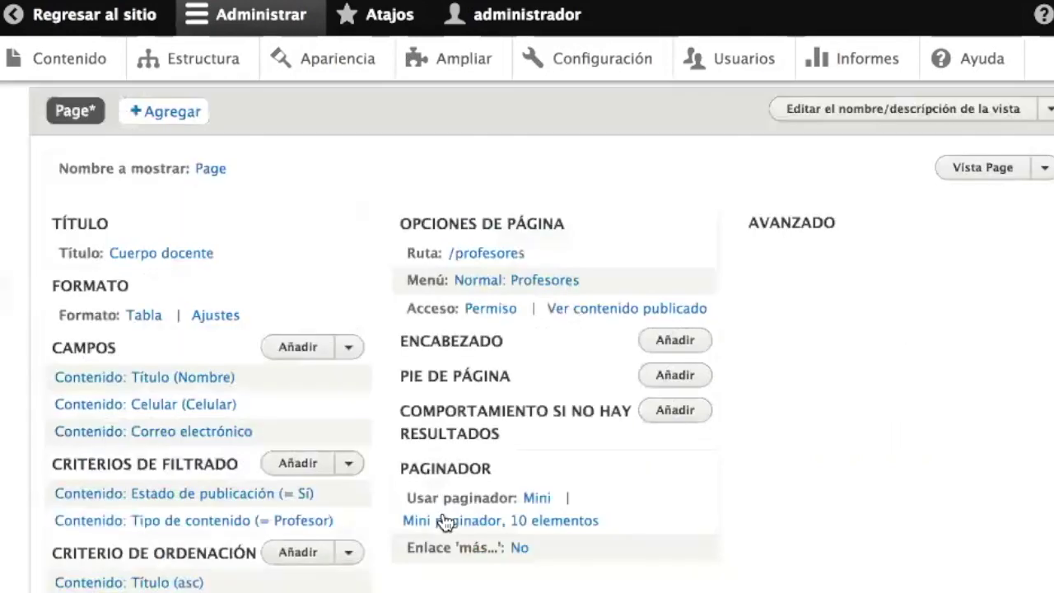
- Give the e-mail field the label 'Correo electrónico'
scroll(442, 520, down, 10)
scroll(443, 519, up, 7)
click(155, 165)
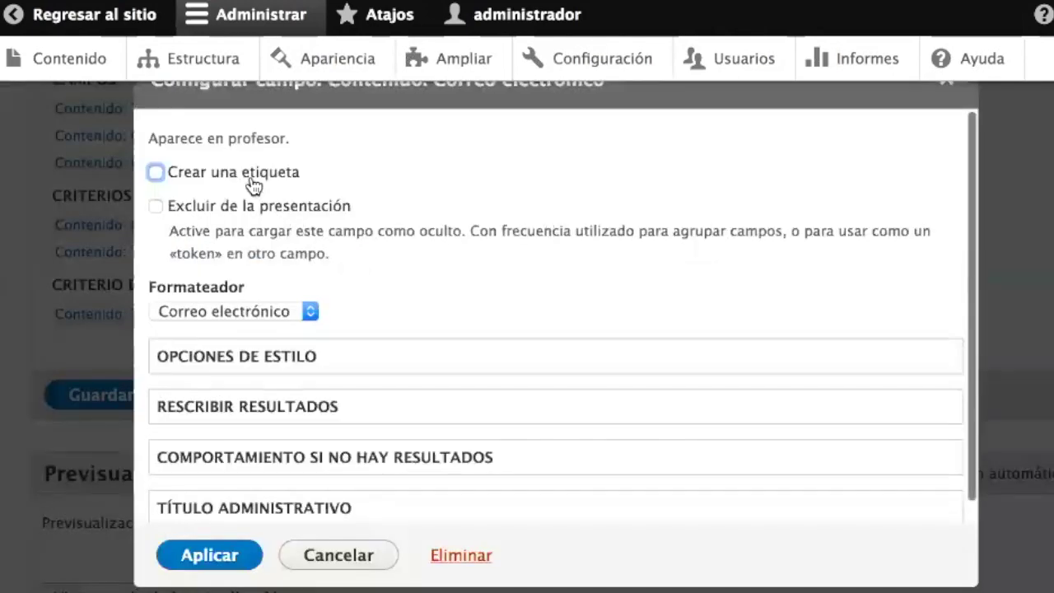
click(284, 174)
click(266, 235)
text(Corr)
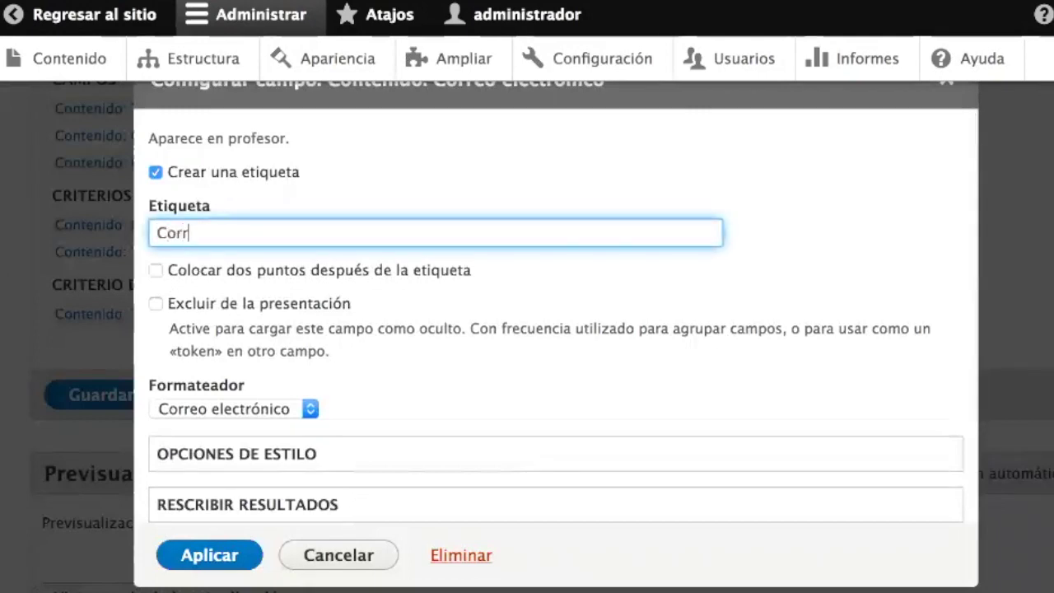
text(eo electrónico)
click(190, 561)
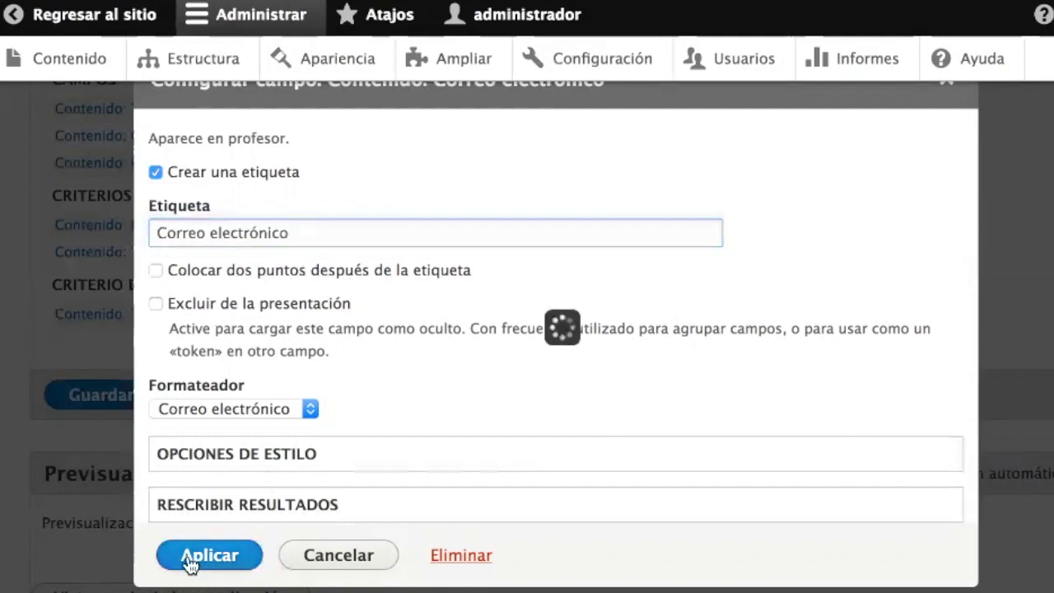
- Return to the public site to check the labelled professors table
scroll(412, 497, down, 2)
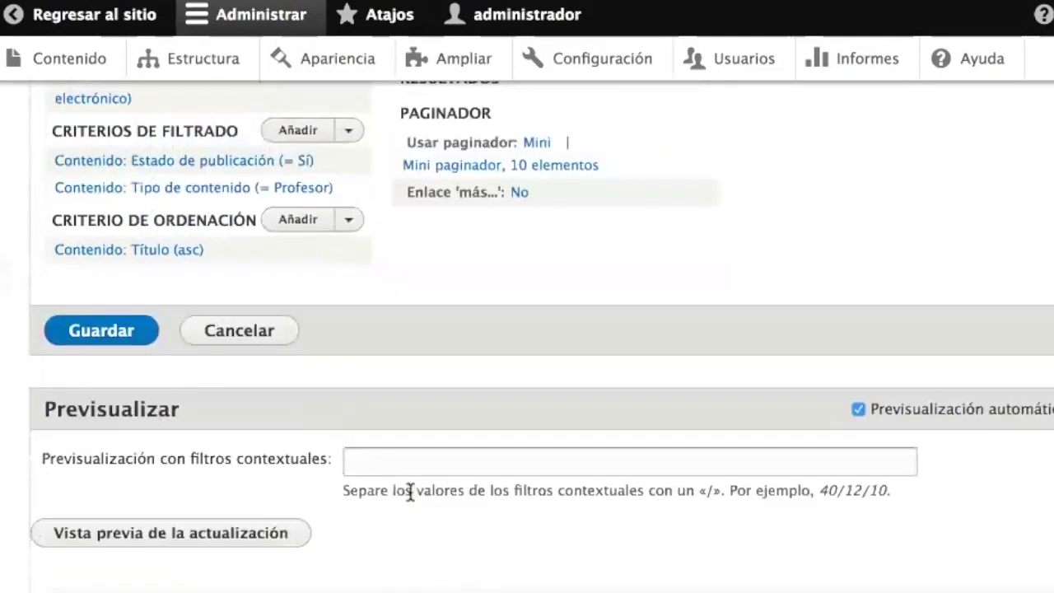
scroll(409, 489, down, 6)
scroll(408, 489, up, 3)
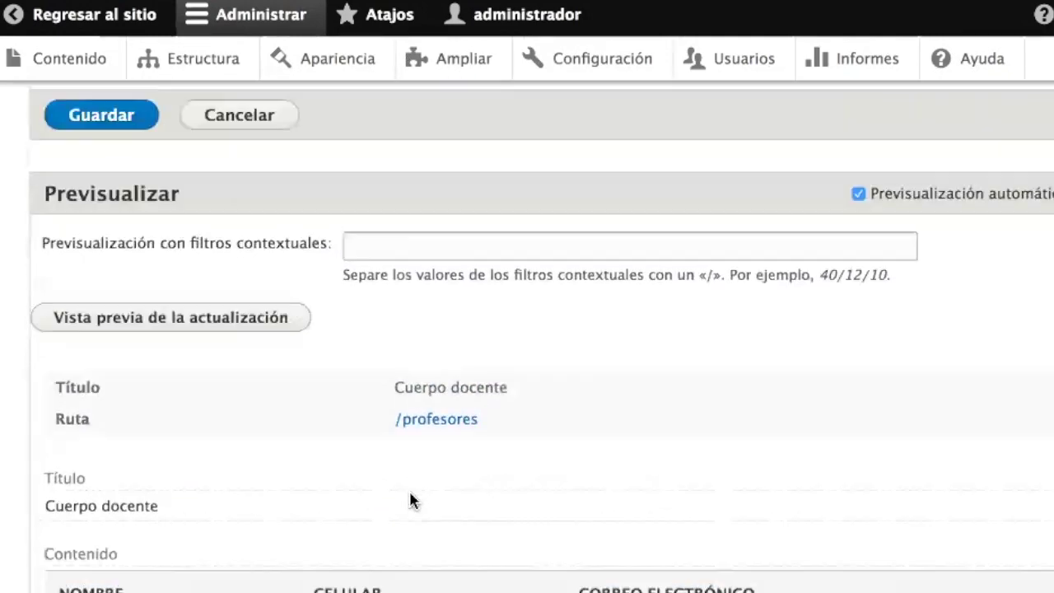
scroll(411, 499, up, 3)
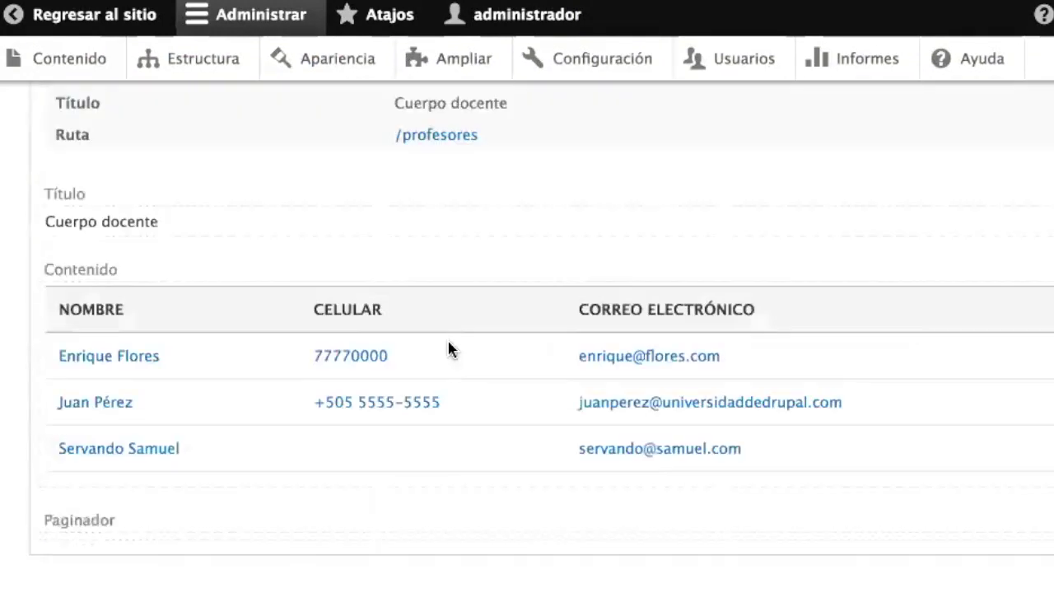
scroll(447, 348, up, 10)
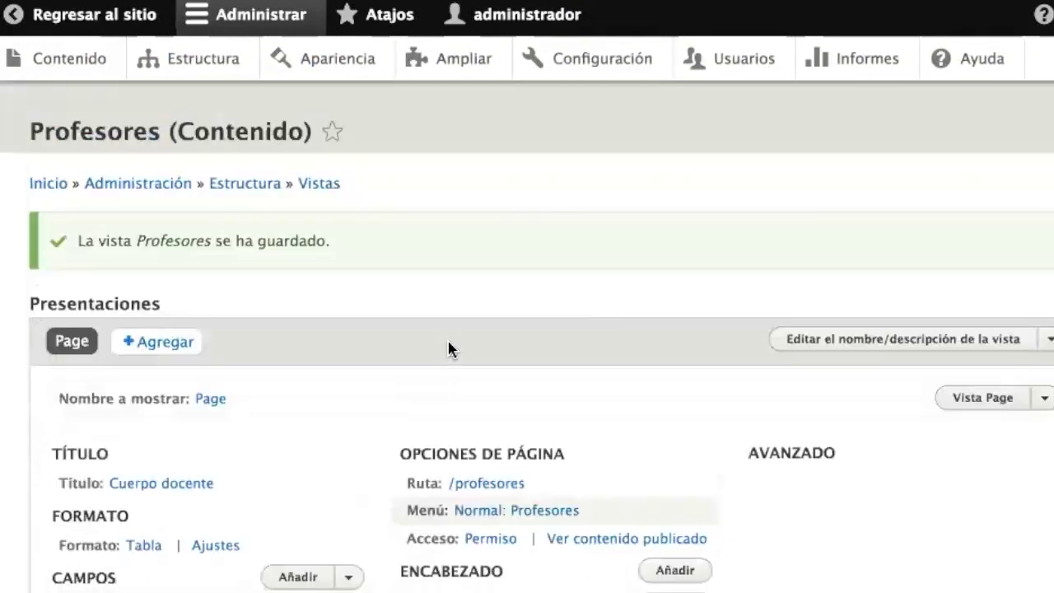
click(61, 14)
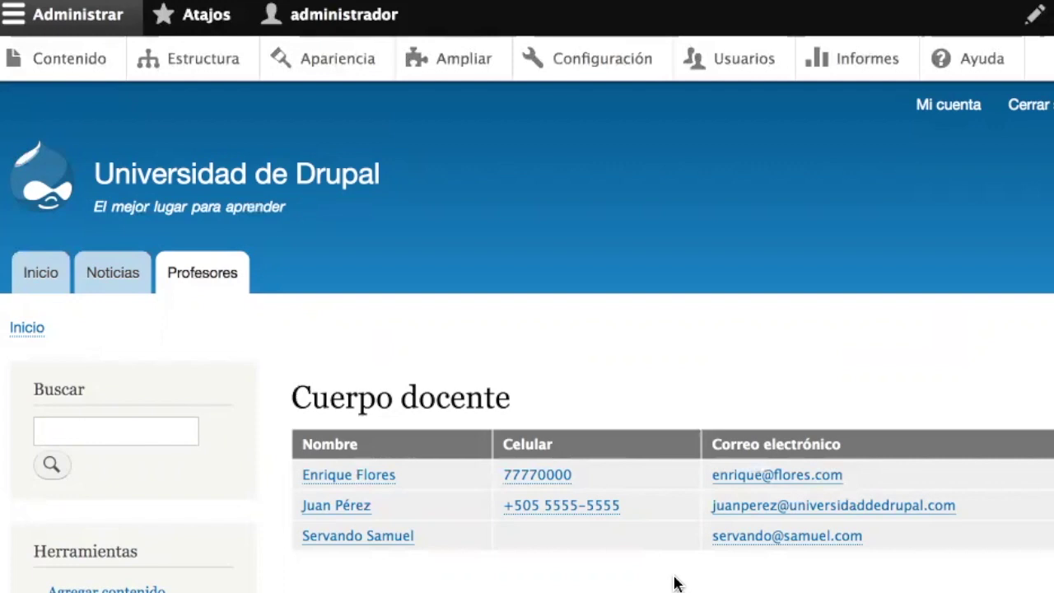
- Go to the Estructura administration page
click(223, 72)
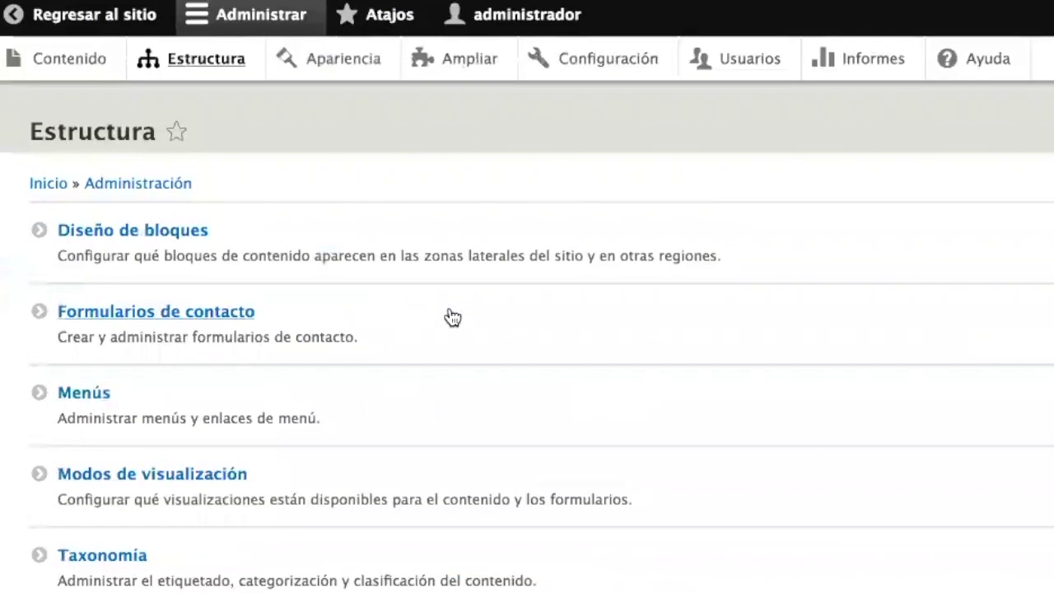
scroll(448, 317, down, 4)
- Start a new view named 'Próximos cursos'
click(87, 499)
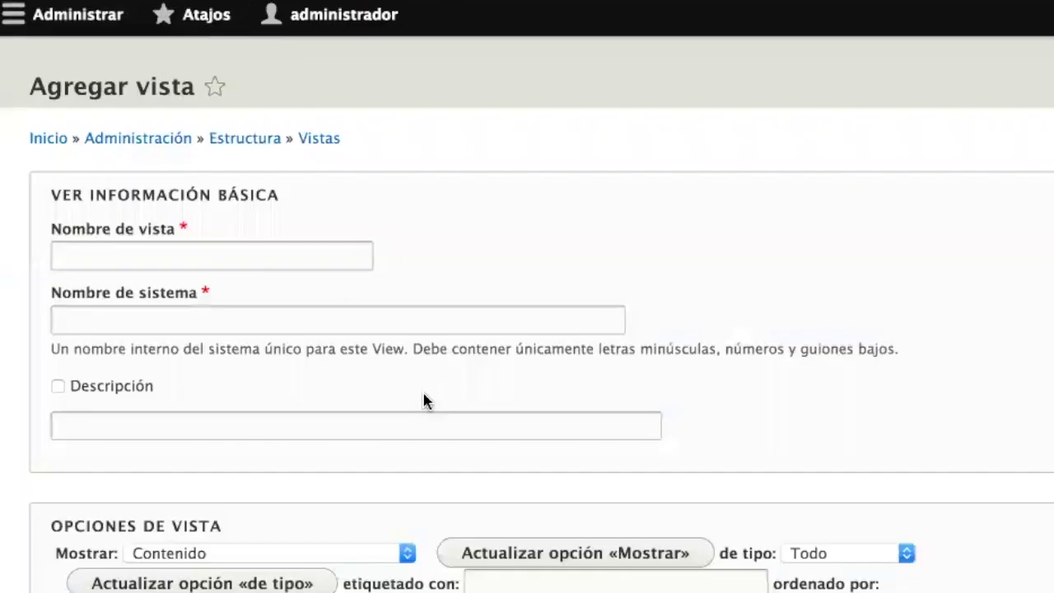
click(205, 299)
text(Cursos)
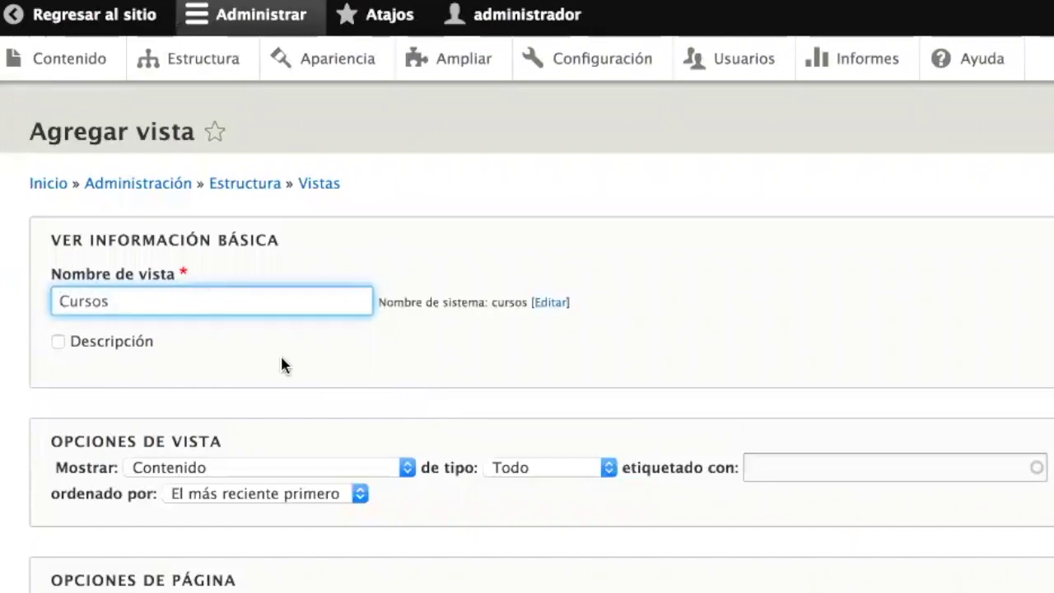
key(super+a)
text(Proxi)
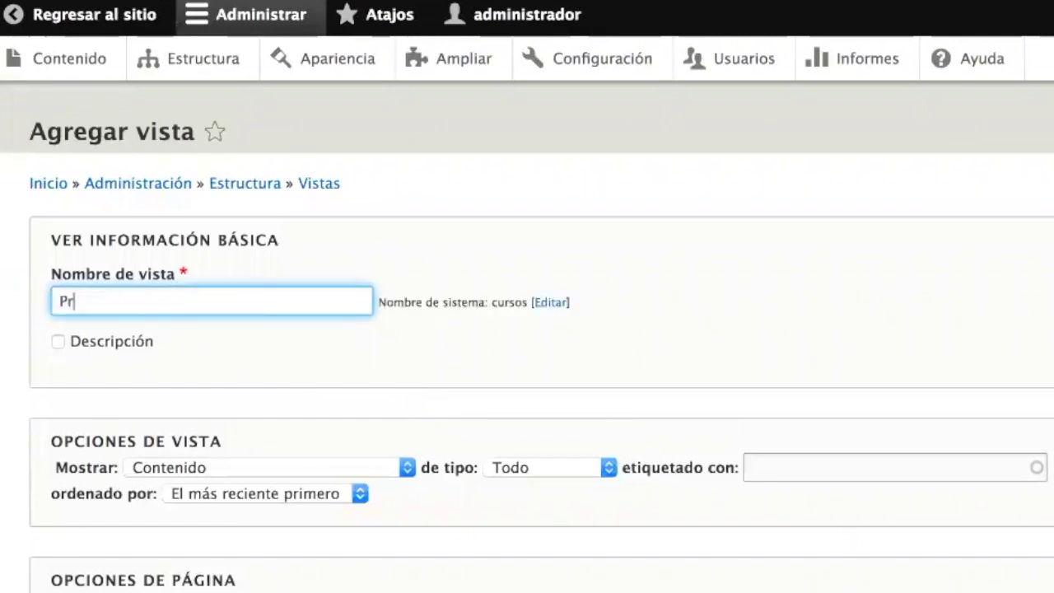
key(BackSpace)
key(BackSpace)
key(BackSpace)
text(ó)
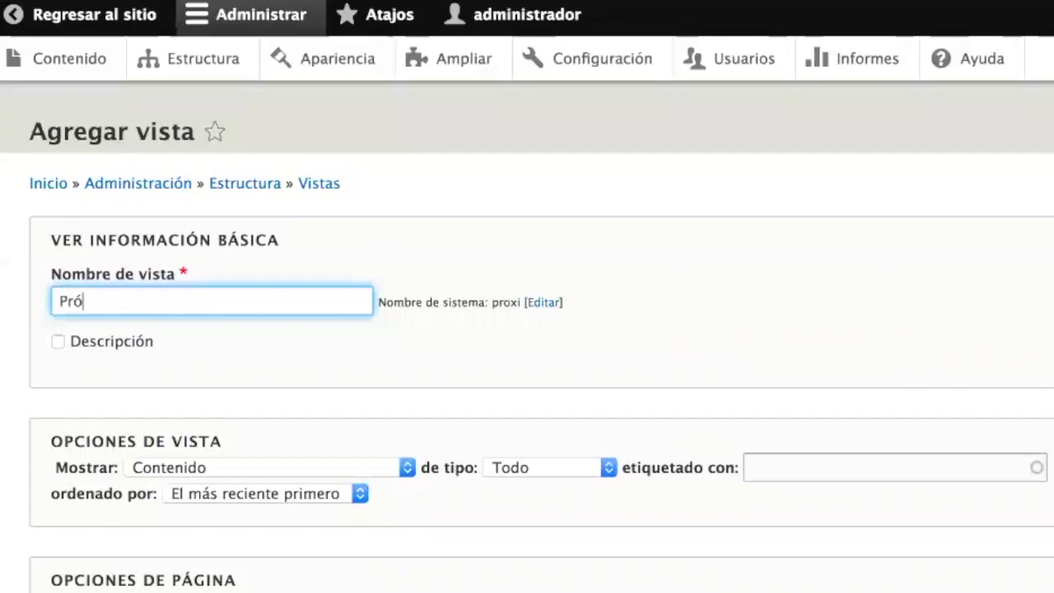
text(ximos cursos)
- Make the view show Contenido of type Curso
scroll(311, 458, down, 1)
scroll(447, 579, down, 4)
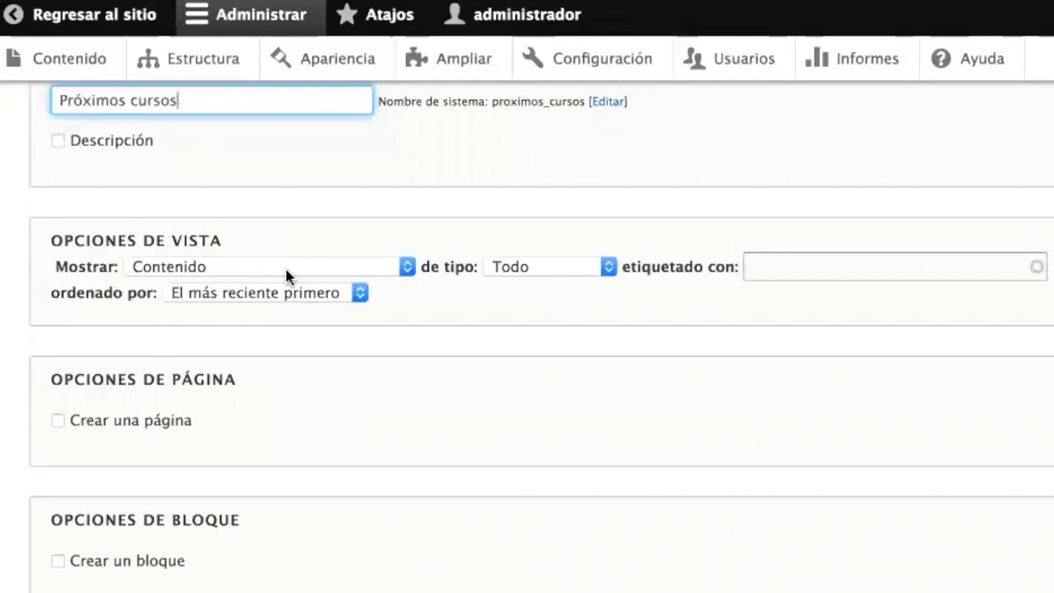
click(337, 275)
click(336, 274)
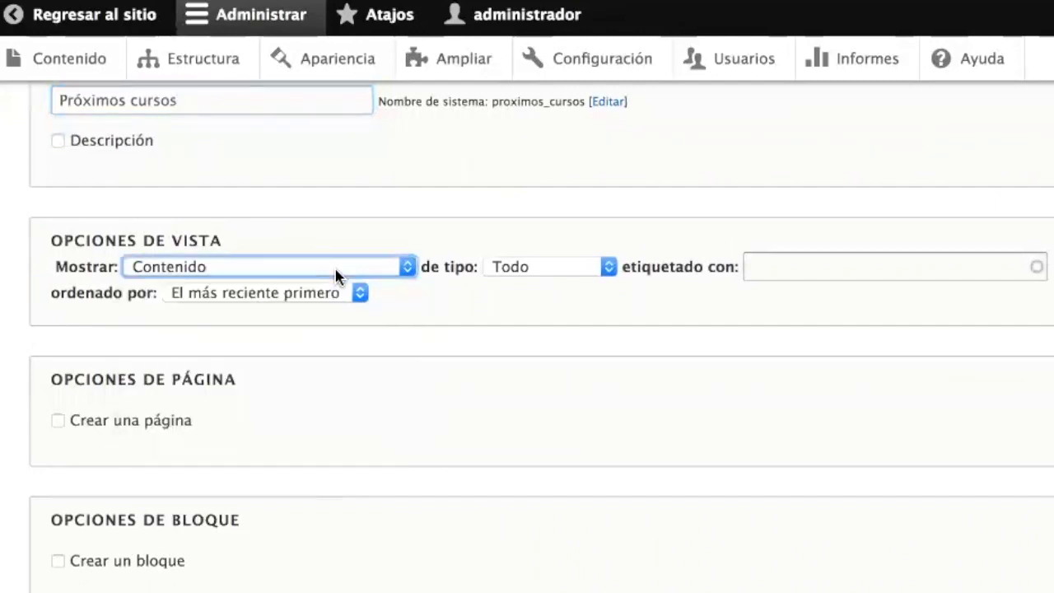
click(536, 266)
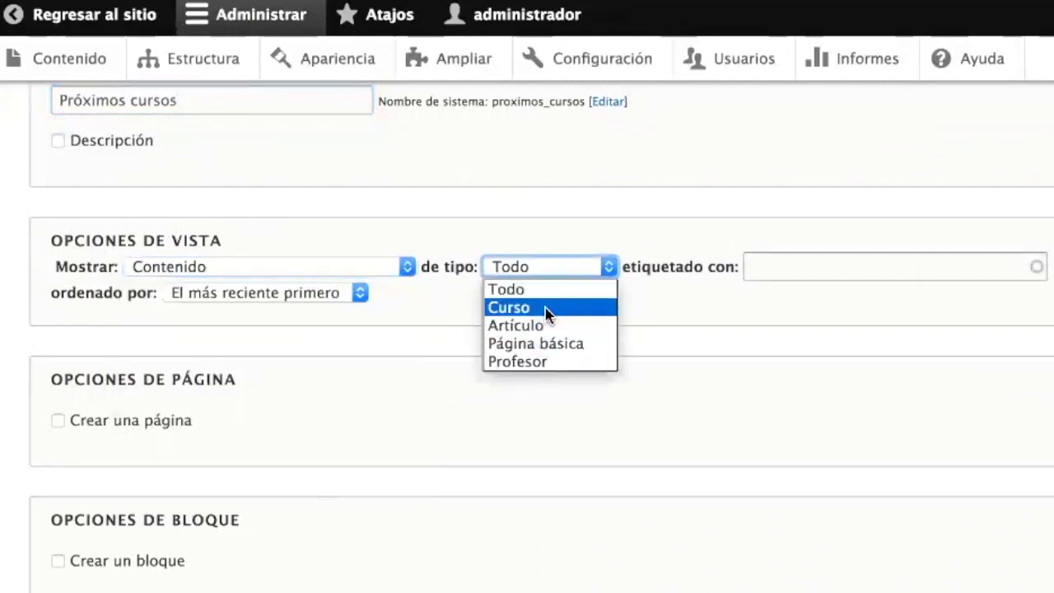
click(546, 308)
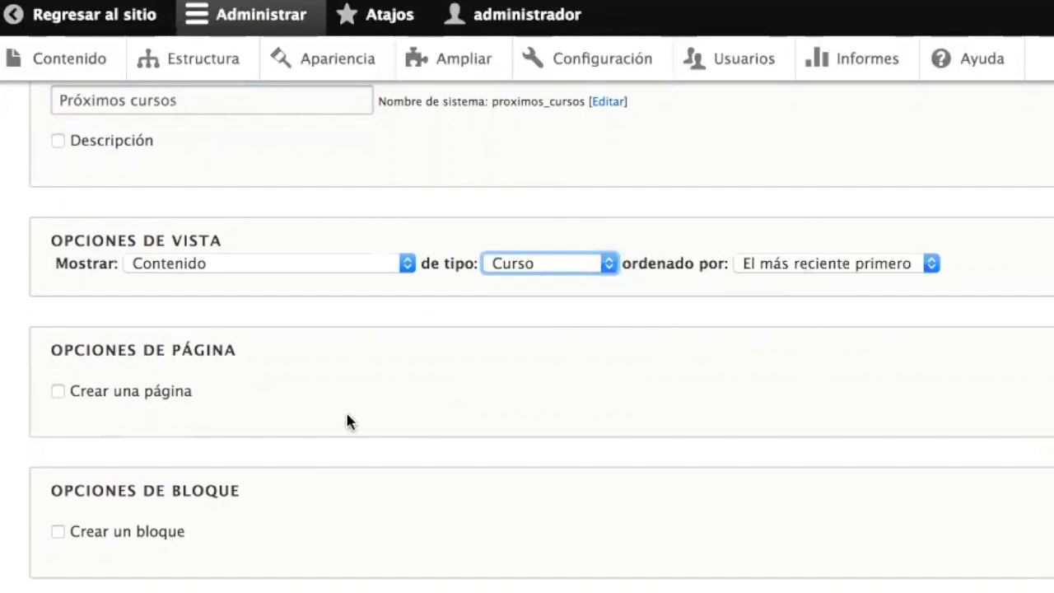
- Create a page at path proximos-cursos displayed as a table
click(158, 394)
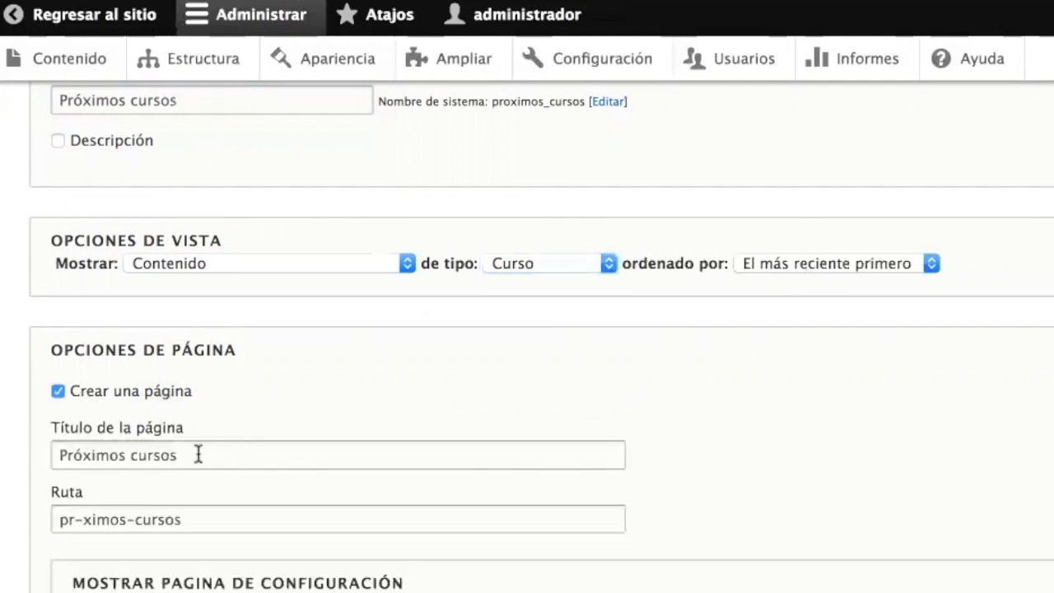
click(85, 518)
key(shift+Left)
text(o)
scroll(522, 558, down, 5)
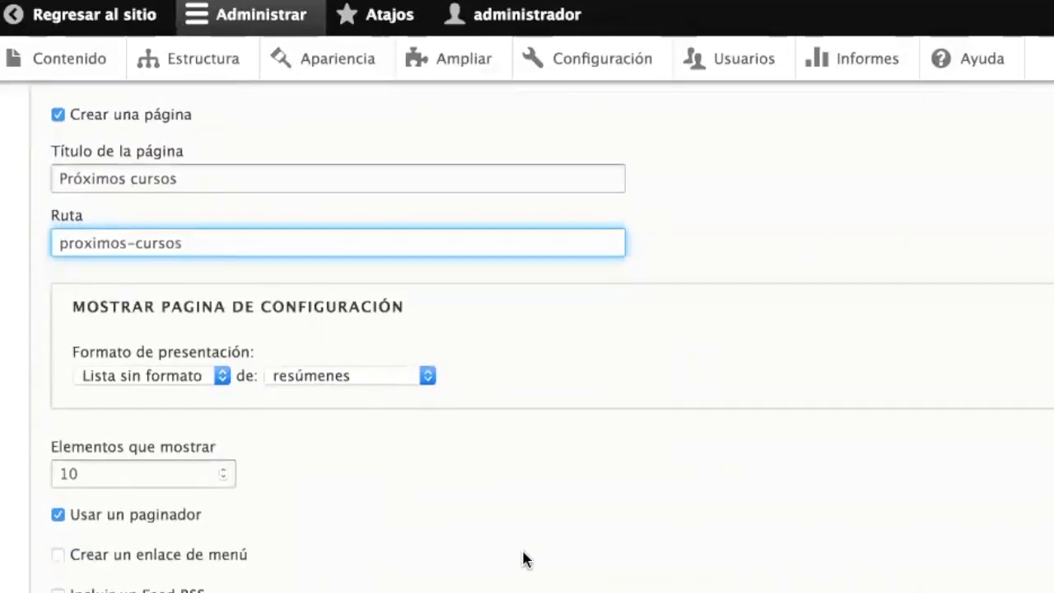
click(165, 375)
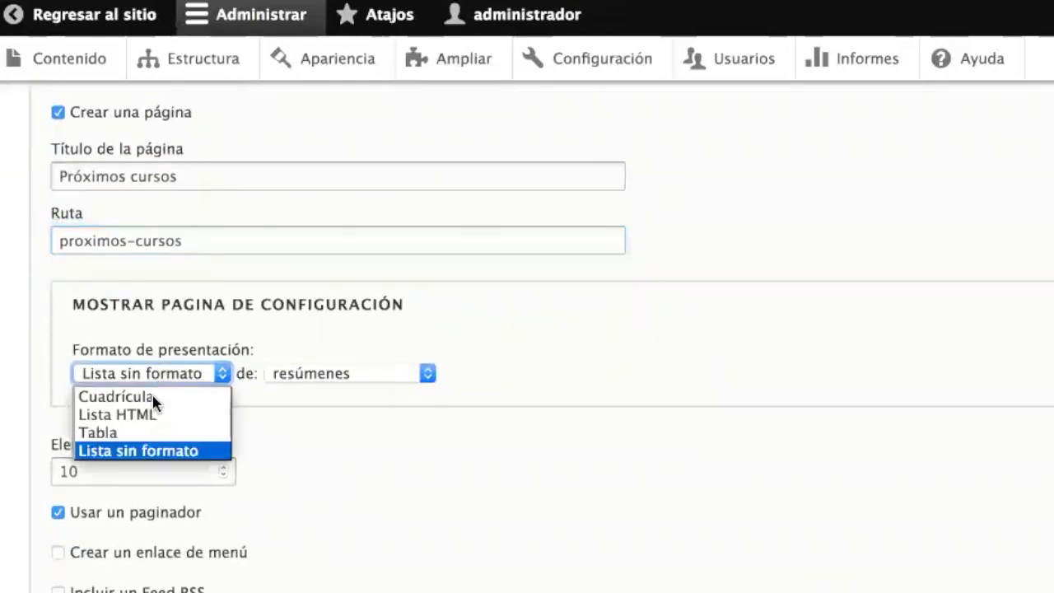
click(145, 431)
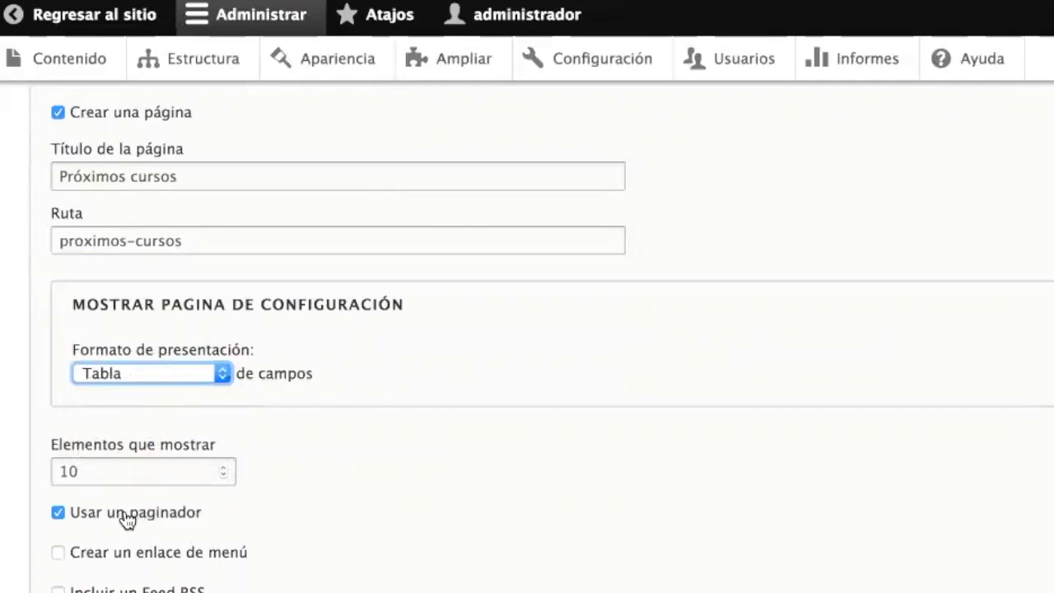
- Add a 'Próximos cursos' menu link in Navegación principal
click(169, 554)
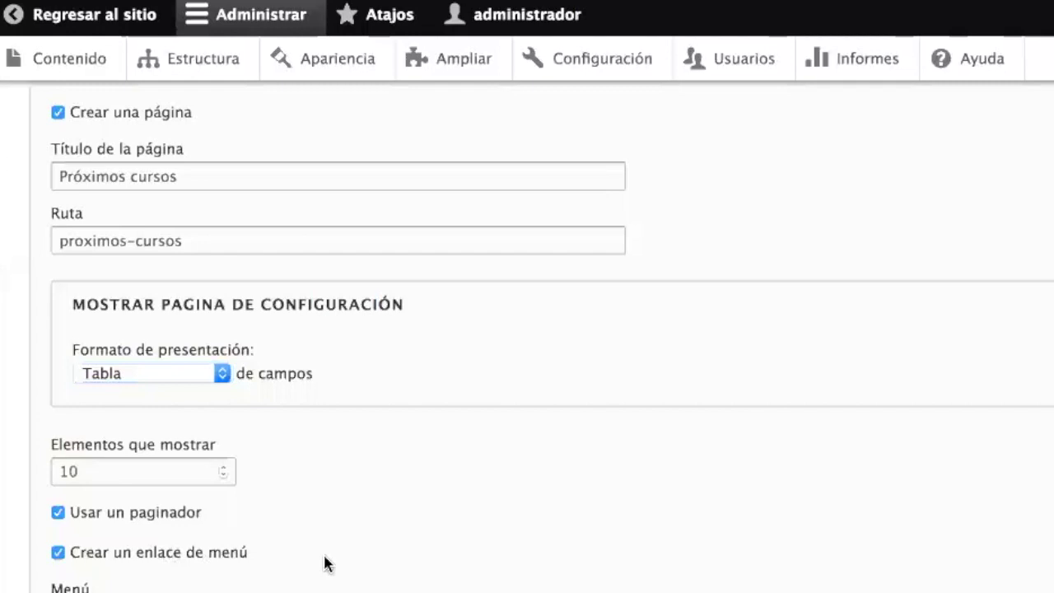
scroll(247, 535, down, 3)
click(134, 463)
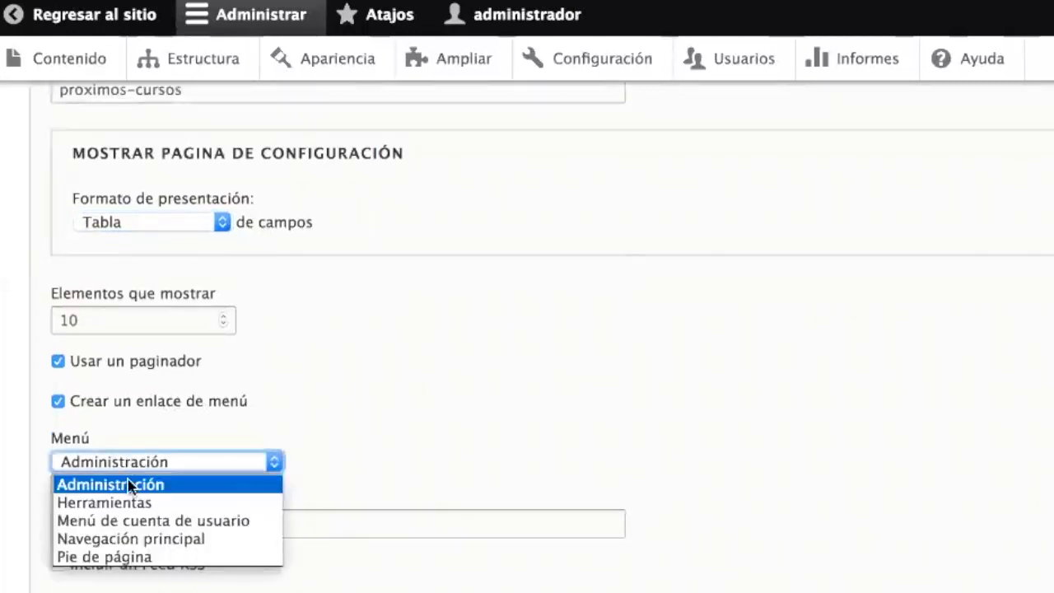
click(131, 537)
click(212, 530)
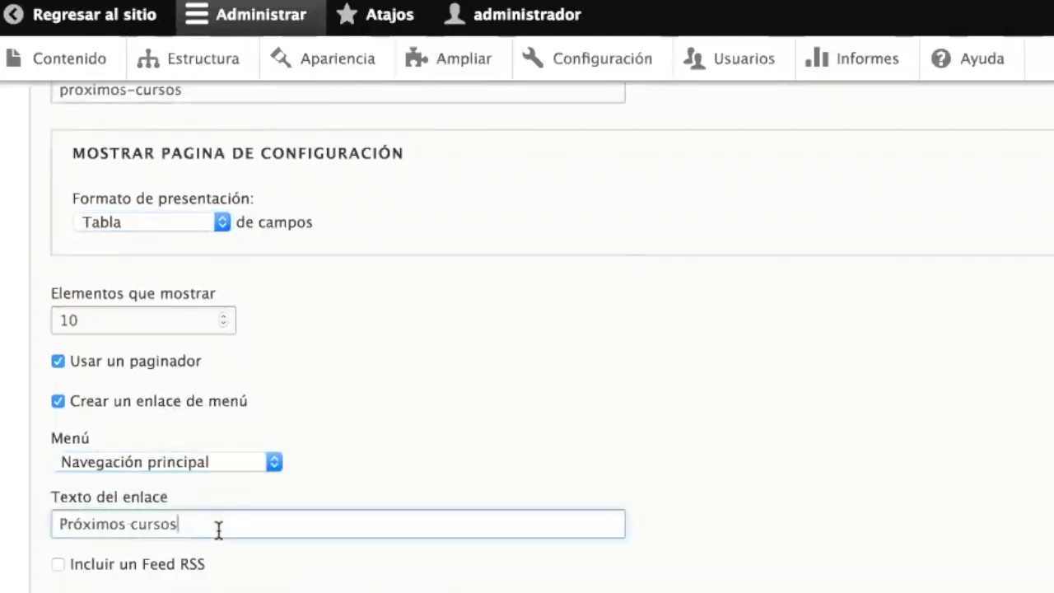
scroll(217, 532, down, 4)
scroll(219, 537, down, 2)
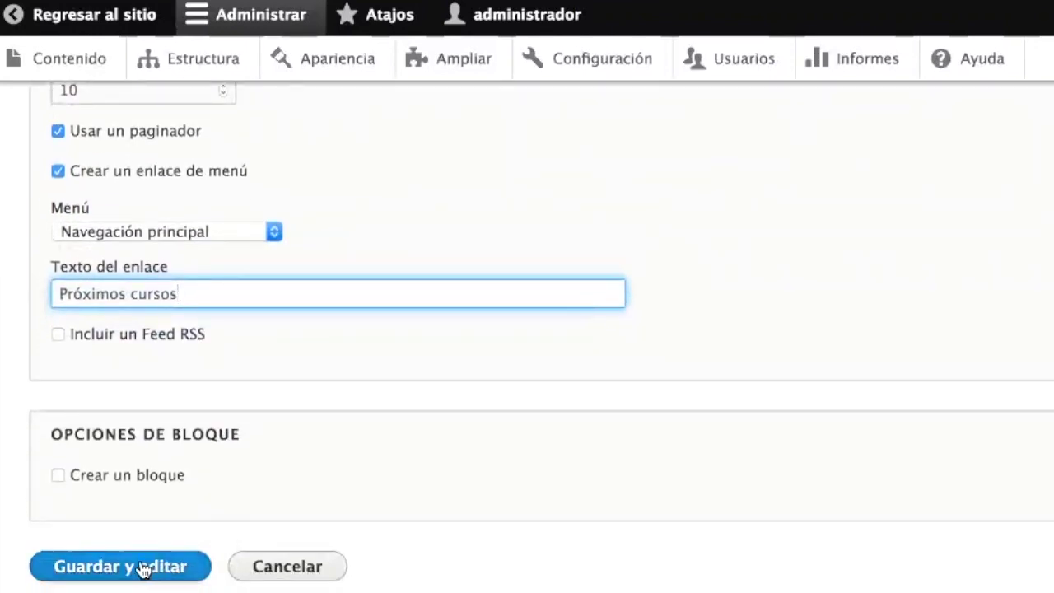
- Save the new Próximos cursos view and continue editing it
click(142, 570)
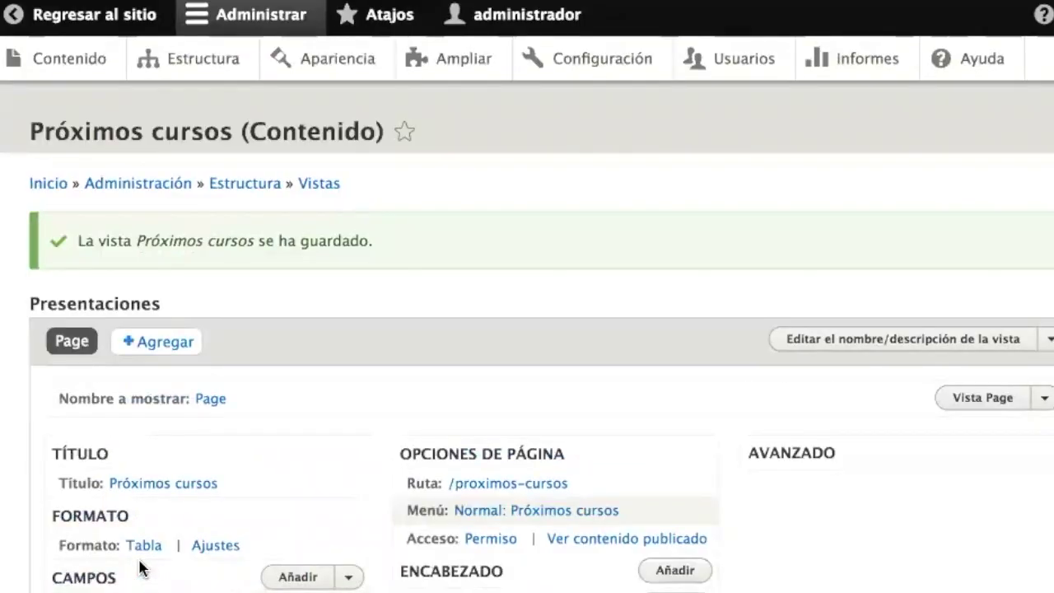
scroll(278, 569, down, 5)
scroll(280, 571, down, 6)
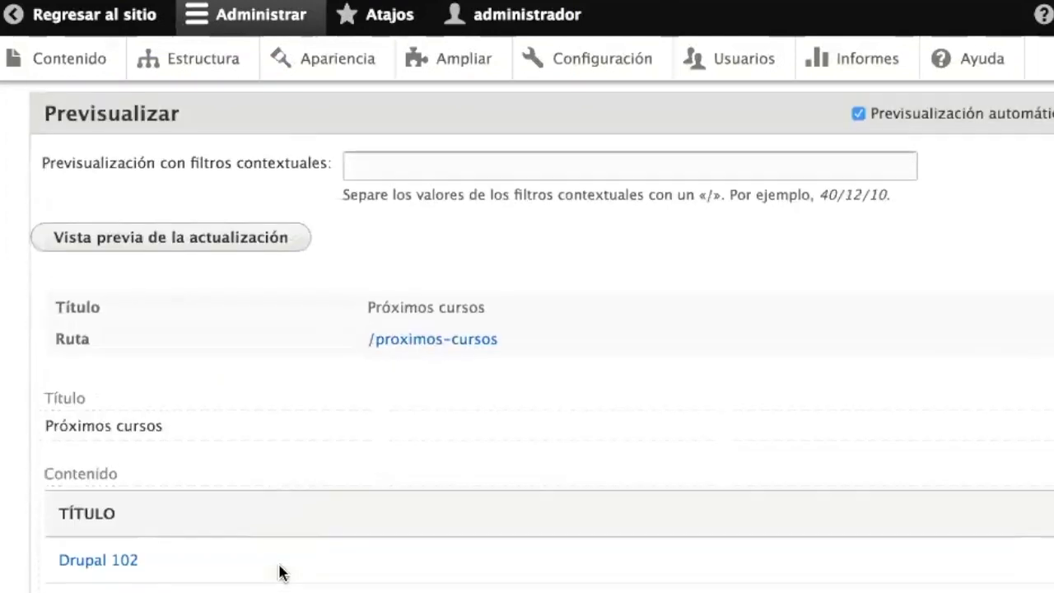
scroll(280, 573, down, 4)
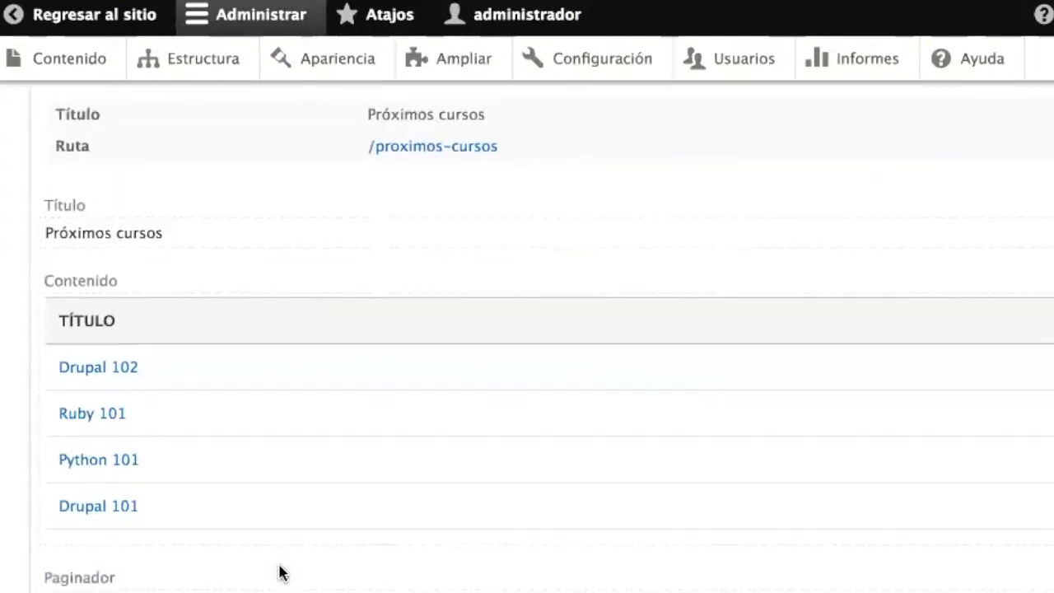
scroll(280, 573, up, 2)
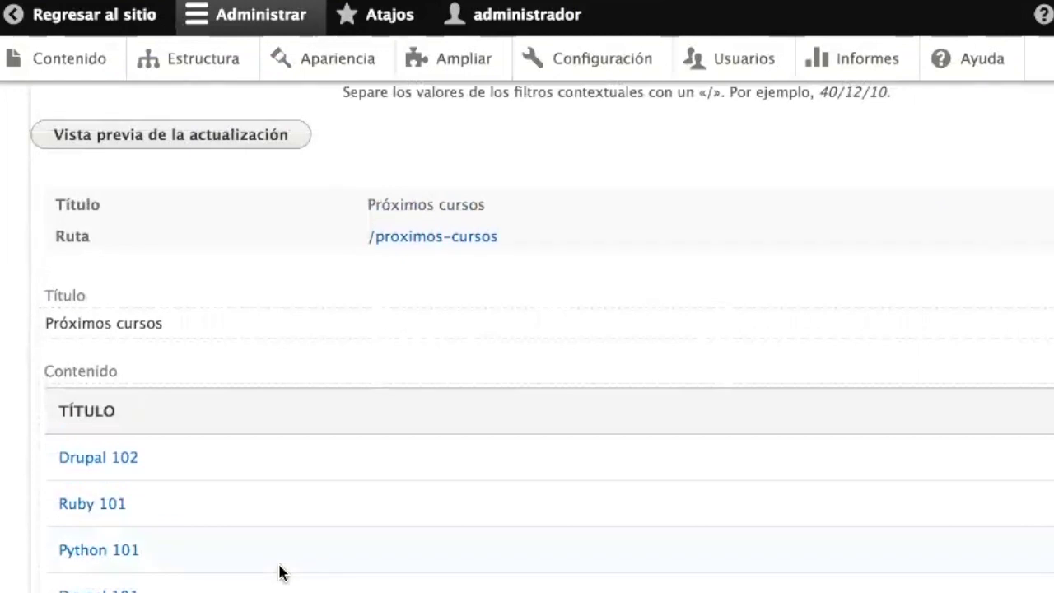
scroll(280, 571, up, 14)
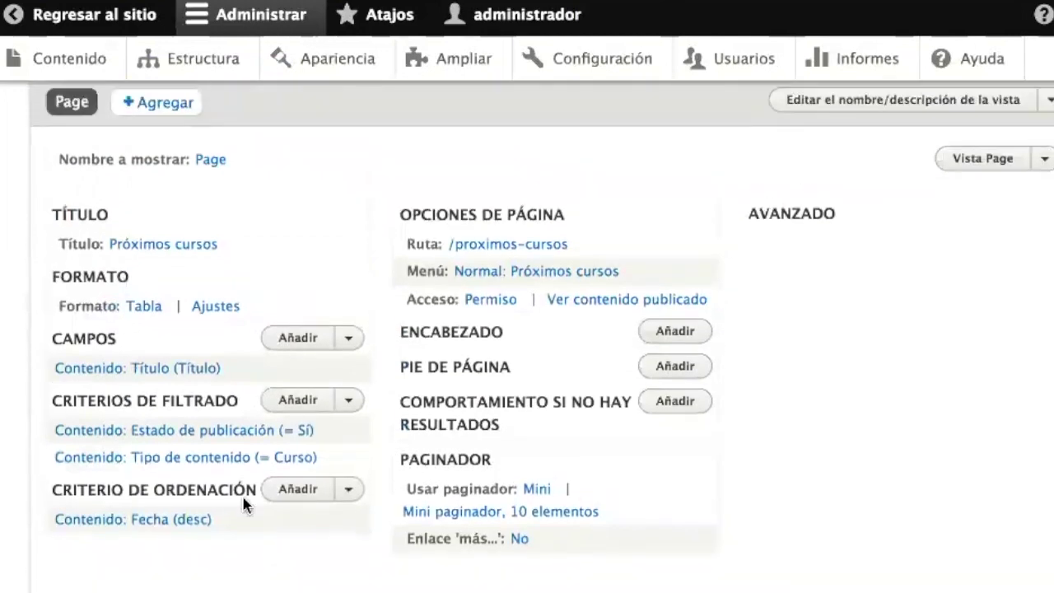
- Relabel the Contenido: Título field as 'Nombre del curso'
click(148, 372)
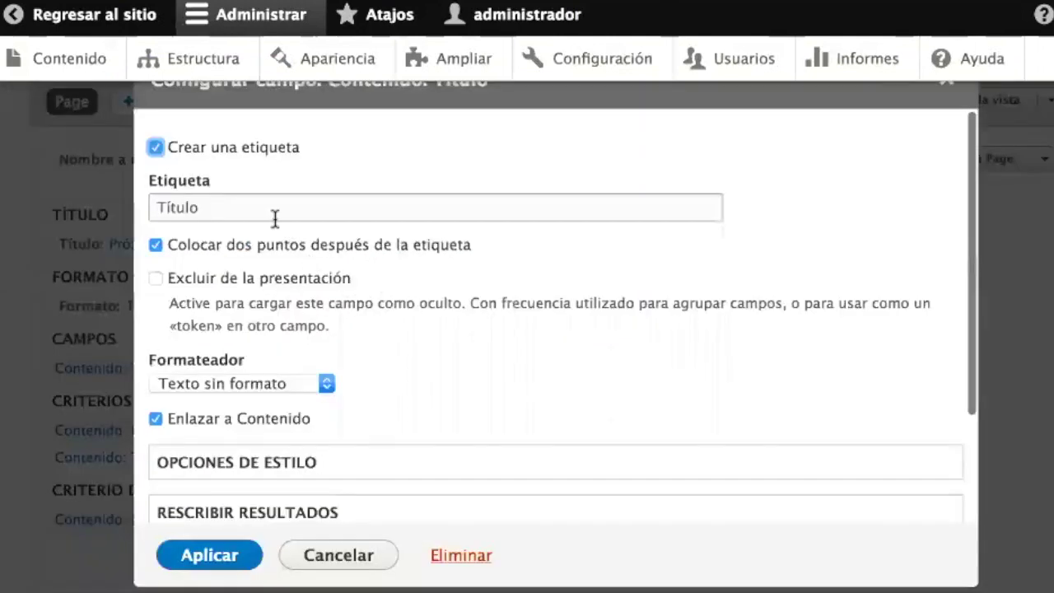
click(250, 206)
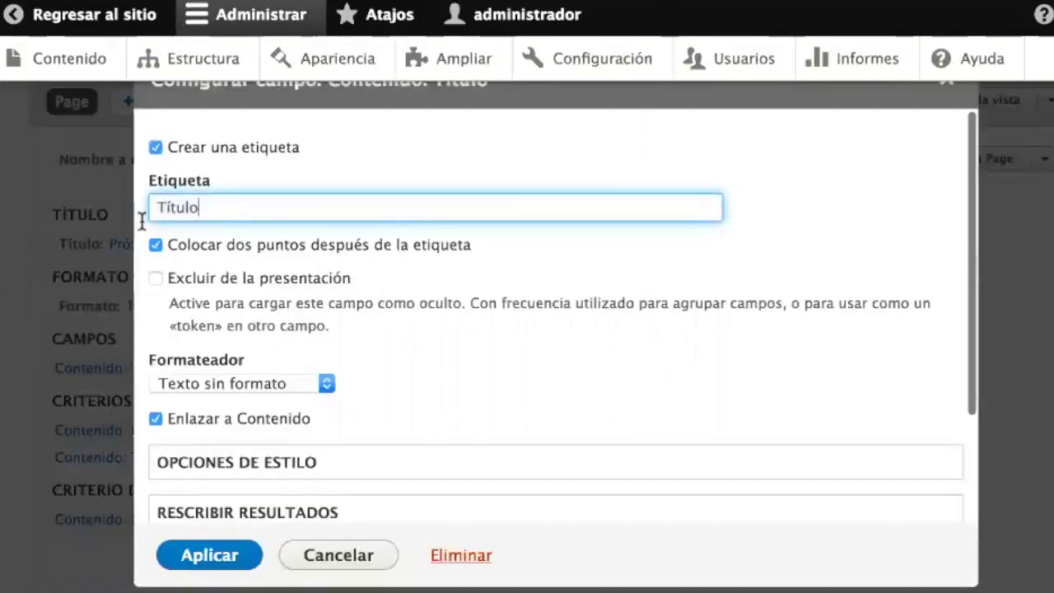
text(aN)
key(super+a)
text(Nom)
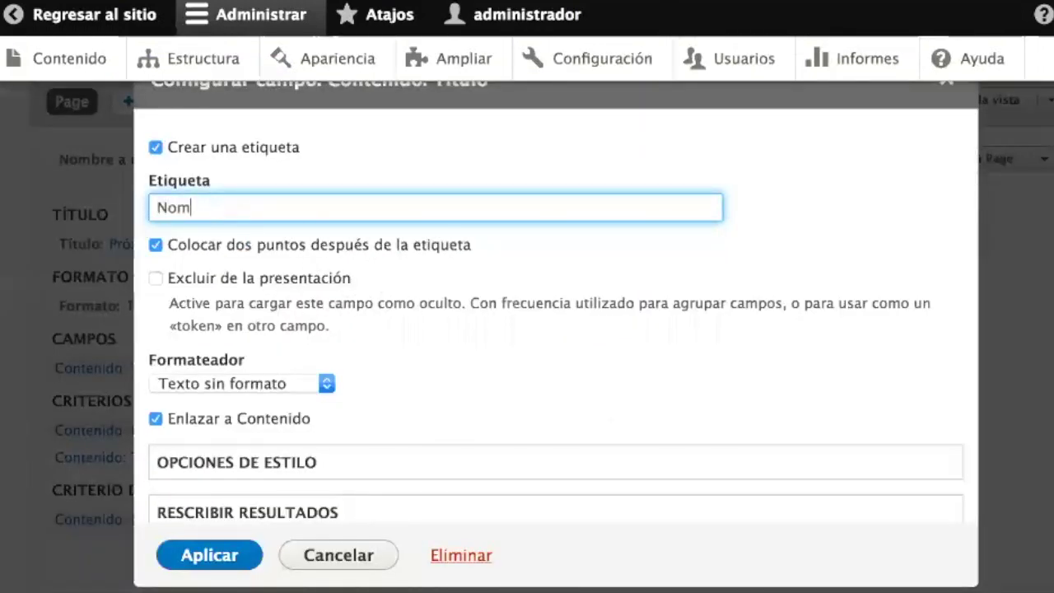
text(bre del curso)
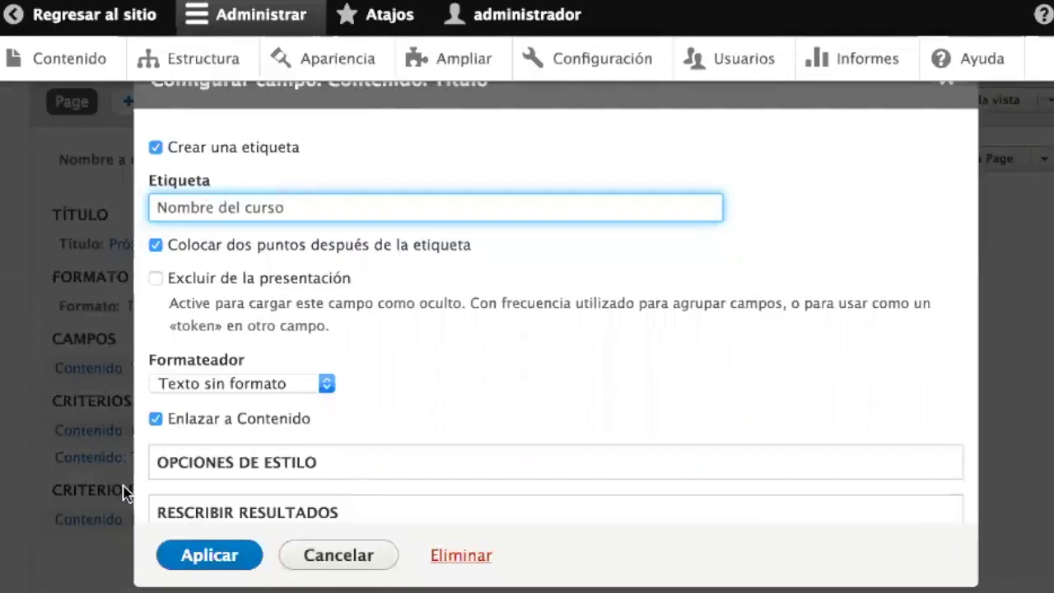
click(199, 558)
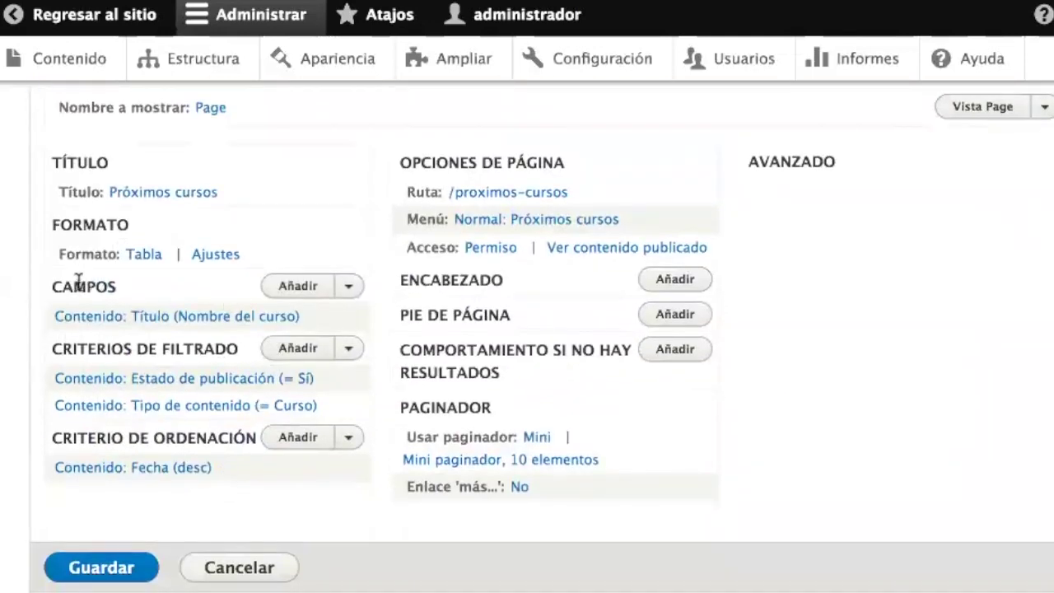
double_click(67, 288)
- Add the Fecha de inicio field to the view, formatted as Fecha HTML
click(301, 288)
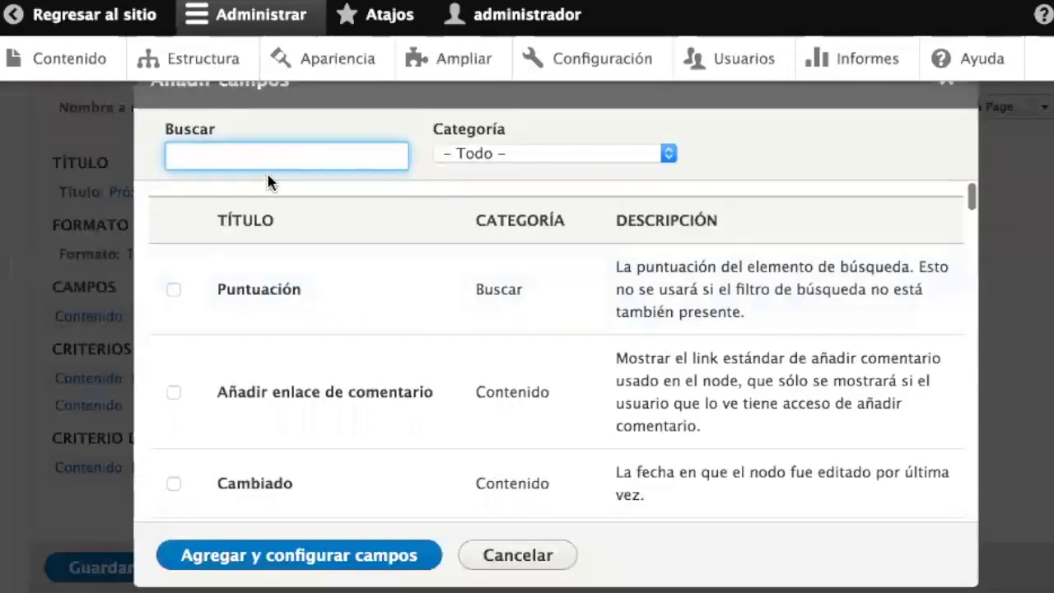
text(fec)
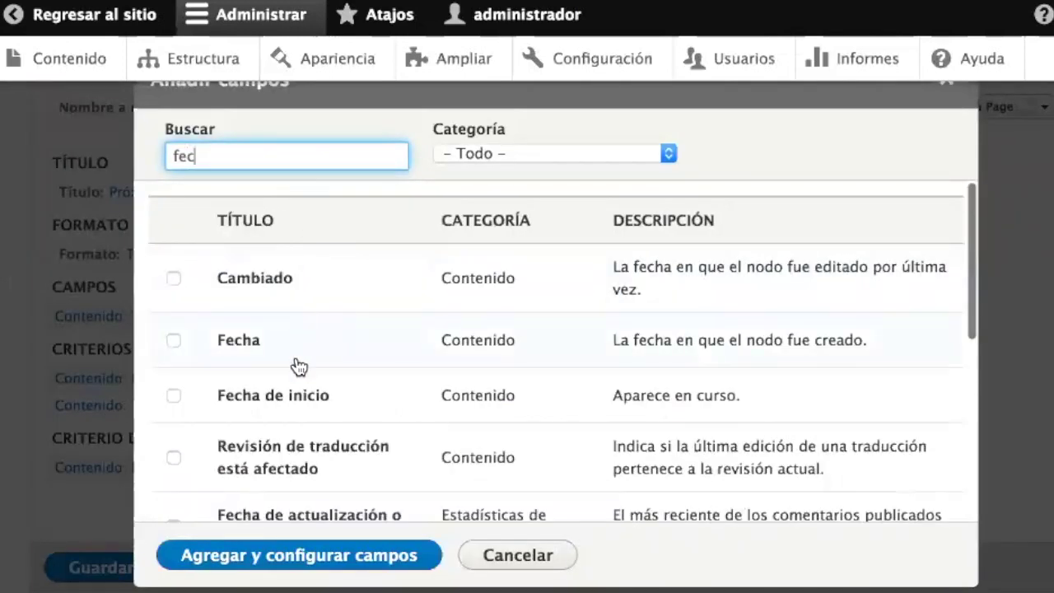
click(285, 401)
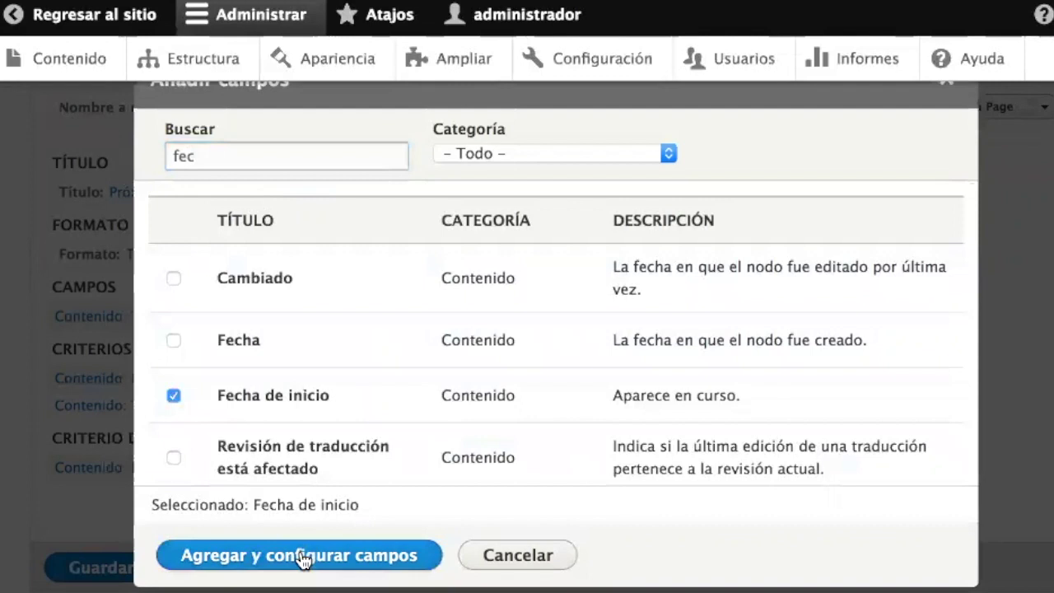
click(303, 557)
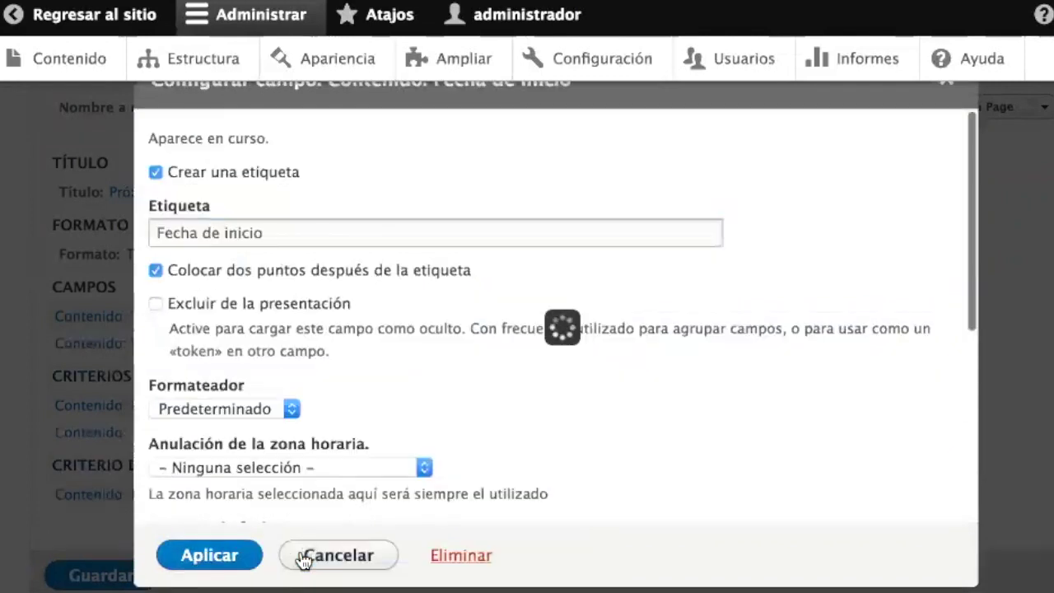
scroll(321, 351, down, 5)
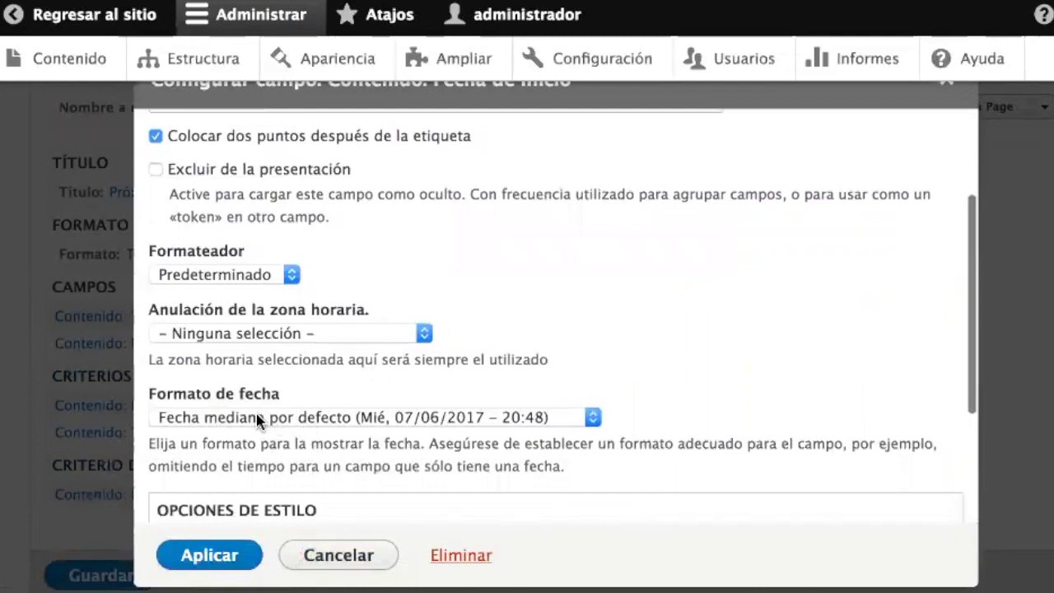
click(280, 422)
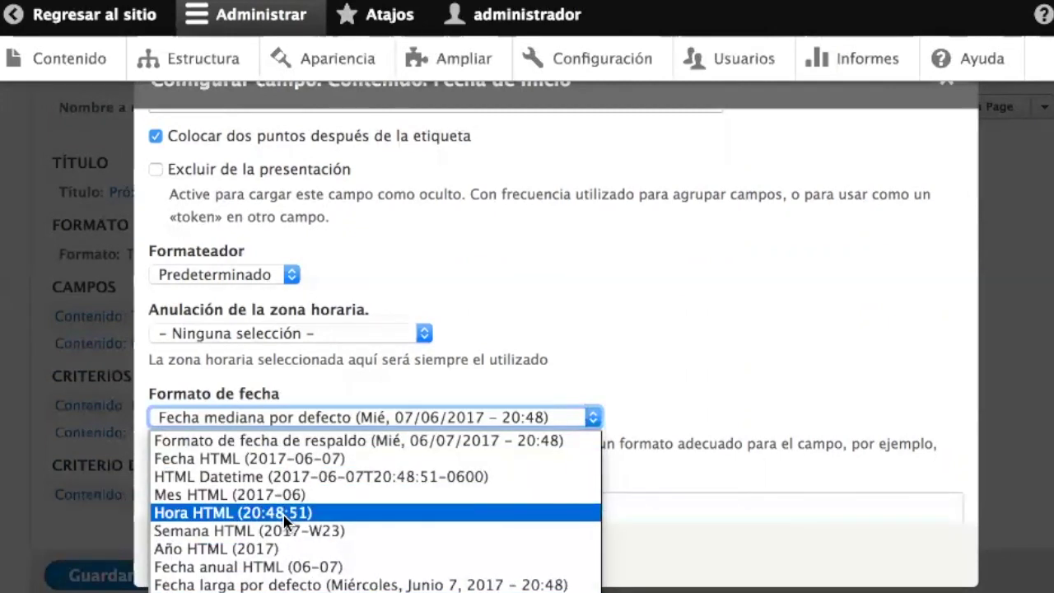
click(317, 459)
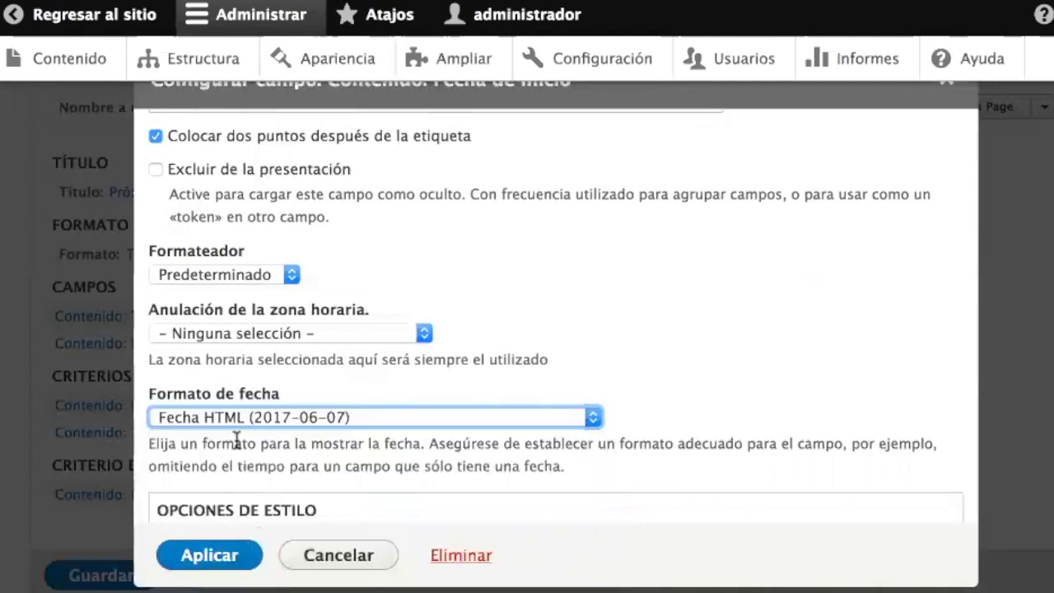
click(211, 553)
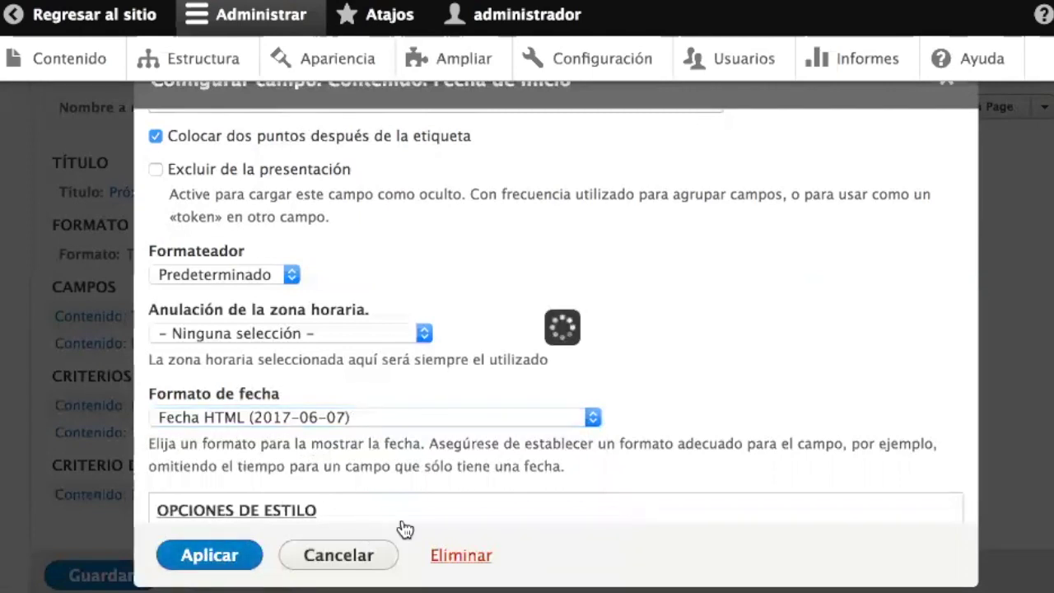
scroll(402, 516, down, 10)
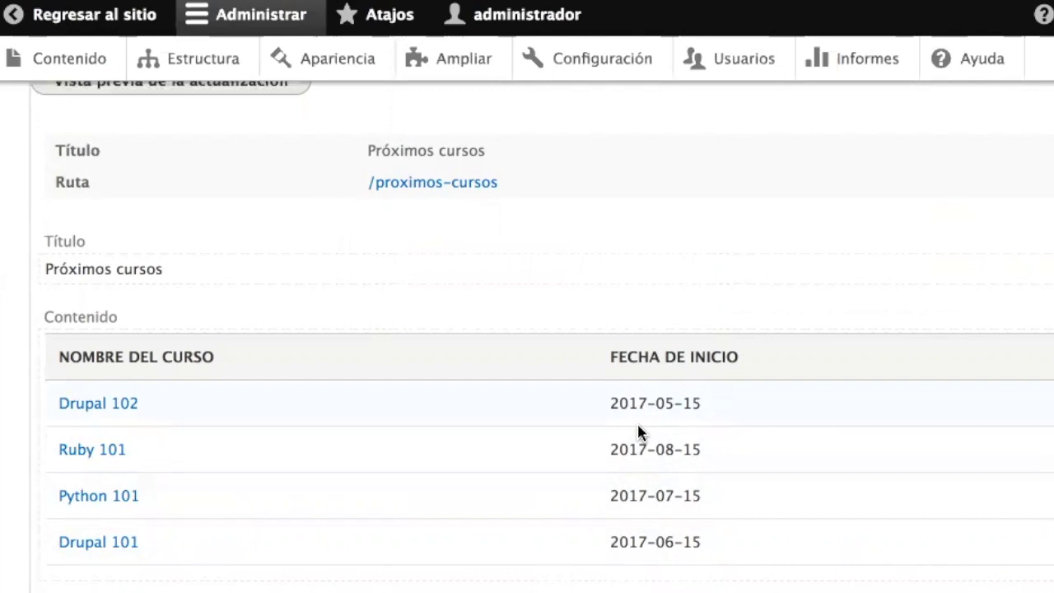
scroll(638, 429, up, 10)
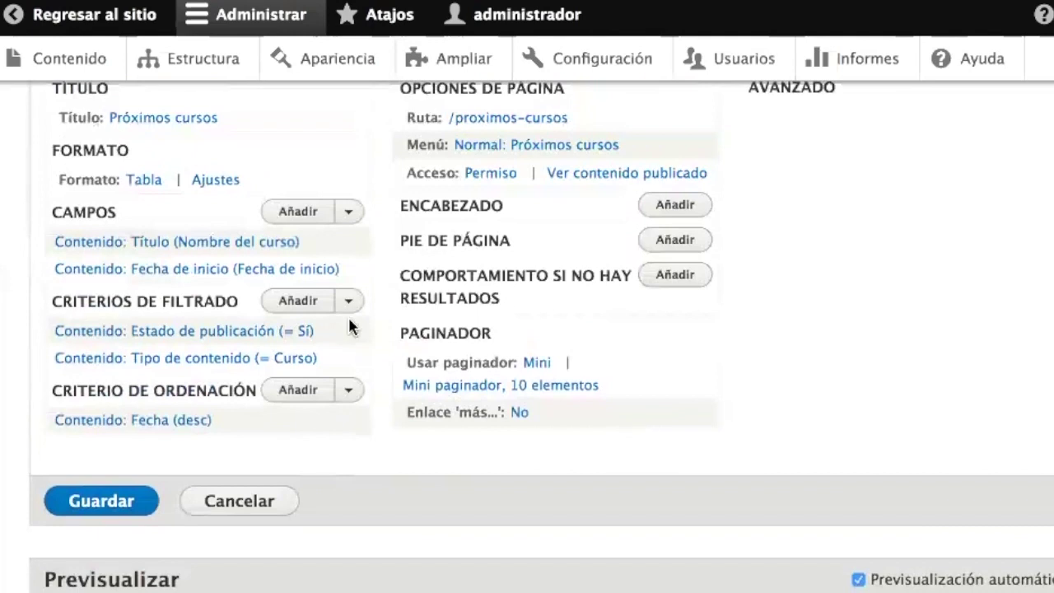
- Switch the Fecha de inicio date format to Fecha mediana por defecto
click(247, 271)
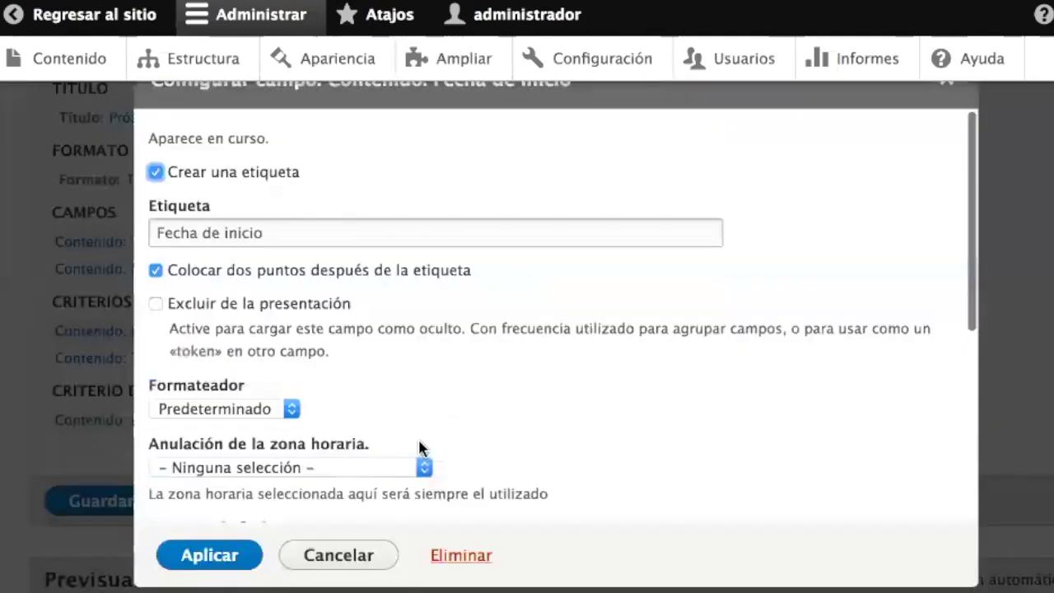
scroll(280, 424, down, 2)
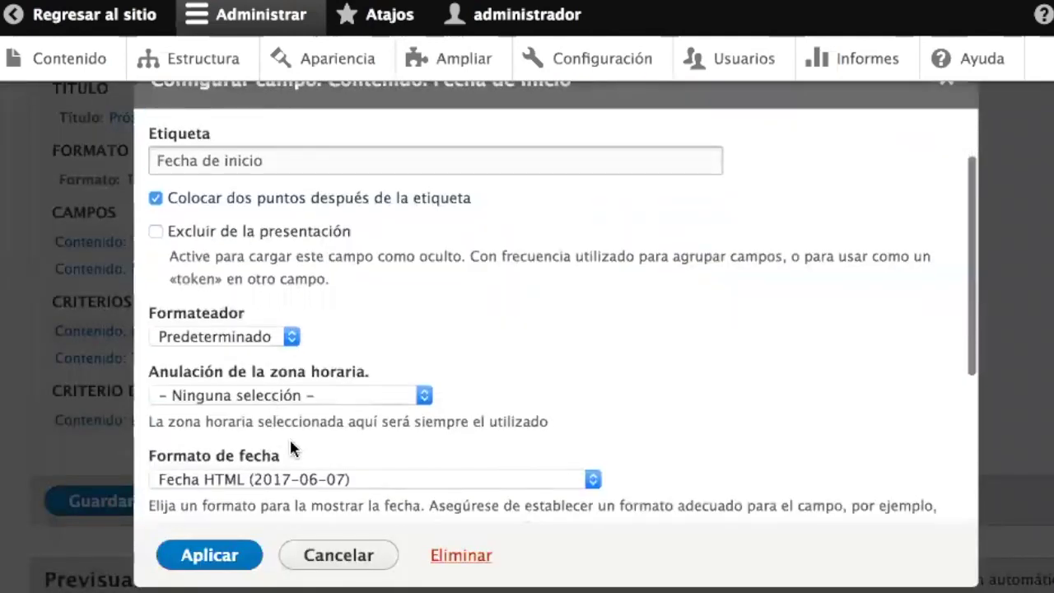
click(320, 478)
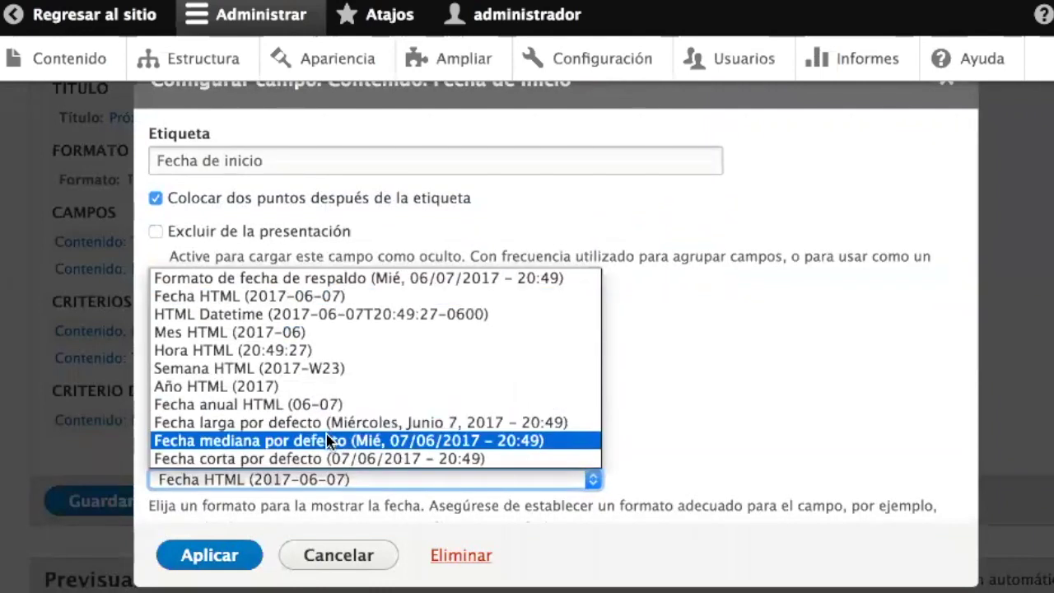
click(327, 440)
click(191, 556)
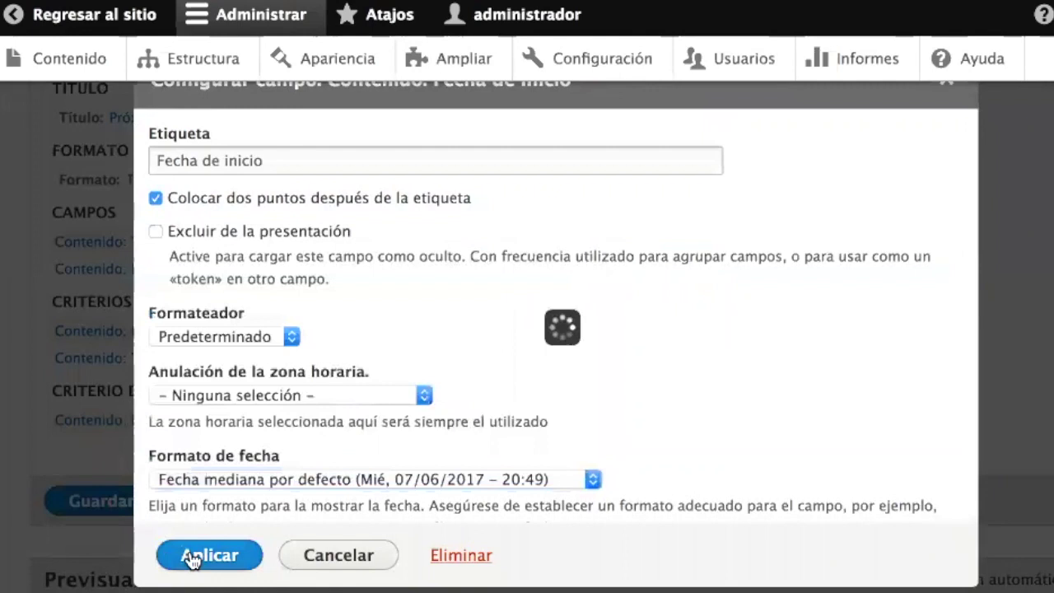
scroll(364, 470, down, 10)
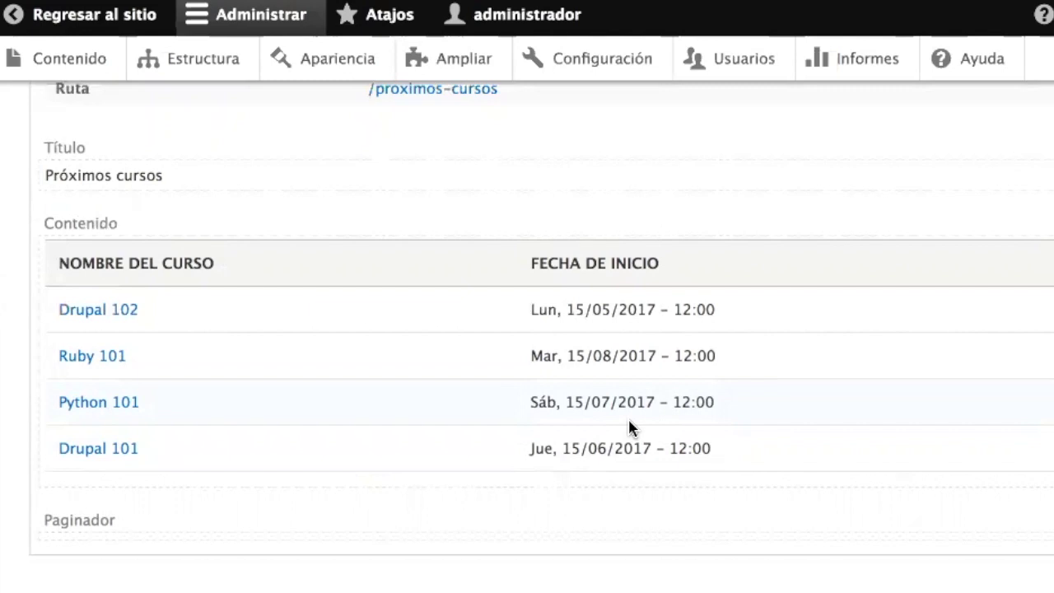
scroll(540, 400, up, 7)
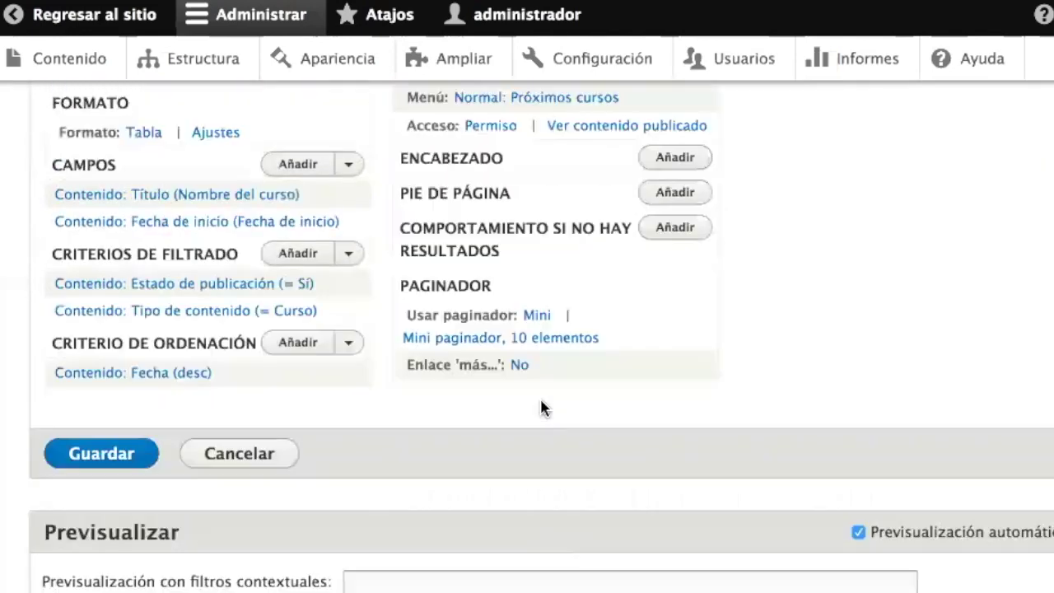
scroll(540, 409, up, 3)
- Add the Cupos de personas field to the view with its default settings
click(292, 406)
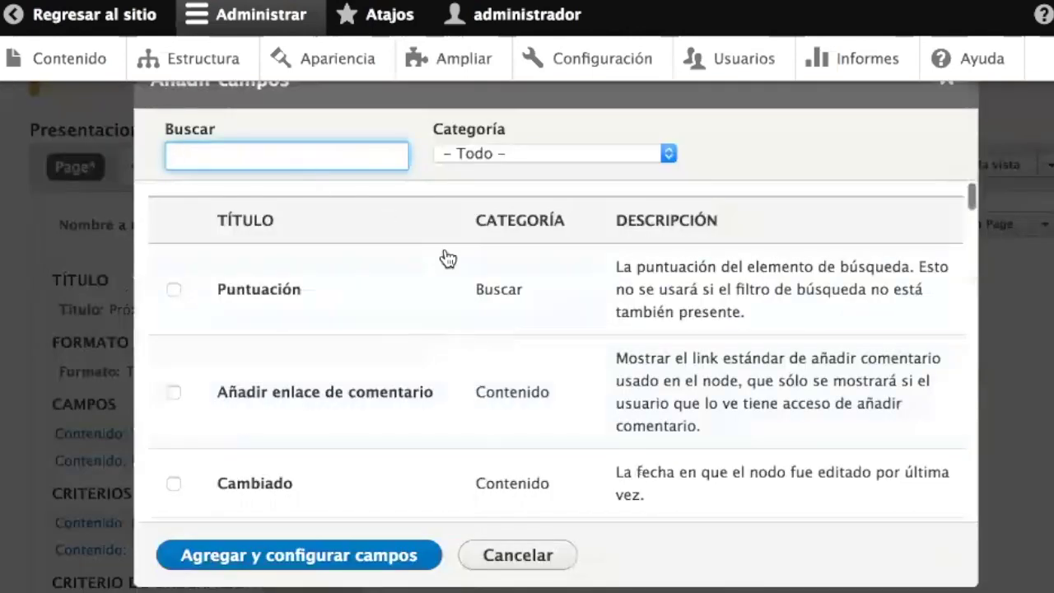
text(cup)
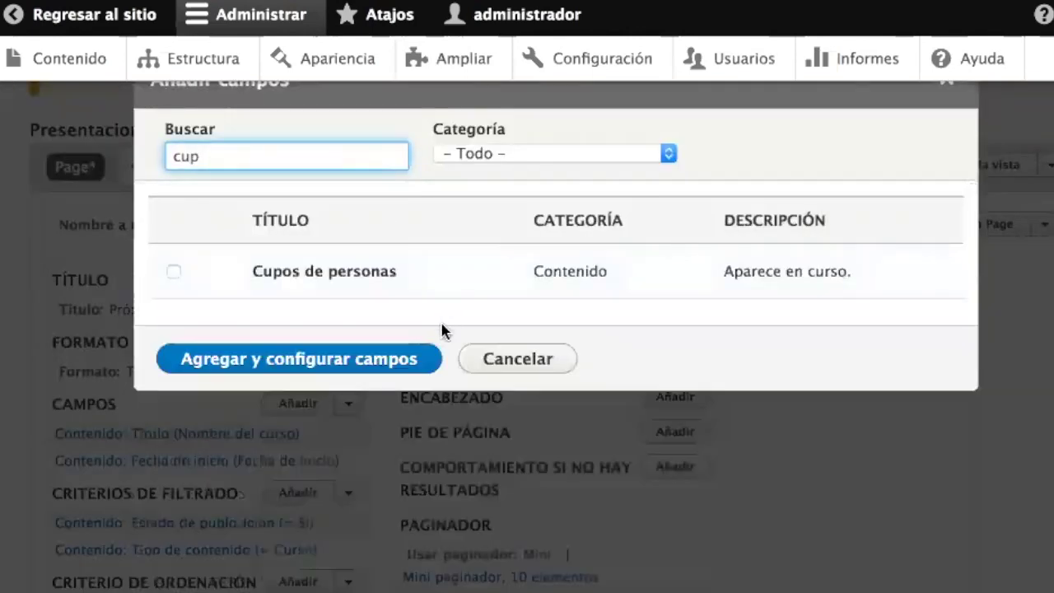
click(354, 268)
click(276, 404)
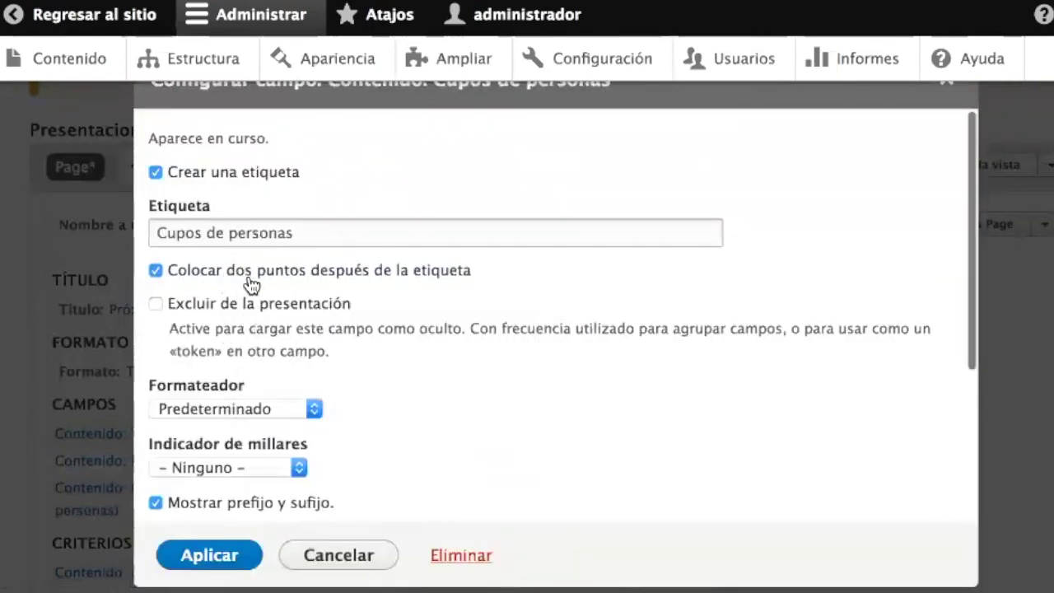
click(202, 554)
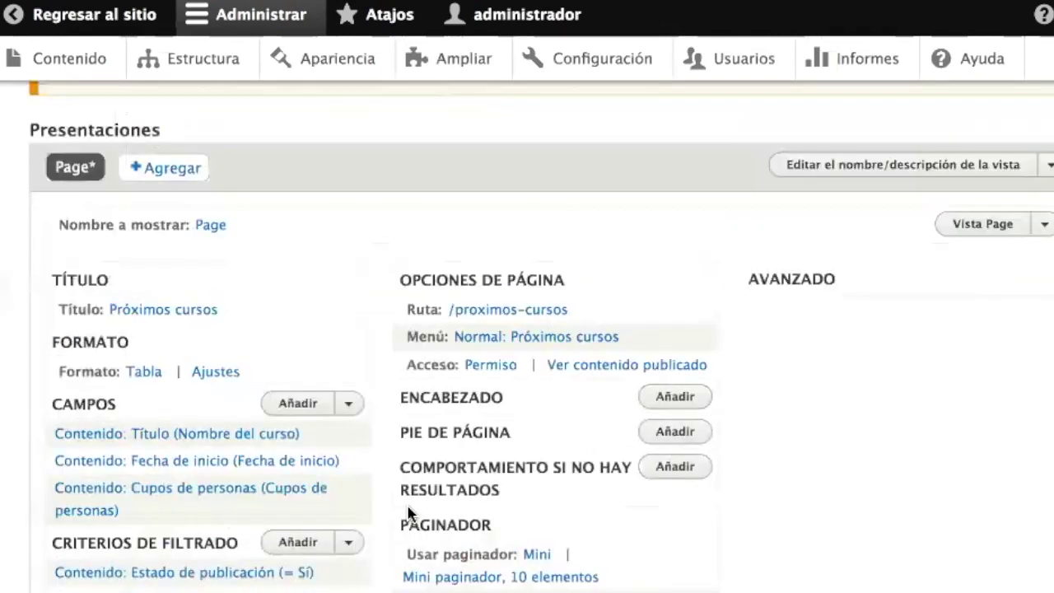
scroll(407, 510, down, 10)
scroll(407, 509, down, 5)
scroll(408, 508, up, 10)
scroll(409, 508, up, 4)
scroll(425, 513, down, 8)
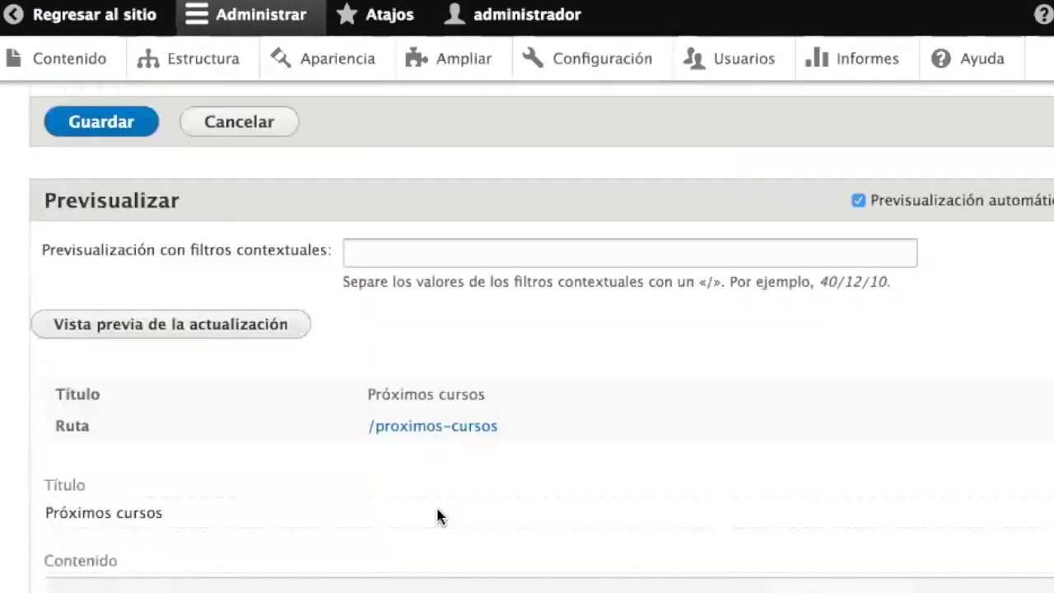
scroll(522, 560, down, 5)
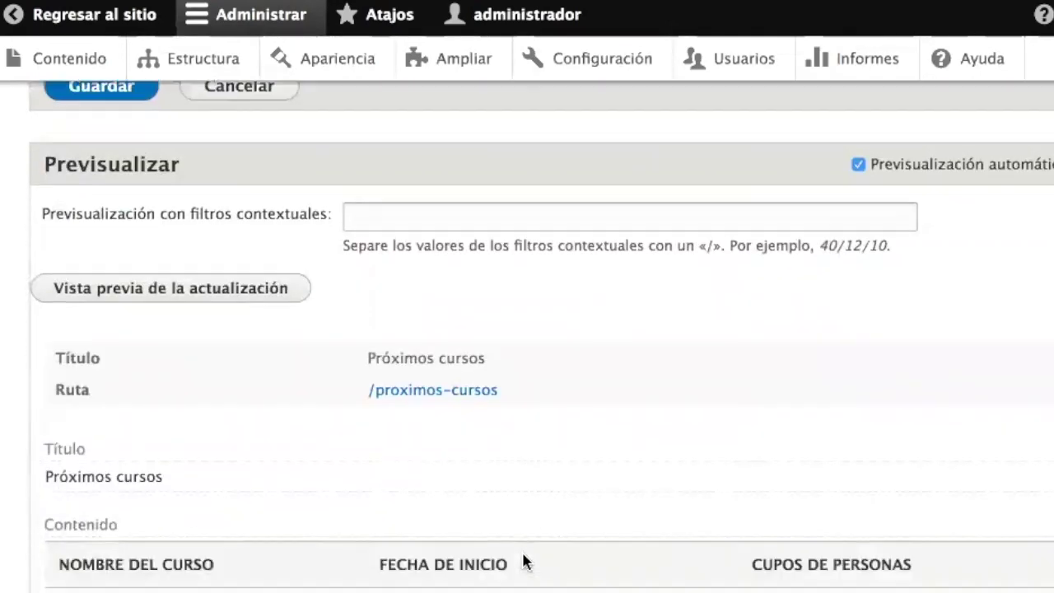
scroll(524, 560, up, 10)
scroll(524, 561, up, 2)
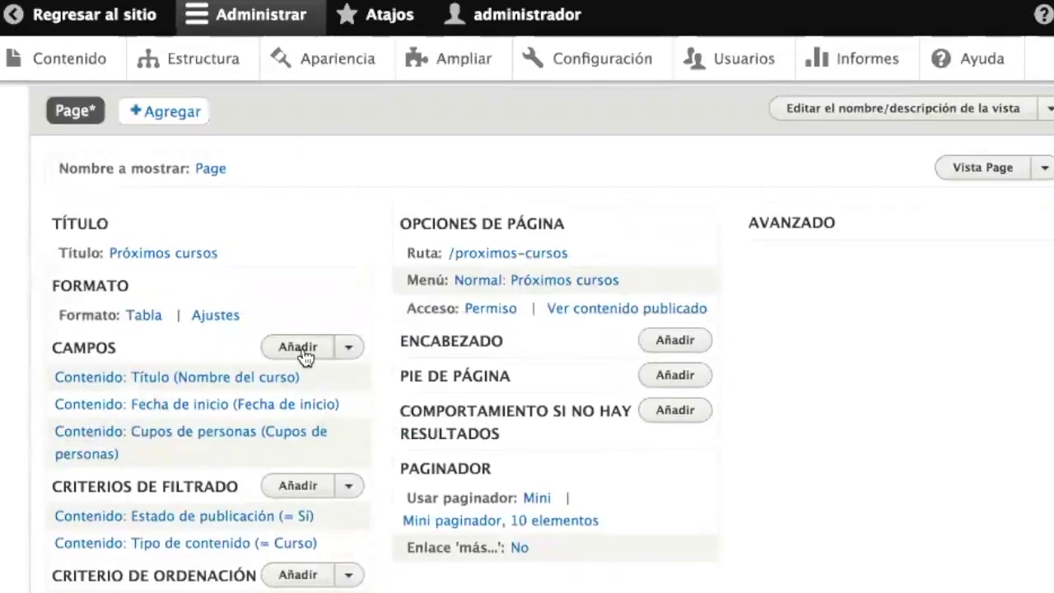
- Add the Impartido por field to the view, keeping the Etiqueta display format
click(302, 352)
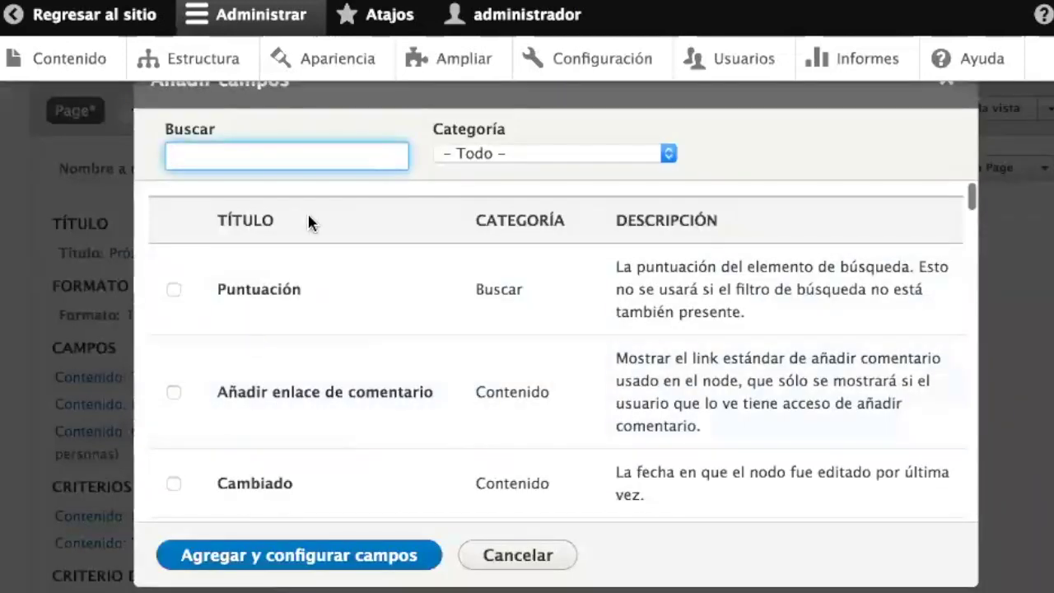
text(imp)
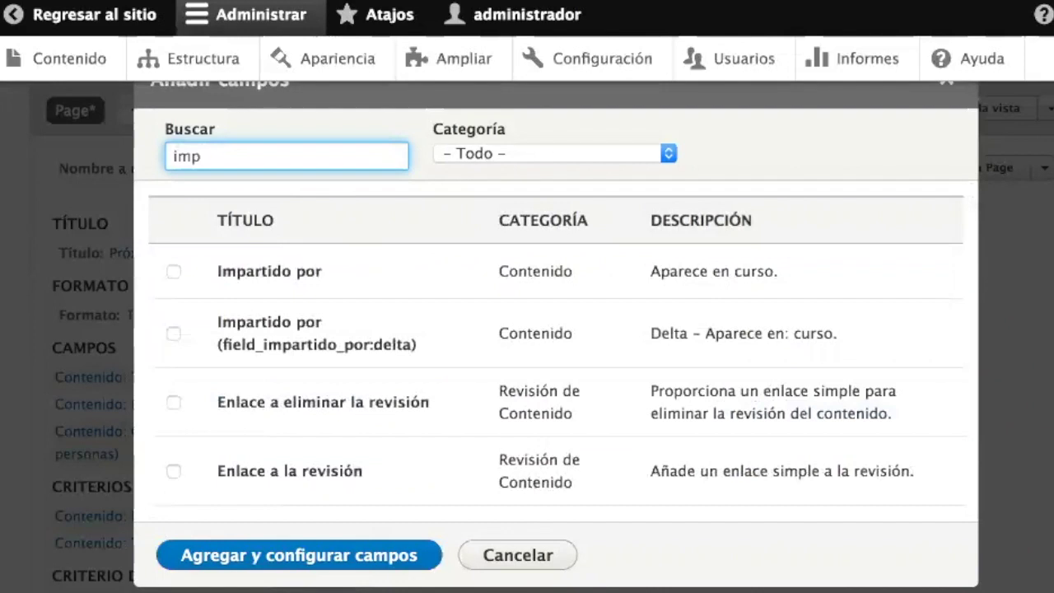
click(292, 270)
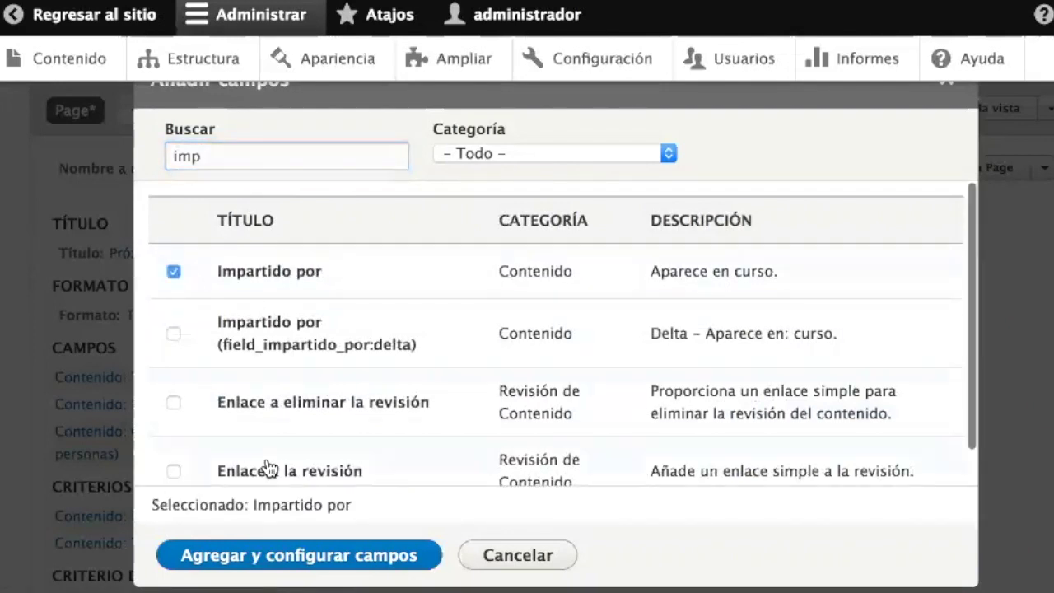
click(274, 554)
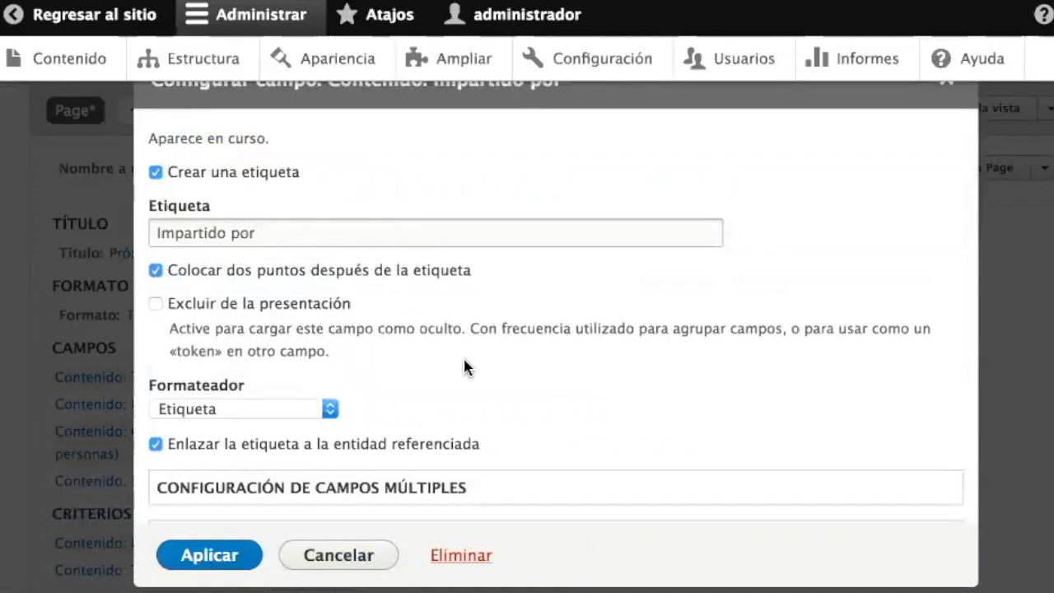
click(278, 407)
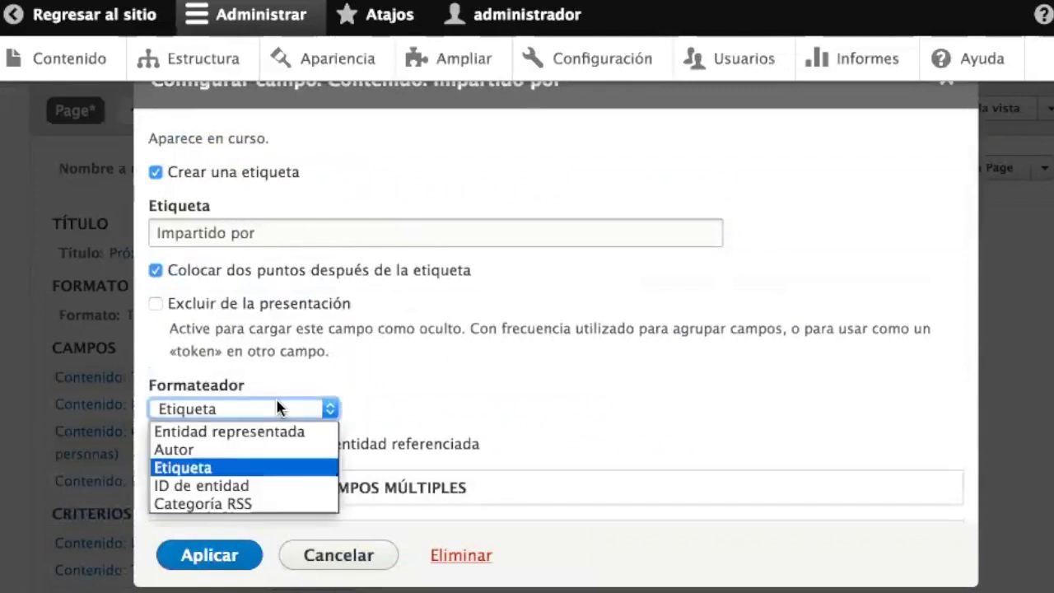
click(278, 407)
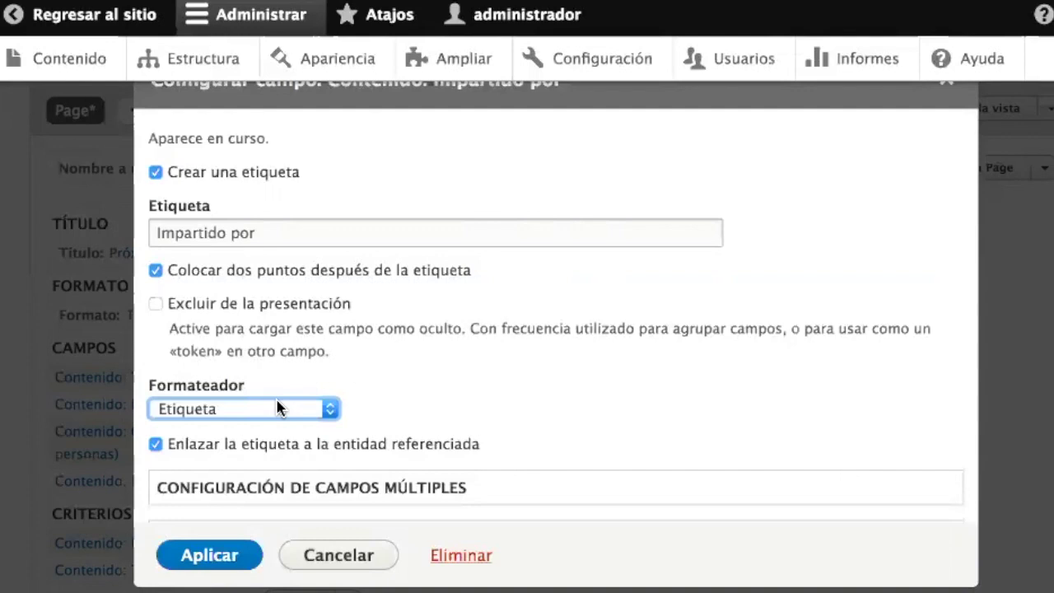
click(240, 409)
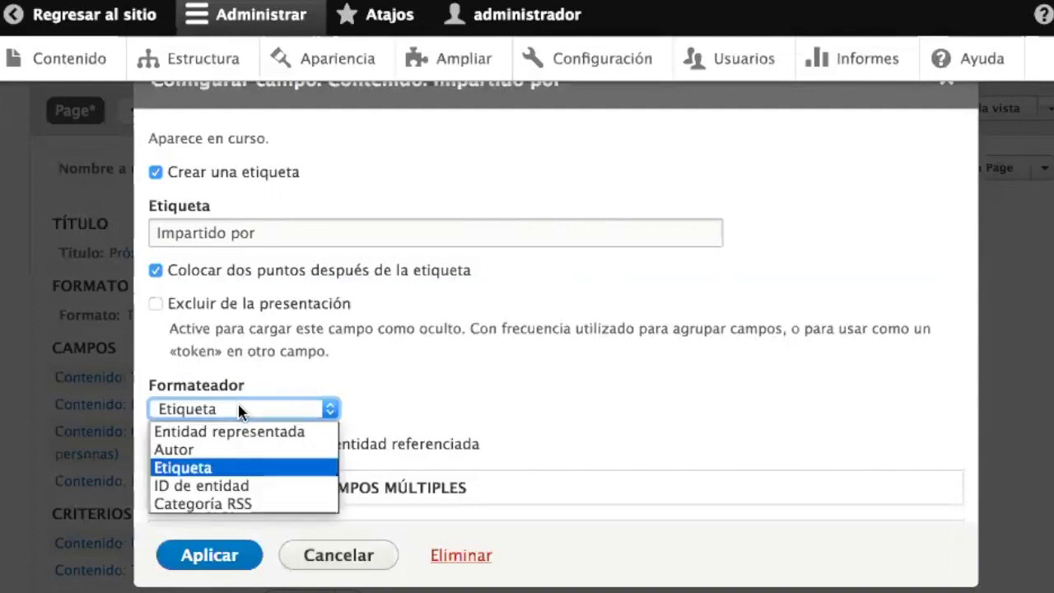
click(240, 409)
click(220, 564)
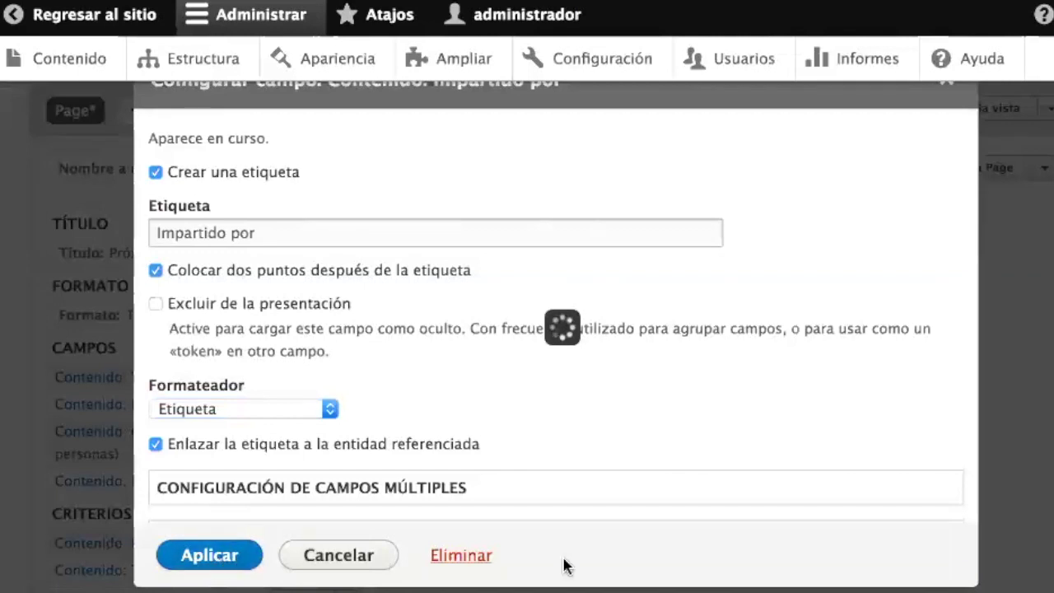
scroll(564, 566, down, 15)
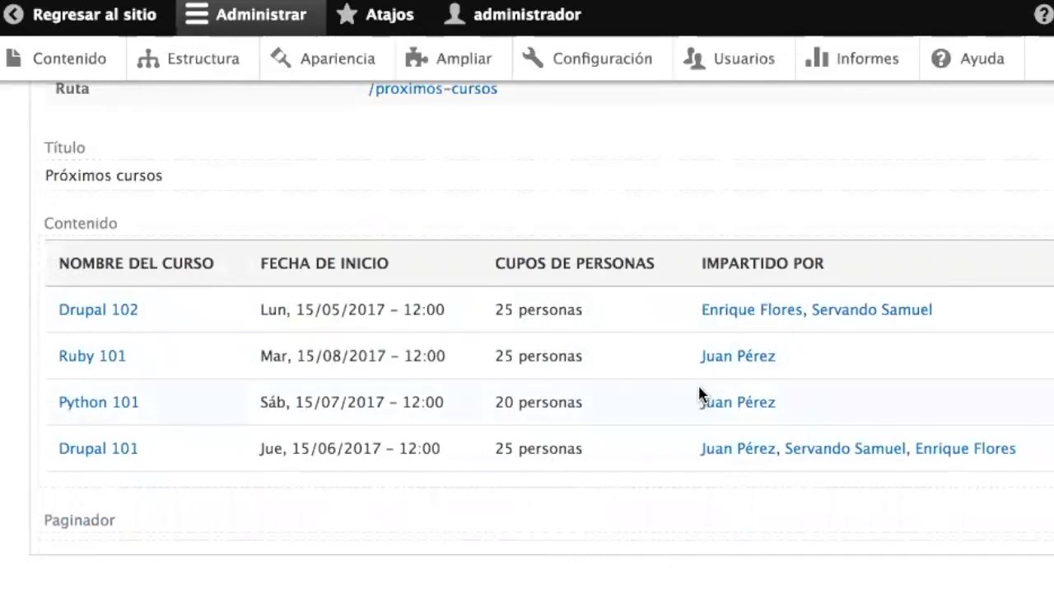
- Change the Impartido por field to a separator between multiple instructors and unlinked plain-text names
scroll(698, 387, up, 10)
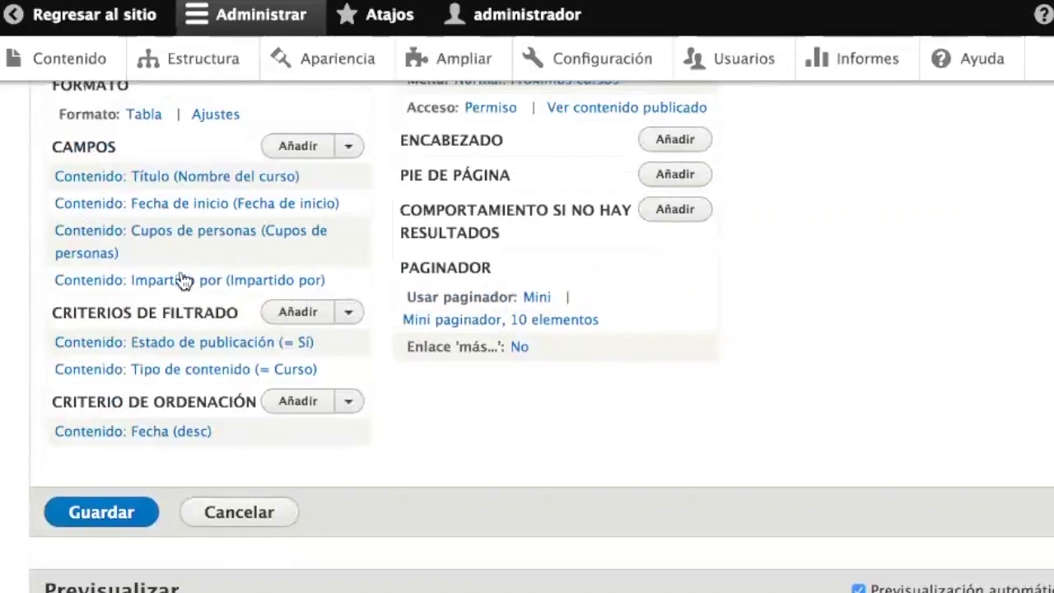
click(178, 281)
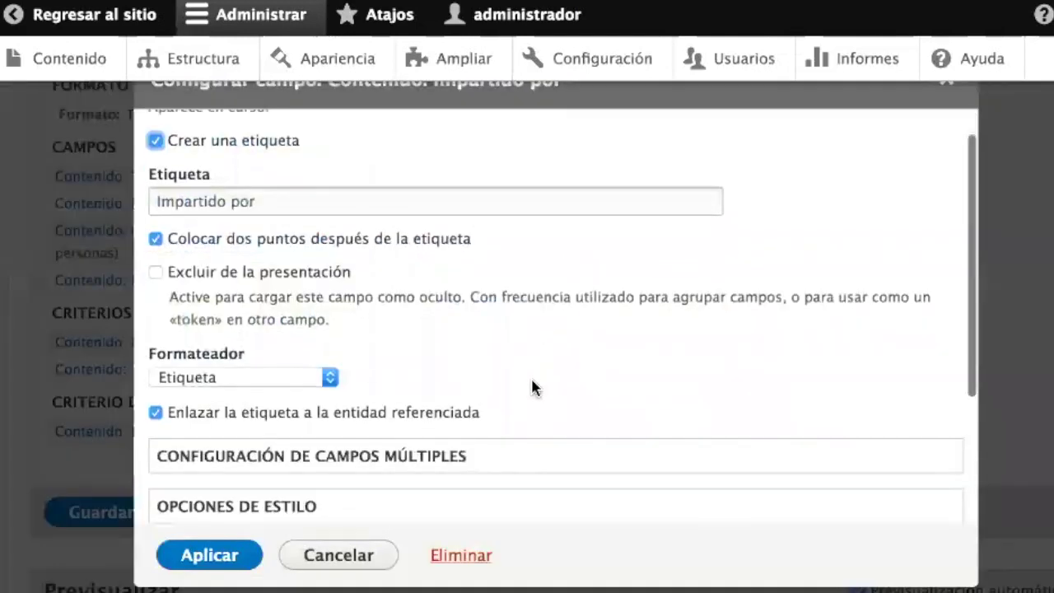
scroll(531, 387, down, 5)
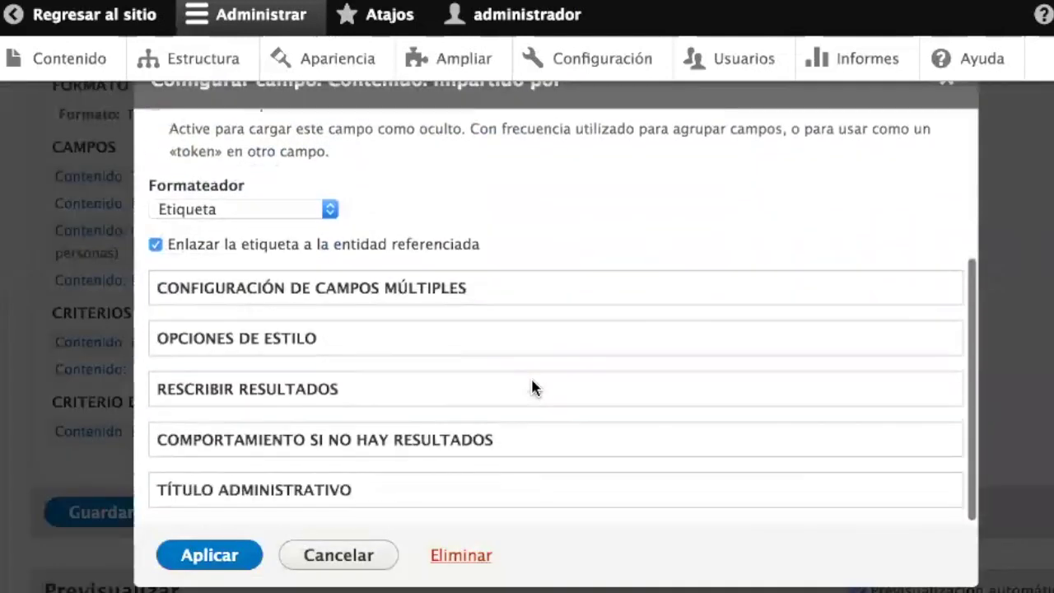
click(291, 296)
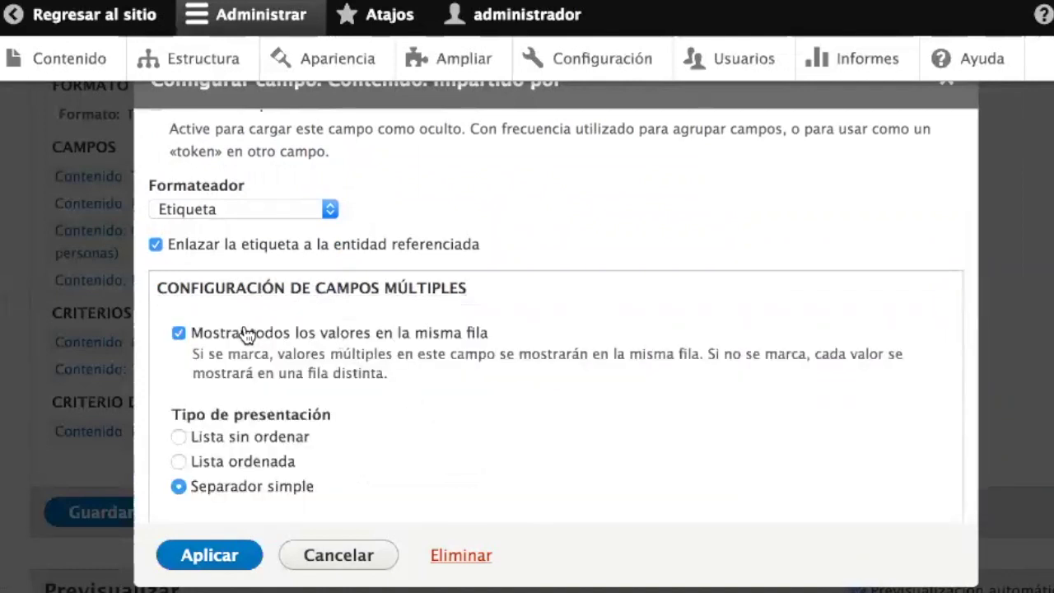
scroll(322, 480, down, 1)
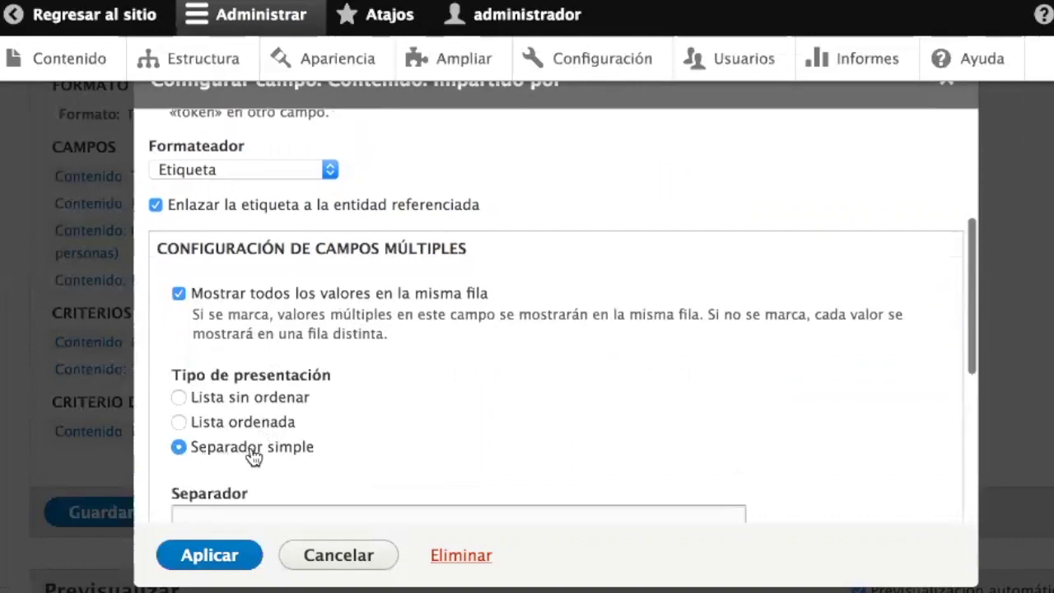
scroll(310, 456, down, 1)
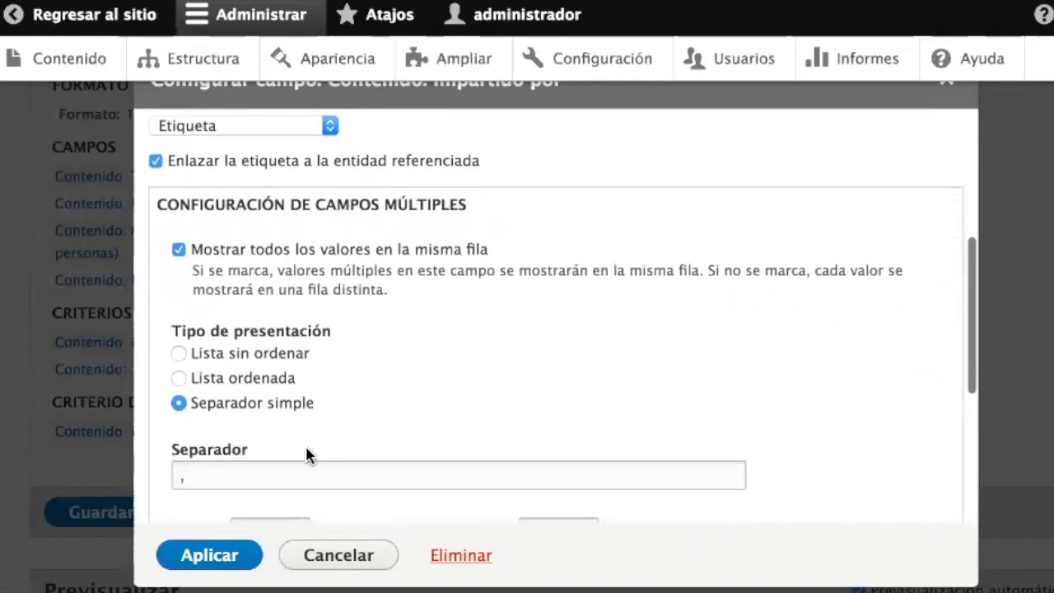
click(194, 475)
scroll(491, 416, up, 3)
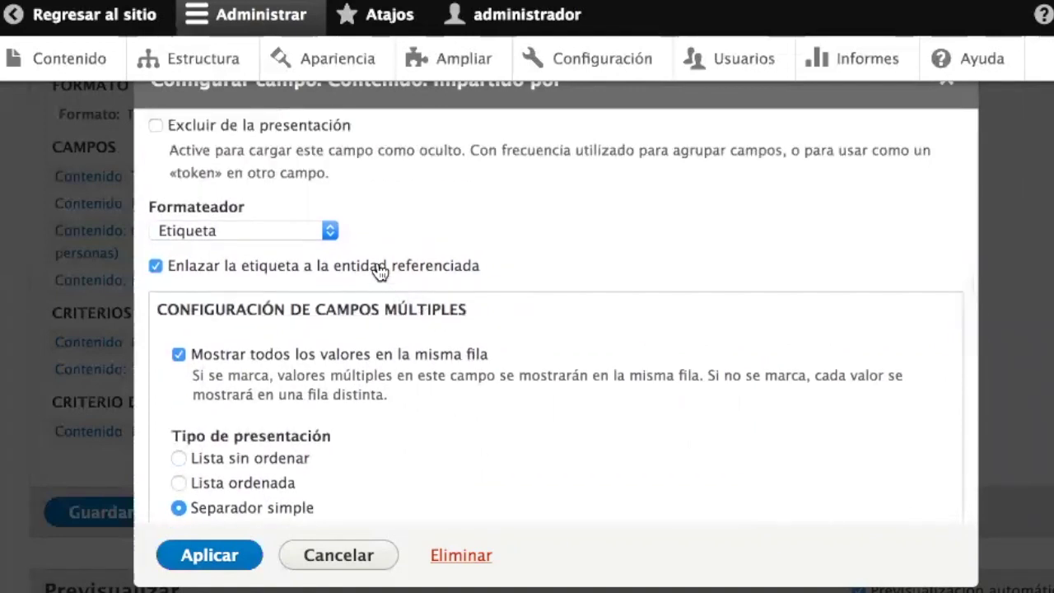
click(380, 273)
click(228, 558)
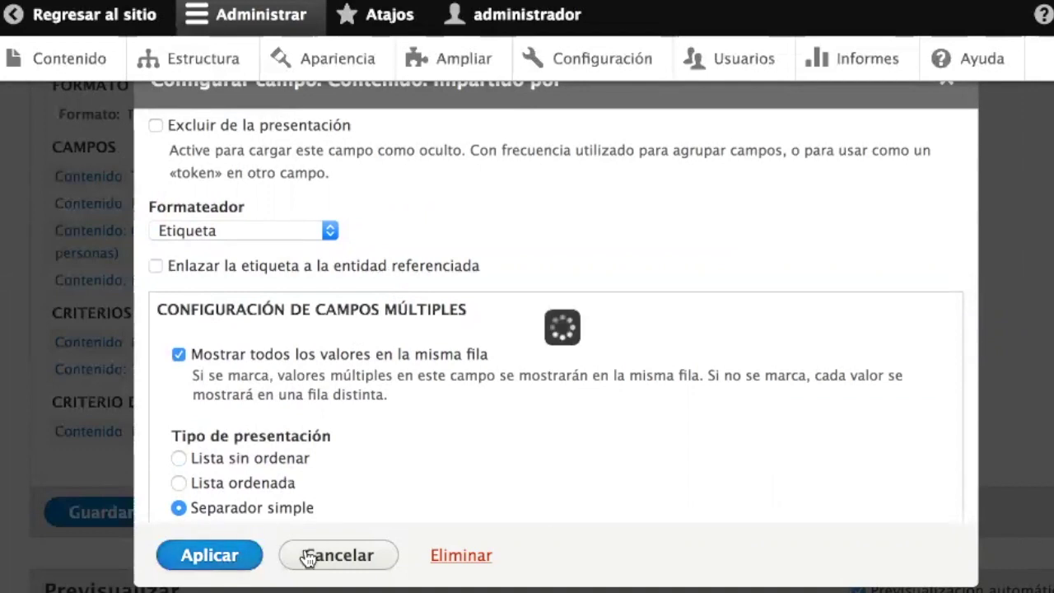
scroll(552, 531, down, 10)
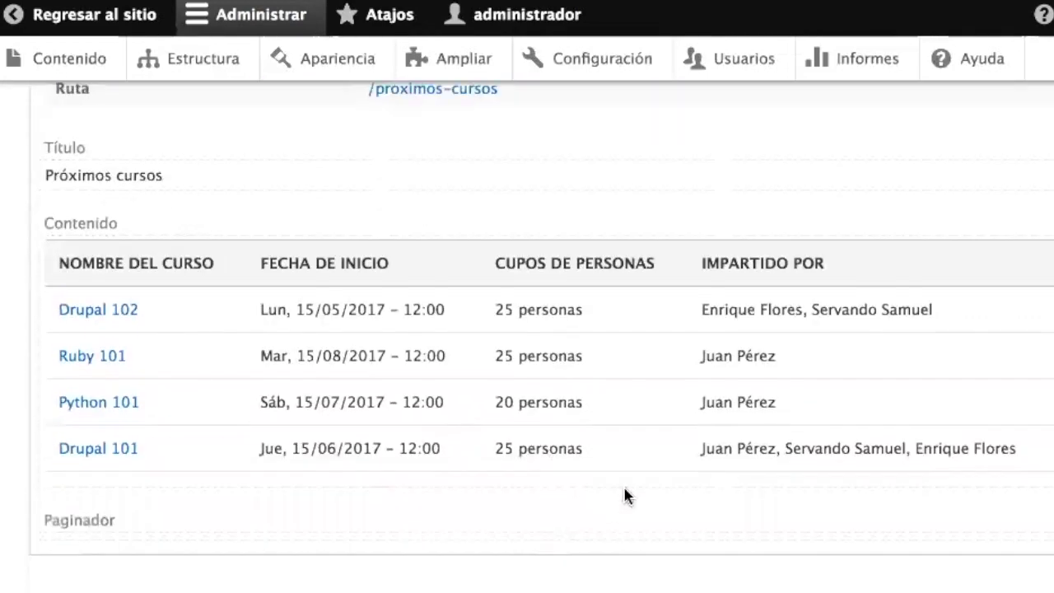
scroll(670, 426, up, 3)
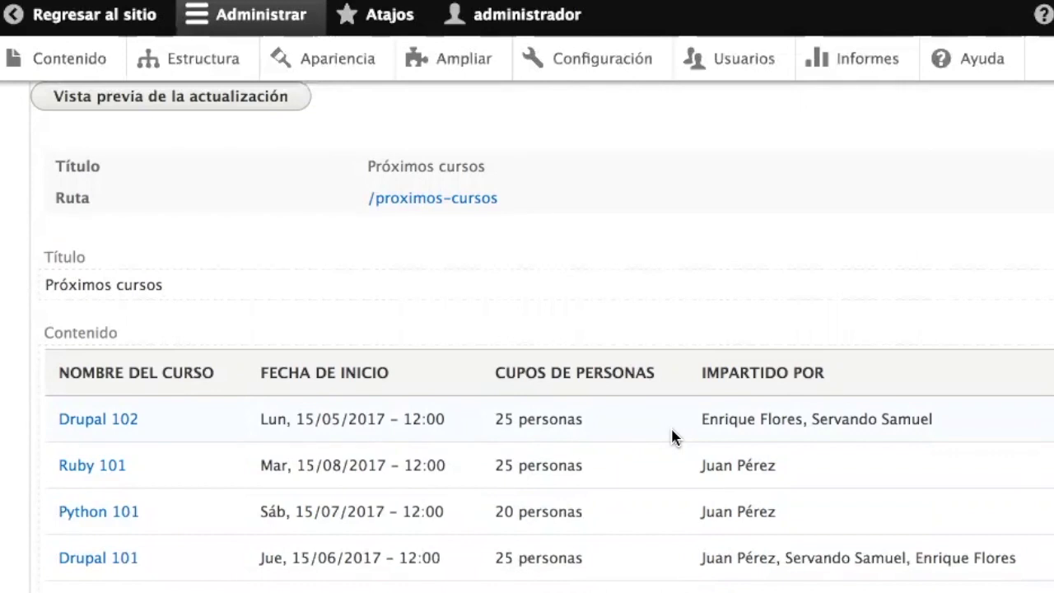
scroll(674, 436, up, 15)
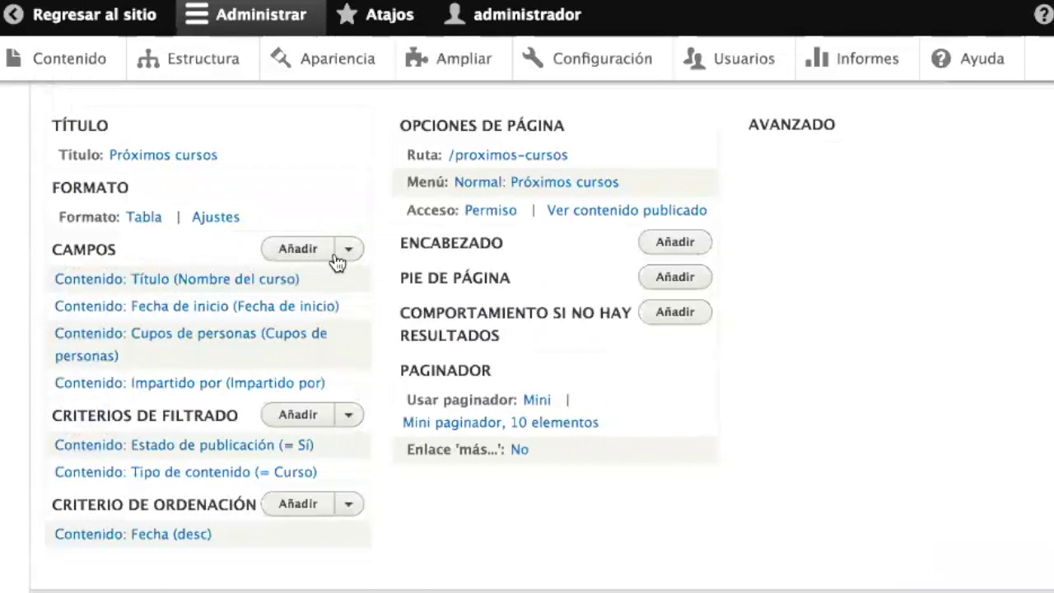
- Reorder the fields so Cupos de personas comes before Fecha de inicio, then check the preview
click(349, 250)
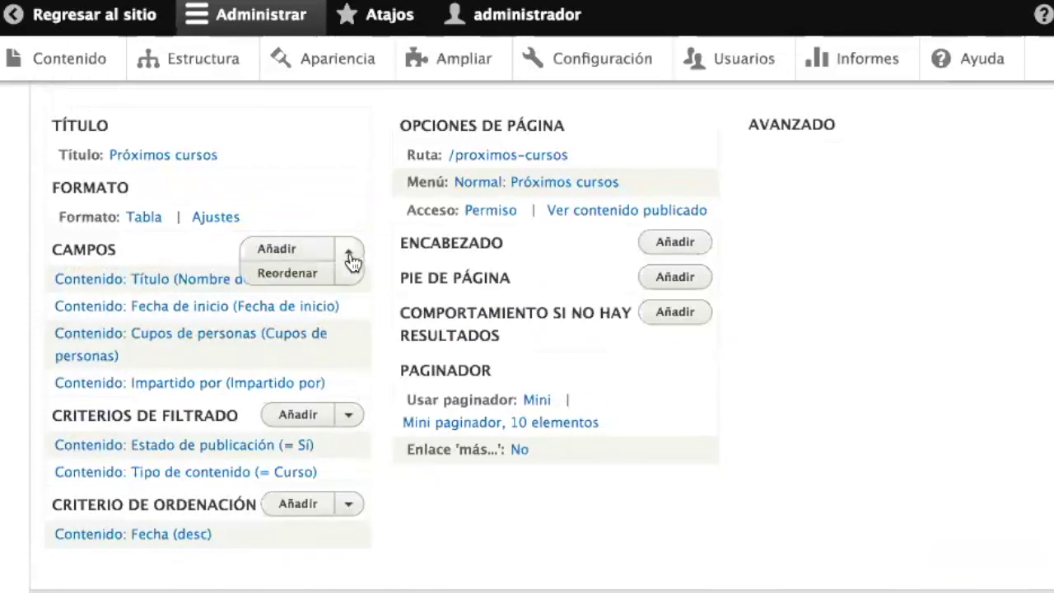
click(287, 277)
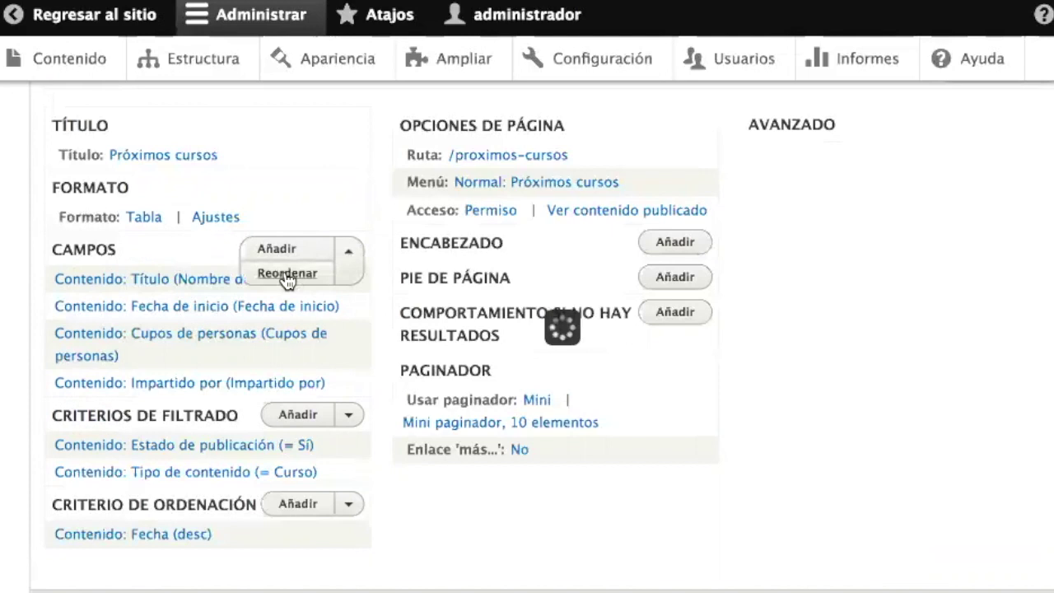
drag(169, 373, 169, 321)
click(206, 496)
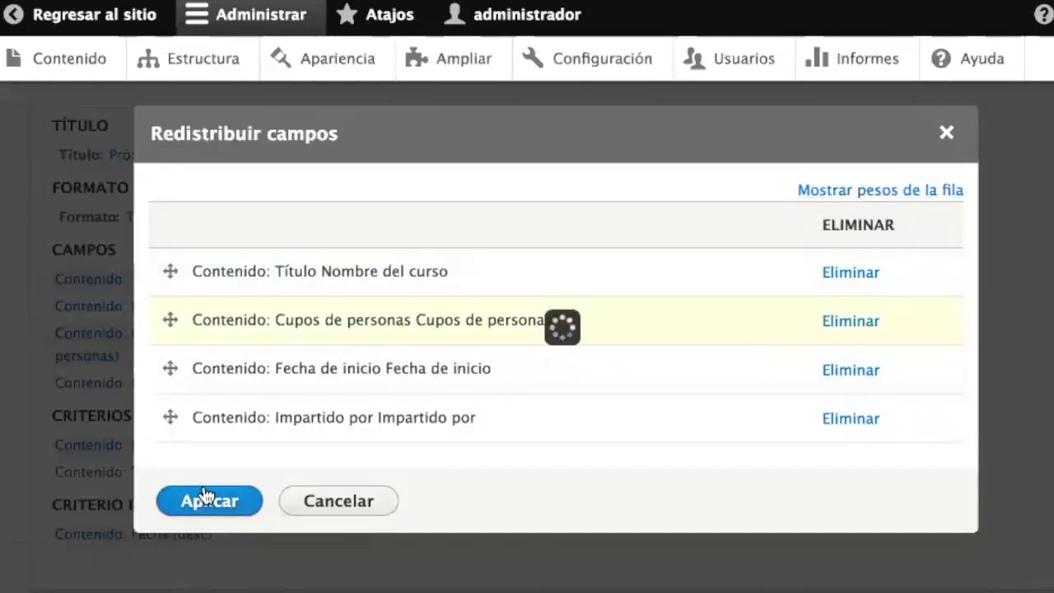
scroll(422, 440, down, 4)
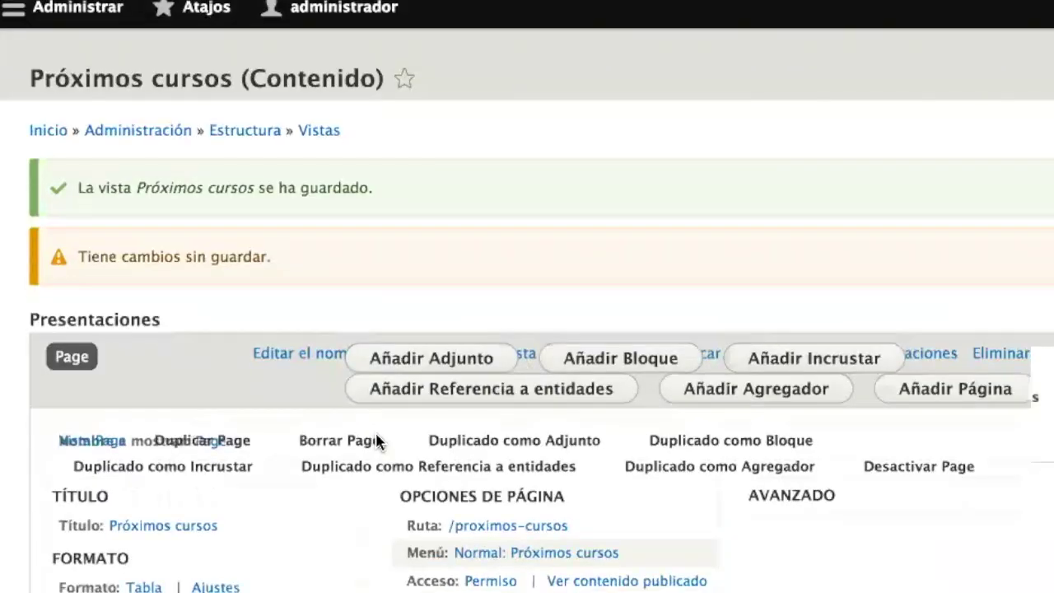
scroll(376, 444, down, 10)
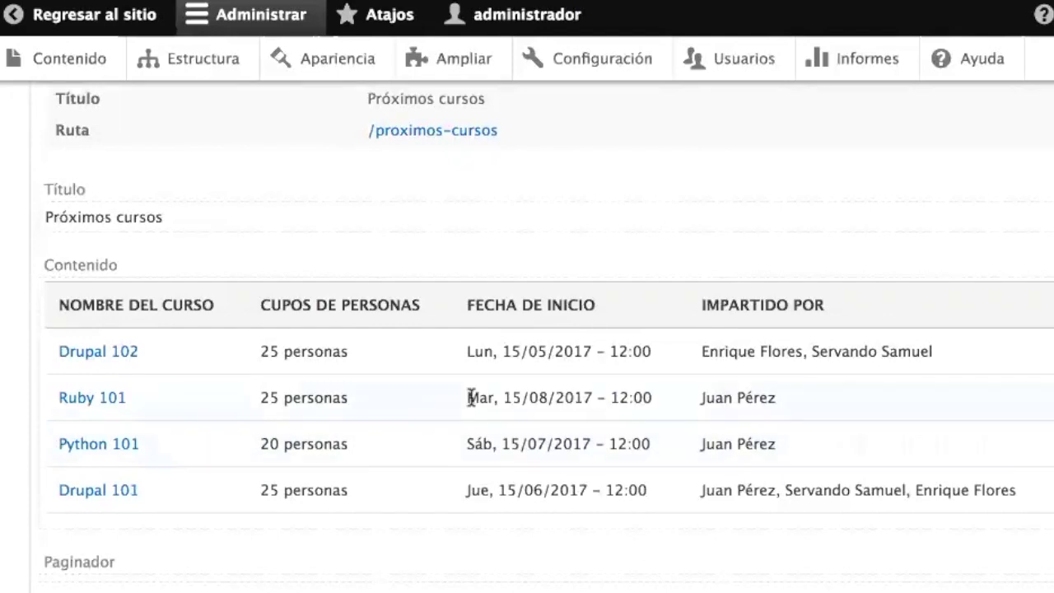
scroll(470, 399, up, 8)
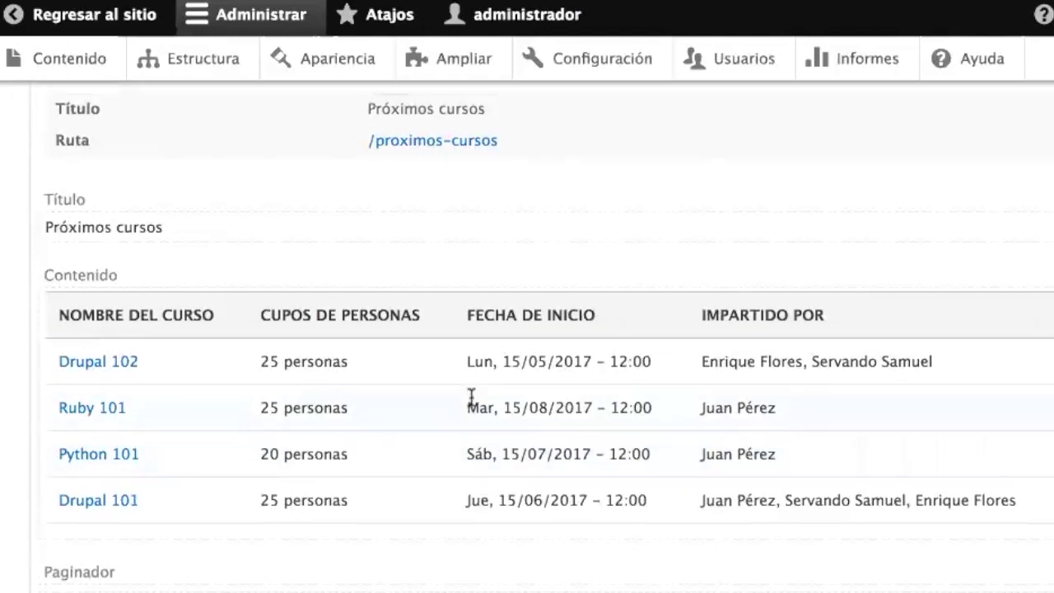
scroll(472, 403, up, 4)
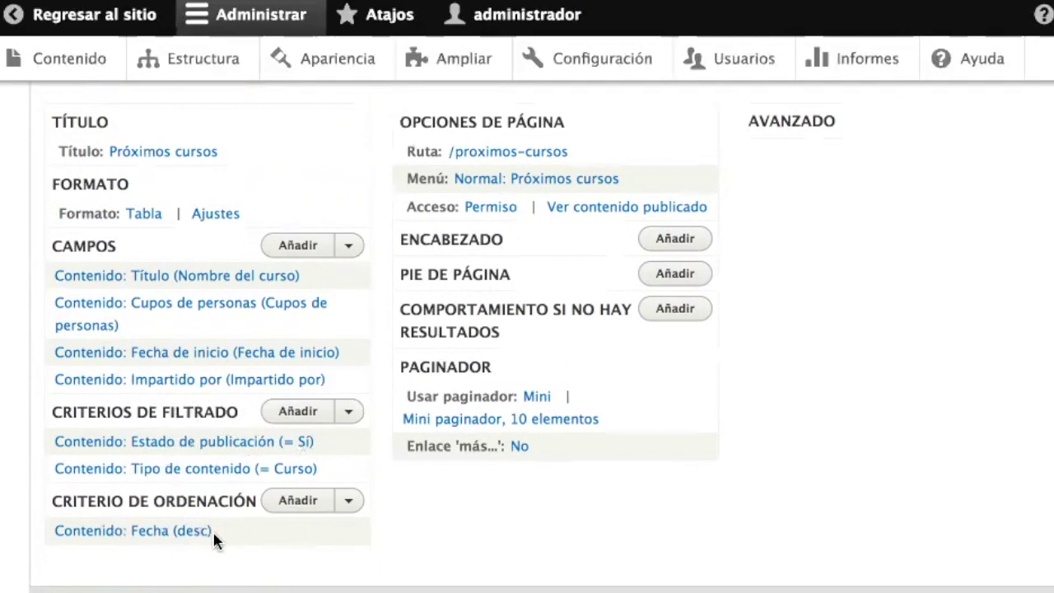
- Delete the Contenido: Fecha (desc) sort criterion from the Próximos cursos view
scroll(332, 579, down, 5)
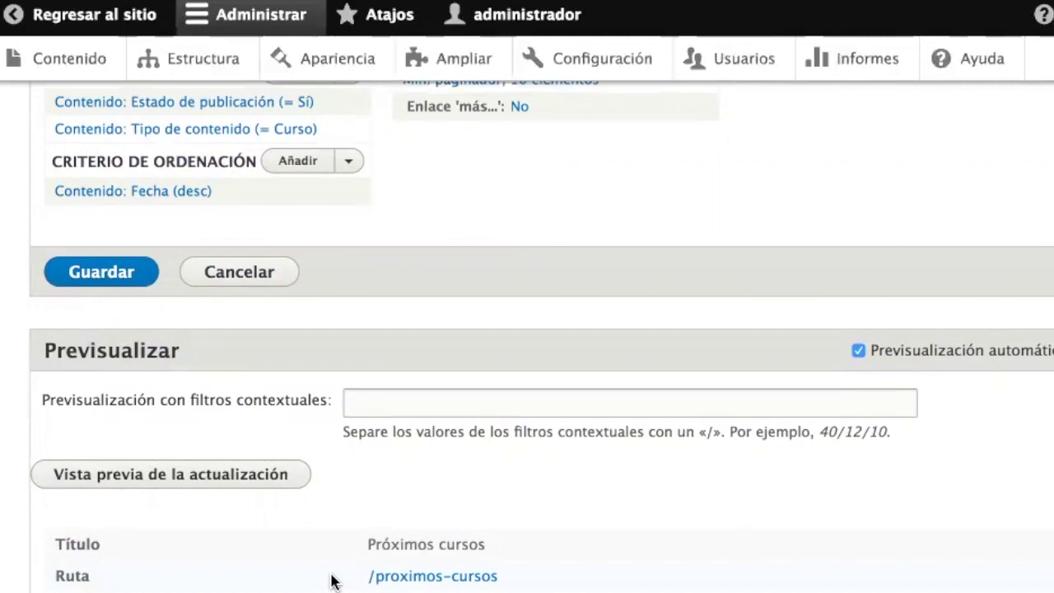
click(161, 192)
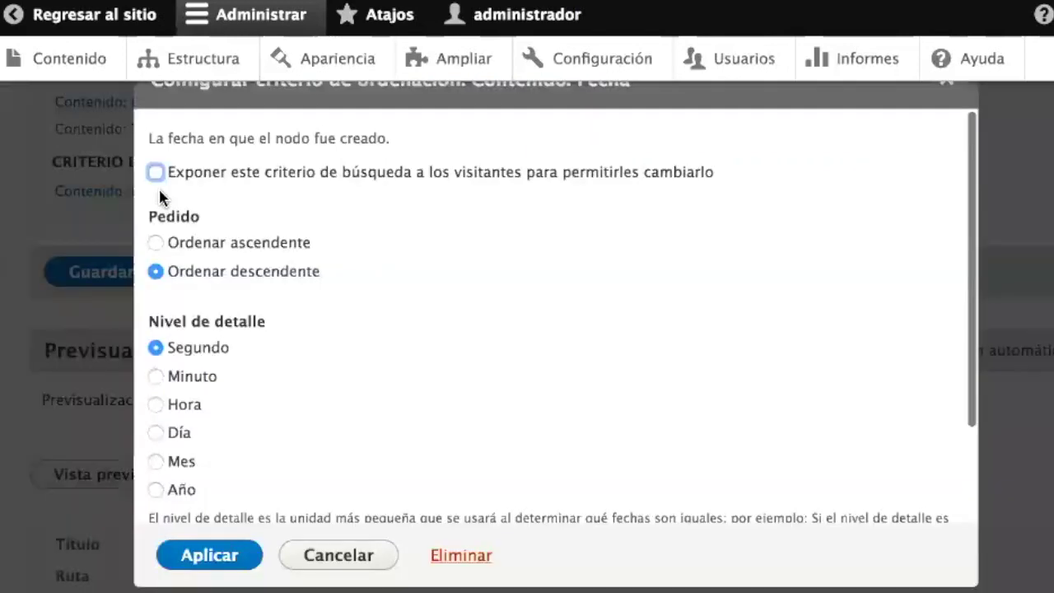
scroll(383, 357, down, 3)
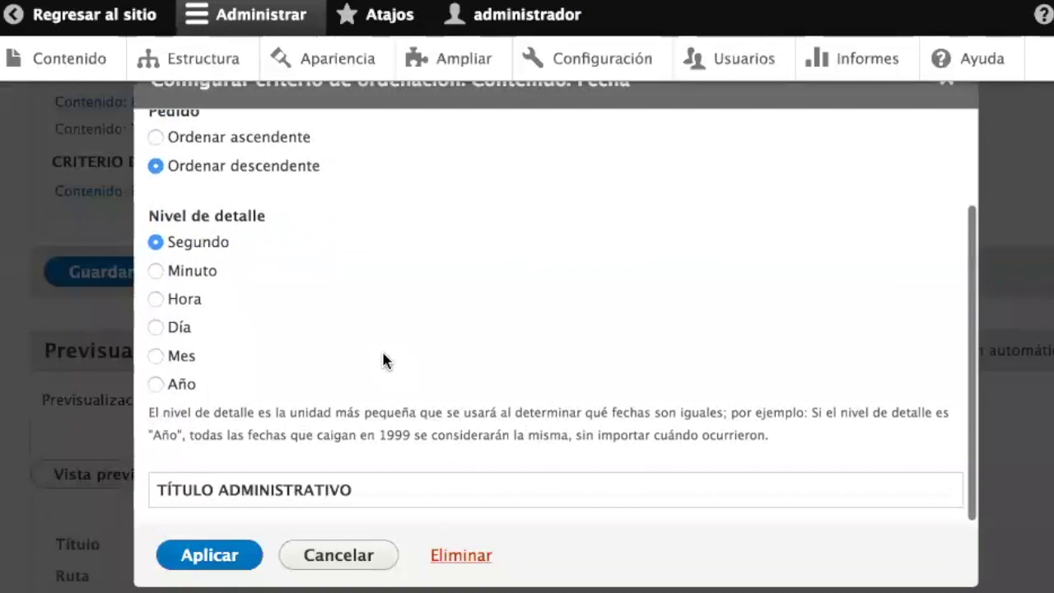
scroll(383, 354, up, 3)
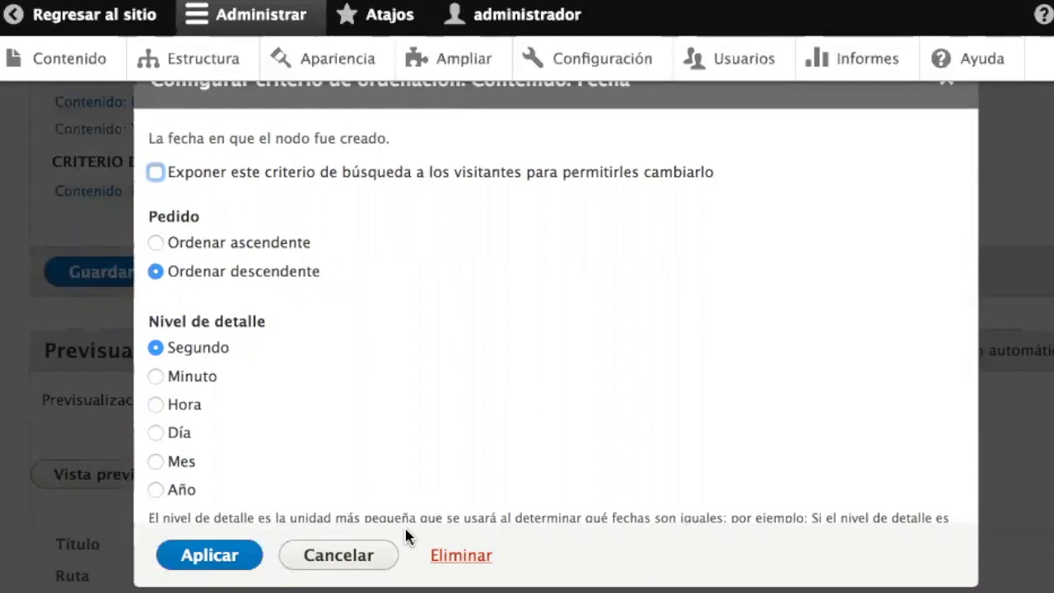
click(457, 558)
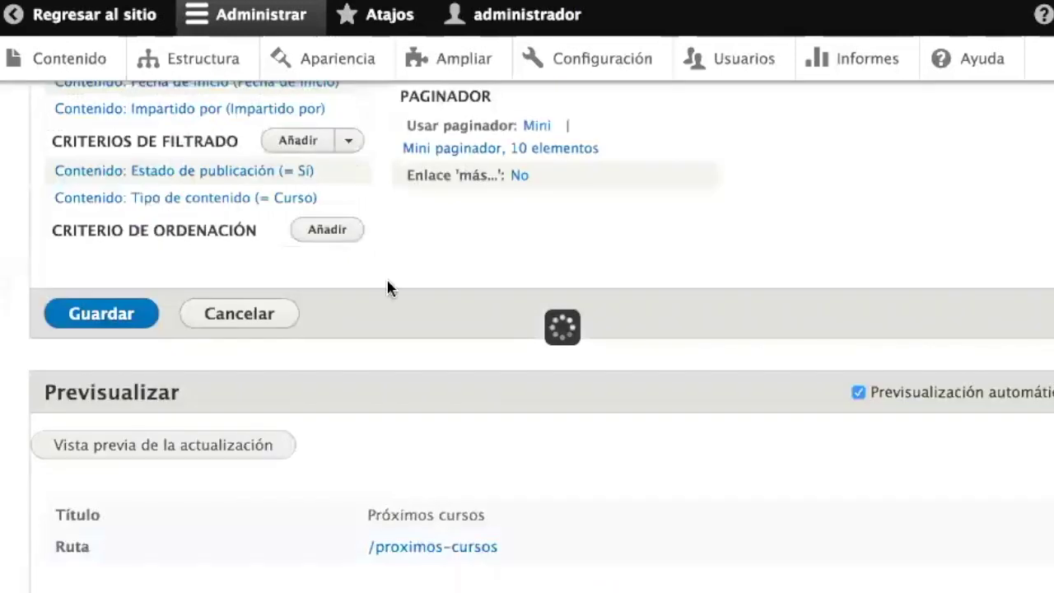
scroll(298, 297, down, 6)
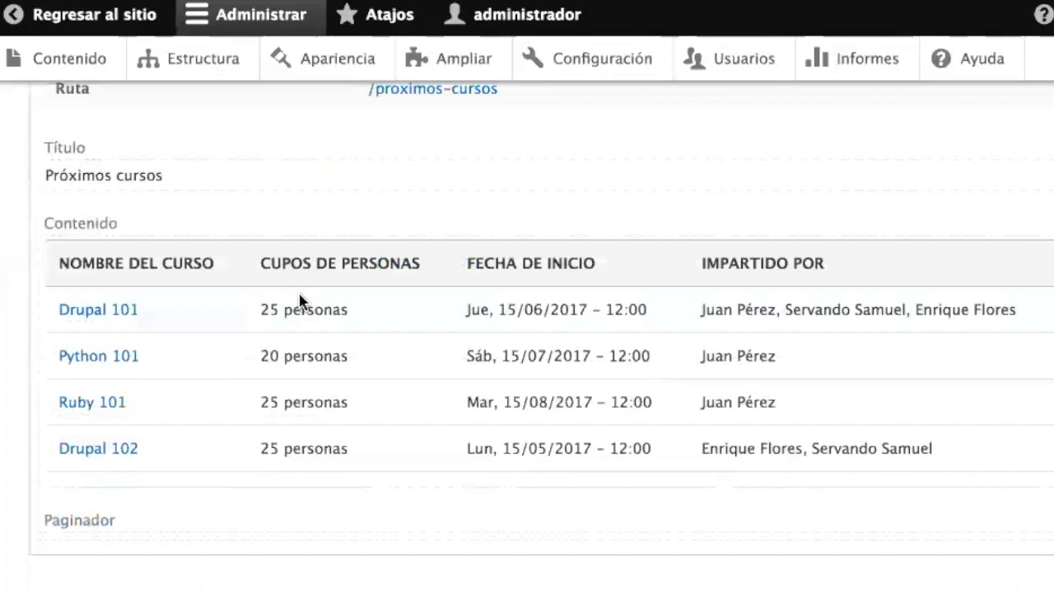
scroll(299, 301, up, 6)
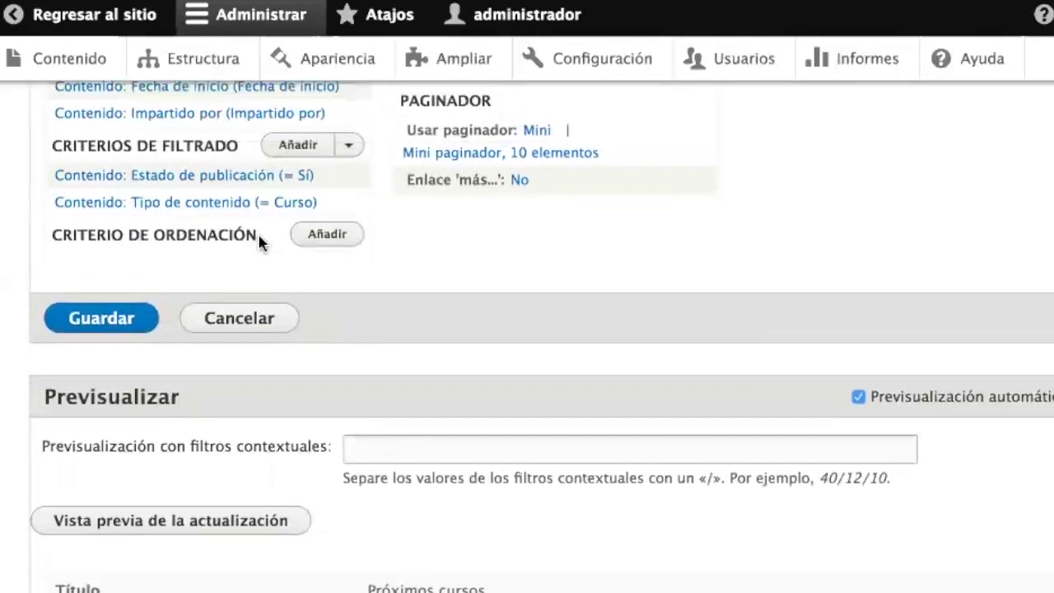
- Add an ascending sort on Contenido: Fecha de inicio, found by searching 'fec'
click(323, 236)
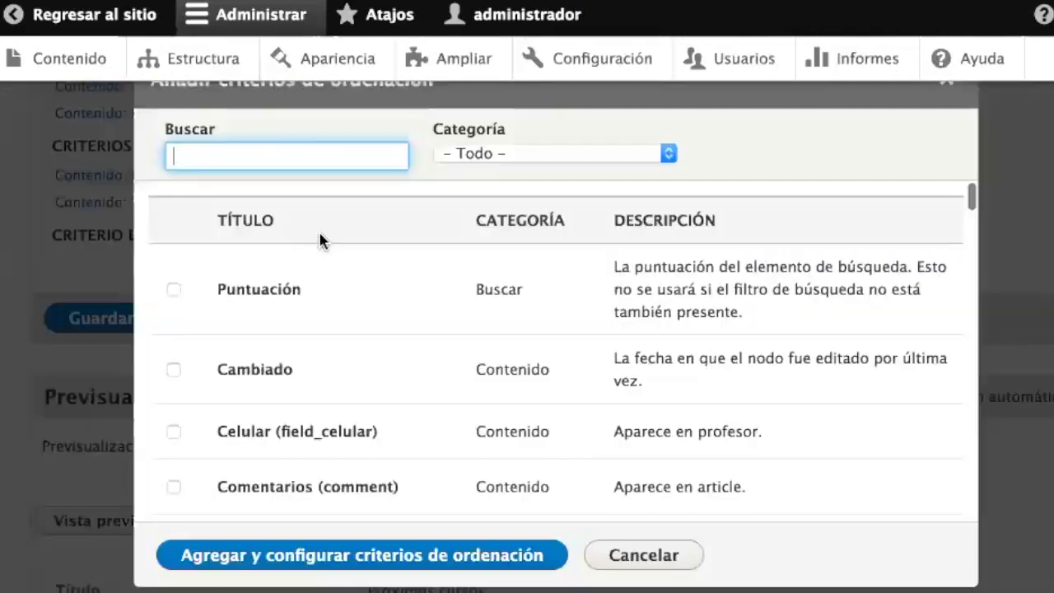
text(pu)
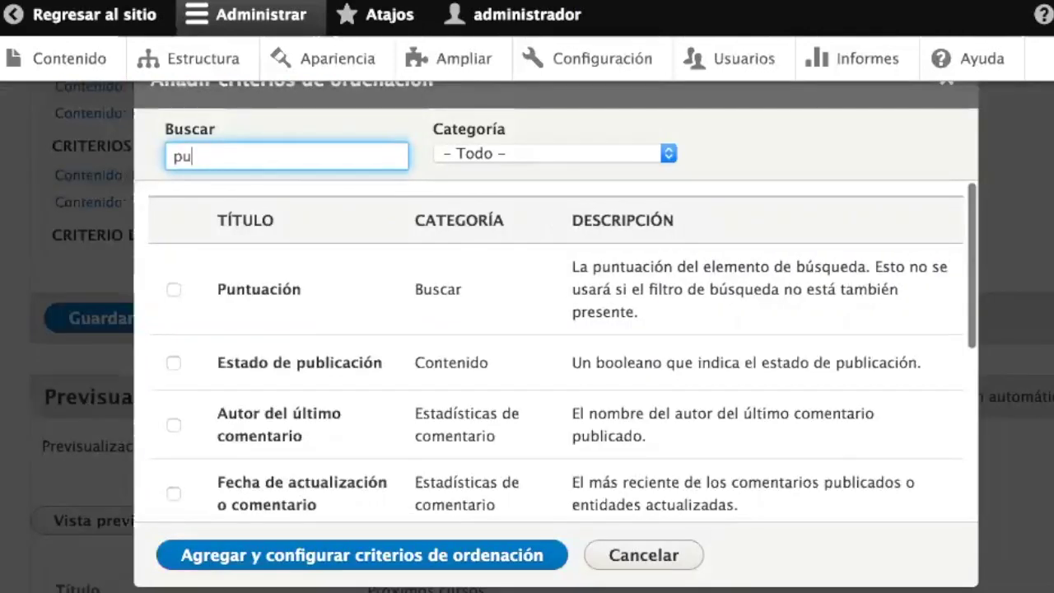
key(BackSpace)
key(BackSpace)
text(fec)
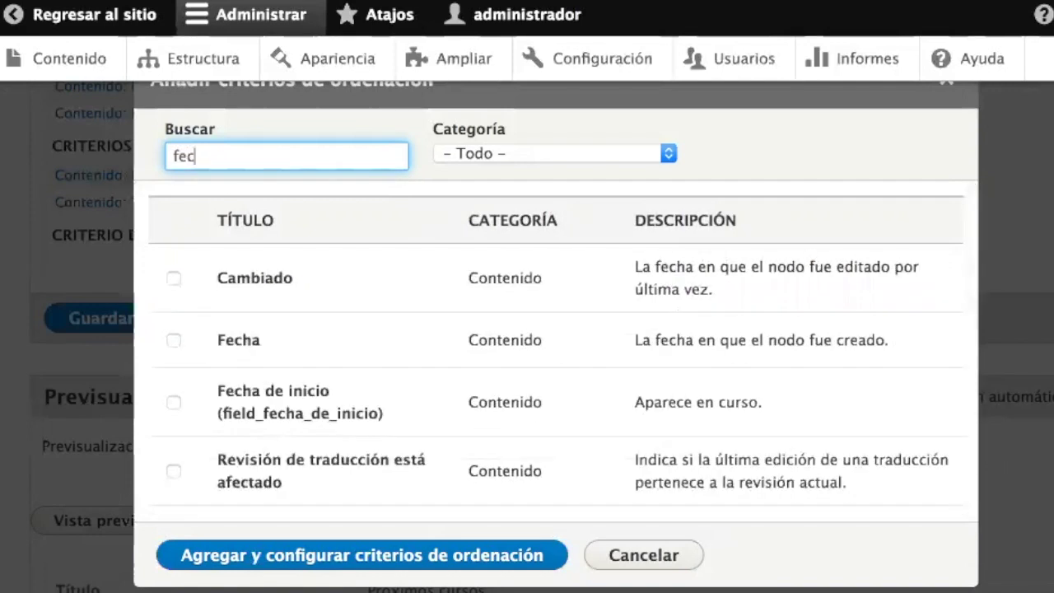
click(174, 403)
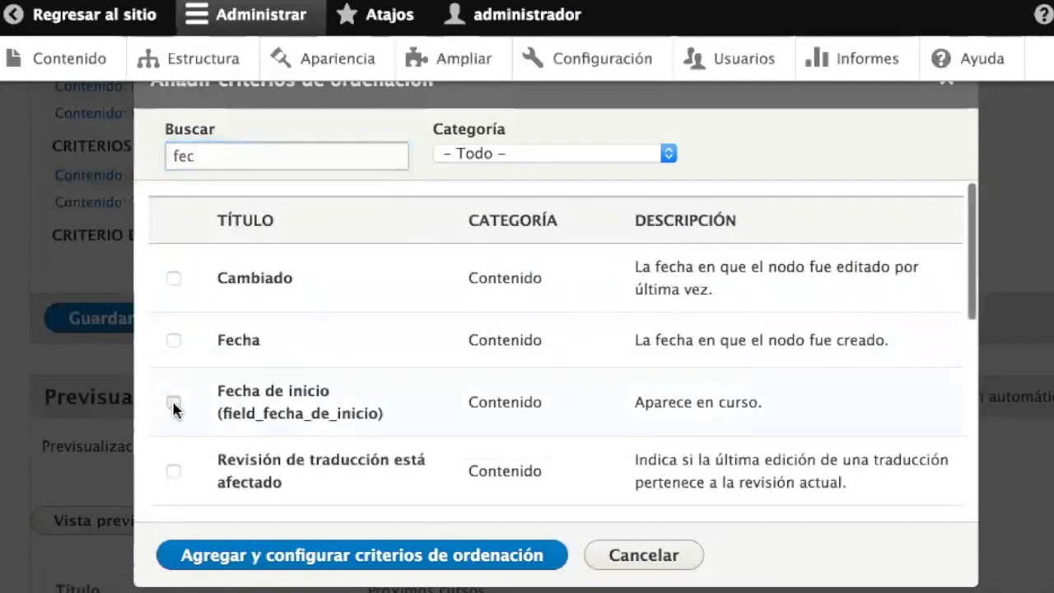
click(255, 564)
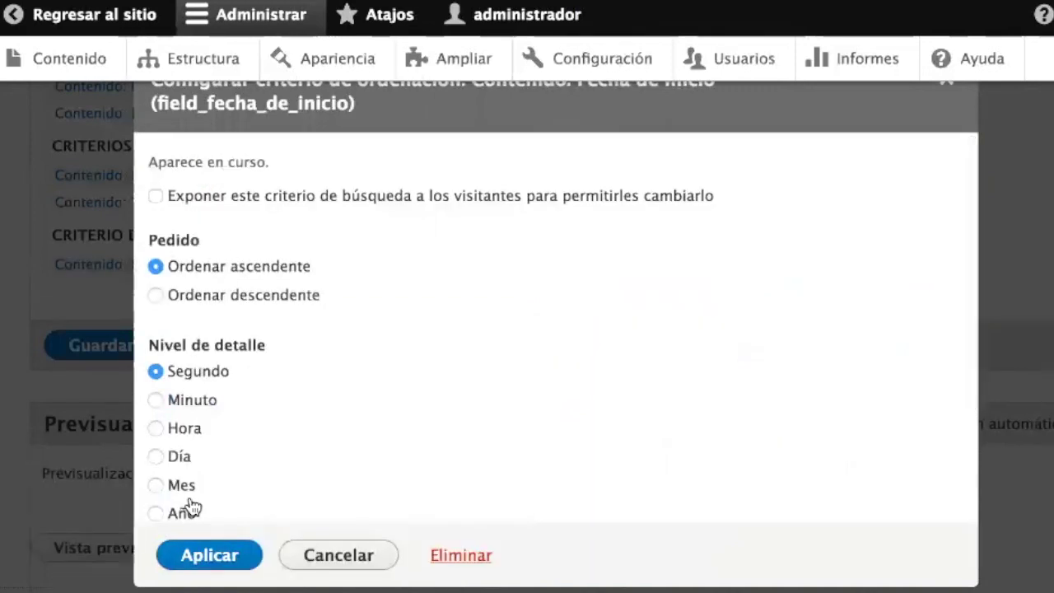
click(201, 555)
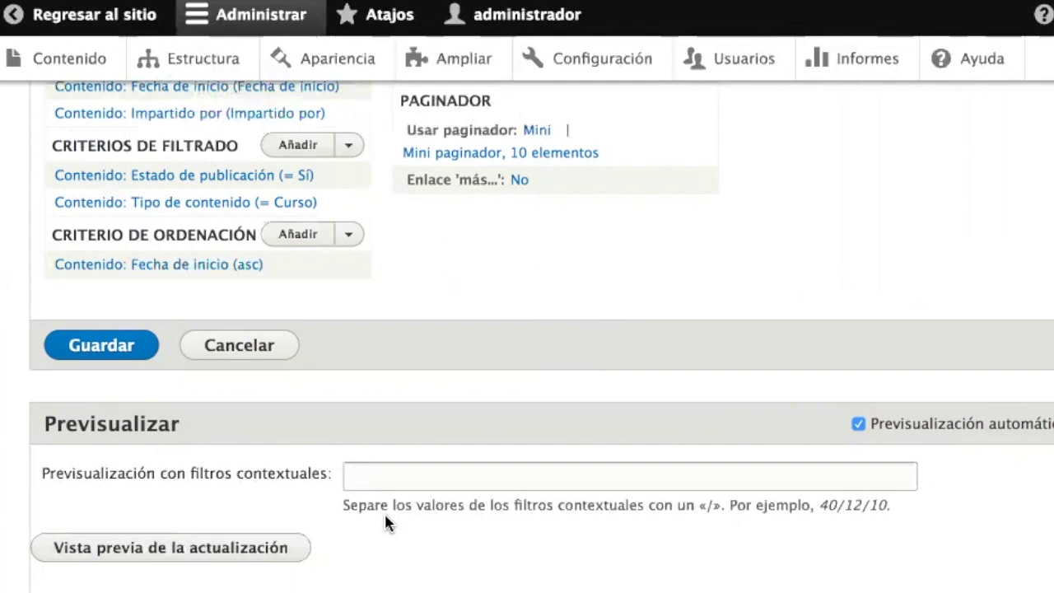
scroll(384, 511, down, 5)
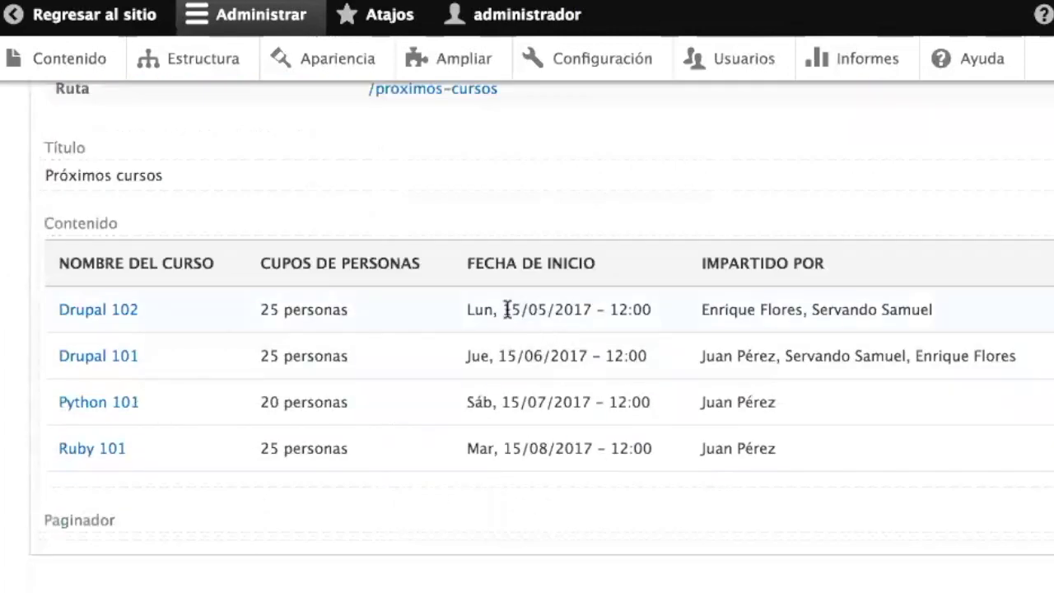
drag(512, 310, 555, 309)
drag(499, 355, 543, 356)
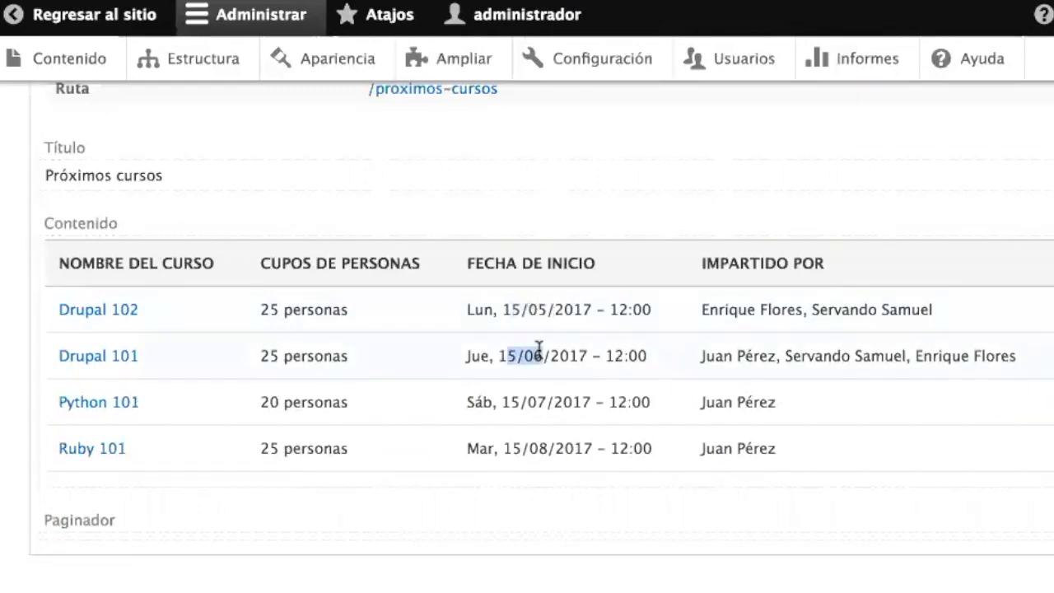
click(519, 408)
drag(519, 408, 551, 407)
drag(513, 445, 547, 448)
scroll(548, 448, up, 10)
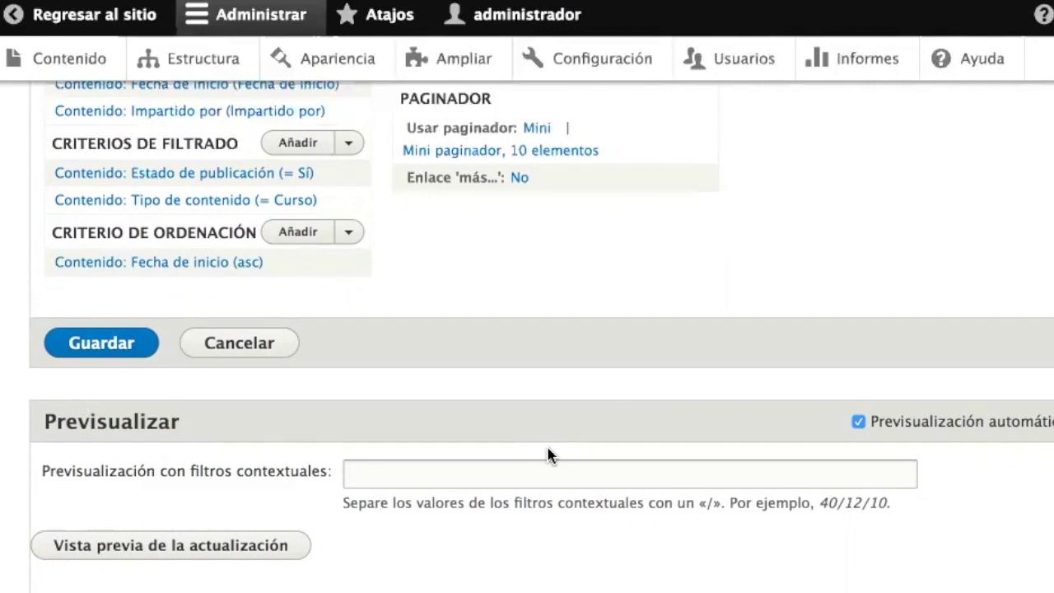
scroll(551, 456, down, 7)
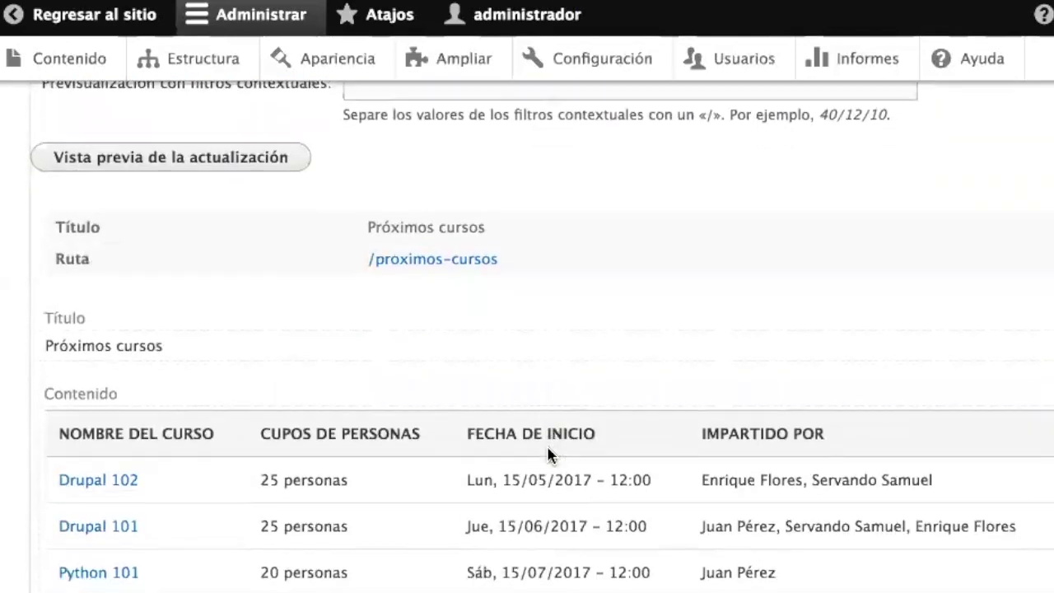
drag(514, 453, 548, 447)
click(557, 445)
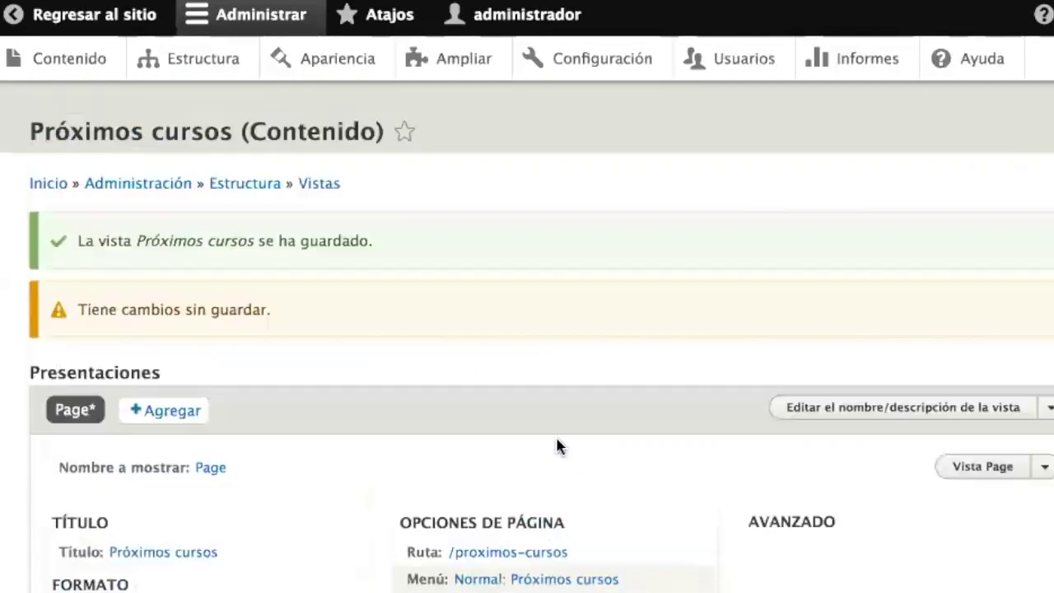
scroll(557, 439, down, 15)
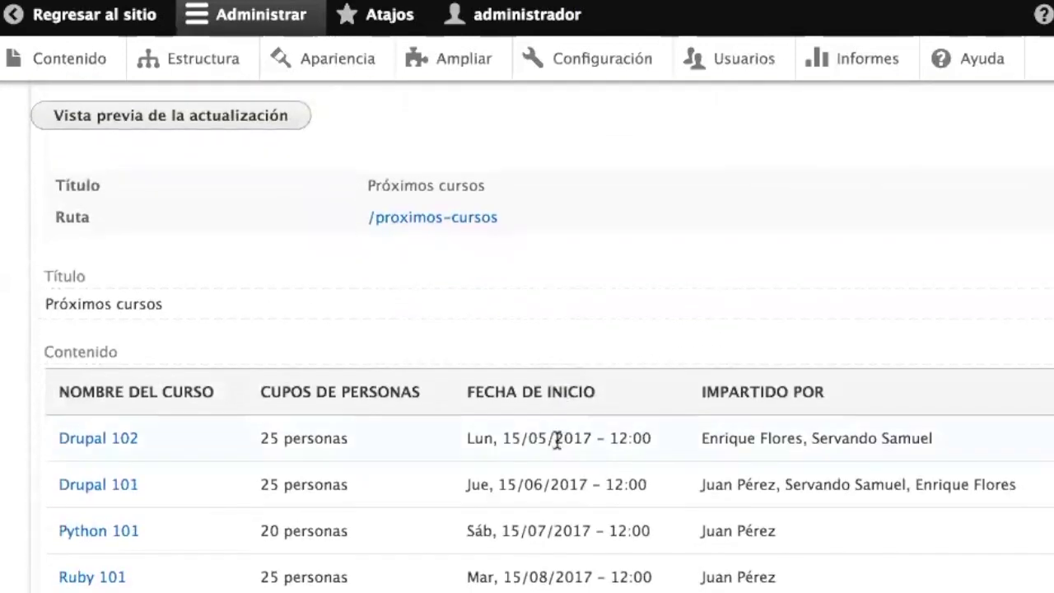
drag(467, 438, 642, 437)
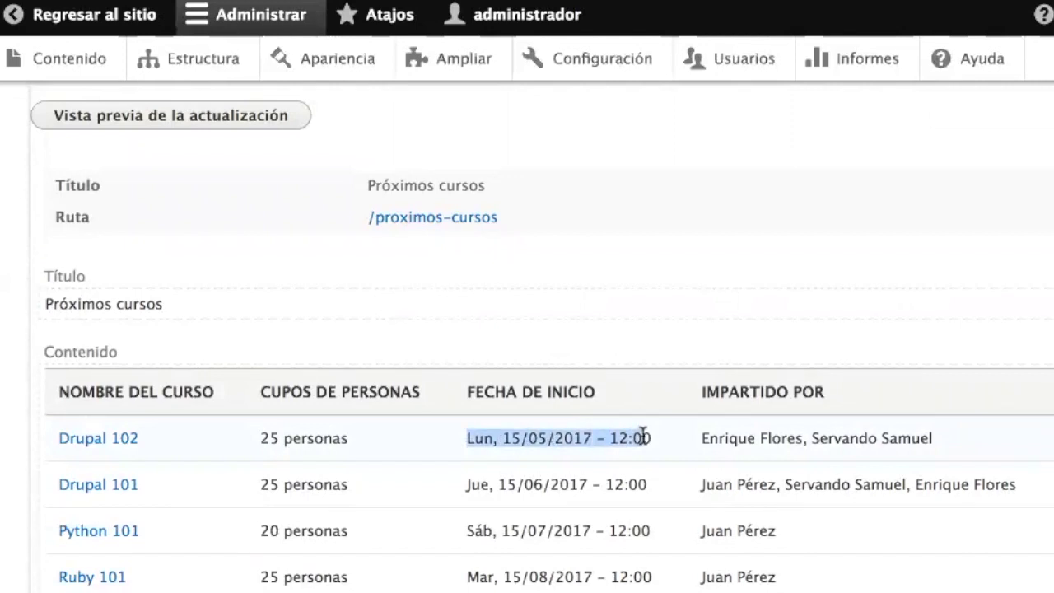
drag(642, 436, 466, 442)
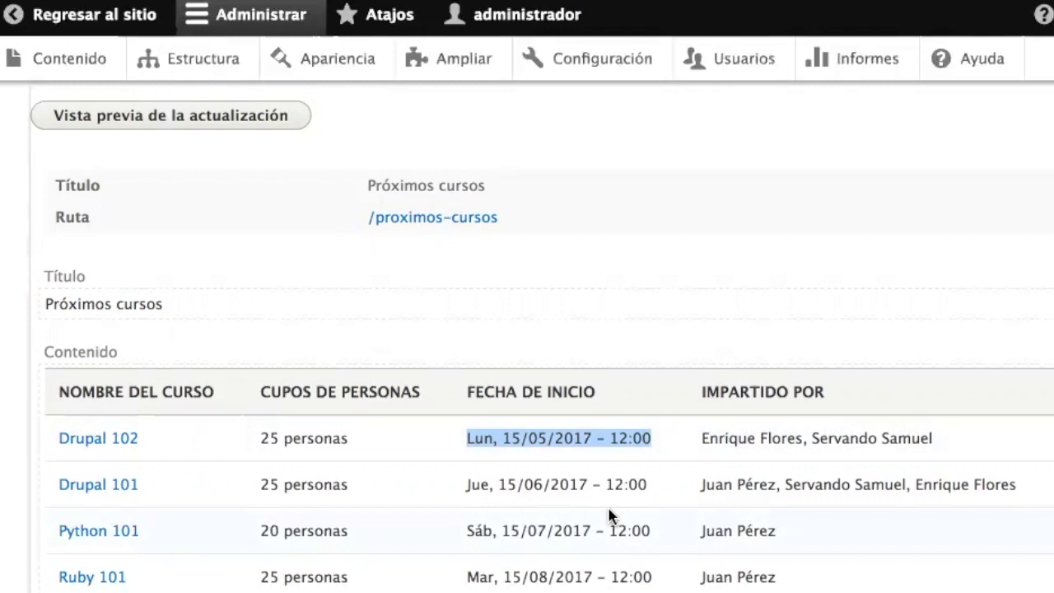
scroll(611, 515, up, 10)
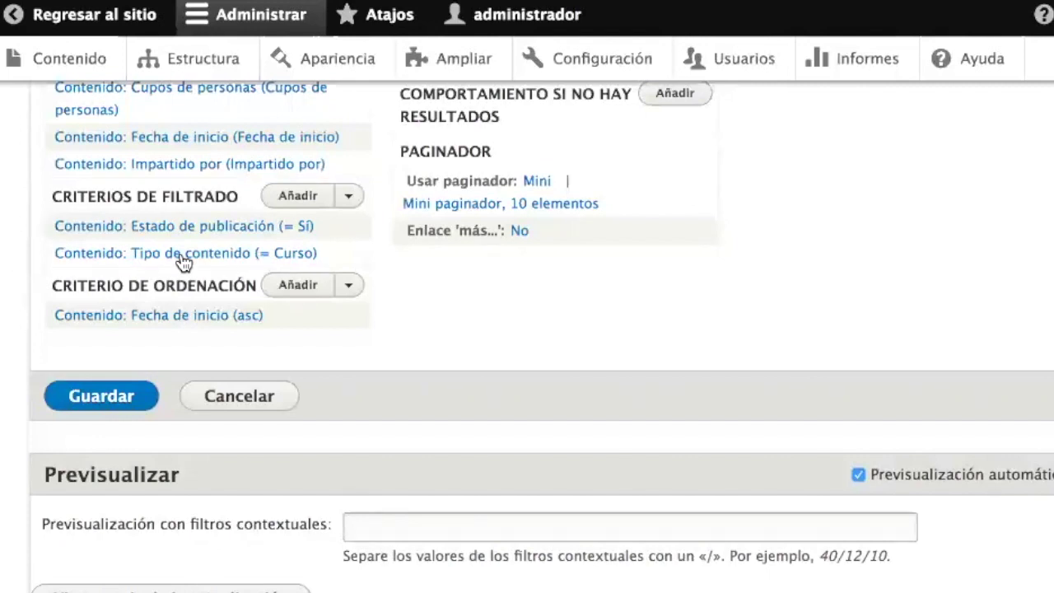
- Add a Fecha de inicio filter using 'Es mayor o igual que' with an offset value of 'today'
click(296, 203)
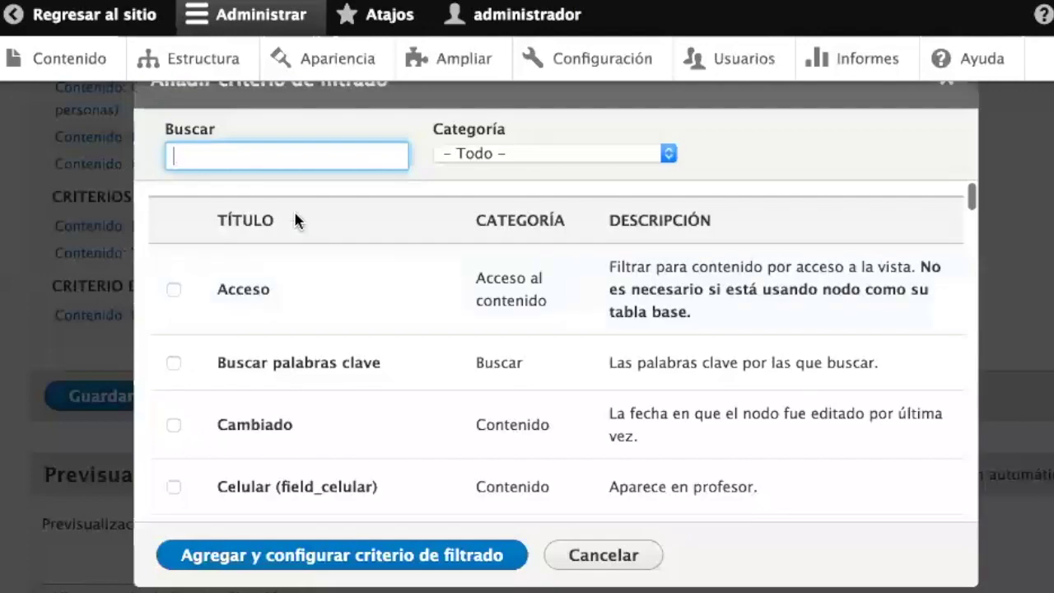
text(fec)
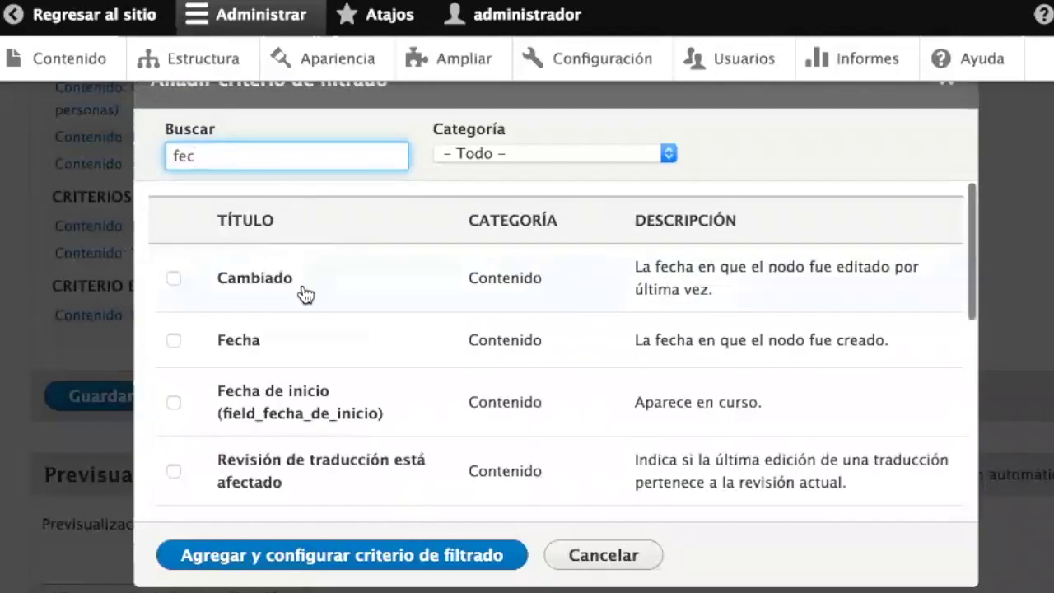
click(275, 394)
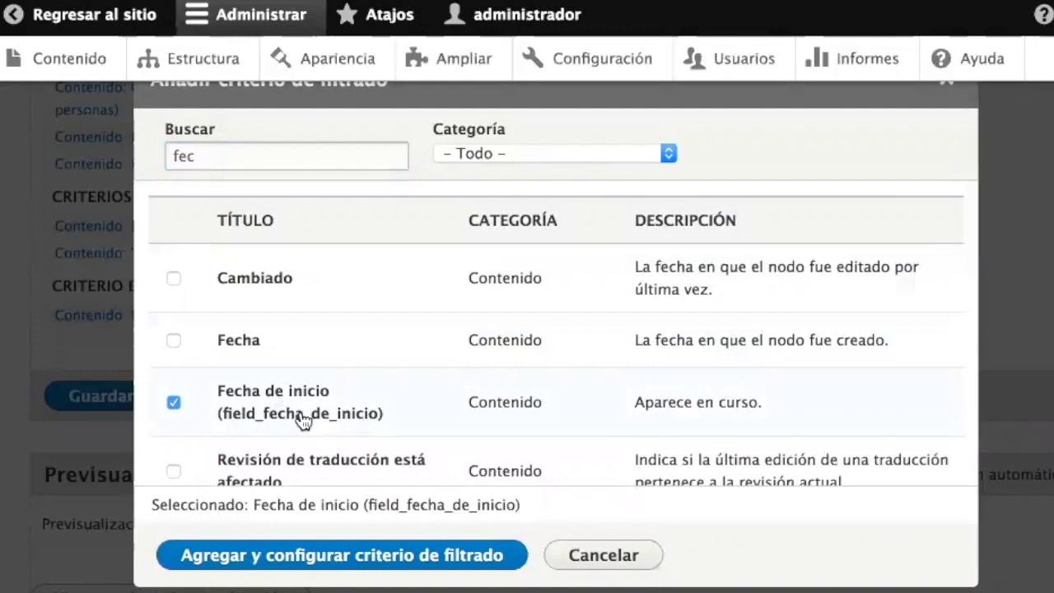
click(342, 560)
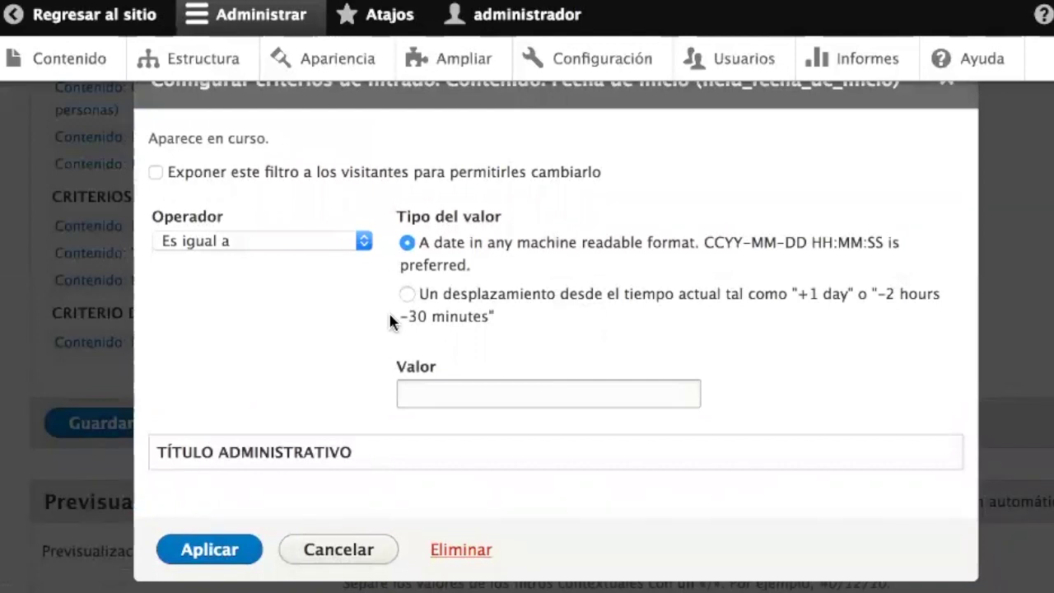
click(336, 241)
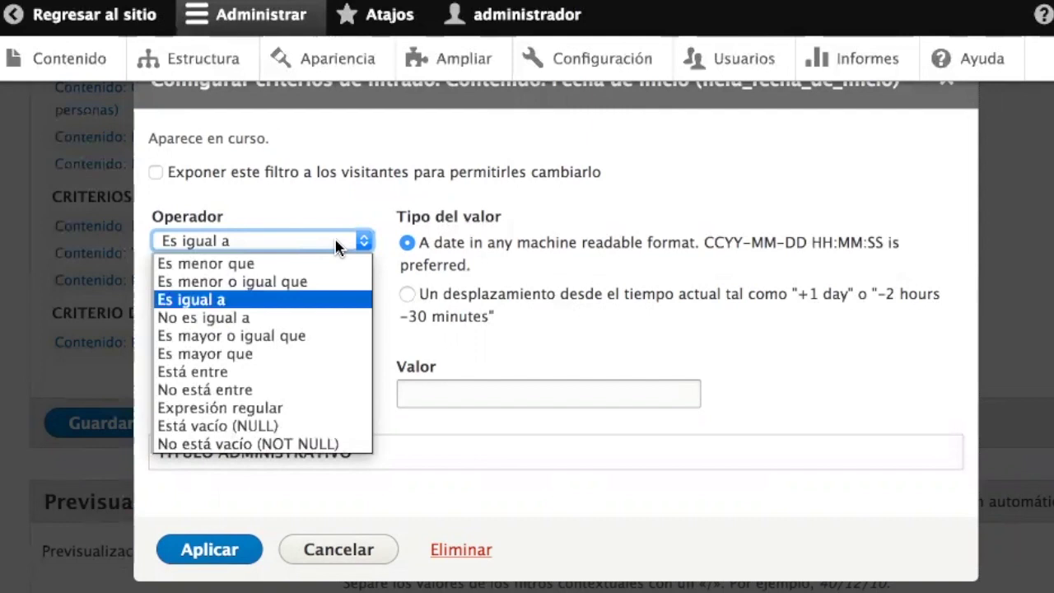
click(281, 341)
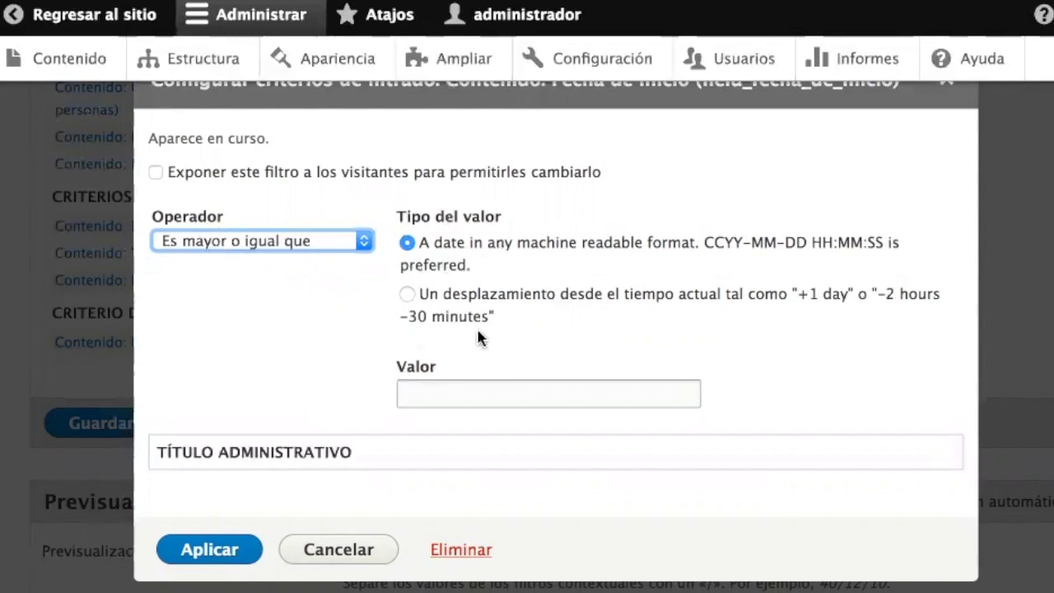
click(414, 295)
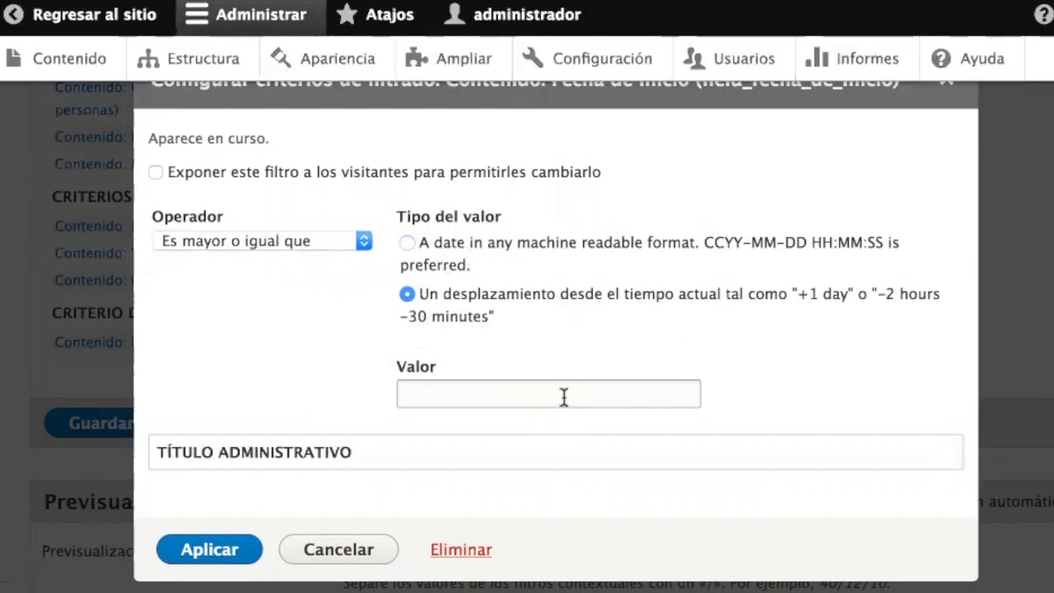
click(440, 385)
text(today)
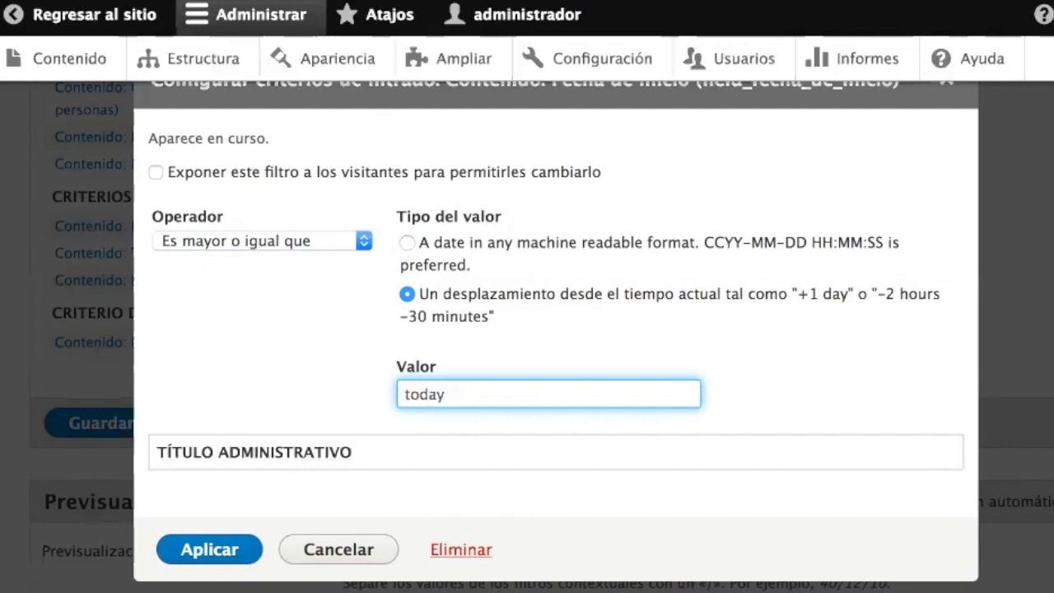
click(211, 560)
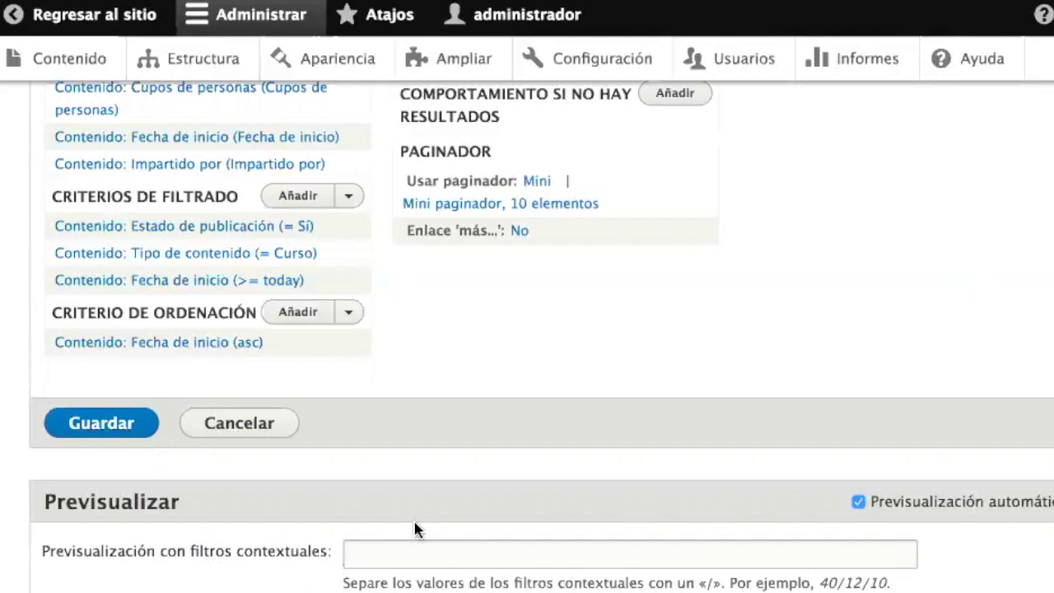
- Check the preview's start dates, now listing only Drupal 101, Python 101 and Ruby 101
scroll(414, 521, down, 10)
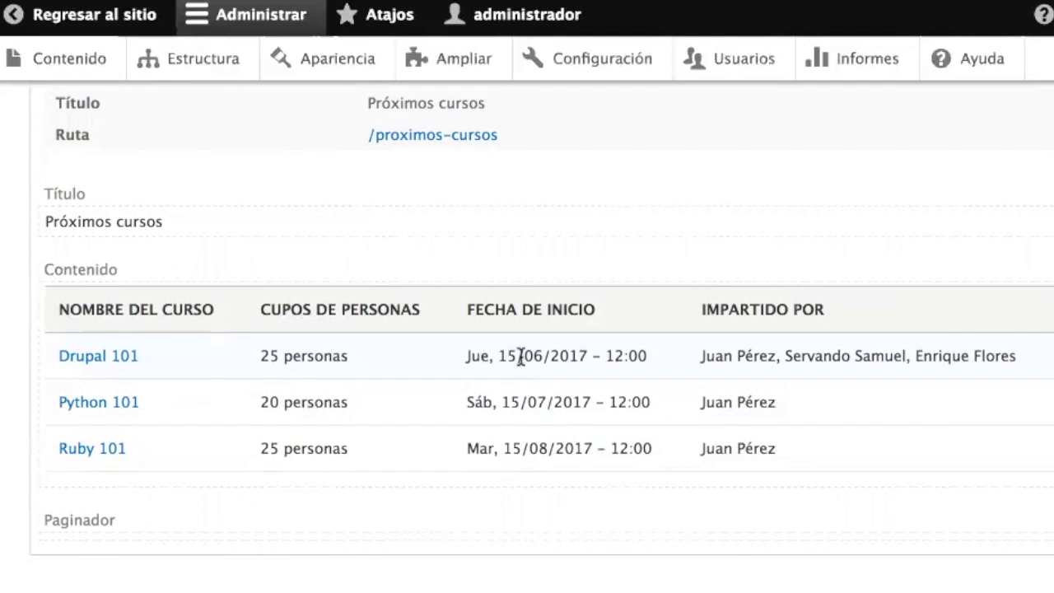
drag(521, 356, 414, 355)
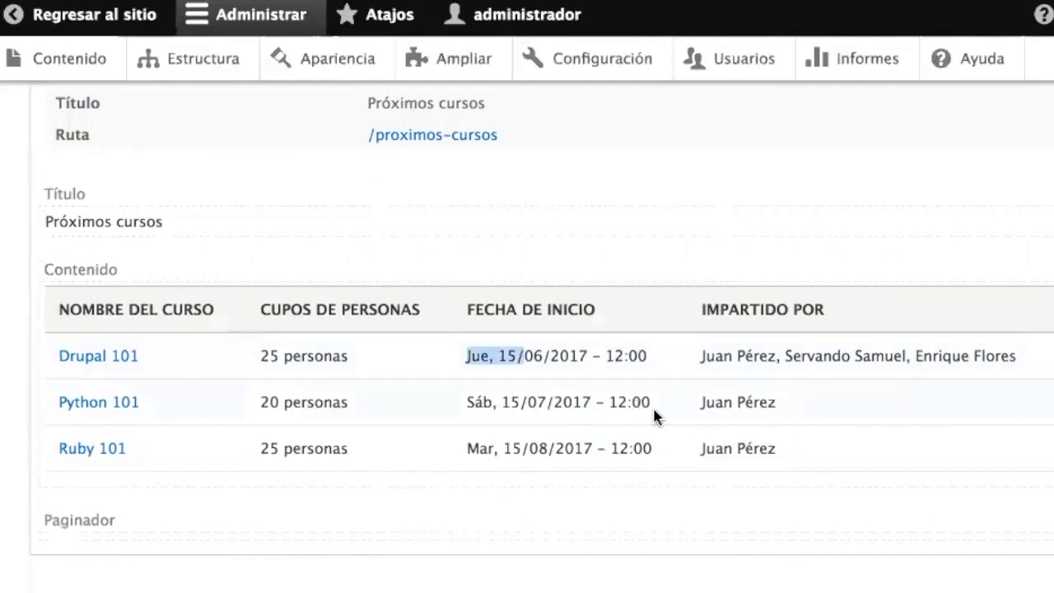
drag(620, 404, 443, 406)
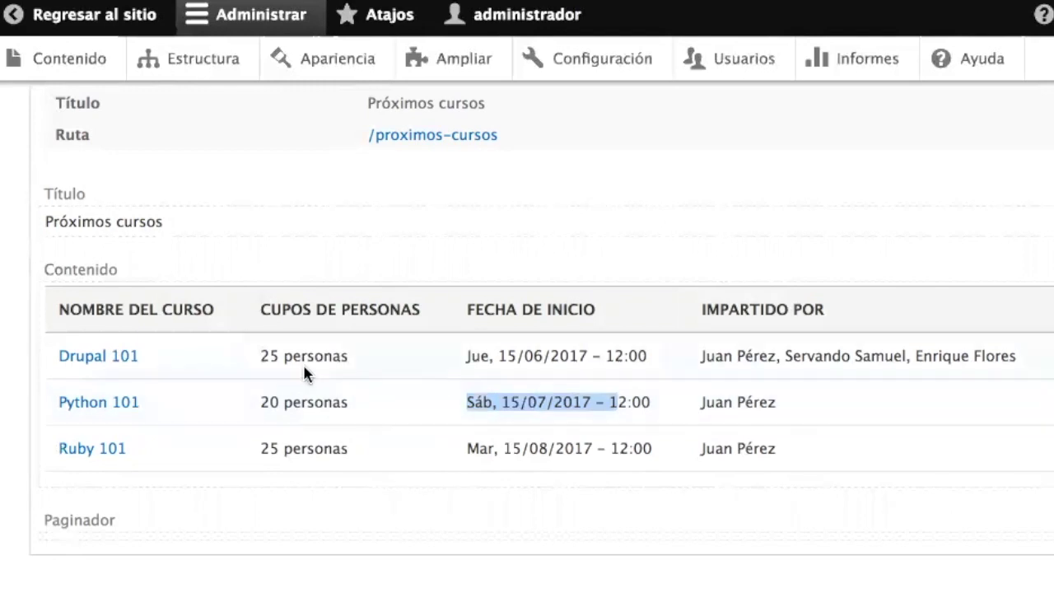
scroll(305, 370, up, 5)
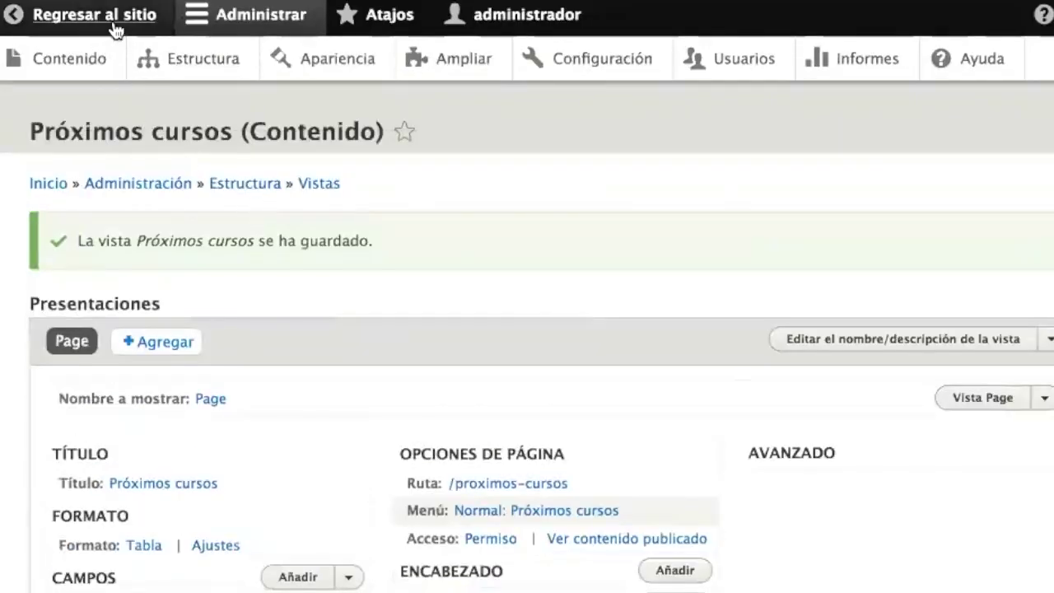
- On the public site's Próximos cursos page, review the listing and open the Ruby 101 course
click(115, 30)
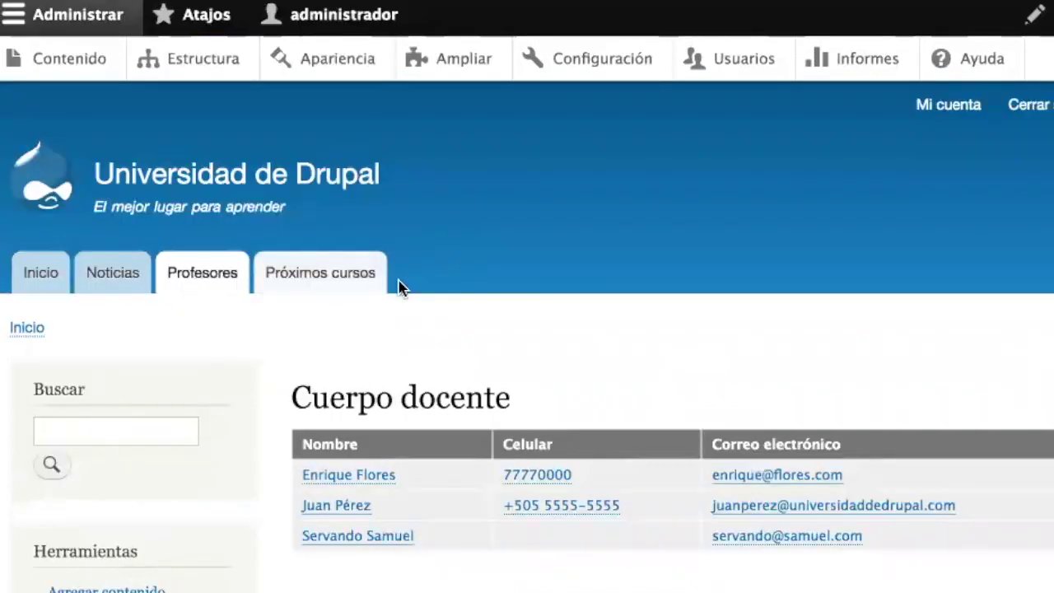
click(328, 277)
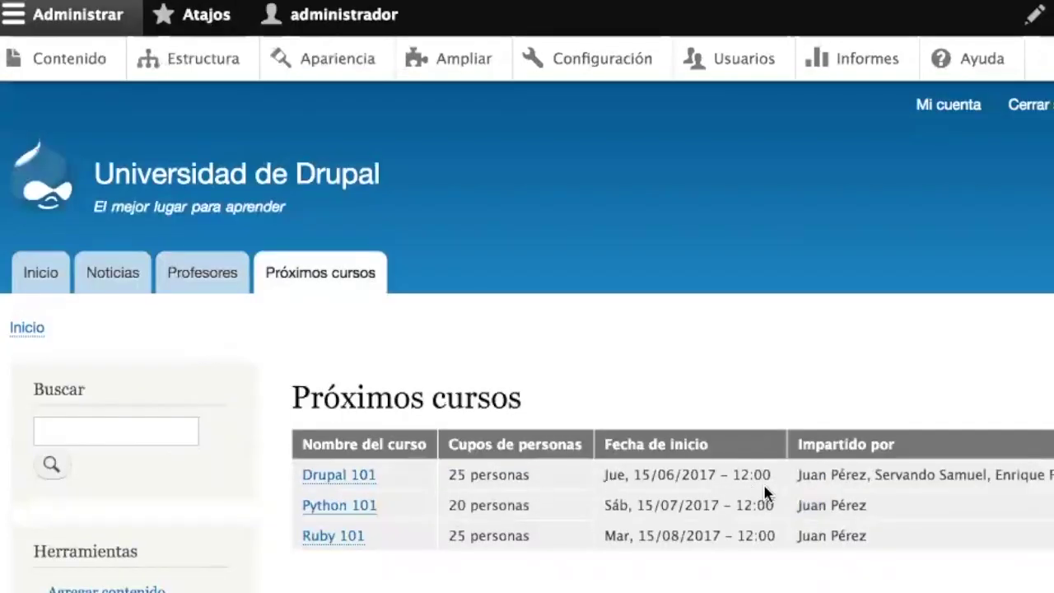
drag(811, 474, 862, 484)
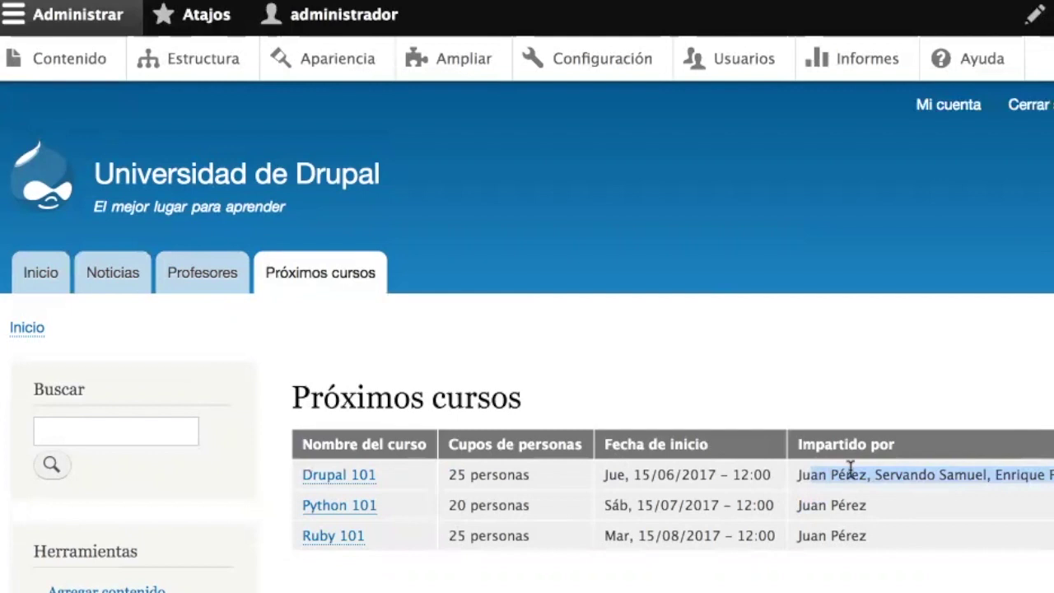
click(850, 468)
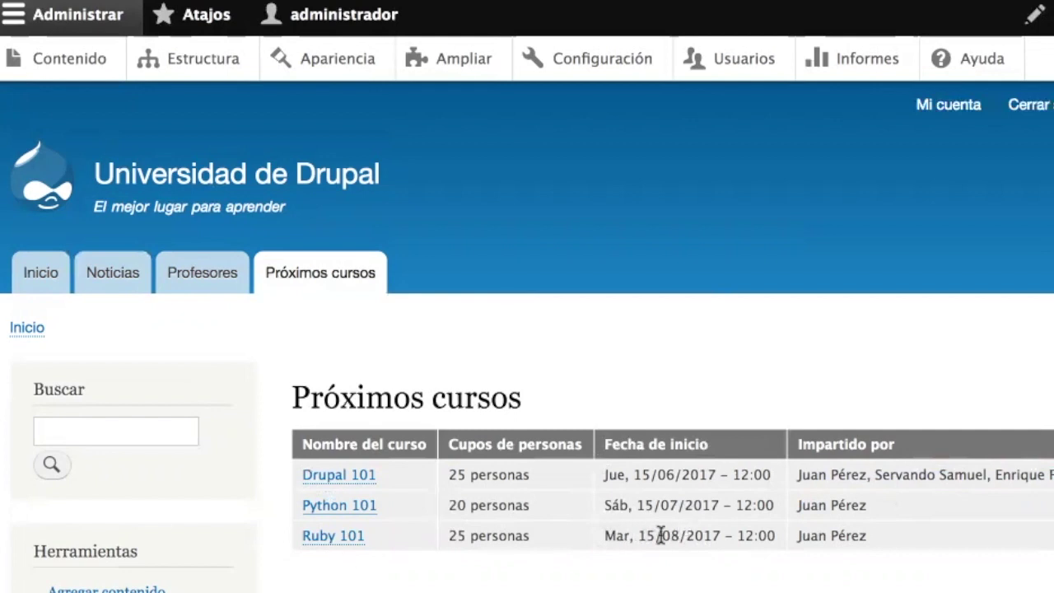
click(339, 536)
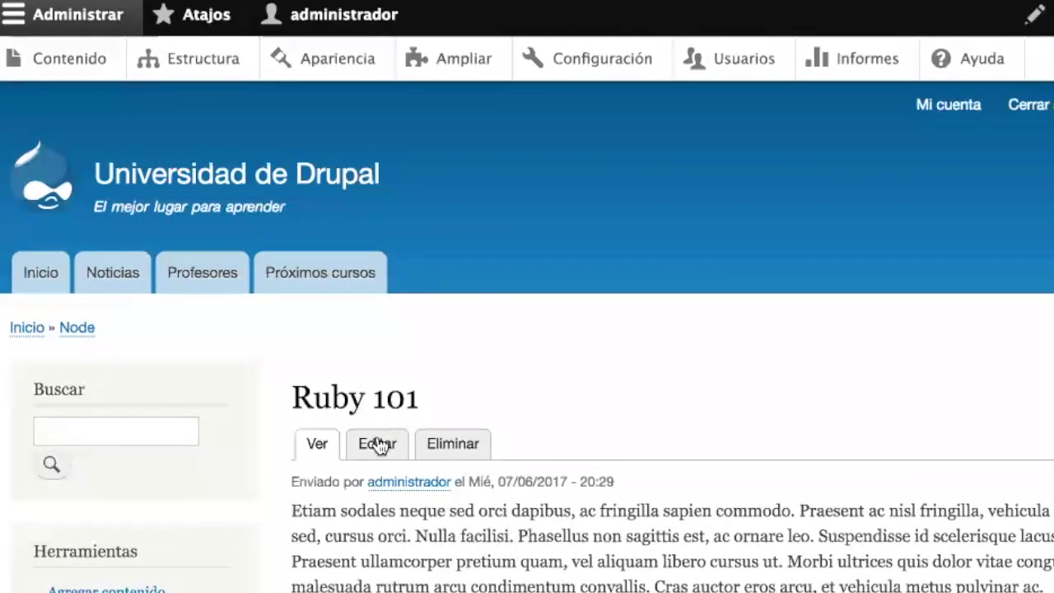
- Change Ruby 101's Fecha de inicio to 1 May 2017 and save the course
click(377, 445)
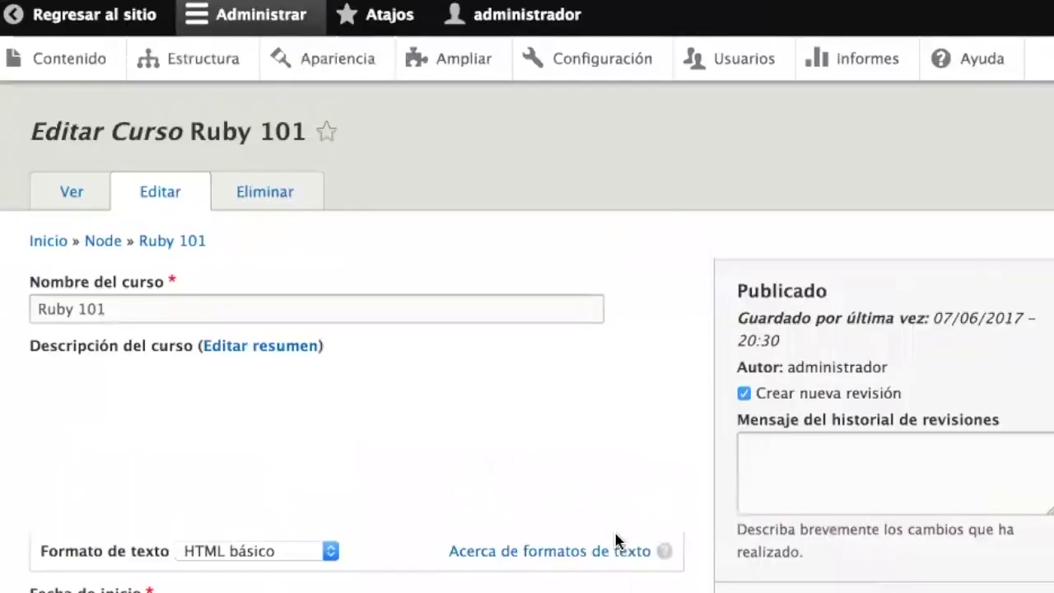
scroll(618, 544, down, 3)
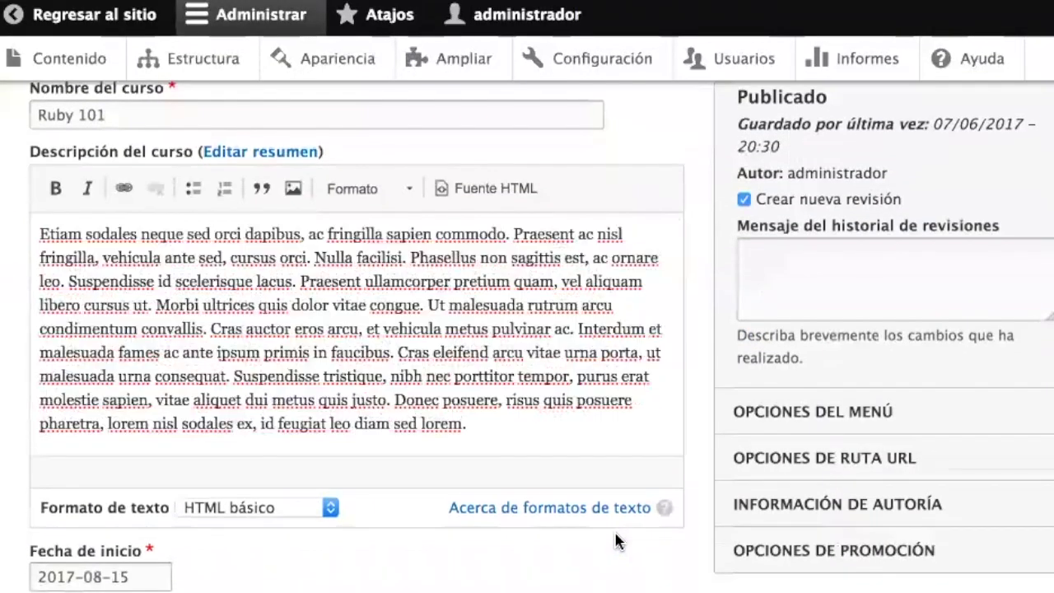
click(122, 576)
click(45, 352)
click(46, 352)
click(45, 352)
click(88, 426)
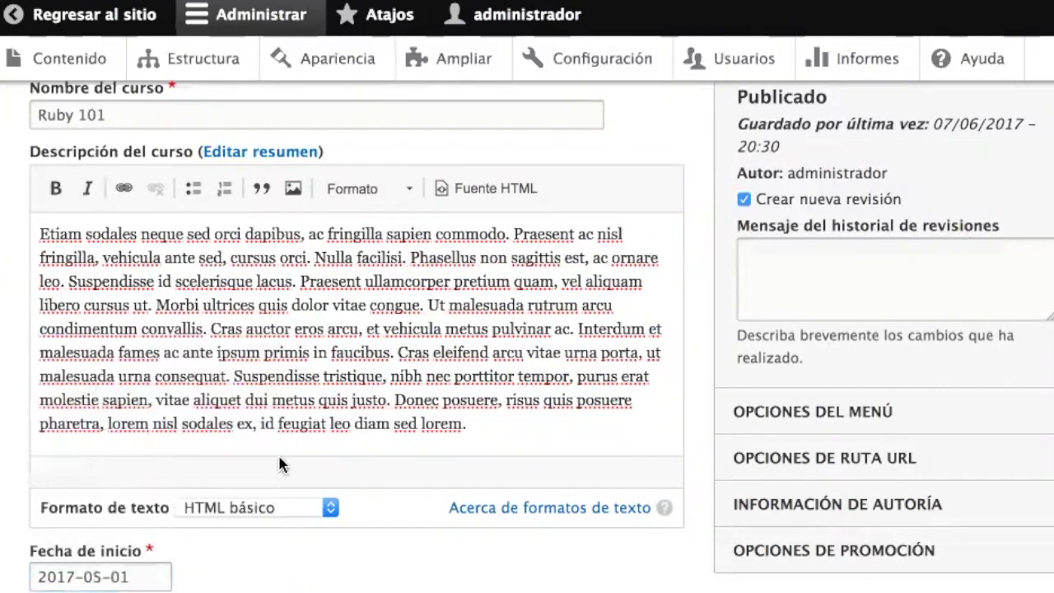
scroll(282, 461, down, 5)
click(206, 526)
scroll(518, 505, down, 5)
scroll(321, 173, up, 5)
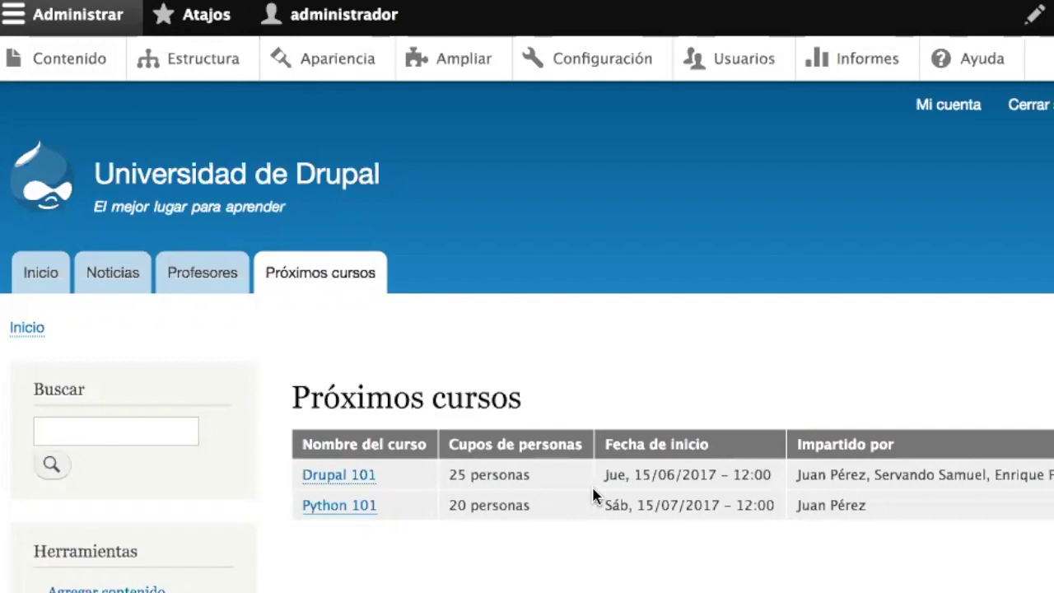
- Filter the module list for 'contact' to confirm the Contact module is enabled
click(463, 64)
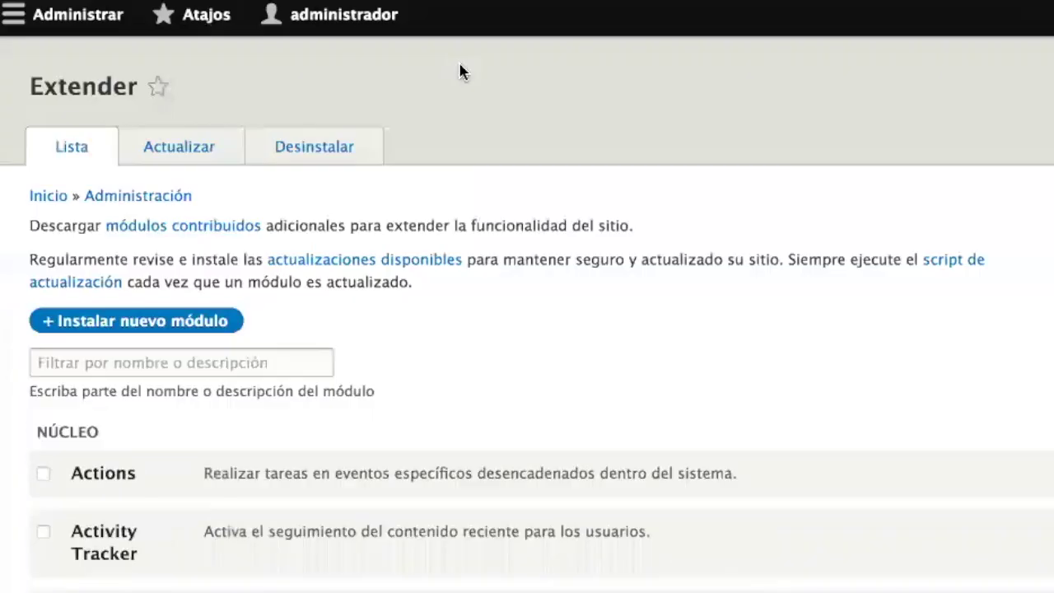
click(215, 398)
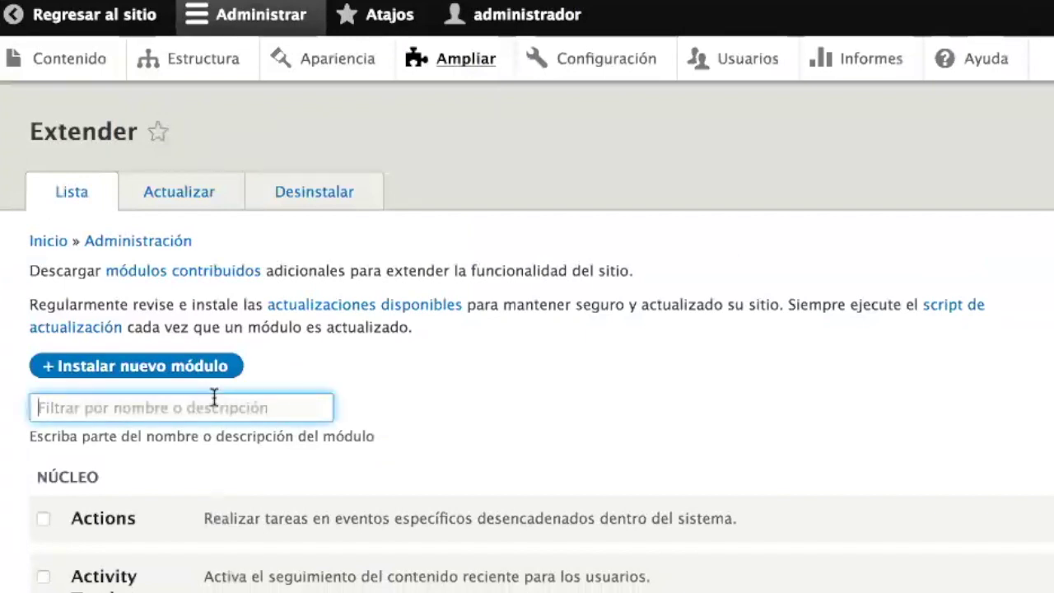
text(c)
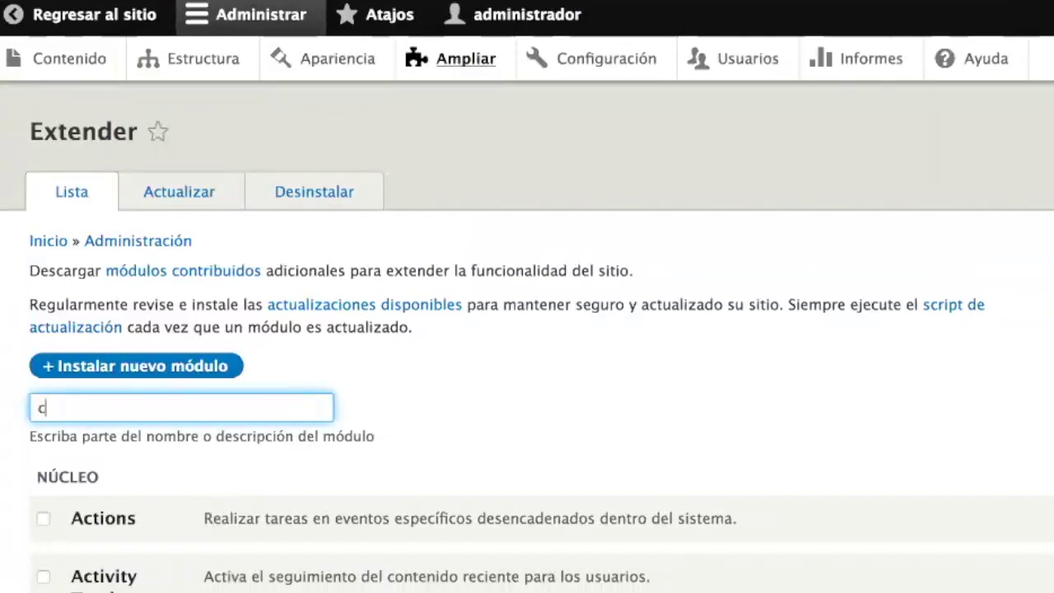
text(ontact)
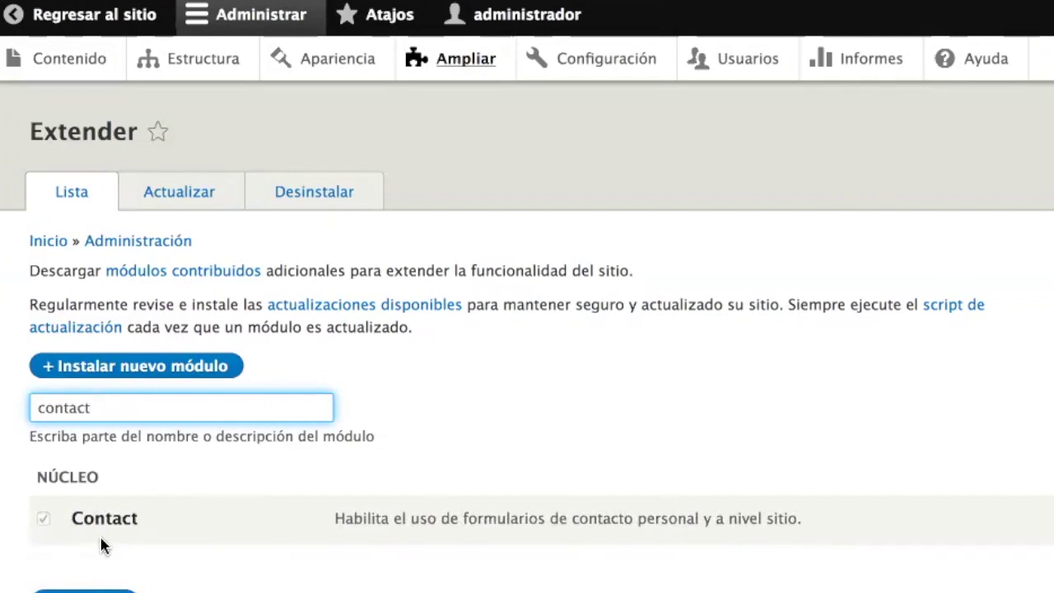
- Return to the public site and view the Comentarios sobre el sitio web contact form
click(58, 21)
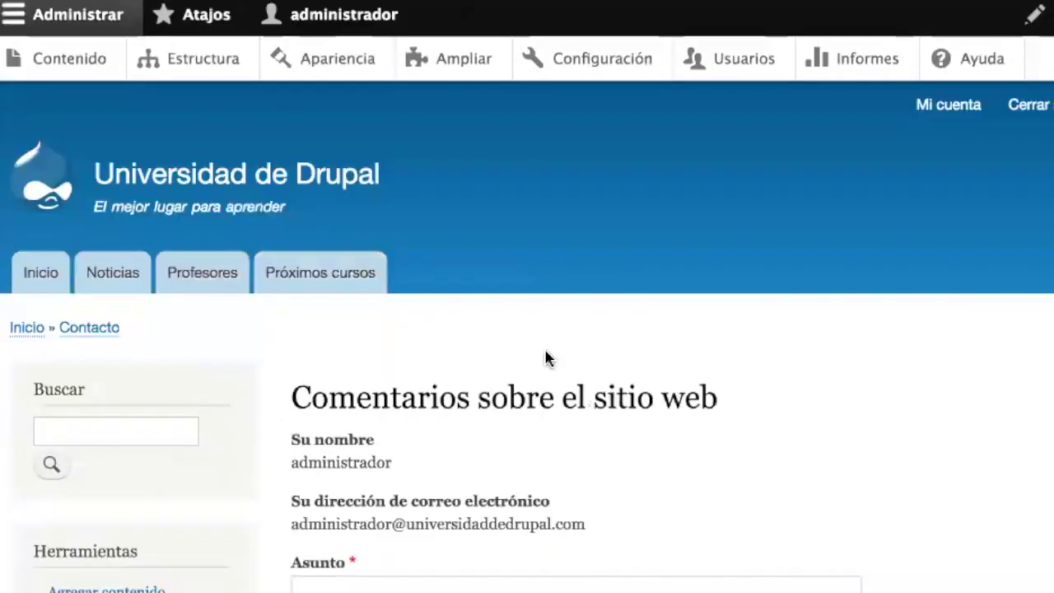
scroll(546, 359, down, 1)
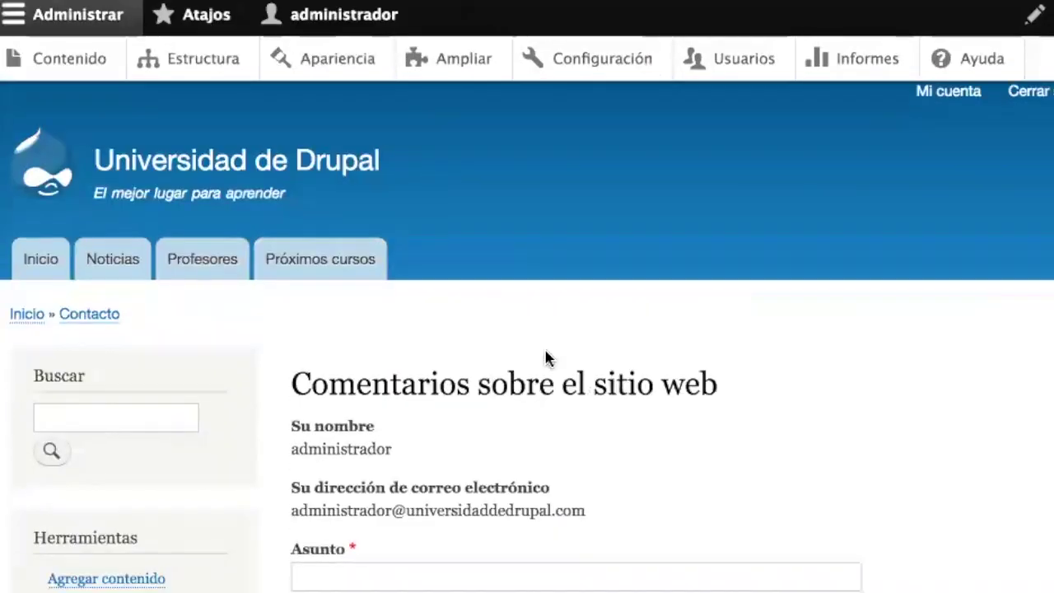
scroll(546, 358, down, 10)
scroll(546, 350, up, 10)
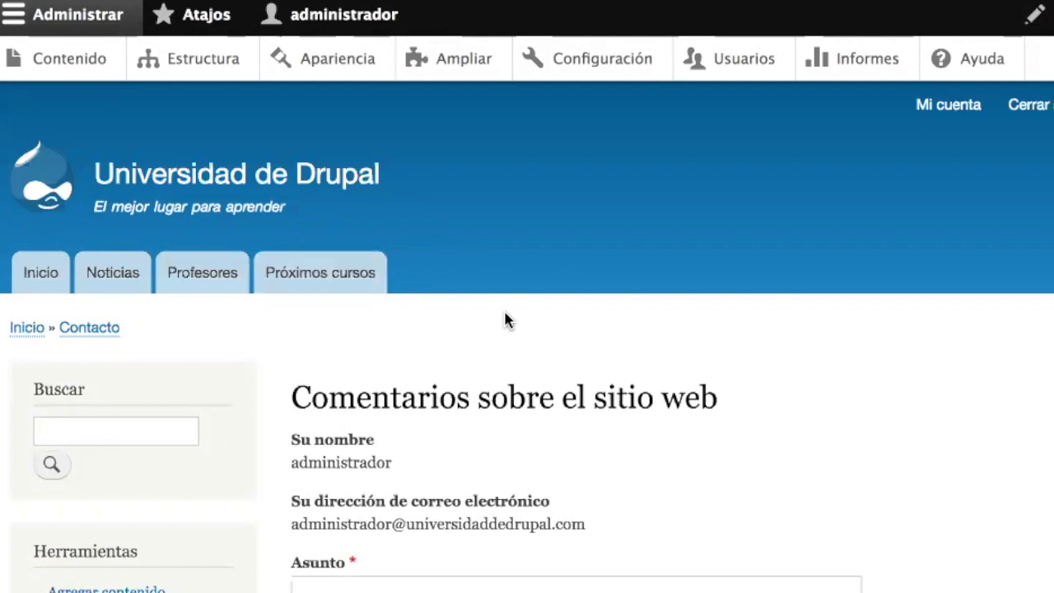
- Open the Navegación principal menu for editing via Estructura and Menús
click(224, 72)
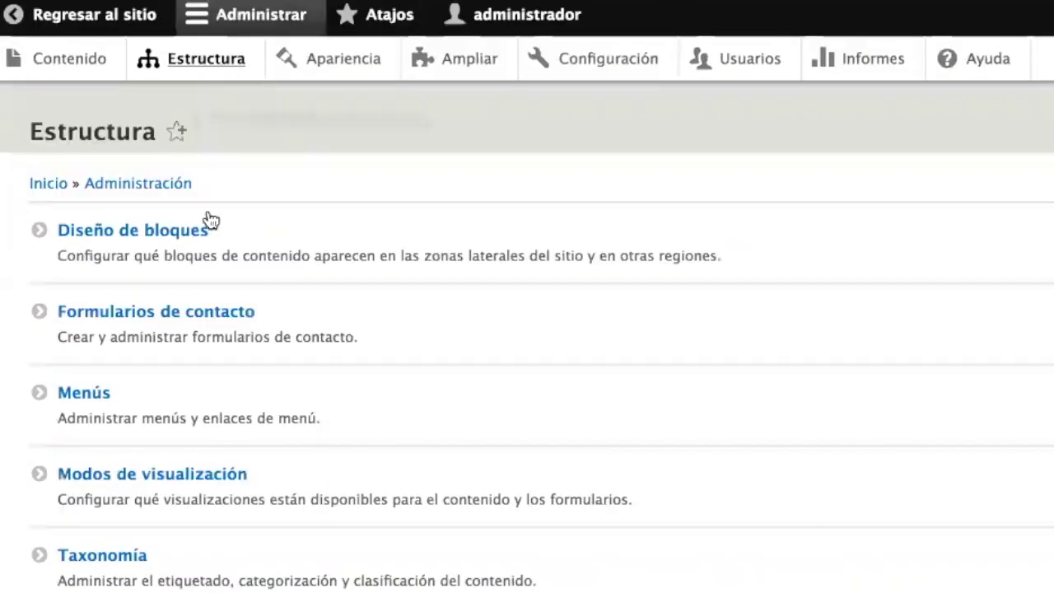
click(89, 396)
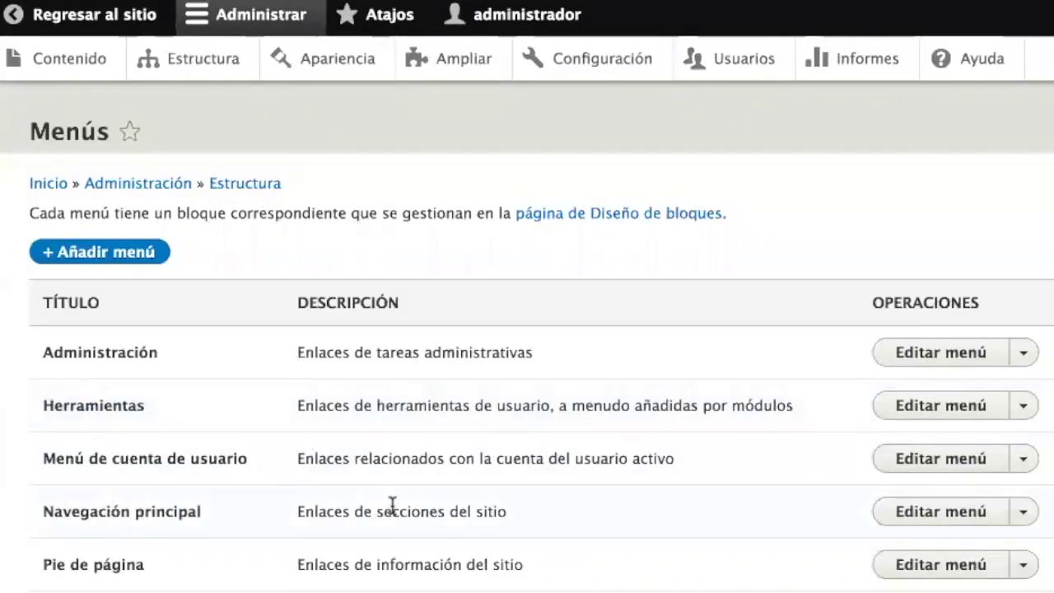
click(949, 519)
scroll(722, 419, down, 5)
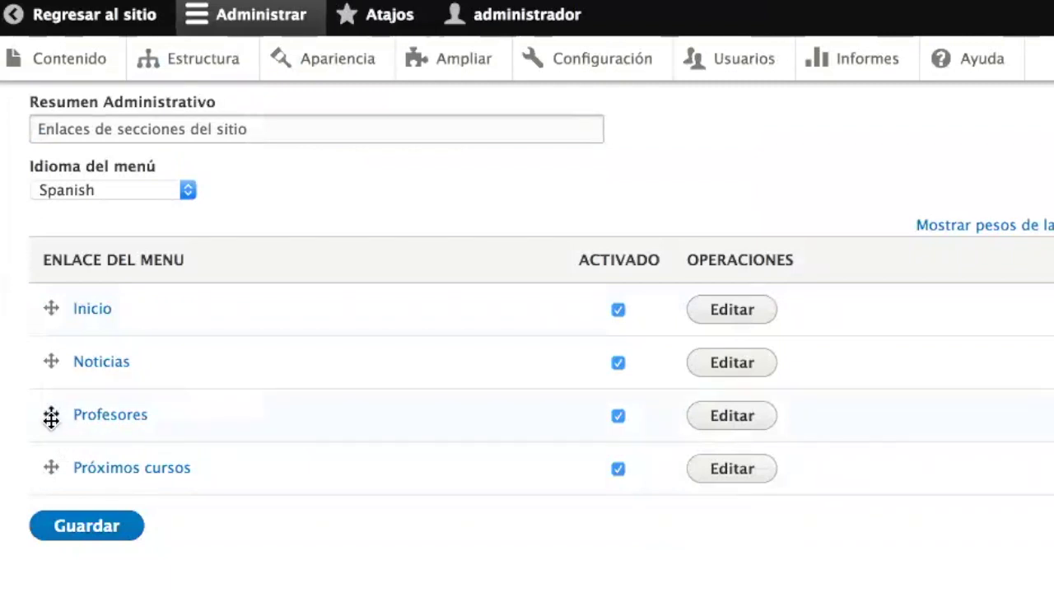
- Move Próximos cursos to second and Profesores above Noticias, then save the menu
drag(47, 464, 47, 367)
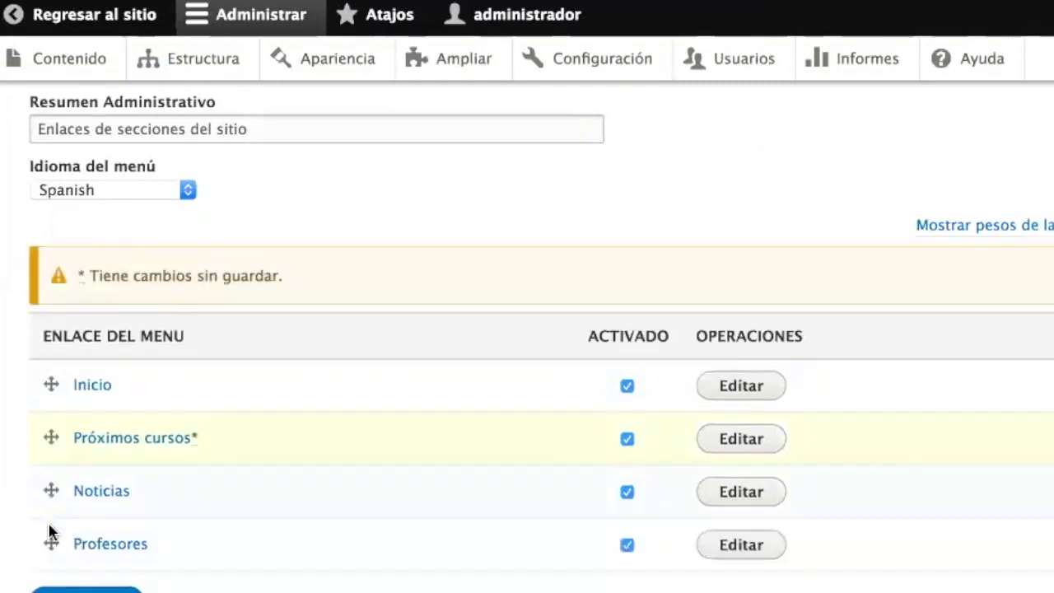
drag(47, 538, 93, 527)
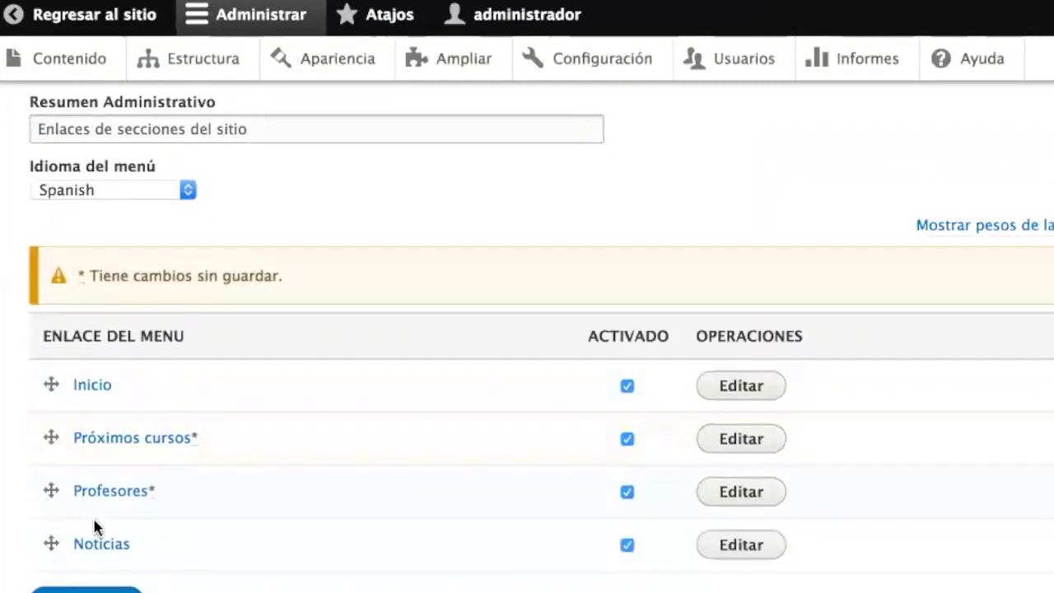
click(97, 590)
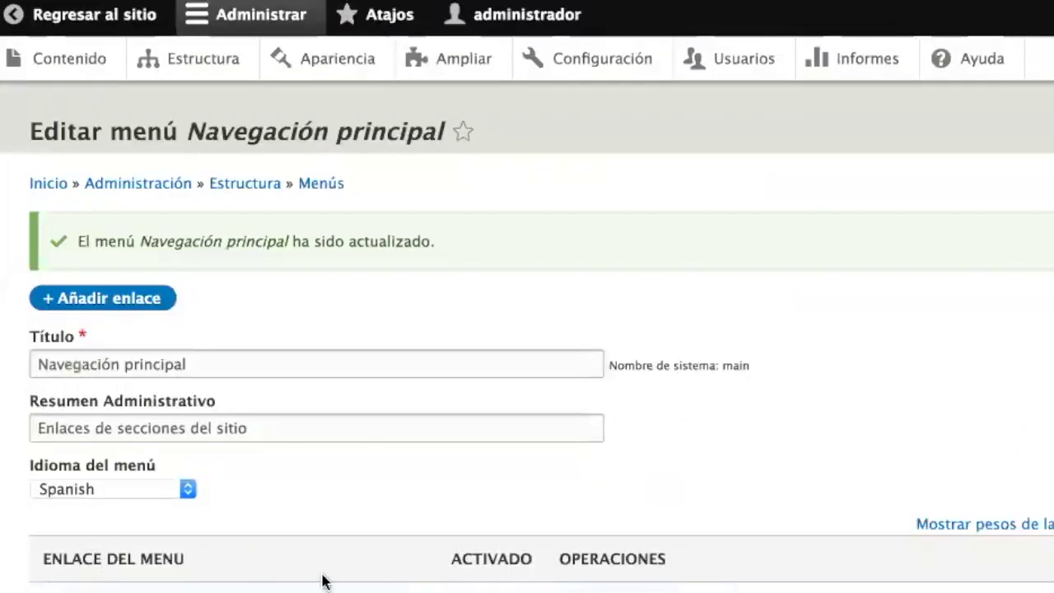
scroll(322, 582, down, 5)
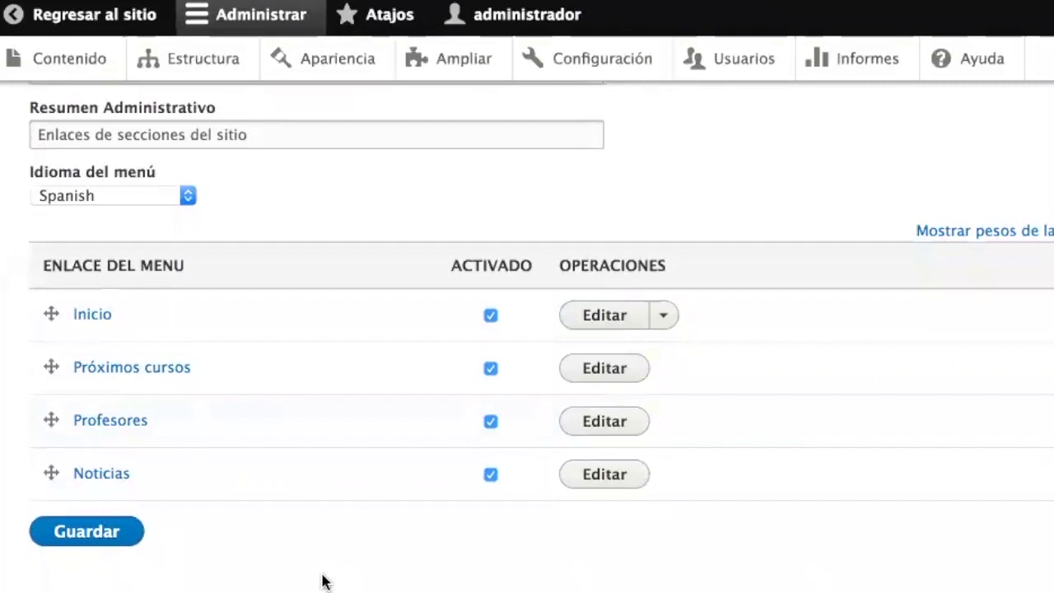
scroll(322, 581, up, 5)
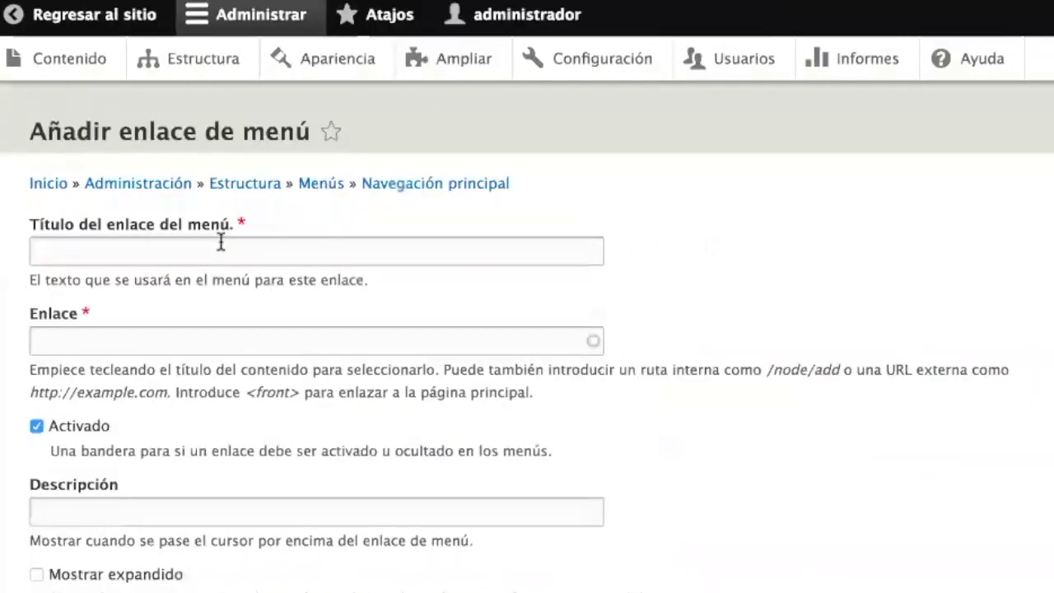
- Fill in a new main-navigation link titled Contáctanos pointing to /contact/feedback
click(219, 243)
text(Conta)
key(BackSpace)
text(áctanos)
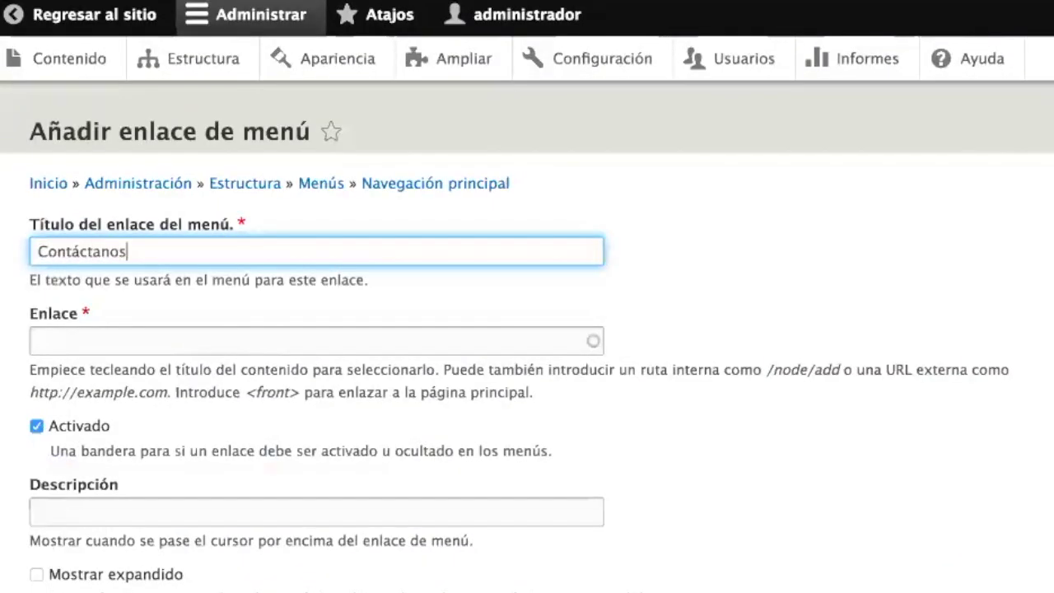
click(38, 341)
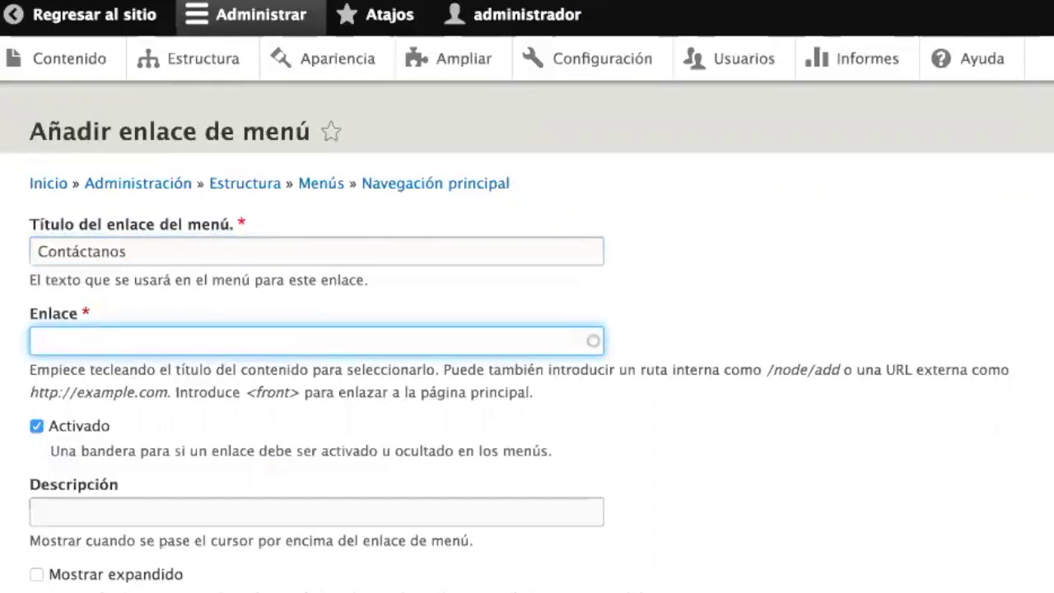
text(/contact/feedback)
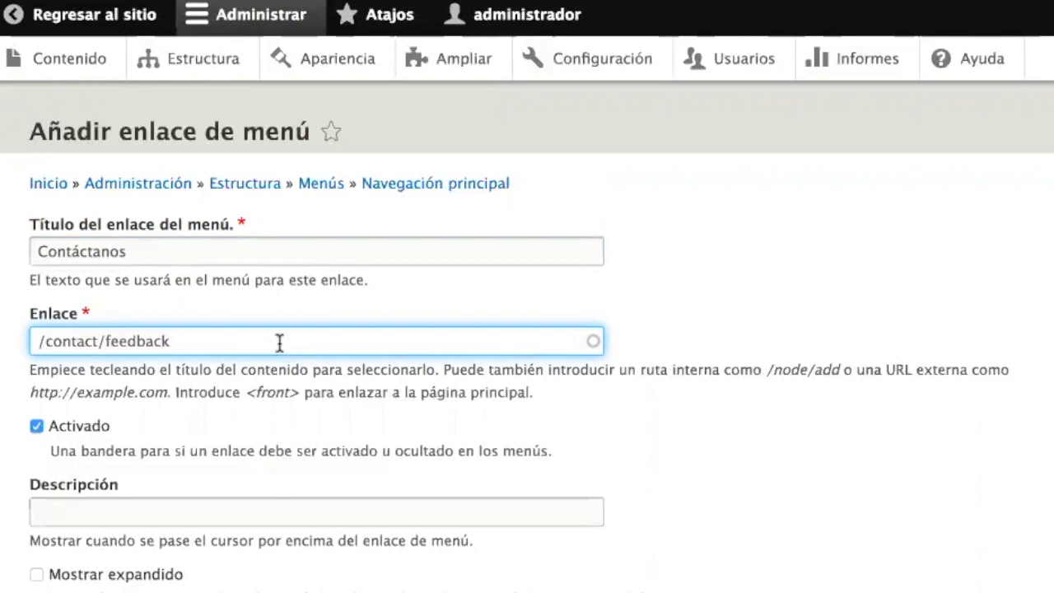
scroll(277, 343, down, 5)
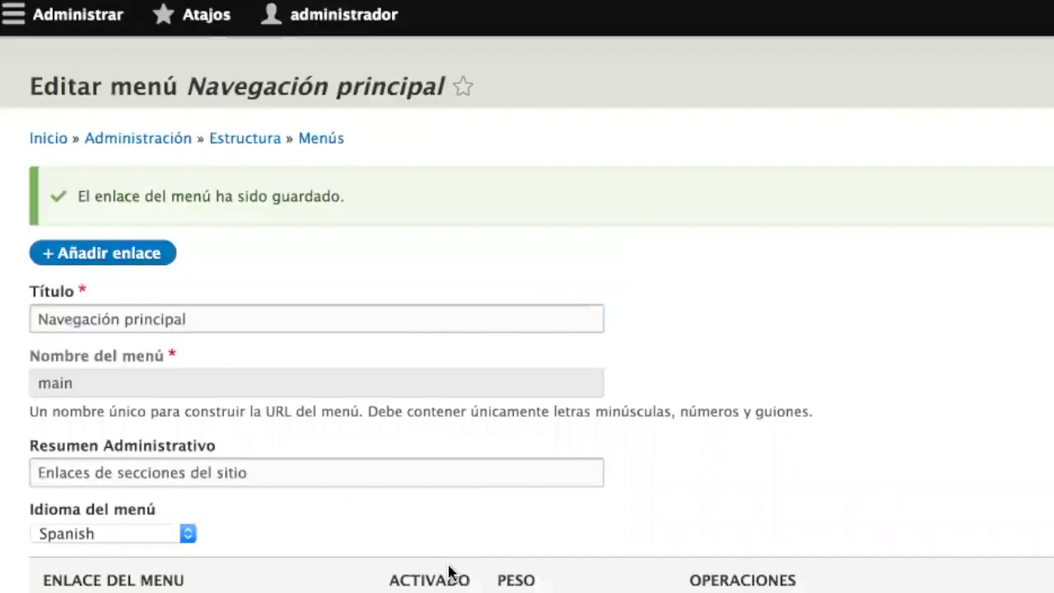
scroll(449, 573, down, 5)
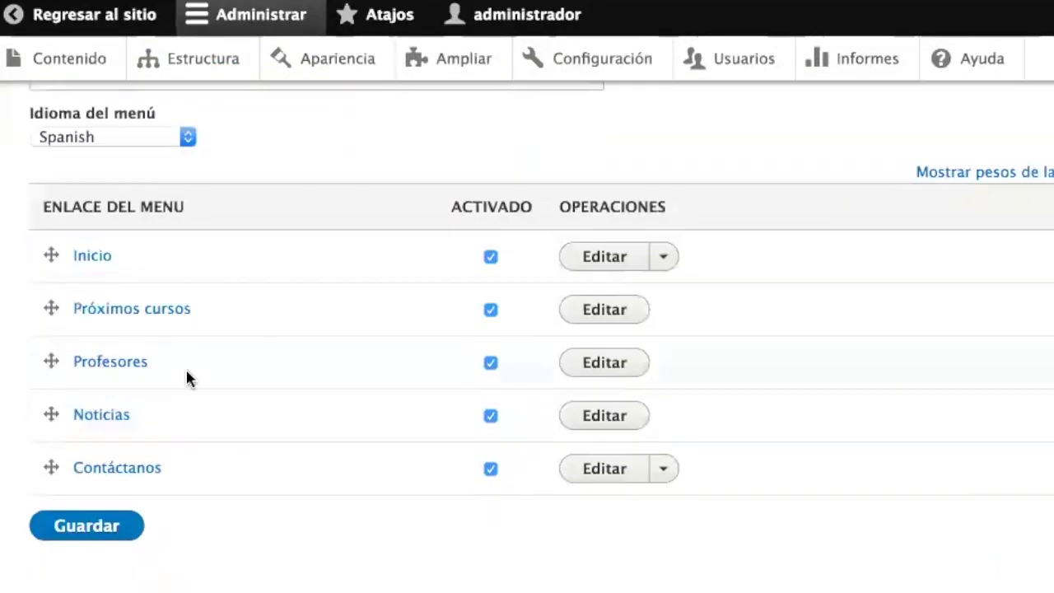
- Save the Navegación principal menu and return to the public site
click(109, 527)
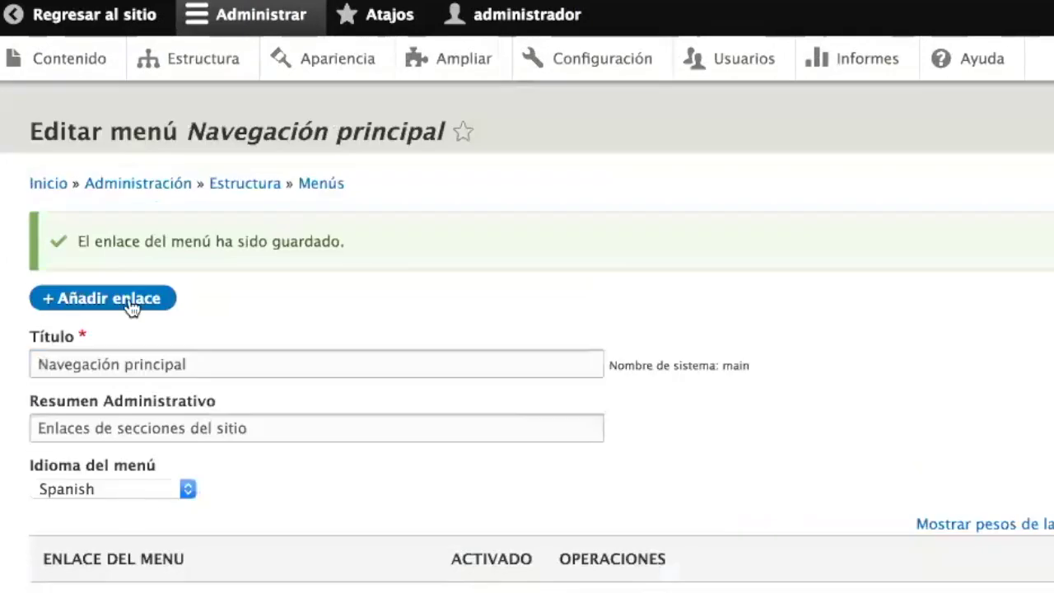
click(45, 25)
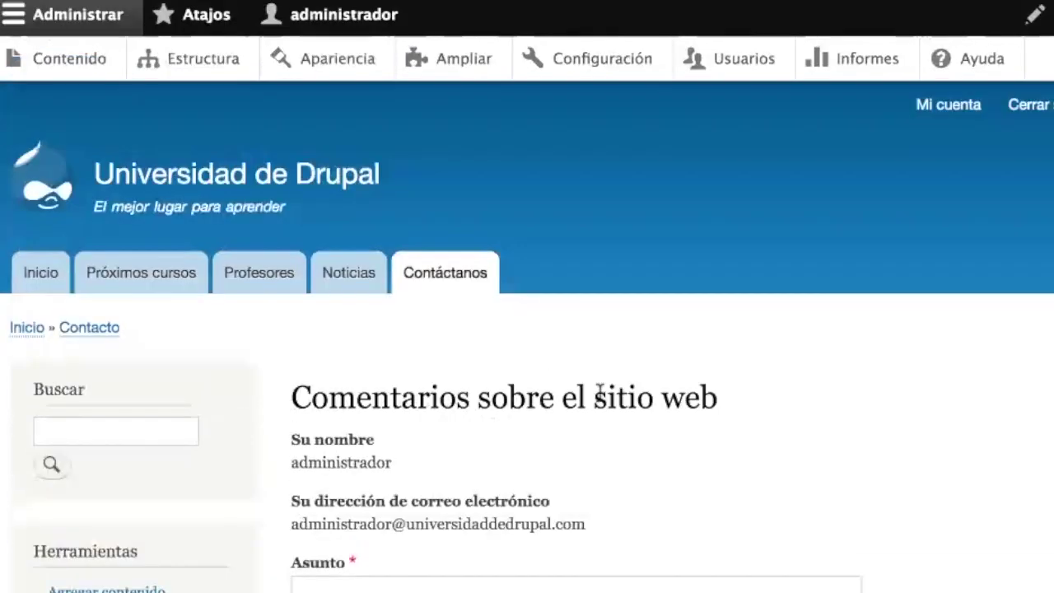
scroll(599, 392, down, 3)
- Check the Comentarios sobre el sitio web form's subject, prefilled sender name and e-mail fields
click(480, 359)
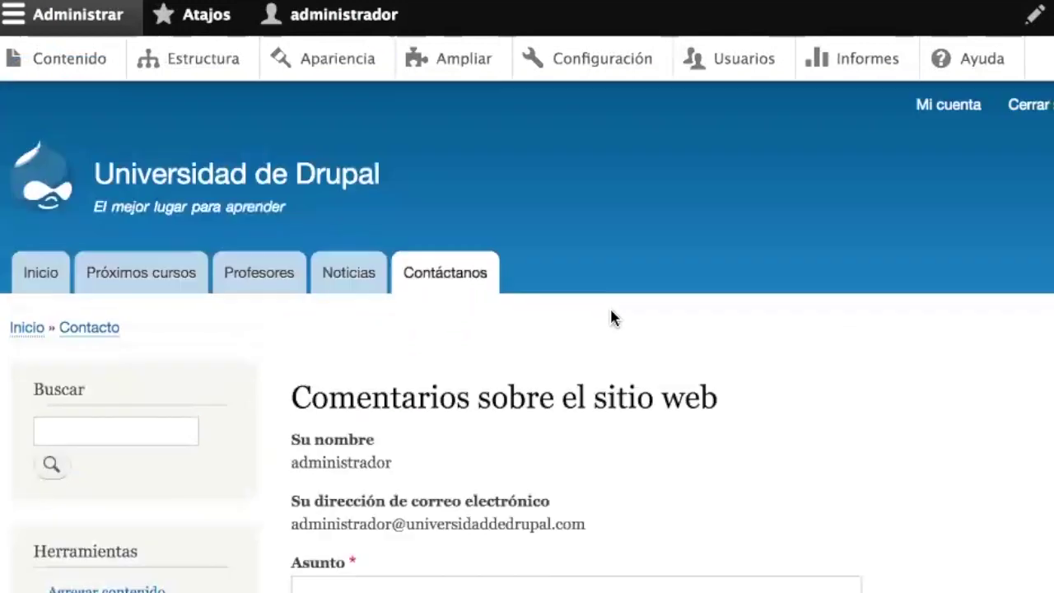
scroll(609, 313, up, 3)
double_click(296, 461)
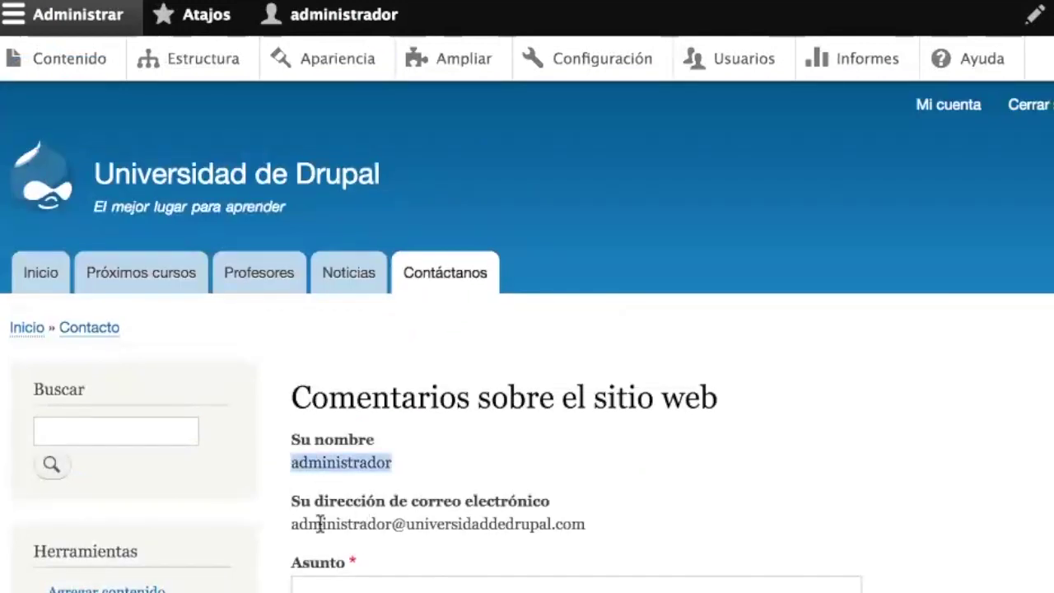
click(293, 524)
drag(293, 523, 628, 526)
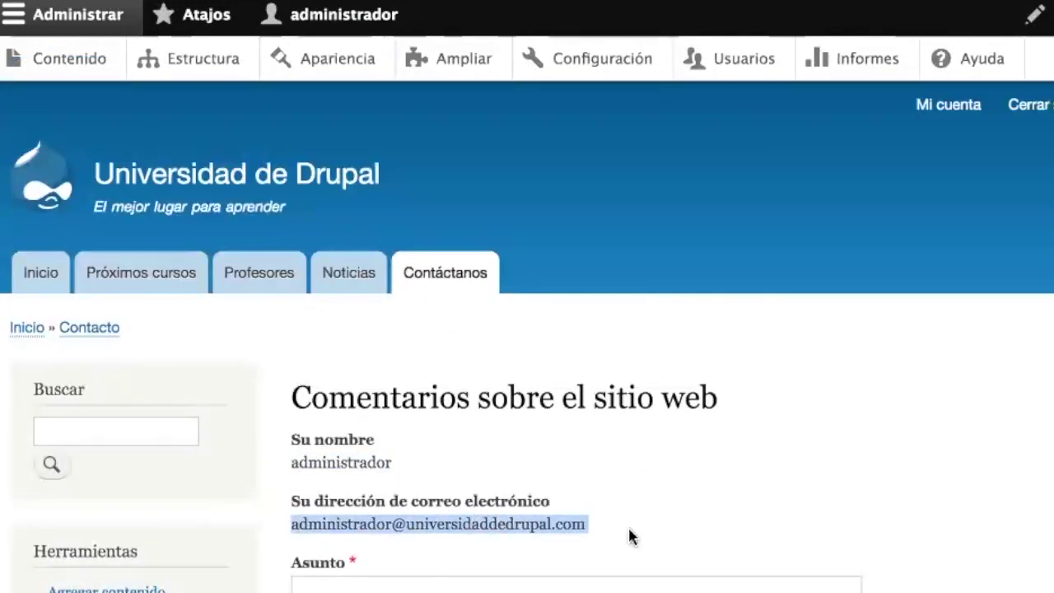
click(521, 514)
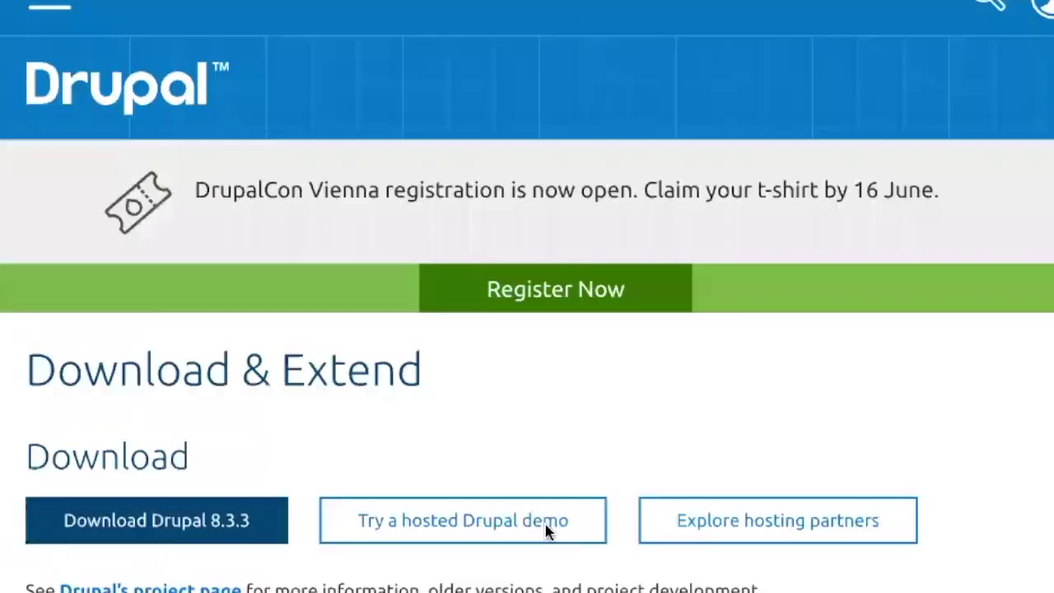
- Open the full most-installed Themes list from drupal.org's Download & Extend page
scroll(544, 531, down, 7)
scroll(546, 531, down, 3)
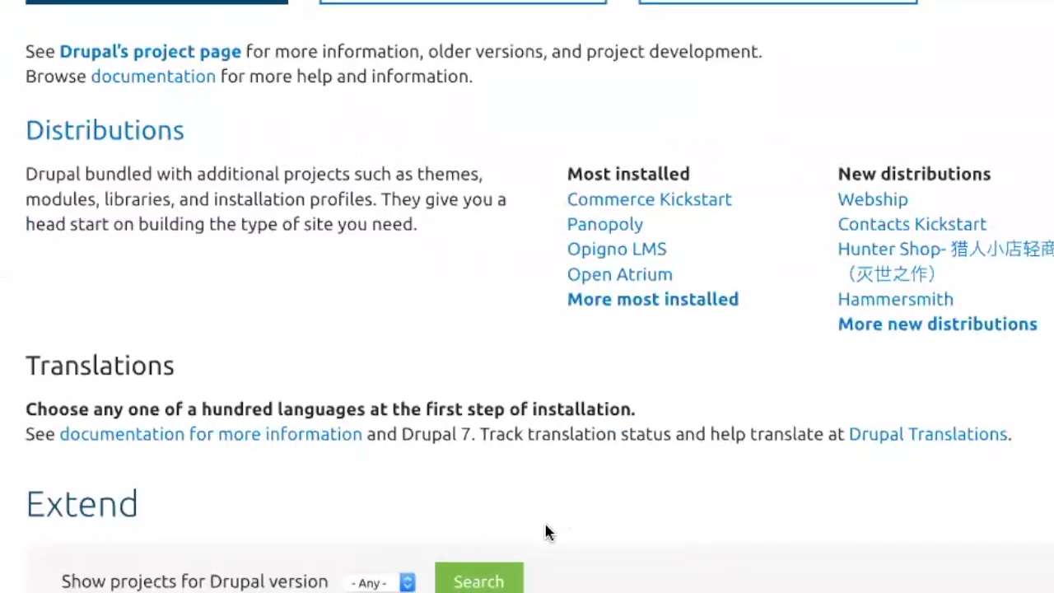
scroll(686, 527, down, 4)
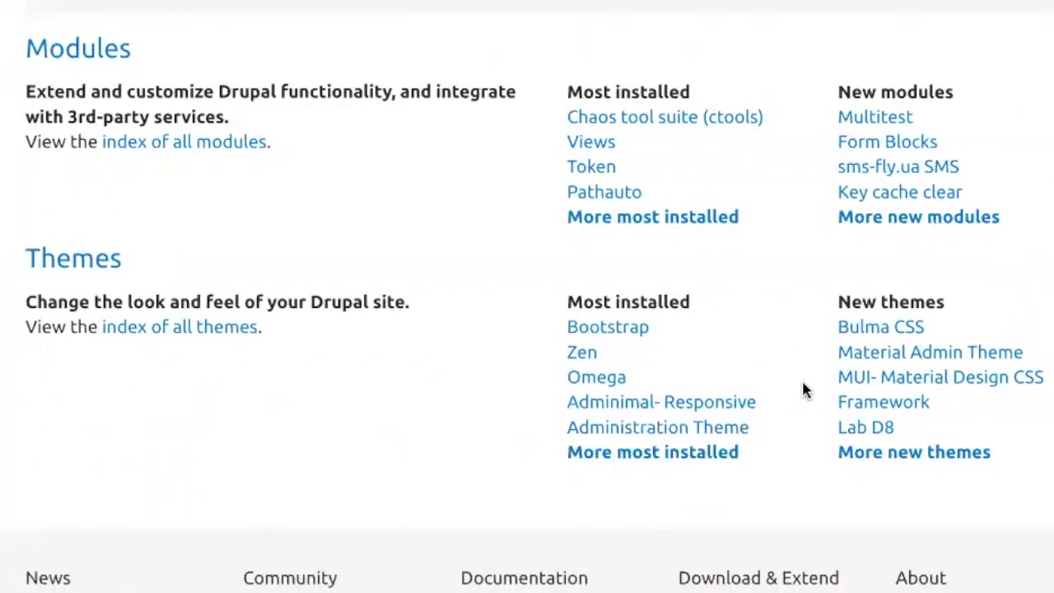
click(626, 454)
- Browse the Themes listing showing 1,527 matching themes
scroll(627, 460, down, 7)
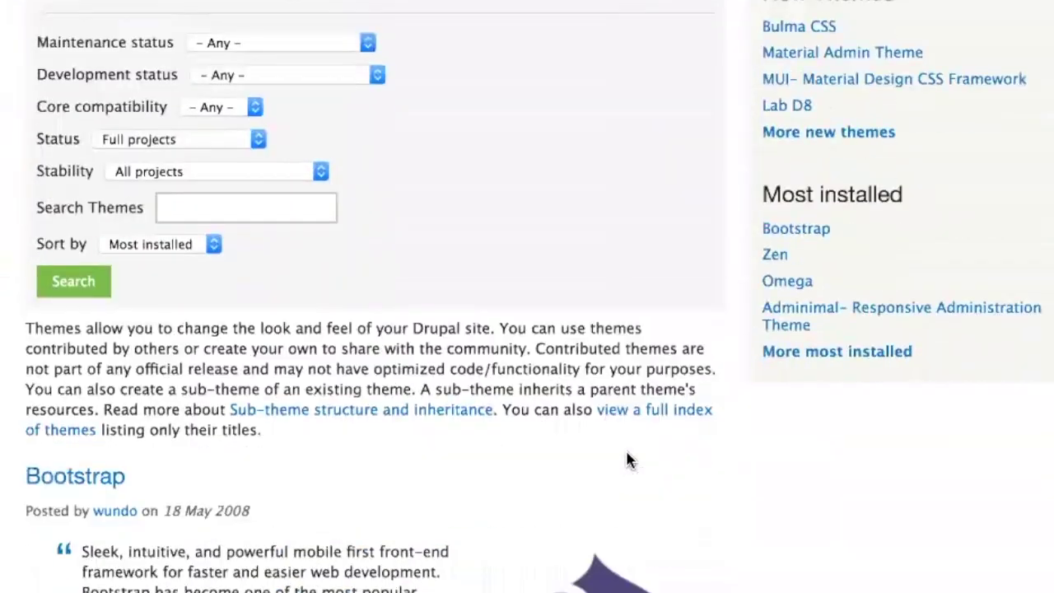
scroll(626, 459, down, 12)
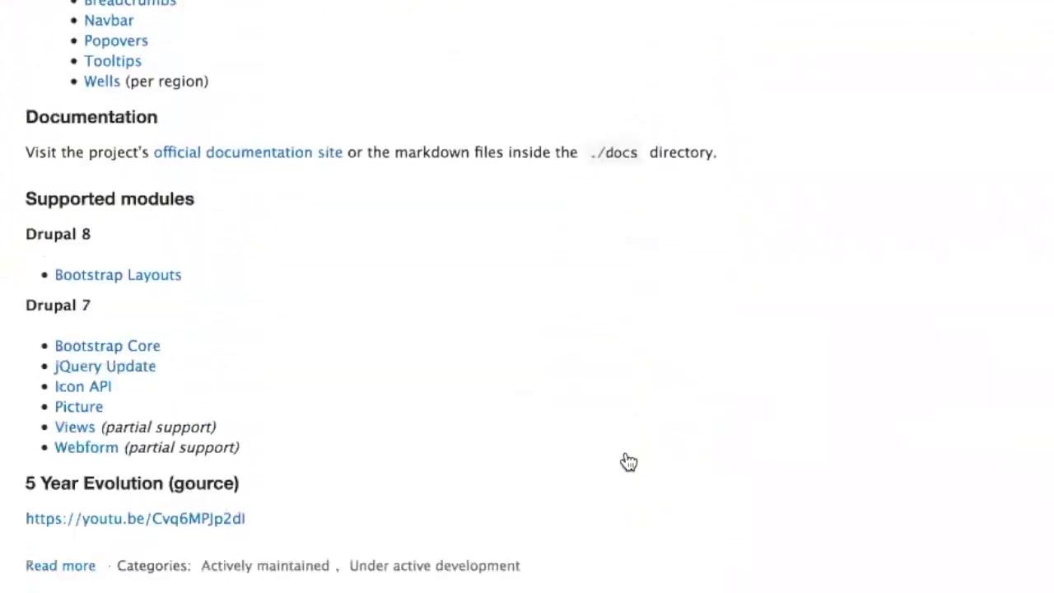
scroll(628, 462, down, 10)
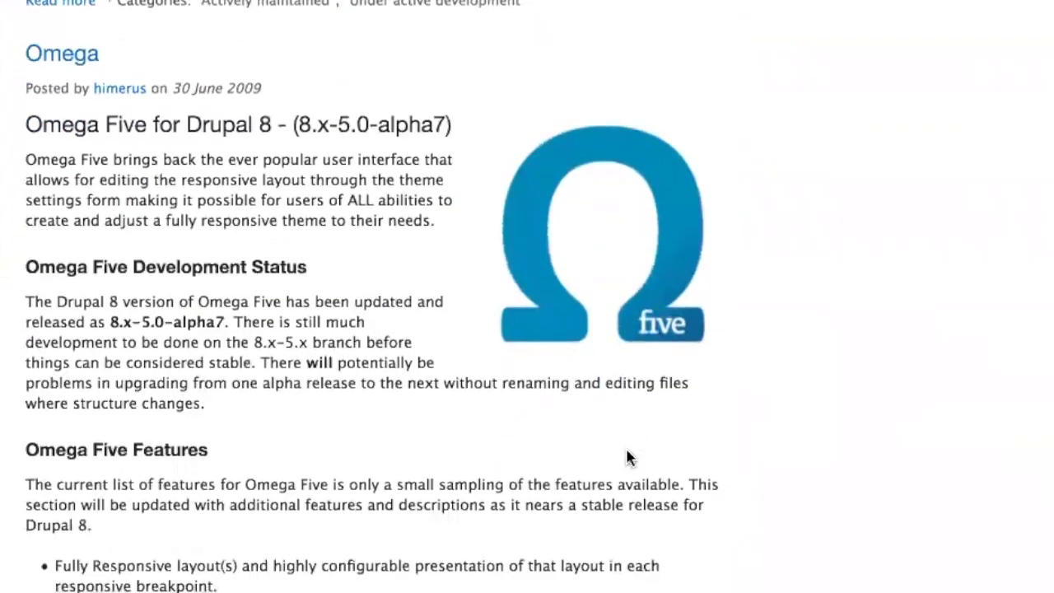
scroll(628, 459, down, 12)
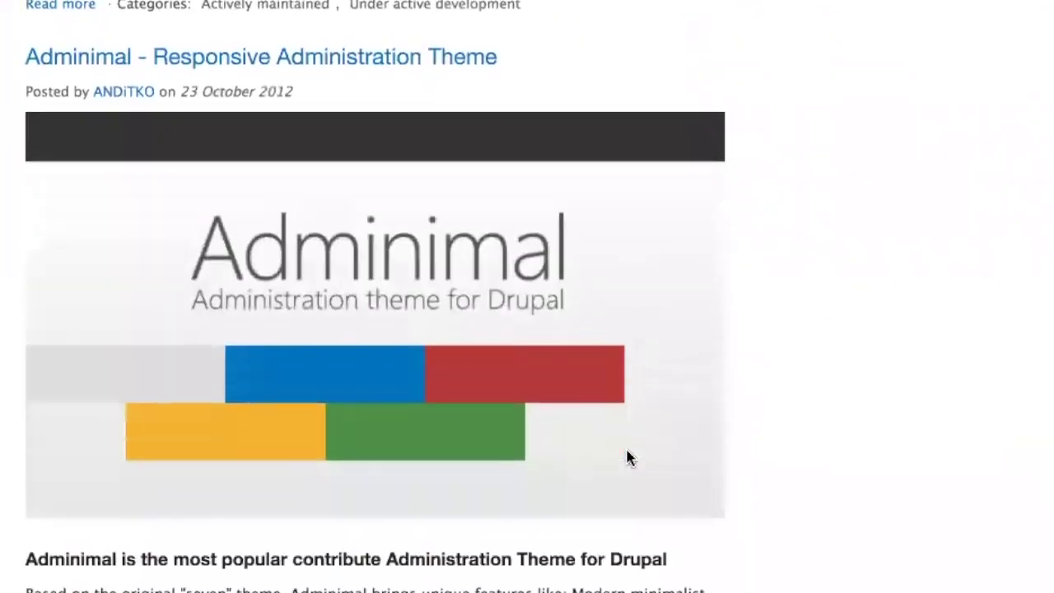
scroll(629, 459, down, 15)
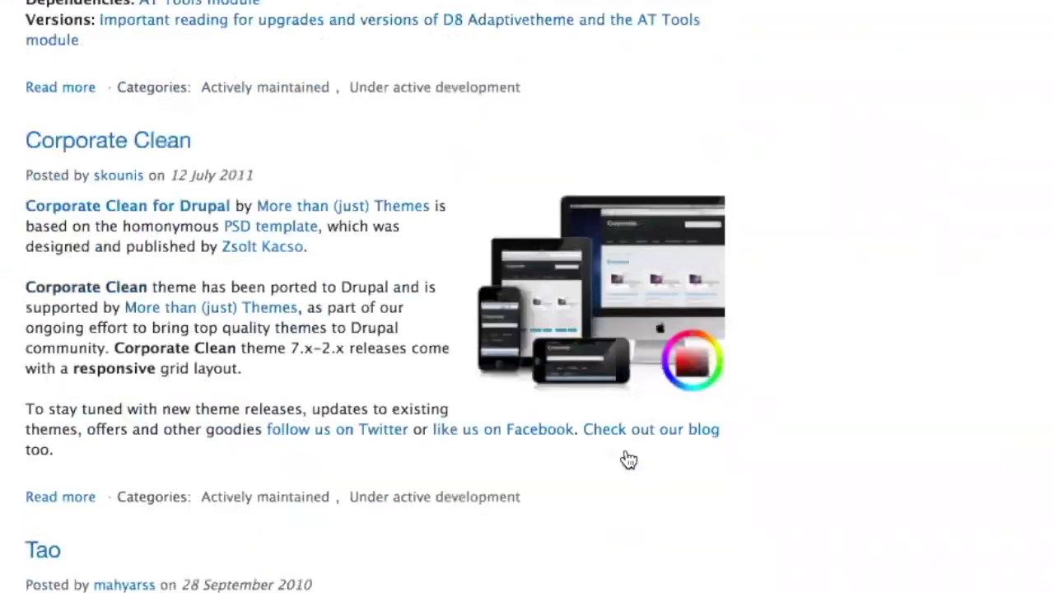
scroll(628, 459, up, 3)
scroll(626, 457, down, 2)
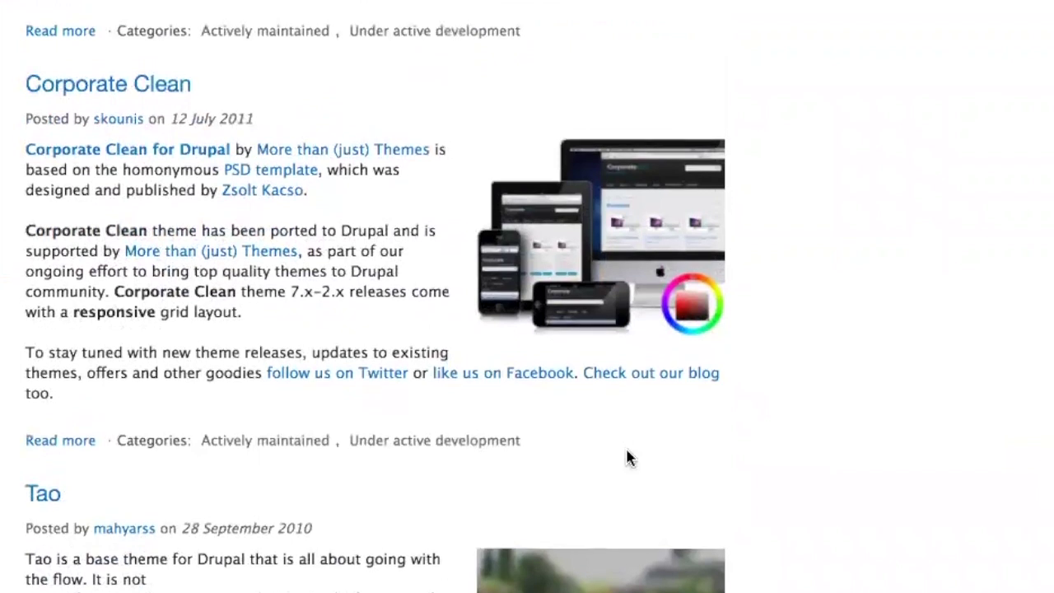
scroll(626, 458, up, 3)
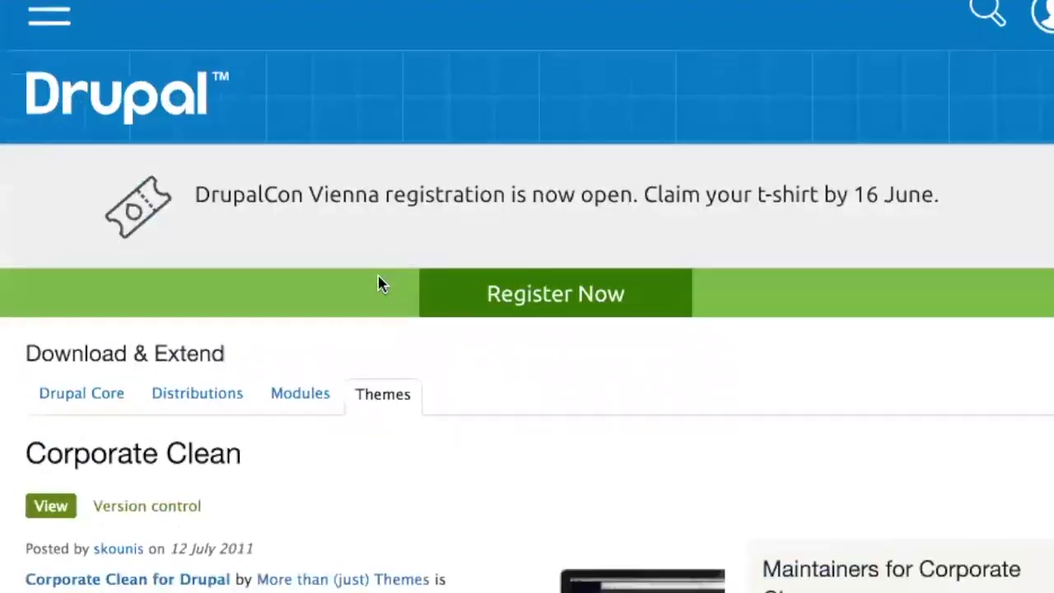
scroll(379, 282, down, 15)
scroll(379, 282, down, 20)
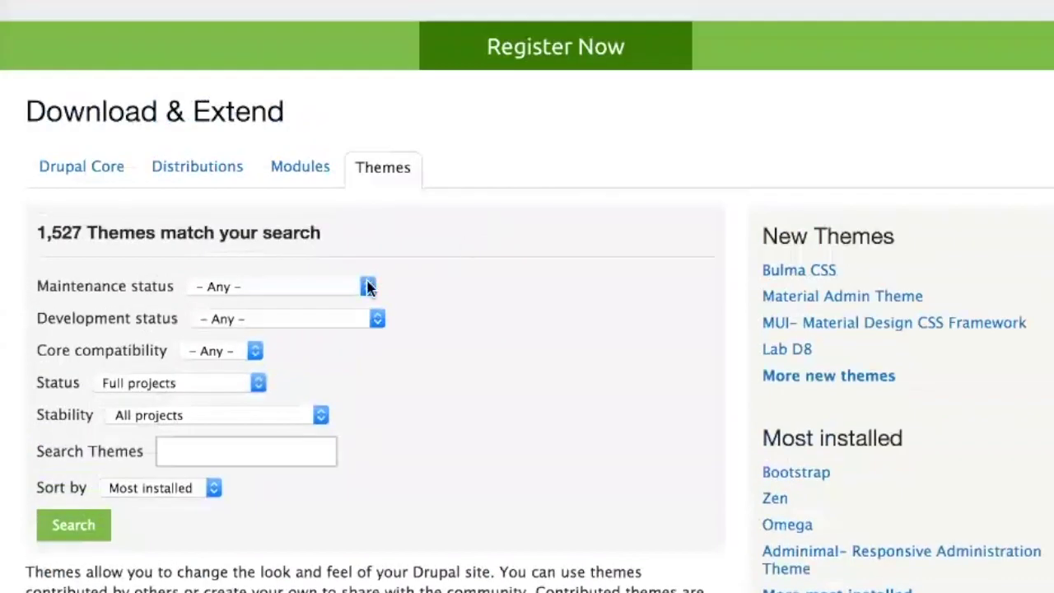
- Filter the theme search to 8.x core compatibility and review the results
click(219, 351)
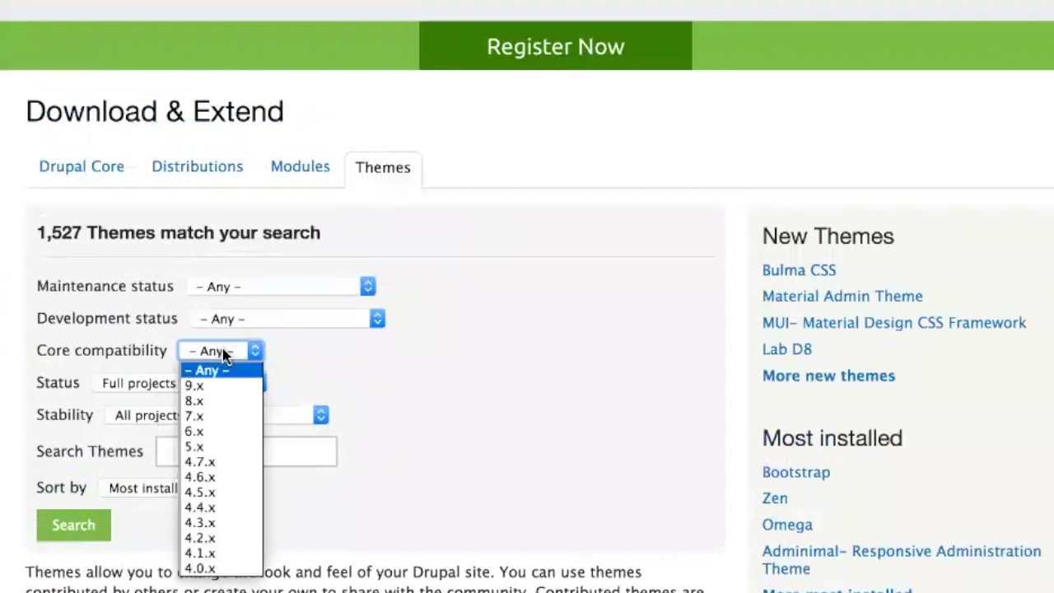
click(218, 401)
click(68, 533)
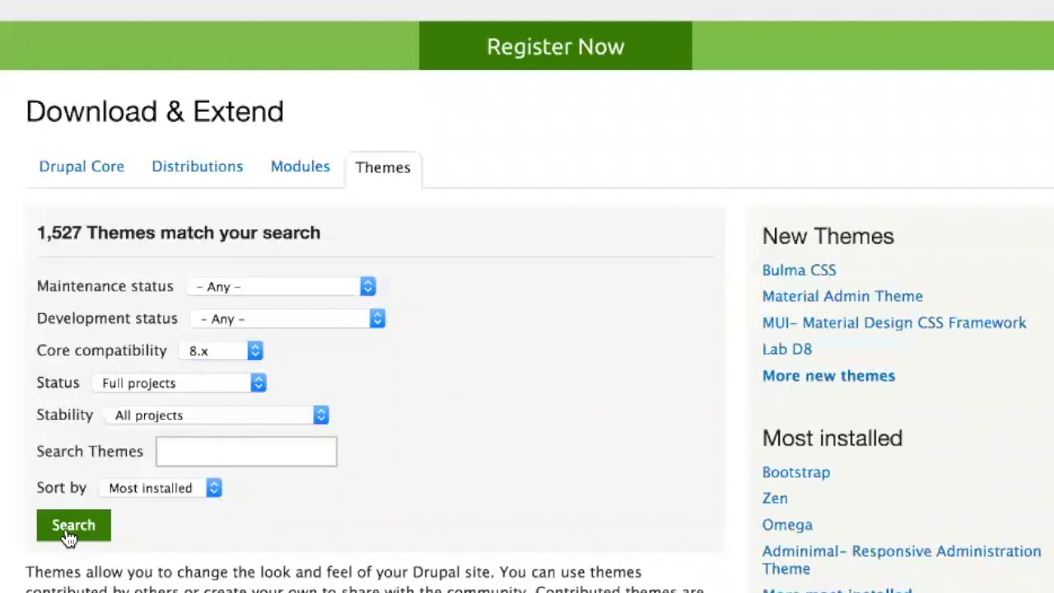
scroll(424, 483, down, 18)
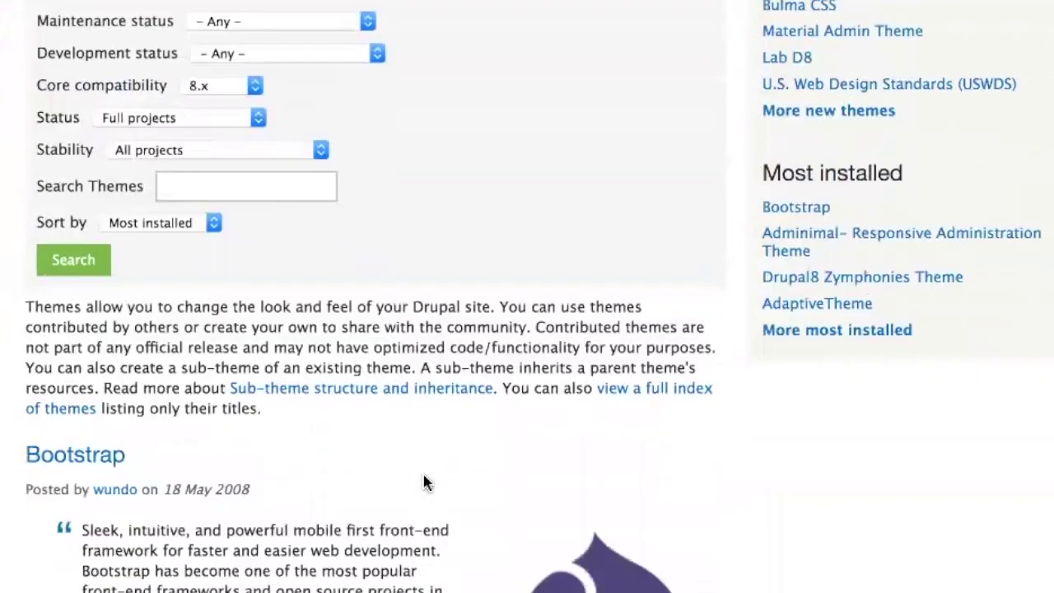
scroll(424, 483, down, 15)
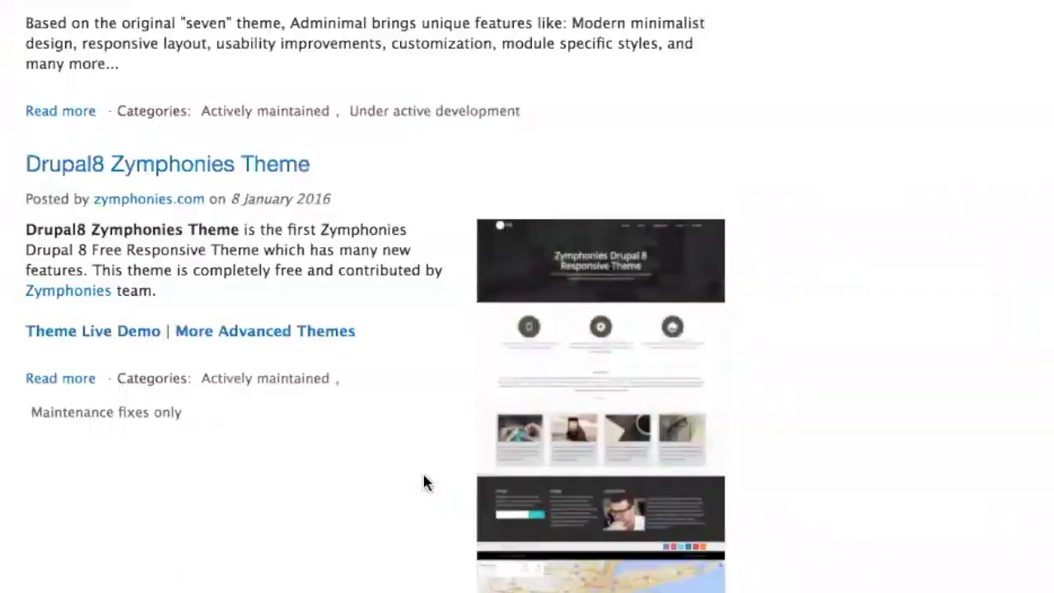
scroll(424, 482, up, 1)
scroll(423, 482, up, 1)
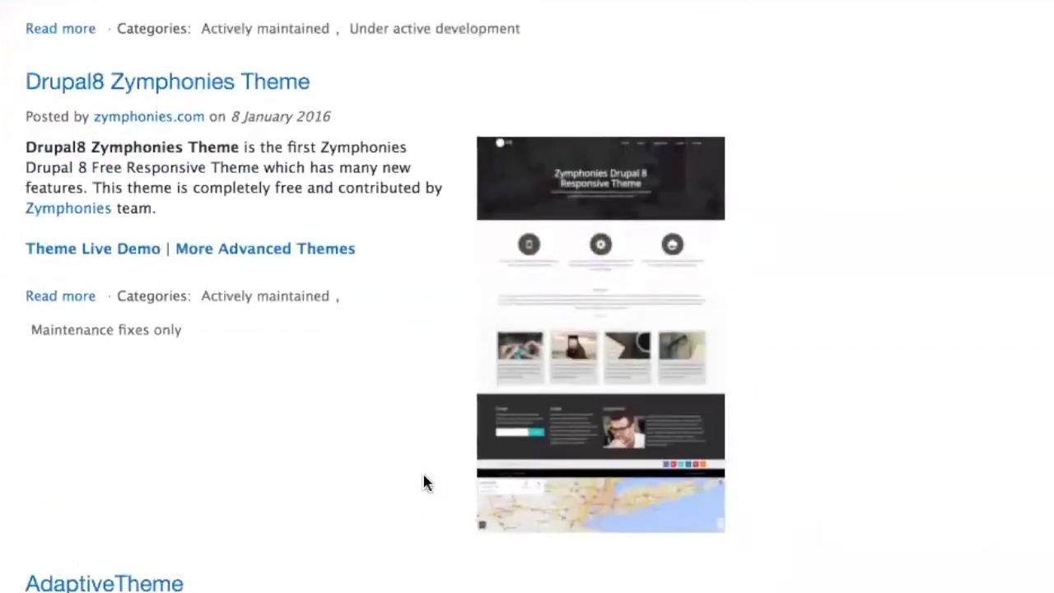
- Copy the 8.x-1.0 release link from the Drupal8 Zymphonies Theme project page
click(196, 94)
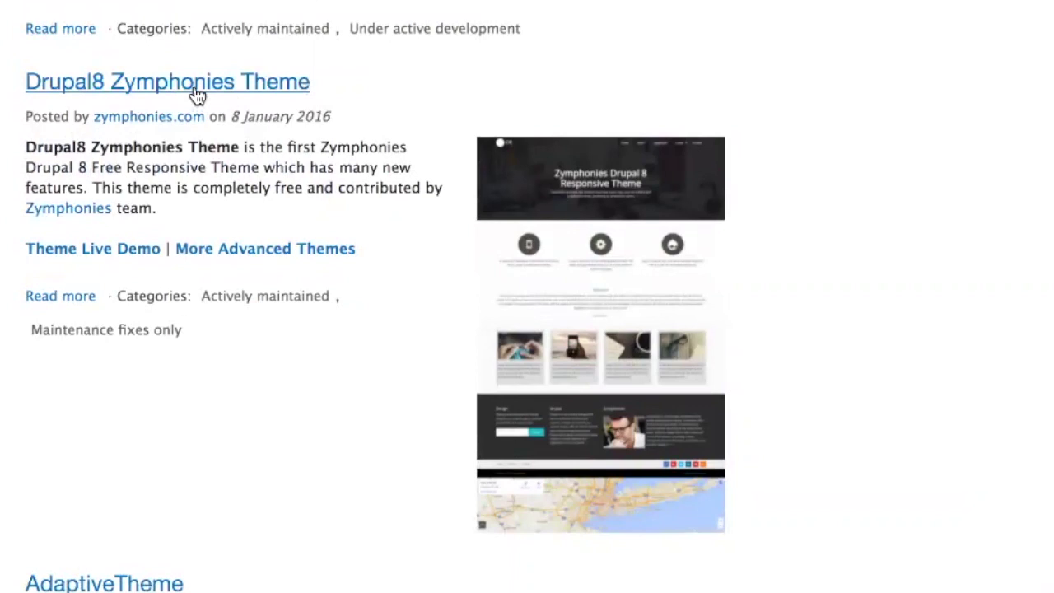
scroll(466, 452, down, 5)
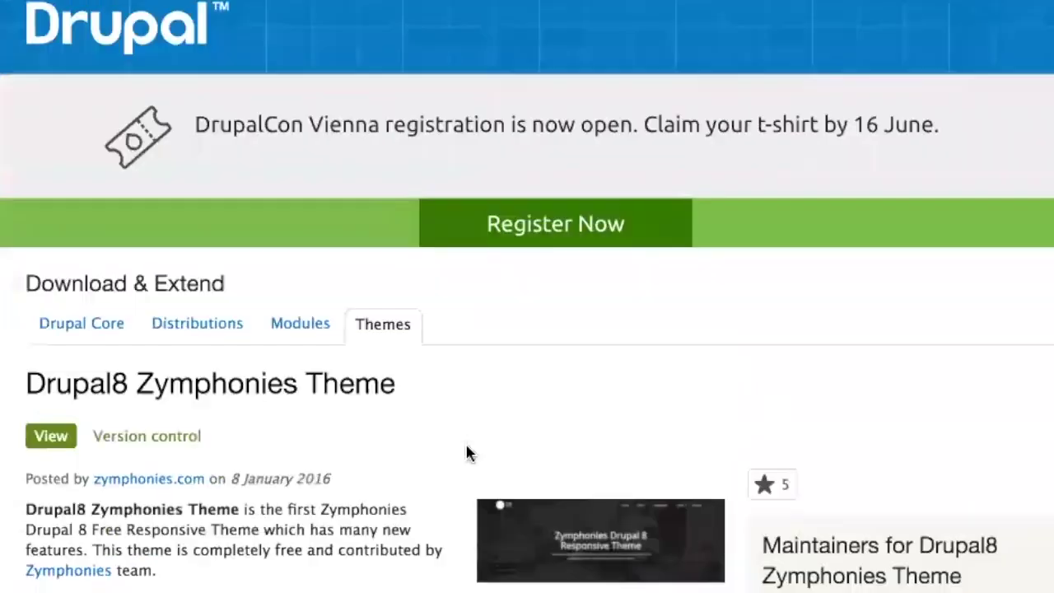
scroll(466, 452, down, 12)
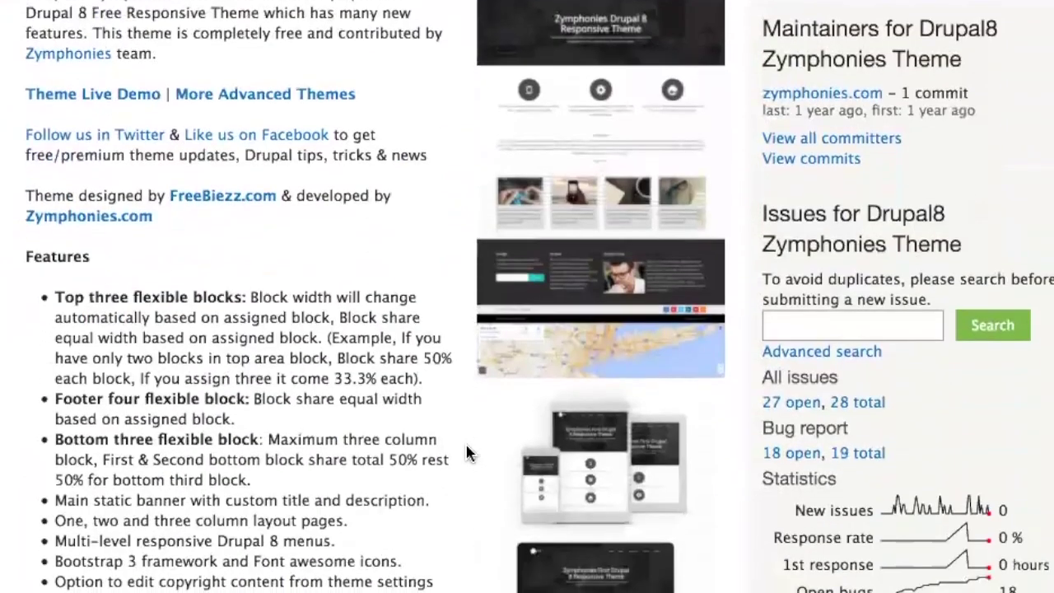
scroll(465, 452, down, 5)
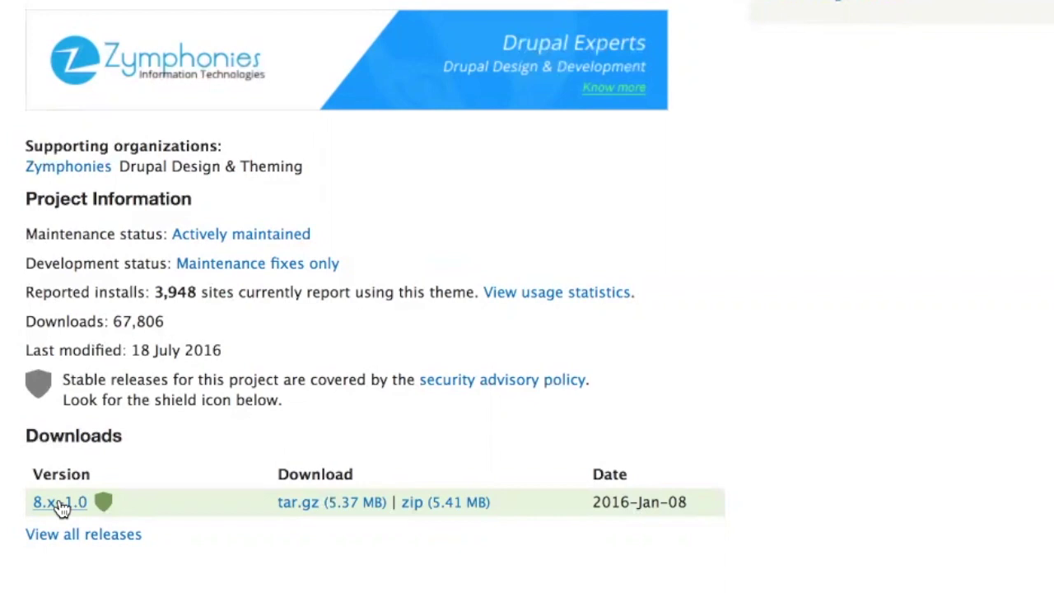
right_click(71, 509)
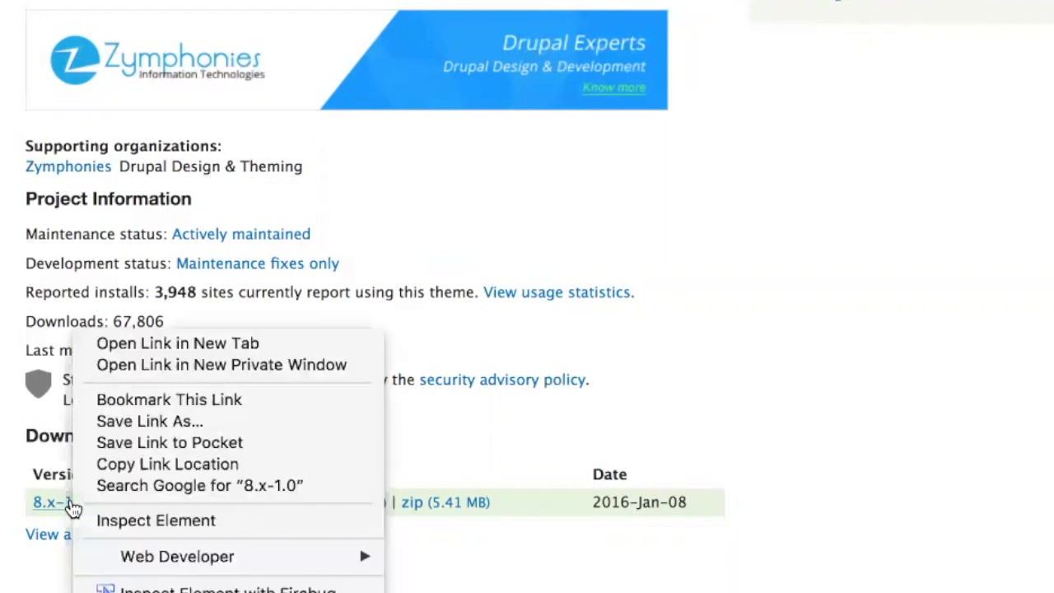
click(307, 464)
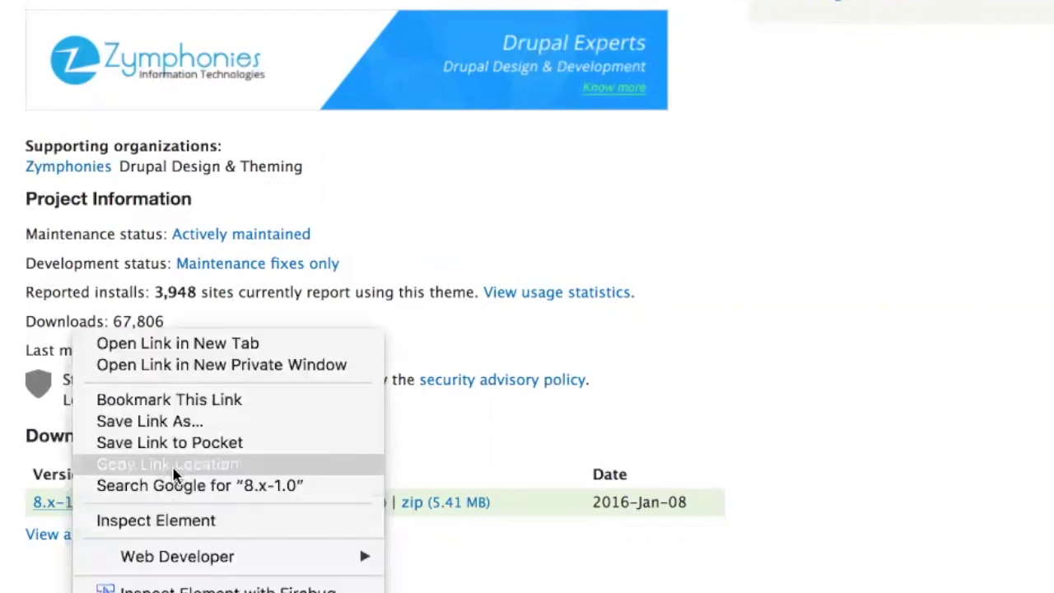
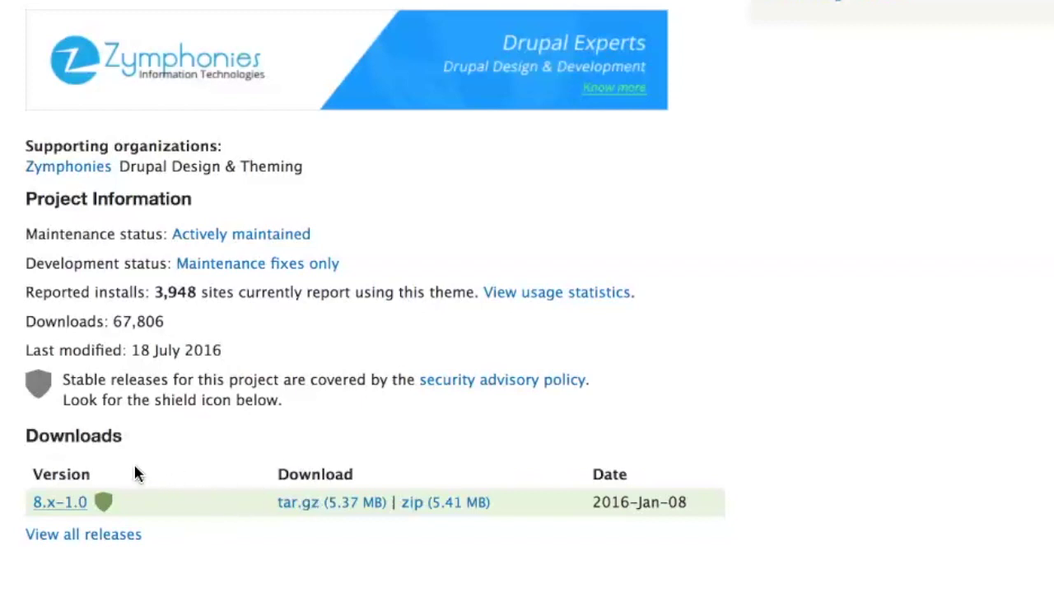
- Copy the link address of the Zymphonies theme's 8.x-1.0 release on Drupal.org
right_click(74, 505)
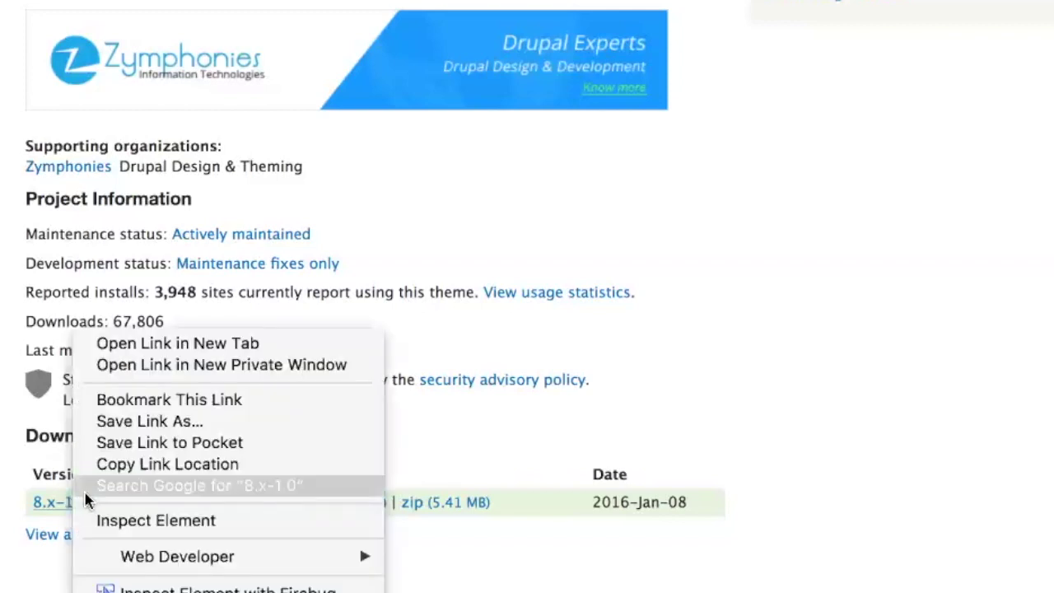
click(146, 471)
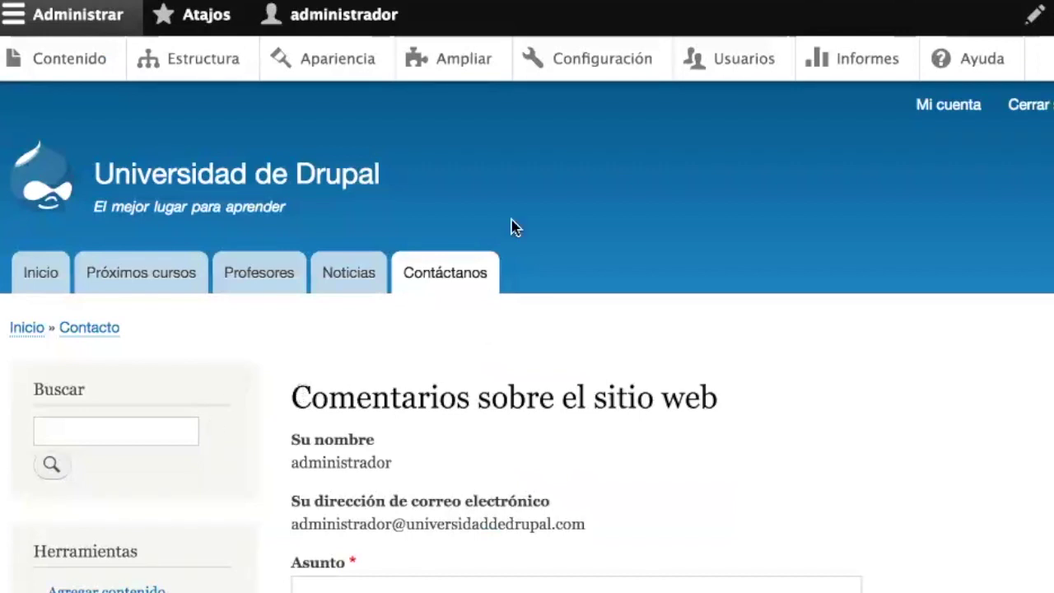
- Submit the Zymphonies 8.x-1.0 release link in Extend's install-new-module URL form
click(470, 64)
click(137, 366)
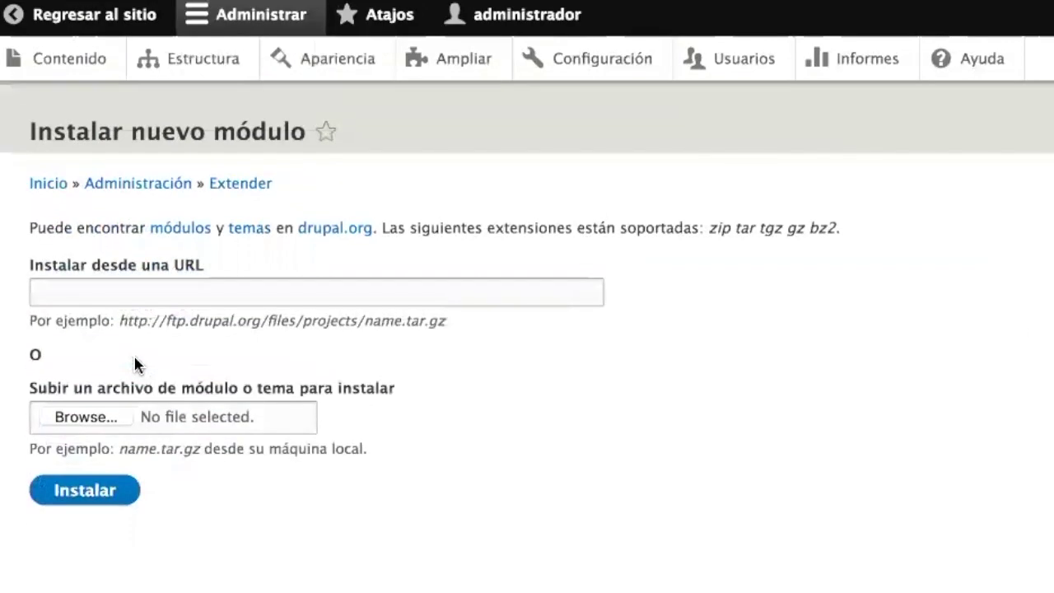
click(282, 300)
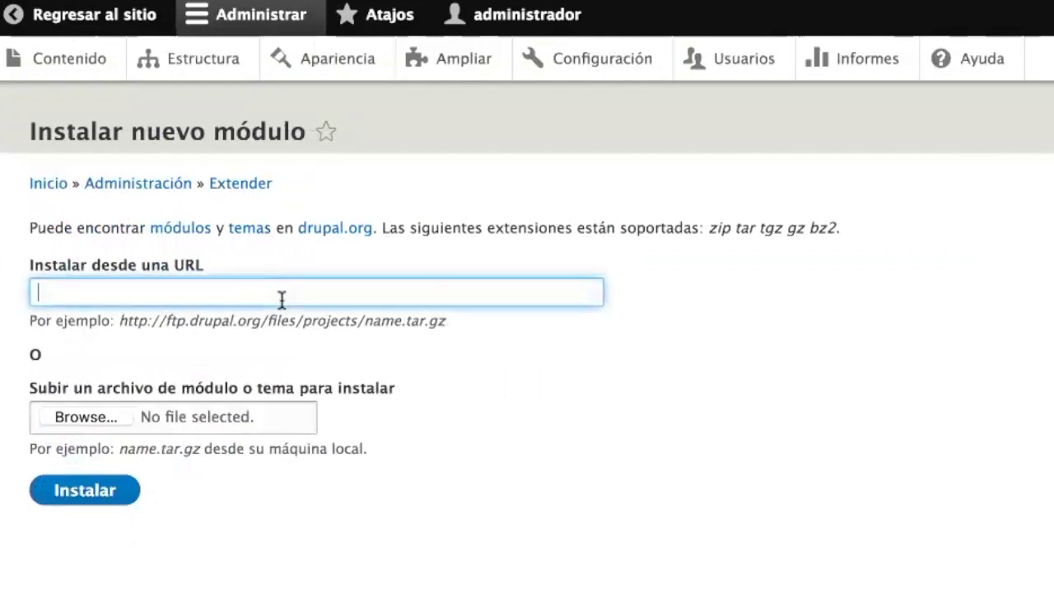
key(ctrl+v)
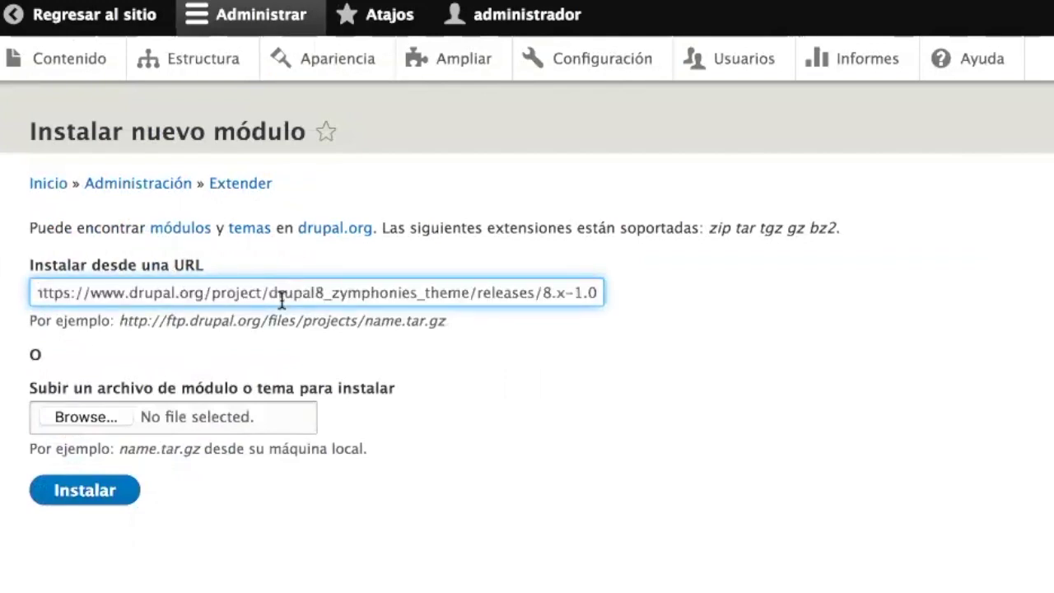
click(108, 490)
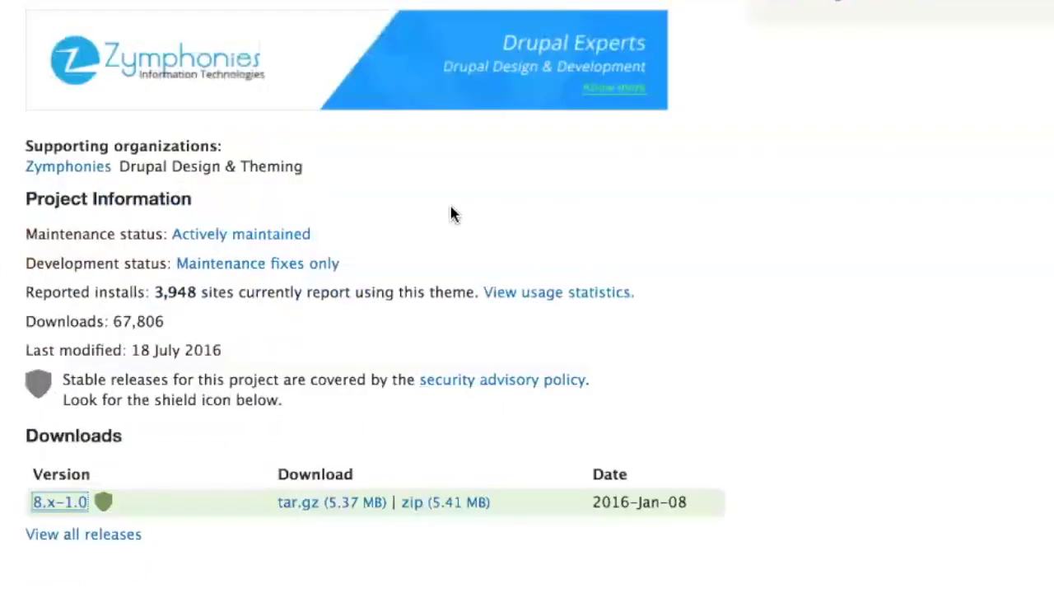
- Open the MAYO theme's Drupal.org page and copy its 8.x-1.3 release link
click(250, 179)
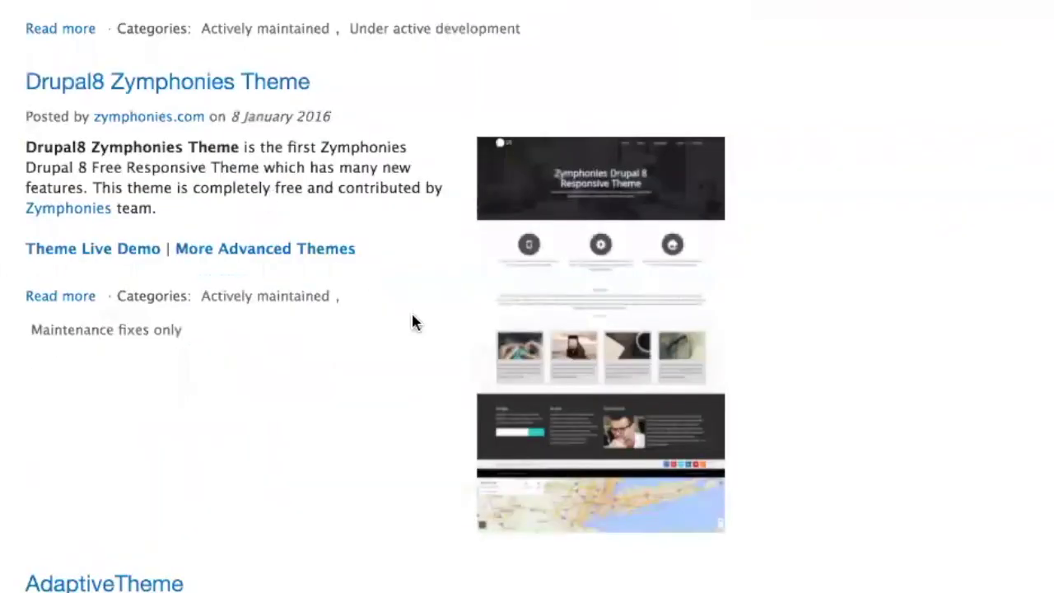
scroll(412, 321, down, 5)
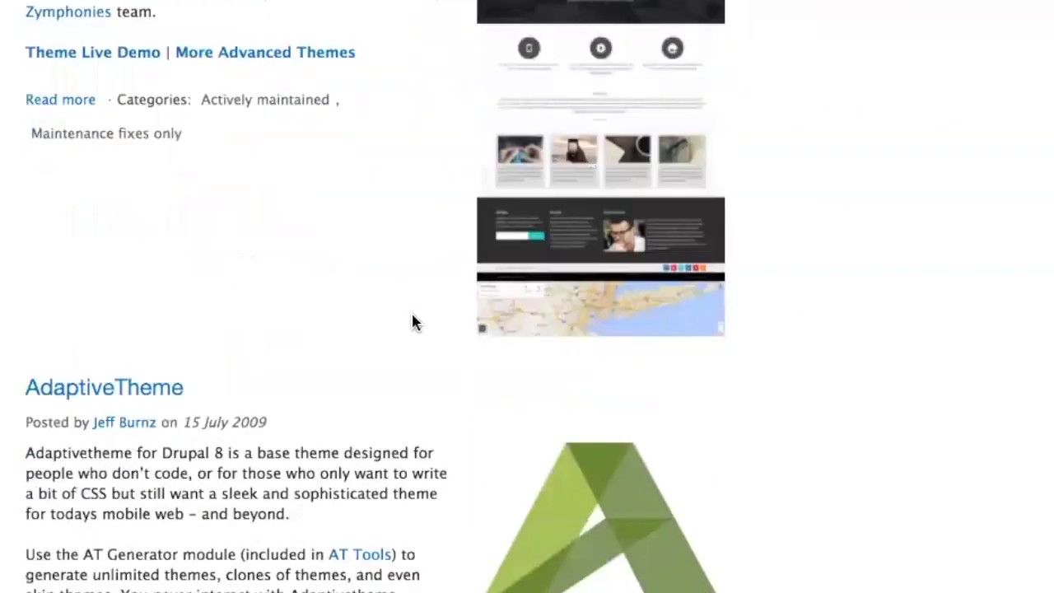
scroll(412, 314, down, 10)
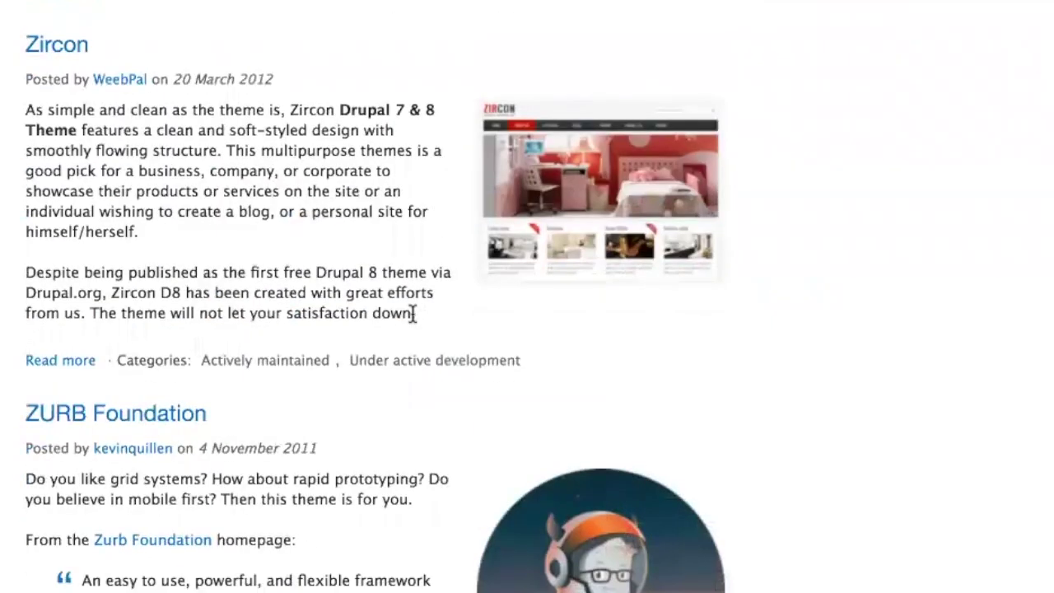
scroll(413, 314, down, 10)
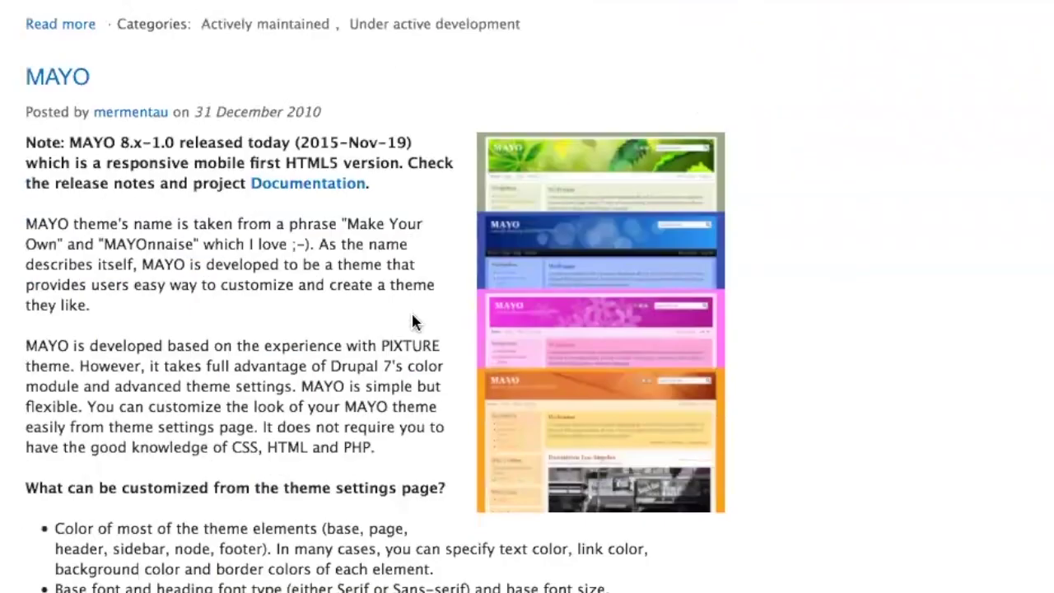
click(66, 89)
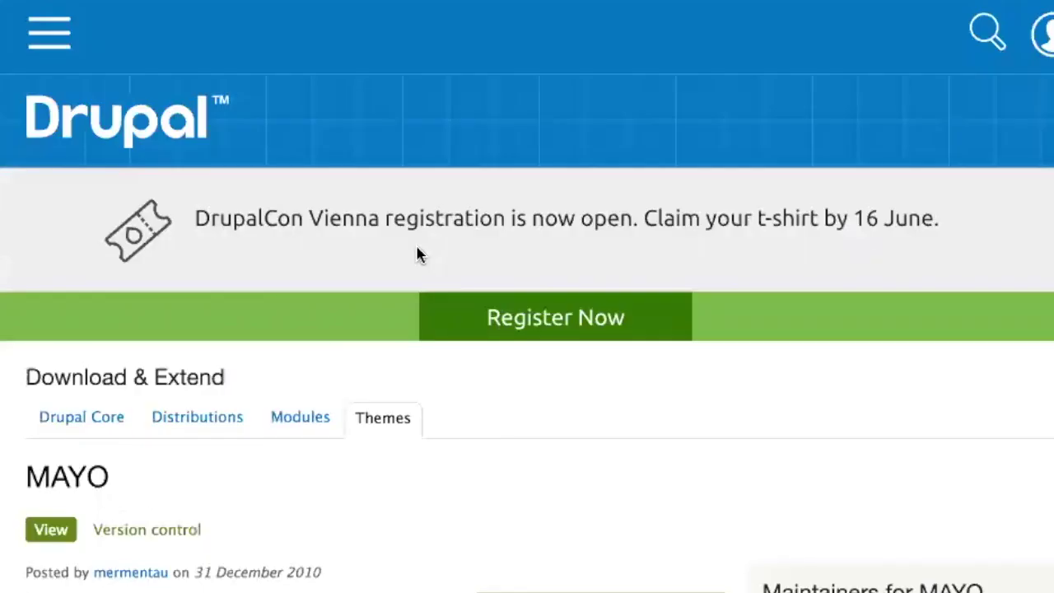
scroll(416, 244, down, 20)
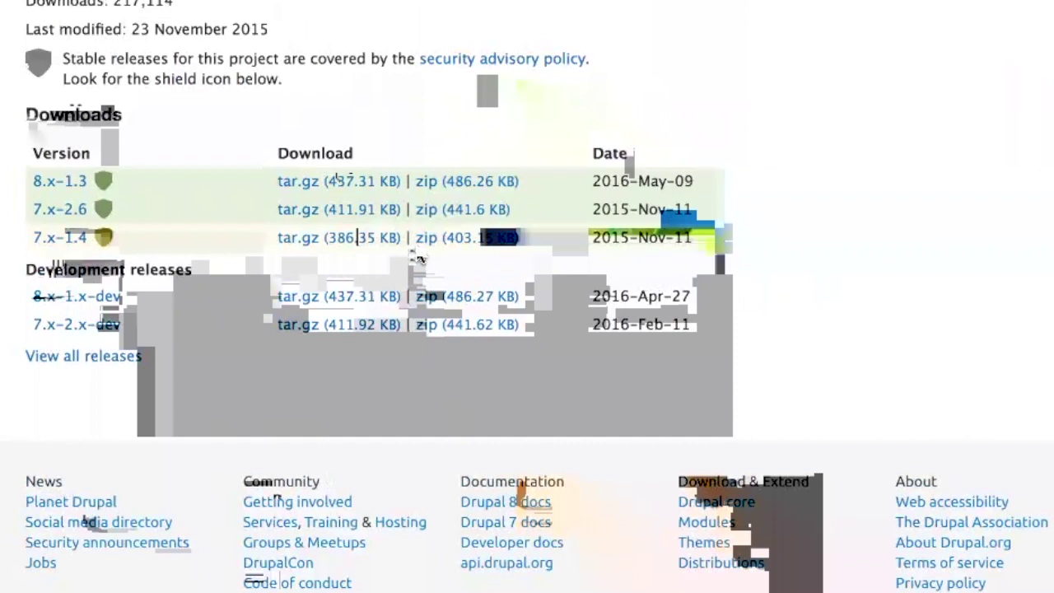
right_click(58, 181)
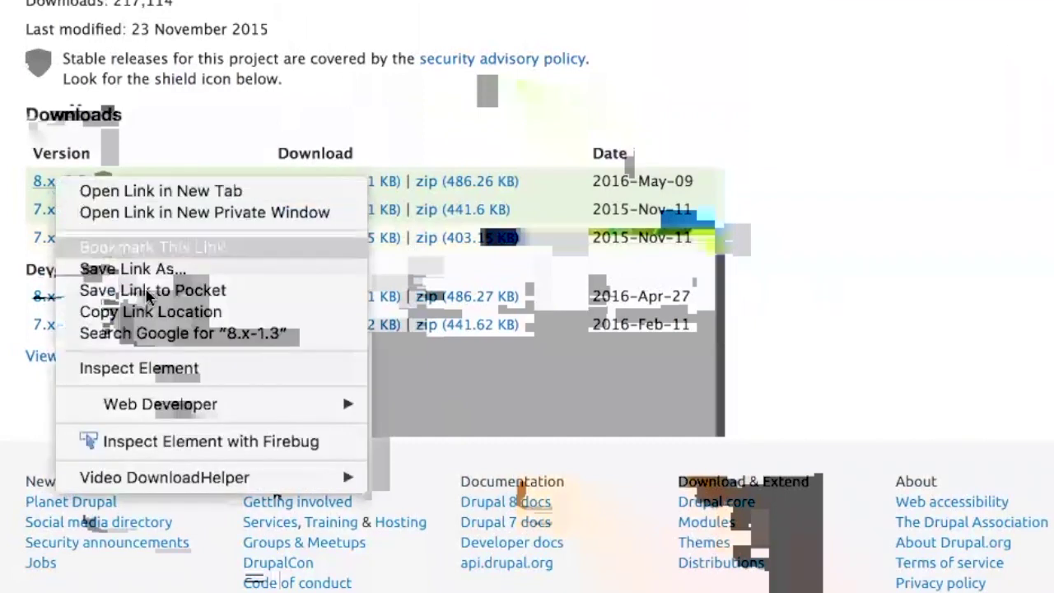
click(160, 312)
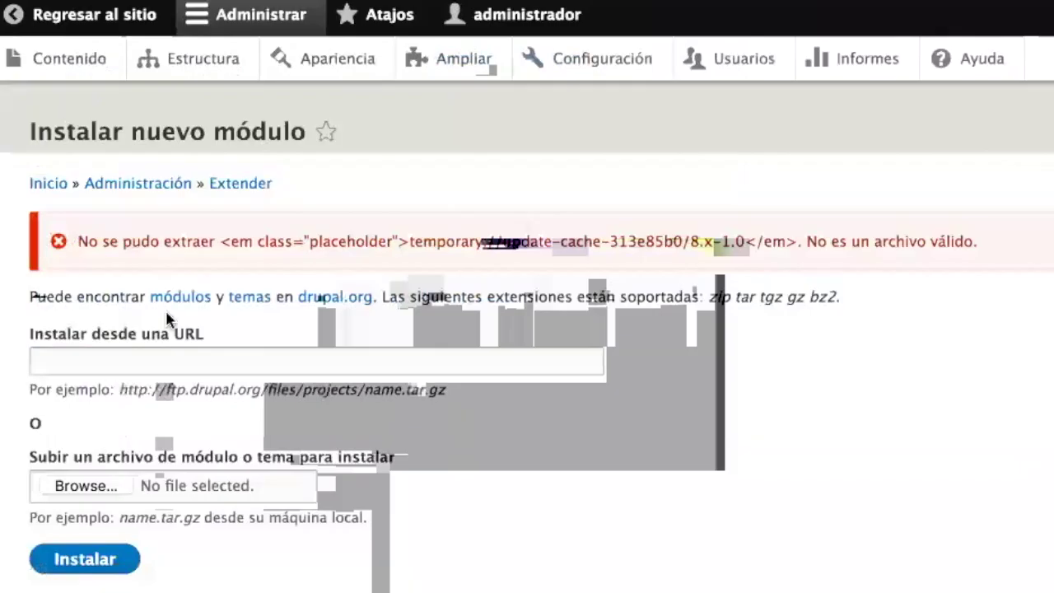
- Submit the MAYO 8.x-1.3 release link in Drupal's install-from-URL form
click(179, 349)
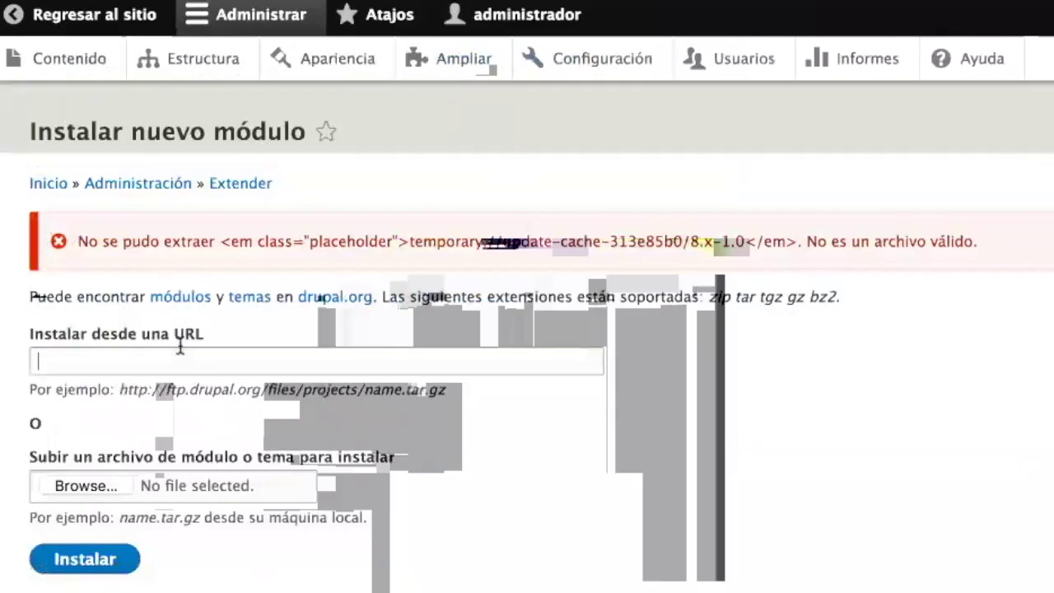
key(ctrl+v)
click(99, 566)
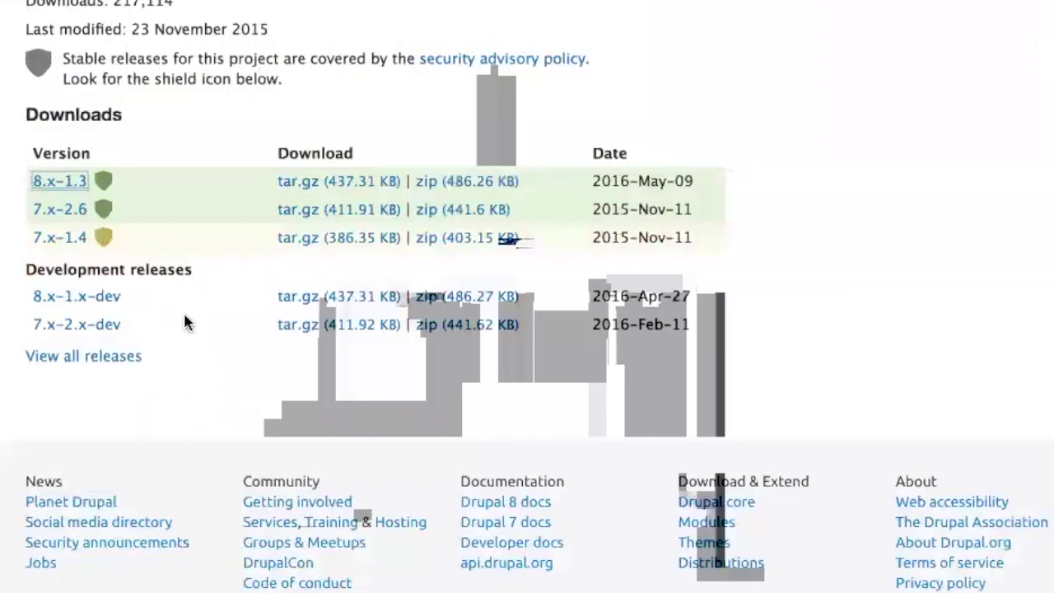
- Open the MAYO 8.x-1.3 release page and copy its tar.gz download link
click(65, 188)
scroll(343, 309, down, 2)
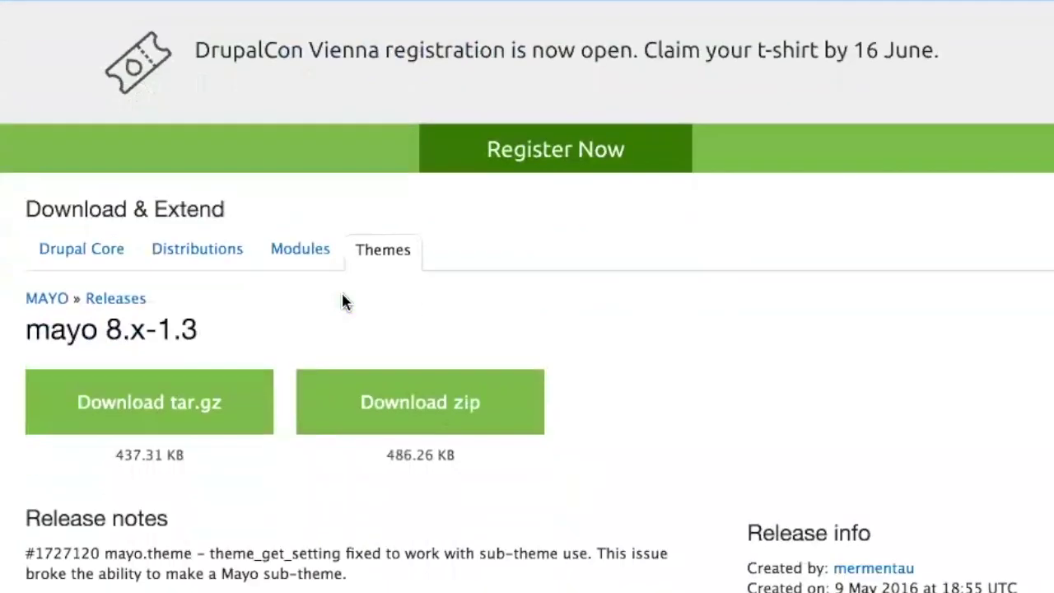
scroll(342, 302, down, 6)
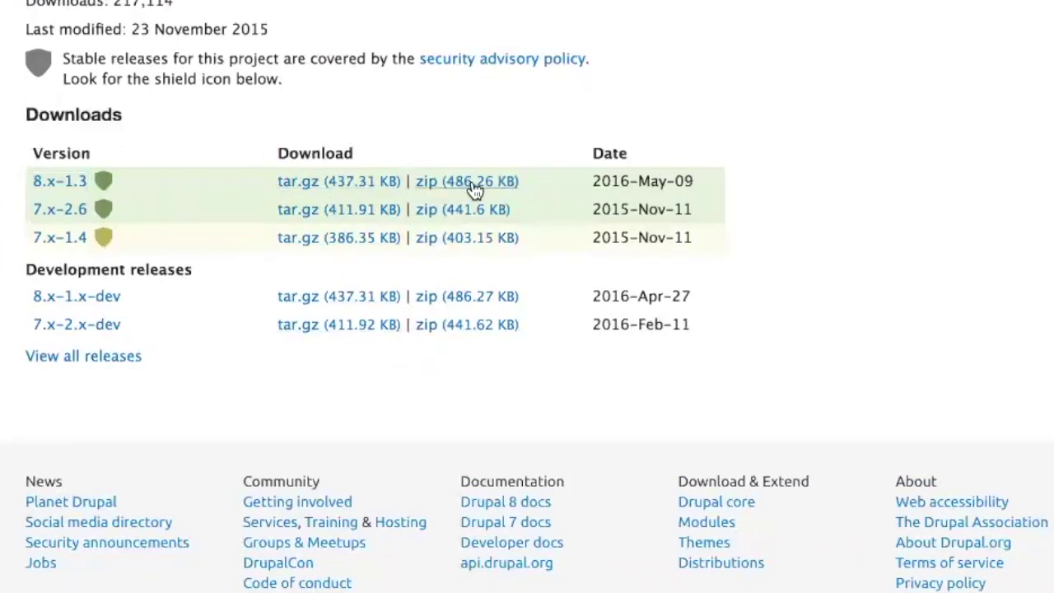
right_click(438, 191)
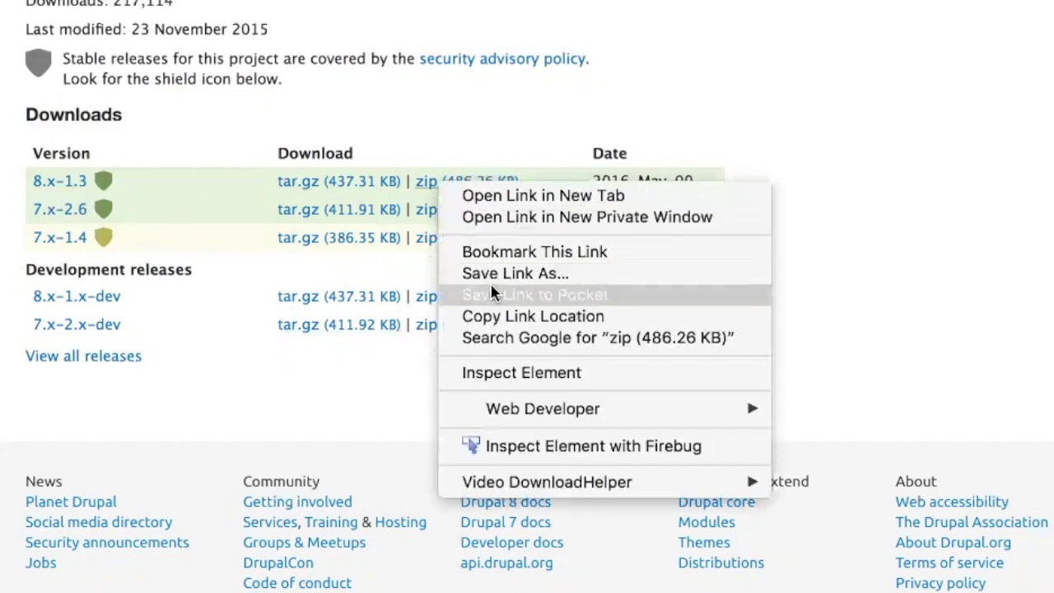
click(512, 318)
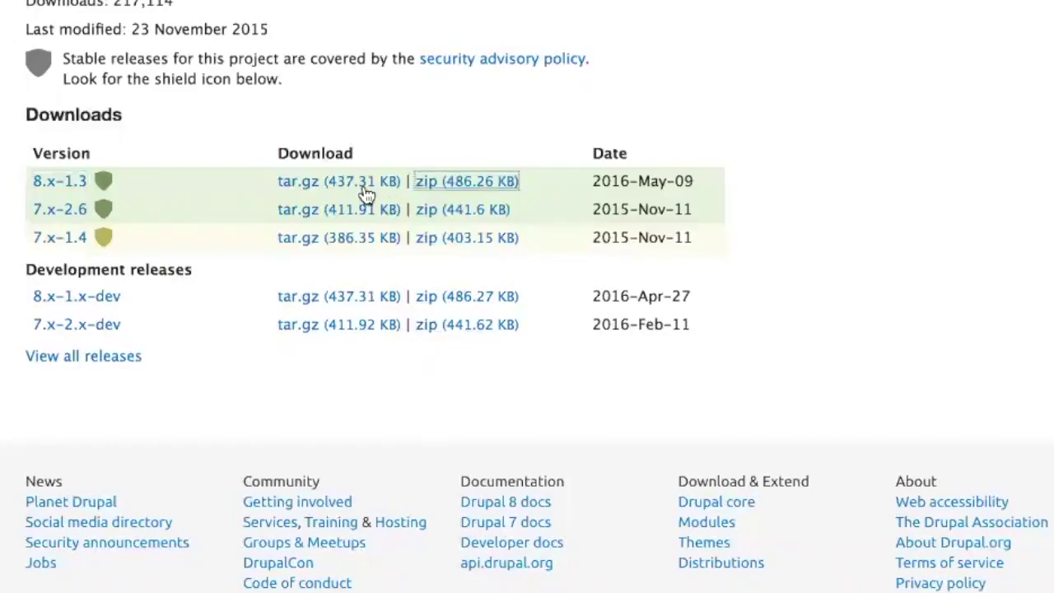
right_click(356, 190)
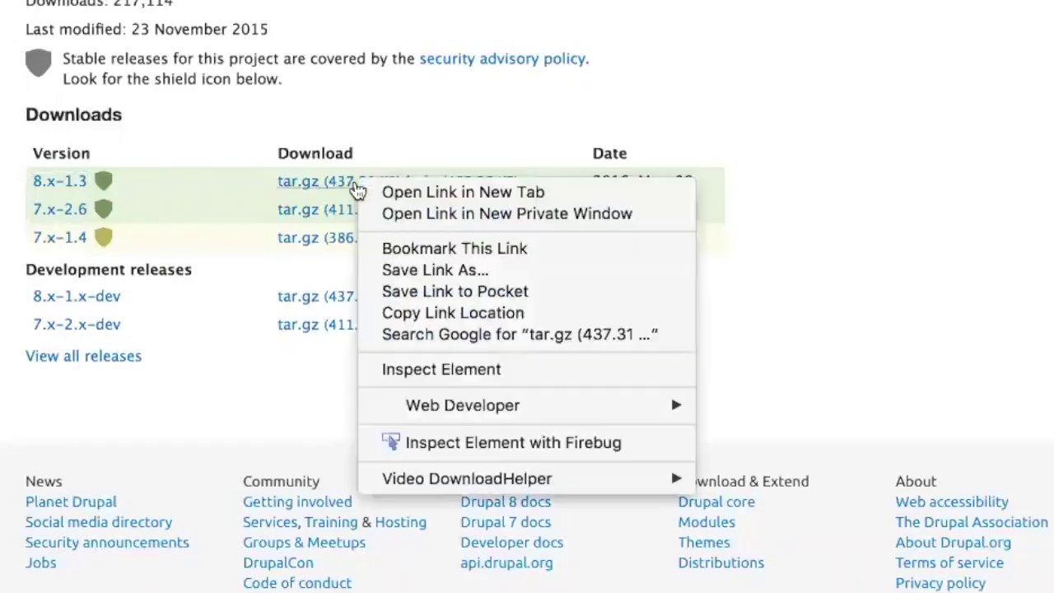
click(428, 313)
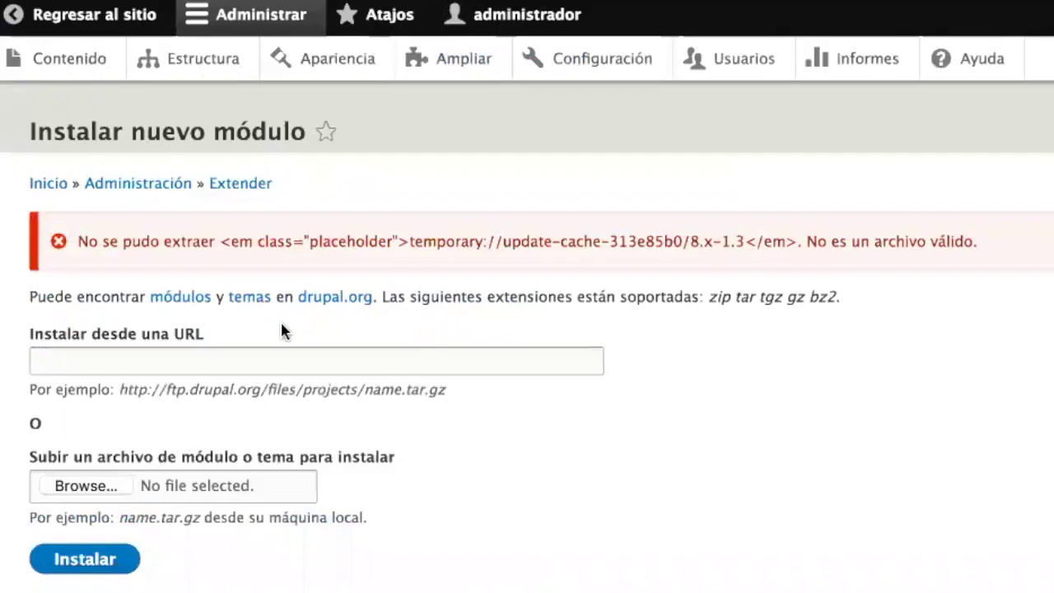
- Install the theme from the MAYO 8.x-1.3 tar.gz URL
click(268, 360)
key(ctrl+v)
click(98, 568)
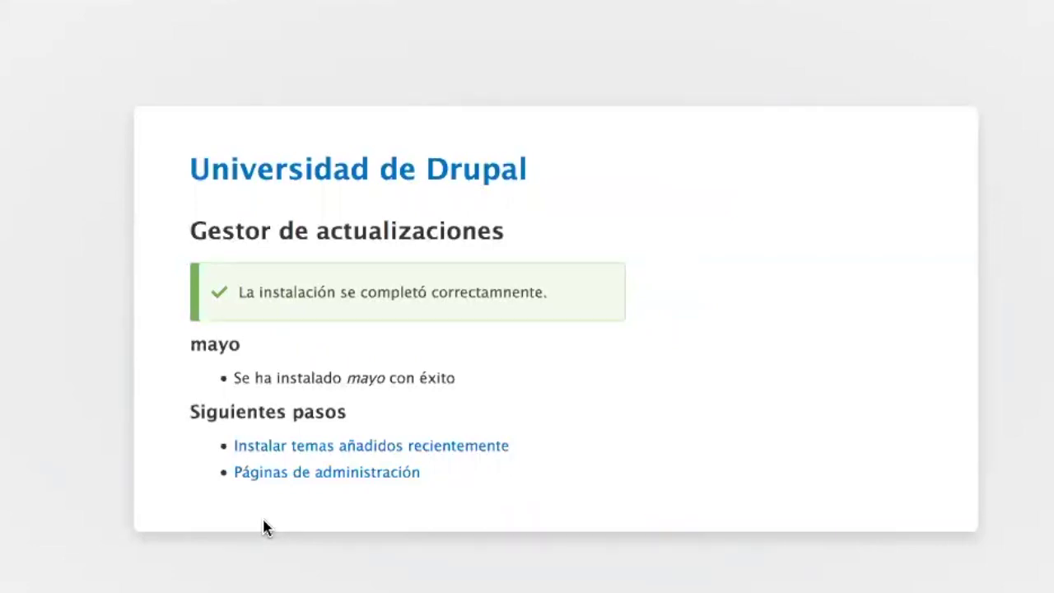
- Continue to the Apariencia page to enable the newly added themes
click(366, 458)
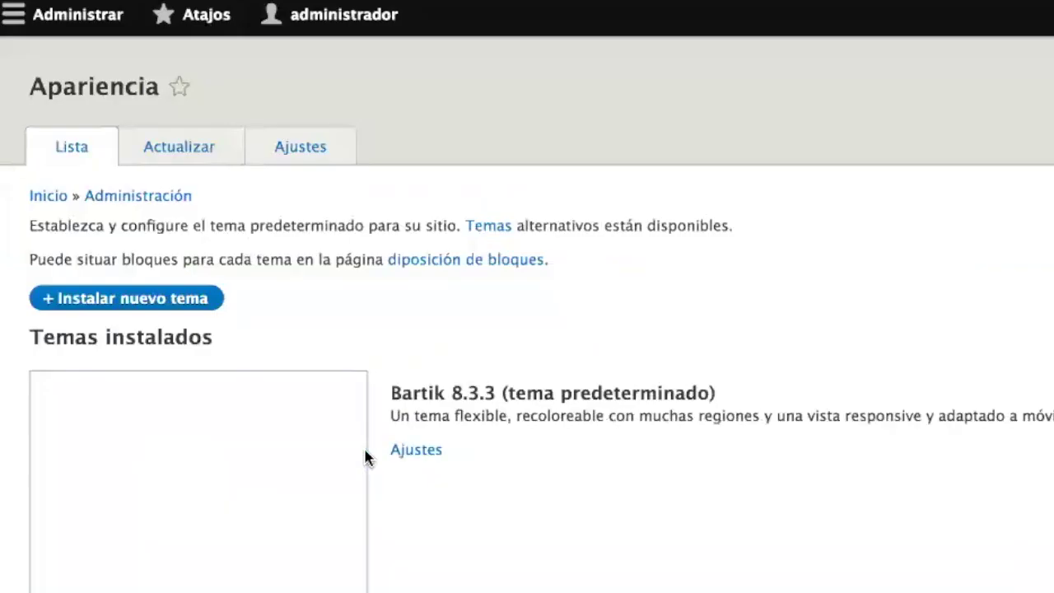
- Install Mayo 8.x-1.3 from the uninstalled themes list and make it the default
scroll(485, 459, down, 10)
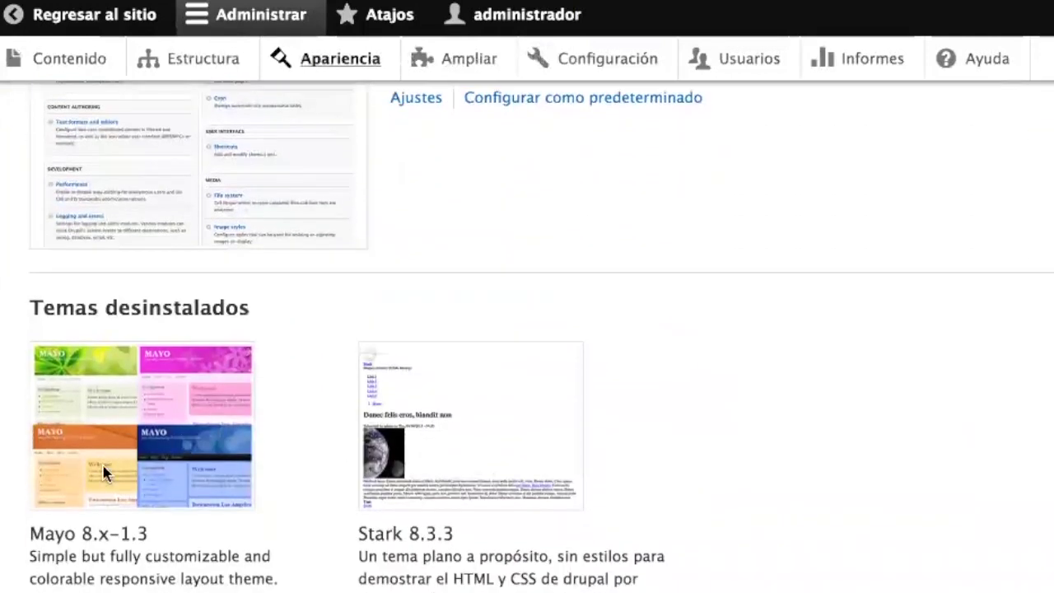
scroll(104, 471, down, 4)
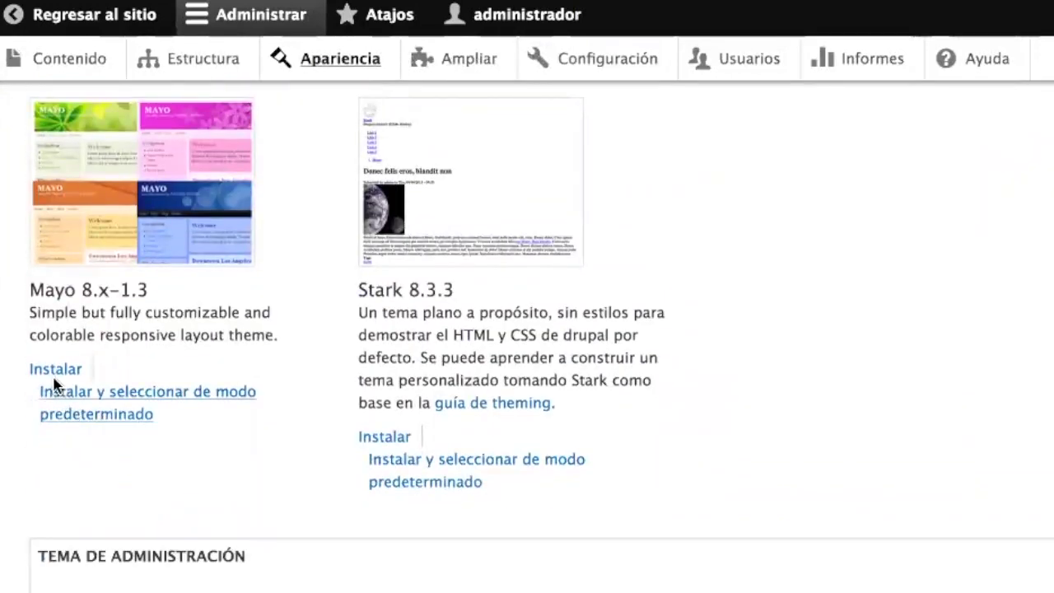
click(144, 406)
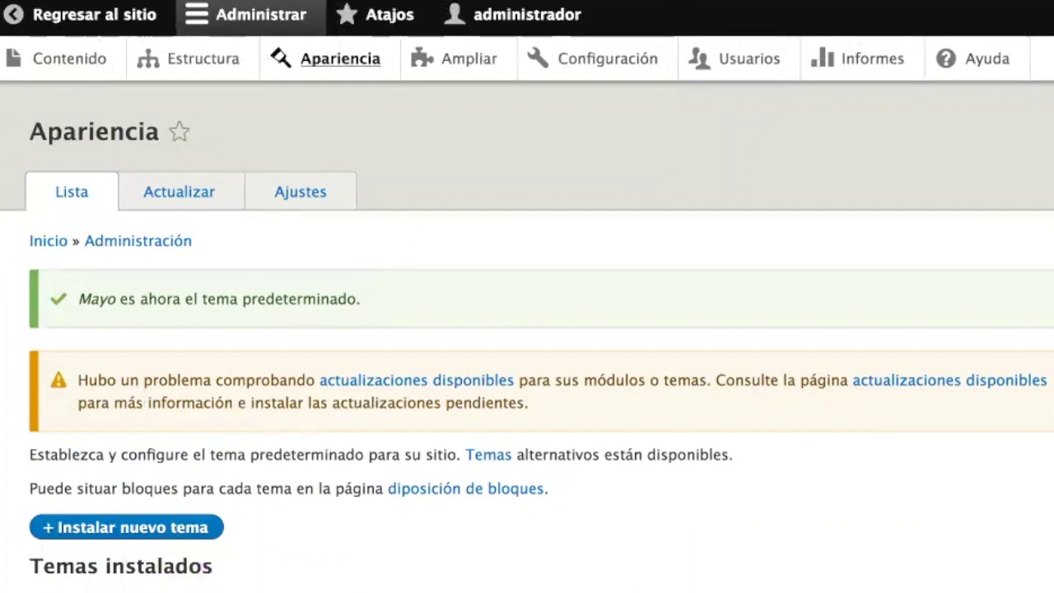
scroll(571, 570, down, 5)
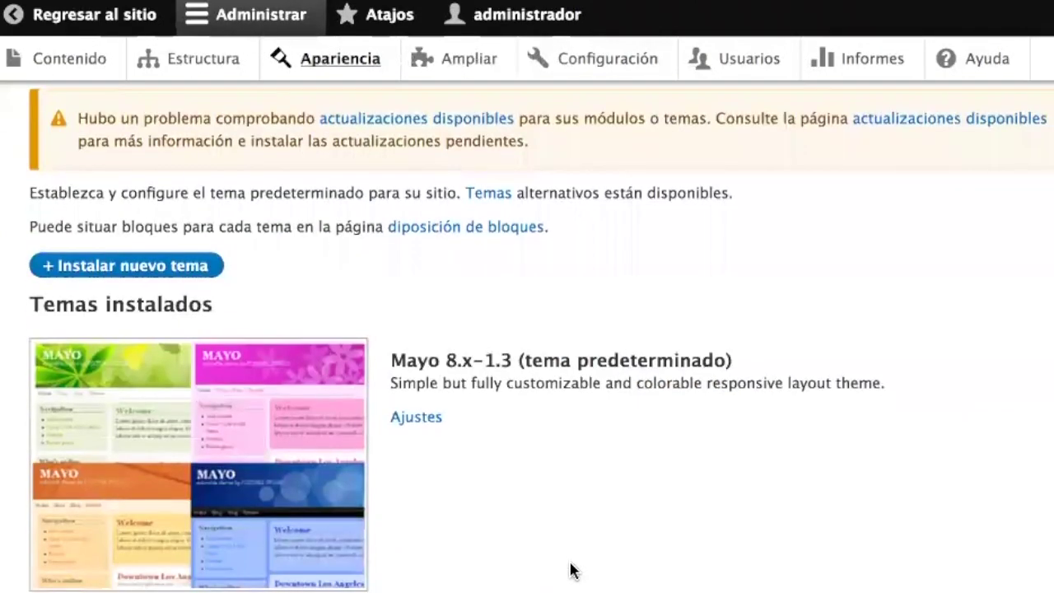
- Choose the Blue Sky colour set in Mayo's theme settings and save the configuration
click(424, 424)
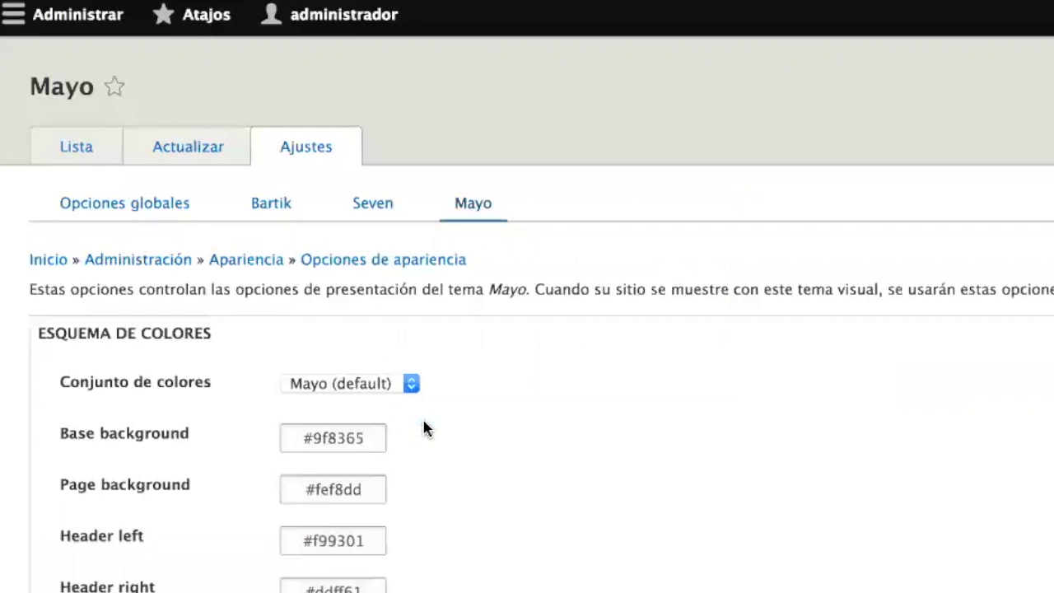
scroll(423, 425, down, 4)
scroll(424, 427, down, 10)
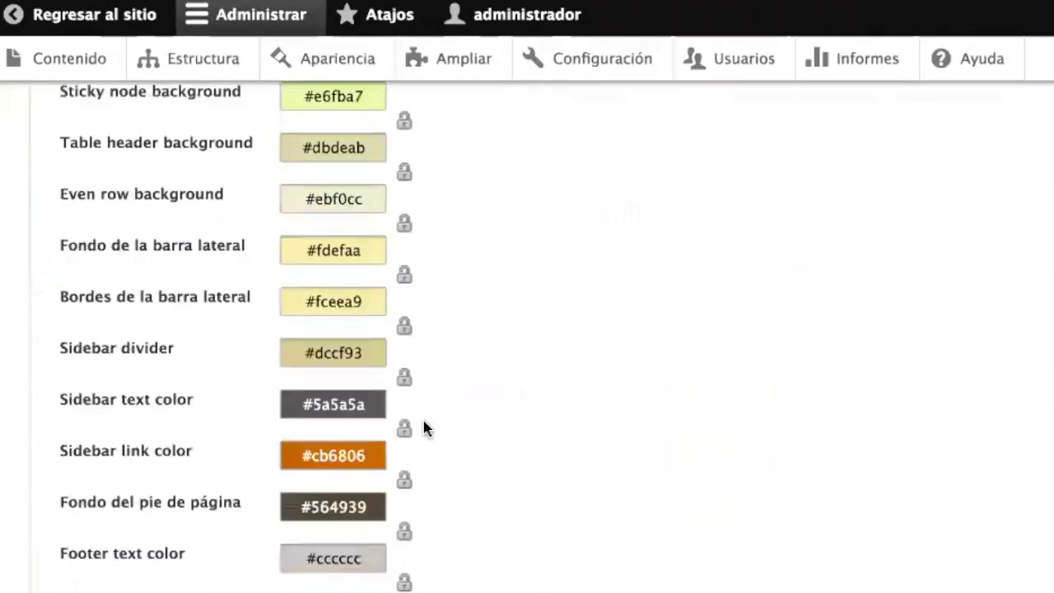
scroll(424, 426, up, 1)
scroll(425, 426, down, 15)
scroll(424, 426, up, 12)
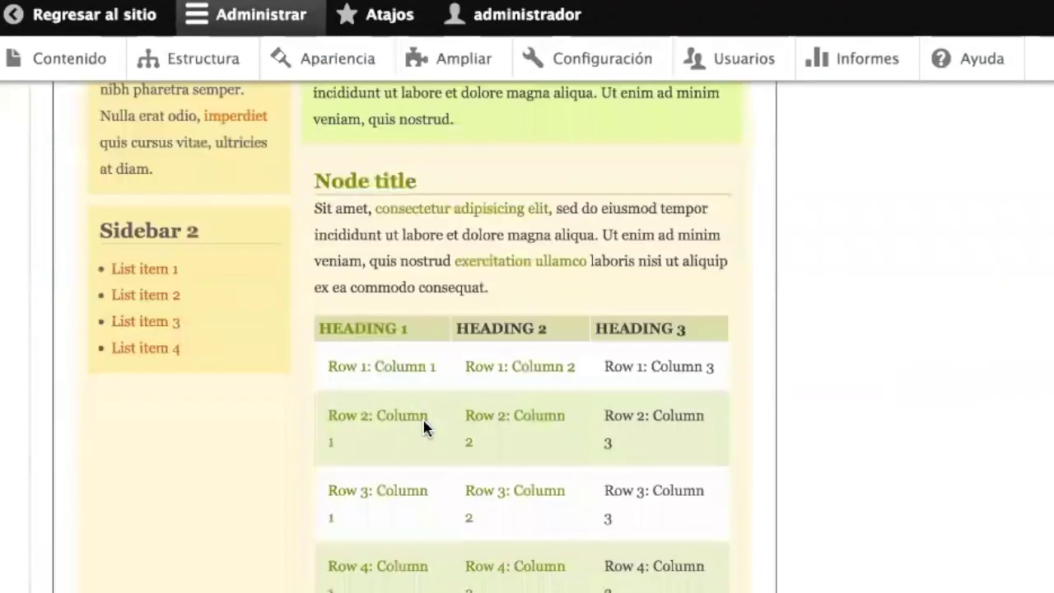
scroll(425, 429, up, 12)
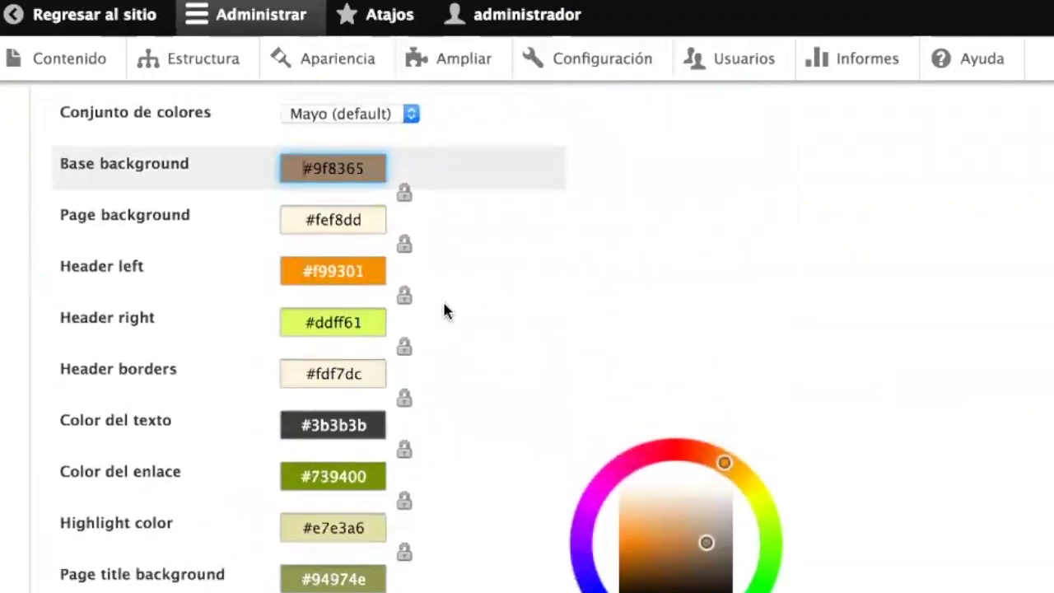
scroll(445, 306, down, 20)
scroll(445, 309, up, 20)
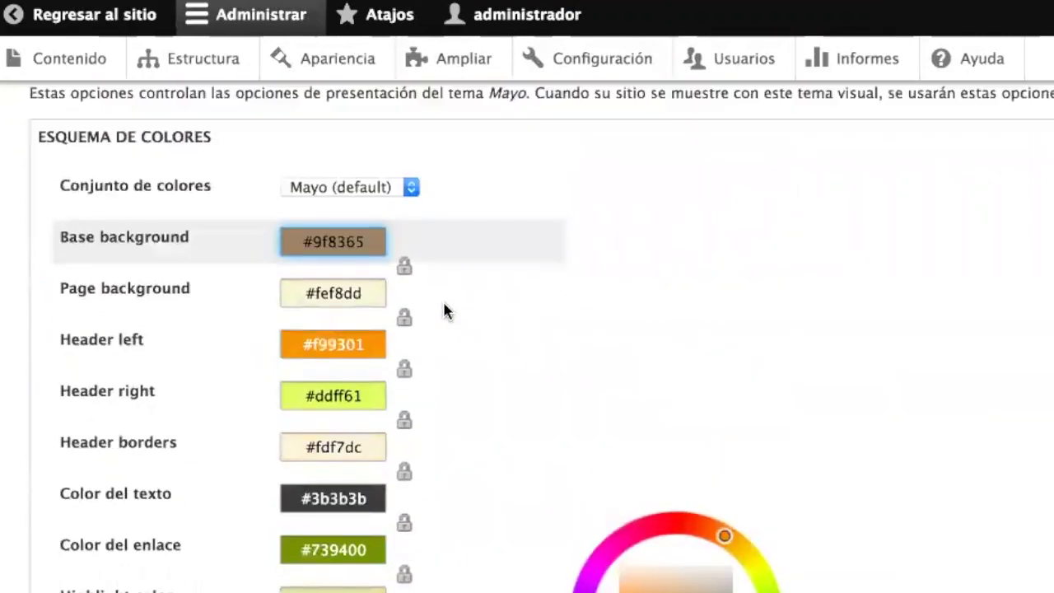
click(376, 243)
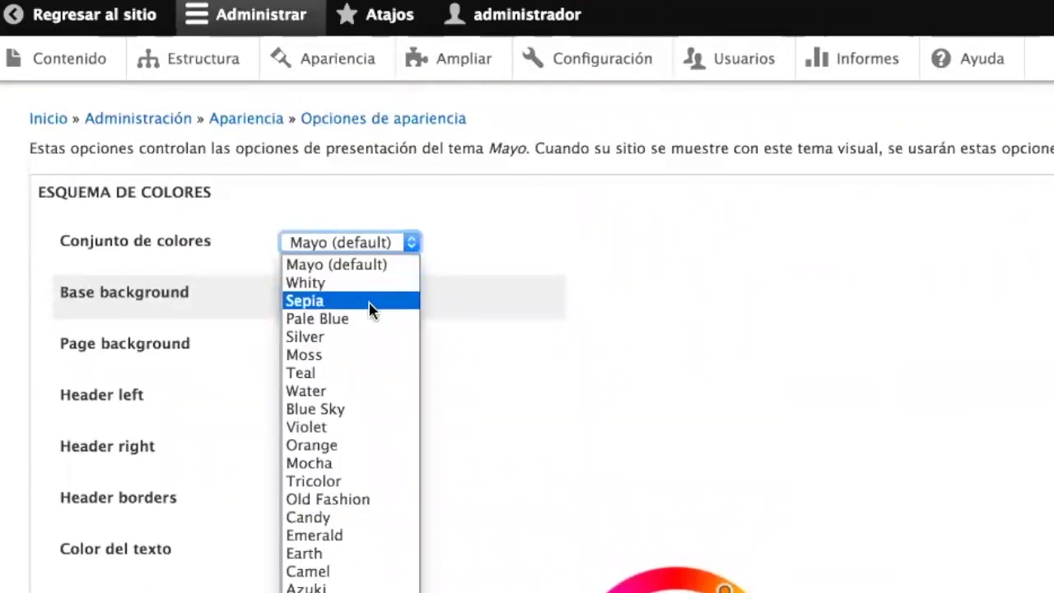
click(368, 409)
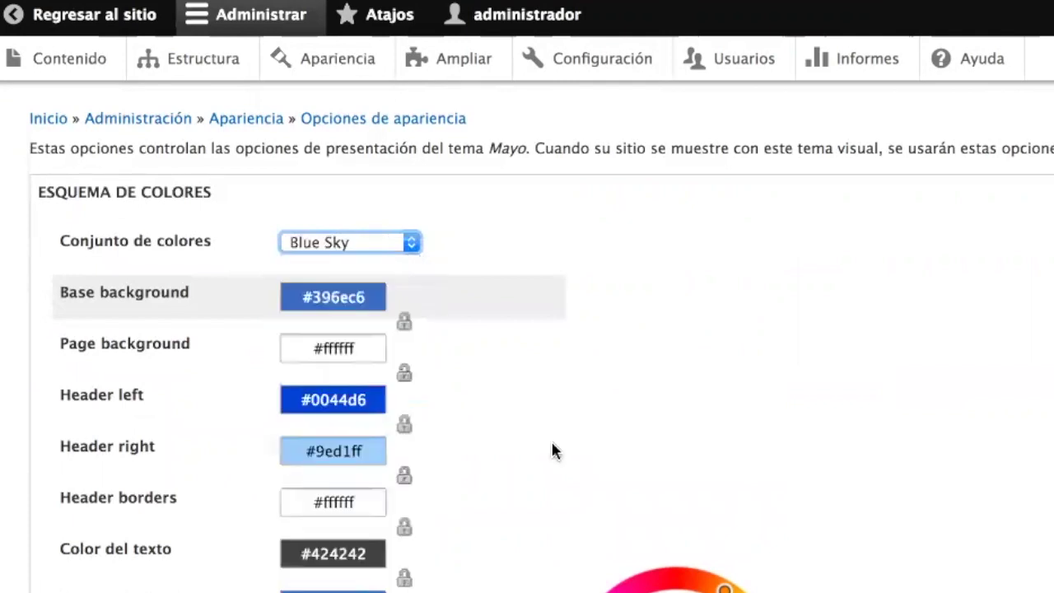
scroll(553, 450, down, 10)
scroll(552, 450, down, 15)
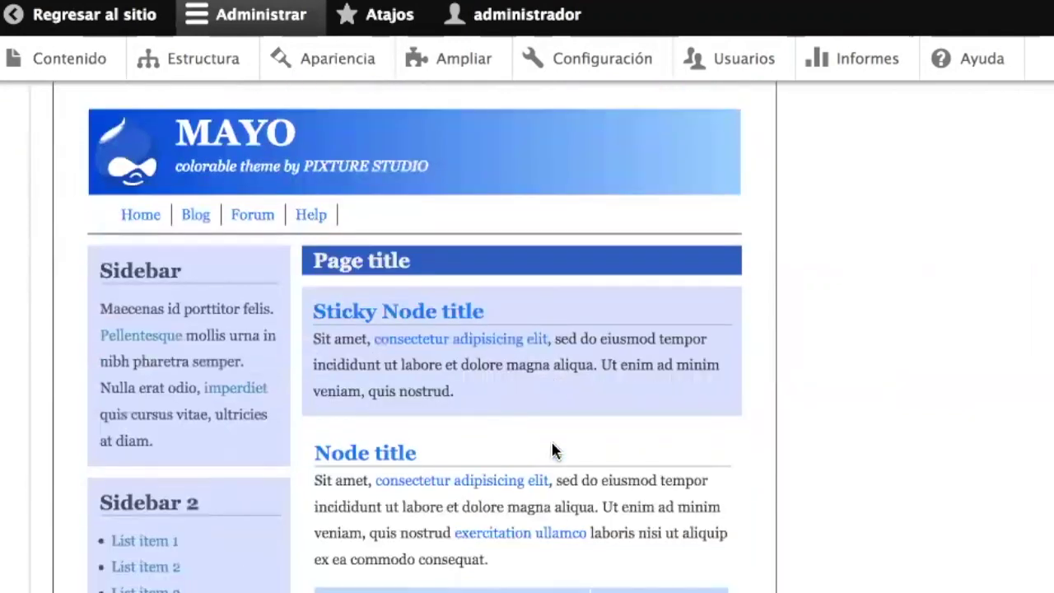
scroll(557, 453, down, 5)
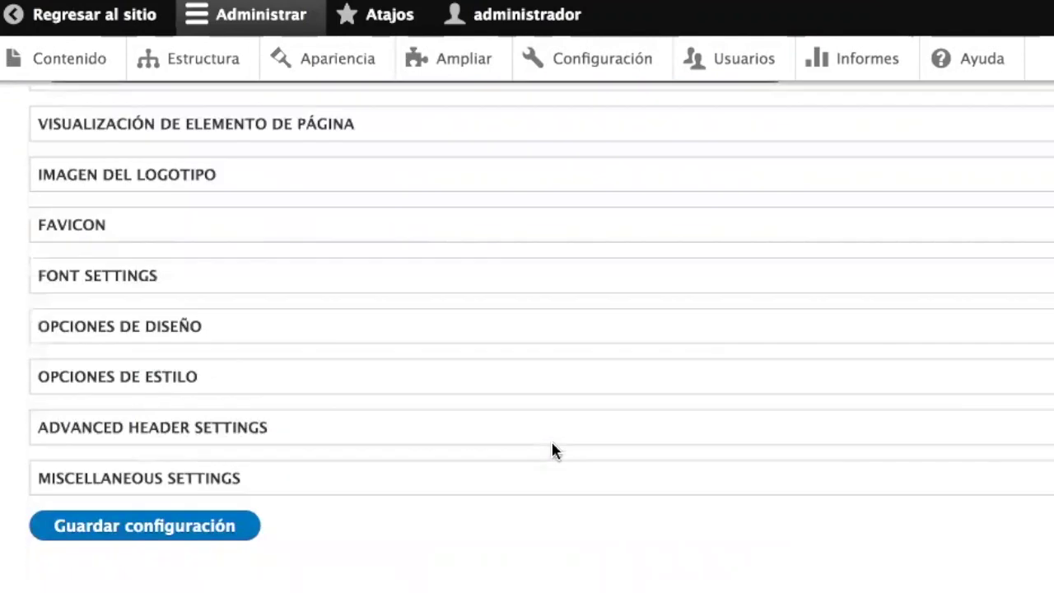
click(166, 529)
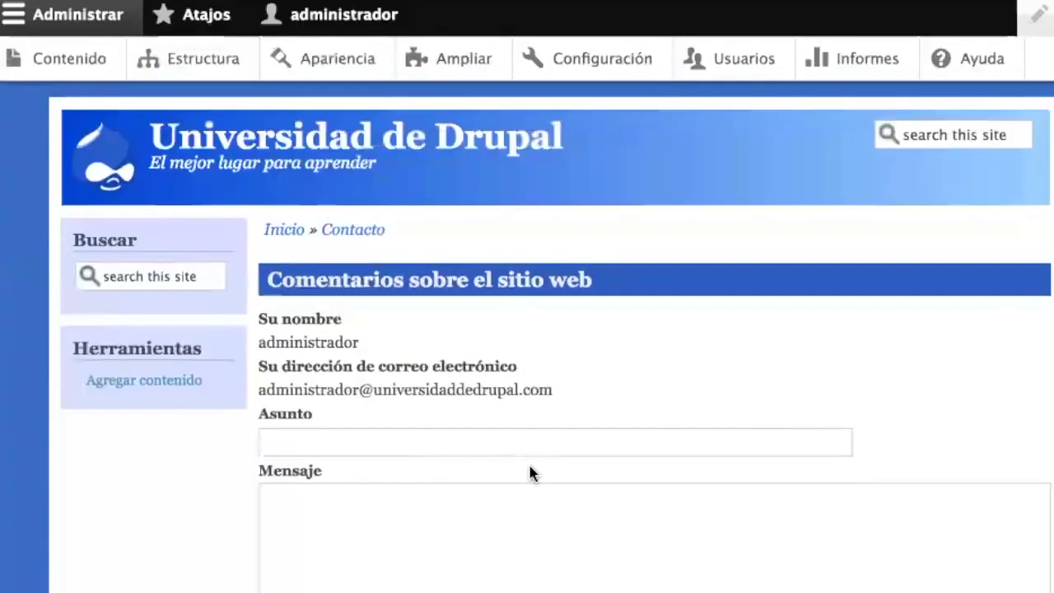
- Scroll through the site to review it in the blue Mayo colours
scroll(530, 466, down, 3)
scroll(529, 466, up, 3)
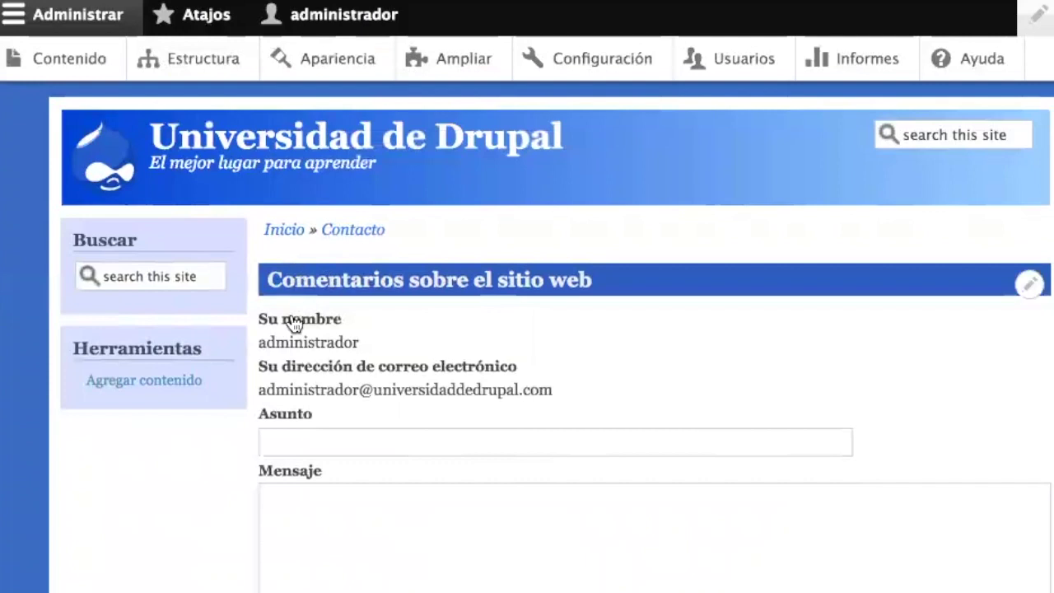
scroll(607, 324, down, 5)
scroll(607, 313, up, 3)
scroll(606, 313, down, 5)
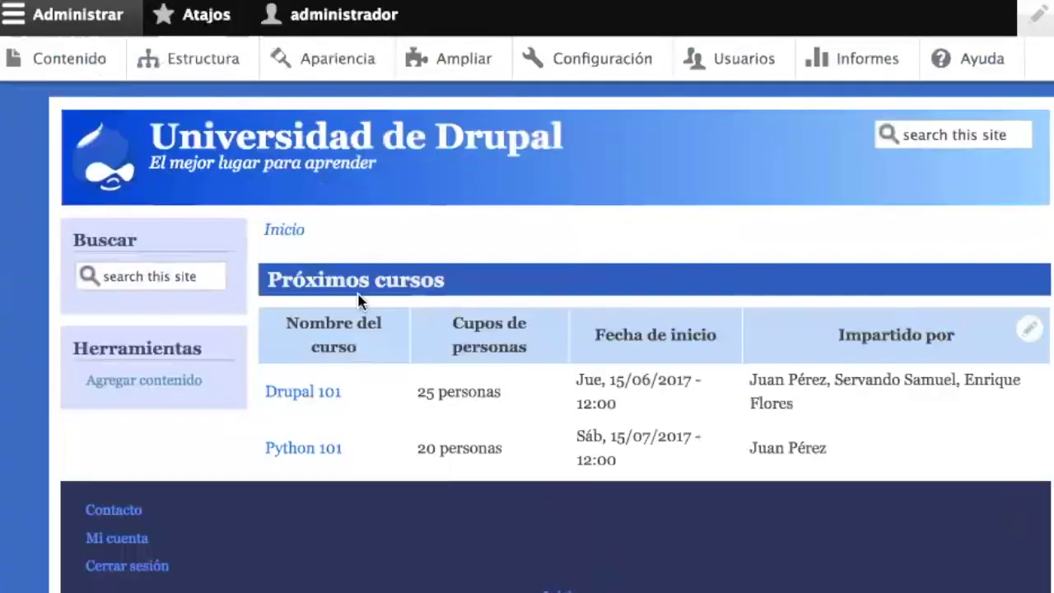
scroll(749, 491, down, 3)
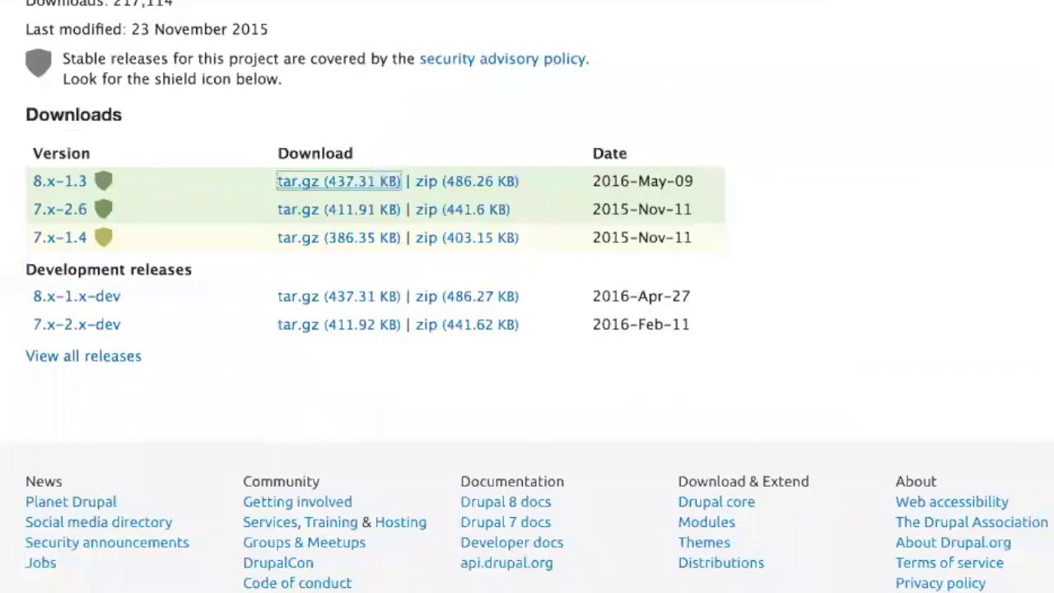
- Open the Drupal8 Zymphonies Theme project page and copy its 8.x-1.0 tar.gz link
scroll(290, 319, up, 5)
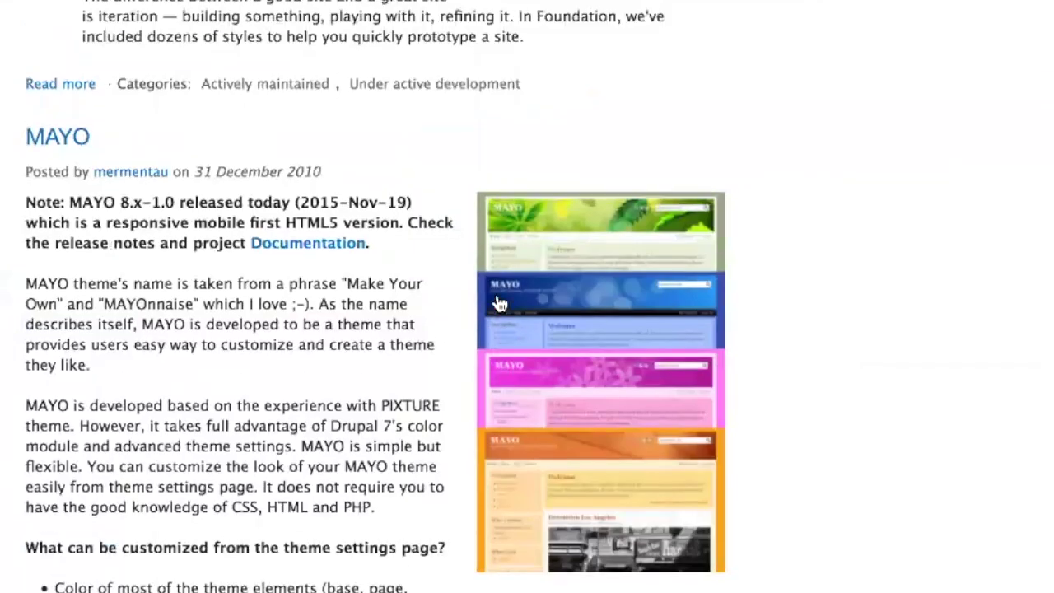
scroll(290, 319, up, 20)
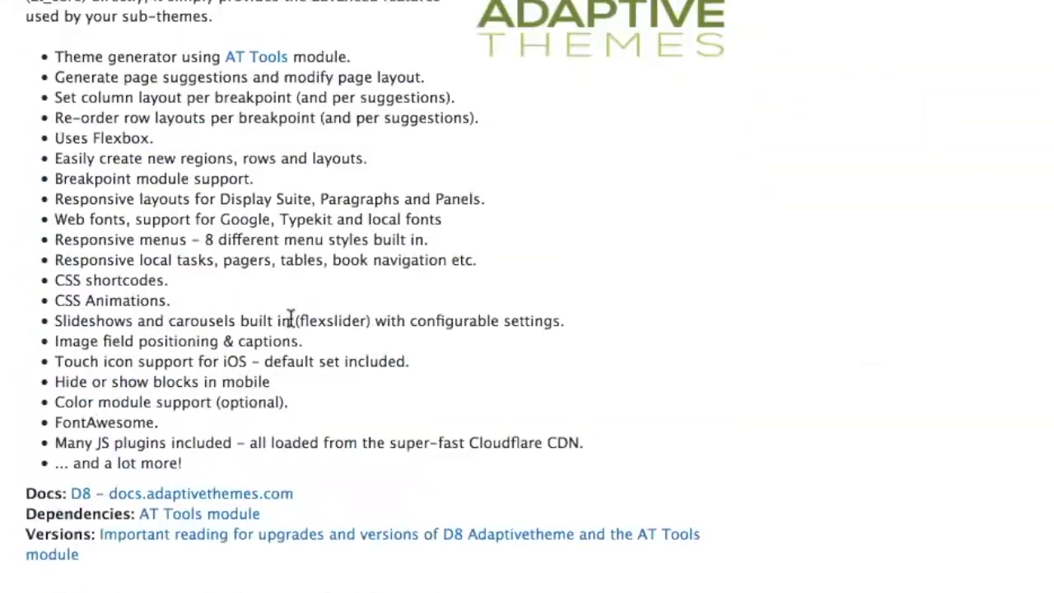
scroll(290, 318, up, 5)
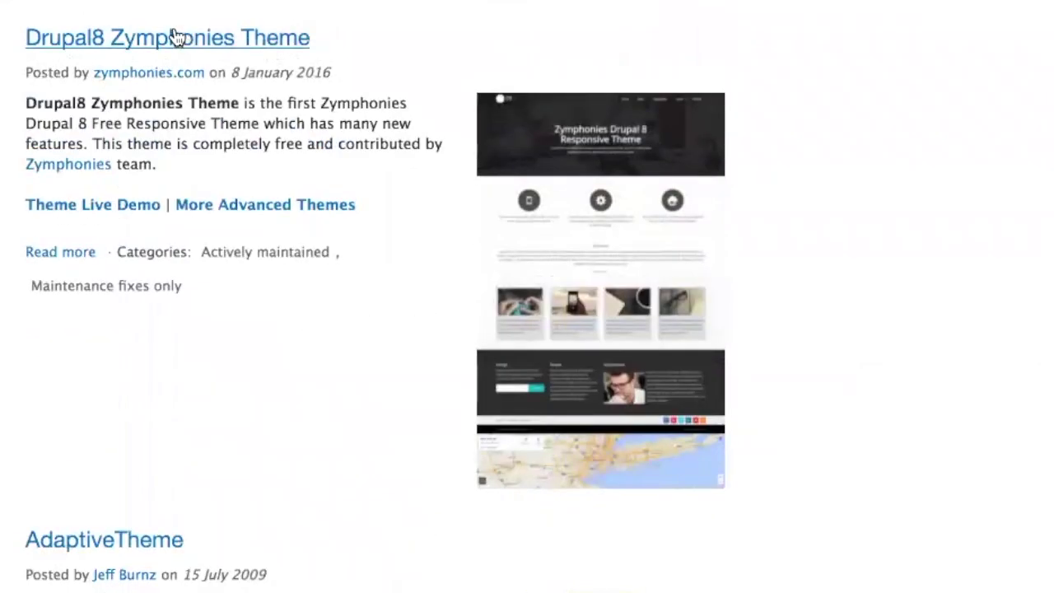
click(487, 307)
scroll(487, 308, down, 20)
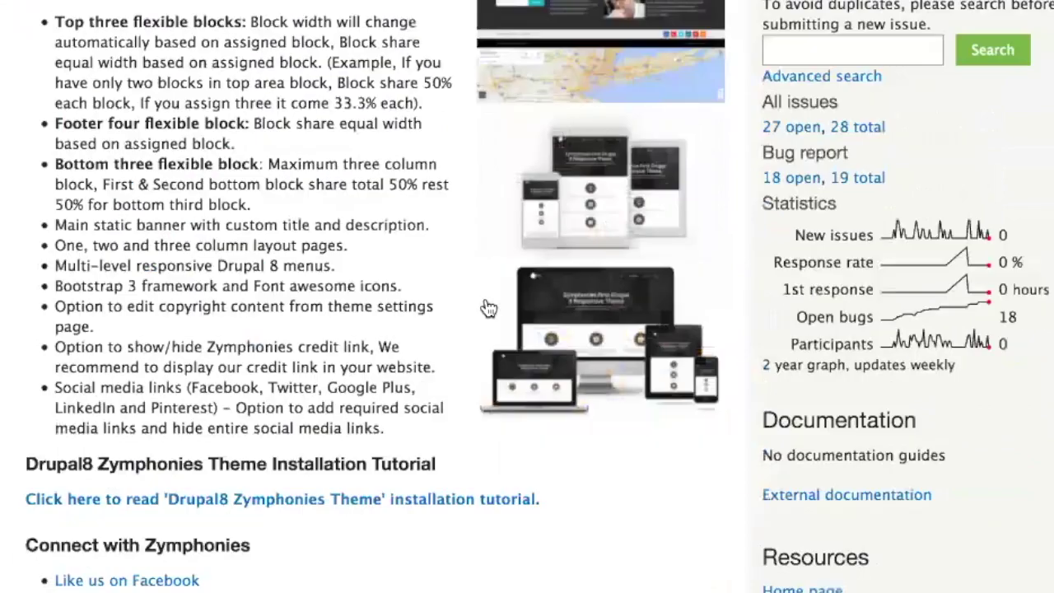
scroll(487, 307, down, 10)
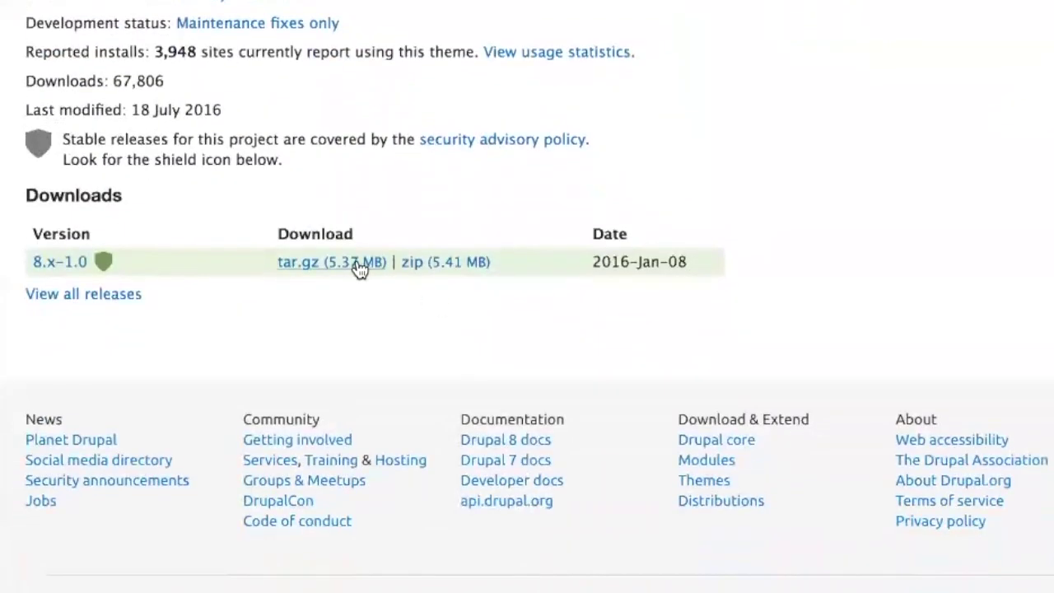
right_click(360, 262)
click(437, 389)
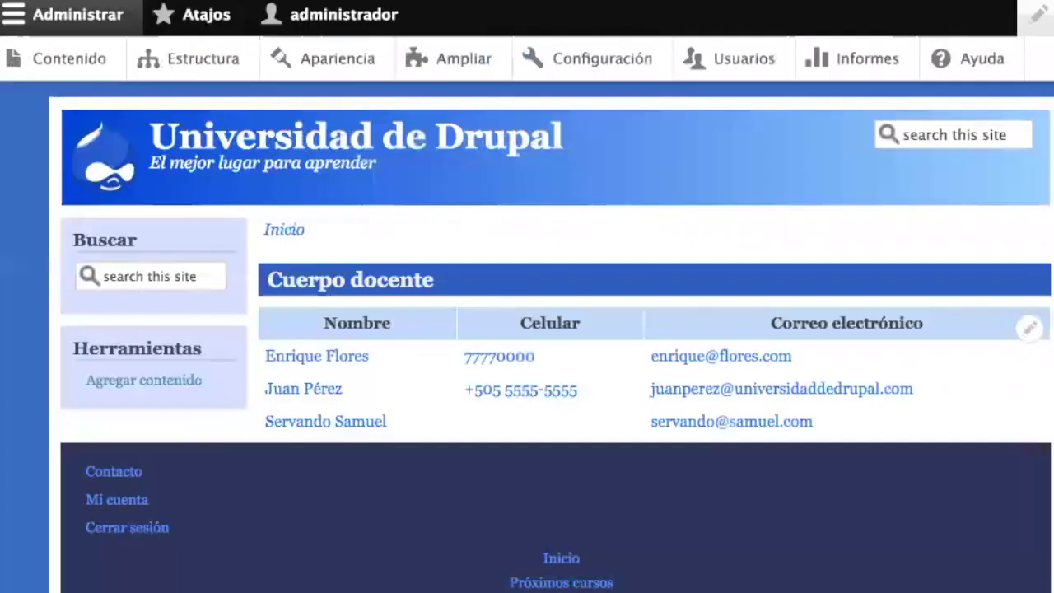
- Install the Zymphonies 8.x-1.0 tar.gz package through Extend's install-from-URL form
click(449, 82)
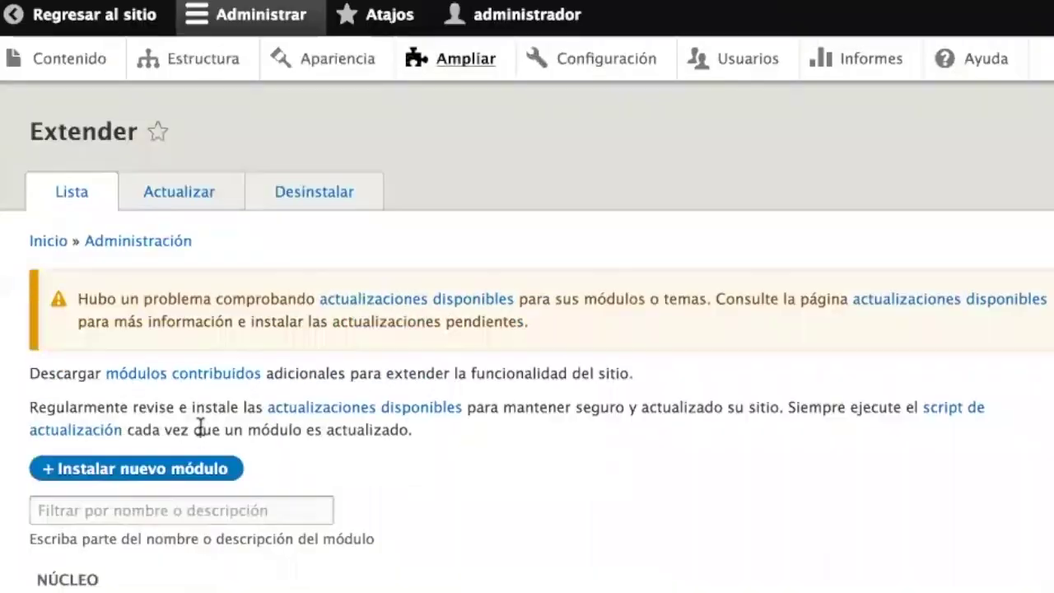
click(193, 470)
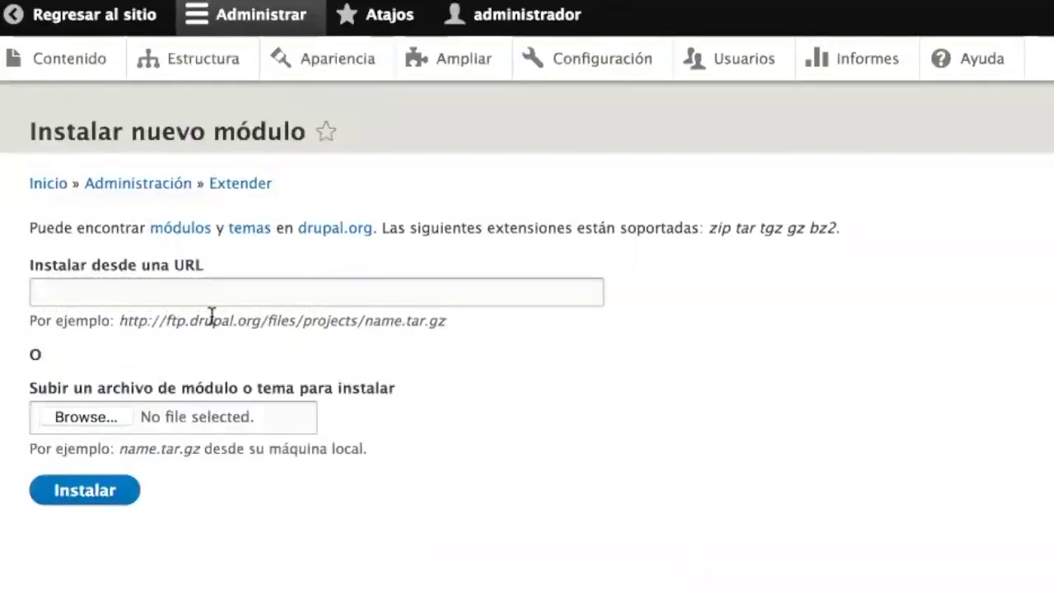
click(200, 287)
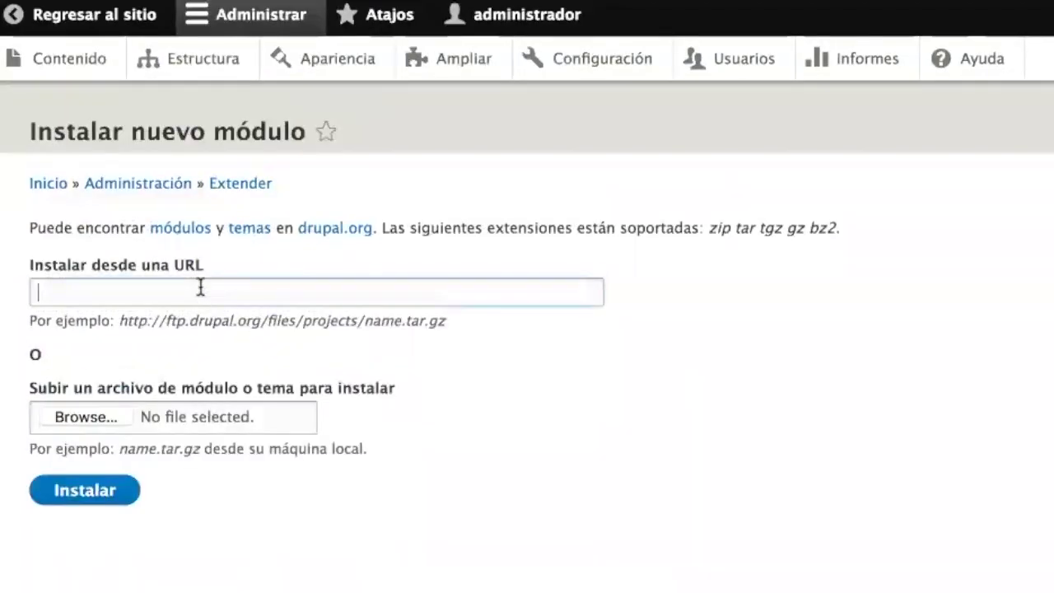
key(ctrl+v)
click(80, 503)
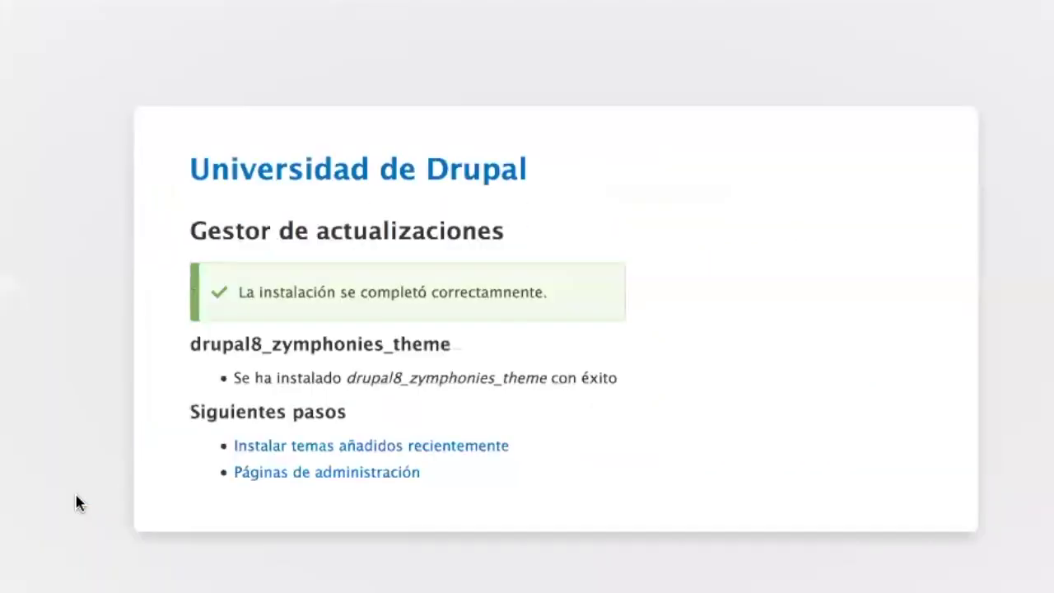
- Install Drupal8 Zymphonies Theme 8.x-1.0 and set it as the default theme
click(343, 453)
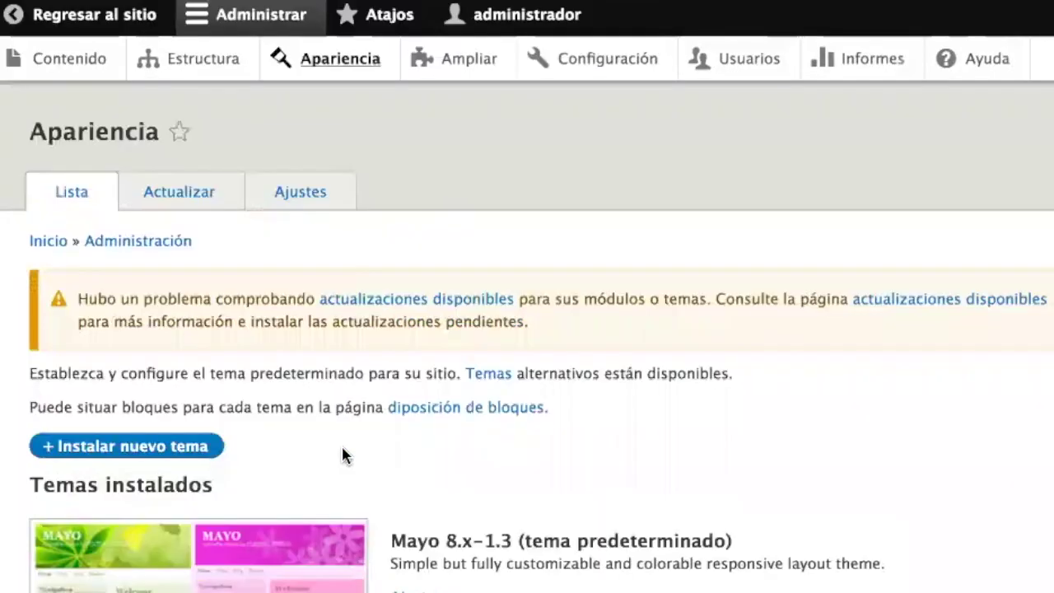
scroll(343, 455, down, 15)
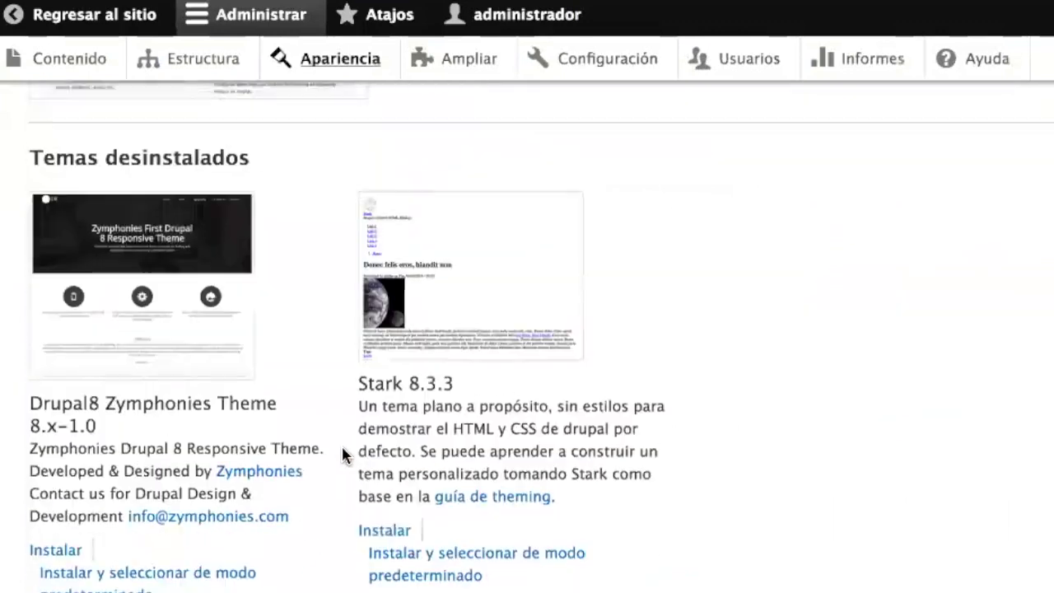
scroll(343, 456, down, 1)
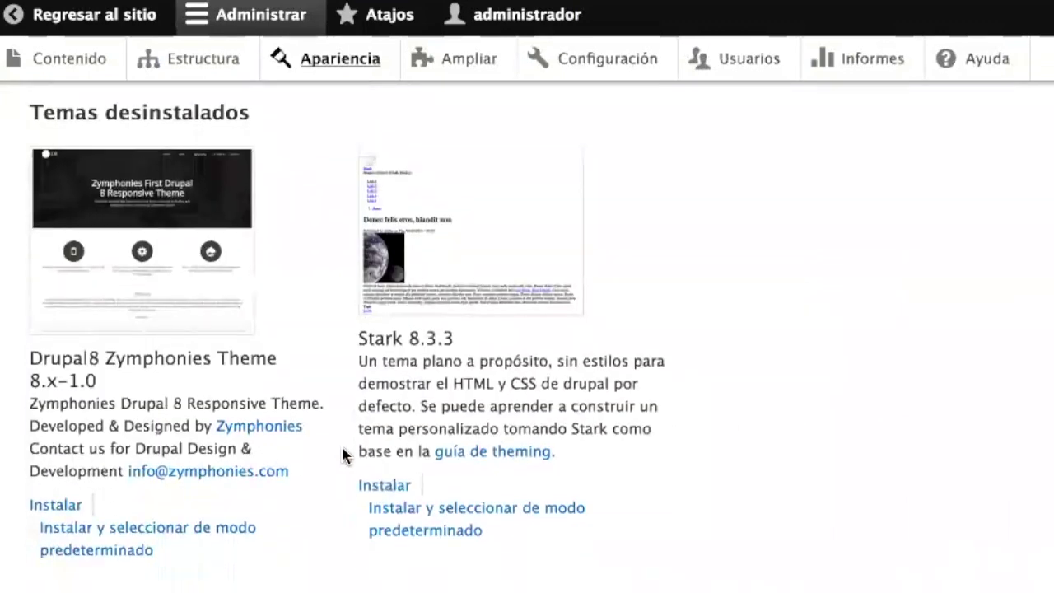
click(162, 537)
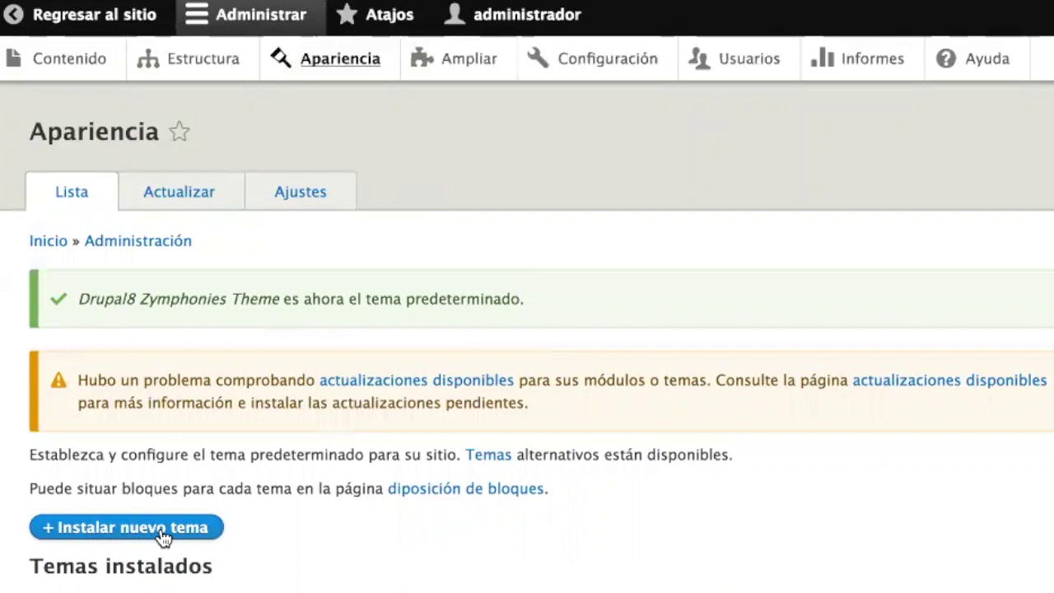
- Return to the public site and view the Próximos cursos and Inicio pages in Zymphonies
click(103, 38)
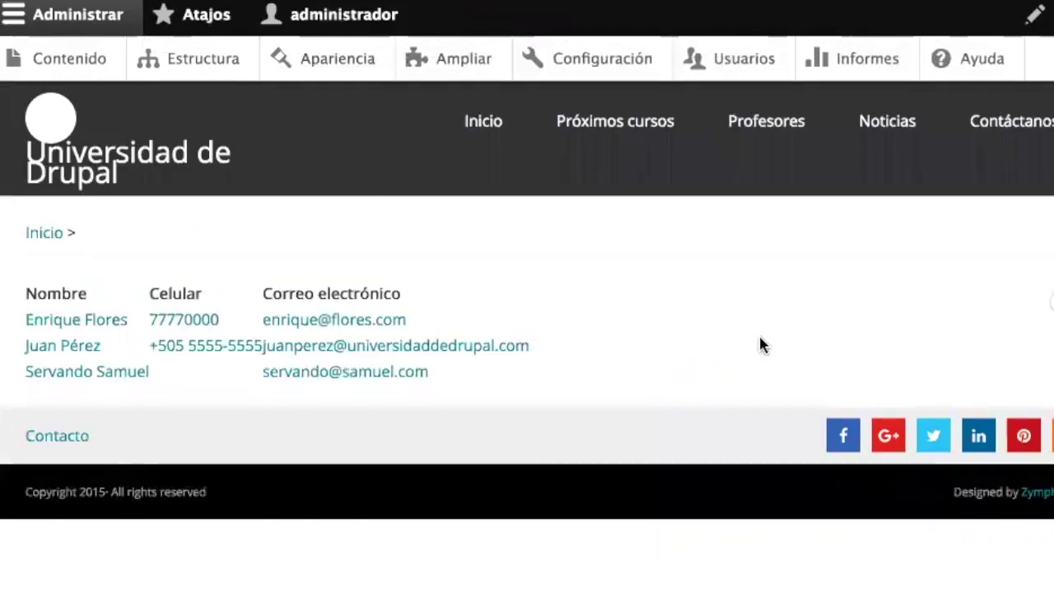
click(650, 128)
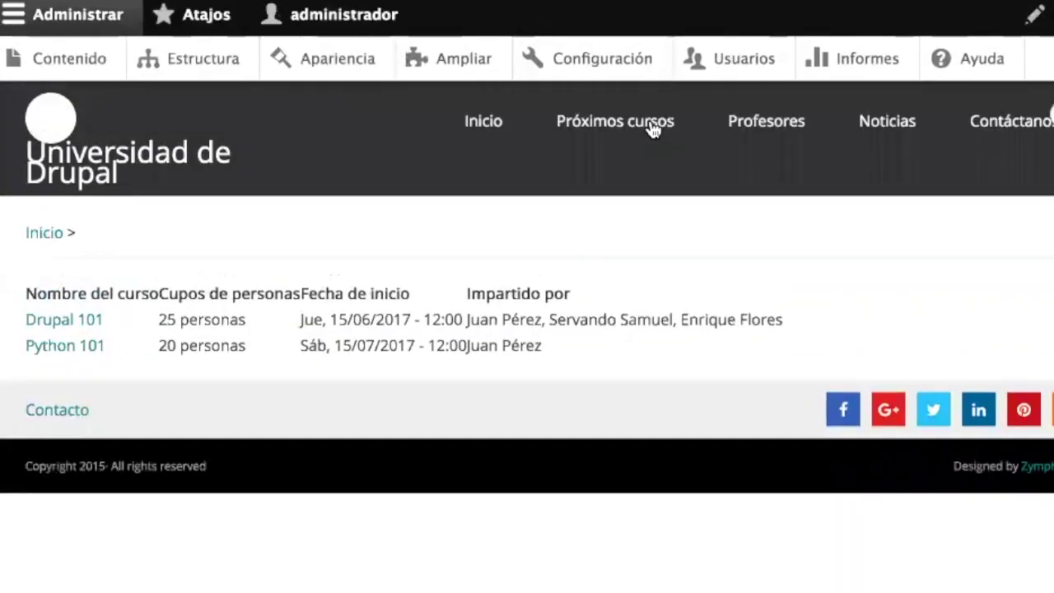
click(482, 134)
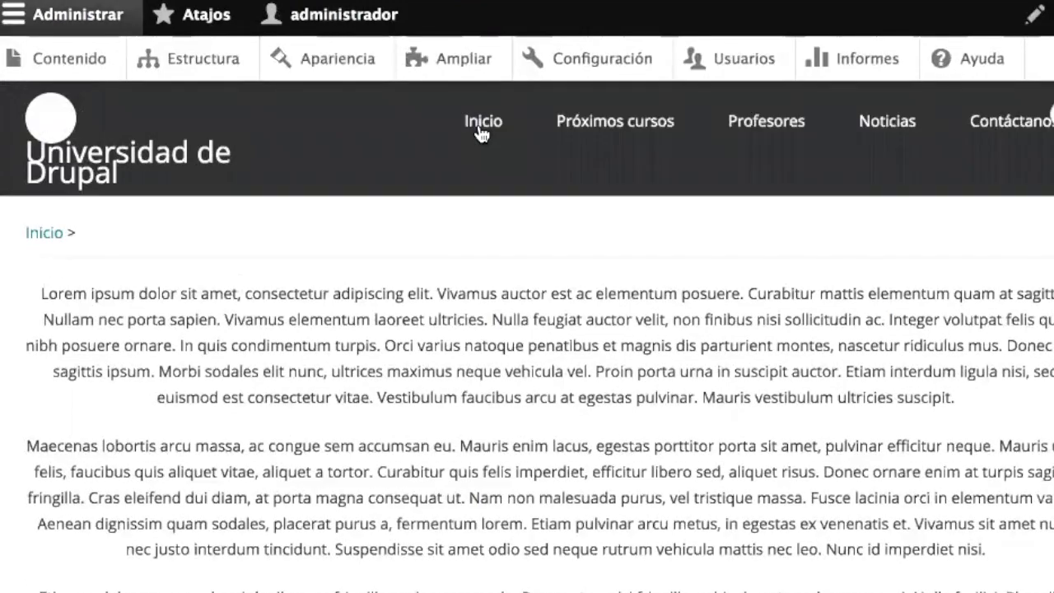
- Browse the Inicio and Próximos cursos pages in the new theme, ending on Contáctanos
scroll(572, 325, down, 10)
scroll(572, 336, up, 10)
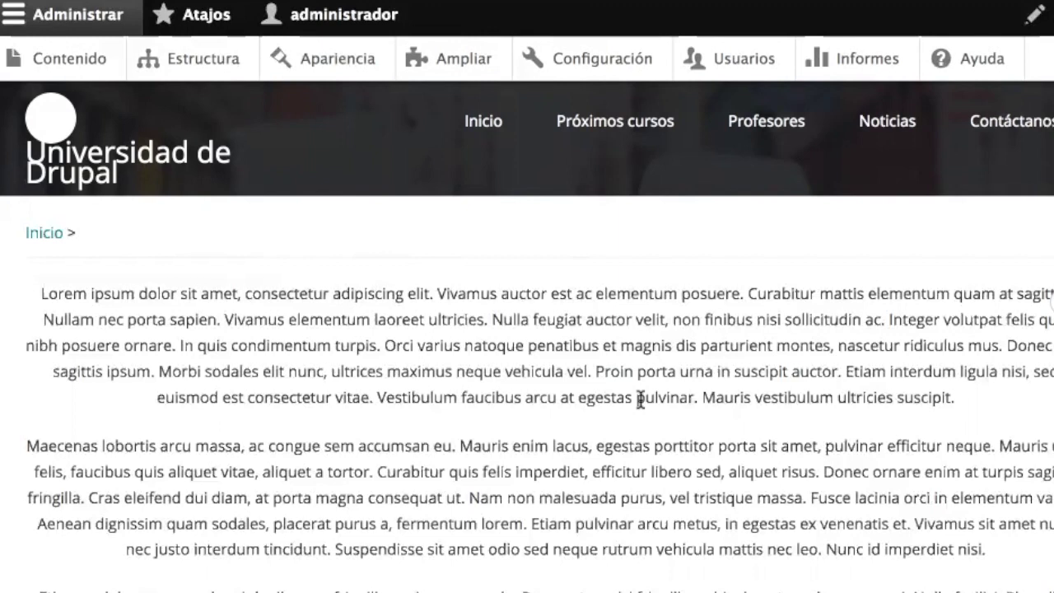
scroll(687, 400, down, 2)
scroll(684, 397, up, 2)
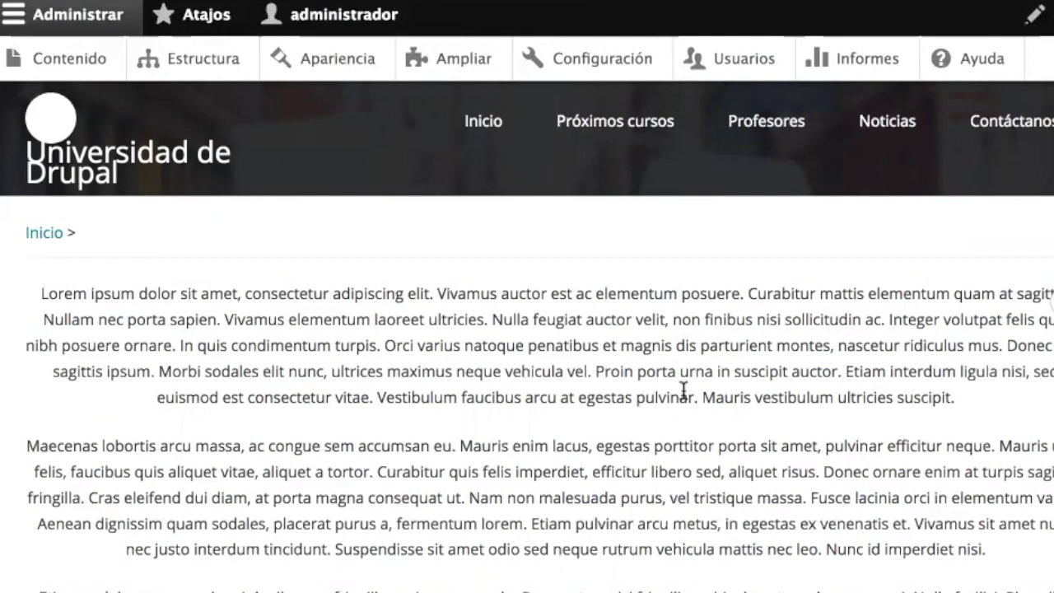
click(476, 126)
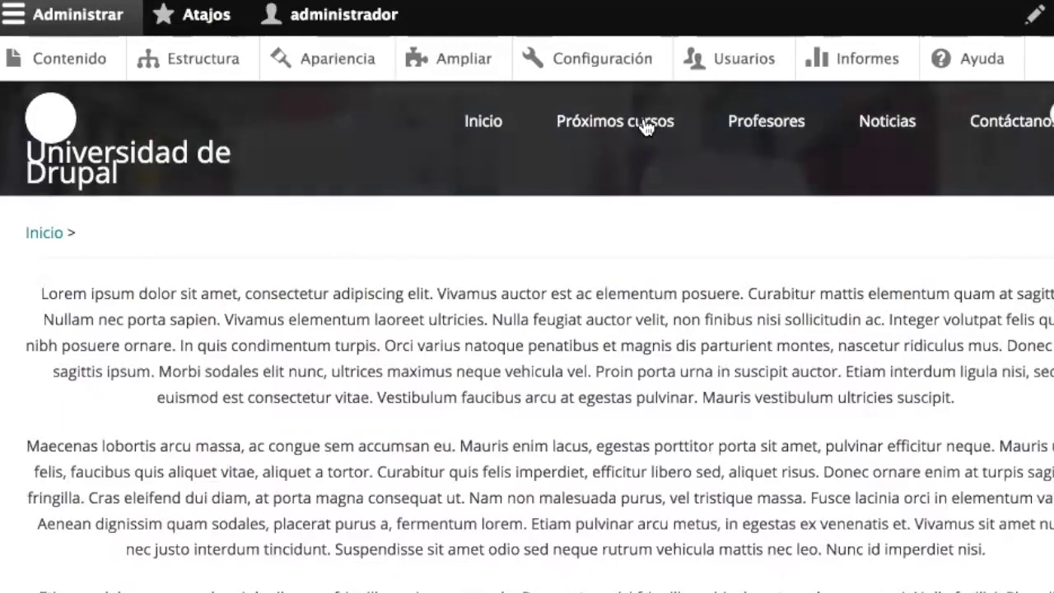
click(647, 127)
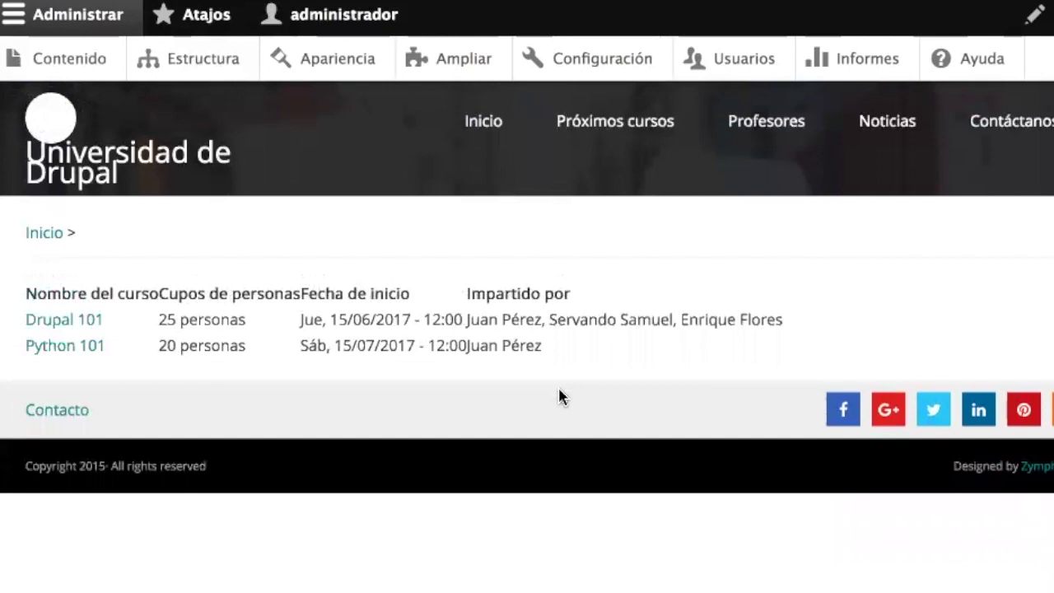
click(998, 136)
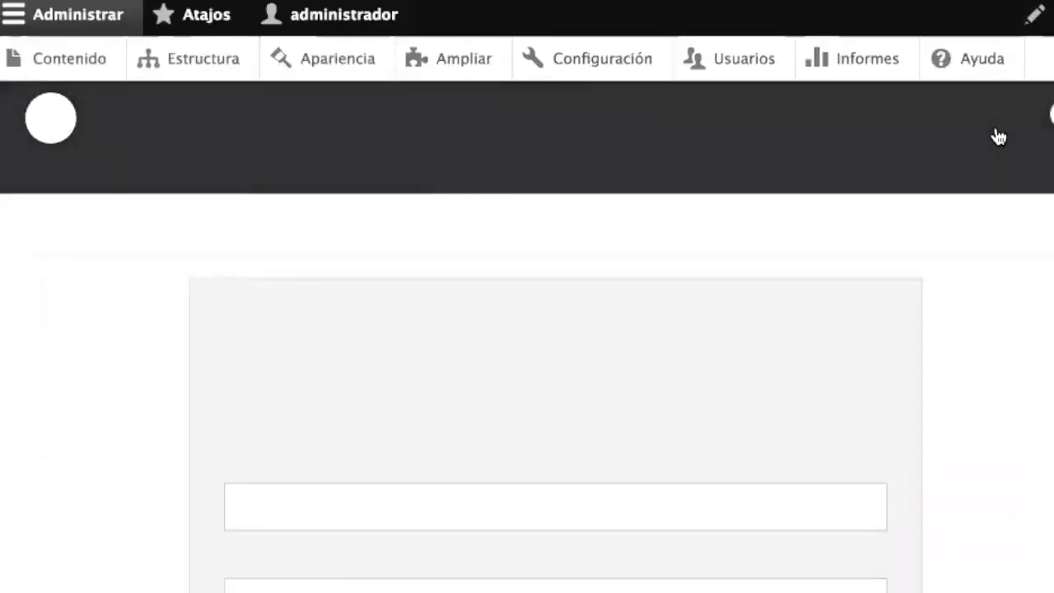